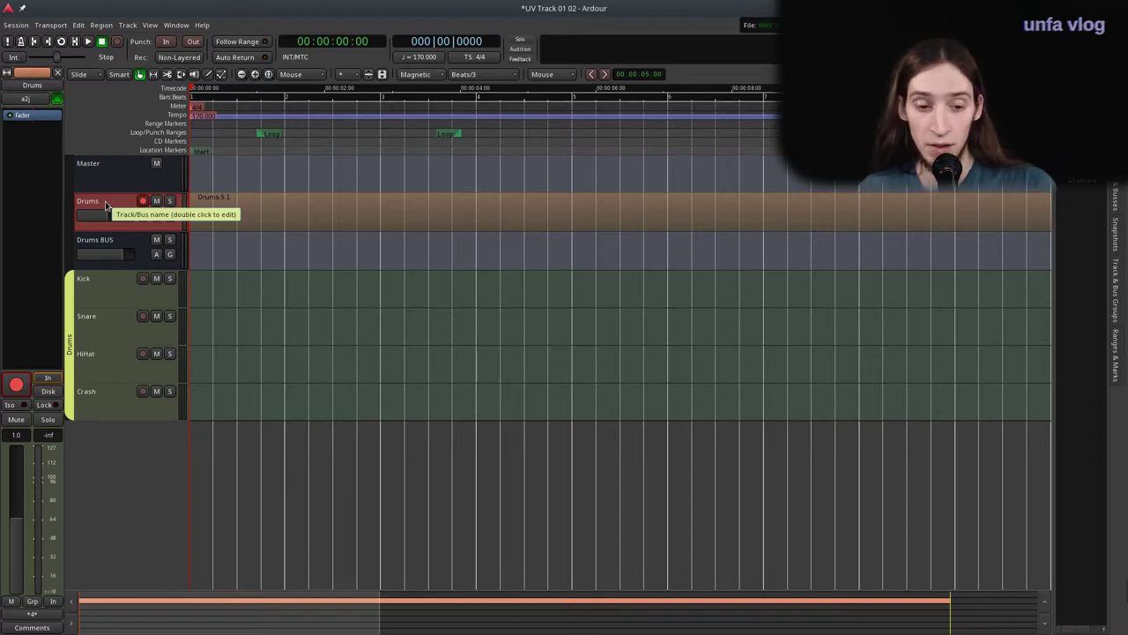
Open the EQ10Q Stereo and Calf Saturator plugins on the Drums BUS and examine their settings.
{"action": "left_click", "coordinate": [111, 287]}
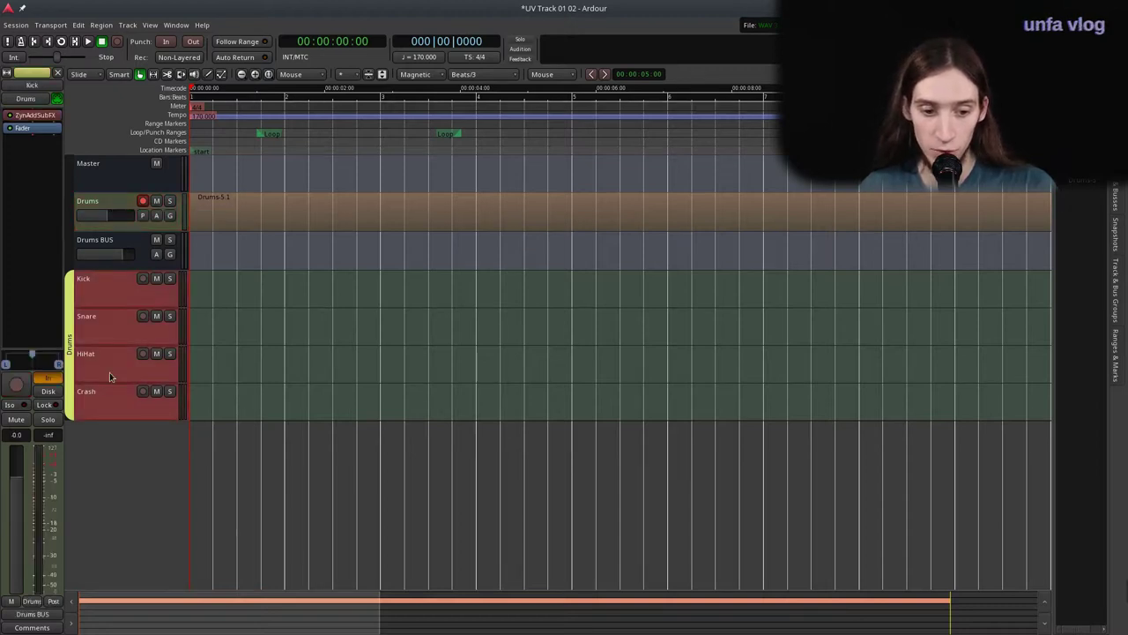
{"action": "left_click", "coordinate": [118, 236]}
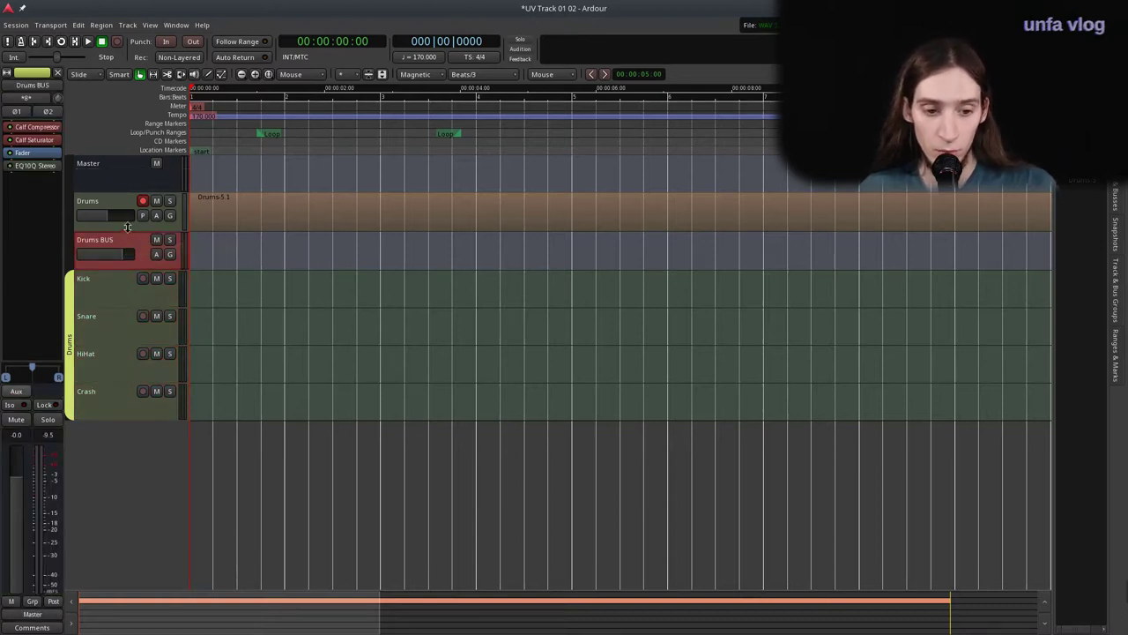
{"action": "double_click", "coordinate": [36, 166]}
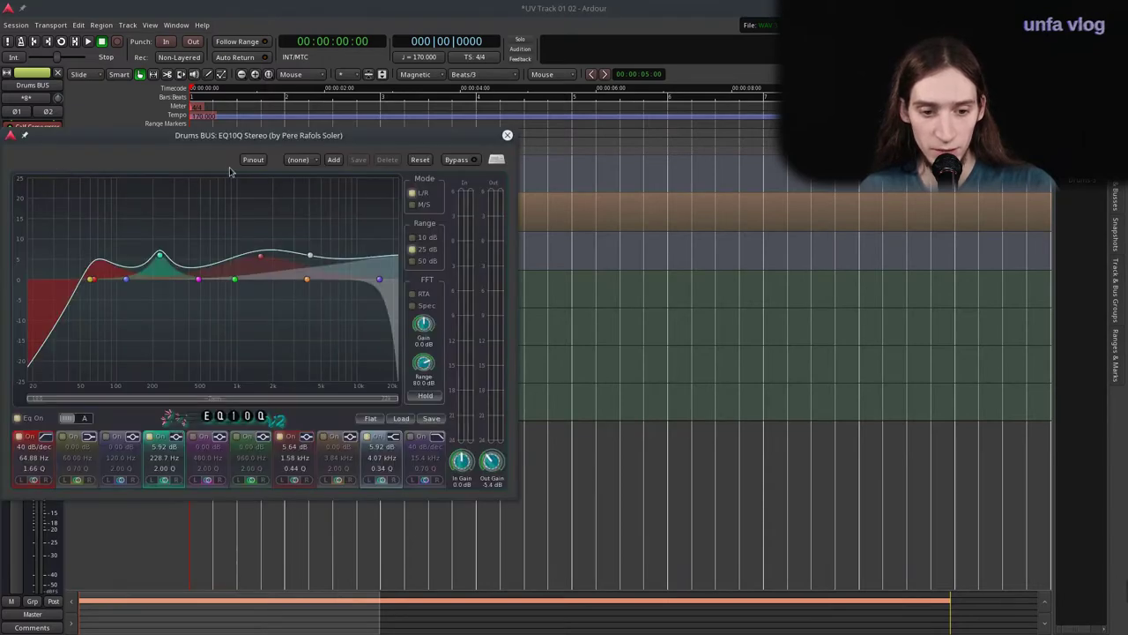
{"action": "left_click", "coordinate": [508, 136]}
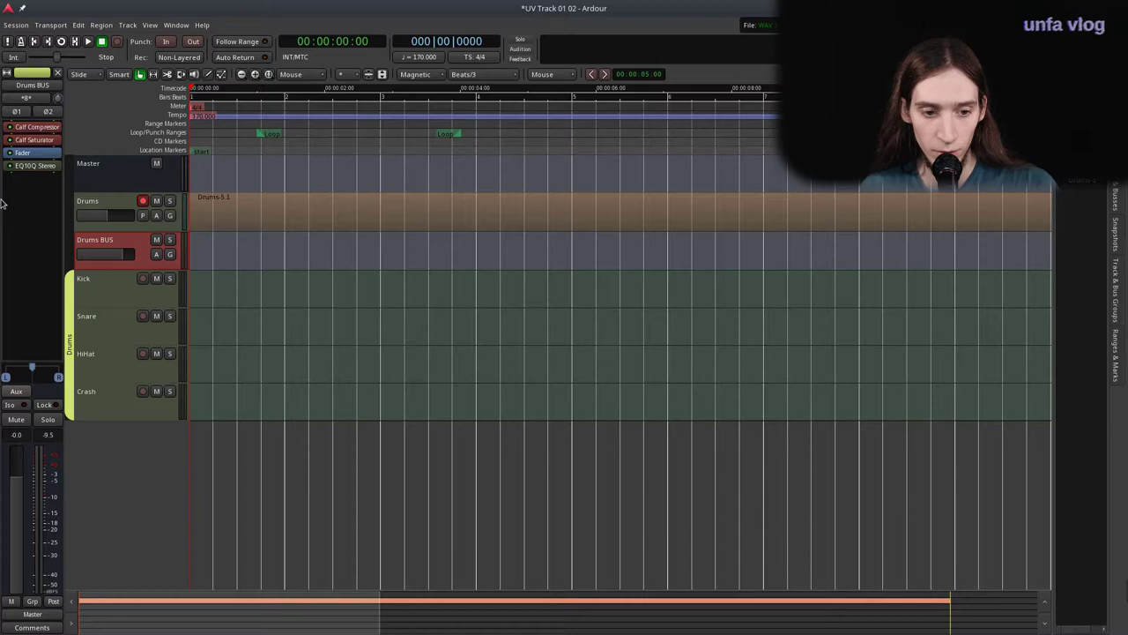
{"action": "double_click", "coordinate": [33, 139]}
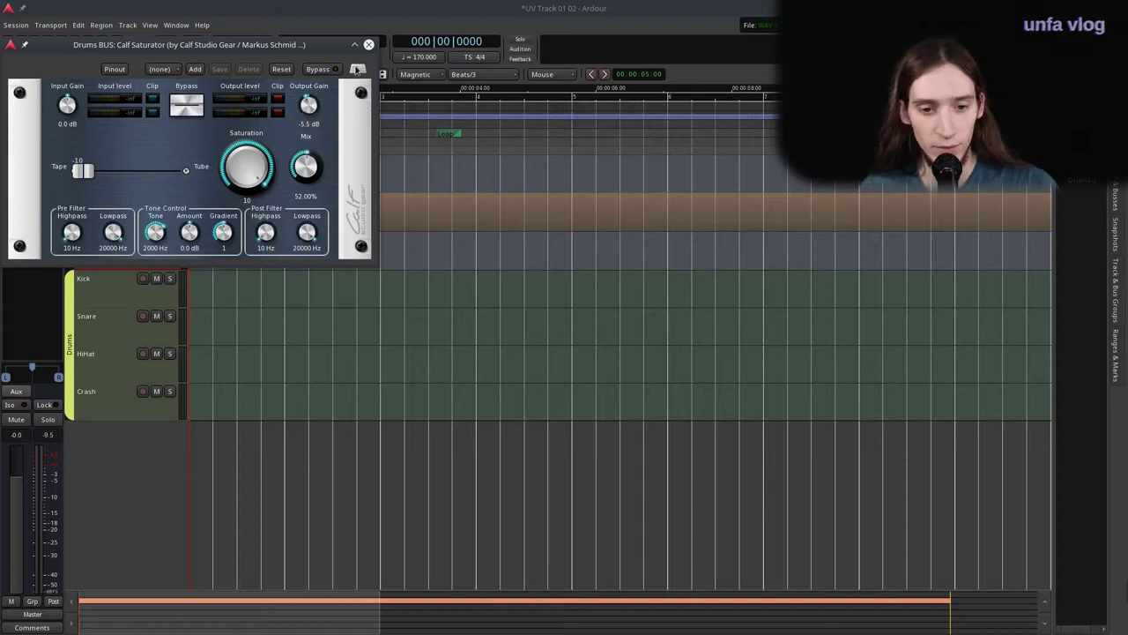
{"action": "left_click_drag", "start_coordinate": [325, 46], "coordinate": [557, 173]}
{"action": "left_click", "coordinate": [599, 171]}
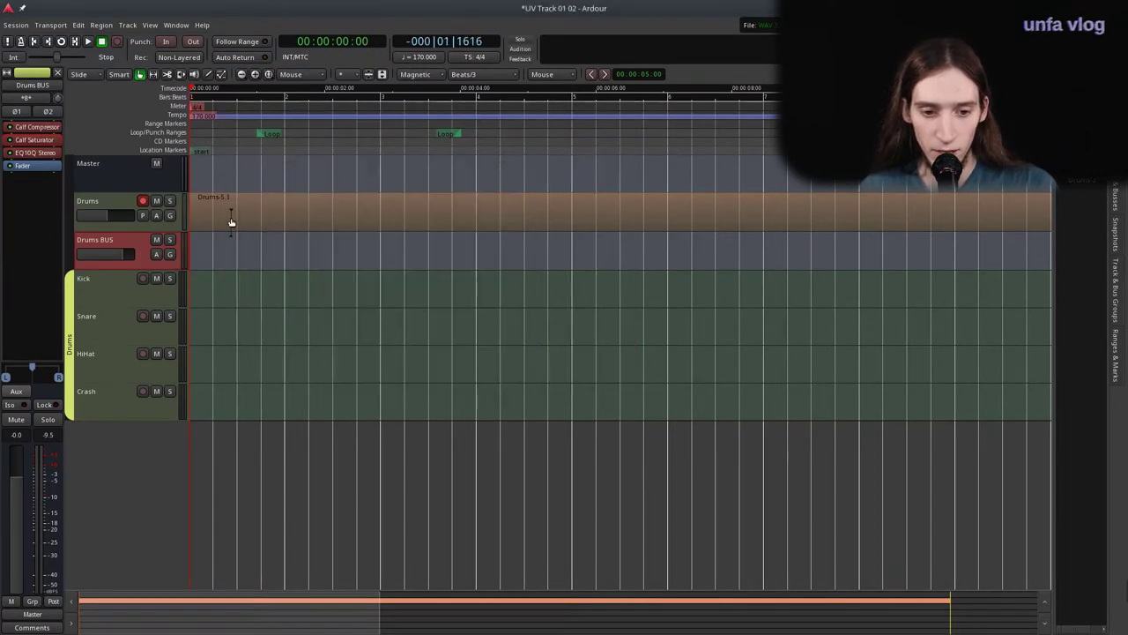
Enlarge the Drums track and widen its visible note range to show the recorded MIDI notes.
{"action": "left_click_drag", "start_coordinate": [133, 221], "coordinate": [139, 319]}
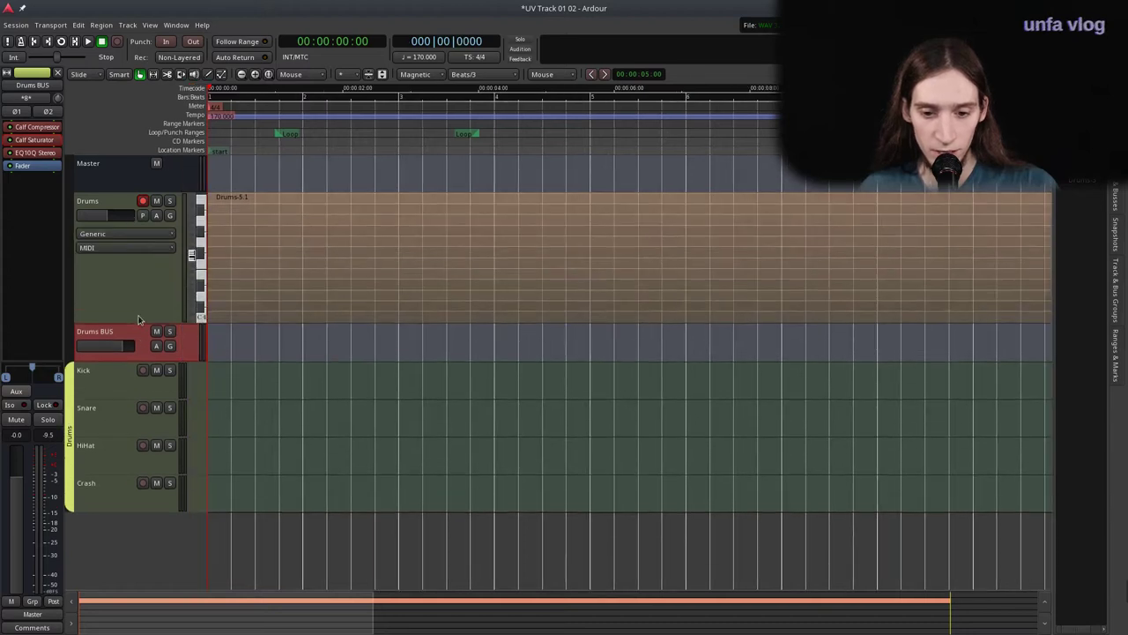
{"action": "left_click_drag", "start_coordinate": [191, 256], "coordinate": [185, 302]}
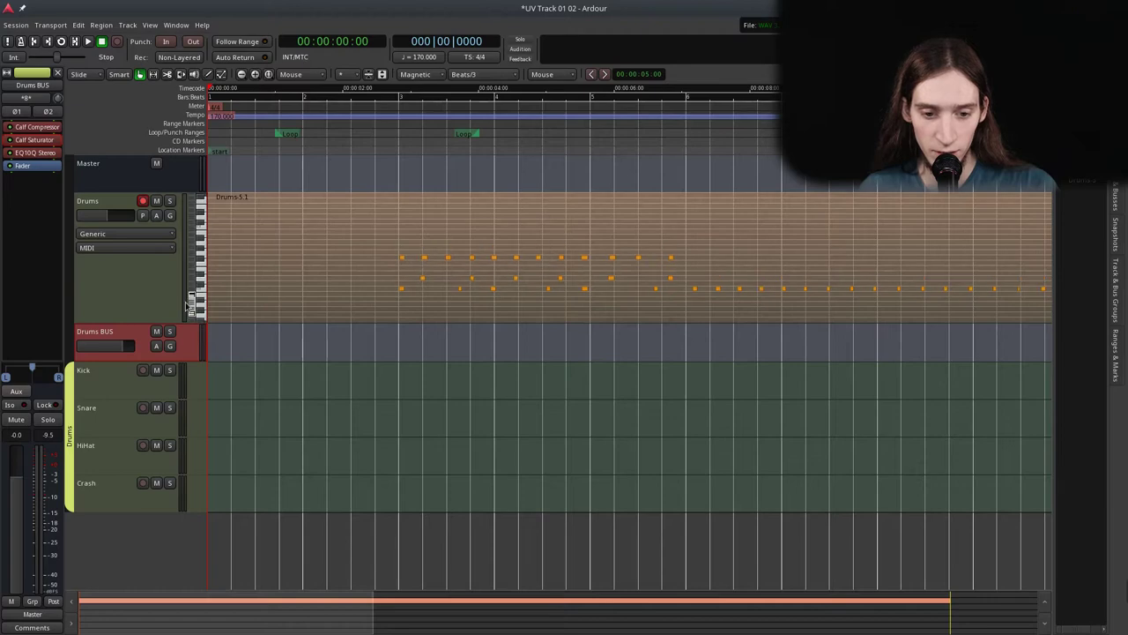
Play the Drums recording from just before bar 3 while watching the levels in the Drums BUS's Calf Saturator.
{"action": "left_click_drag", "start_coordinate": [372, 131], "coordinate": [383, 118]}
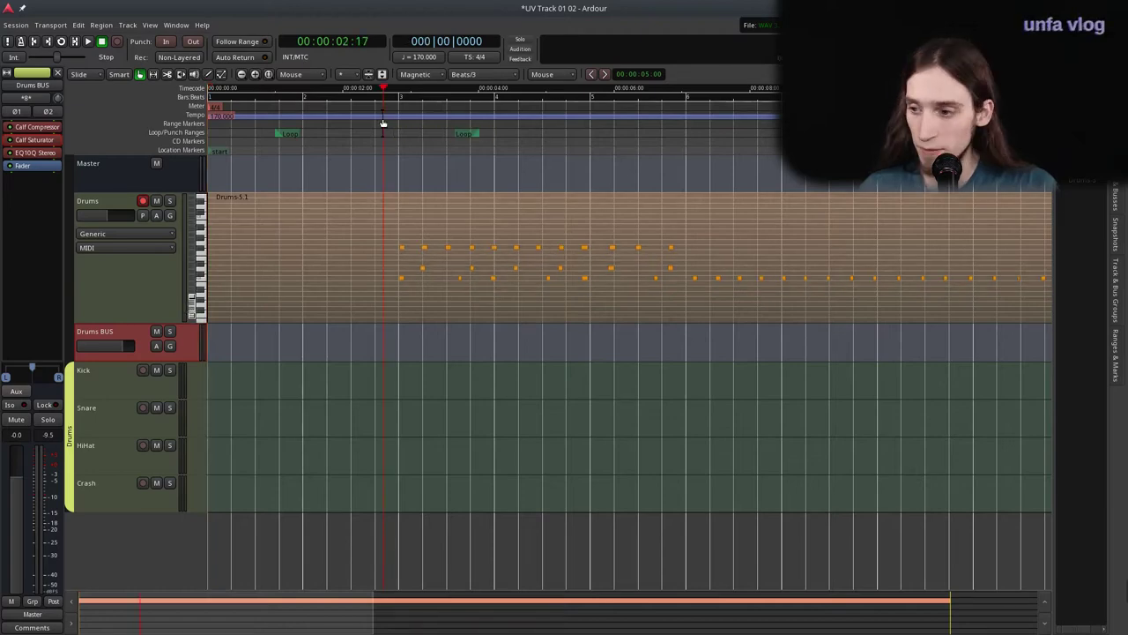
{"action": "key", "text": "space"}
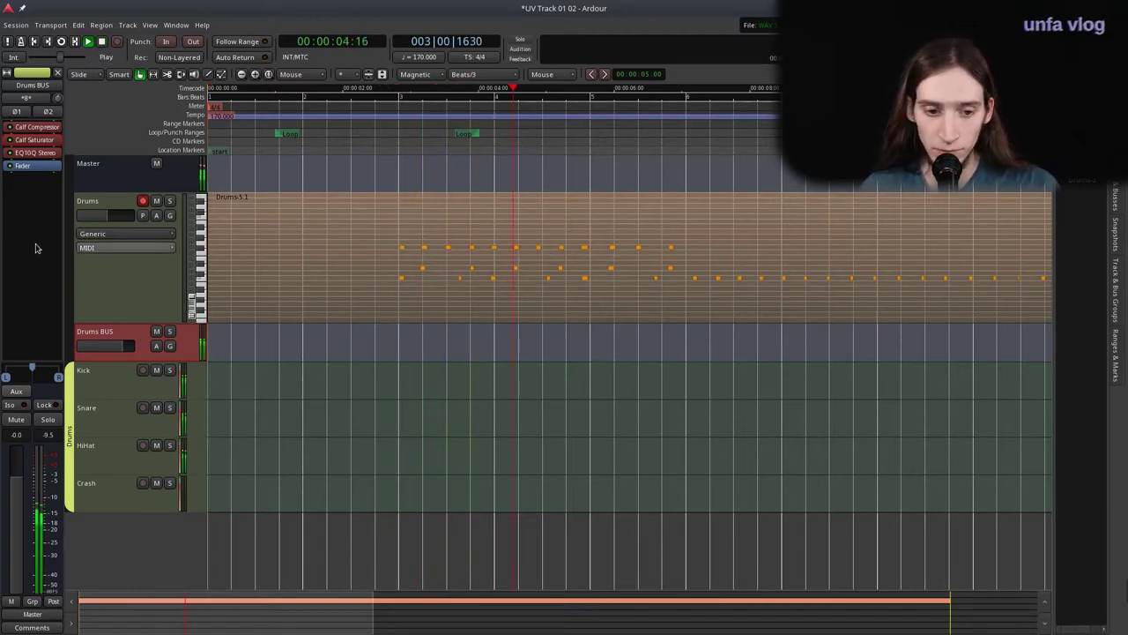
{"action": "double_click", "coordinate": [46, 141]}
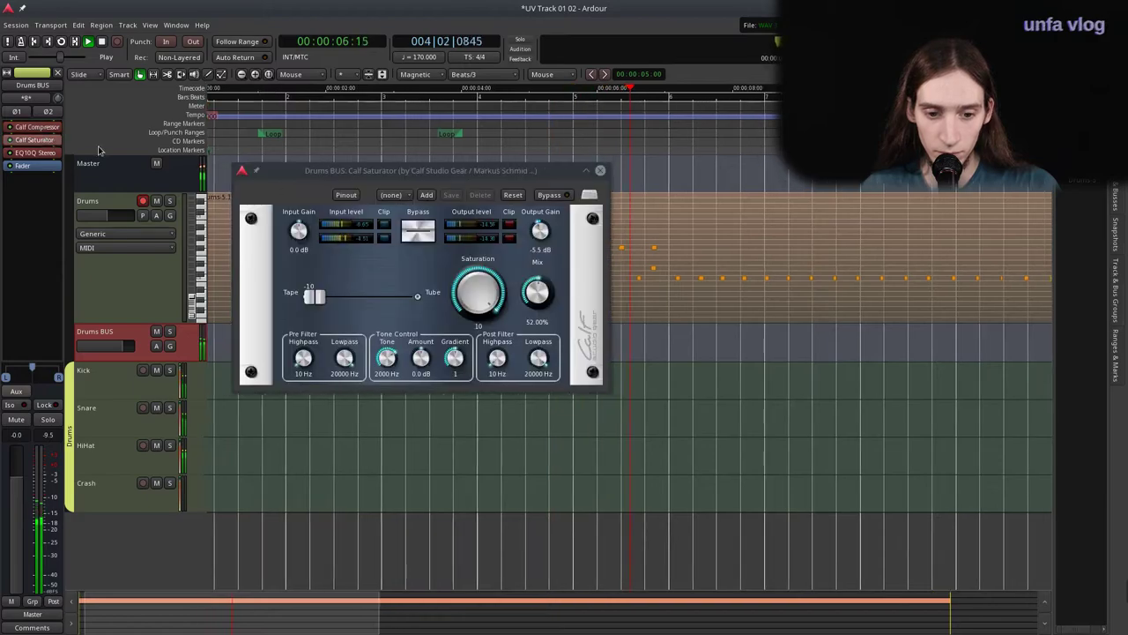
{"action": "left_click_drag", "start_coordinate": [318, 173], "coordinate": [524, 267]}
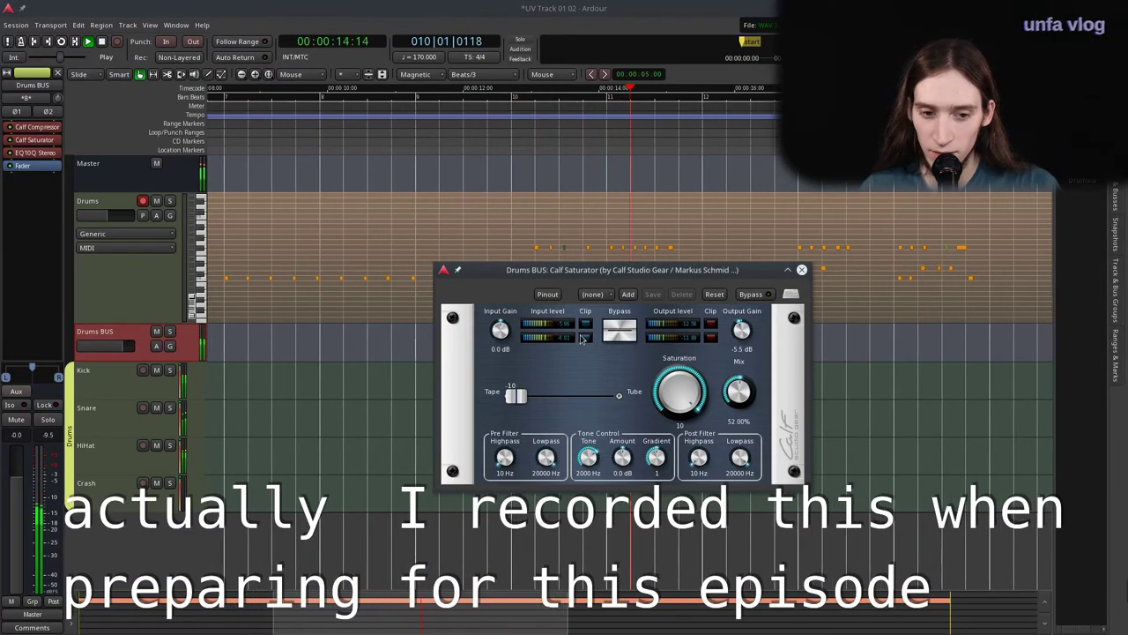
{"action": "key", "text": "space"}
{"action": "left_click", "coordinate": [802, 266]}
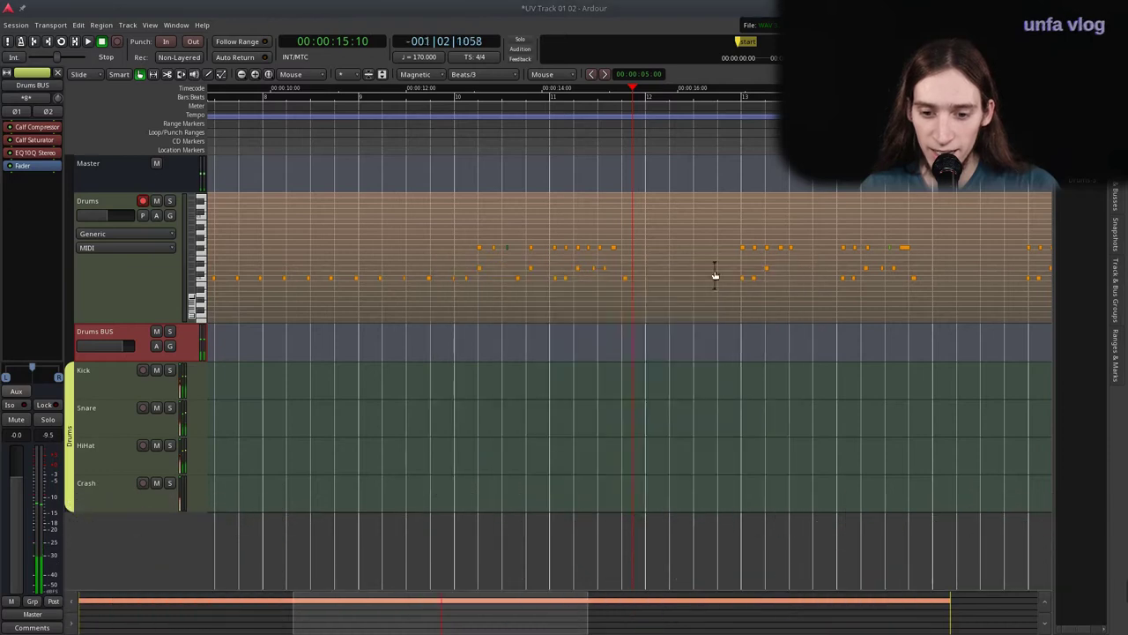
Delete the recorded MIDI region from the Drums track.
{"action": "scroll", "coordinate": [564, 276], "scroll_direction": "down", "scroll_amount": 4}
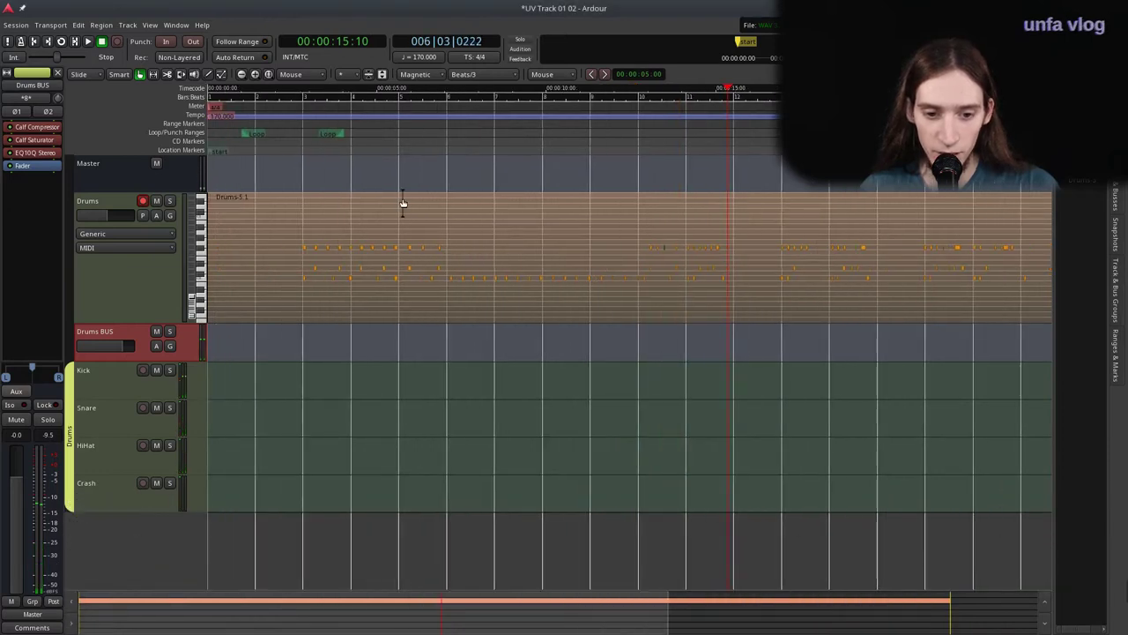
{"action": "left_click", "coordinate": [352, 276]}
{"action": "key", "text": "Delete"}
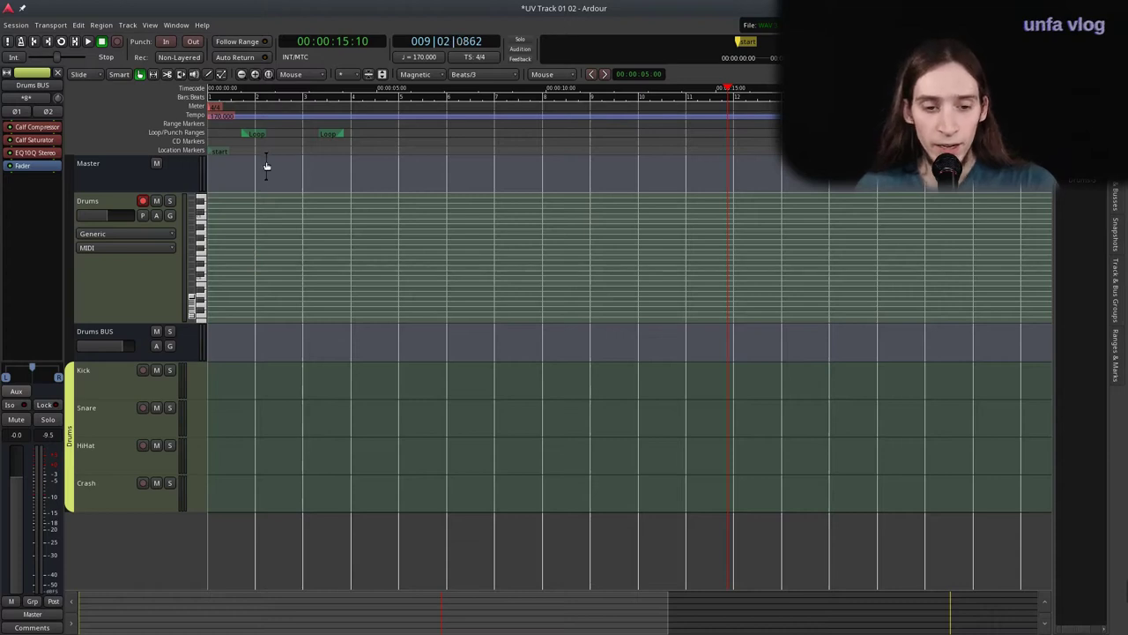
Set the tempo marker at the session start to 170000 beats per minute.
{"action": "double_click", "coordinate": [221, 116]}
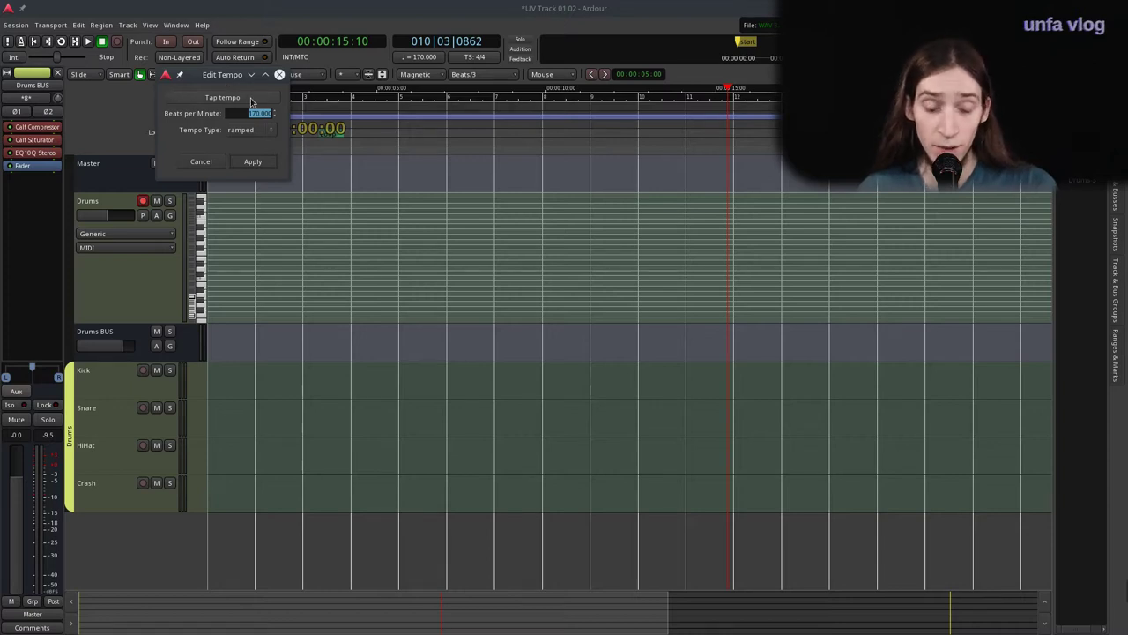
{"action": "left_click_drag", "start_coordinate": [217, 77], "coordinate": [342, 115]}
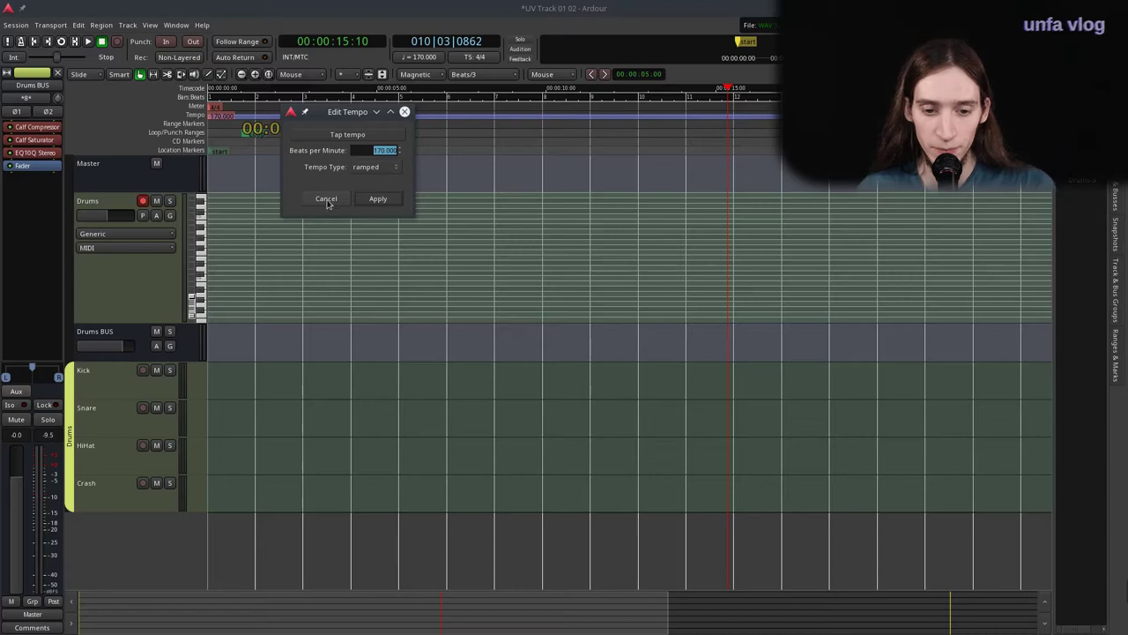
{"action": "left_click", "coordinate": [380, 152]}
{"action": "key", "text": "Delete"}
{"action": "key", "text": "Delete"}
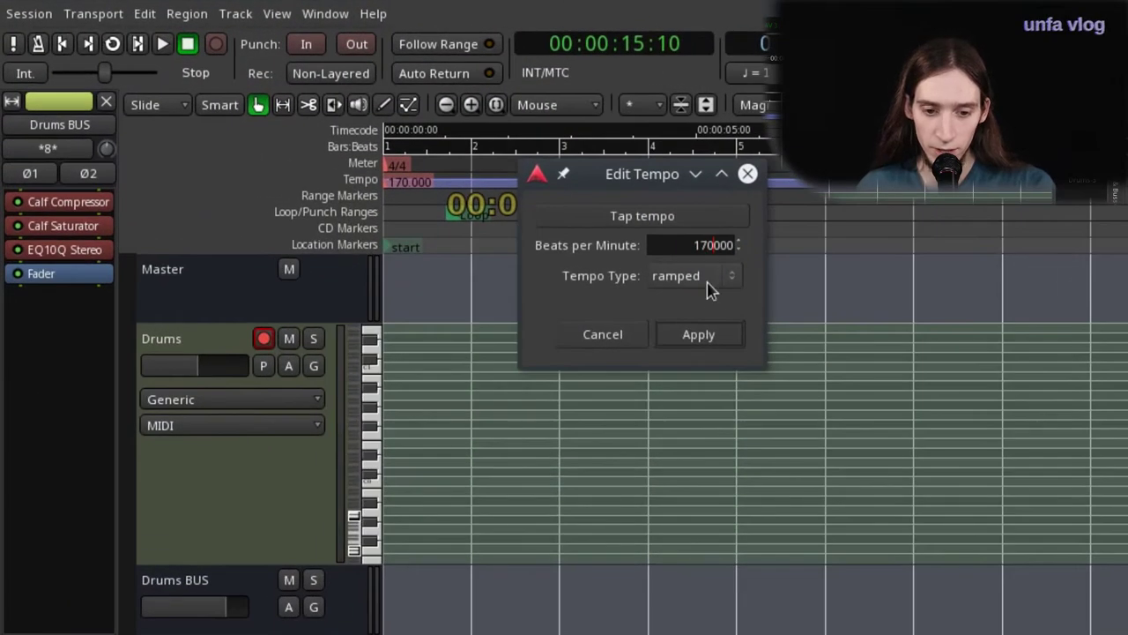
{"action": "left_click", "coordinate": [698, 335]}
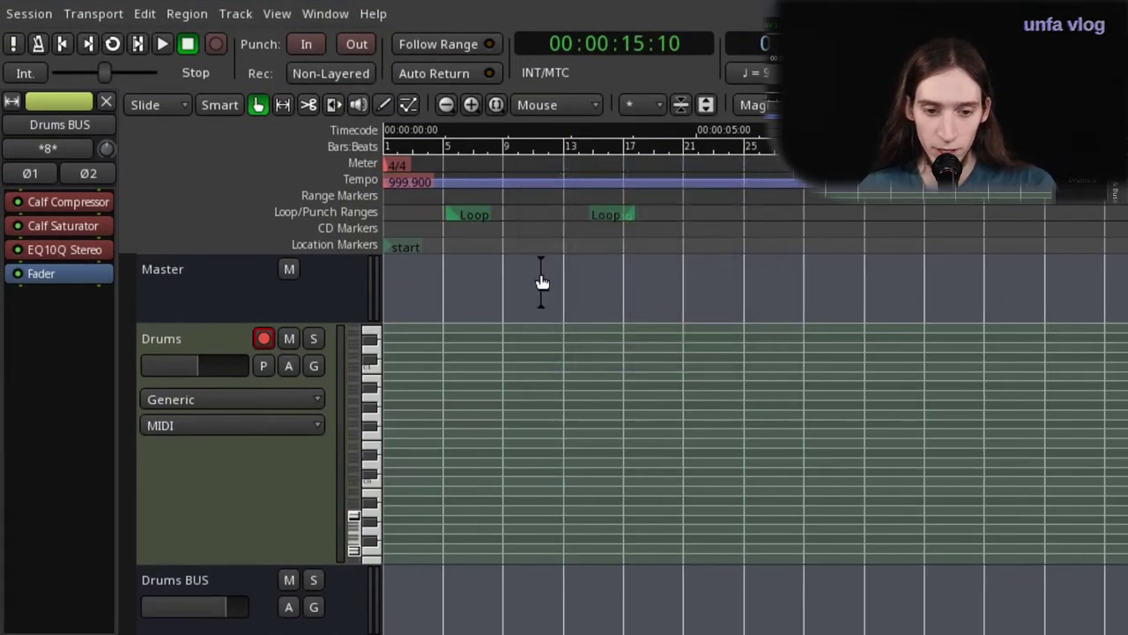
Set the tempo marker at the session start to 170 beats per minute.
{"action": "double_click", "coordinate": [410, 184]}
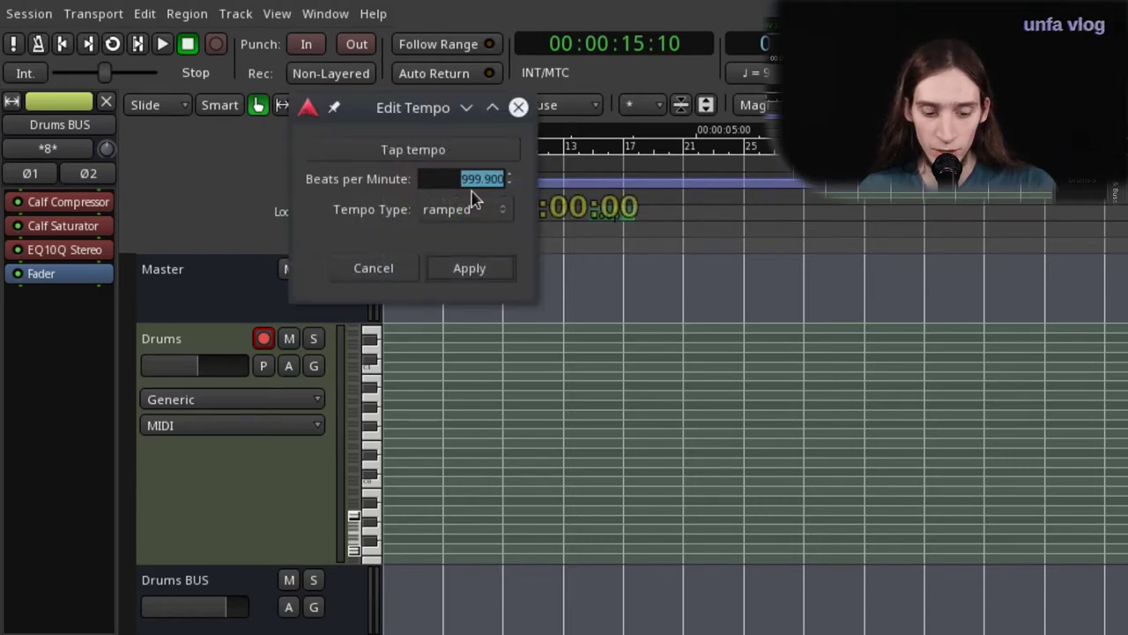
{"action": "type", "text": "170"}
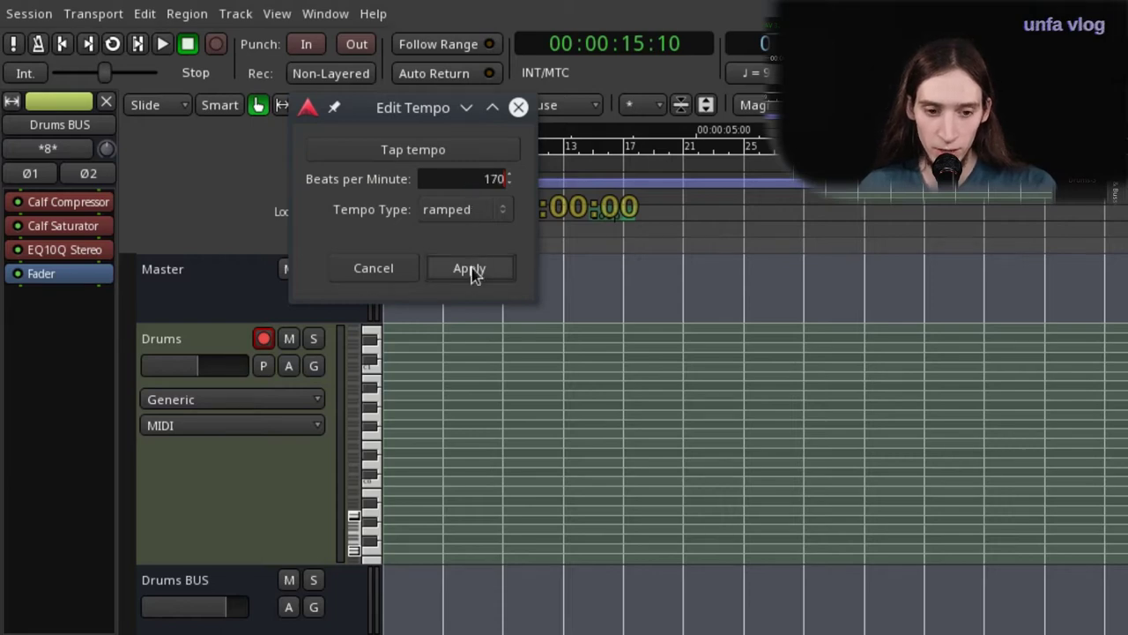
{"action": "left_click", "coordinate": [471, 272]}
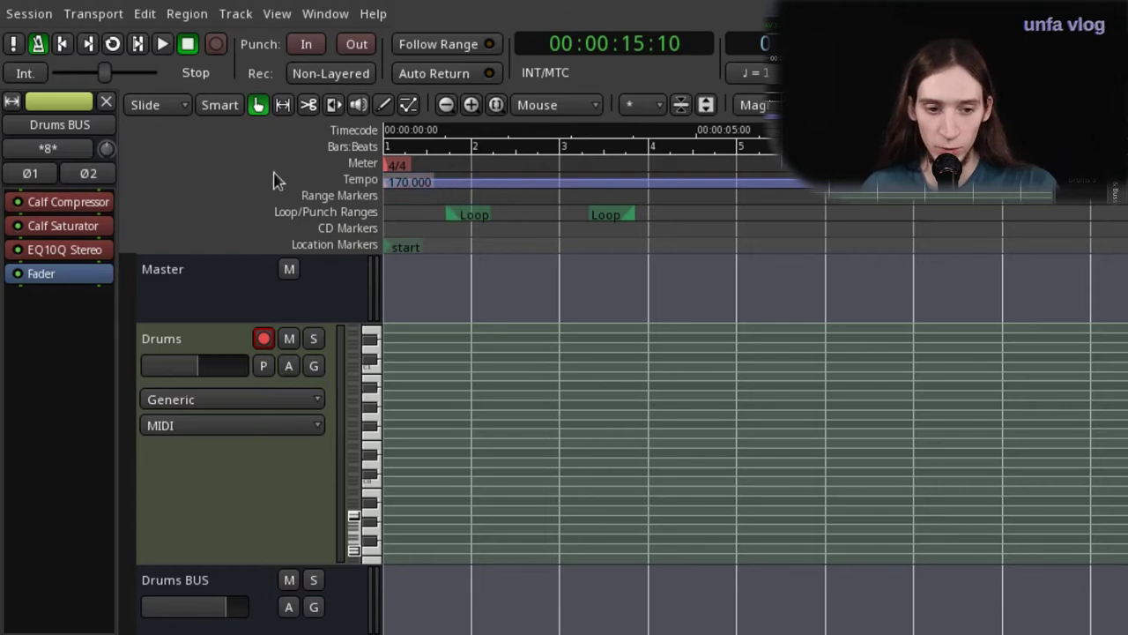
Enable the metronome click, play a few bars to hear it, and return the playhead to the session start.
{"action": "left_click", "coordinate": [39, 49]}
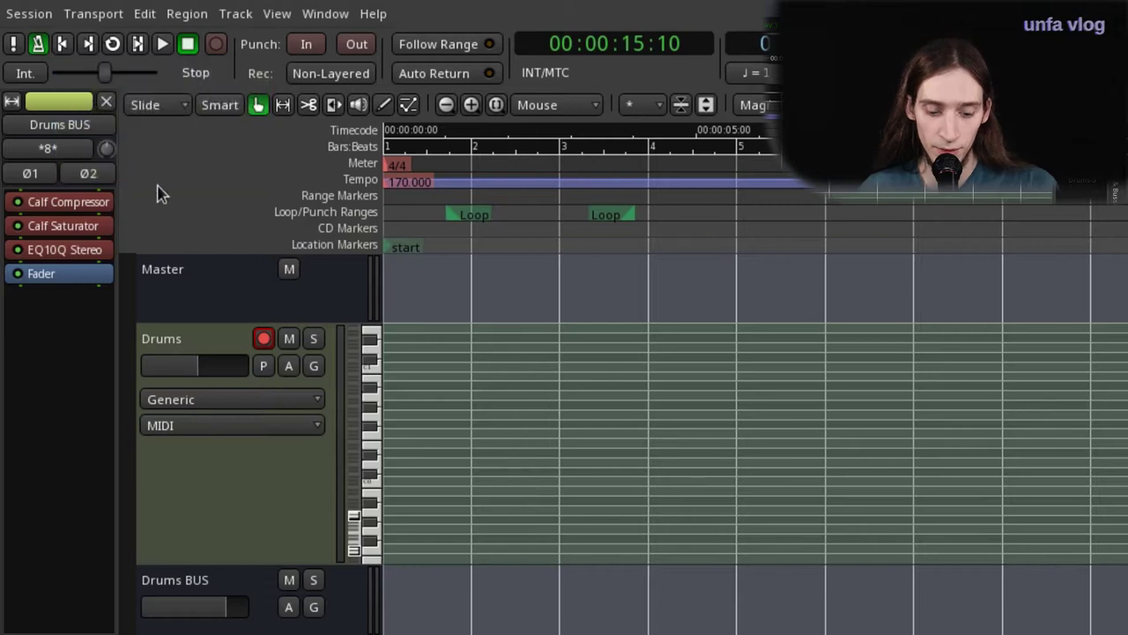
{"action": "key", "text": "space"}
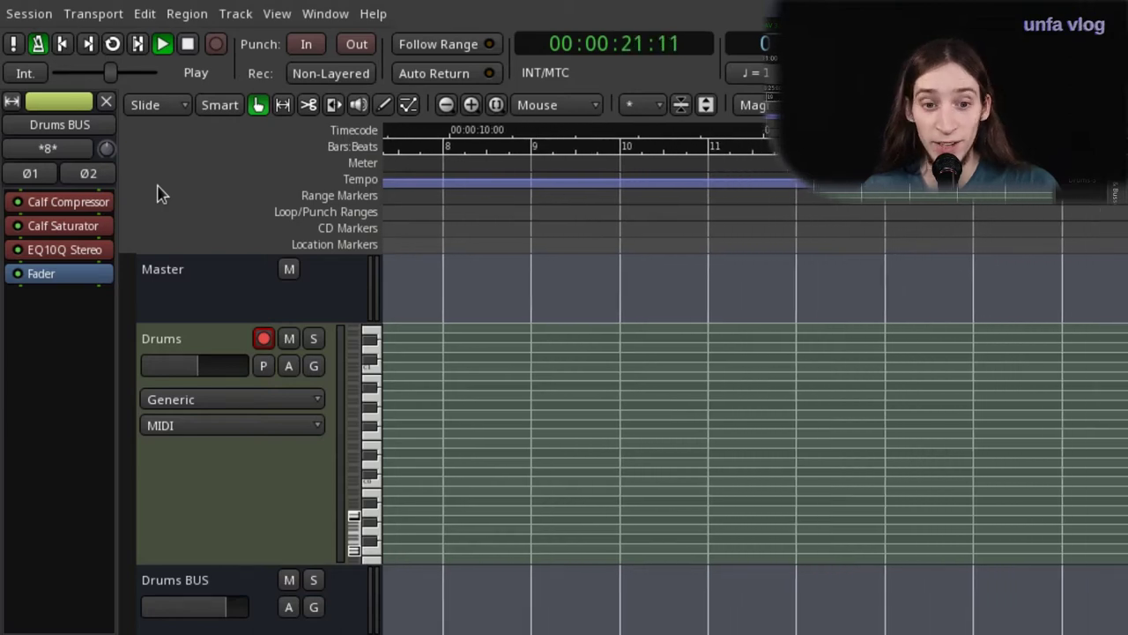
{"action": "key", "text": "space"}
{"action": "key", "text": "Home"}
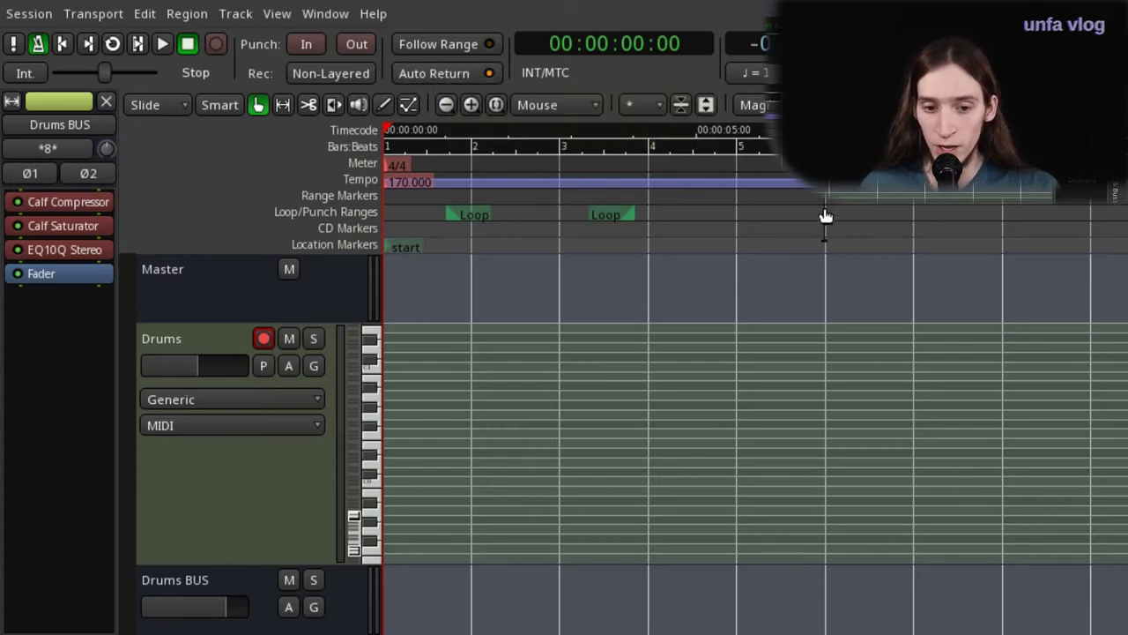
Test Auto Return by starting and stopping playback from bar 5, and switch Auto Return off.
{"action": "left_click", "coordinate": [735, 195]}
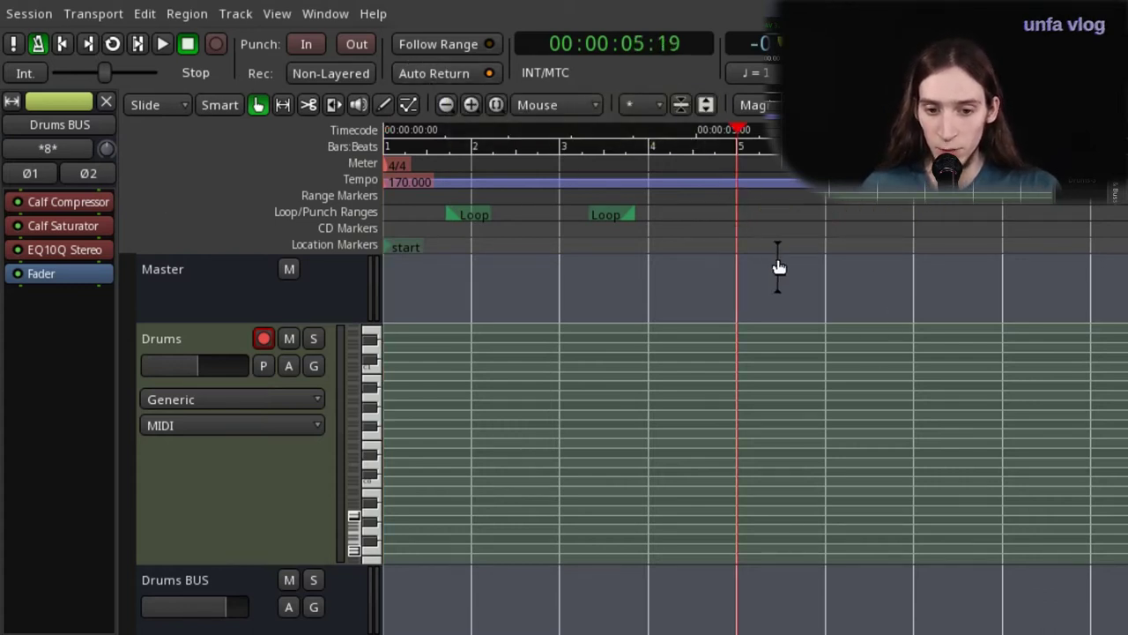
{"action": "key", "text": "space"}
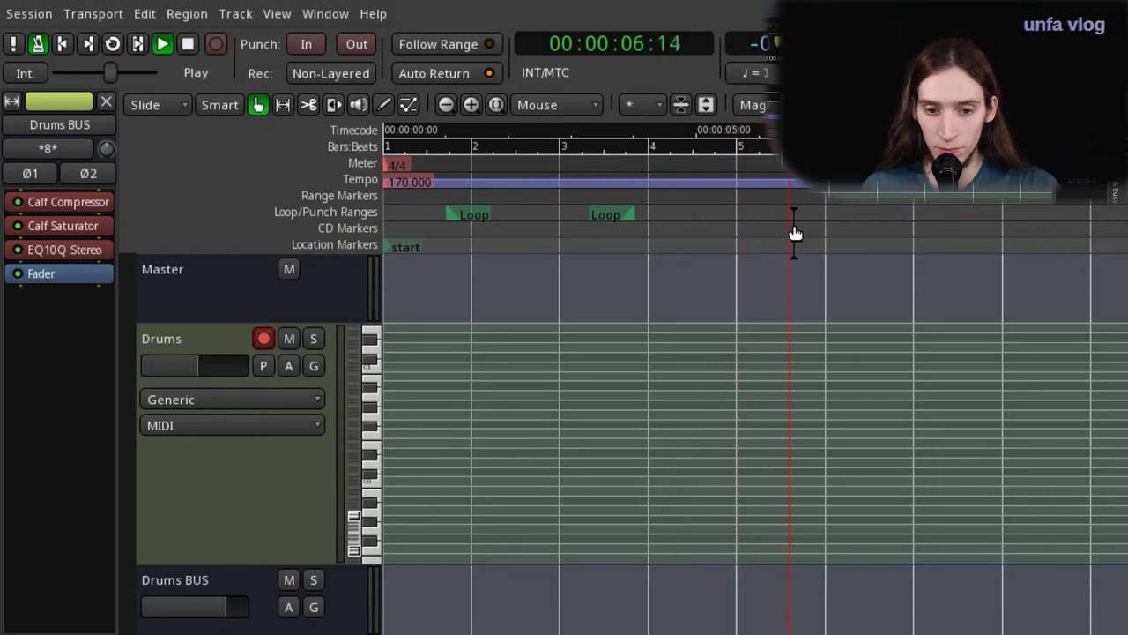
{"action": "key", "text": "space"}
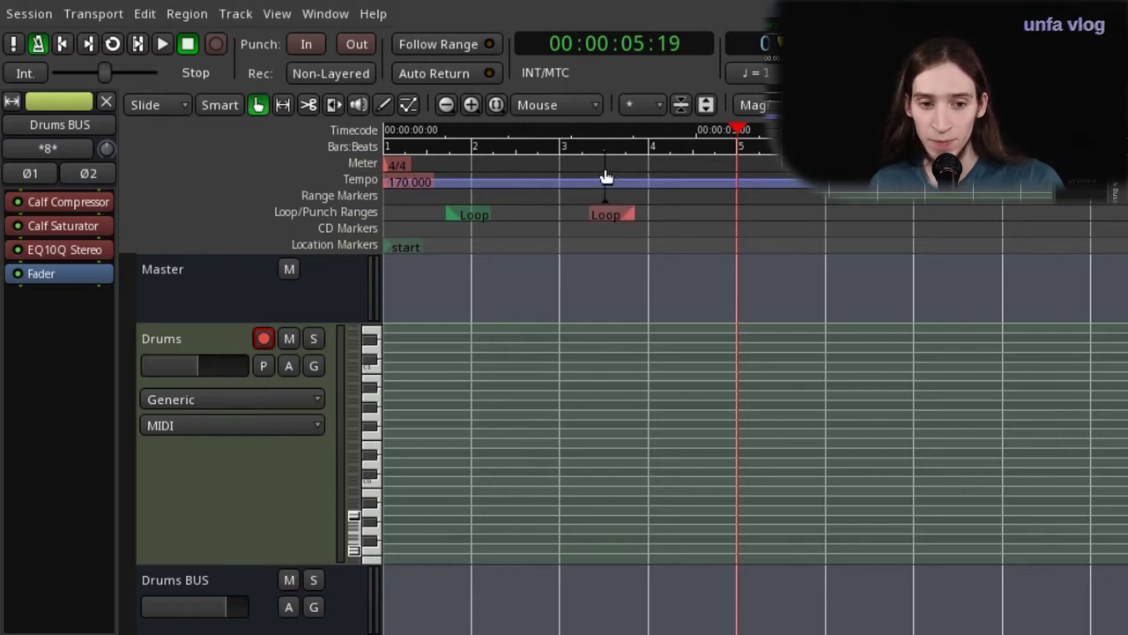
{"action": "left_click", "coordinate": [488, 75]}
{"action": "key", "text": "space"}
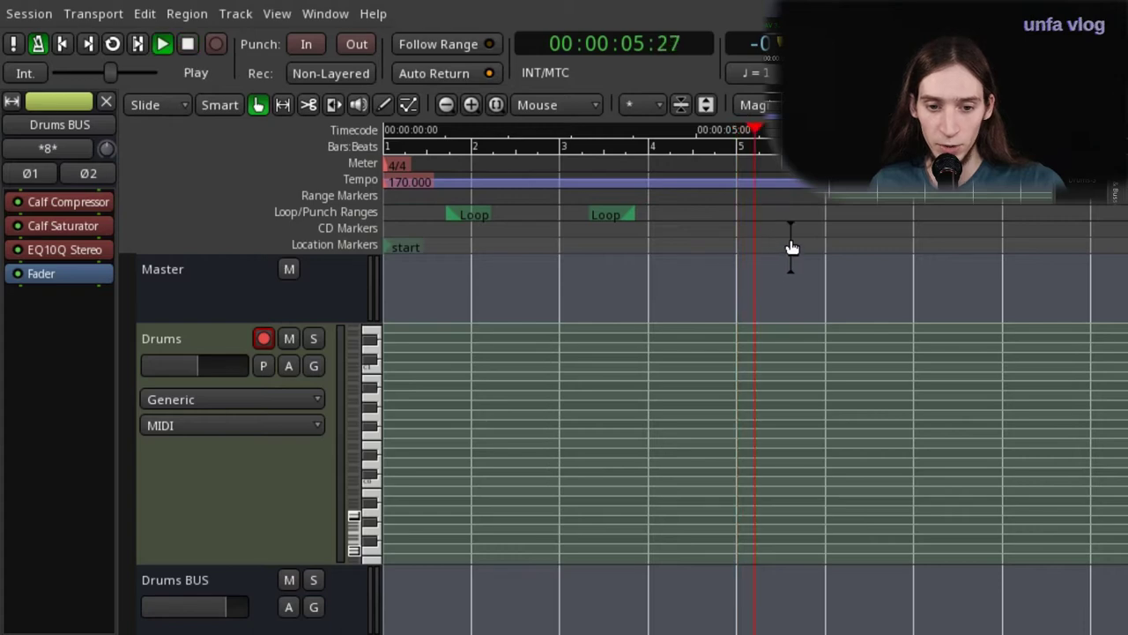
{"action": "key", "text": "space"}
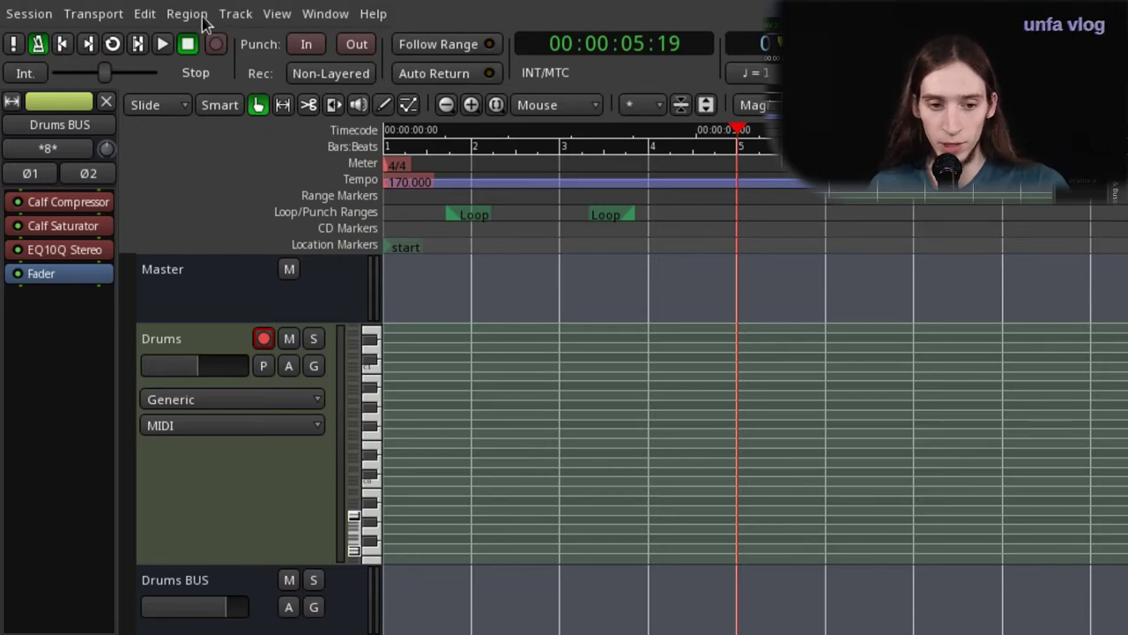
Check the Follow Playhead and Stationary Playhead options and play the timeline to observe how the view follows the playhead.
{"action": "left_click", "coordinate": [277, 19]}
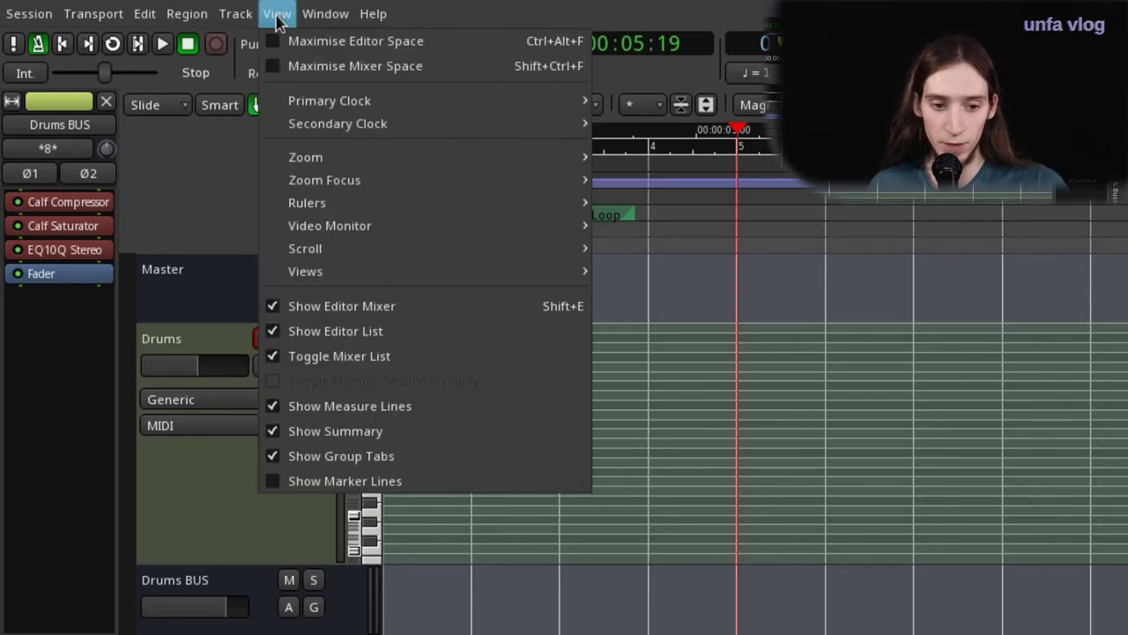
{"action": "mouse_move", "coordinate": [93, 13]}
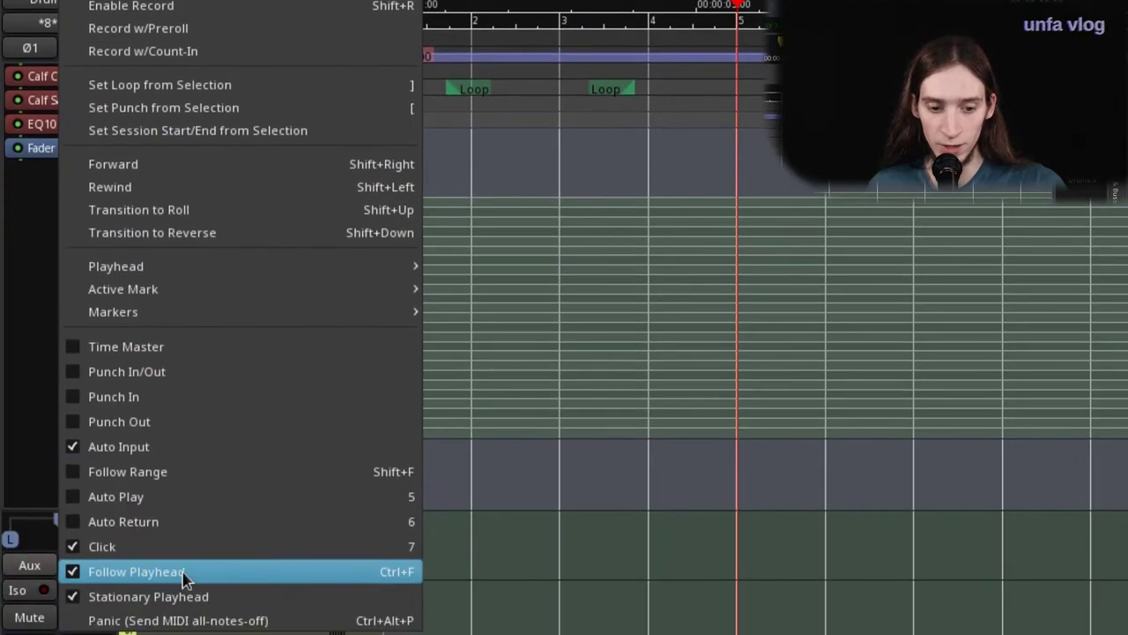
{"action": "left_click", "coordinate": [594, 276]}
{"action": "key", "text": "="}
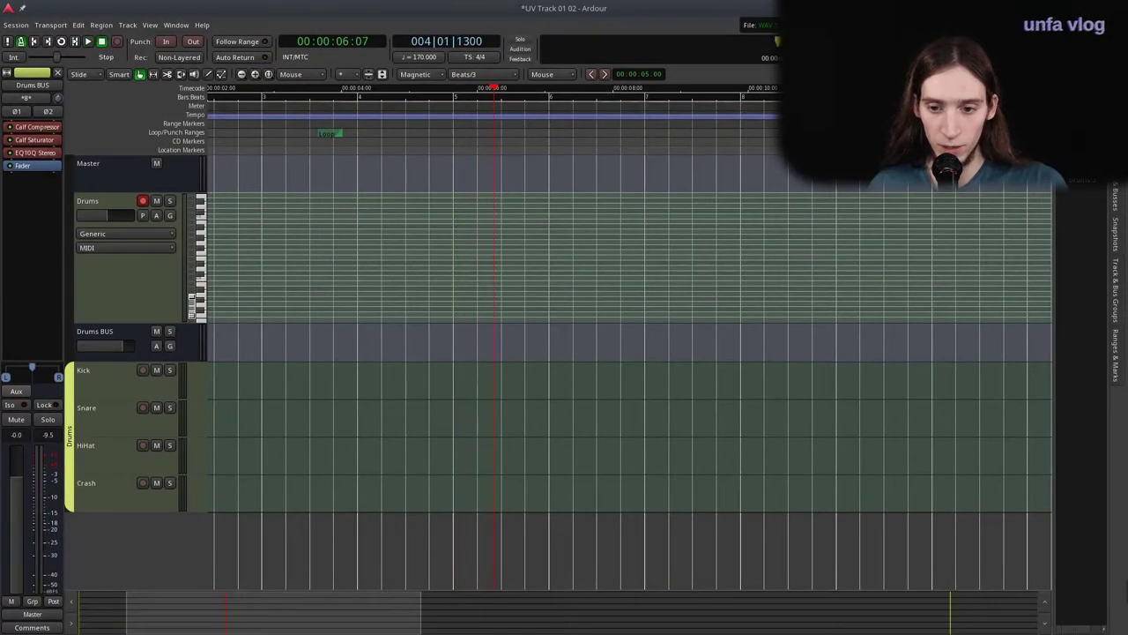
{"action": "key", "text": "space"}
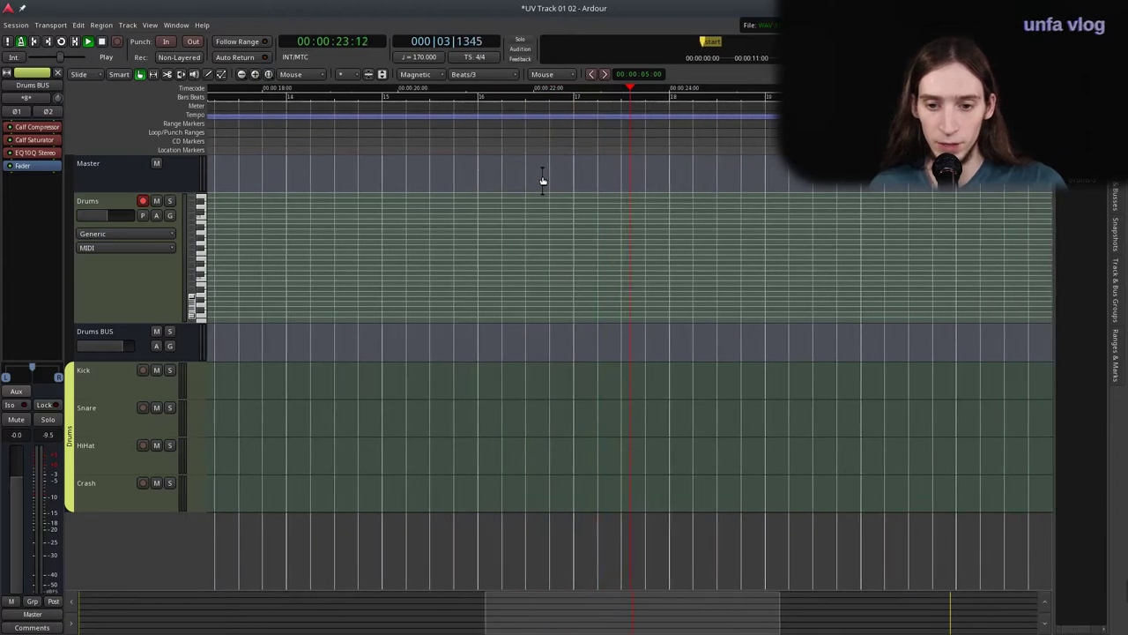
{"action": "key", "text": "space"}
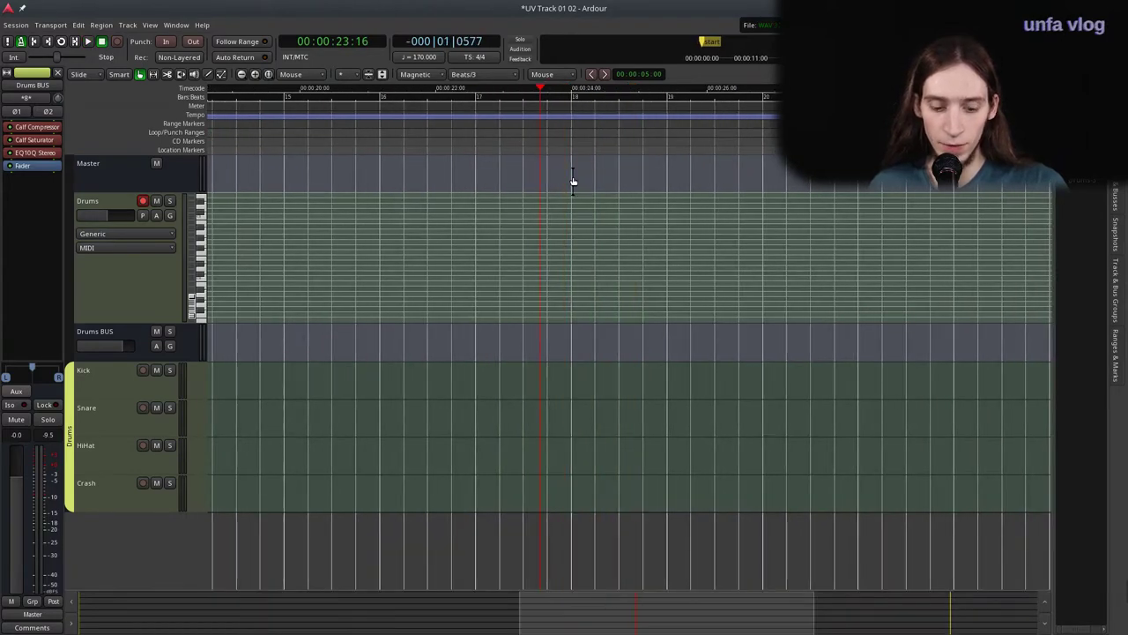
Switch off the Stationary Playhead option and play the timeline to compare how the view follows playback.
{"action": "key", "text": "space"}
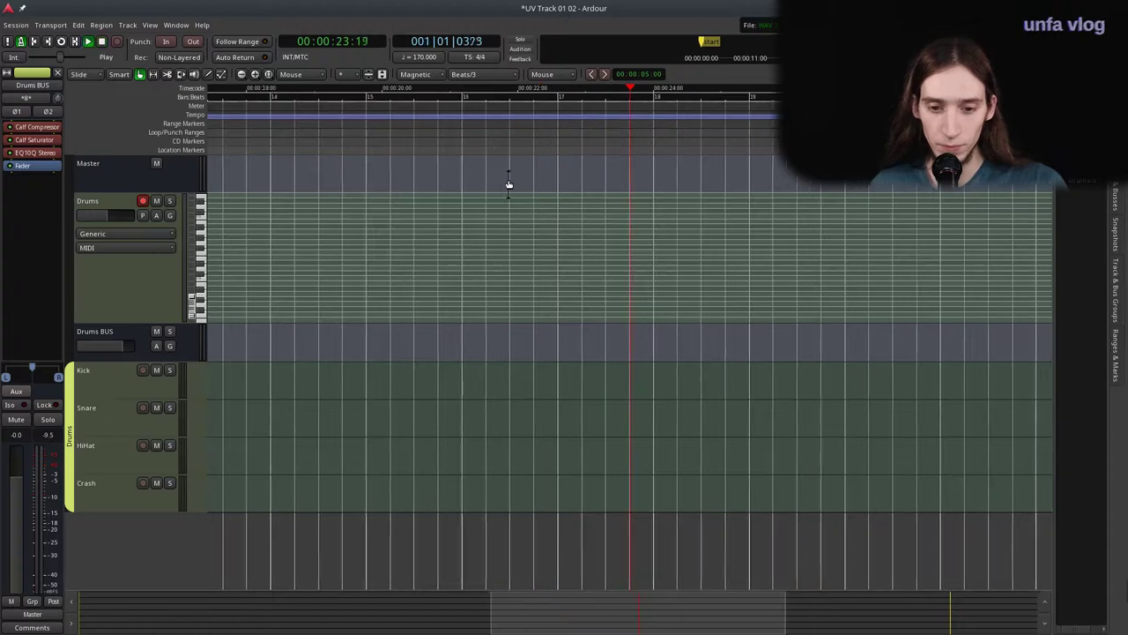
{"action": "key", "text": "space"}
{"action": "left_click", "coordinate": [62, 24]}
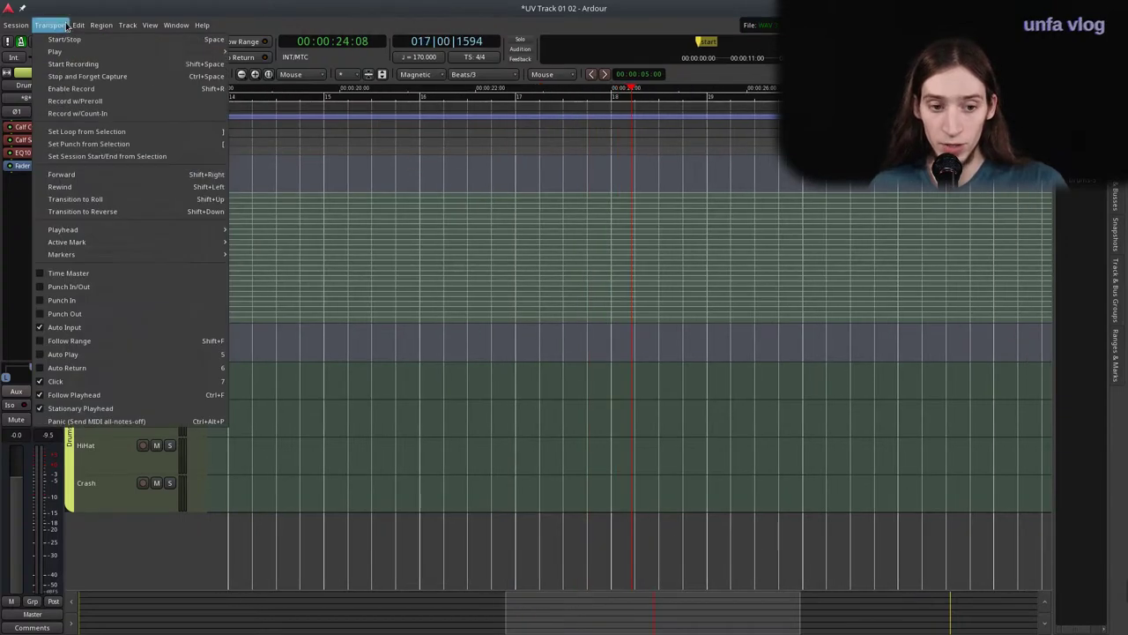
{"action": "left_click", "coordinate": [99, 411]}
{"action": "key", "text": "space"}
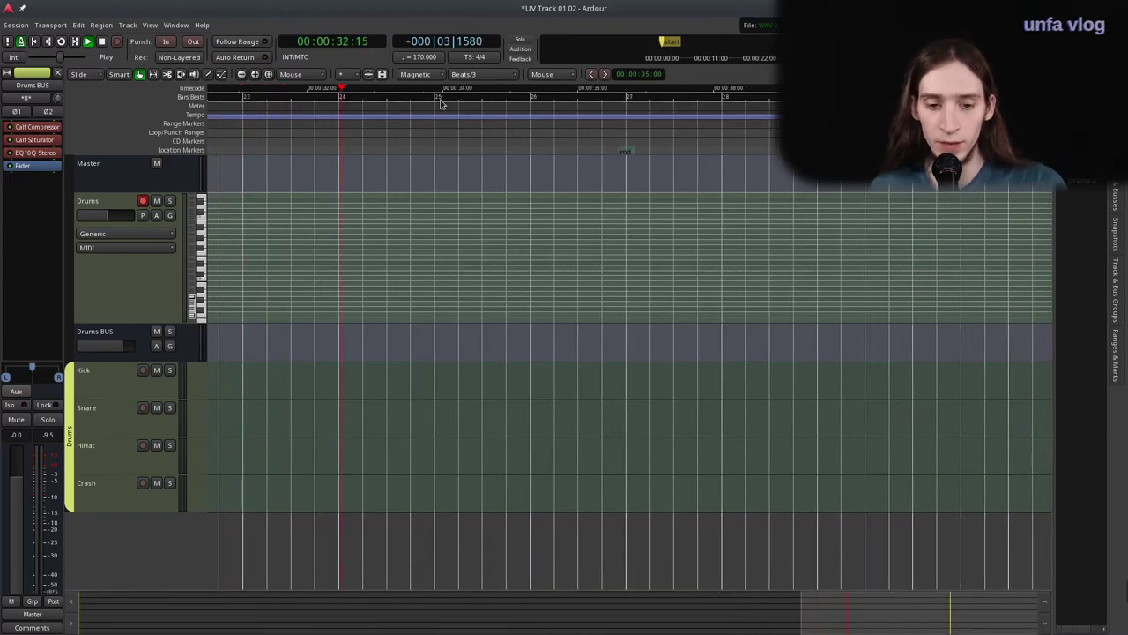
{"action": "key", "text": "space"}
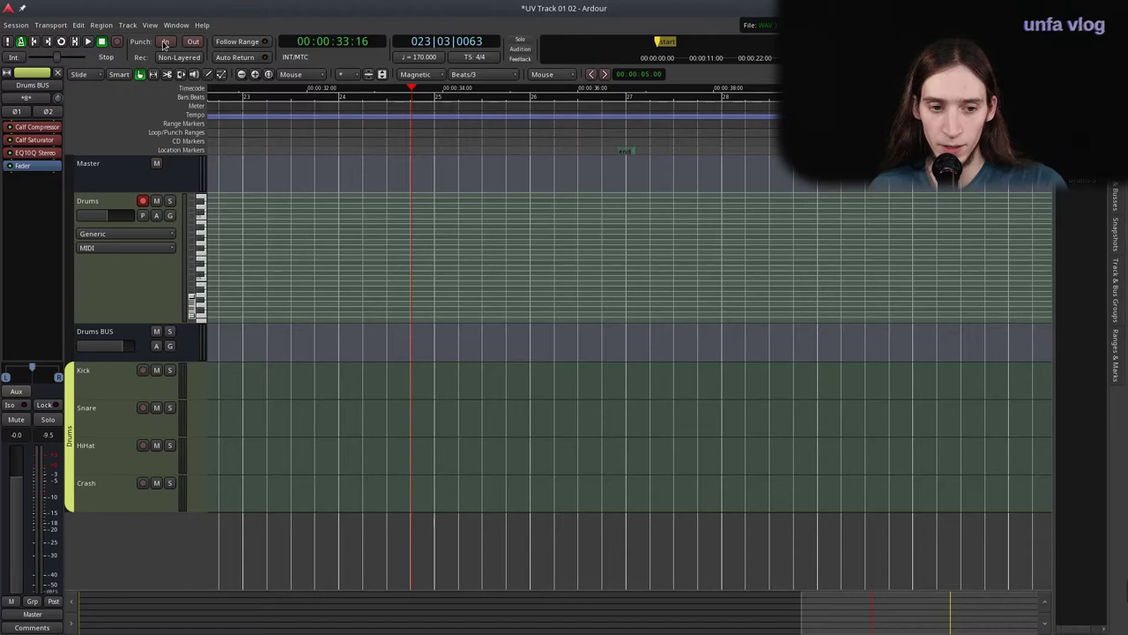
Switch Stationary Playhead back on, test it with playback at a wider zoom, and return the playhead to the session start.
{"action": "left_click", "coordinate": [50, 25]}
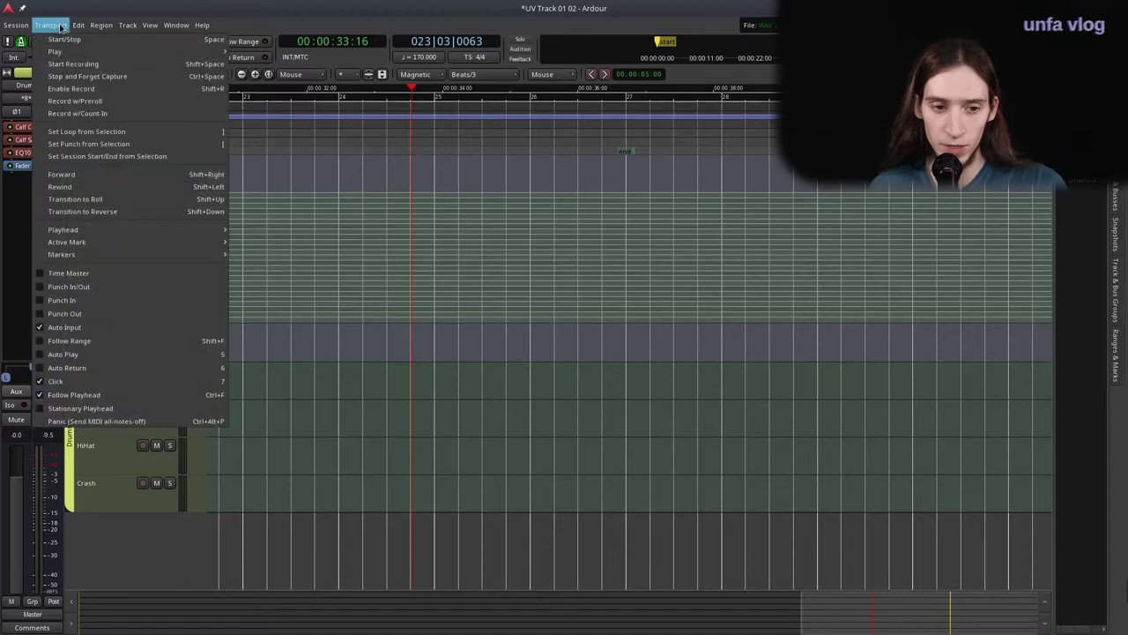
{"action": "left_click", "coordinate": [80, 411]}
{"action": "key", "text": "space"}
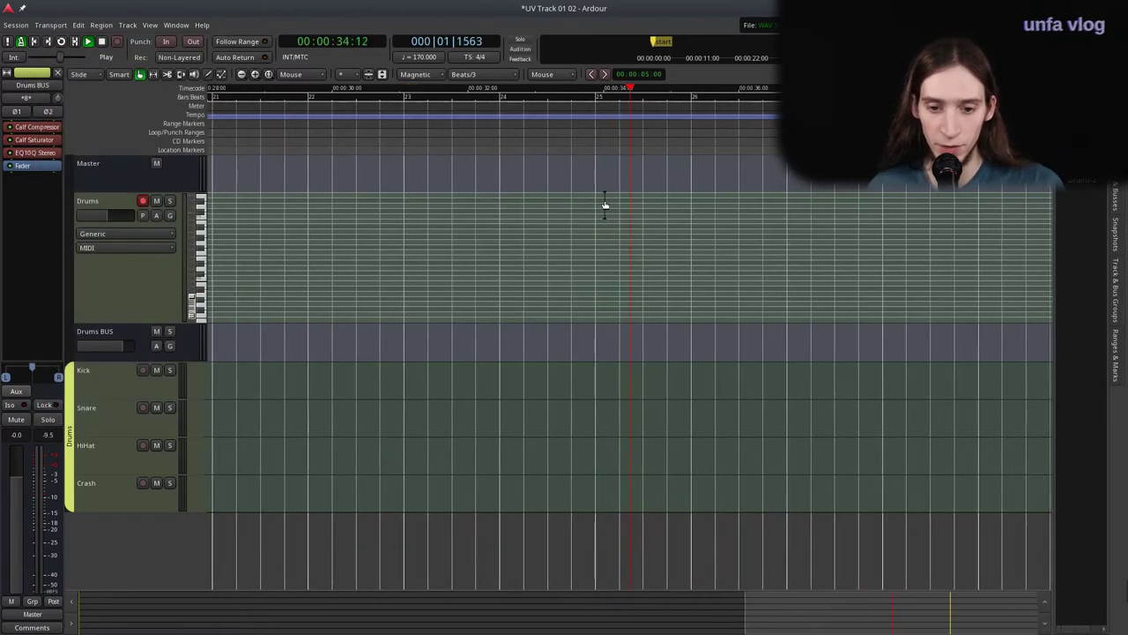
{"action": "key", "text": "minus"}
{"action": "key", "text": "minus"}
{"action": "key", "text": "space"}
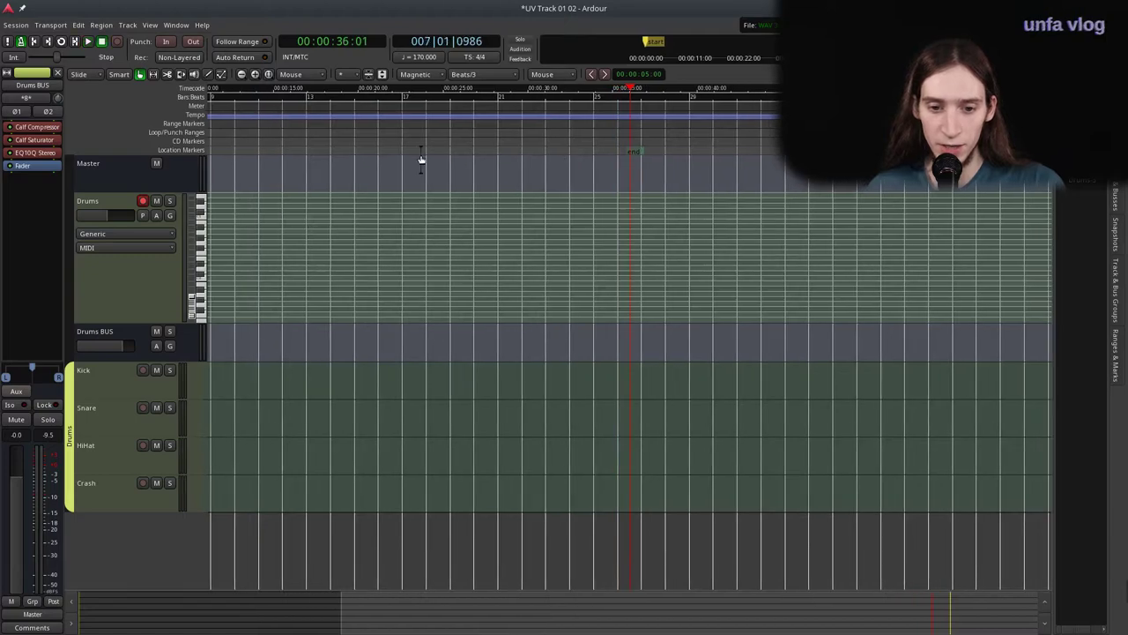
{"action": "key", "text": "Home"}
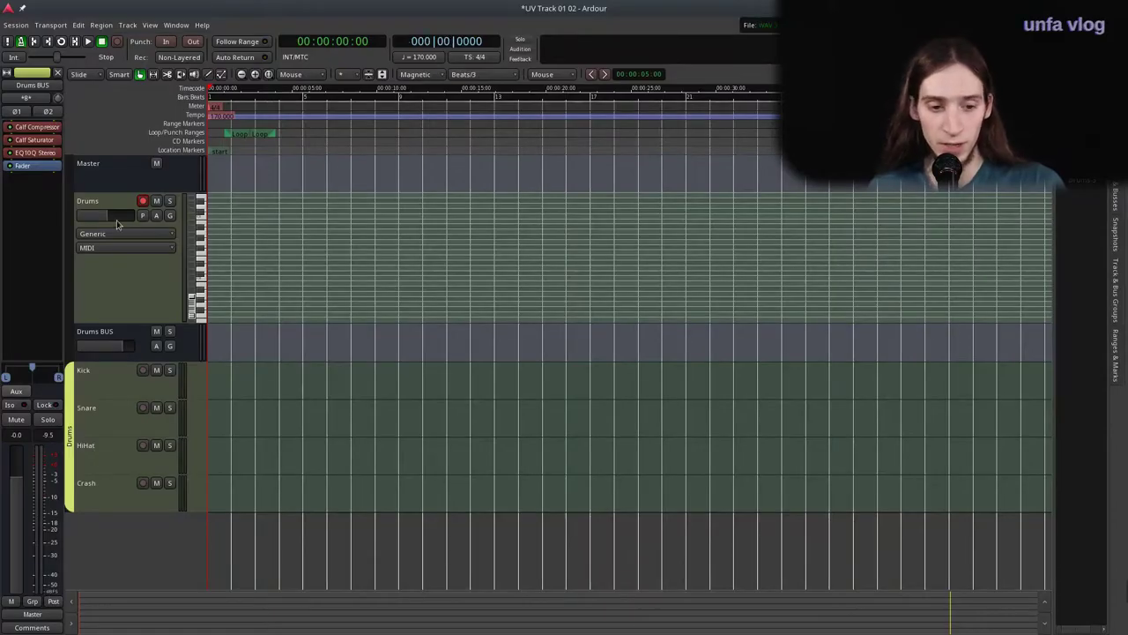
Select the Drums track and check which MIDI capture ports are available for its input, leaving the connection as it is.
{"action": "left_click", "coordinate": [95, 282]}
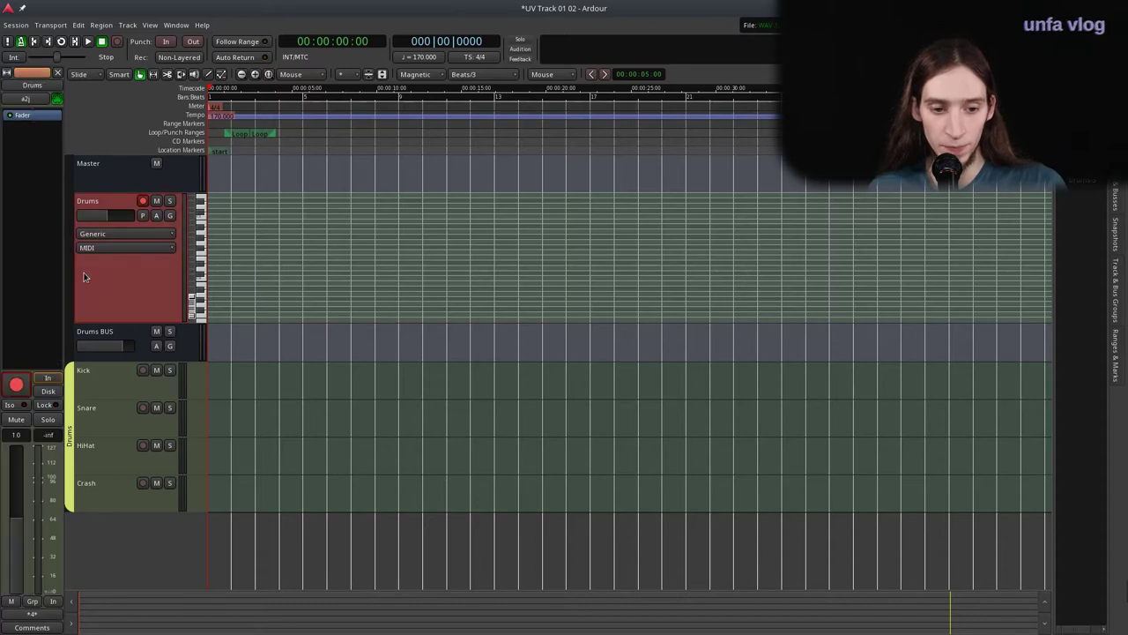
{"action": "left_click", "coordinate": [30, 102]}
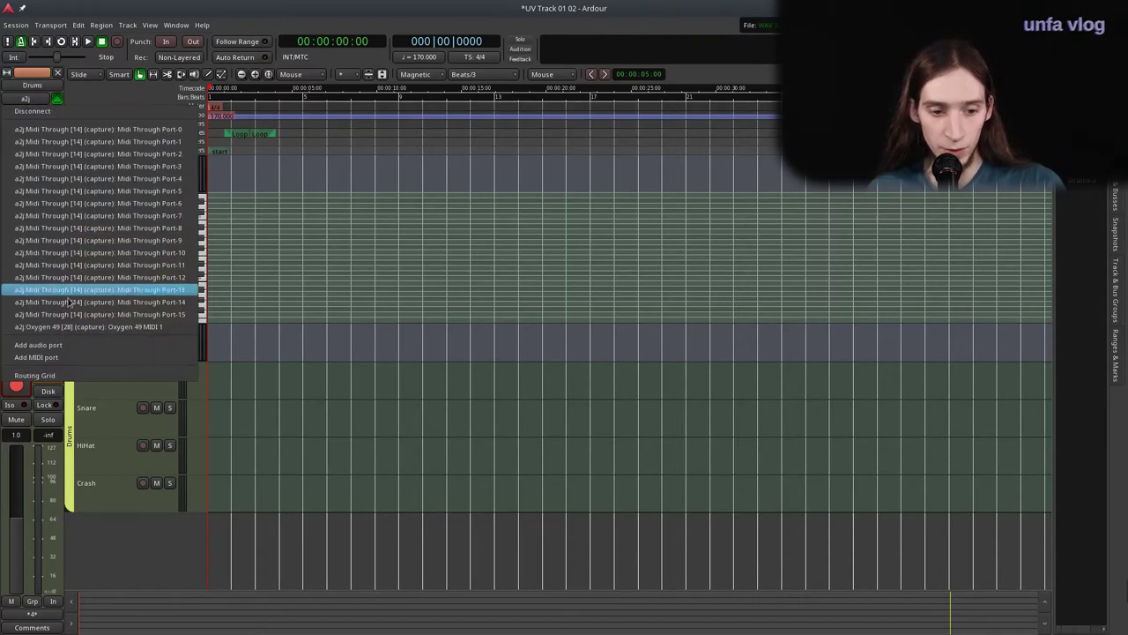
{"action": "left_click", "coordinate": [341, 185]}
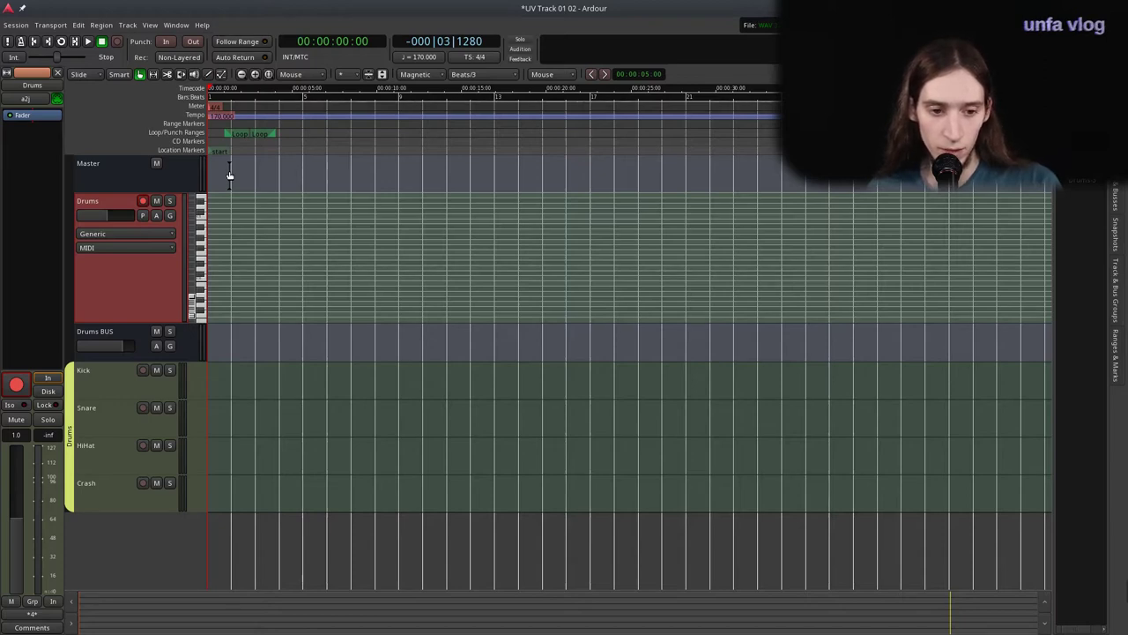
Try a short recording on the armed Drums track, stop it, and return the playhead to the session start.
{"action": "key", "text": "shift+r"}
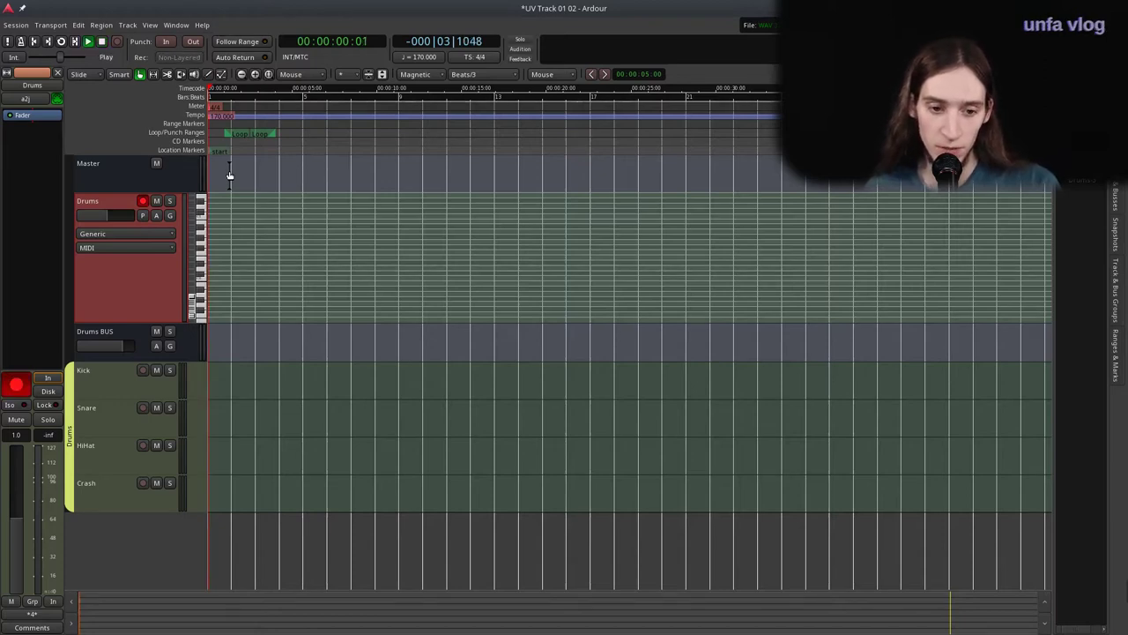
{"action": "key", "text": "space"}
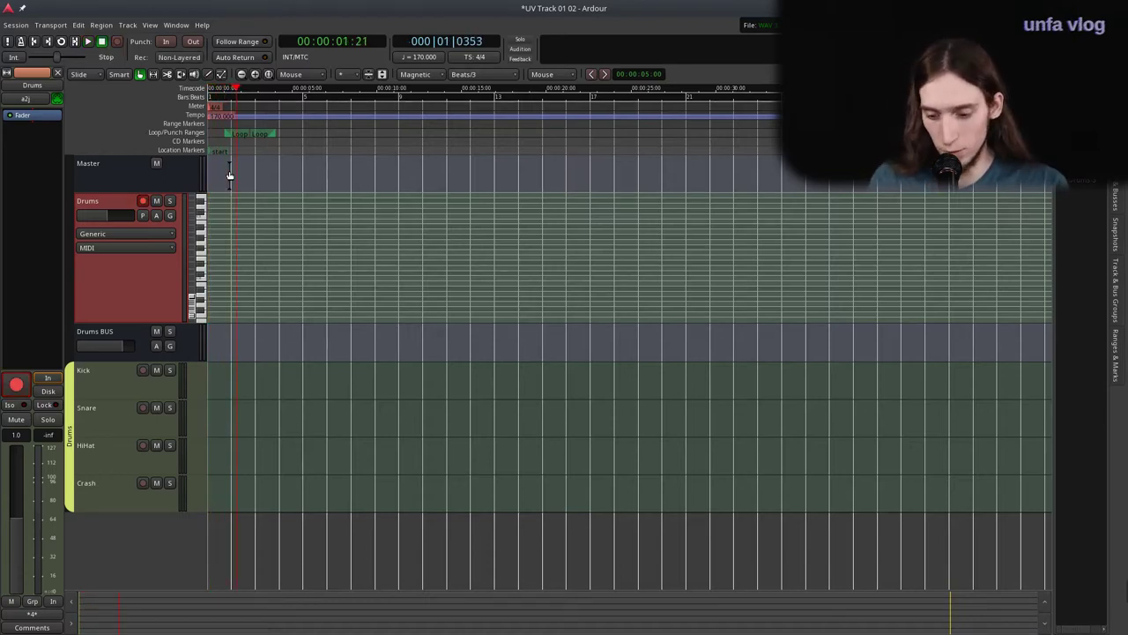
{"action": "key", "text": "Home"}
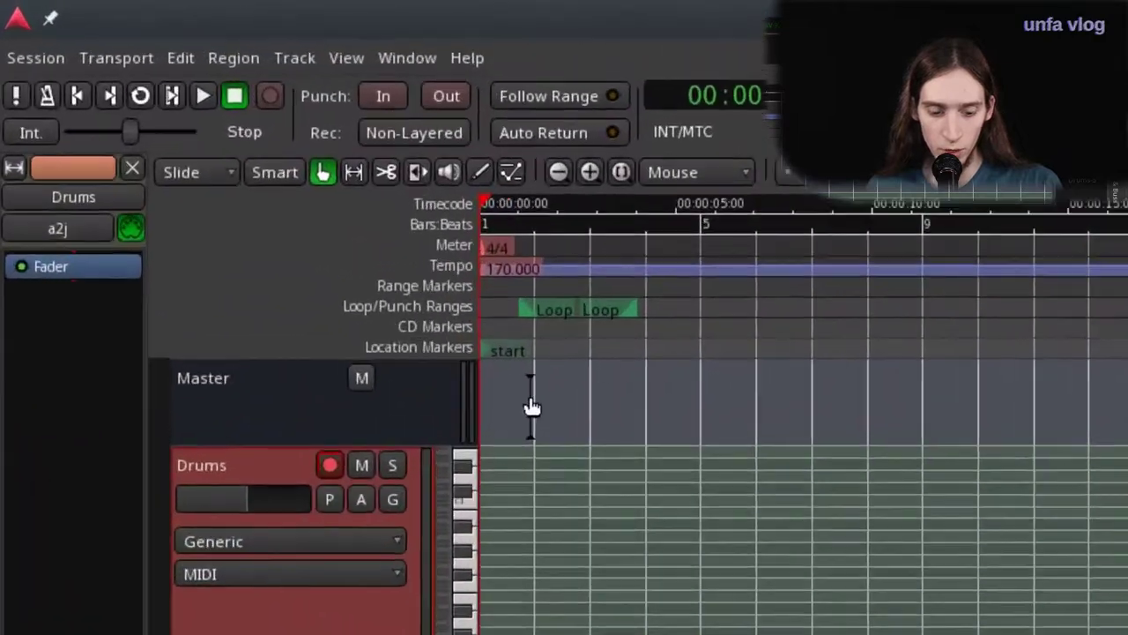
Turn the metronome click on and adjust its signal level, playing the session briefly to hear it.
{"action": "key", "text": "7"}
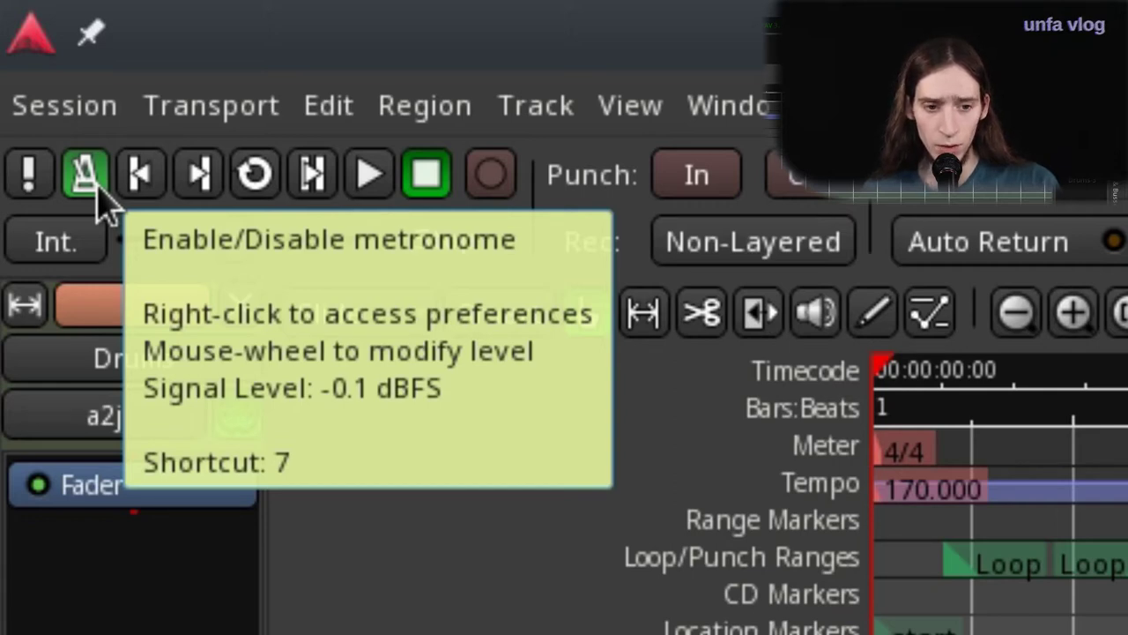
{"action": "scroll", "coordinate": [99, 204], "scroll_direction": "up", "scroll_amount": 2}
{"action": "scroll", "coordinate": [99, 204], "scroll_direction": "down", "scroll_amount": 3}
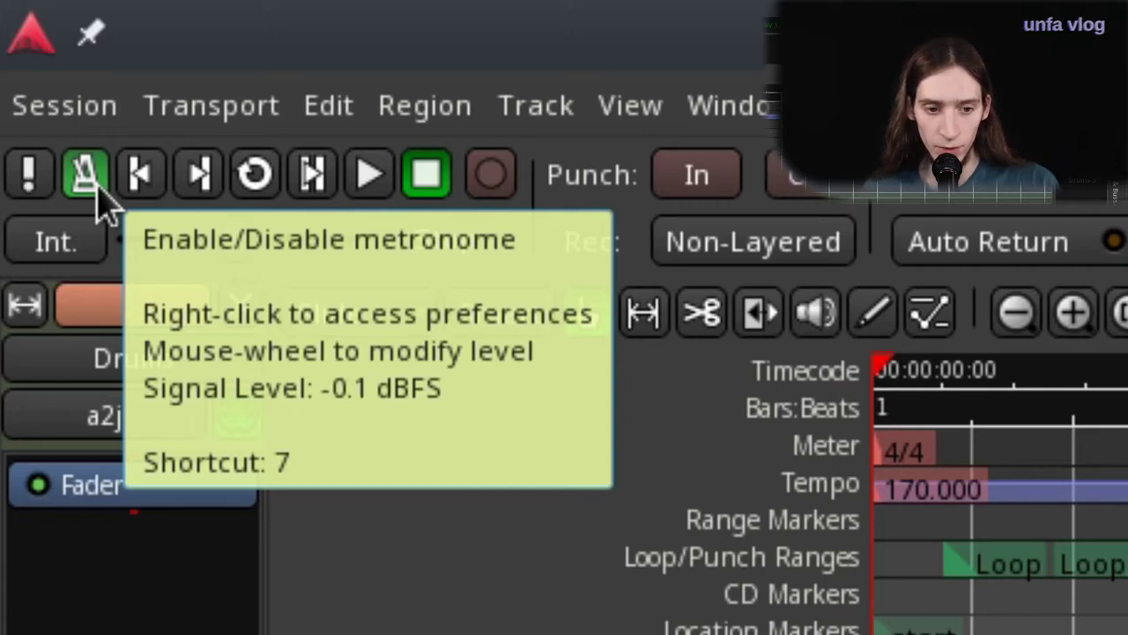
{"action": "scroll", "coordinate": [98, 205], "scroll_direction": "up", "scroll_amount": 1}
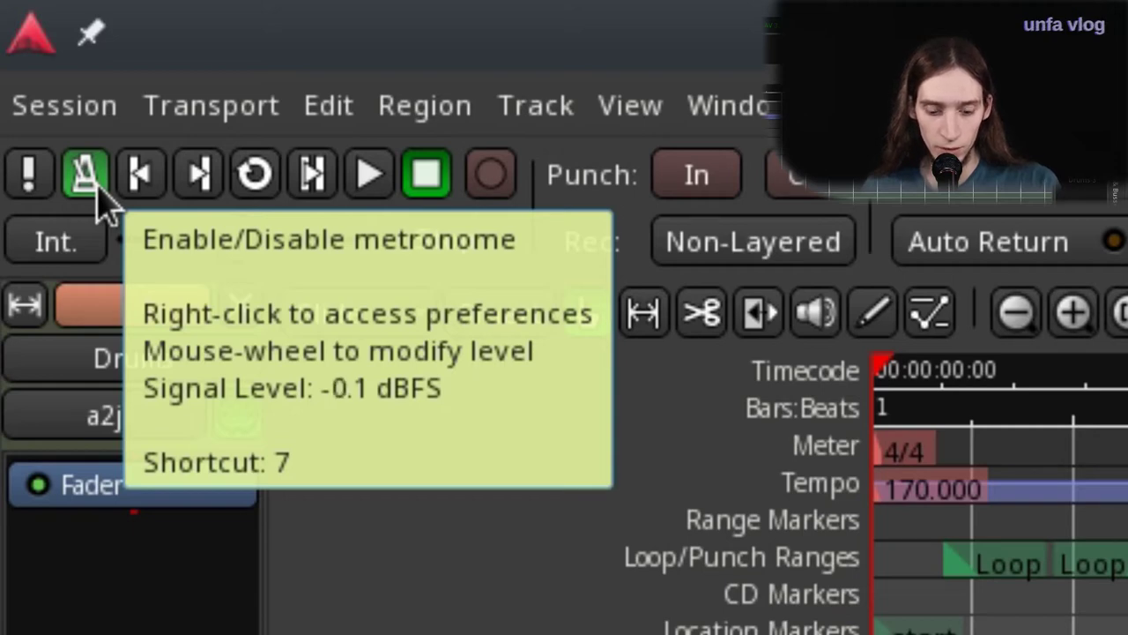
{"action": "key", "text": "space"}
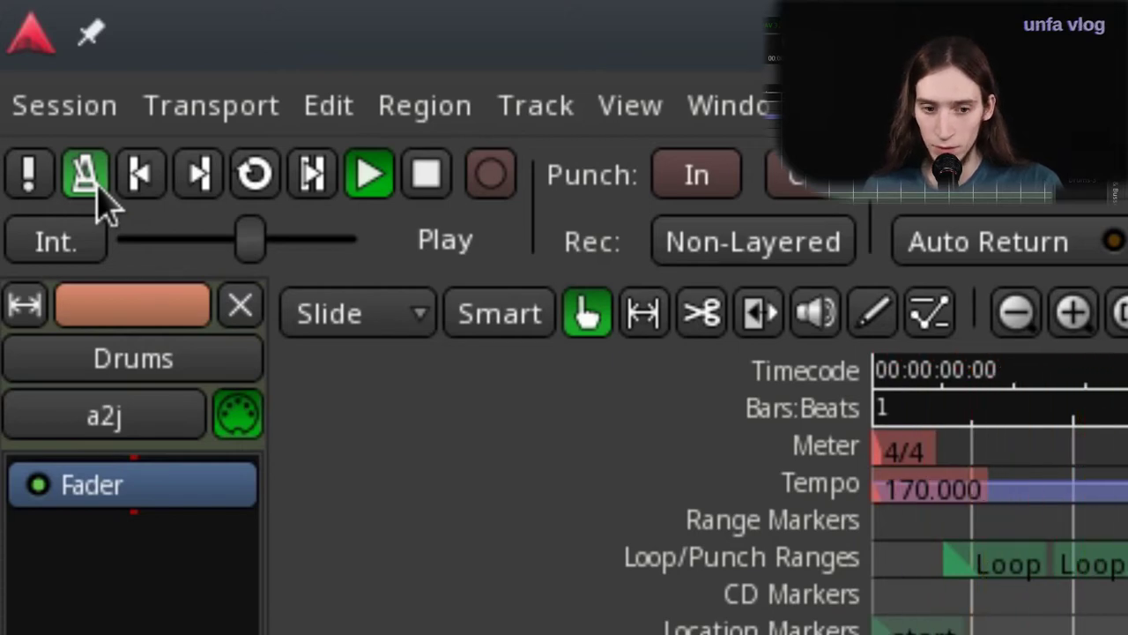
{"action": "key", "text": "space"}
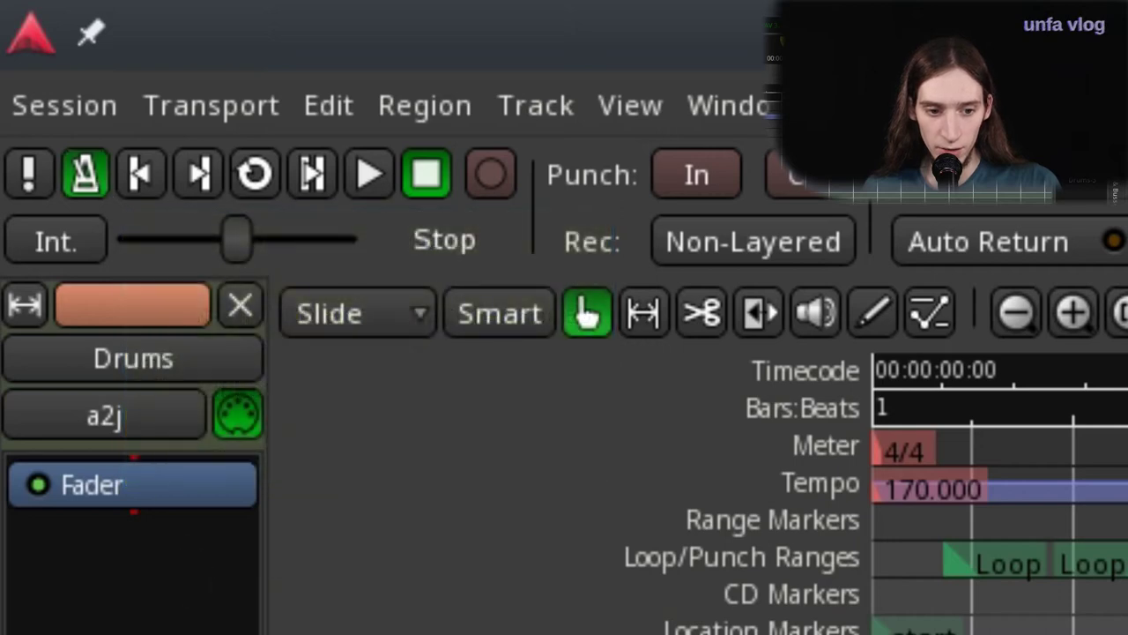
Select the Master bus and readjust the metronome level, checking the click with another short playback.
{"action": "key", "text": "ctrl+Up"}
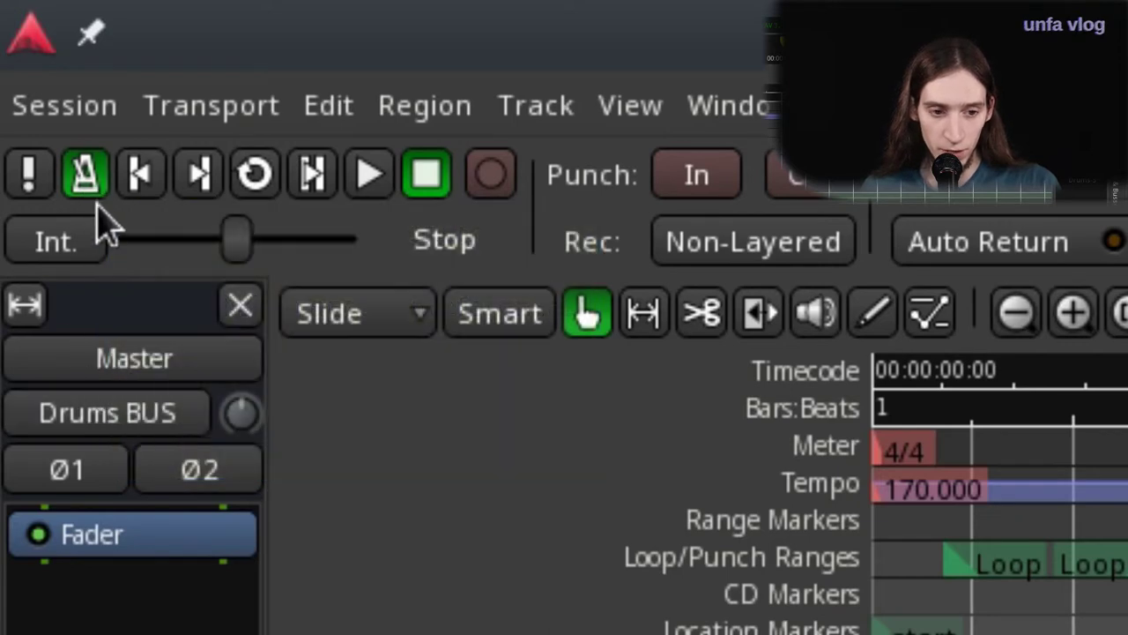
{"action": "scroll", "coordinate": [99, 207], "scroll_direction": "up", "scroll_amount": 1}
{"action": "scroll", "coordinate": [100, 207], "scroll_direction": "down", "scroll_amount": 3}
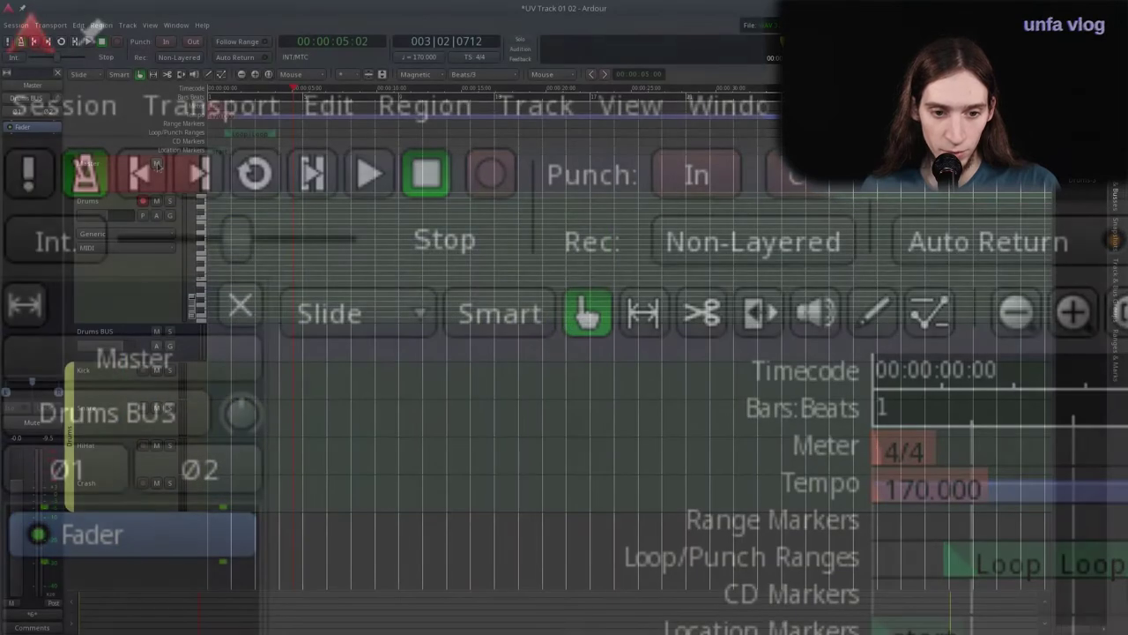
{"action": "key", "text": "space"}
{"action": "key", "text": "space"}
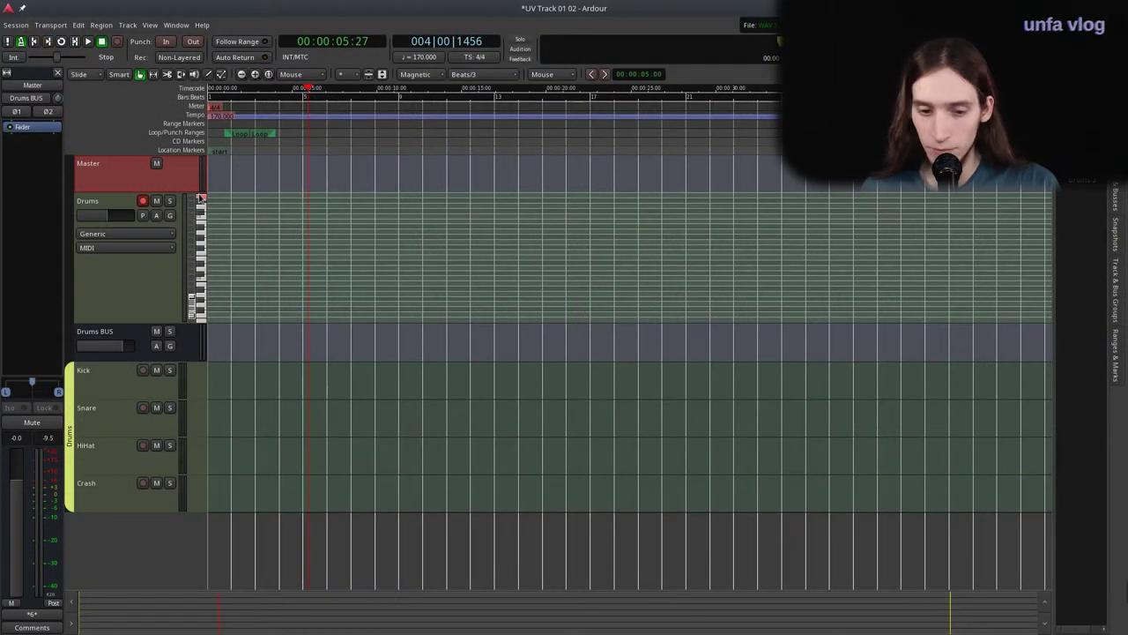
Record a MIDI drum take of about 9 seconds on the Drums track from the session start.
{"action": "key", "text": "Home"}
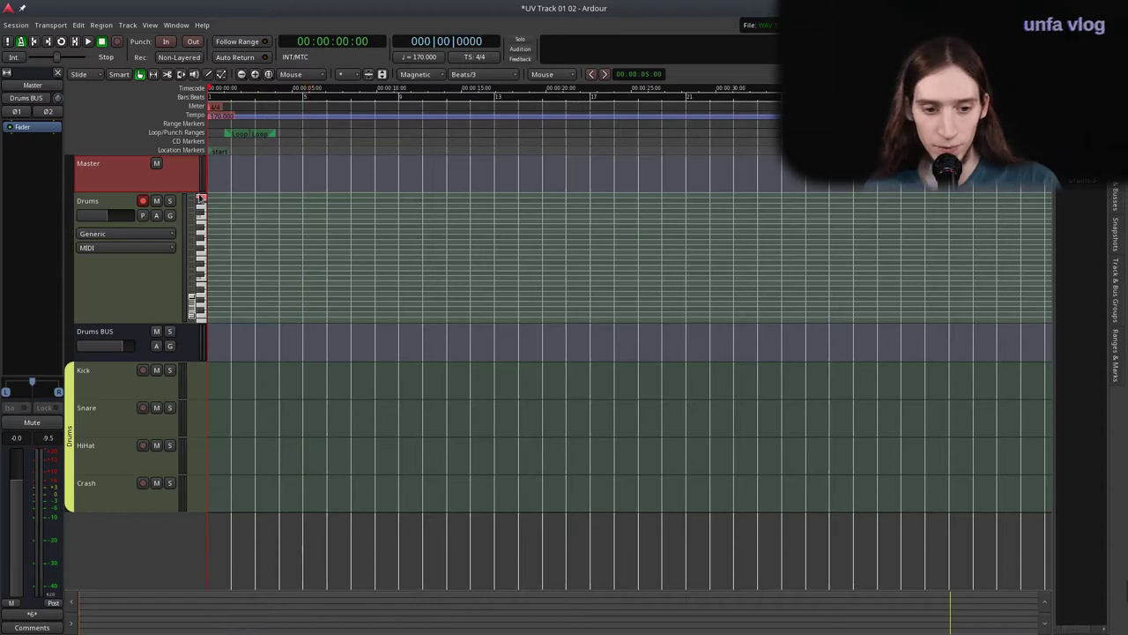
{"action": "key", "text": "shift+r"}
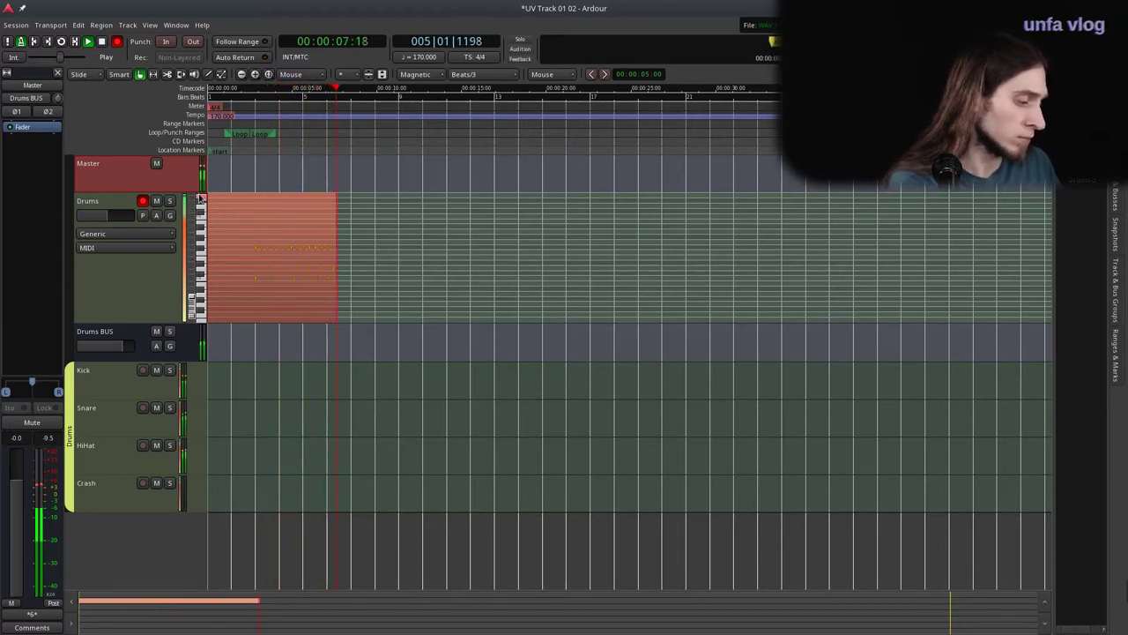
{"action": "key", "text": "space"}
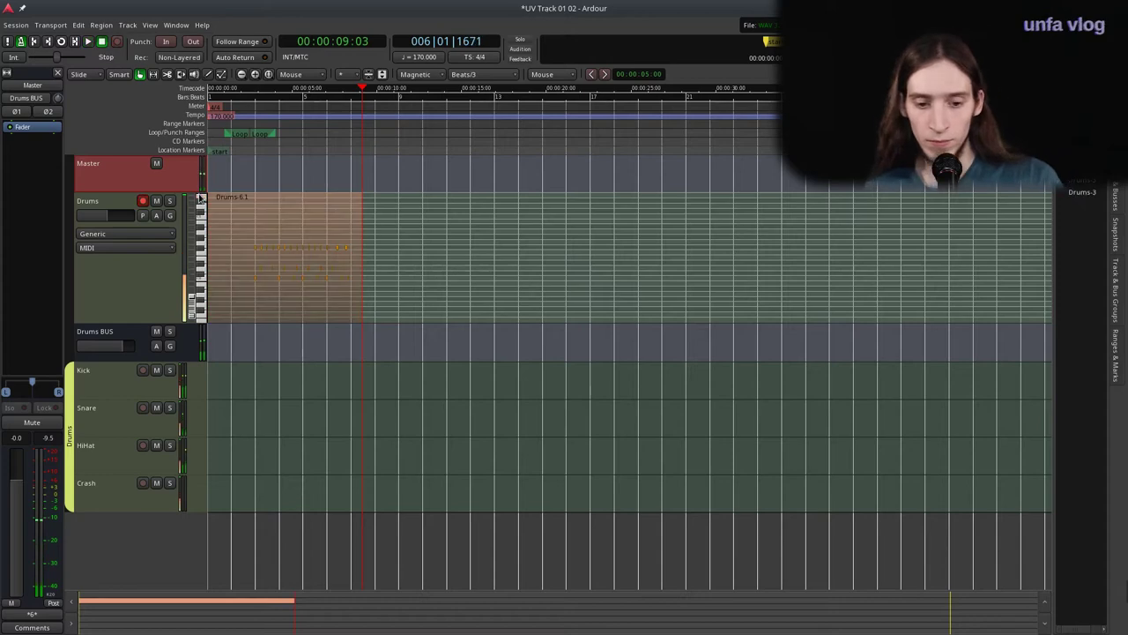
Trim the start of the recorded Drums region to just before the first note near bar 3.
{"action": "scroll", "coordinate": [252, 247], "scroll_direction": "up", "scroll_amount": 2}
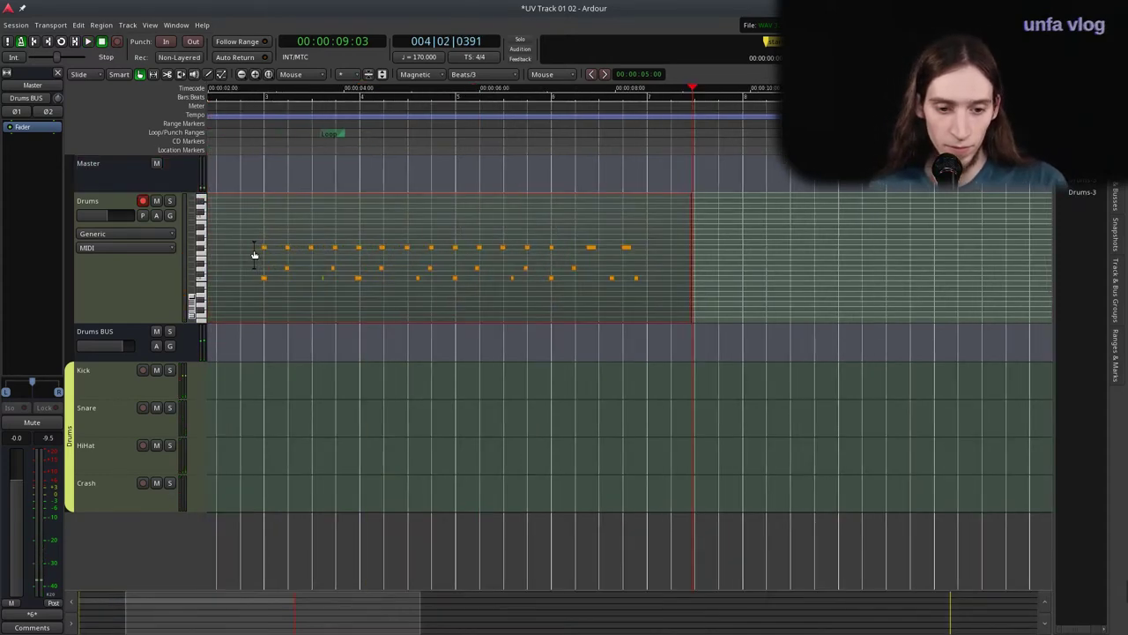
{"action": "left_click", "coordinate": [248, 249]}
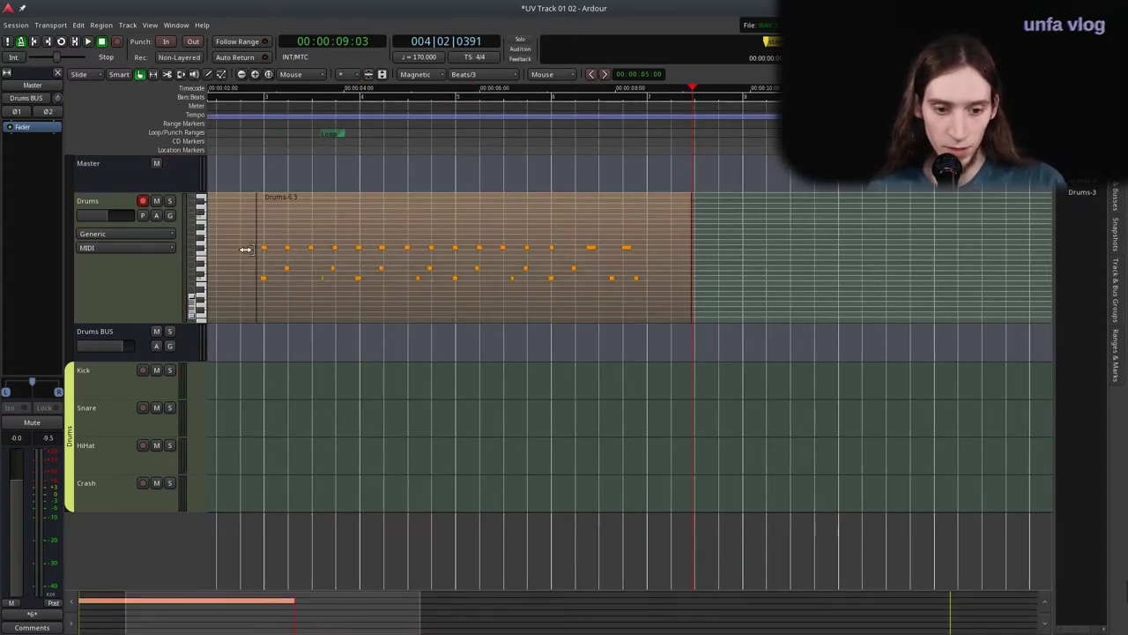
{"action": "left_click_drag", "start_coordinate": [242, 244], "coordinate": [238, 243]}
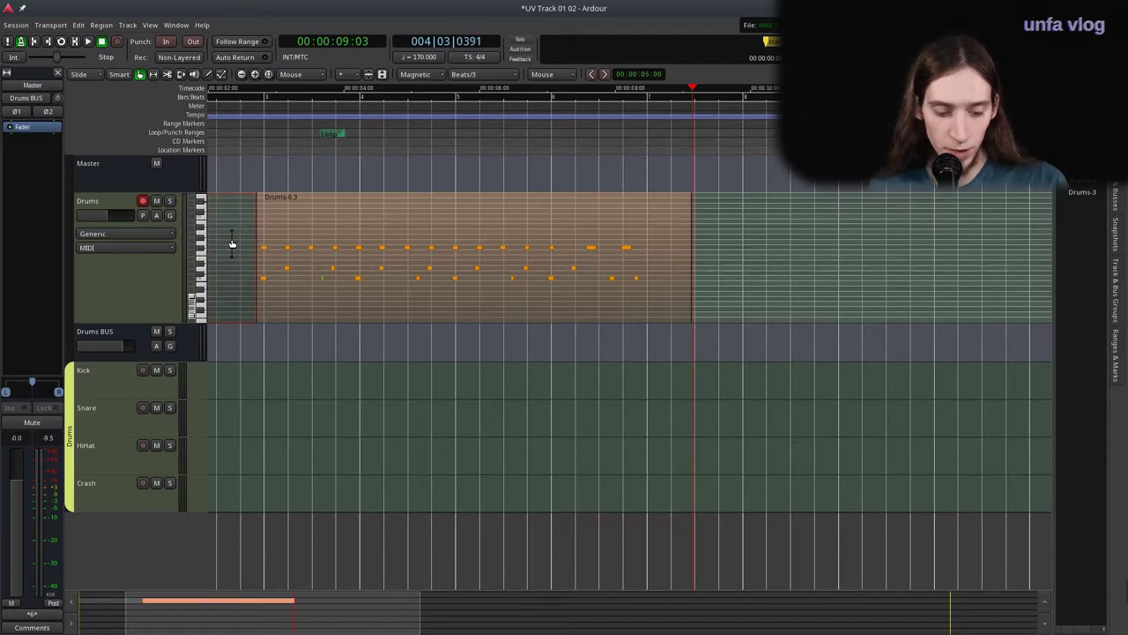
Examine the recorded notes along the Drums region at wide and close zoom, comparing their timing with the beat grid.
{"action": "scroll", "coordinate": [373, 245], "scroll_direction": "left", "scroll_amount": 3}
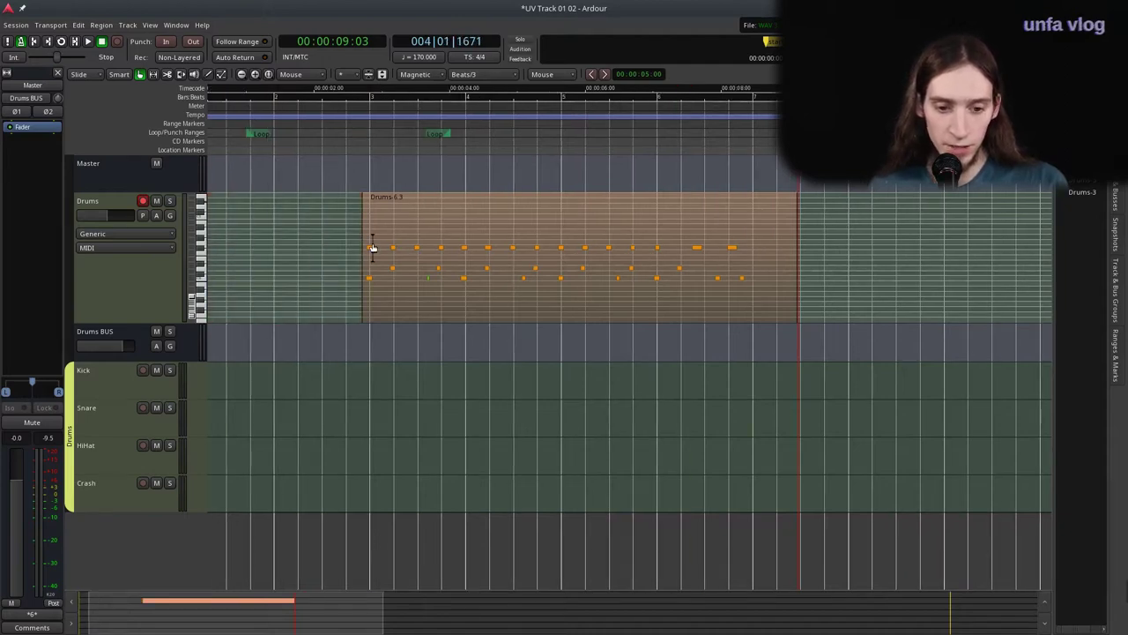
{"action": "scroll", "coordinate": [372, 241], "scroll_direction": "down", "scroll_amount": 1}
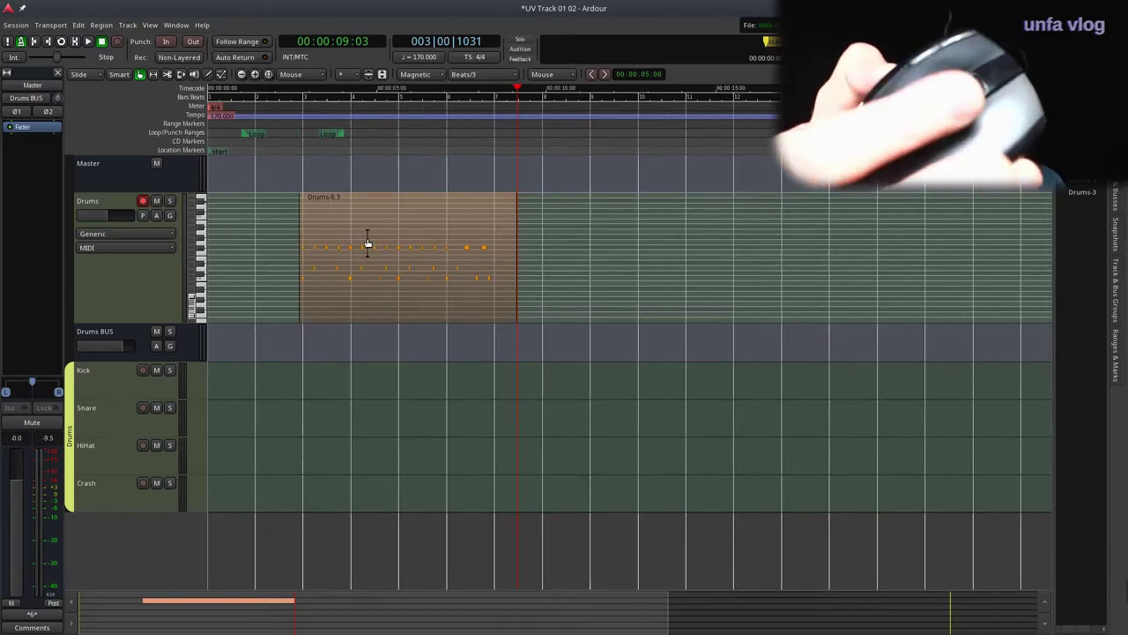
{"action": "scroll", "coordinate": [367, 237], "scroll_direction": "down", "scroll_amount": 1}
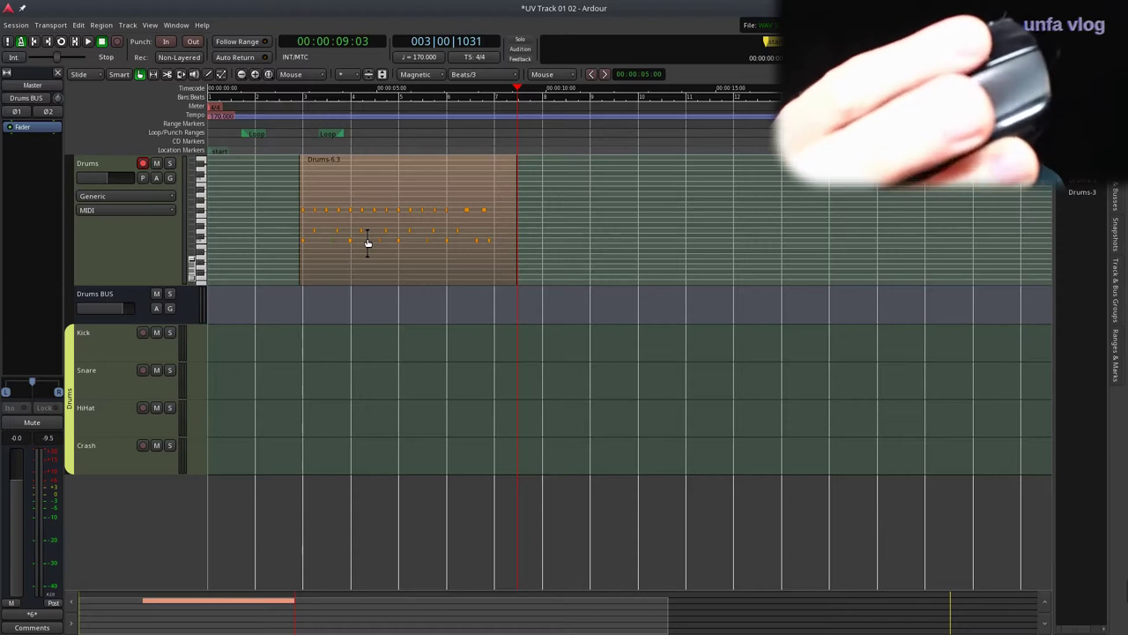
{"action": "scroll", "coordinate": [367, 237], "scroll_direction": "up", "scroll_amount": 1}
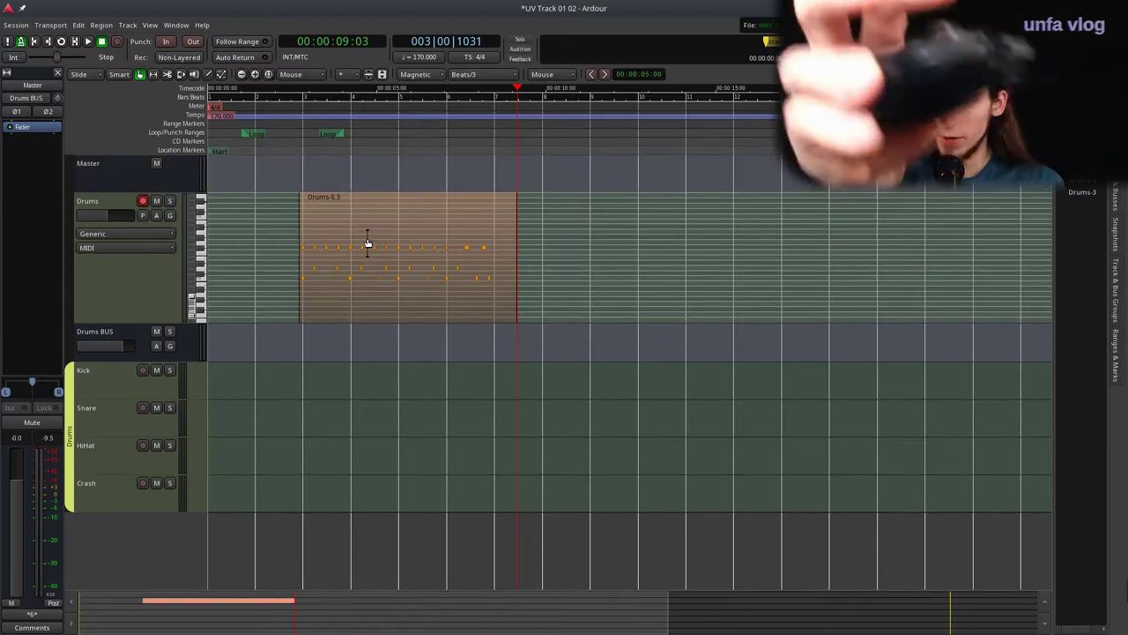
{"action": "scroll", "coordinate": [368, 237], "scroll_direction": "up", "scroll_amount": 3}
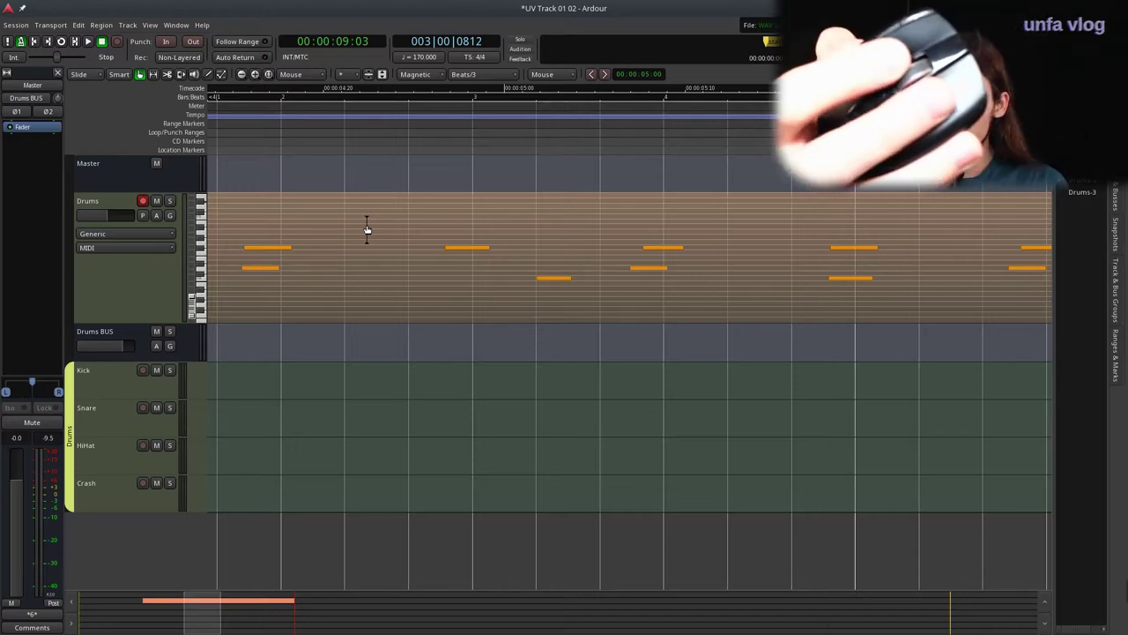
{"action": "scroll", "coordinate": [367, 224], "scroll_direction": "right", "scroll_amount": 10}
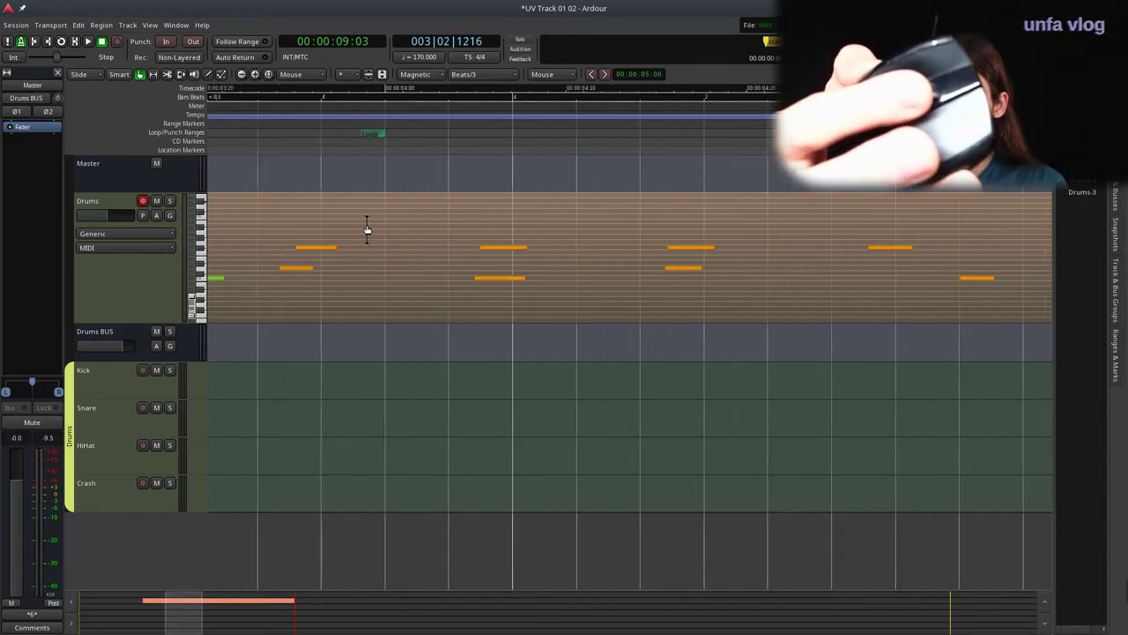
{"action": "scroll", "coordinate": [367, 229], "scroll_direction": "left", "scroll_amount": 5}
{"action": "scroll", "coordinate": [367, 229], "scroll_direction": "right", "scroll_amount": 5}
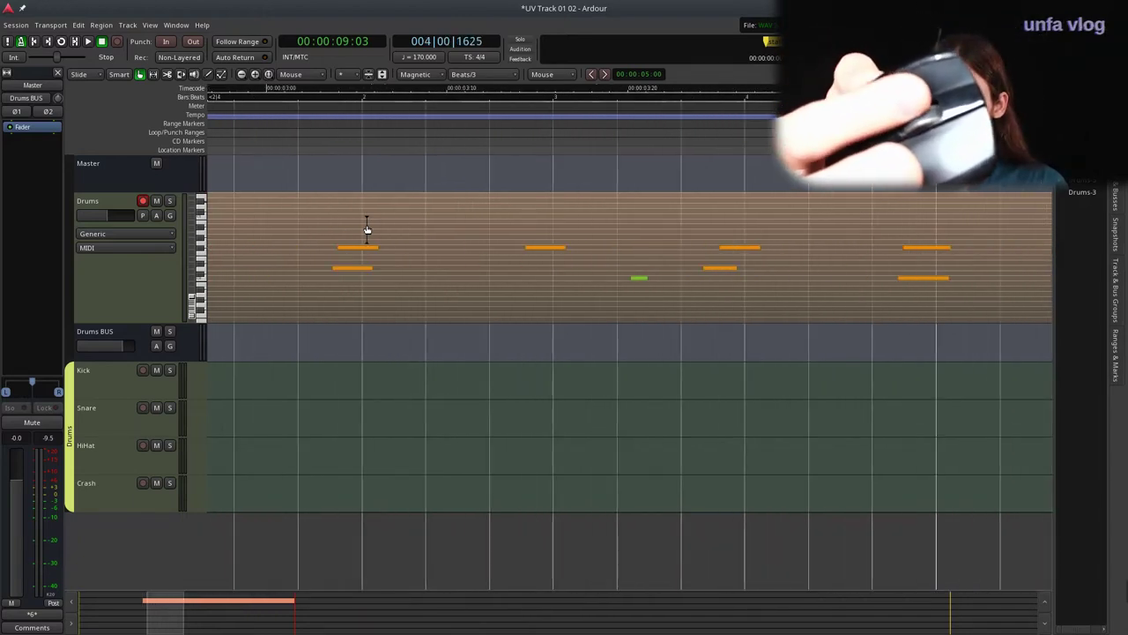
Move the recorded Drums region one bar earlier so its first notes line up with bar 2.
{"action": "scroll", "coordinate": [367, 224], "scroll_direction": "right", "scroll_amount": 8}
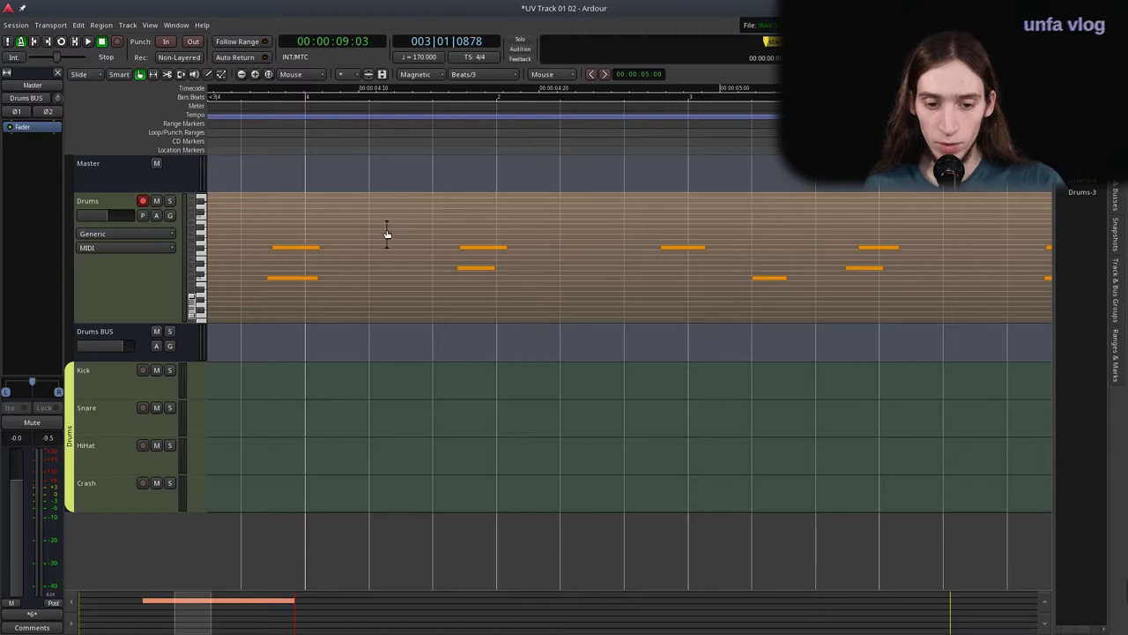
{"action": "key", "text": "minus"}
{"action": "scroll", "coordinate": [334, 255], "scroll_direction": "left", "scroll_amount": 3}
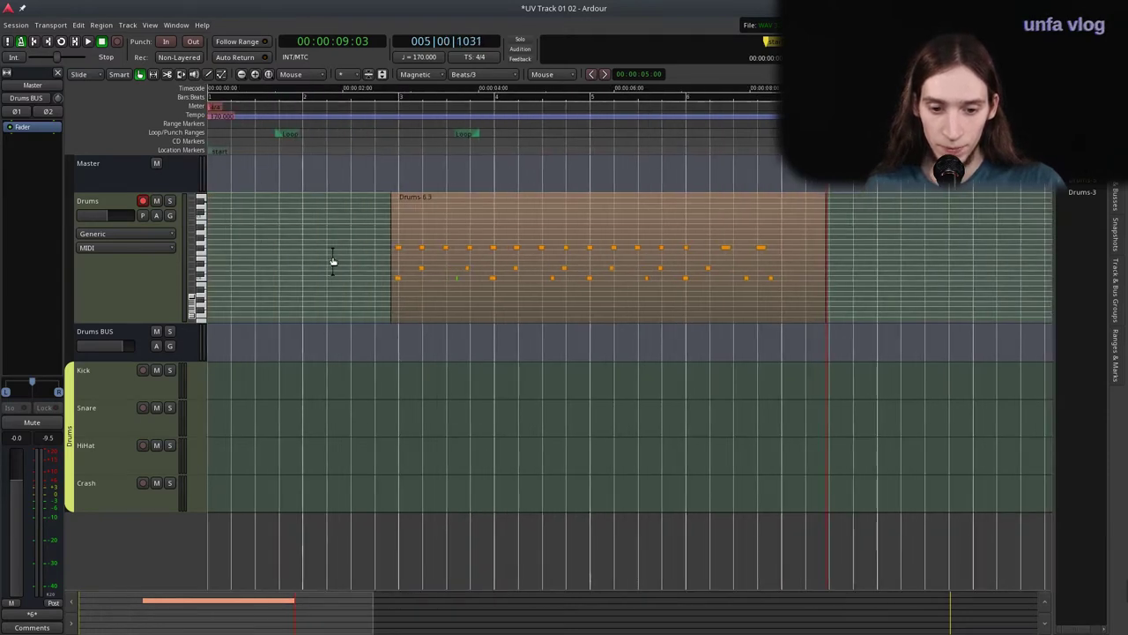
{"action": "key", "text": "equal"}
{"action": "key", "text": "minus"}
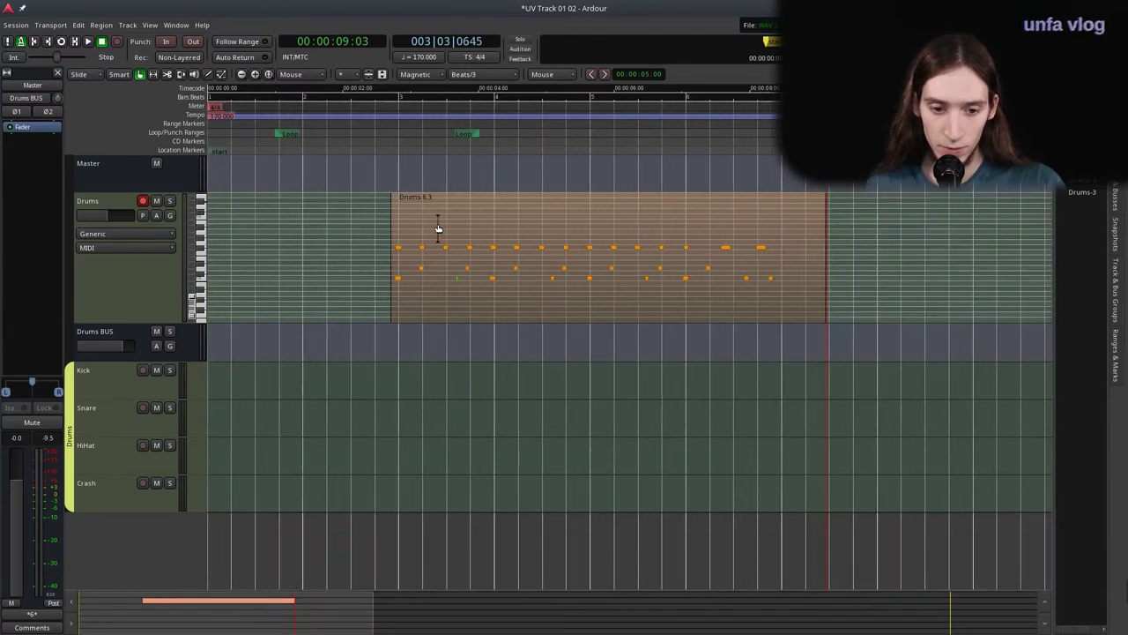
{"action": "left_click_drag", "start_coordinate": [438, 229], "coordinate": [368, 238]}
{"action": "key", "text": "equal"}
{"action": "key", "text": "equal"}
{"action": "left_click_drag", "start_coordinate": [764, 210], "coordinate": [760, 209]}
{"action": "key", "text": "minus"}
{"action": "key", "text": "minus"}
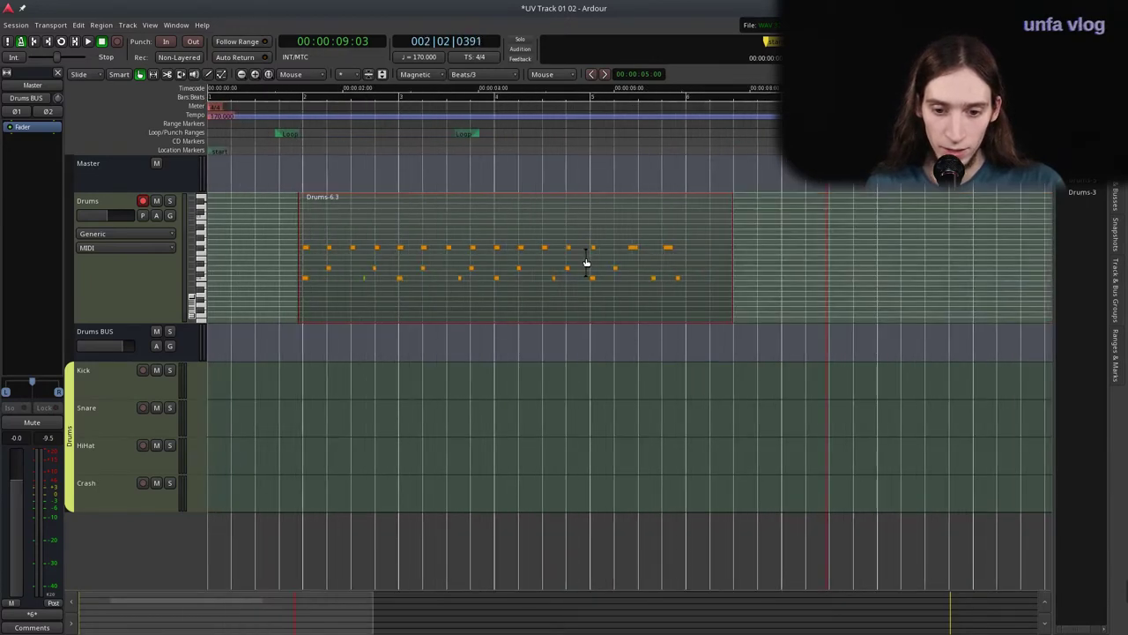
Play the session from its start to listen through the moved Drums region.
{"action": "key", "text": "equal"}
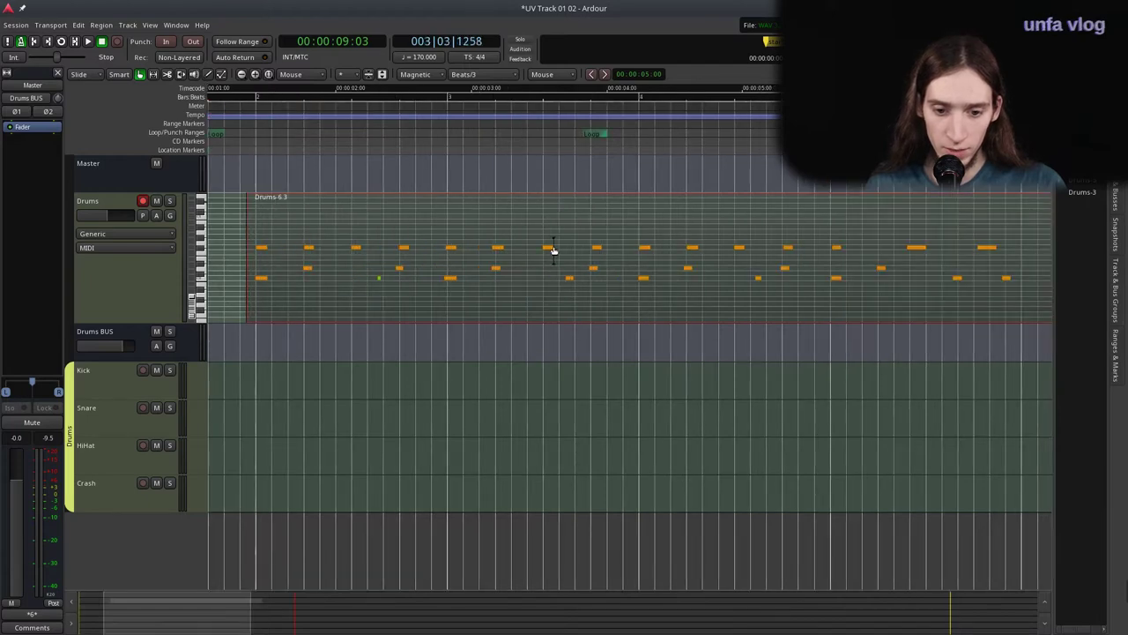
{"action": "key", "text": "Home"}
{"action": "key", "text": "space"}
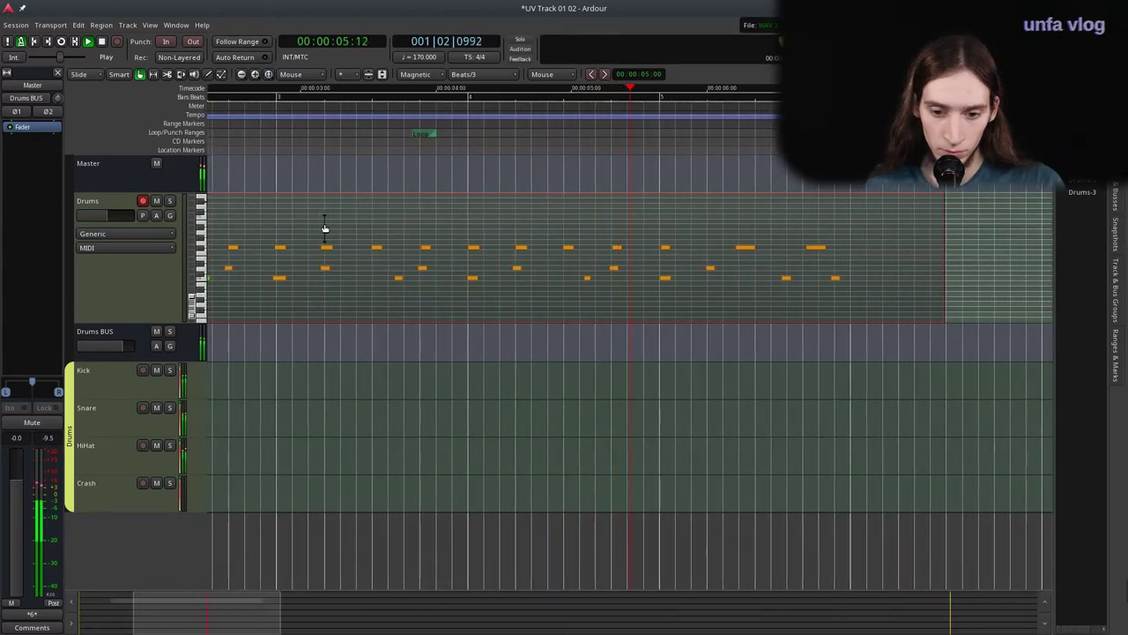
{"action": "key", "text": "space"}
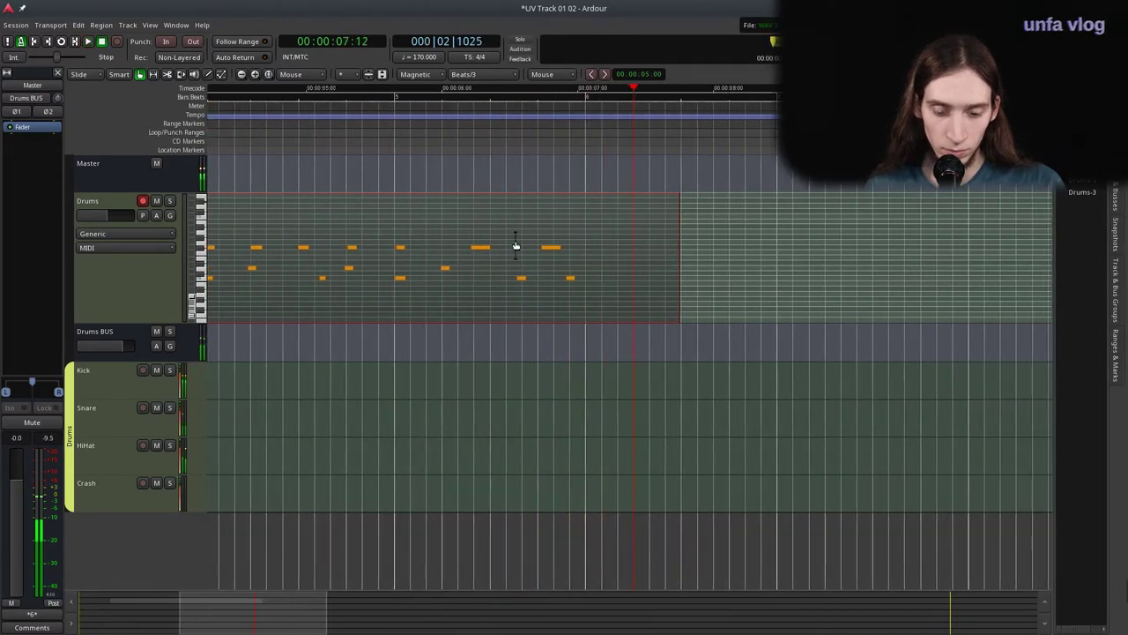
Split the Drums region at bar 6 and delete the empty remainder after it.
{"action": "left_click", "coordinate": [585, 215]}
{"action": "left_click", "coordinate": [602, 220]}
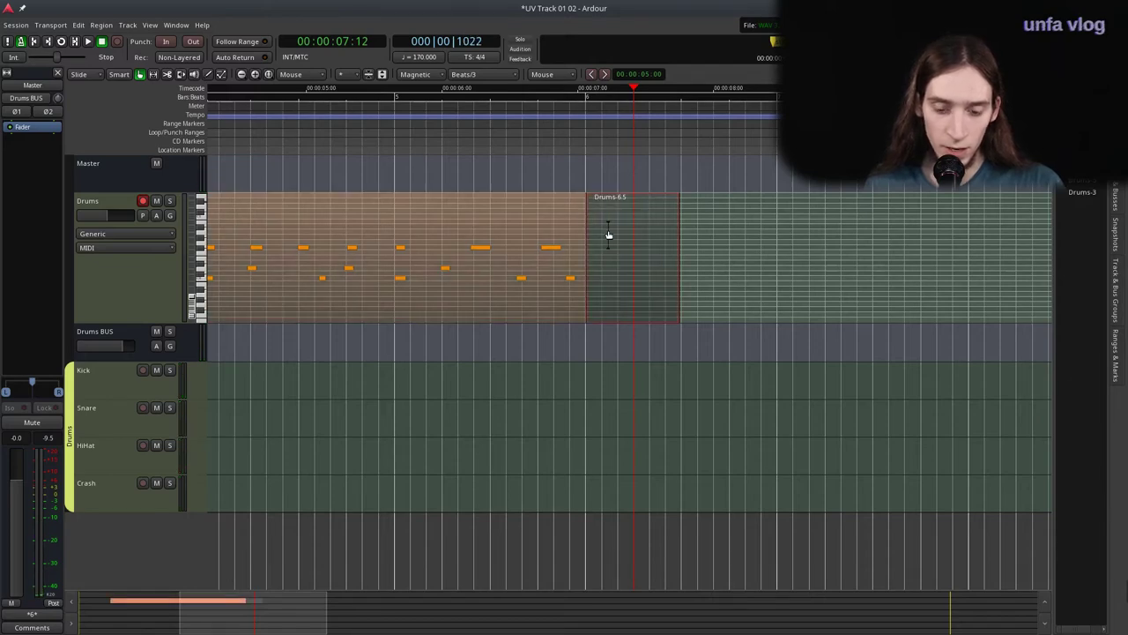
{"action": "key", "text": "Delete"}
{"action": "key", "text": "minus"}
{"action": "scroll", "coordinate": [262, 252], "scroll_direction": "left", "scroll_amount": 1}
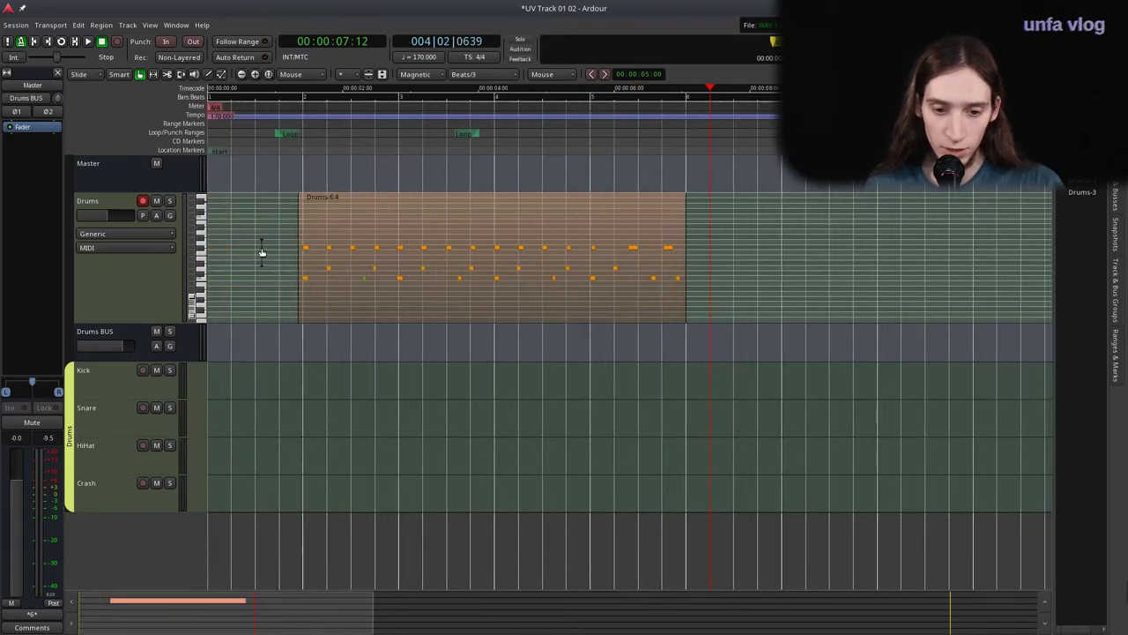
Switch the Drums region to note editing and select all of its notes.
{"action": "key", "text": "equal"}
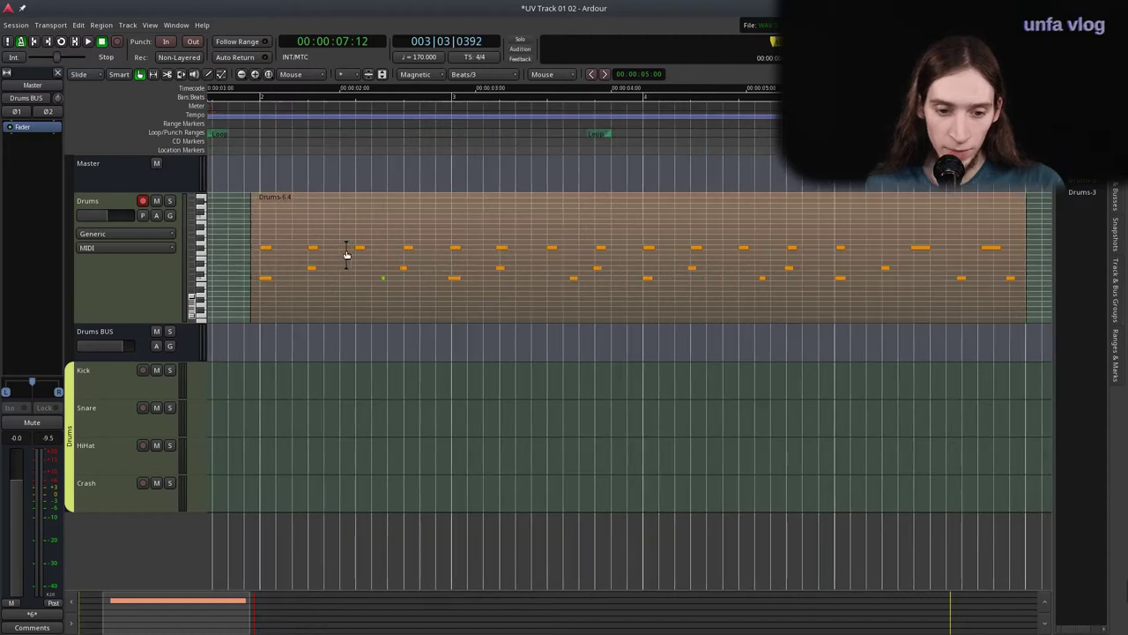
{"action": "left_click", "coordinate": [300, 229]}
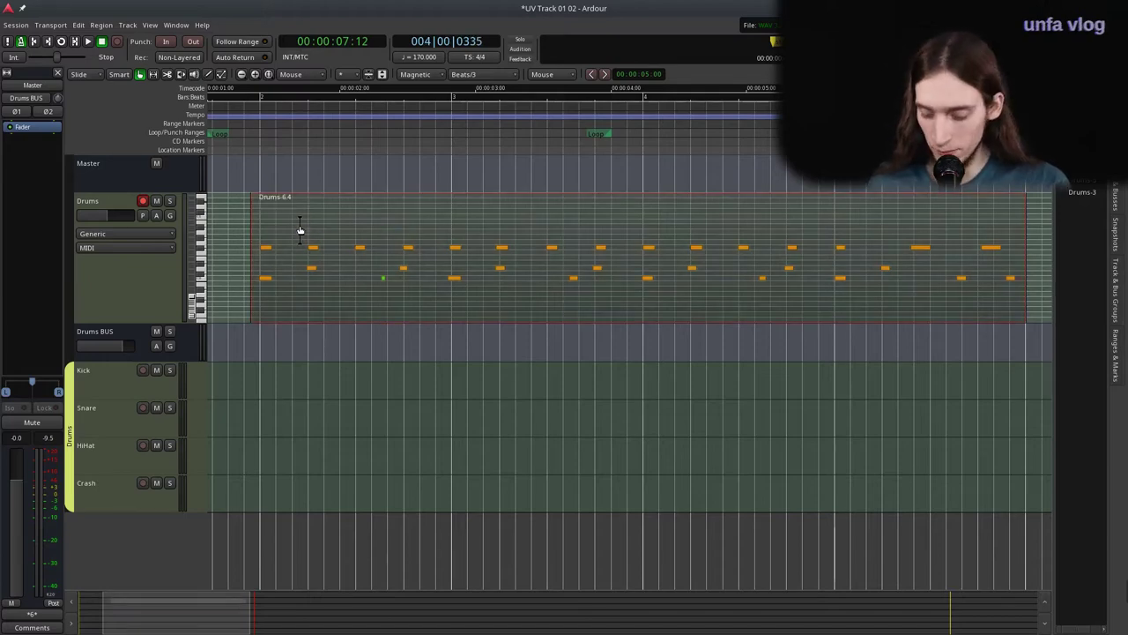
{"action": "key", "text": "e"}
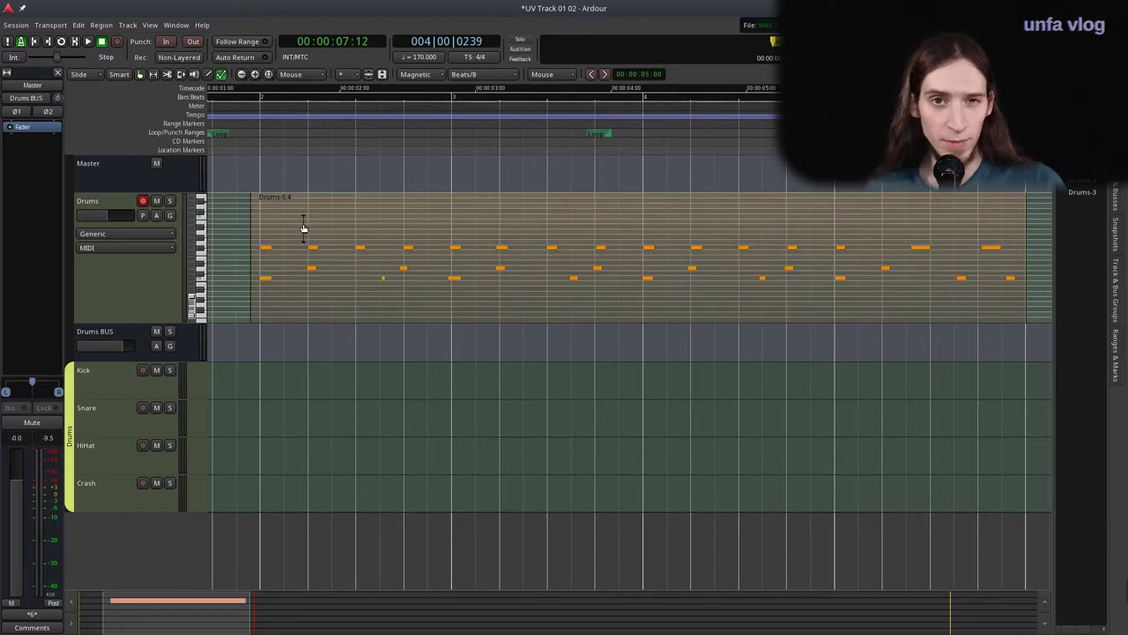
{"action": "left_click", "coordinate": [303, 229]}
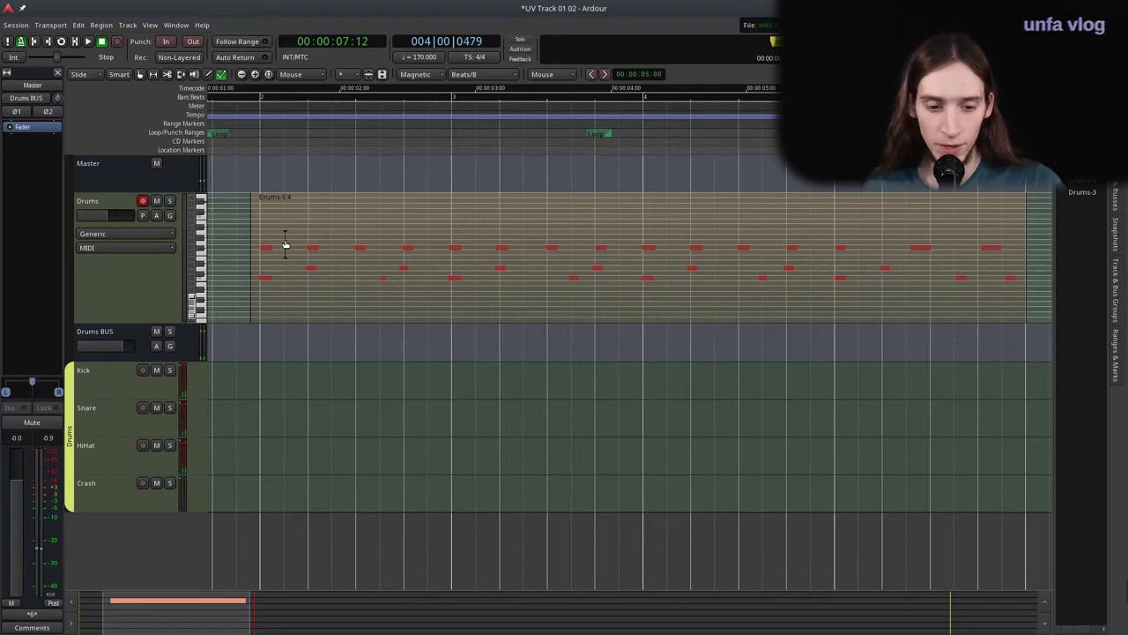
Quantize the selected notes with note starts snapped to Beats/2, threshold 0 and strength 100.
{"action": "mouse_move", "coordinate": [269, 250]}
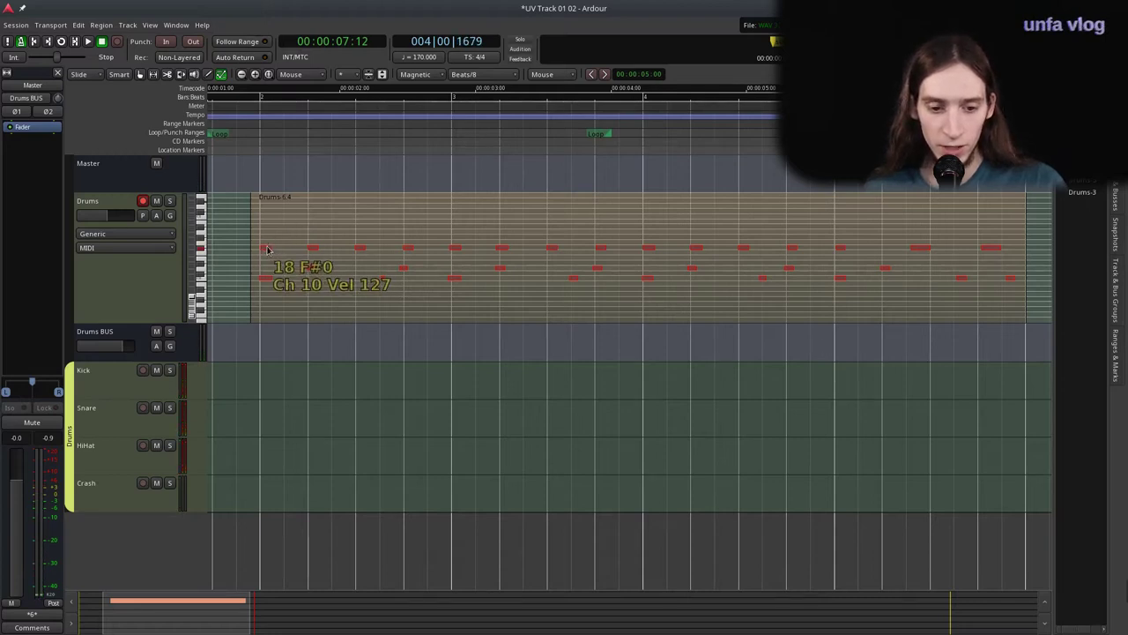
{"action": "right_click", "coordinate": [268, 251]}
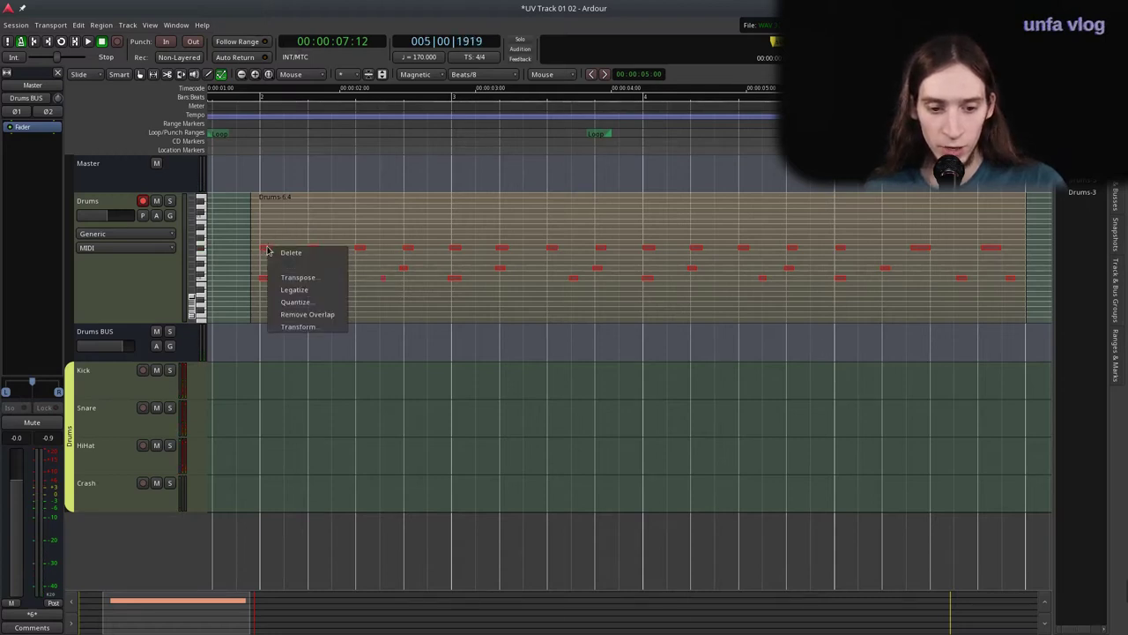
{"action": "left_click", "coordinate": [307, 302]}
{"action": "left_click_drag", "start_coordinate": [296, 236], "coordinate": [619, 185]}
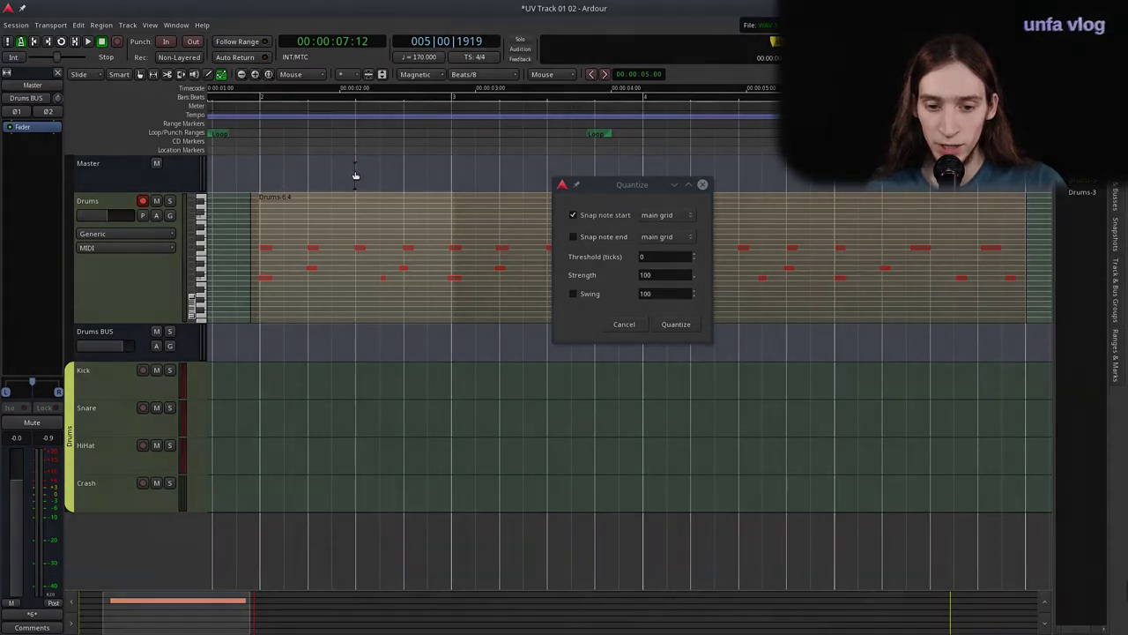
{"action": "left_click_drag", "start_coordinate": [355, 173], "coordinate": [452, 170]}
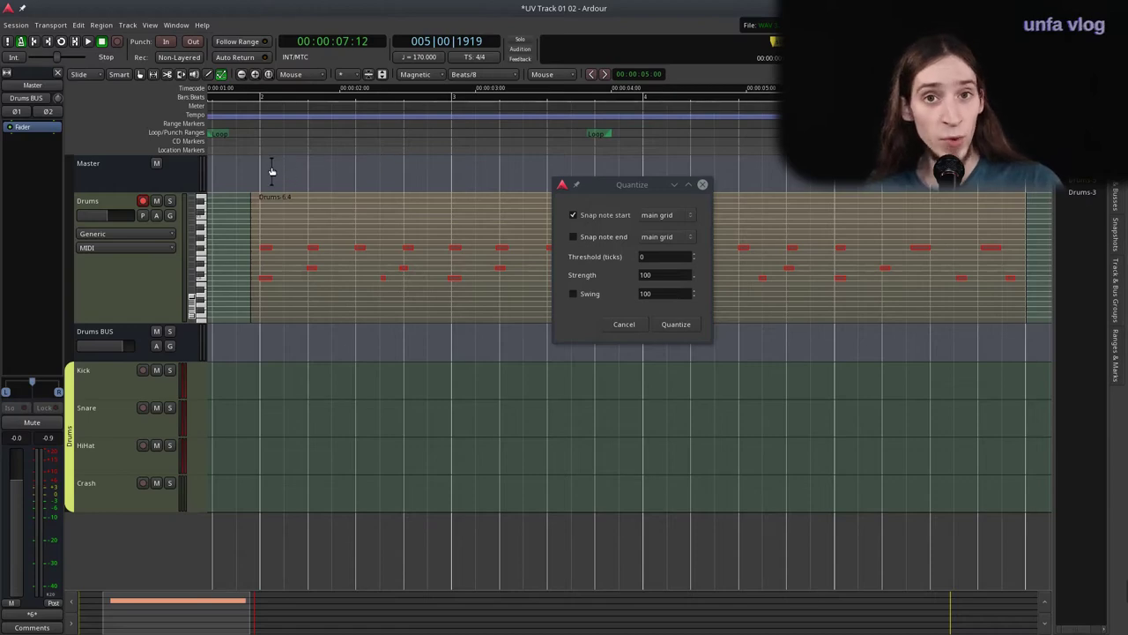
{"action": "left_click_drag", "start_coordinate": [260, 167], "coordinate": [293, 166]}
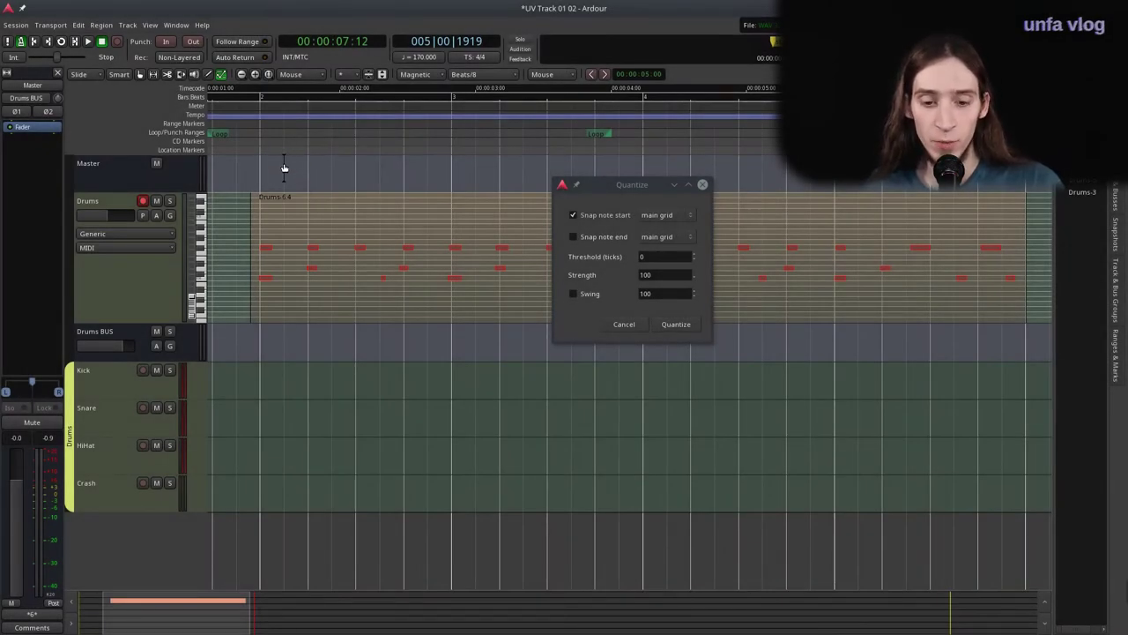
{"action": "left_click", "coordinate": [663, 215]}
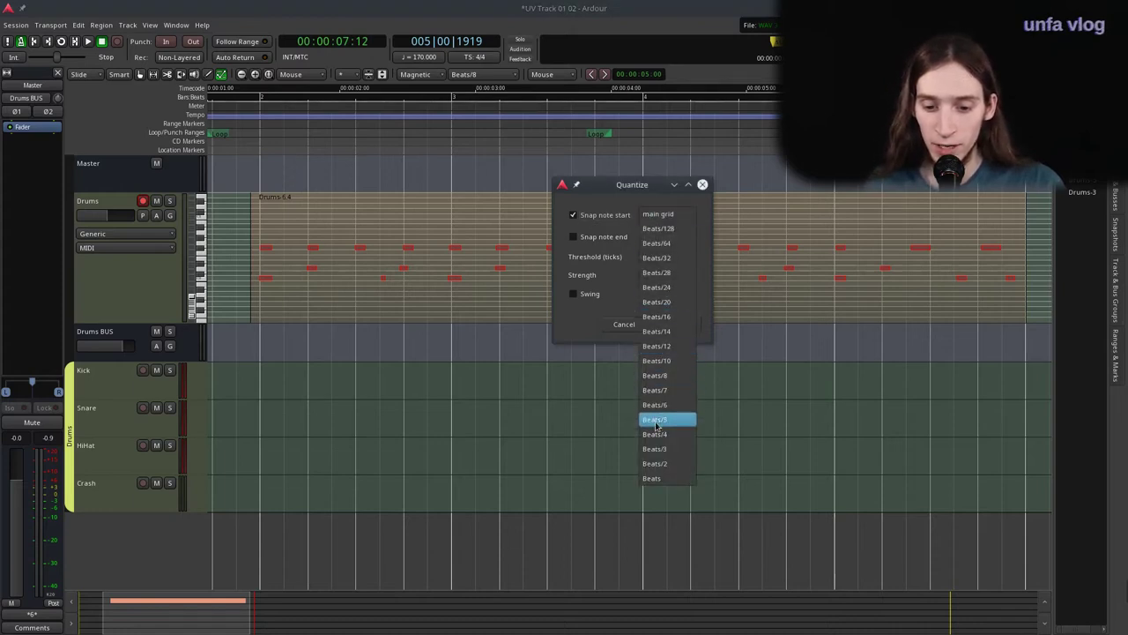
{"action": "left_click", "coordinate": [657, 464]}
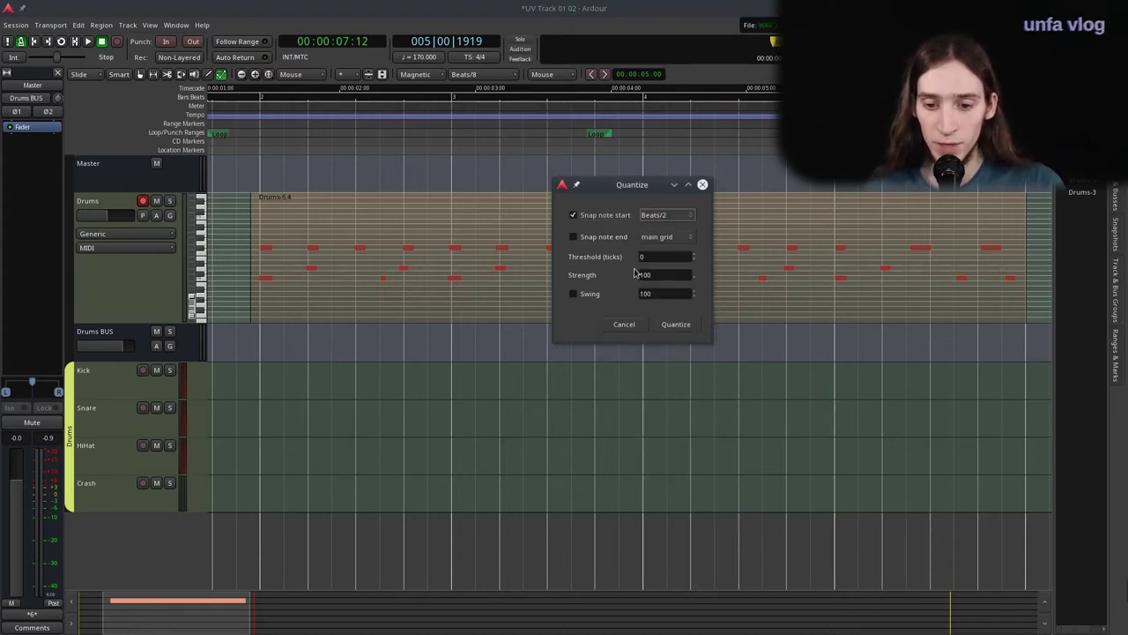
{"action": "left_click", "coordinate": [675, 324]}
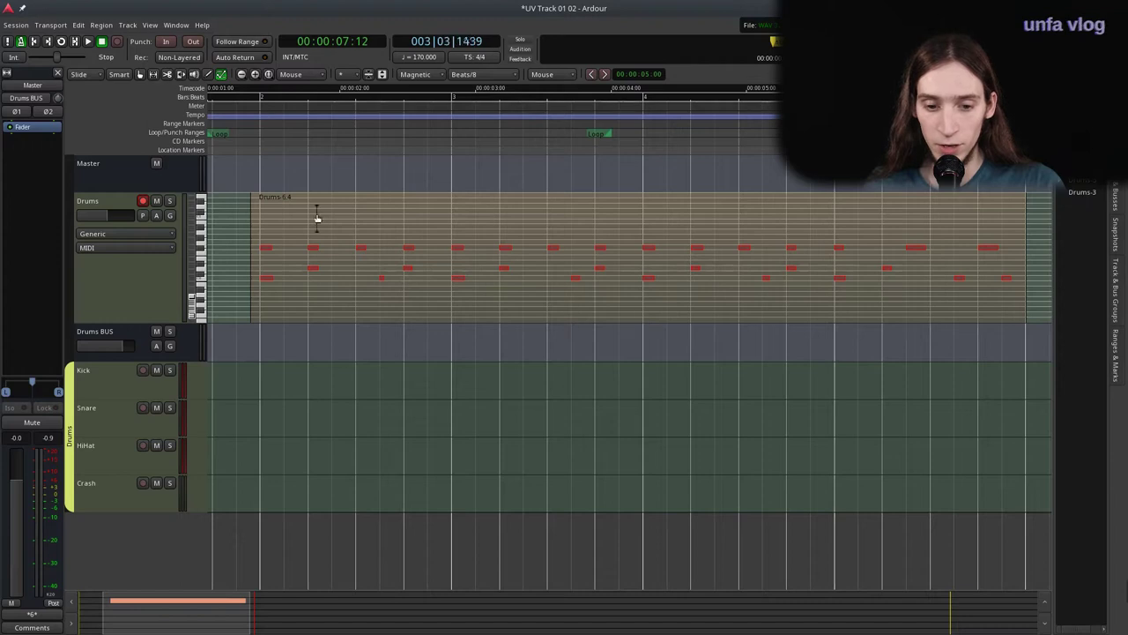
Play back the quantized Drums region from just before its start to past bar 6.
{"action": "left_click", "coordinate": [248, 145]}
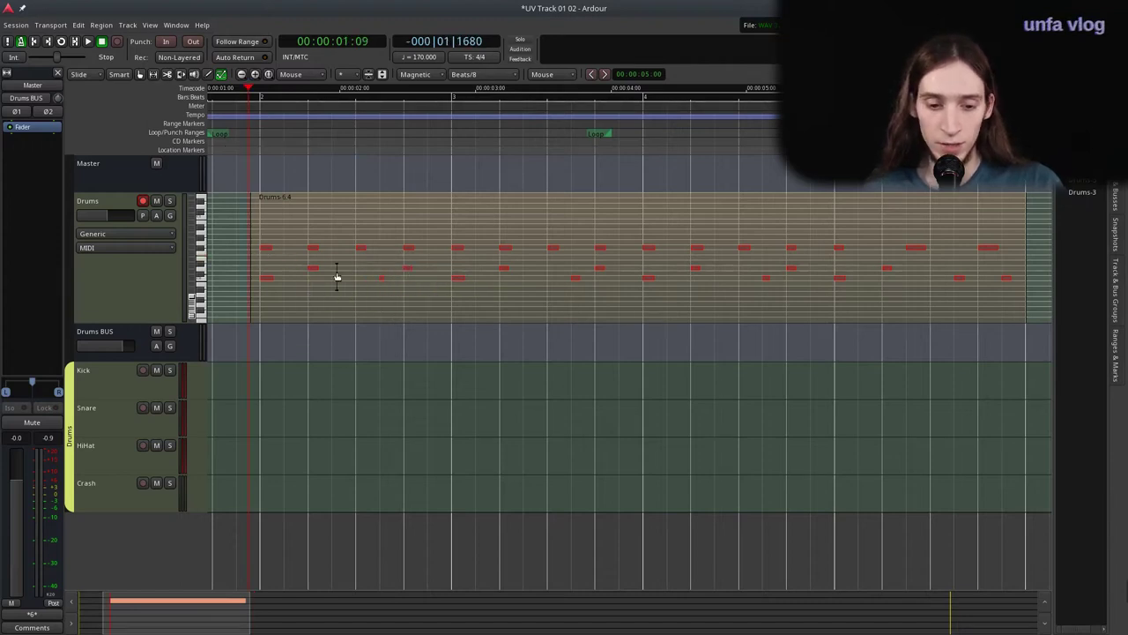
{"action": "key", "text": "space"}
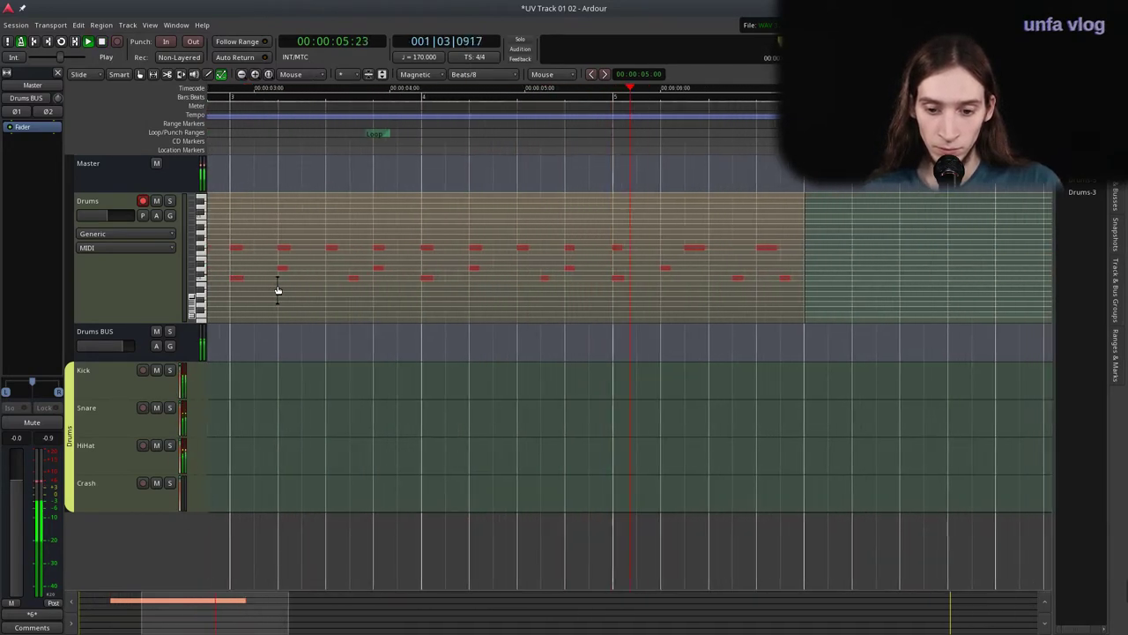
{"action": "key", "text": "space"}
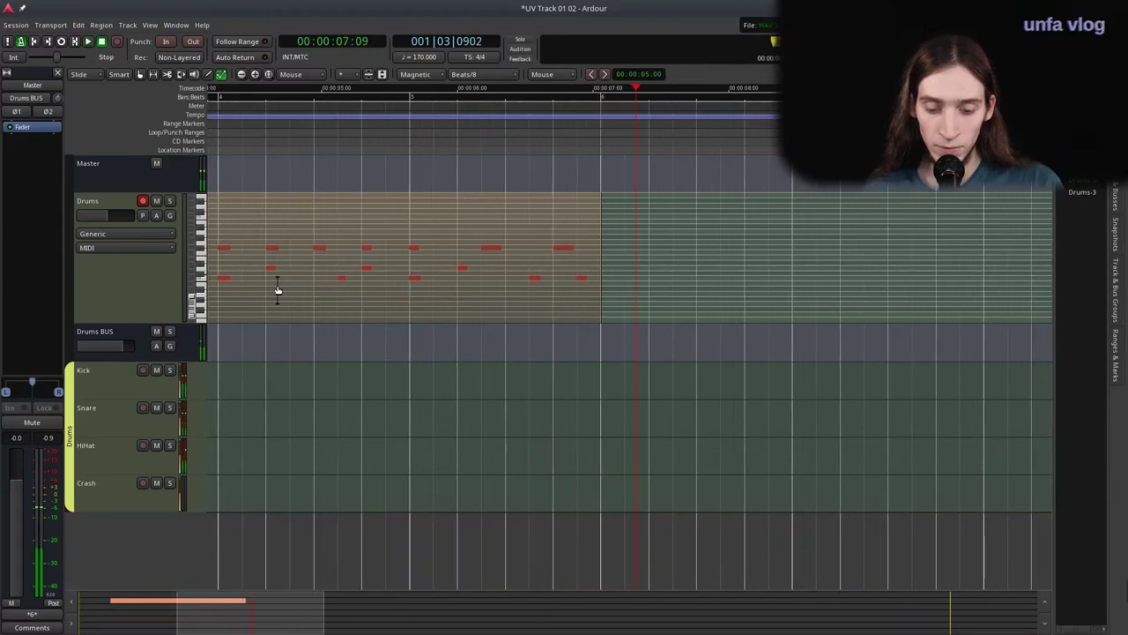
Return to Grab mode, trim the start of the Drums region to bar 2 and check it with a short playback.
{"action": "scroll", "coordinate": [278, 289], "scroll_direction": "down", "scroll_amount": 1}
{"action": "scroll", "coordinate": [440, 279], "scroll_direction": "left", "scroll_amount": 3}
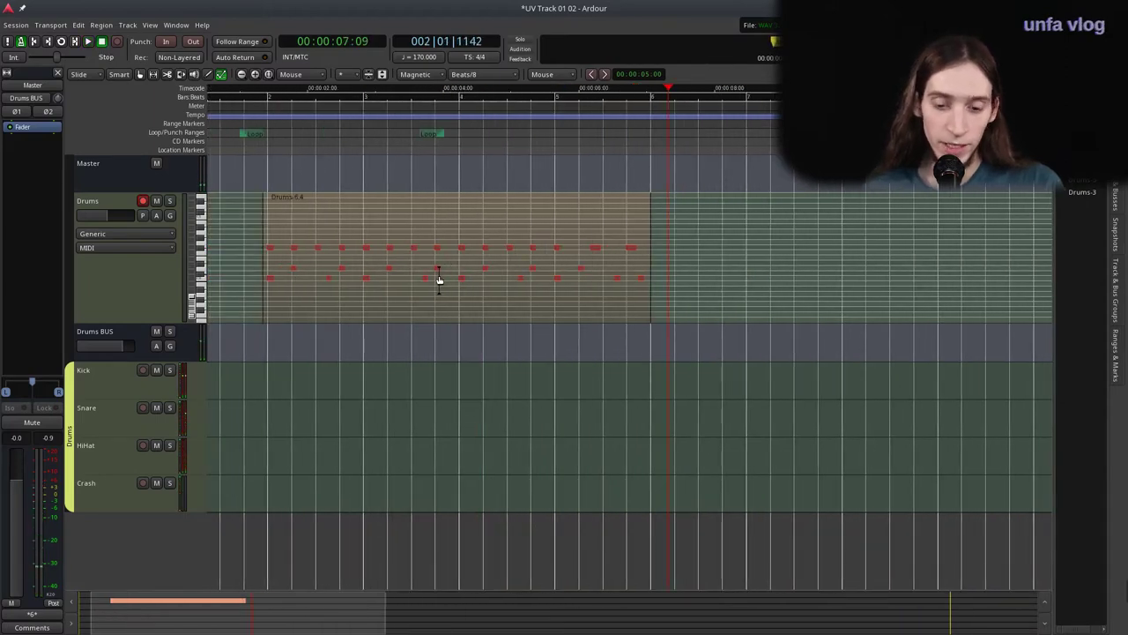
{"action": "mouse_move", "coordinate": [423, 284]}
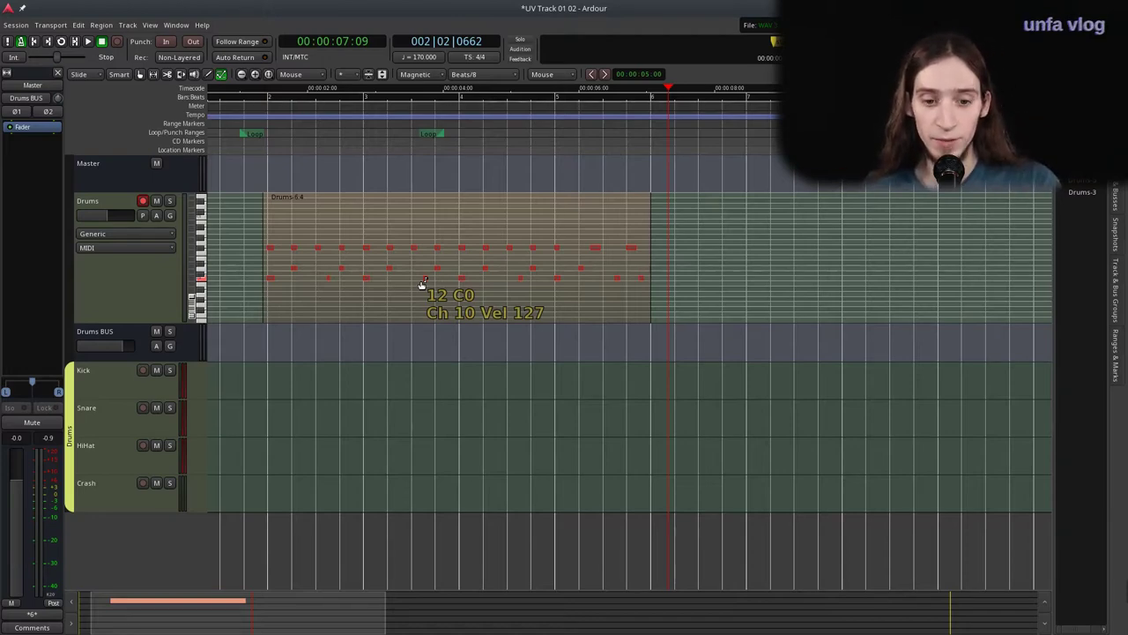
{"action": "scroll", "coordinate": [265, 275], "scroll_direction": "up", "scroll_amount": 2}
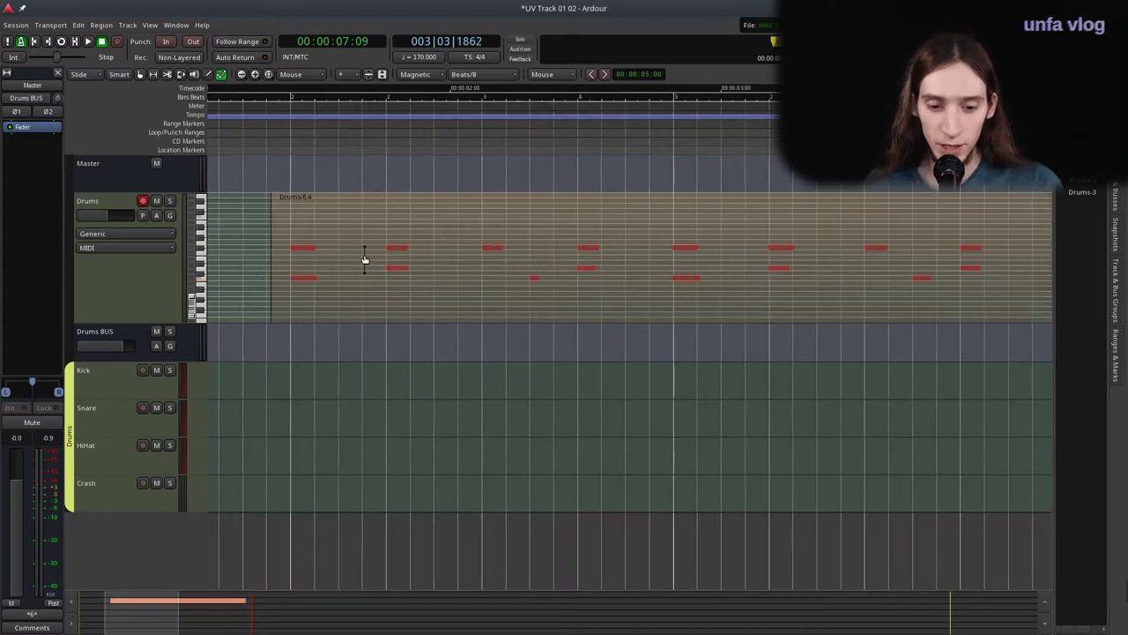
{"action": "left_click", "coordinate": [280, 266]}
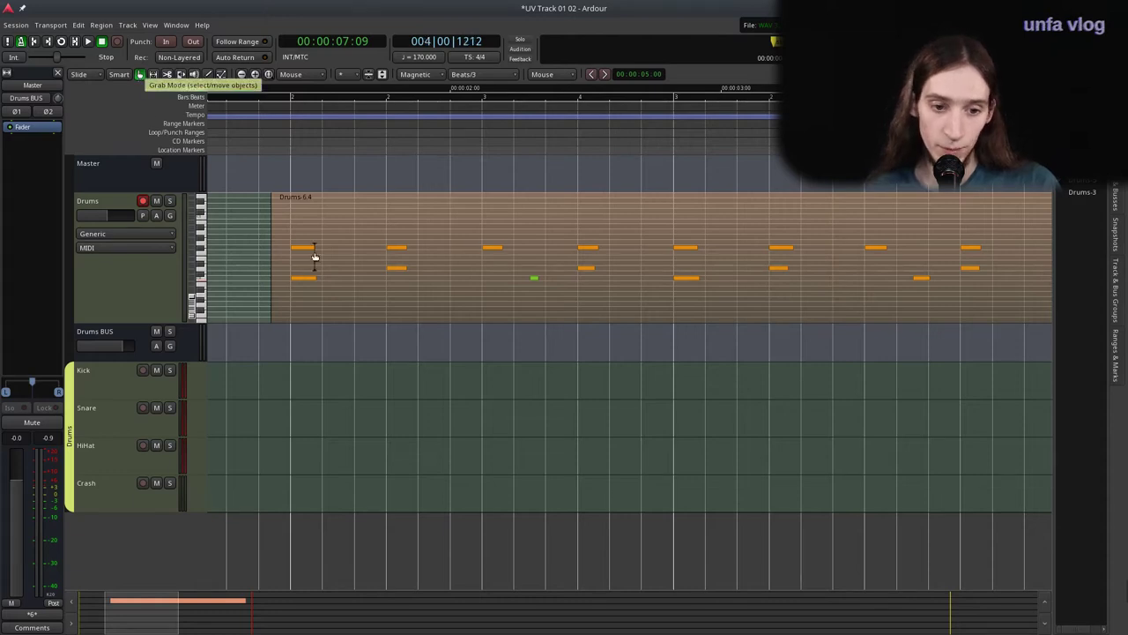
{"action": "left_click_drag", "start_coordinate": [277, 251], "coordinate": [296, 265]}
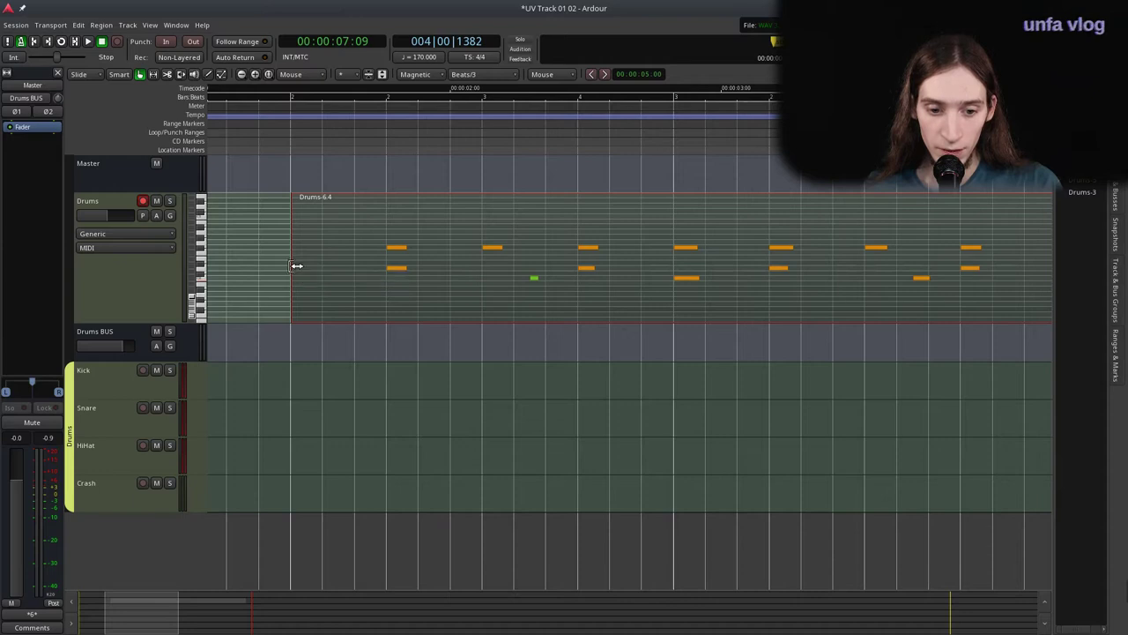
{"action": "left_click_drag", "start_coordinate": [275, 127], "coordinate": [386, 208]}
{"action": "key", "text": "space"}
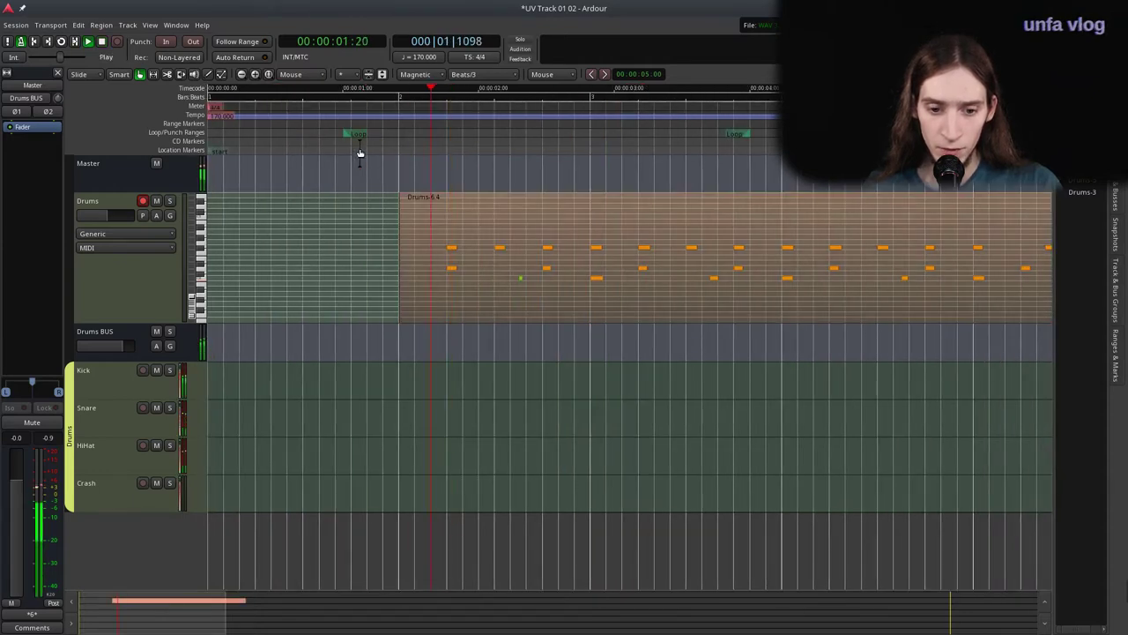
Pull the Drums region's start back to include the first notes at bar 2, and place the playhead there.
{"action": "scroll", "coordinate": [407, 248], "scroll_direction": "up", "scroll_amount": 1, "text": "ctrl"}
{"action": "mouse_move", "coordinate": [398, 263]}
{"action": "left_mouse_down"}
{"action": "mouse_move", "coordinate": [360, 270]}
{"action": "mouse_move", "coordinate": [377, 265]}
{"action": "left_mouse_up"}
{"action": "scroll", "coordinate": [391, 262], "scroll_direction": "up", "scroll_amount": 2, "text": "ctrl"}
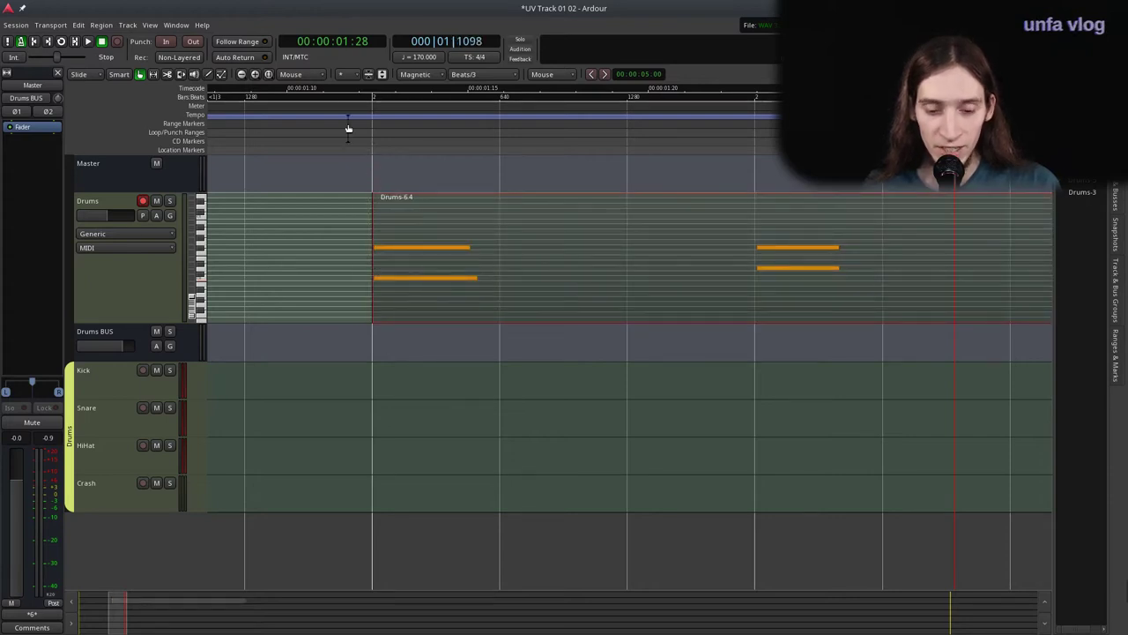
{"action": "left_click_drag", "start_coordinate": [366, 134], "coordinate": [372, 134]}
{"action": "scroll", "coordinate": [308, 232], "scroll_direction": "down", "scroll_amount": 2}
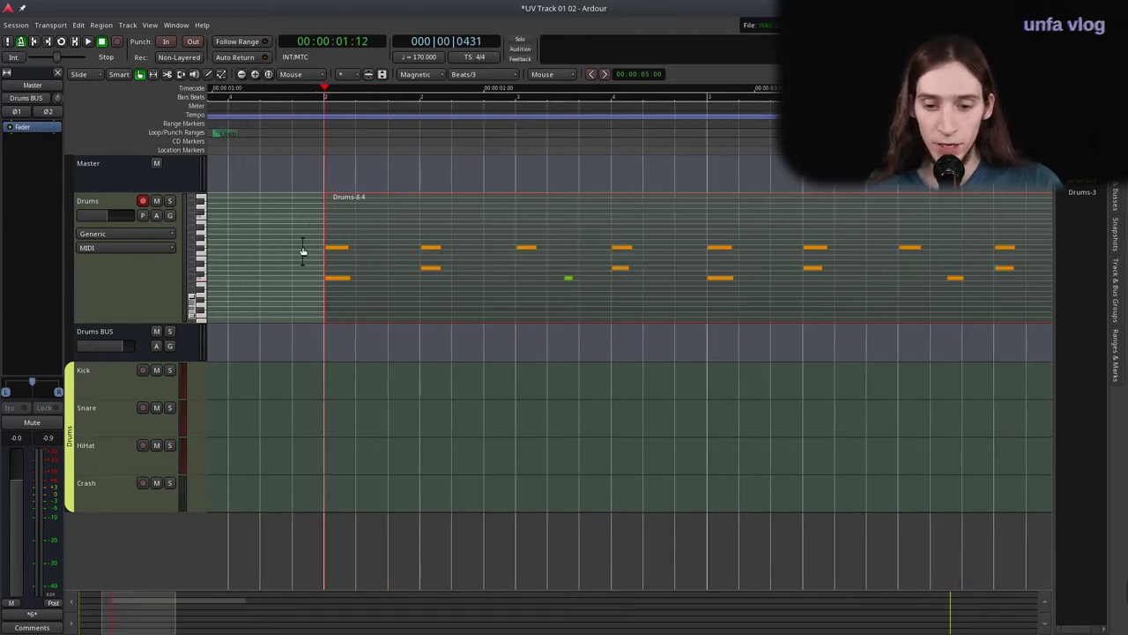
Check the end of the Drums region against bar 6 at close zoom and select the region.
{"action": "scroll", "coordinate": [302, 251], "scroll_direction": "down", "scroll_amount": 2}
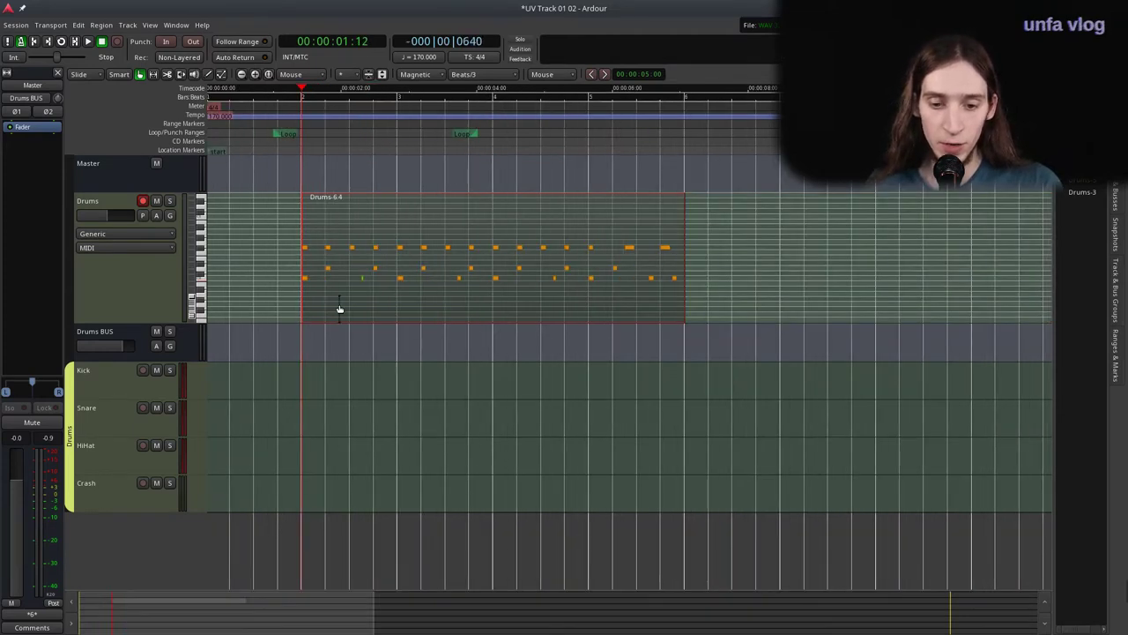
{"action": "left_click", "coordinate": [670, 258]}
{"action": "scroll", "coordinate": [675, 199], "scroll_direction": "up", "scroll_amount": 2}
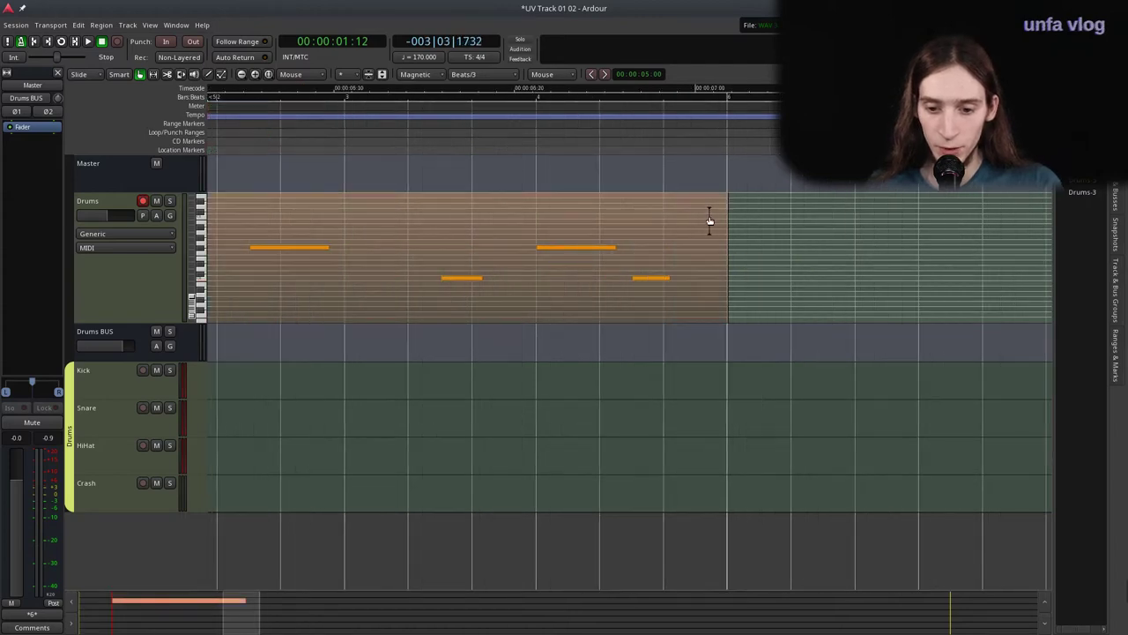
{"action": "left_click", "coordinate": [719, 217]}
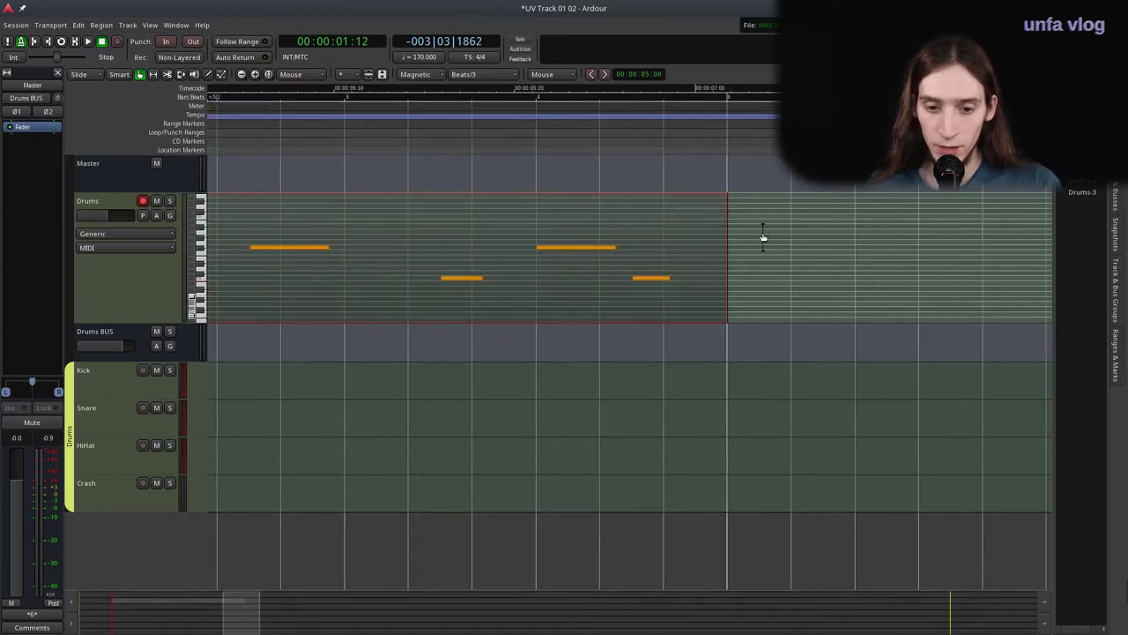
Turn grid snapping off with No Grid and shift the Drums region freely to just past bar 2.
{"action": "scroll", "coordinate": [763, 237], "scroll_direction": "down", "scroll_amount": 1}
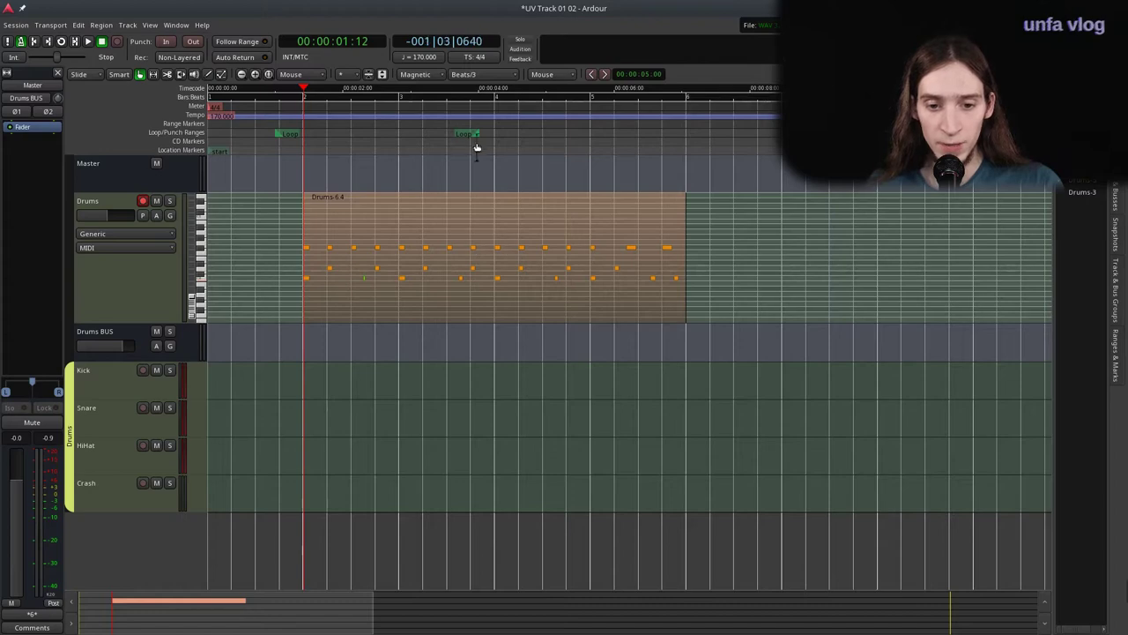
{"action": "left_click", "coordinate": [432, 54]}
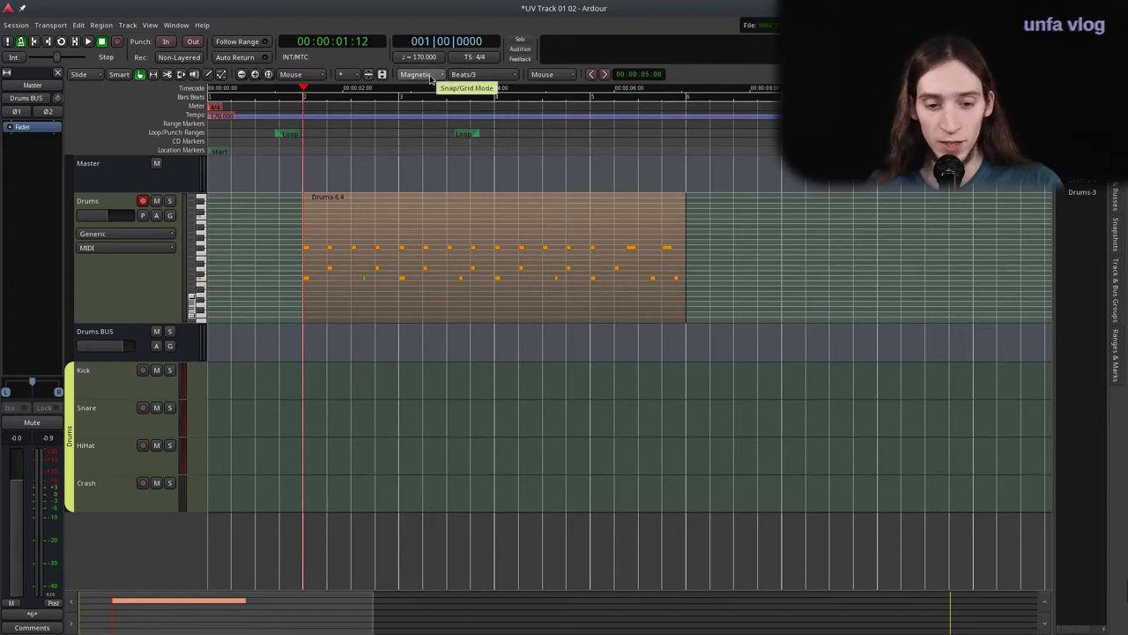
{"action": "scroll", "coordinate": [299, 236], "scroll_direction": "up", "scroll_amount": 2}
{"action": "scroll", "coordinate": [323, 233], "scroll_direction": "up", "scroll_amount": 1}
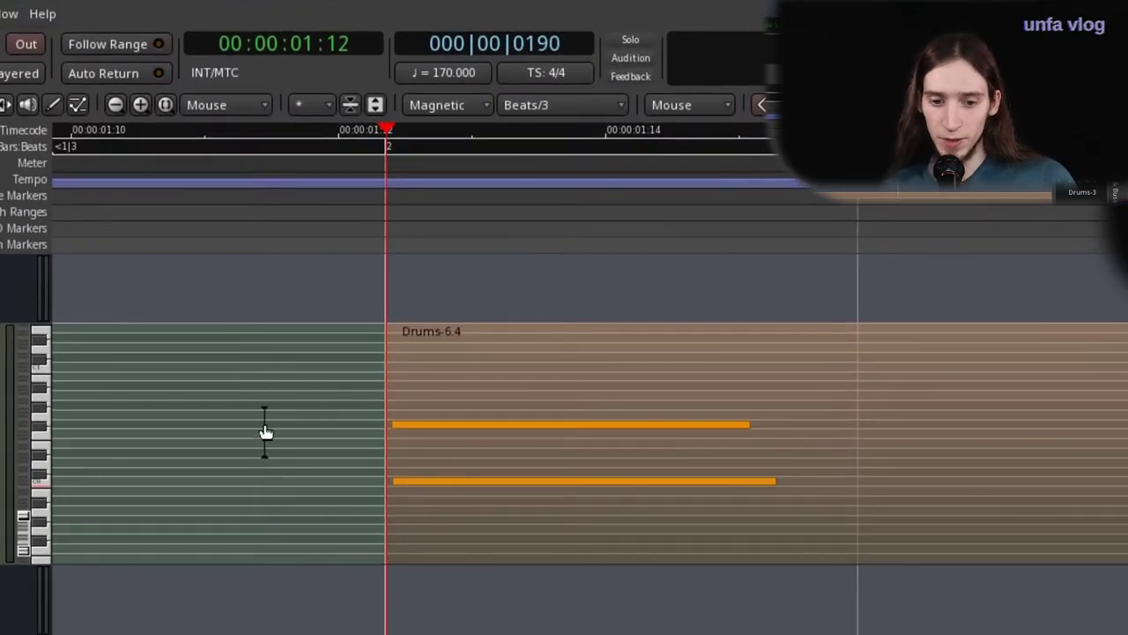
{"action": "left_click", "coordinate": [473, 106]}
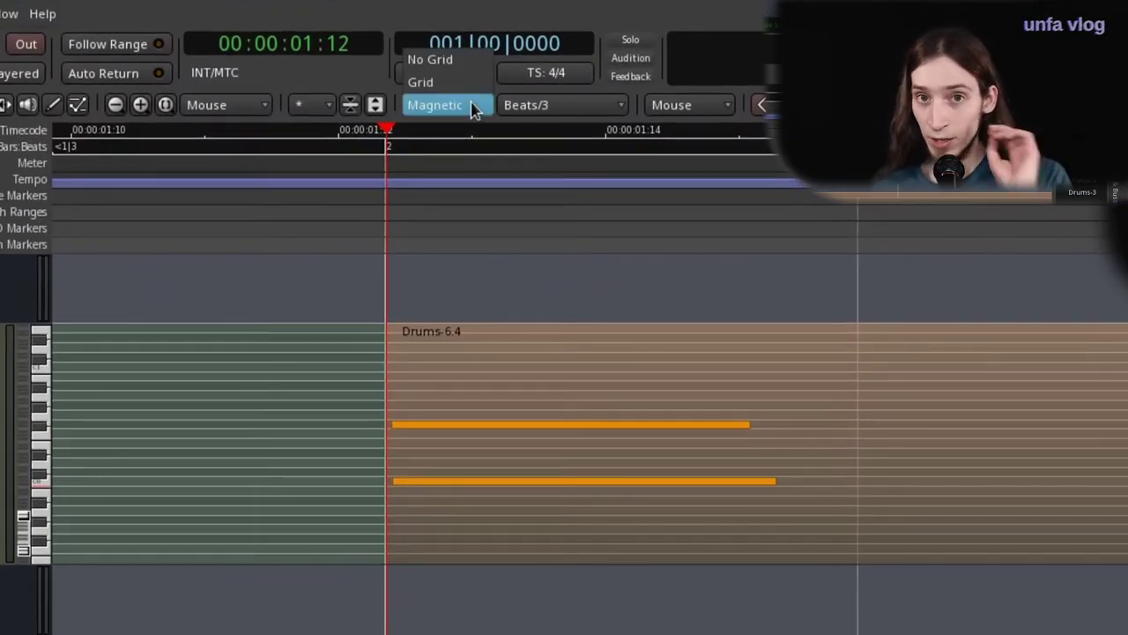
{"action": "left_click", "coordinate": [441, 59]}
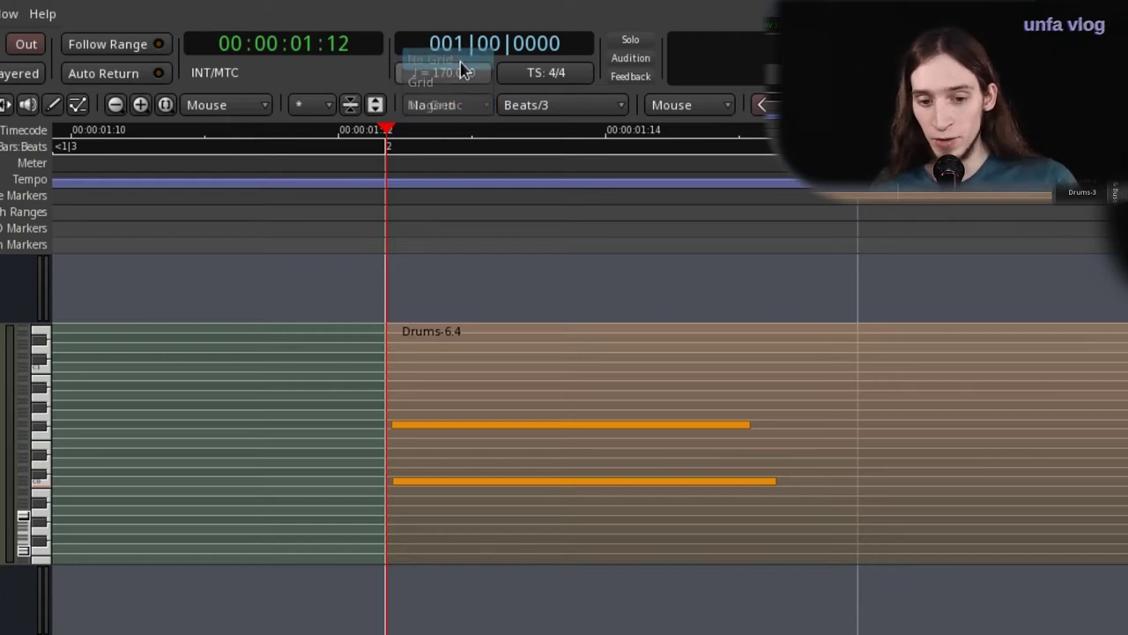
{"action": "left_click_drag", "start_coordinate": [463, 362], "coordinate": [491, 367]}
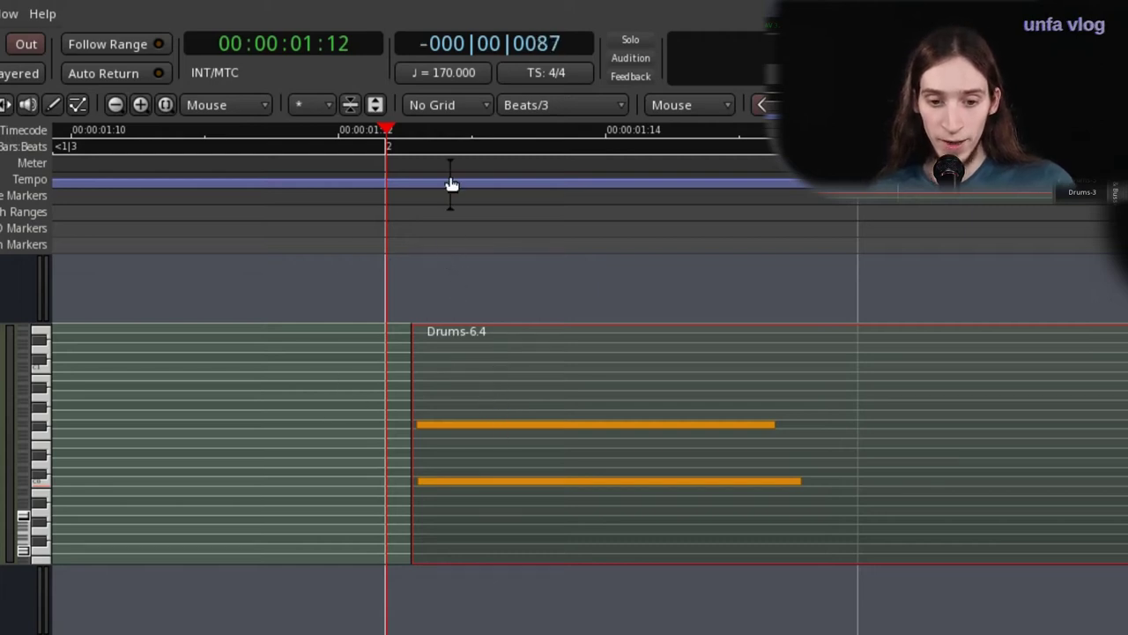
Set the snap mode to Grid and move the Drums region back onto bar 2 with Beats/3 divisions.
{"action": "left_click", "coordinate": [449, 105]}
{"action": "left_click", "coordinate": [458, 124]}
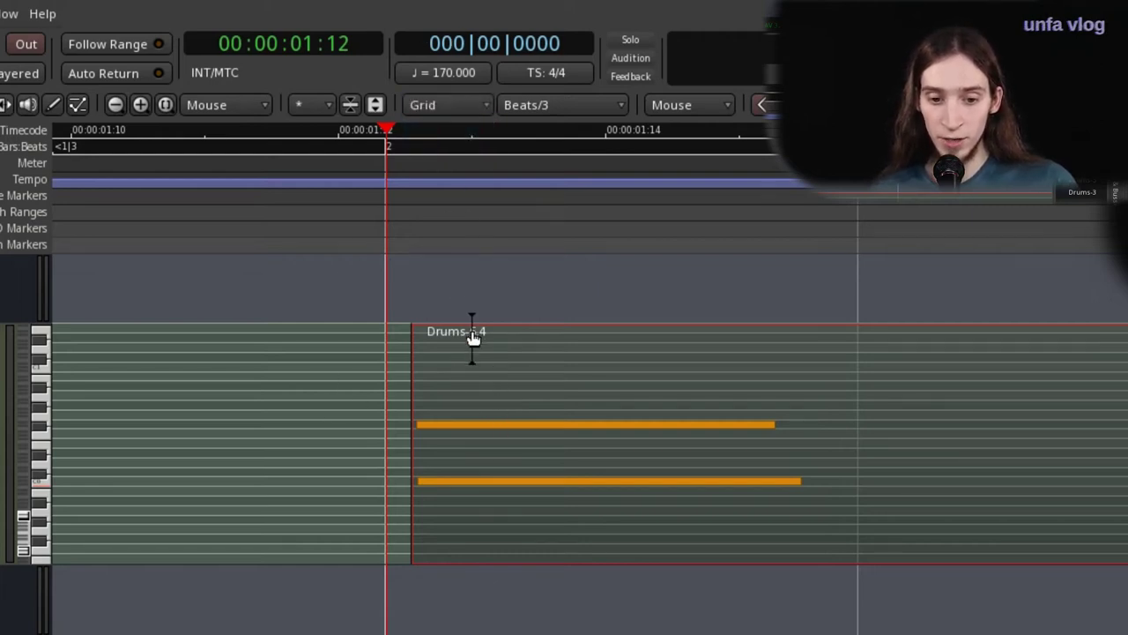
{"action": "left_click_drag", "start_coordinate": [473, 335], "coordinate": [452, 362]}
{"action": "key", "text": "minus"}
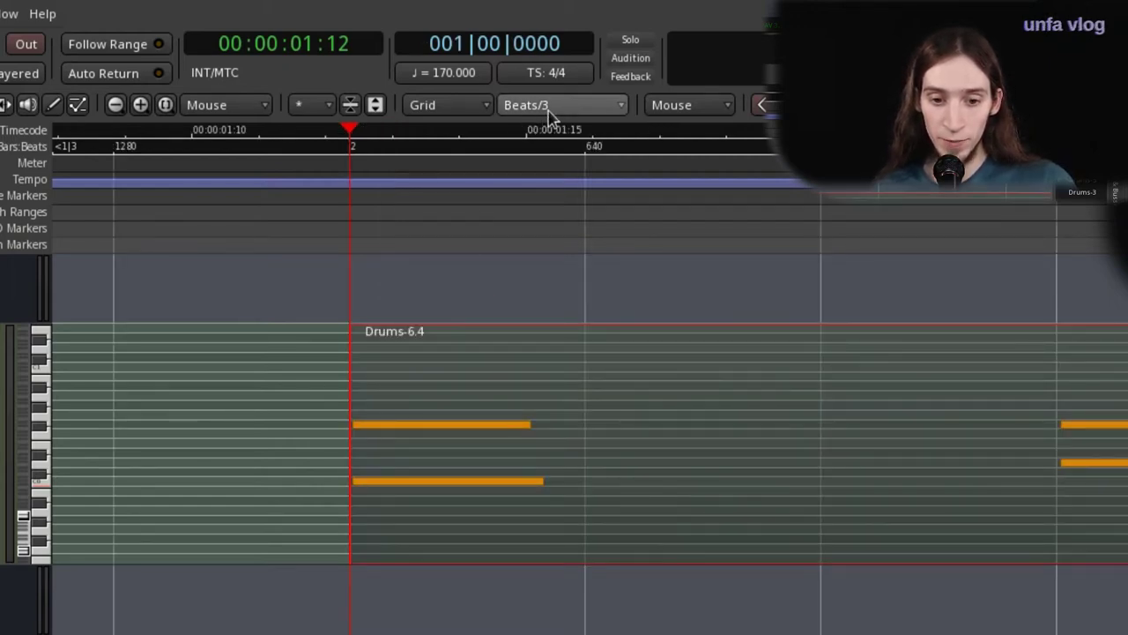
{"action": "scroll", "coordinate": [254, 559], "scroll_direction": "down", "scroll_amount": 1, "text": "ctrl"}
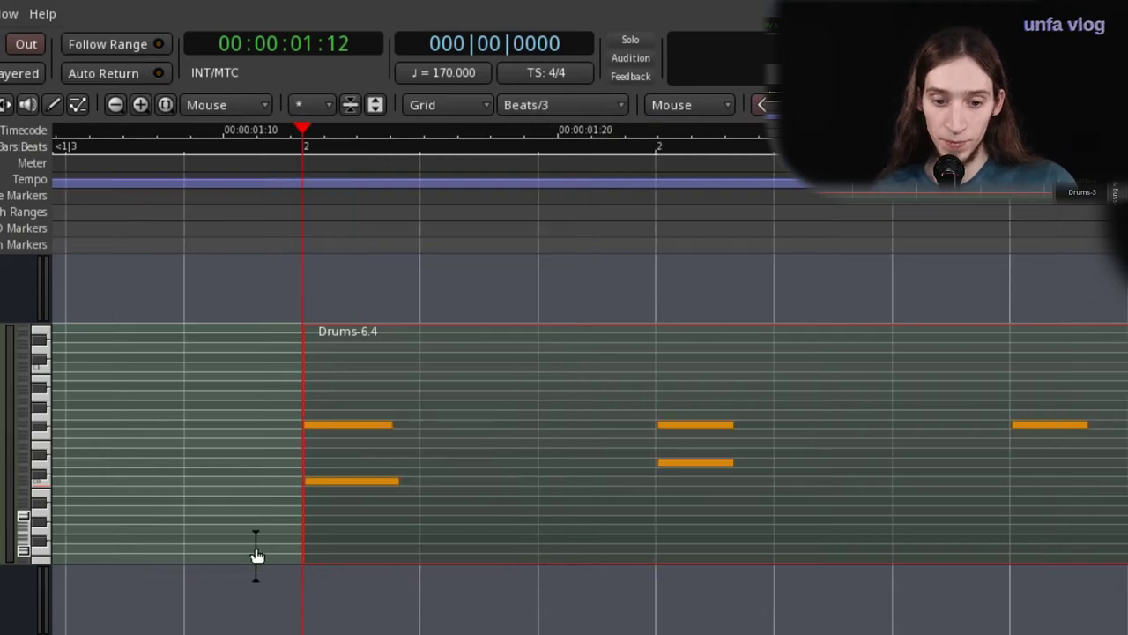
{"action": "scroll", "coordinate": [304, 414], "scroll_direction": "down", "scroll_amount": 2, "text": "ctrl"}
{"action": "left_click_drag", "start_coordinate": [315, 403], "coordinate": [348, 344]}
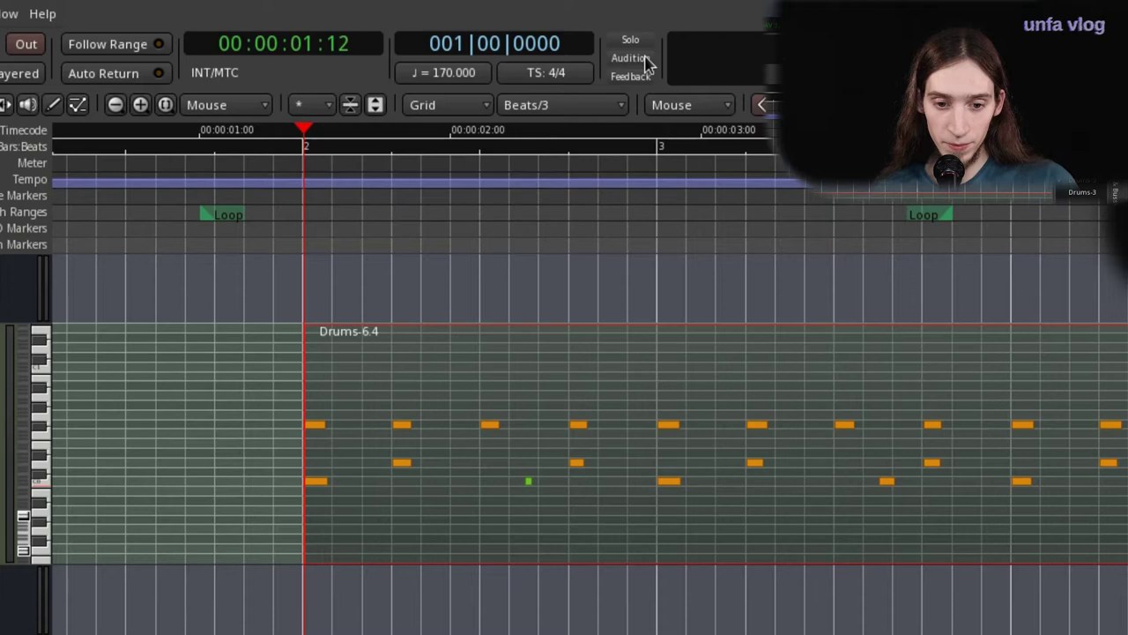
Set the grid division to Beats/4 and move the Drums region to one beat after bar 2.
{"action": "left_click", "coordinate": [589, 101]}
{"action": "left_click", "coordinate": [558, 582]}
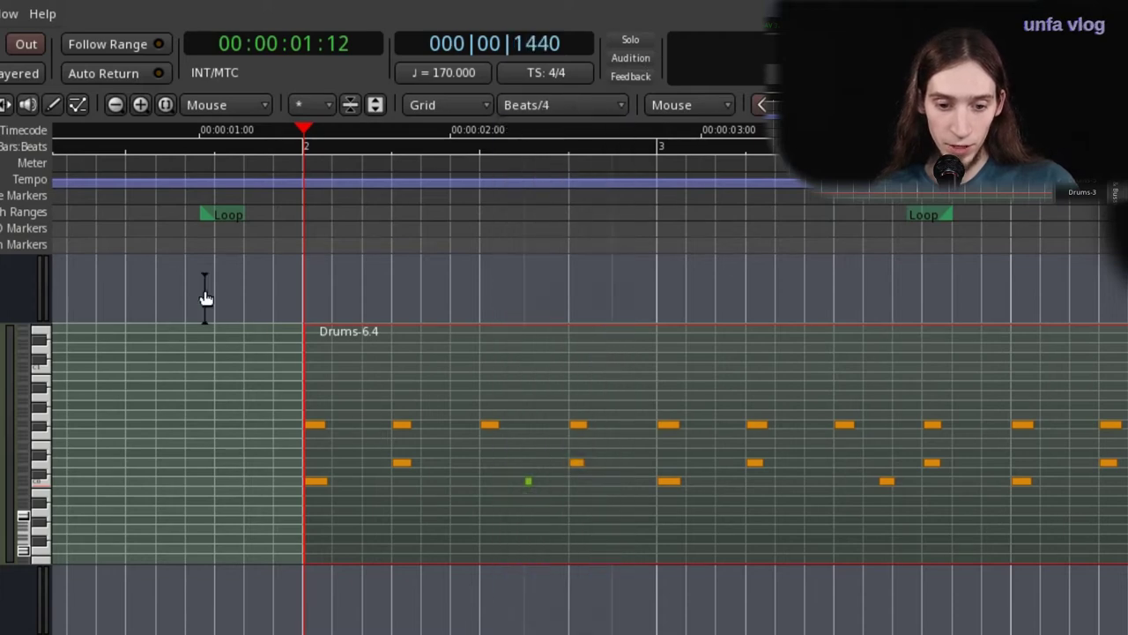
{"action": "scroll", "coordinate": [204, 298], "scroll_direction": "up", "scroll_amount": 1, "text": "ctrl"}
{"action": "left_click_drag", "start_coordinate": [442, 362], "coordinate": [620, 357]}
{"action": "key", "text": "ctrl+z"}
{"action": "key", "text": "minus"}
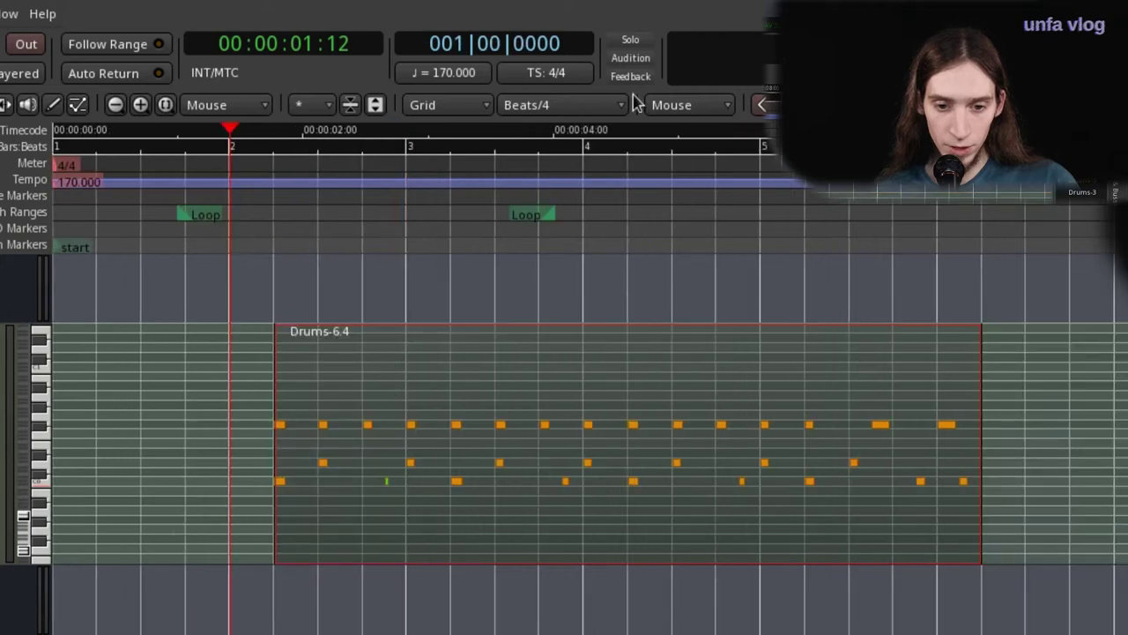
Set the grid division to Bars and move the Drums region back to the start of bar 2.
{"action": "left_click", "coordinate": [588, 105]}
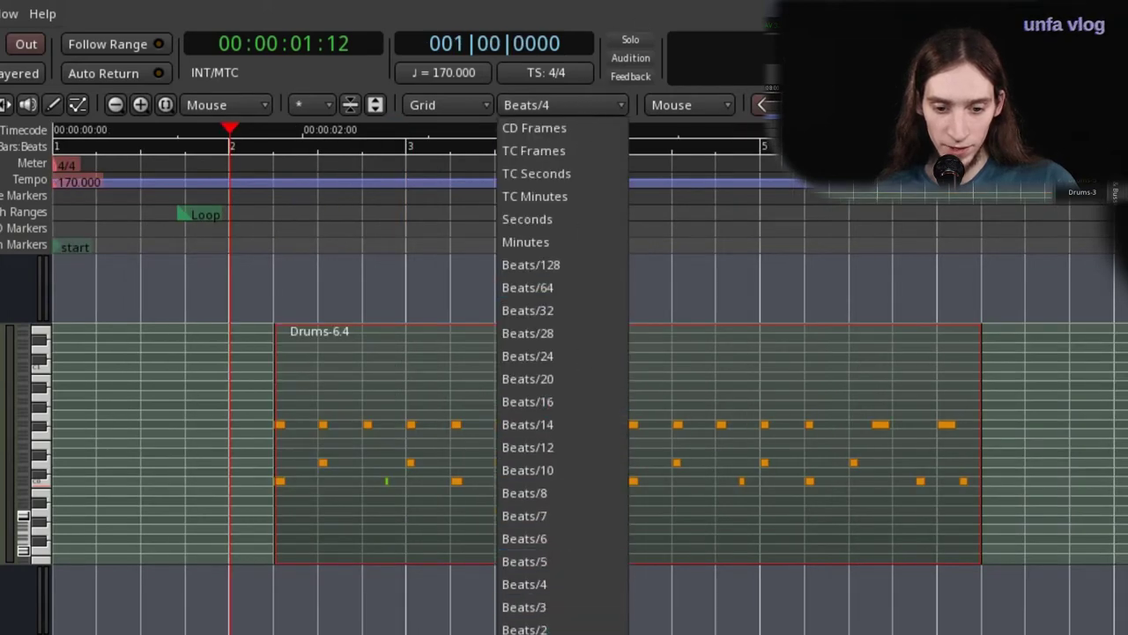
{"action": "left_click", "coordinate": [527, 630]}
{"action": "left_click_drag", "start_coordinate": [414, 365], "coordinate": [385, 370]}
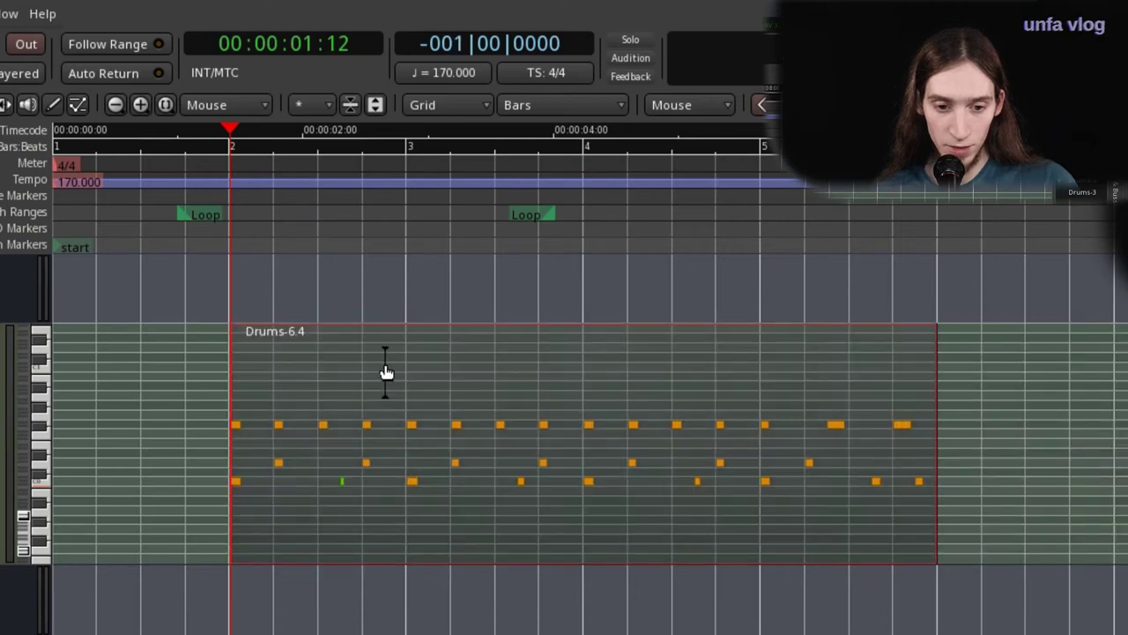
Set the grid division to Beats/12 and try moving the Drums region in fine steps around bar 2.
{"action": "left_click", "coordinate": [604, 105]}
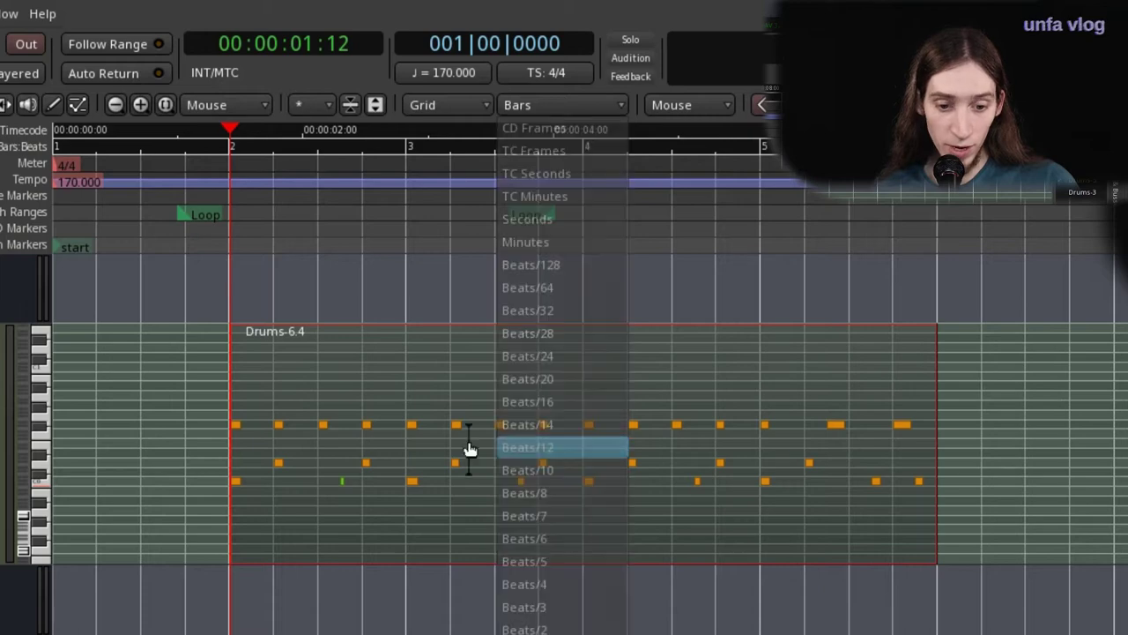
{"action": "left_click", "coordinate": [564, 446]}
{"action": "scroll", "coordinate": [212, 382], "scroll_direction": "up", "scroll_amount": 4}
{"action": "left_click_drag", "start_coordinate": [413, 377], "coordinate": [343, 367]}
{"action": "scroll", "coordinate": [423, 374], "scroll_direction": "up", "scroll_amount": 1}
{"action": "scroll", "coordinate": [343, 367], "scroll_direction": "down", "scroll_amount": 2}
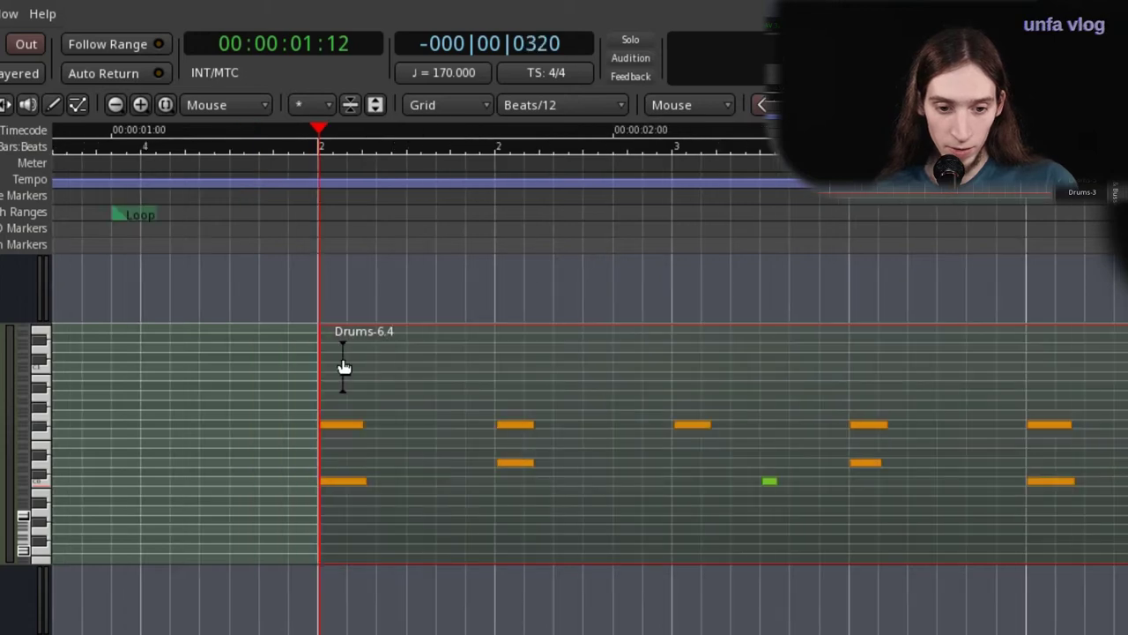
Set the grid division to Beats and move the Drums region by whole beats, ending at bar 2.
{"action": "left_click", "coordinate": [523, 105]}
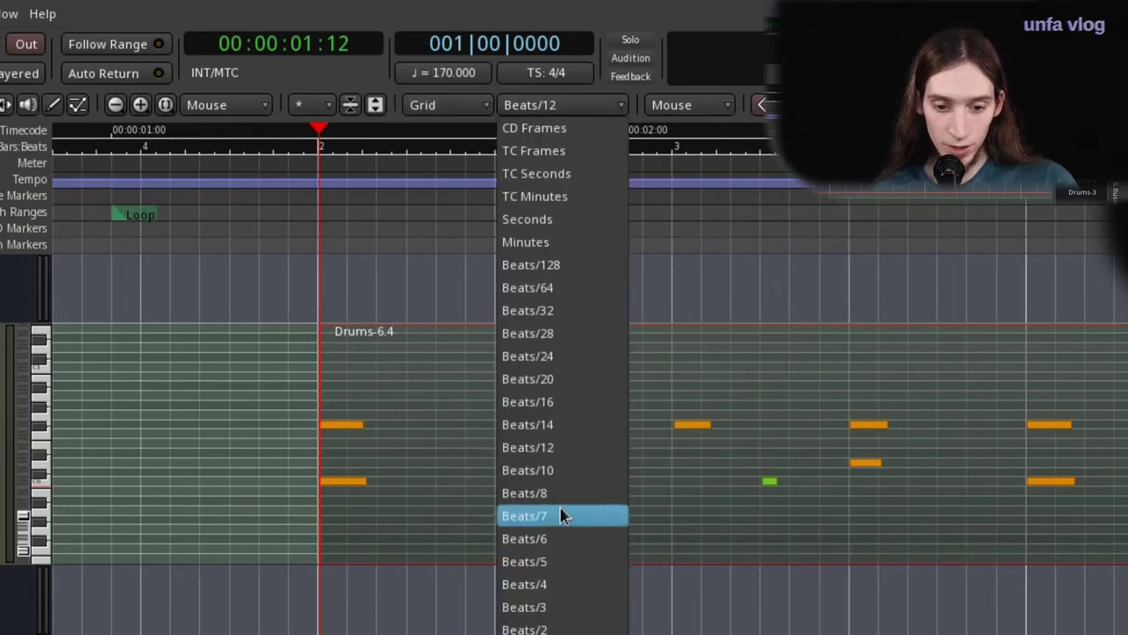
{"action": "left_click", "coordinate": [533, 626]}
{"action": "left_click_drag", "start_coordinate": [374, 383], "coordinate": [205, 357]}
{"action": "scroll", "coordinate": [316, 346], "scroll_direction": "down", "scroll_amount": 1}
{"action": "left_click_drag", "start_coordinate": [292, 348], "coordinate": [413, 357]}
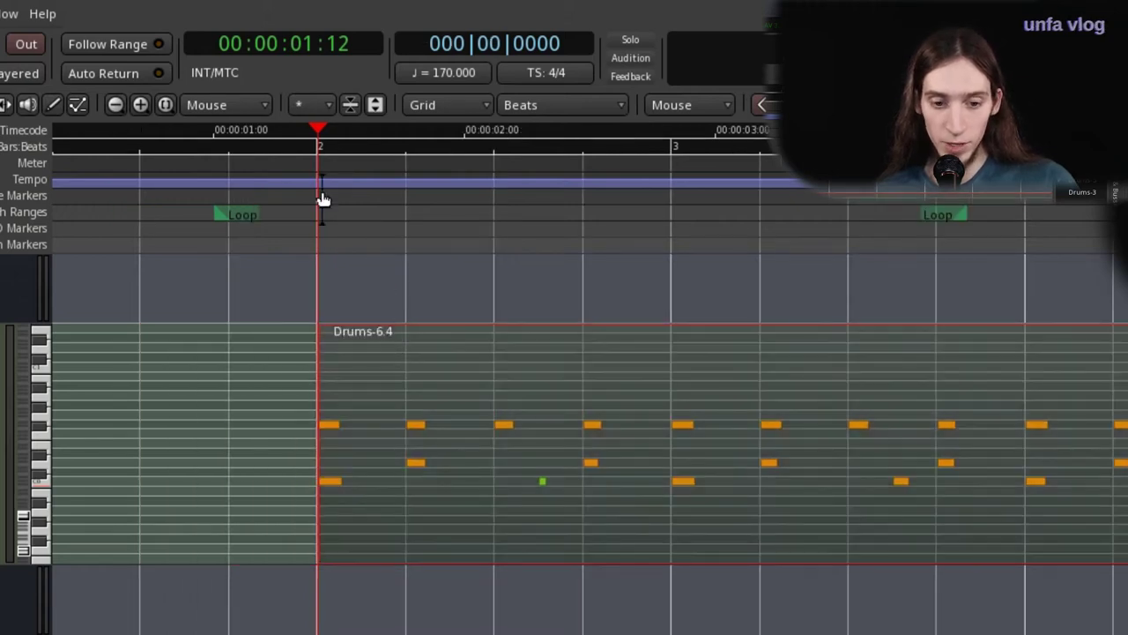
Set the snap mode to Magnetic and move the Drums region to just after the second beat of bar 2.
{"action": "left_click", "coordinate": [459, 106]}
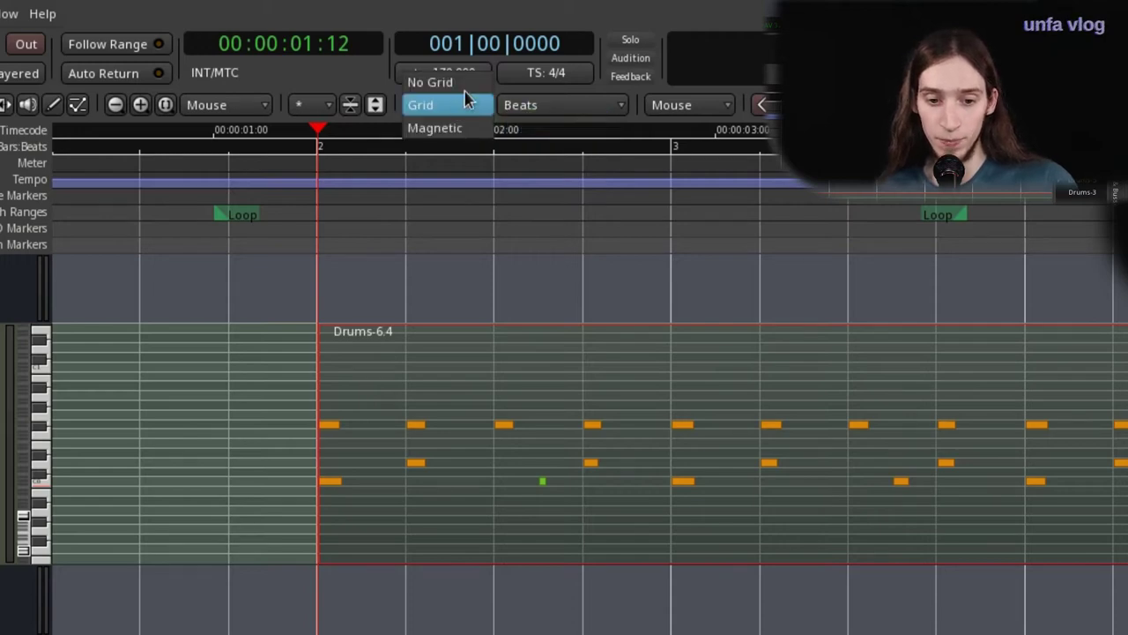
{"action": "left_click", "coordinate": [467, 134]}
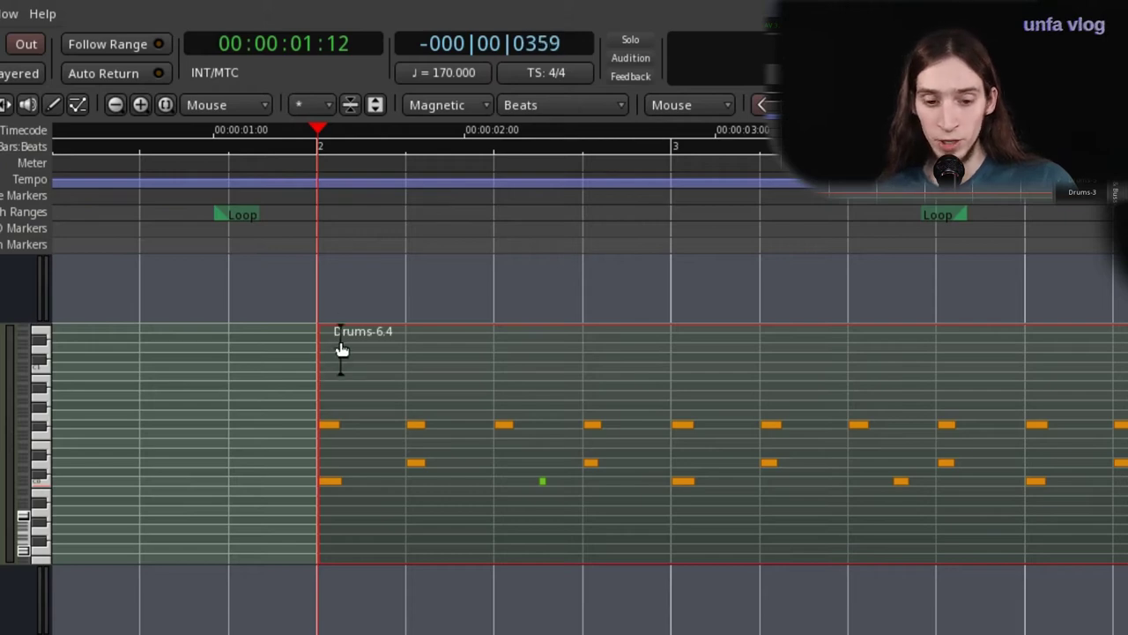
{"action": "scroll", "coordinate": [319, 345], "scroll_direction": "up", "scroll_amount": 2}
{"action": "left_click_drag", "start_coordinate": [344, 348], "coordinate": [667, 403]}
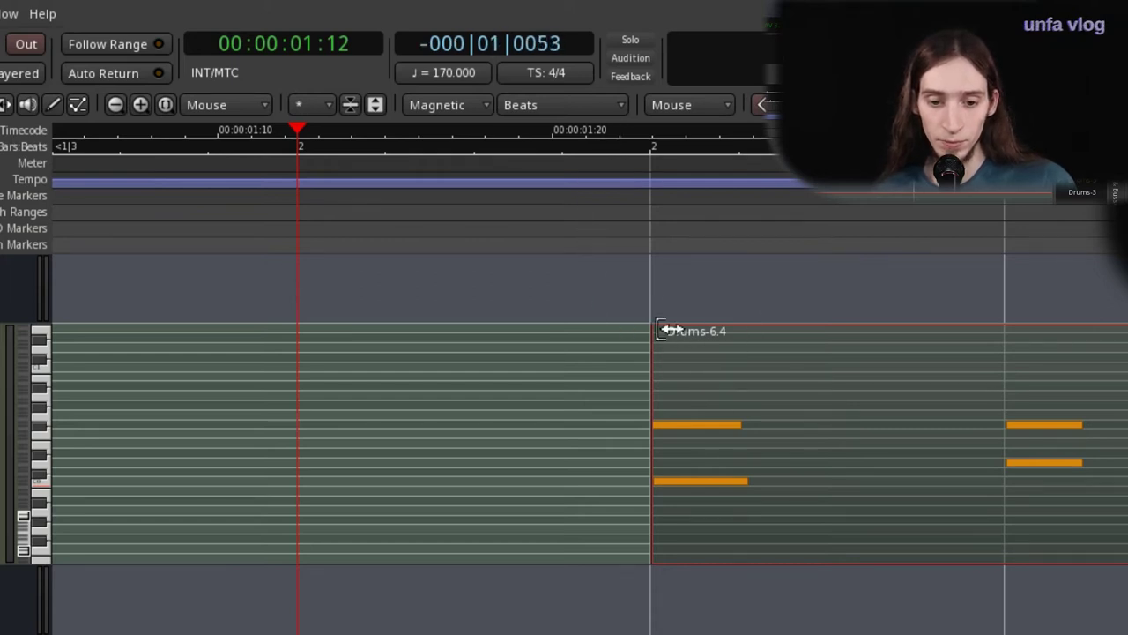
Set the snap mode to Grid and move the Drums region to between the first and second beats of bar 2.
{"action": "left_click", "coordinate": [432, 105]}
{"action": "left_click", "coordinate": [421, 81]}
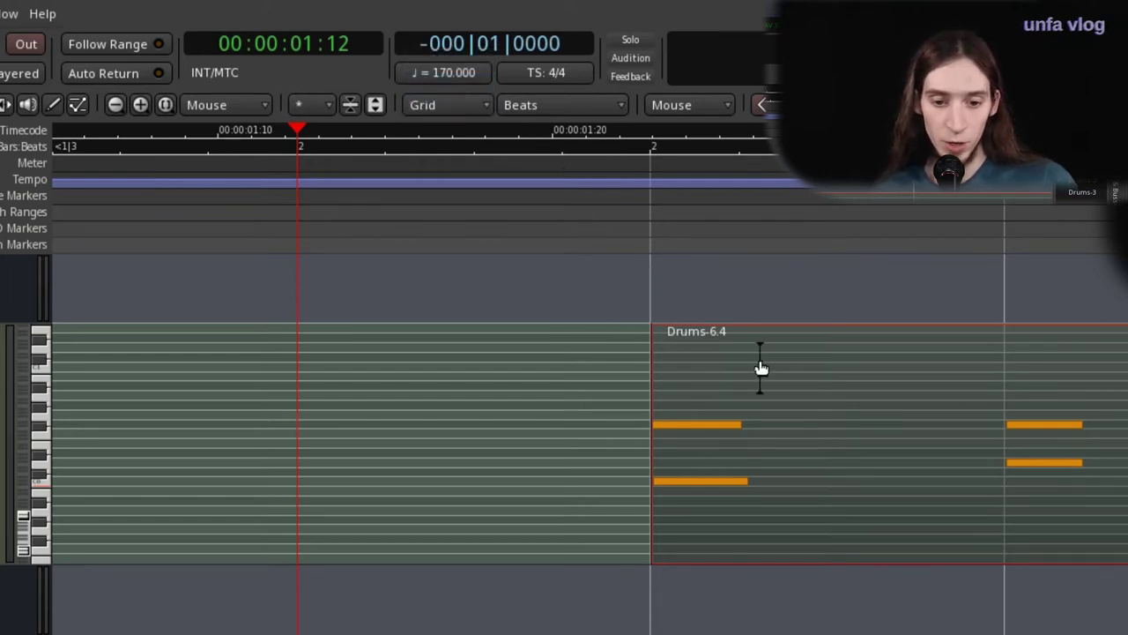
{"action": "left_click_drag", "start_coordinate": [760, 370], "coordinate": [554, 362]}
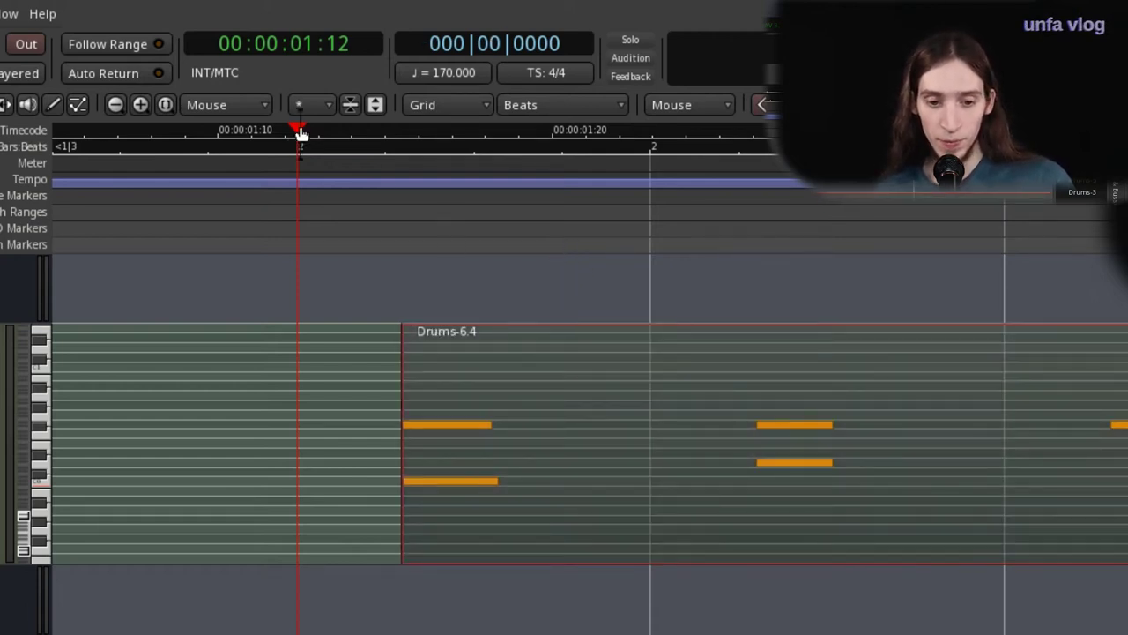
Return the snap mode to Magnetic, move the Drums region back to bar 2 and shift it slightly around the bar line.
{"action": "left_click", "coordinate": [480, 103]}
{"action": "left_click", "coordinate": [468, 126]}
{"action": "left_click_drag", "start_coordinate": [492, 386], "coordinate": [380, 396]}
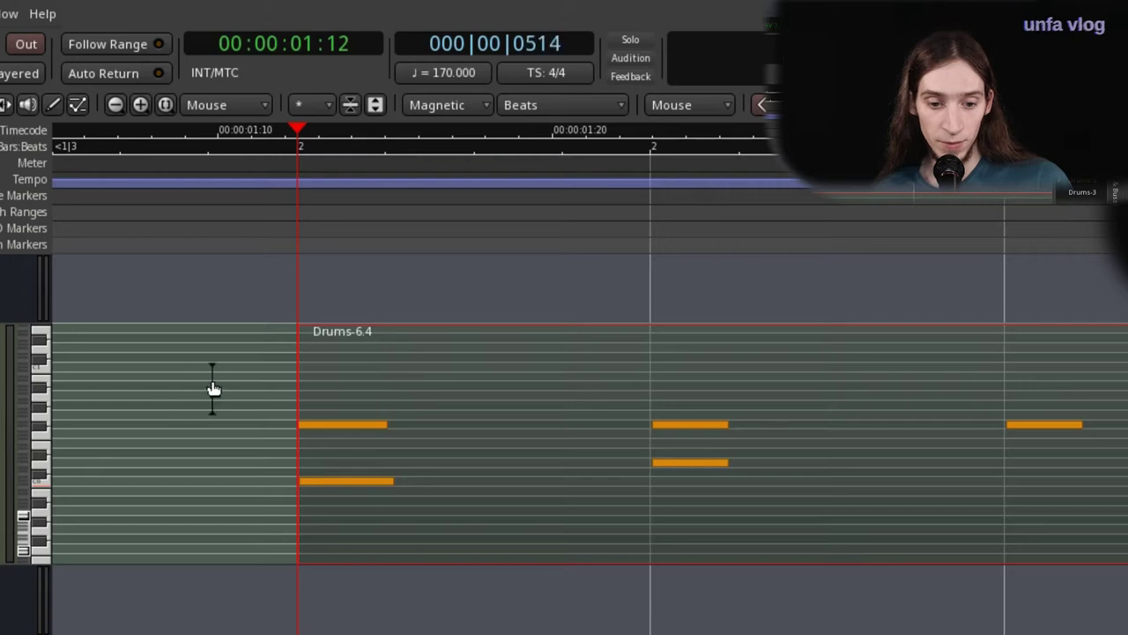
{"action": "scroll", "coordinate": [213, 388], "scroll_direction": "up", "scroll_amount": 1}
{"action": "left_click_drag", "start_coordinate": [491, 373], "coordinate": [494, 366]}
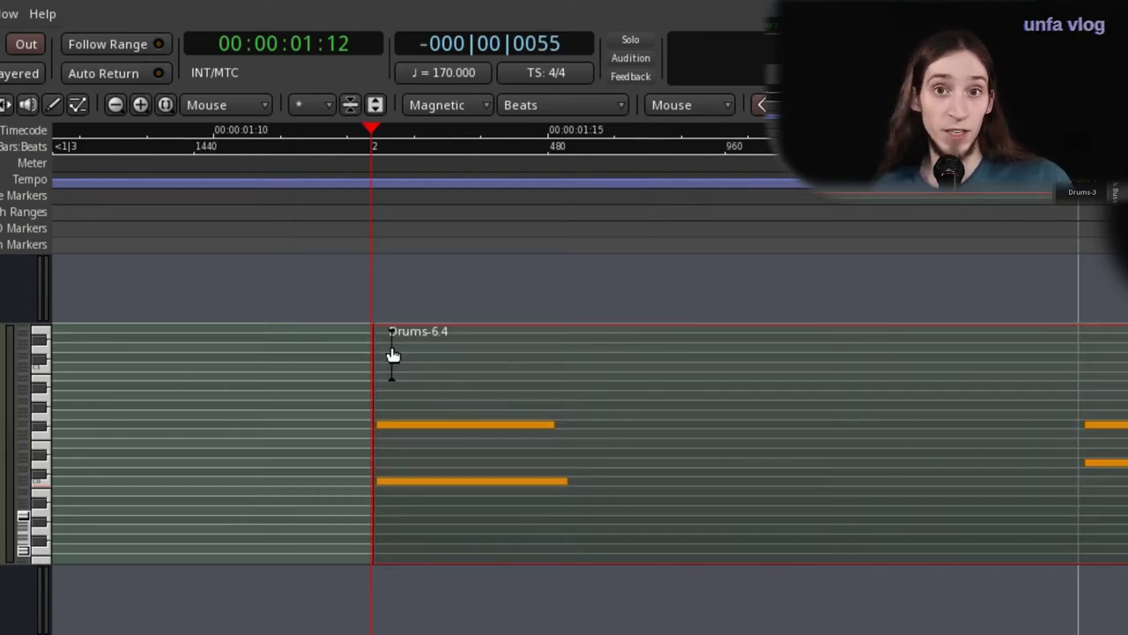
{"action": "left_click_drag", "start_coordinate": [397, 360], "coordinate": [371, 378]}
Move the whole Drums region to the start of bar 1.
{"action": "scroll", "coordinate": [371, 379], "scroll_direction": "down", "scroll_amount": 3}
{"action": "scroll", "coordinate": [370, 381], "scroll_direction": "down", "scroll_amount": 4}
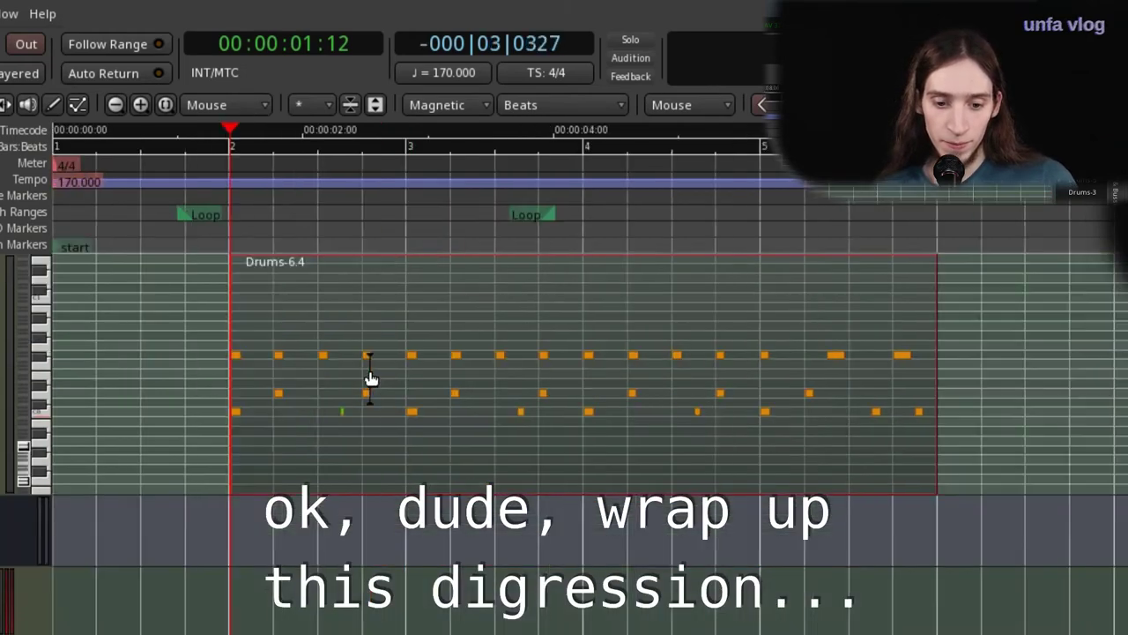
{"action": "scroll", "coordinate": [290, 329], "scroll_direction": "up", "scroll_amount": 2}
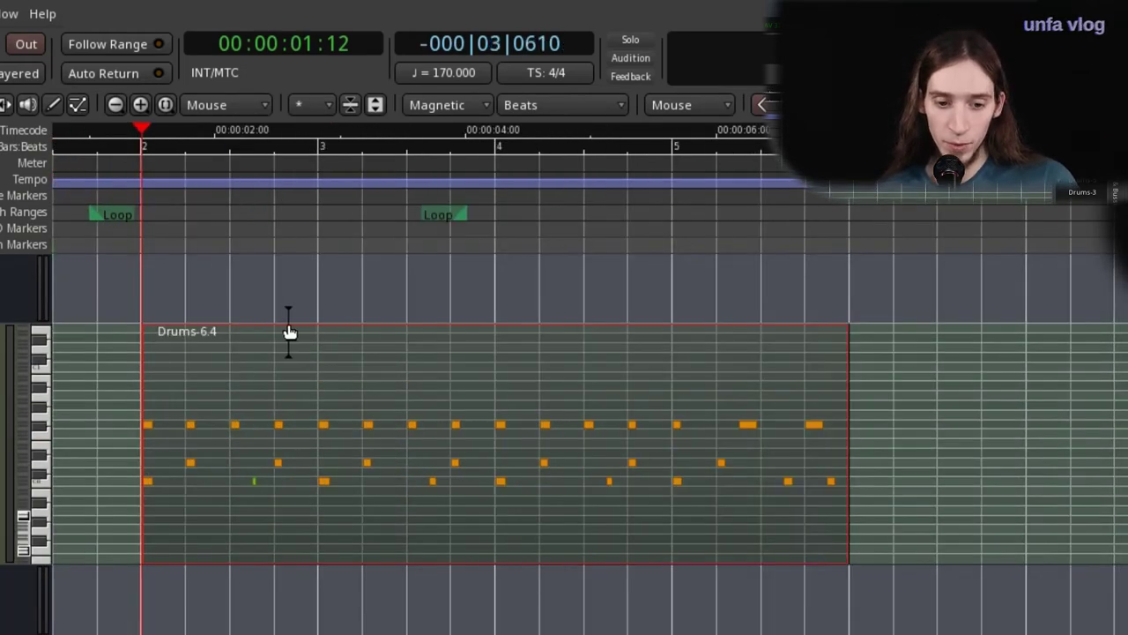
{"action": "left_click_drag", "start_coordinate": [293, 364], "coordinate": [31, 375]}
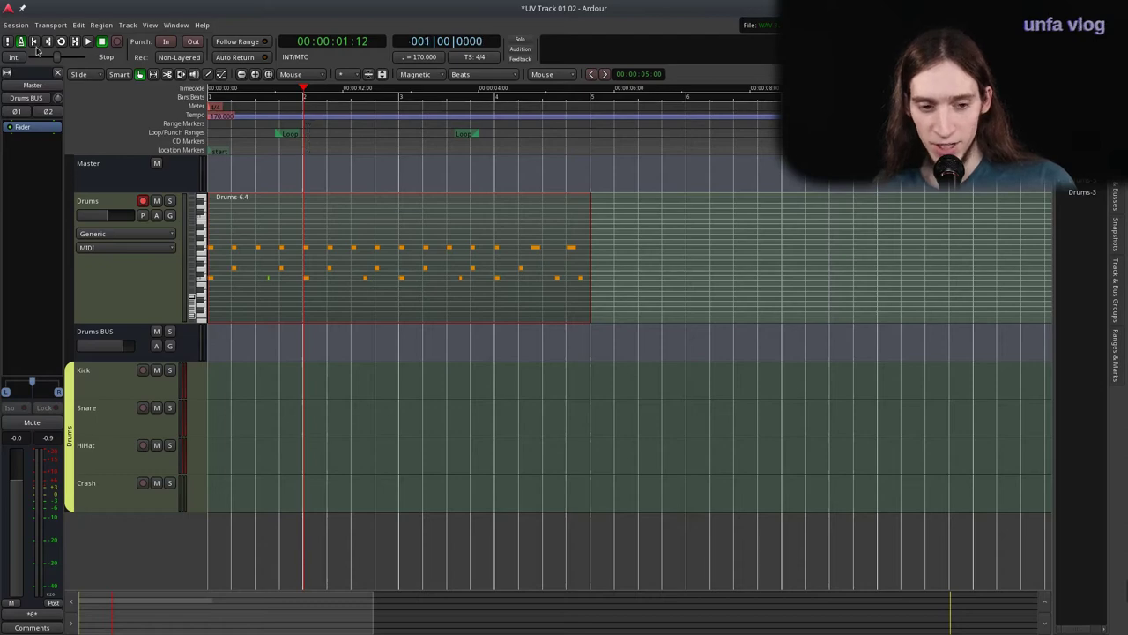
Save a session snapshot named "UV Track 01 03" and switch to the new version.
{"action": "left_click", "coordinate": [16, 25]}
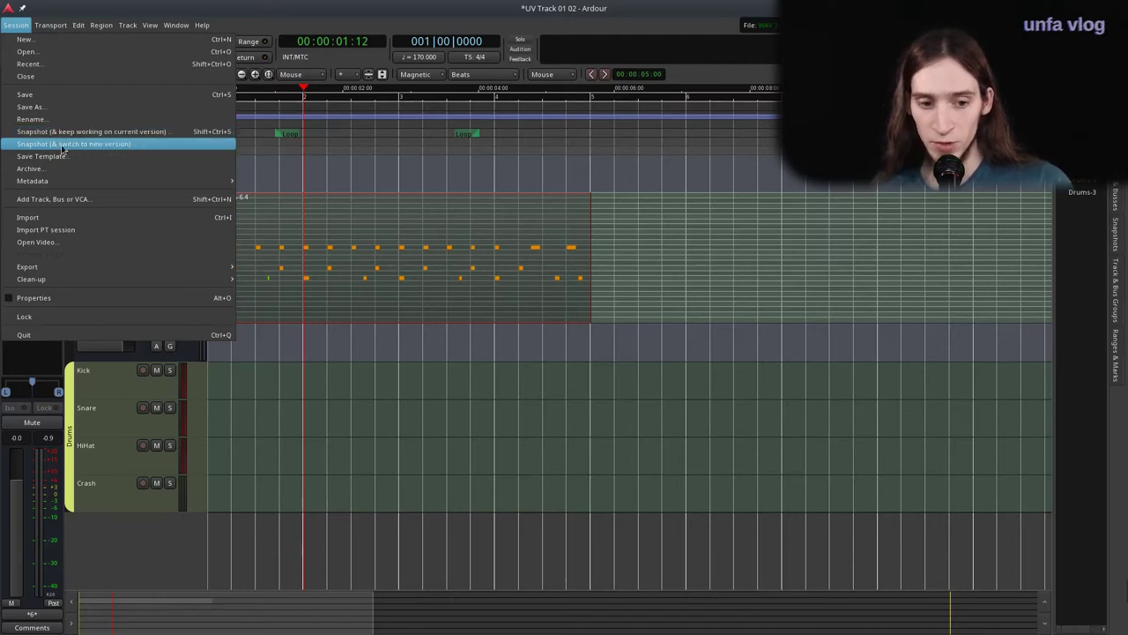
{"action": "left_click", "coordinate": [63, 147]}
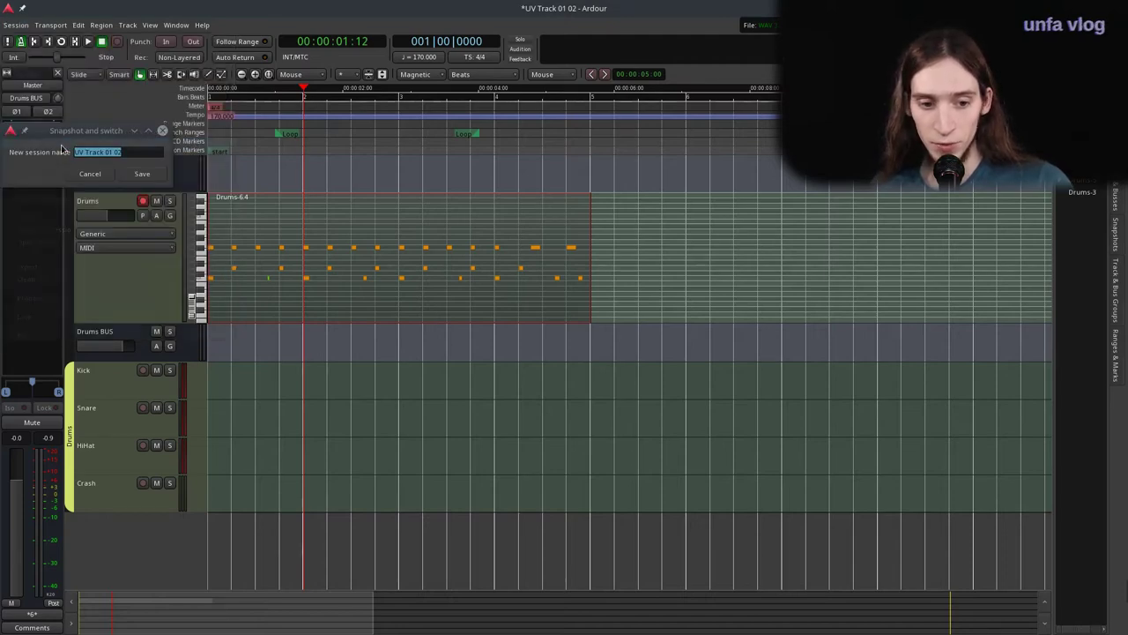
{"action": "left_click", "coordinate": [130, 174]}
{"action": "left_click", "coordinate": [218, 184]}
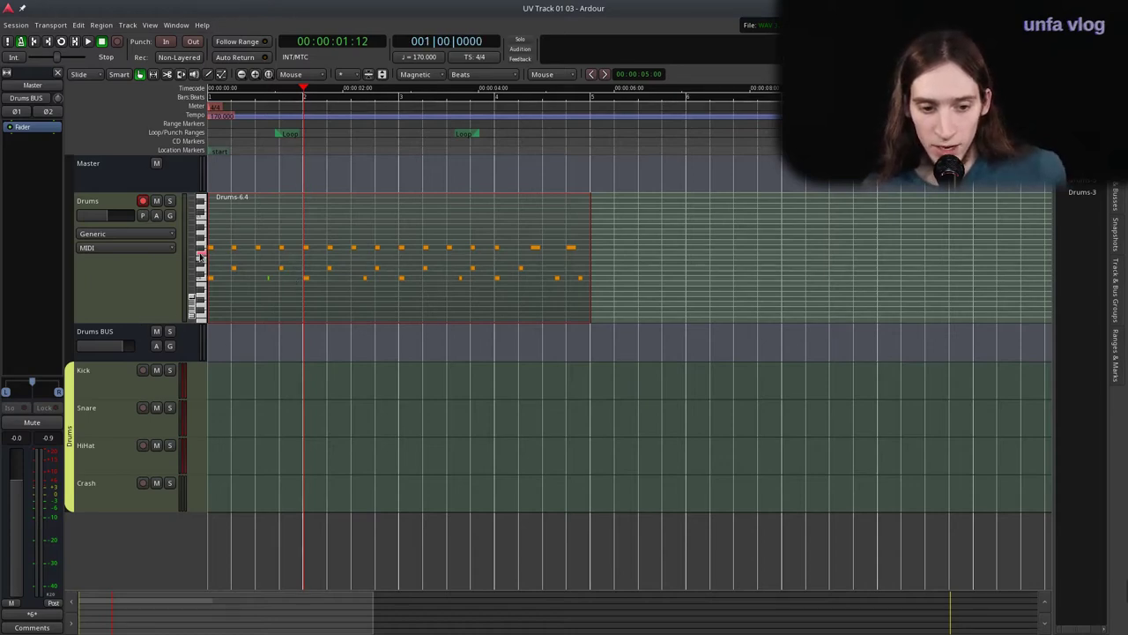
Set the Drums track's note mode to Percussive and check its notes at close and wide zoom.
{"action": "right_click", "coordinate": [123, 269]}
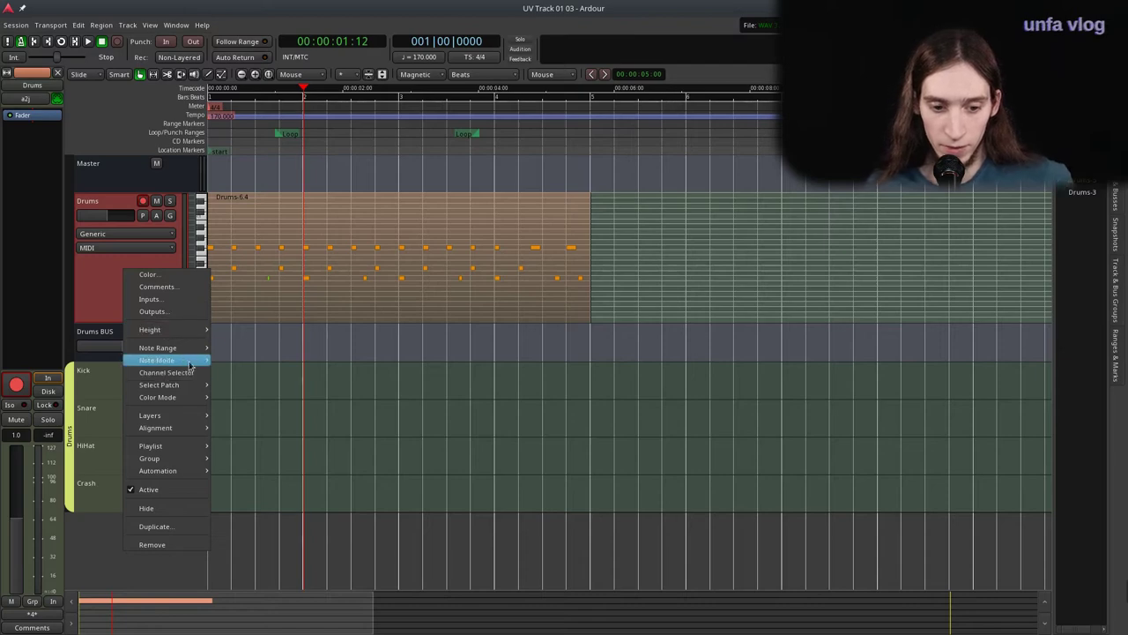
{"action": "mouse_move", "coordinate": [192, 363]}
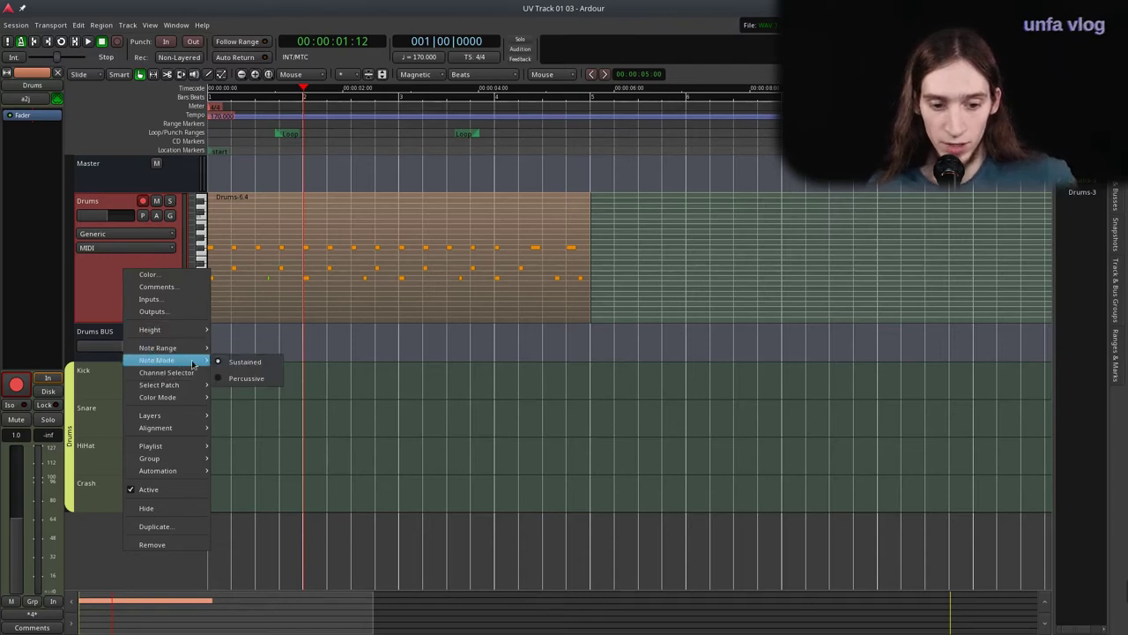
{"action": "left_click", "coordinate": [247, 377]}
{"action": "key", "text": "equal"}
{"action": "key", "text": "equal"}
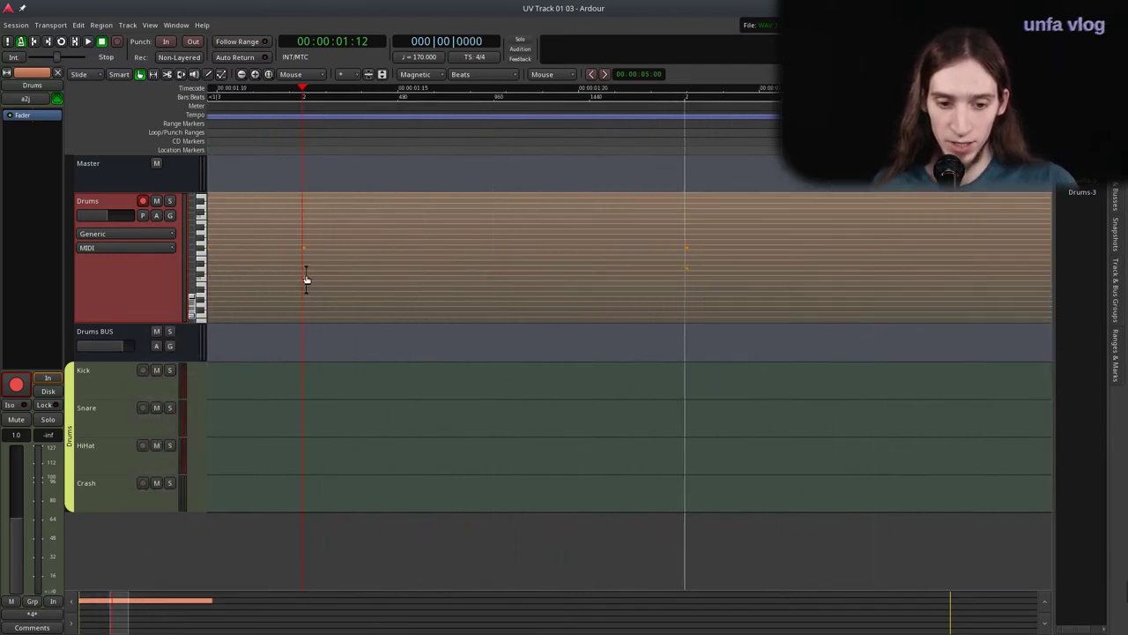
{"action": "key", "text": "minus"}
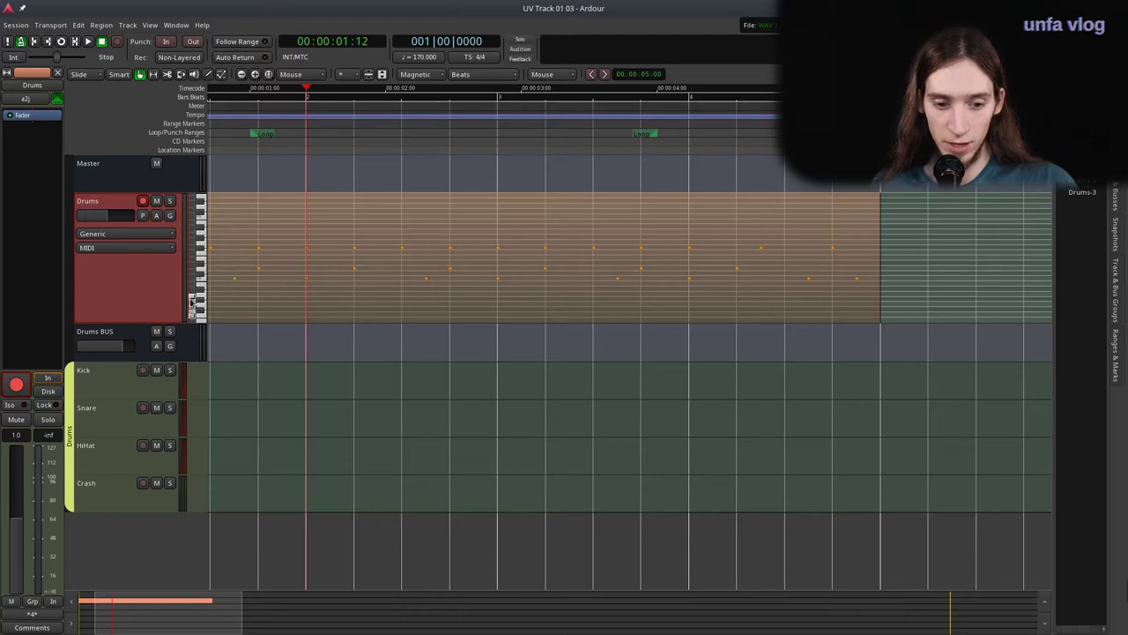
Narrow the Drums track's visible note range around its recorded notes and reduce the track's height.
{"action": "scroll", "coordinate": [191, 303], "scroll_direction": "up", "scroll_amount": 5}
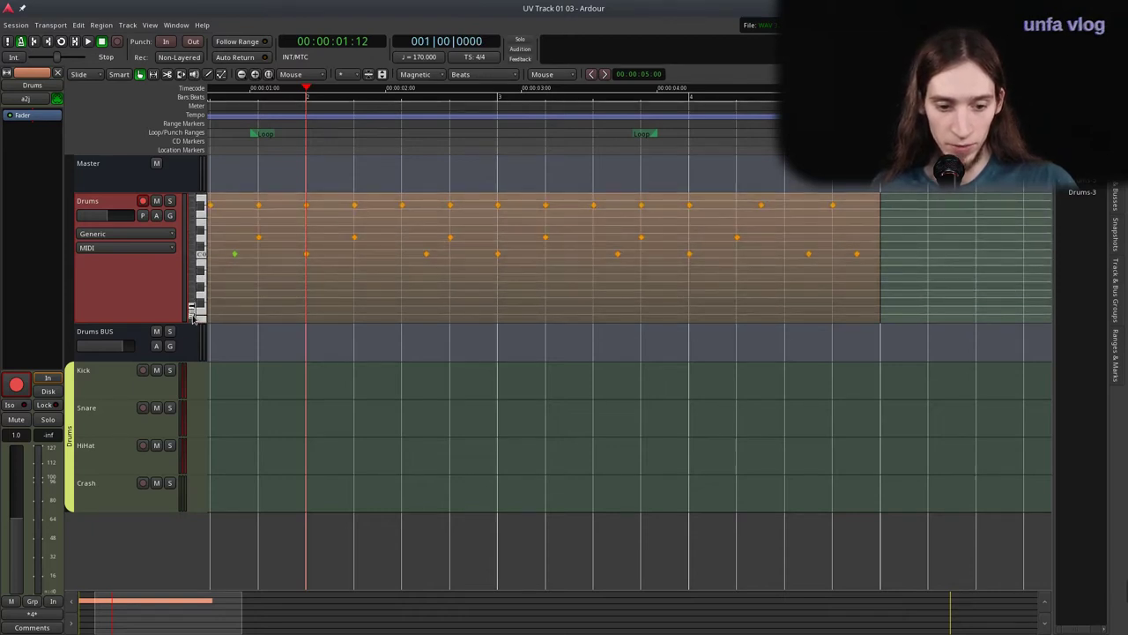
{"action": "scroll", "coordinate": [191, 313], "scroll_direction": "up", "scroll_amount": 2}
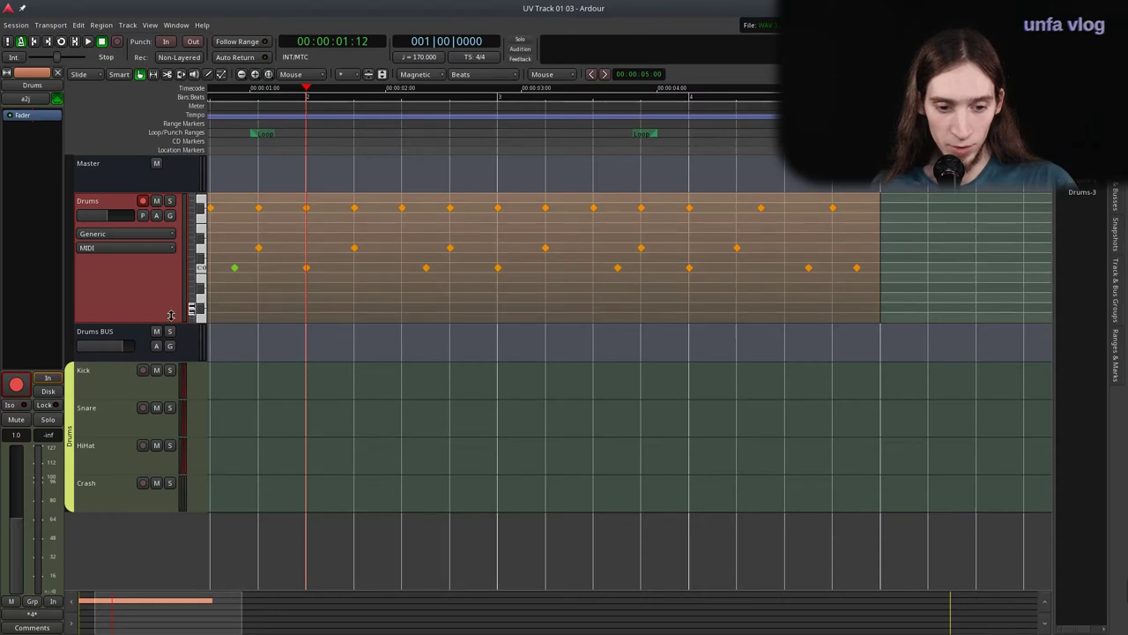
{"action": "left_click_drag", "start_coordinate": [171, 315], "coordinate": [168, 265]}
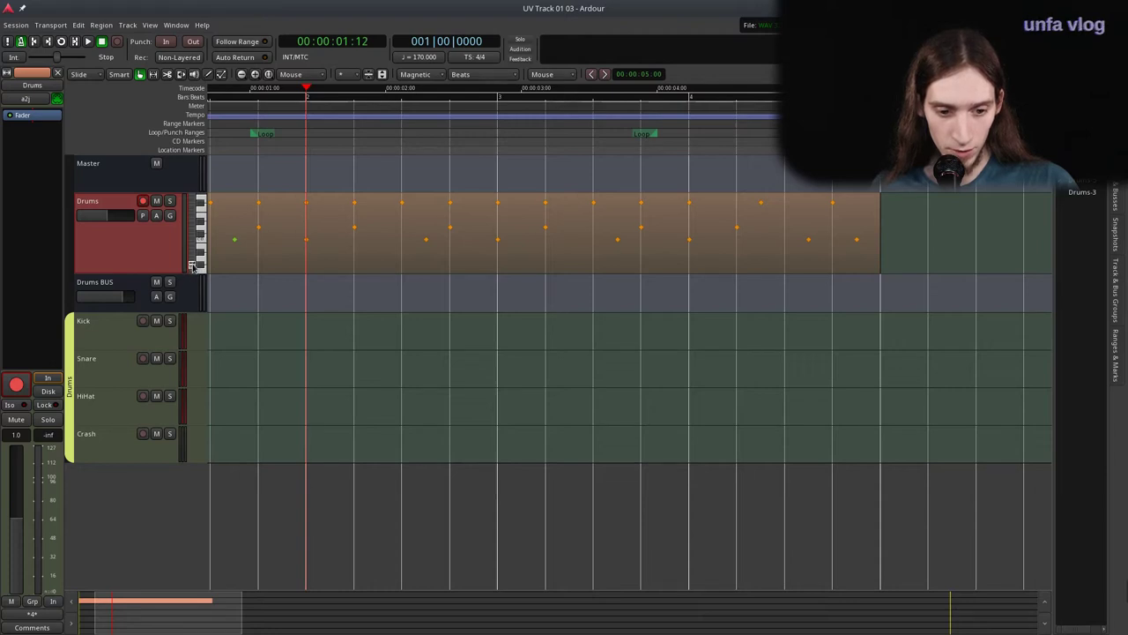
{"action": "scroll", "coordinate": [192, 266], "scroll_direction": "up", "scroll_amount": 2}
{"action": "scroll", "coordinate": [192, 266], "scroll_direction": "down", "scroll_amount": 2}
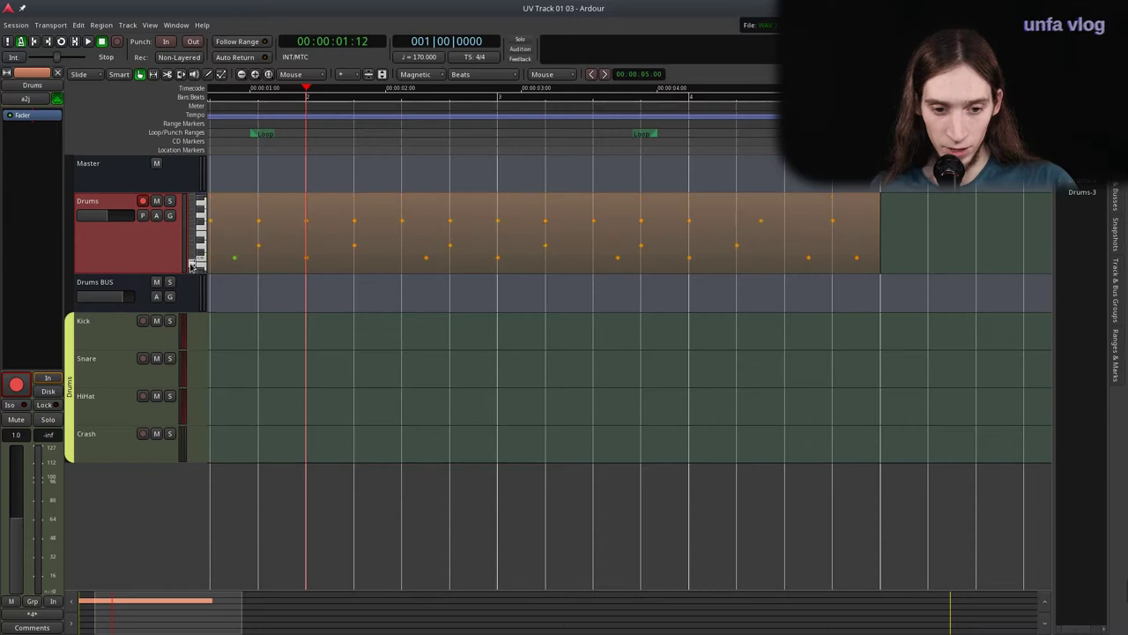
{"action": "left_click_drag", "start_coordinate": [168, 269], "coordinate": [169, 292]}
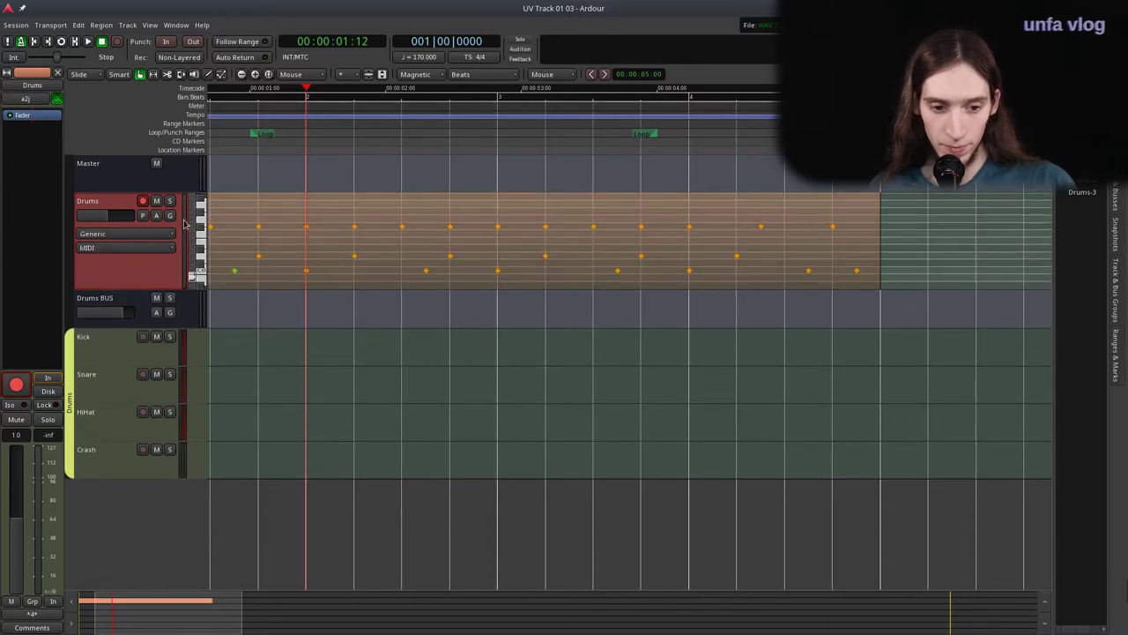
Set the loop range to the Drums region at bars 1 to 5 and audition it in loop playback.
{"action": "scroll", "coordinate": [460, 255], "scroll_direction": "left", "scroll_amount": 2}
{"action": "scroll", "coordinate": [409, 258], "scroll_direction": "down", "scroll_amount": 1}
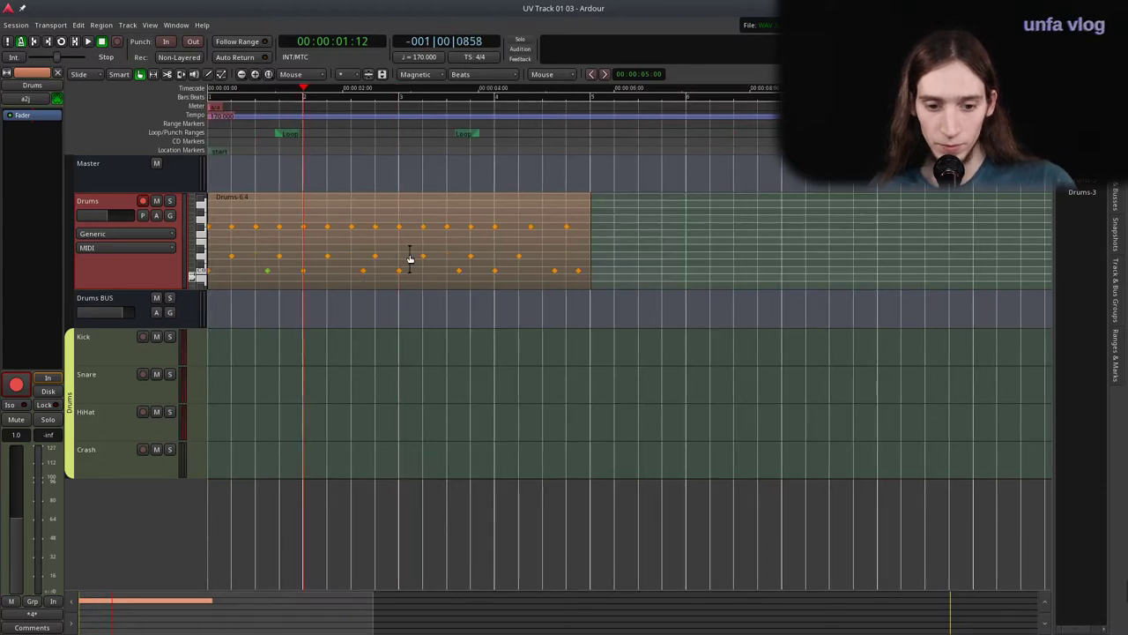
{"action": "left_click", "coordinate": [369, 211]}
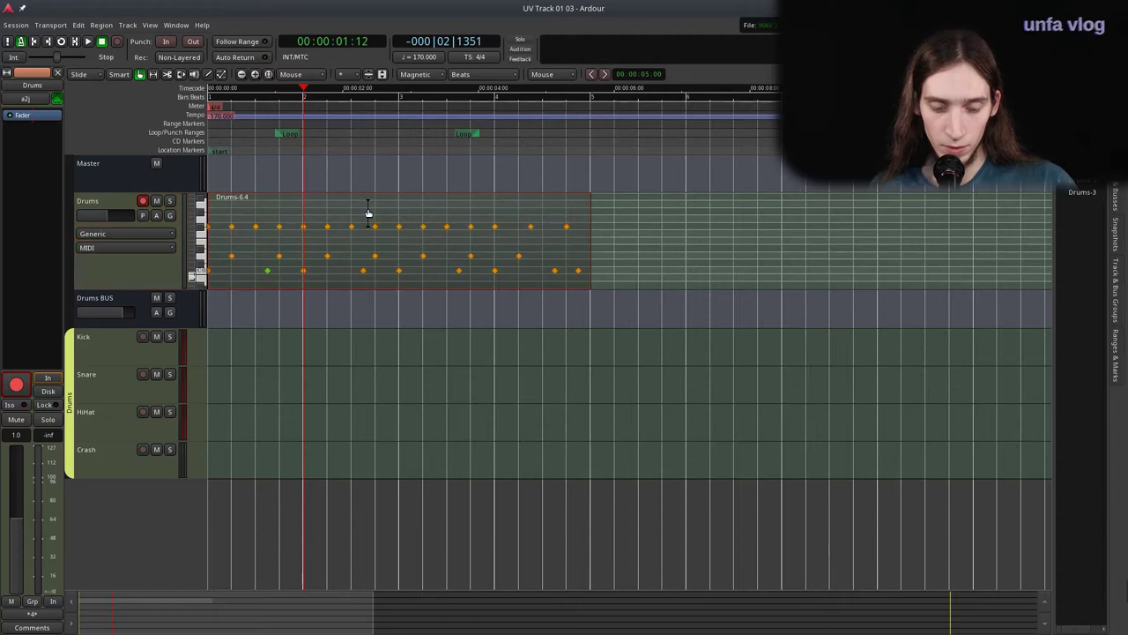
{"action": "key", "text": "bracketright"}
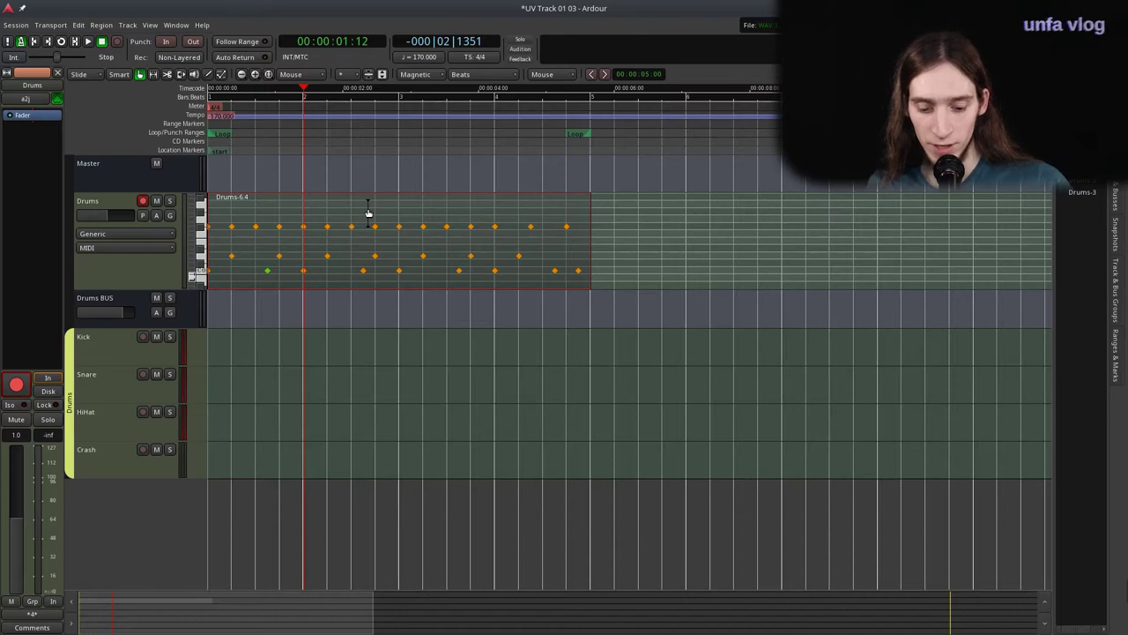
{"action": "key", "text": "l"}
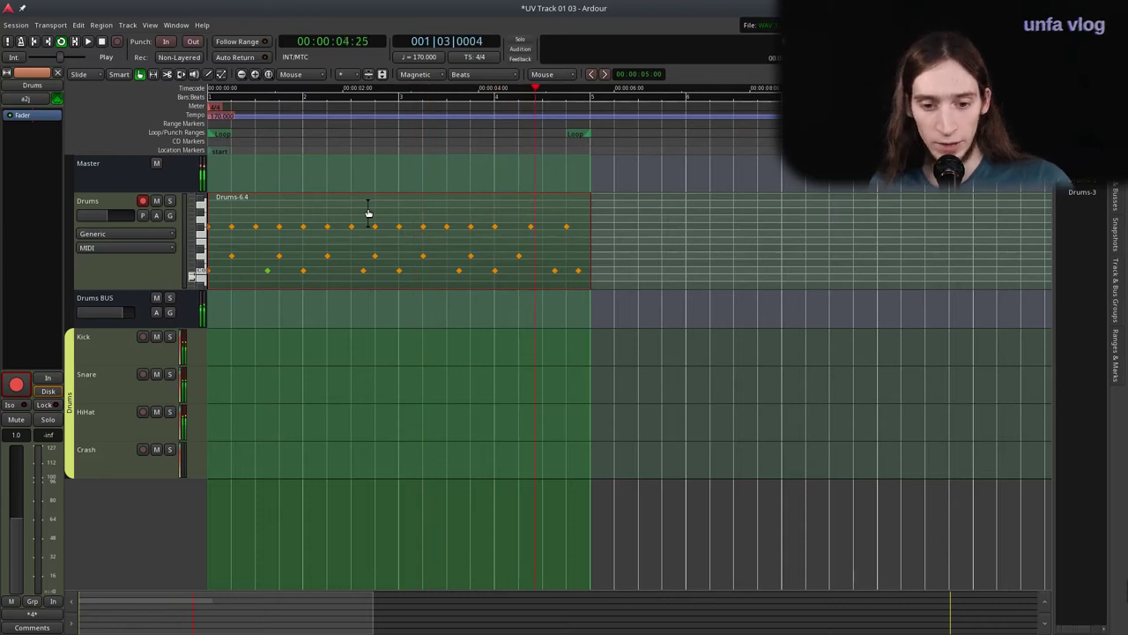
{"action": "key", "text": "space"}
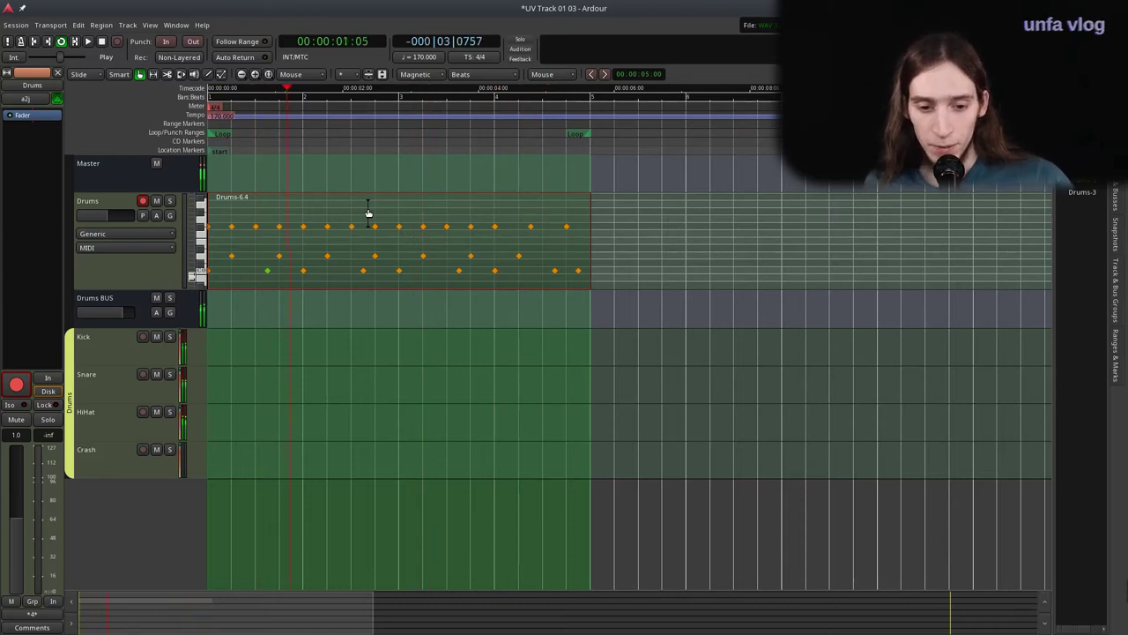
{"action": "key", "text": "space"}
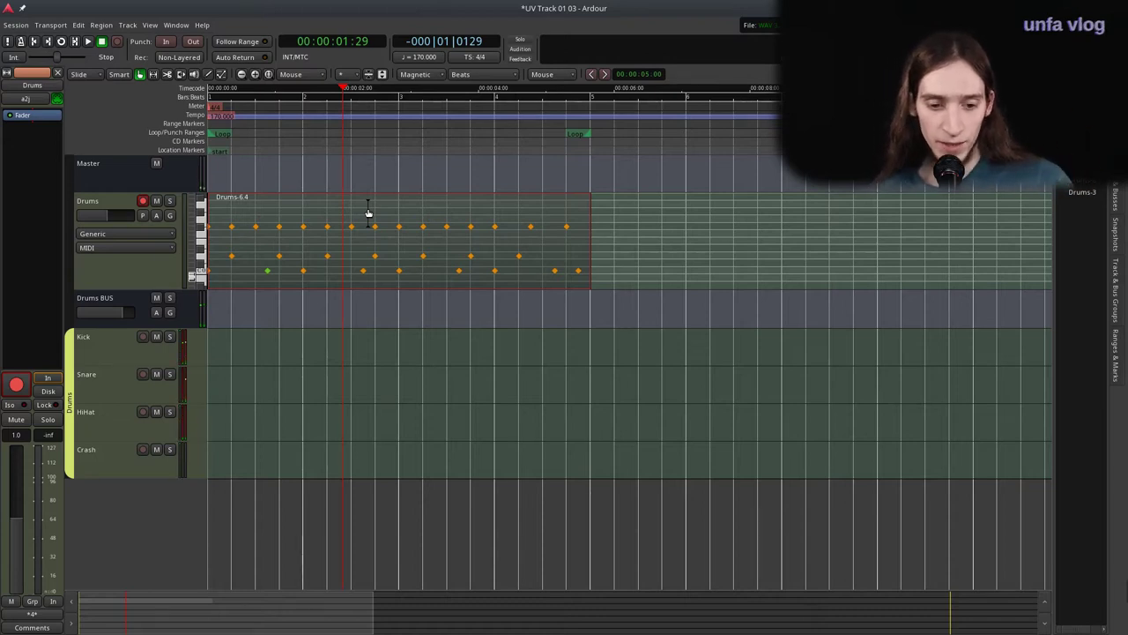
Add one MIDI track named "Zyn" with ZynAddSubFX (LV2) as its instrument.
{"action": "scroll", "coordinate": [229, 330], "scroll_direction": "down", "scroll_amount": 3}
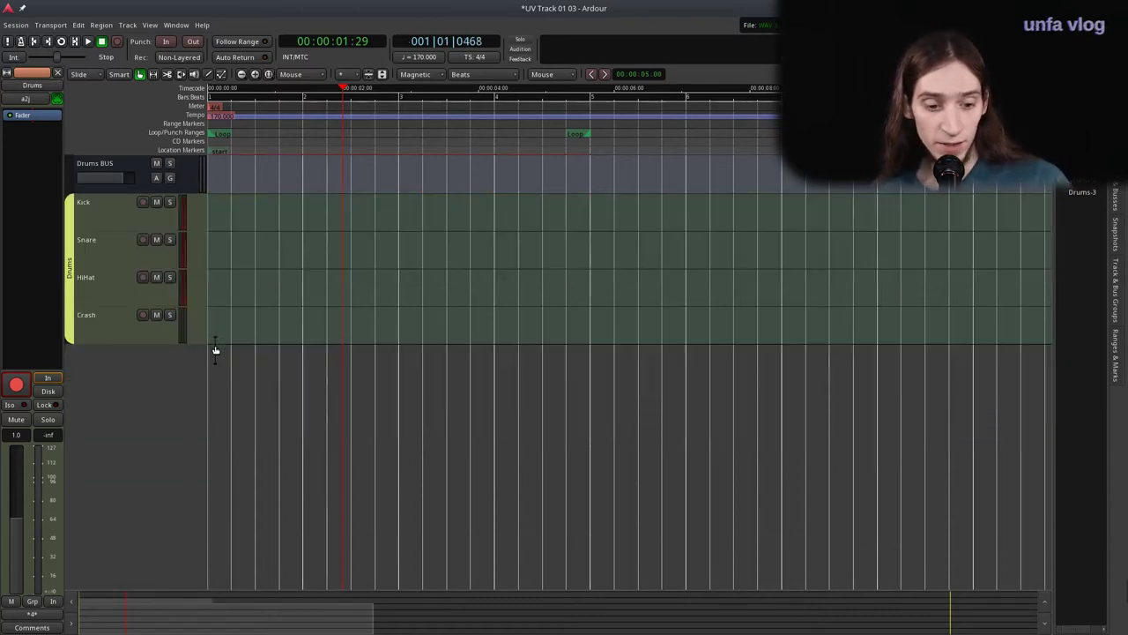
{"action": "double_click", "coordinate": [133, 367]}
{"action": "left_click", "coordinate": [211, 296]}
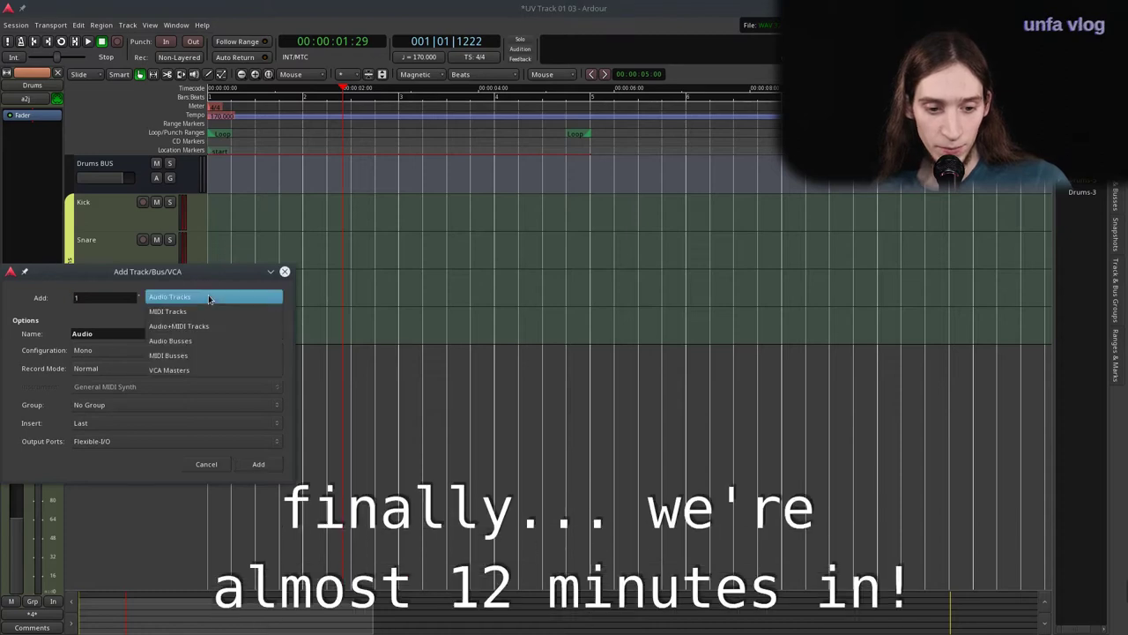
{"action": "left_click", "coordinate": [176, 311]}
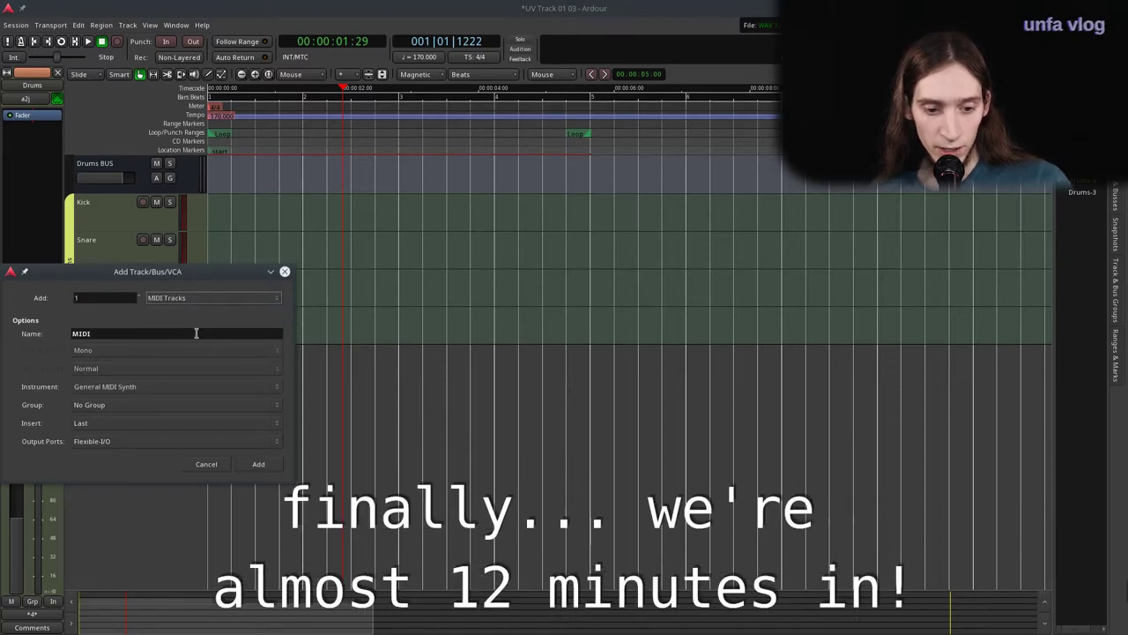
{"action": "left_click", "coordinate": [152, 386]}
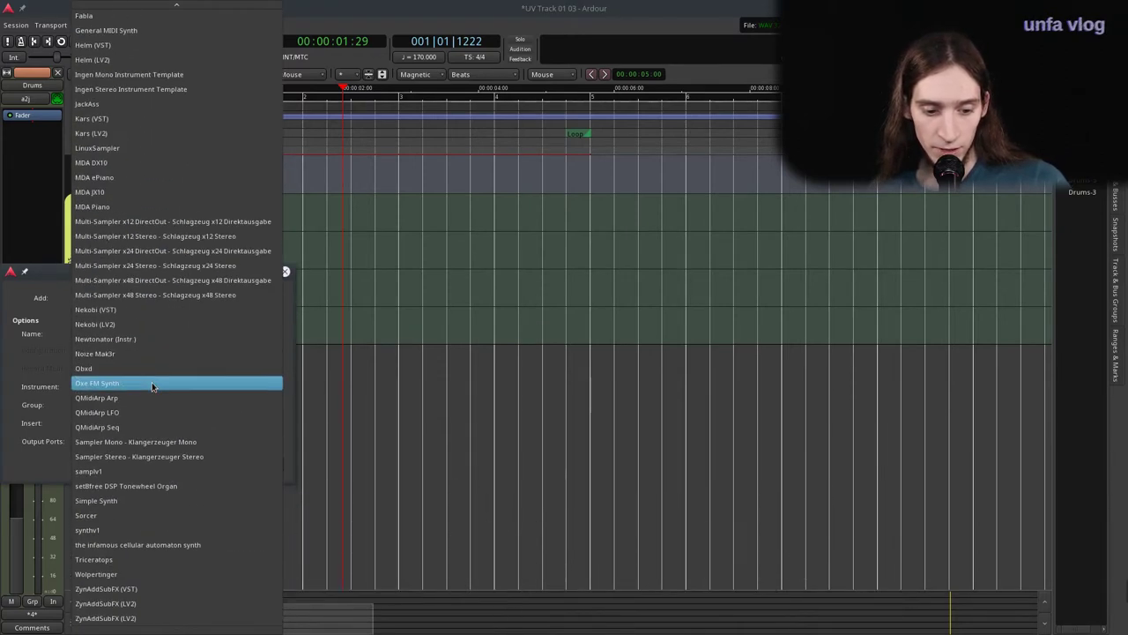
{"action": "left_click", "coordinate": [155, 617]}
{"action": "double_click", "coordinate": [156, 333]}
{"action": "type", "text": "Zyn"}
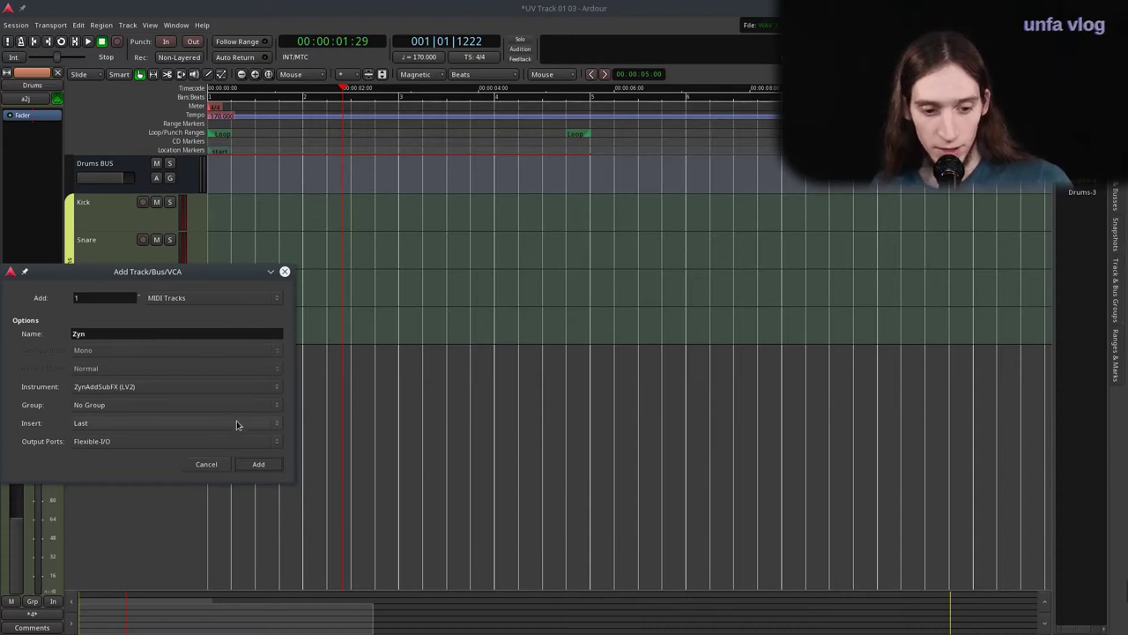
{"action": "left_click", "coordinate": [258, 465]}
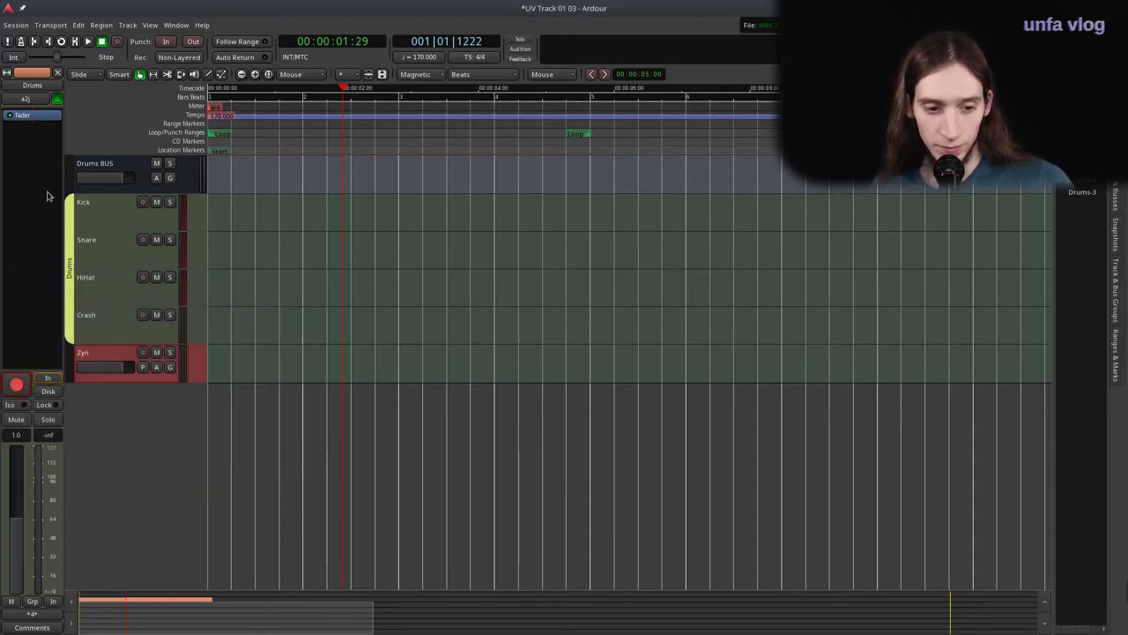
Select the Zyn track and examine its ZynAddSubFX plugin in both the native interface and the generic controls.
{"action": "left_click", "coordinate": [108, 323]}
{"action": "left_click", "coordinate": [104, 352]}
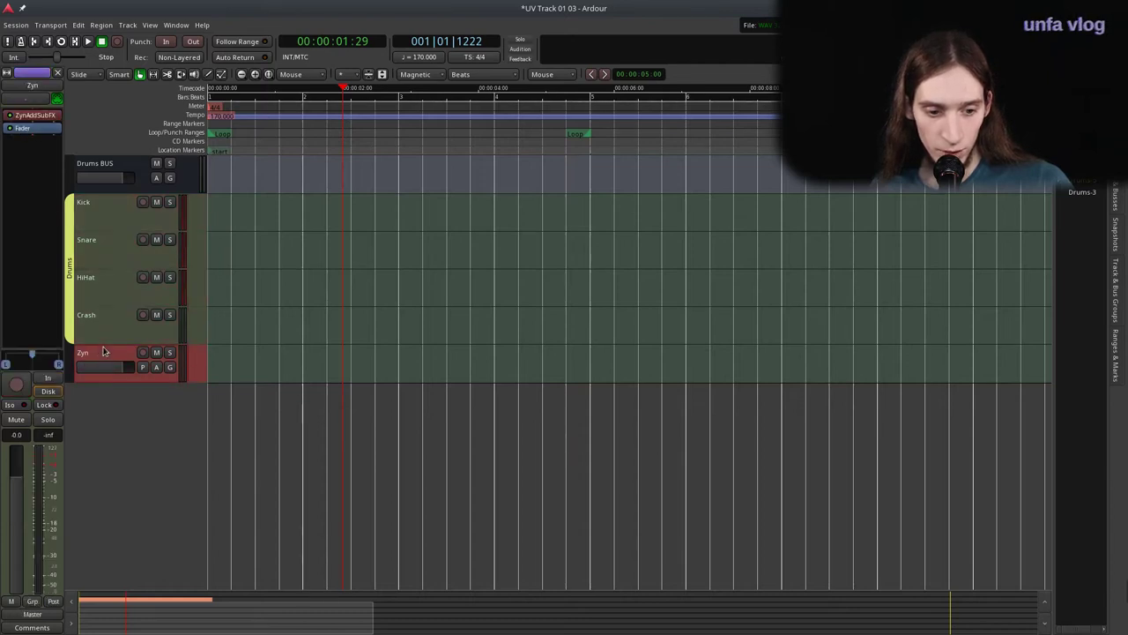
{"action": "double_click", "coordinate": [37, 117]}
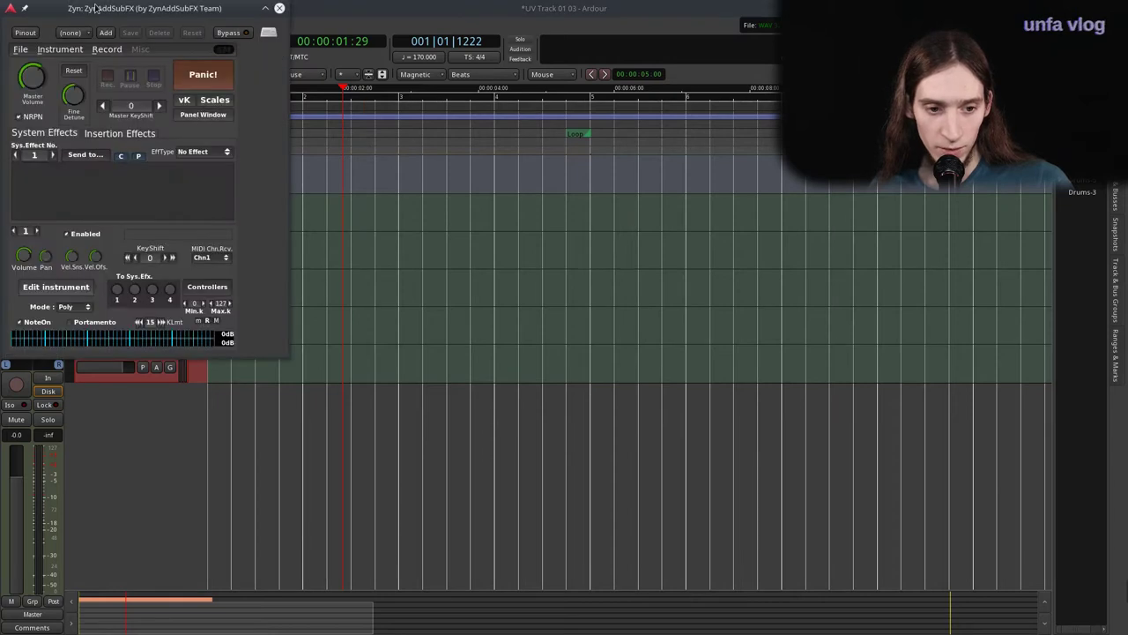
{"action": "left_click_drag", "start_coordinate": [97, 11], "coordinate": [233, 76]}
{"action": "left_click", "coordinate": [411, 70]}
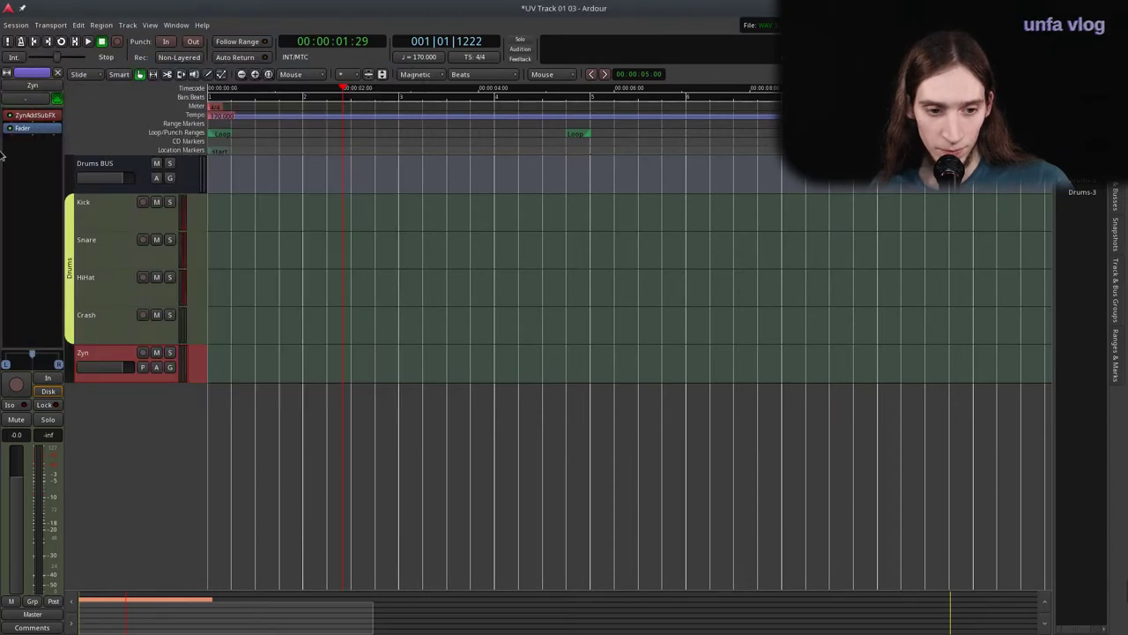
{"action": "right_click", "coordinate": [29, 122]}
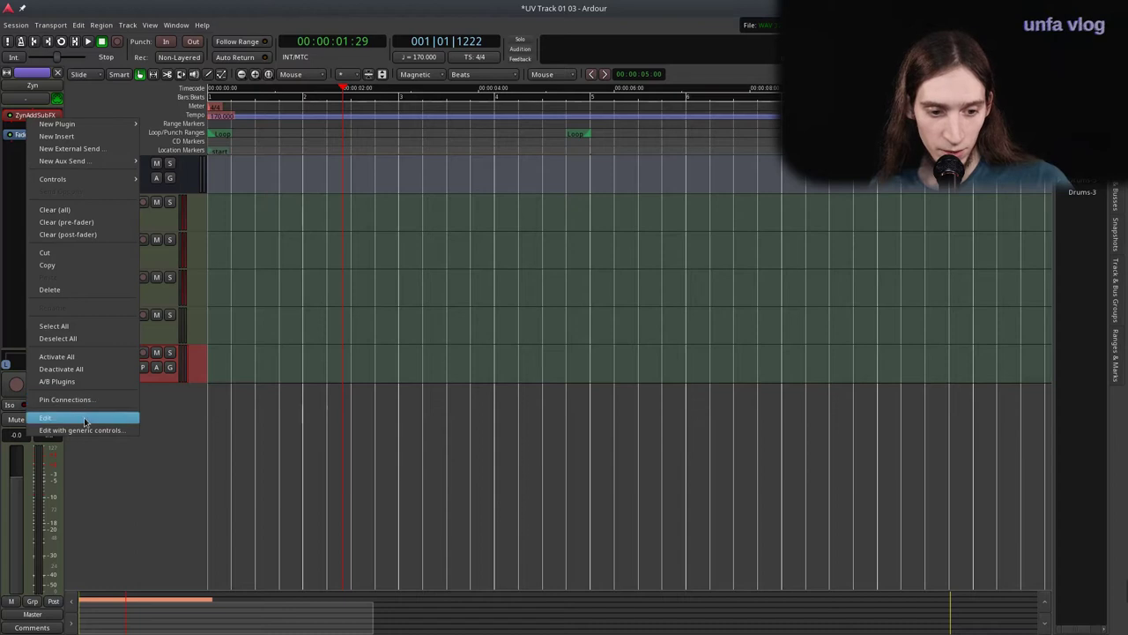
{"action": "left_click", "coordinate": [52, 417]}
{"action": "left_click", "coordinate": [412, 71]}
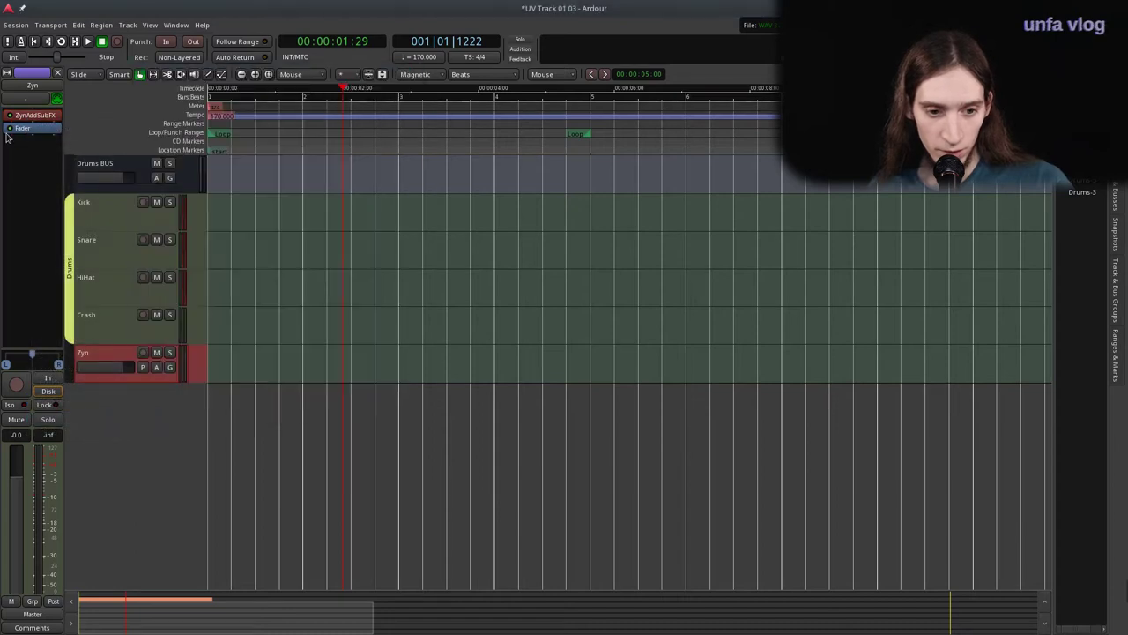
{"action": "right_click", "coordinate": [26, 121]}
{"action": "left_click", "coordinate": [53, 427]}
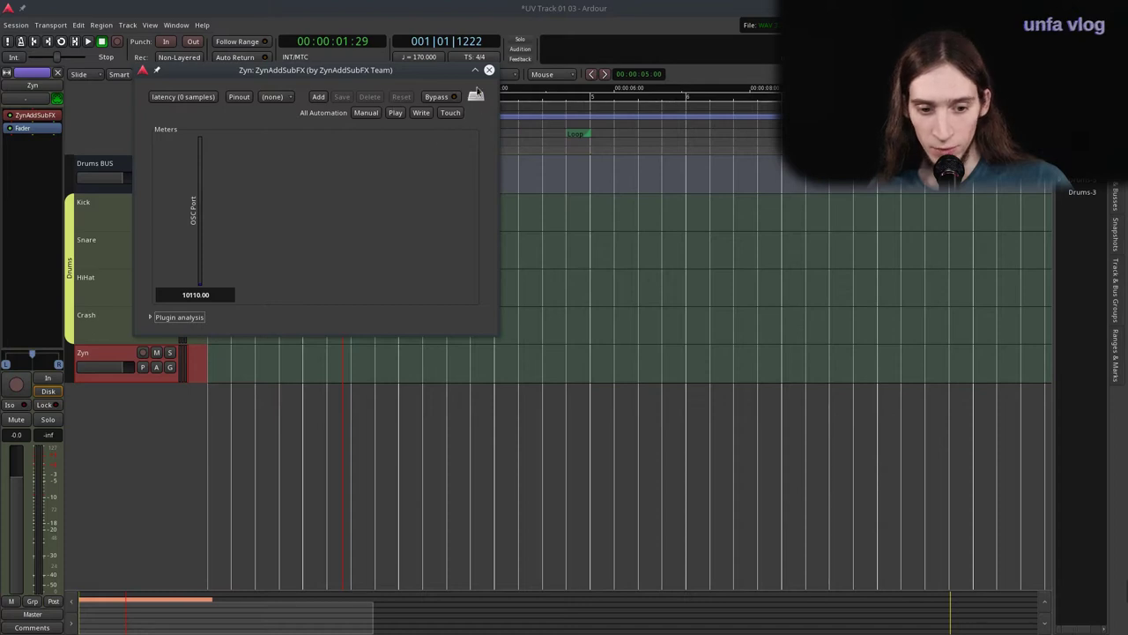
{"action": "left_click", "coordinate": [488, 70]}
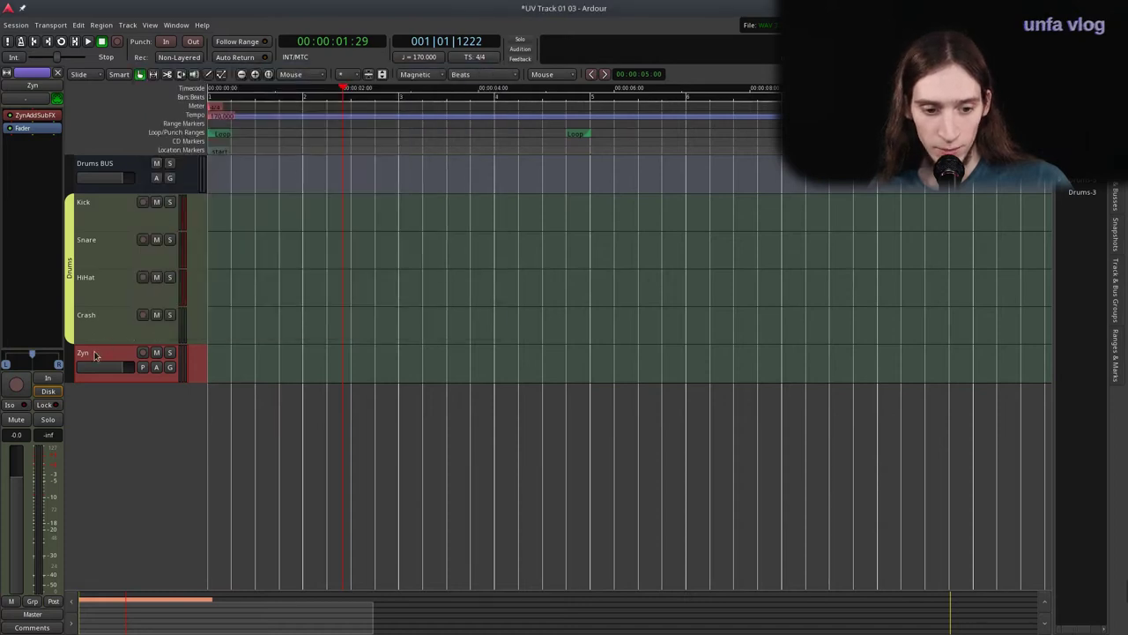
Replace the Zyn track's instrument by deleting it and adding ZynAddSubFX (LV2) from the favorite plugins.
{"action": "right_click", "coordinate": [27, 114]}
{"action": "left_click", "coordinate": [29, 121]}
{"action": "right_click", "coordinate": [38, 114]}
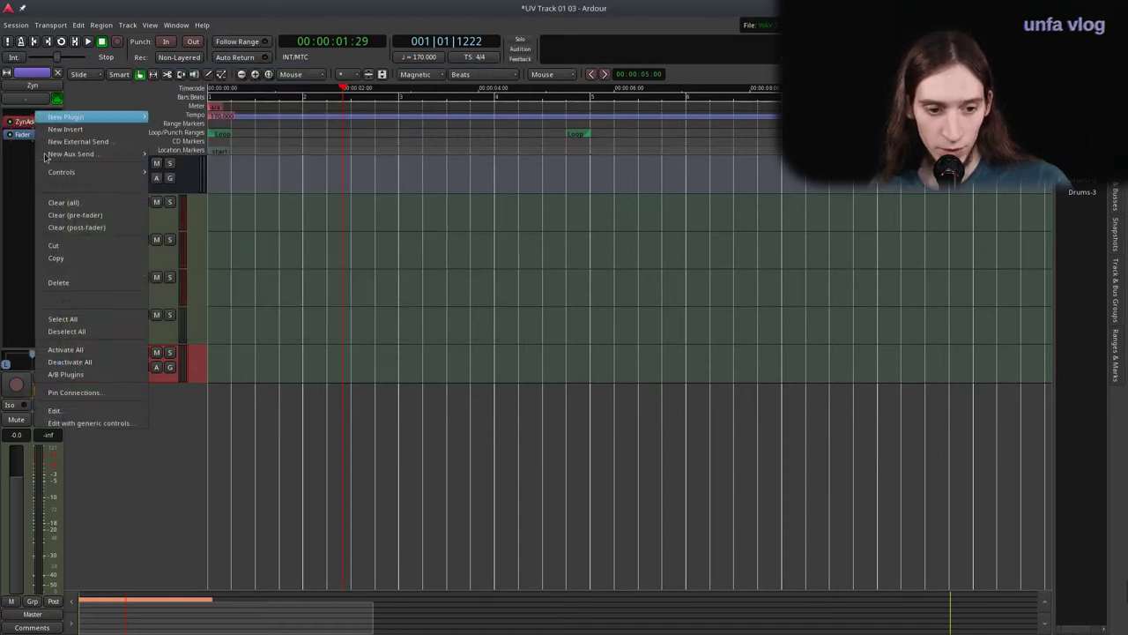
{"action": "left_click", "coordinate": [88, 283]}
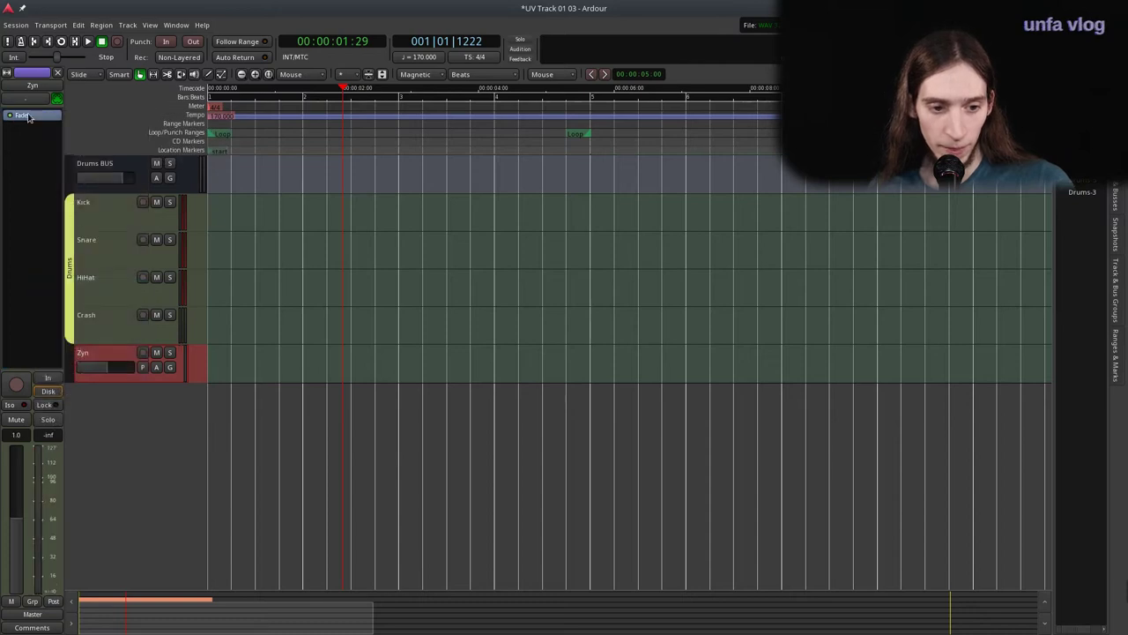
{"action": "right_click", "coordinate": [27, 117]}
{"action": "mouse_move", "coordinate": [62, 119]}
{"action": "mouse_move", "coordinate": [172, 119]}
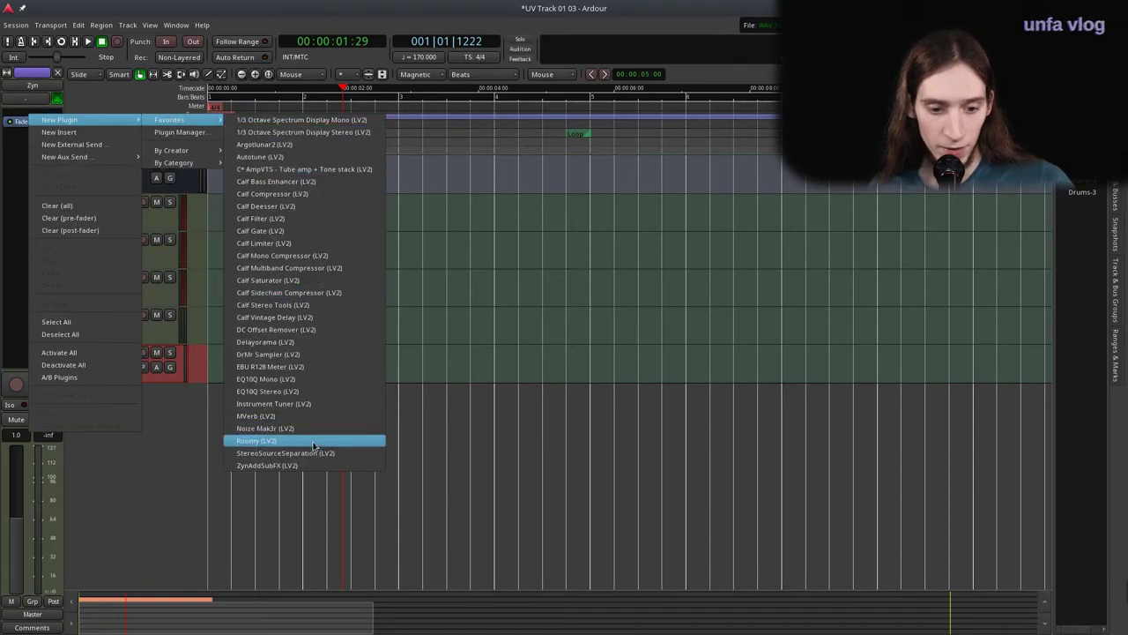
{"action": "left_click", "coordinate": [297, 464]}
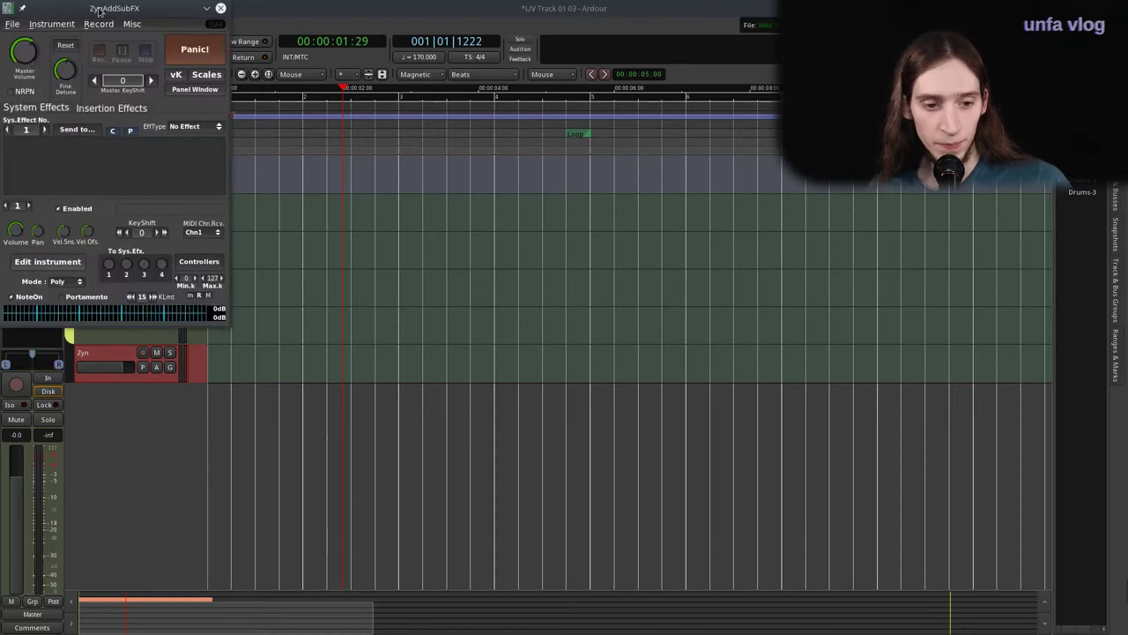
{"action": "left_click_drag", "start_coordinate": [99, 11], "coordinate": [315, 163]}
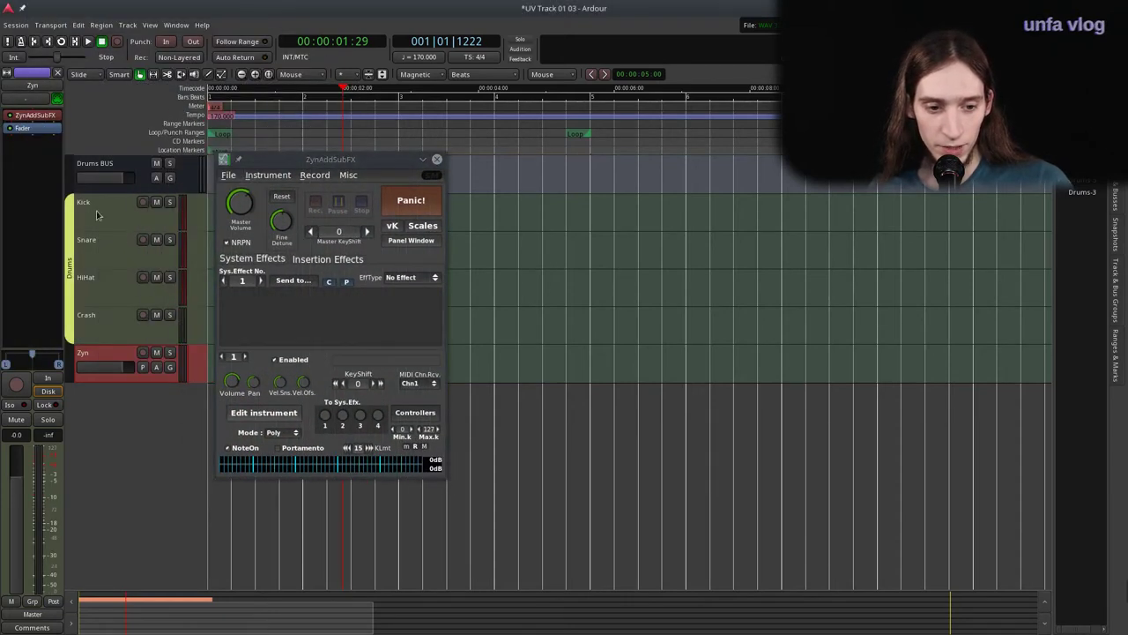
Examine the automatable parameters in the new ZynAddSubFX plugin's generic controls and close the window.
{"action": "right_click", "coordinate": [39, 117]}
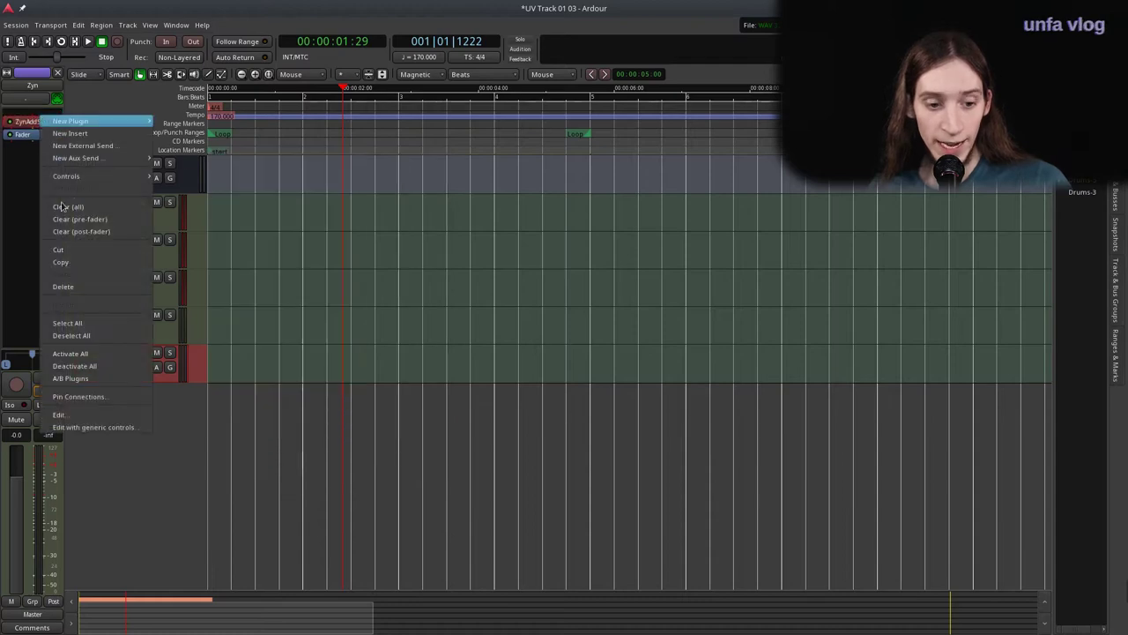
{"action": "left_click", "coordinate": [89, 427]}
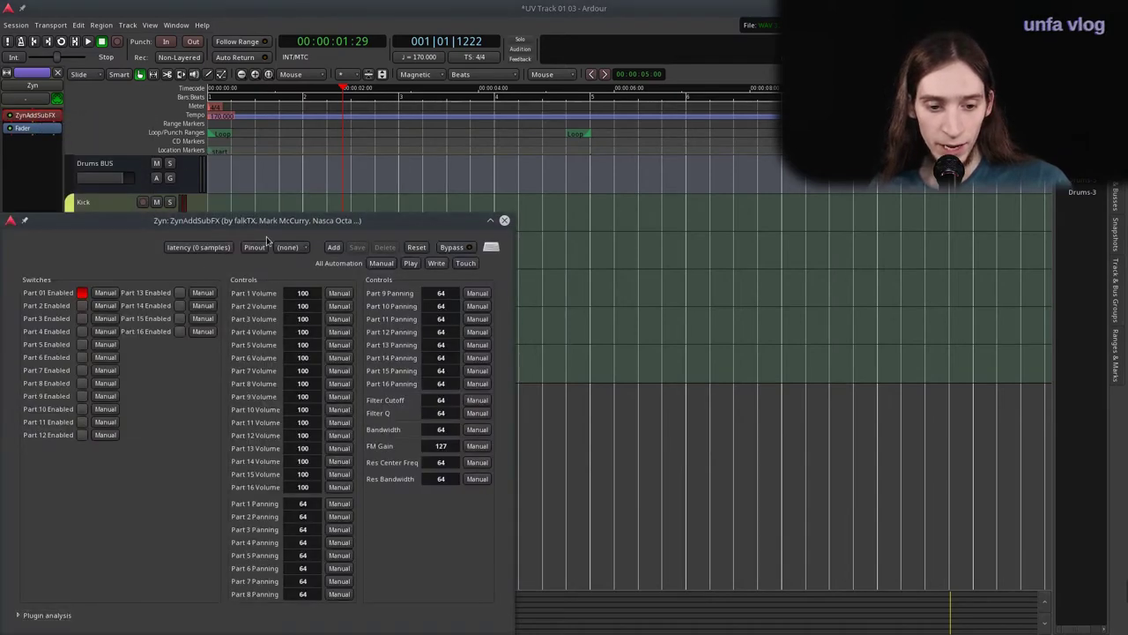
{"action": "left_click_drag", "start_coordinate": [404, 235], "coordinate": [364, 151]}
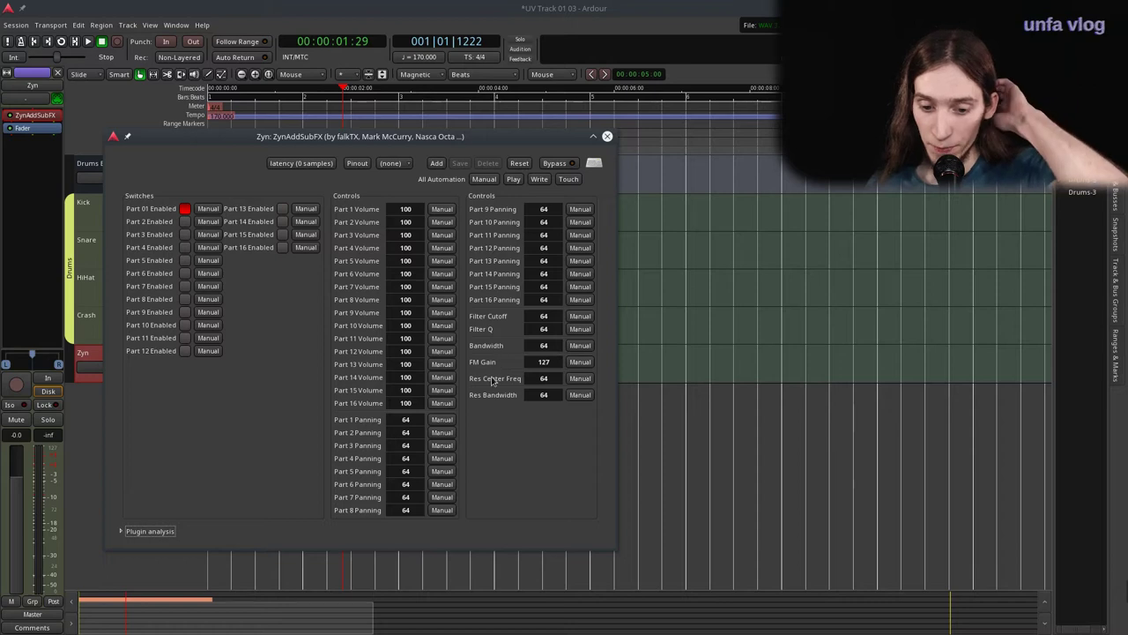
{"action": "left_click", "coordinate": [607, 138]}
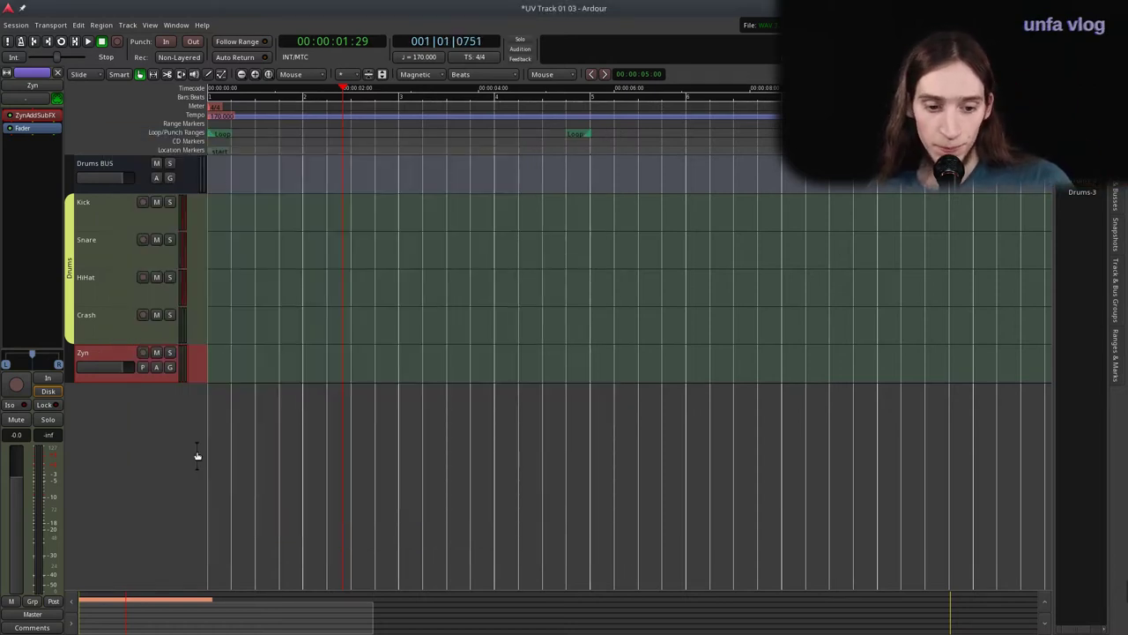
Enlarge the Zyn track's height so its piano keyboard and note lanes are displayed.
{"action": "left_click_drag", "start_coordinate": [129, 380], "coordinate": [127, 431]}
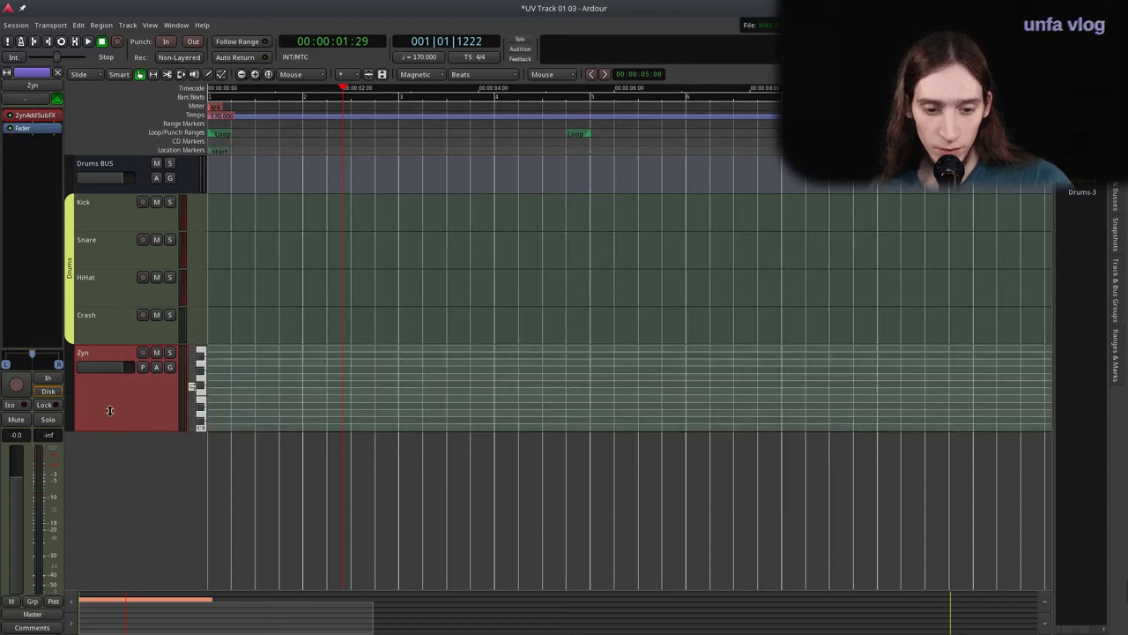
{"action": "scroll", "coordinate": [308, 326], "scroll_direction": "up", "scroll_amount": 3}
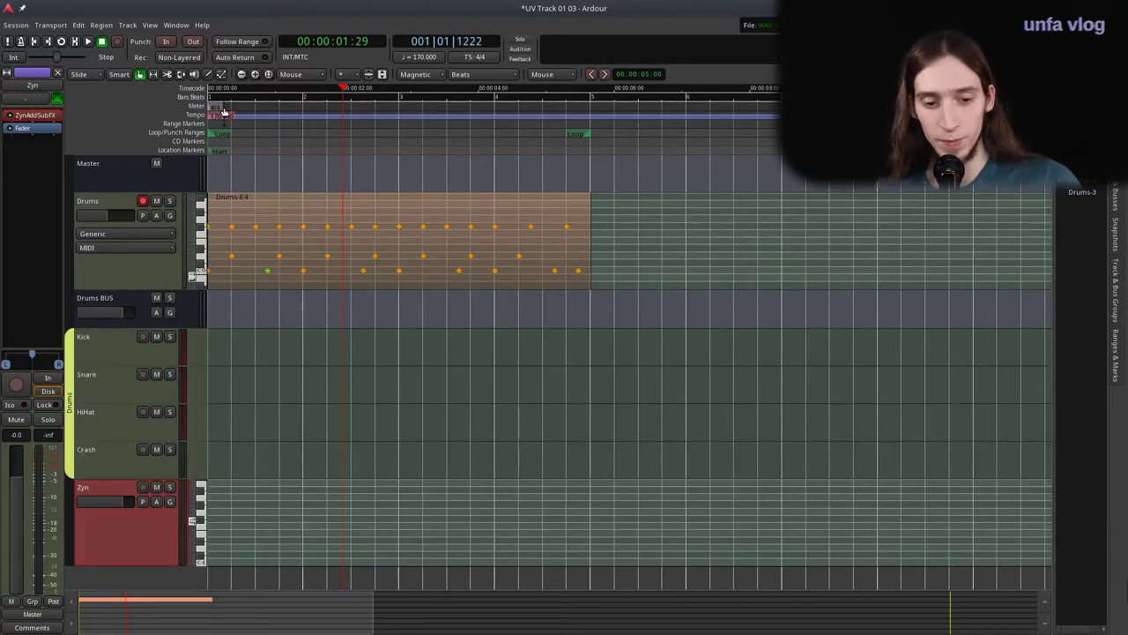
Audition the drum loop, record-arm the Zyn track and connect its MIDI input to Oxygen 49 MIDI 1.
{"action": "key", "text": "space"}
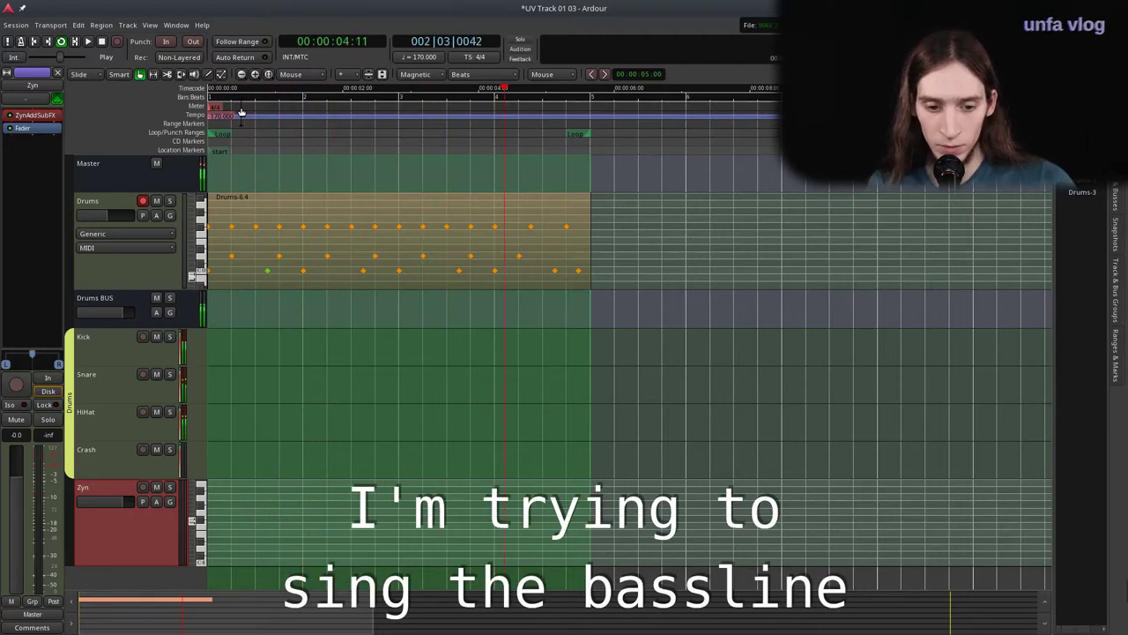
{"action": "key", "text": "space"}
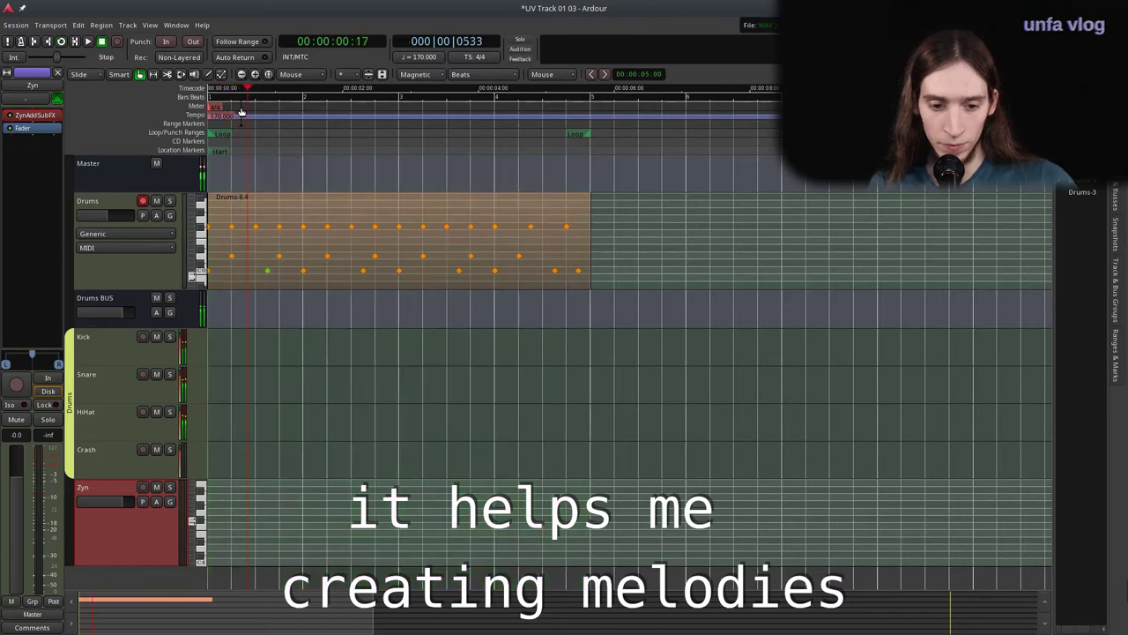
{"action": "key", "text": "shift+b"}
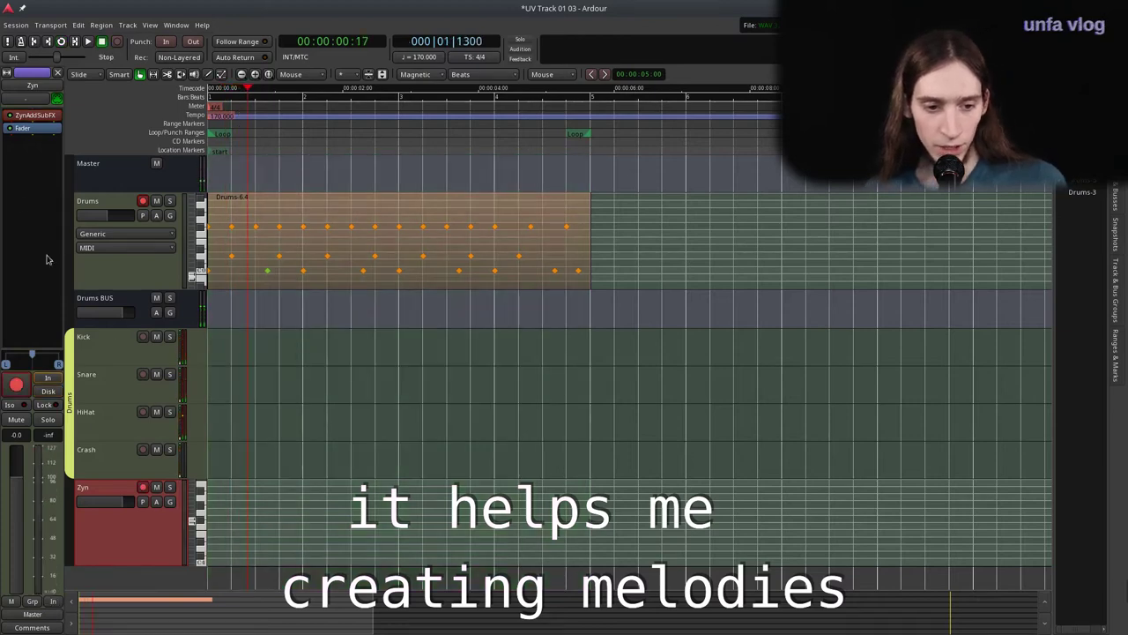
{"action": "left_click", "coordinate": [48, 101]}
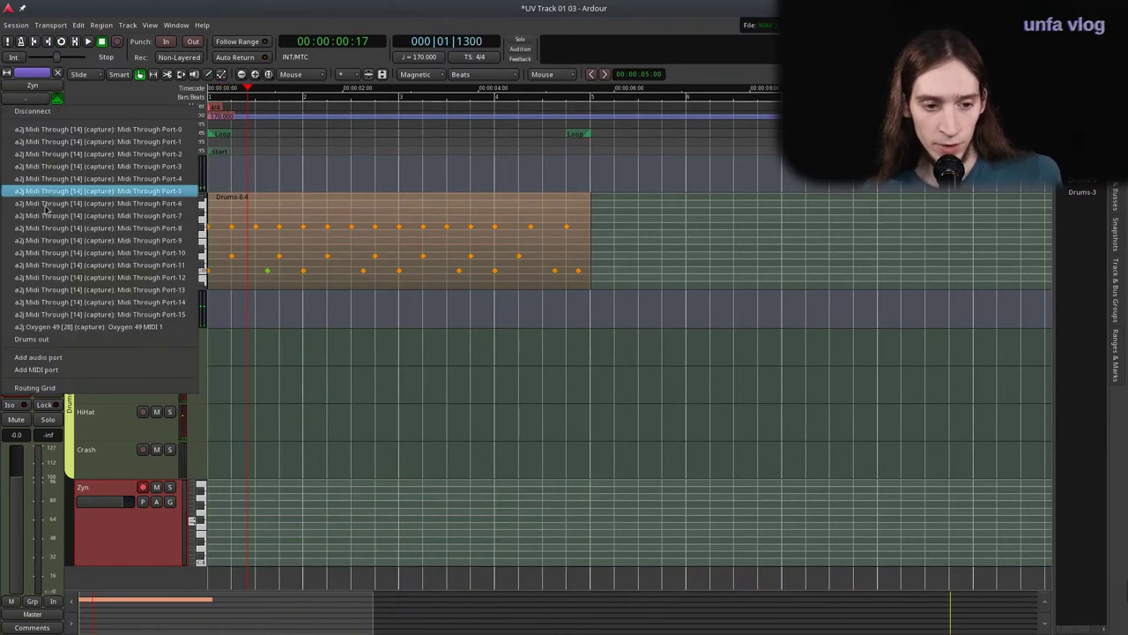
{"action": "left_click", "coordinate": [48, 330]}
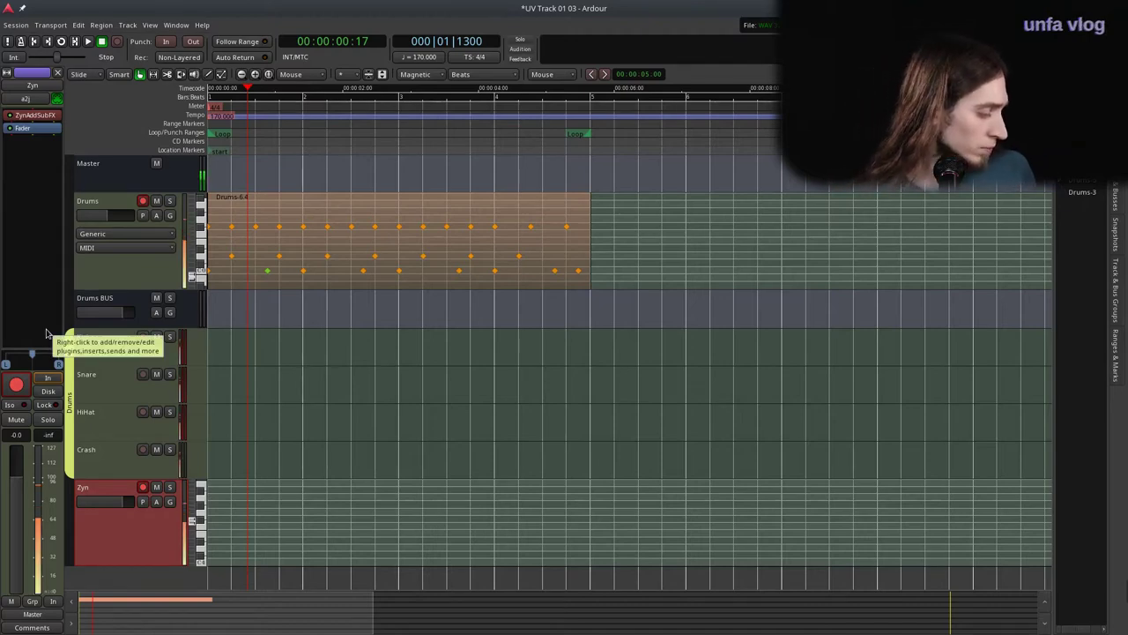
{"action": "left_click", "coordinate": [449, 141]}
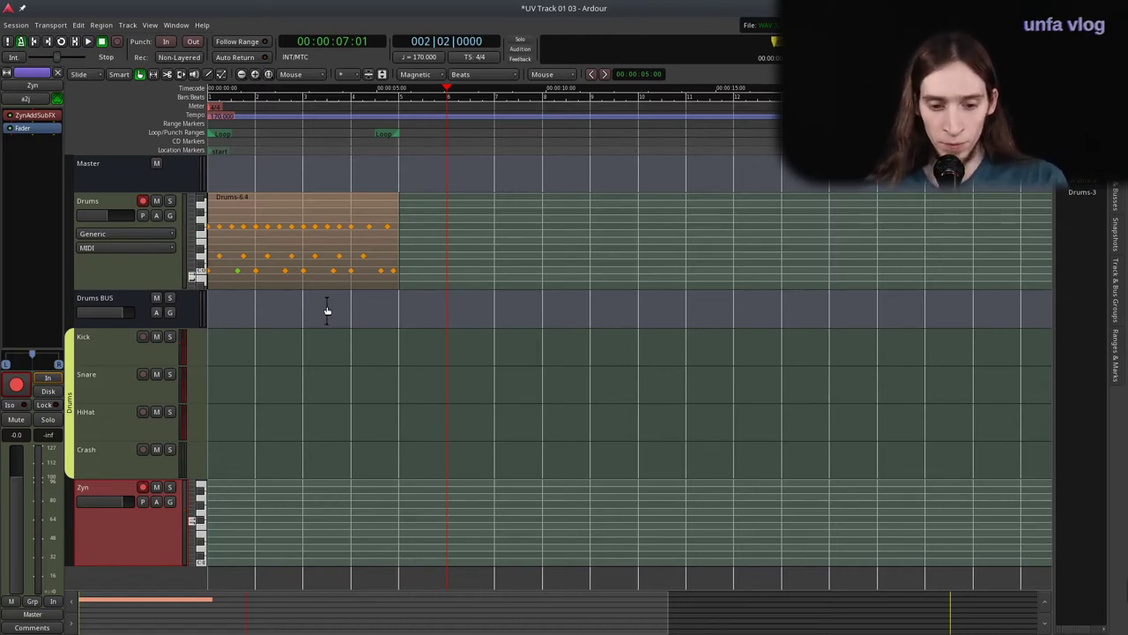
{"action": "key", "text": "shift+r"}
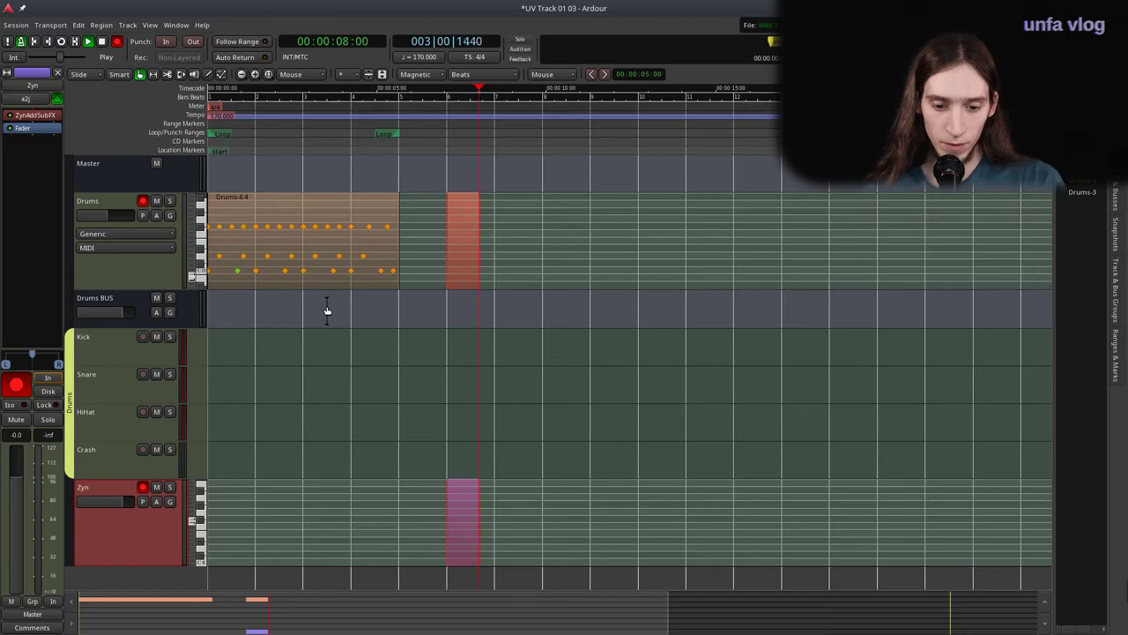
{"action": "key", "text": "space"}
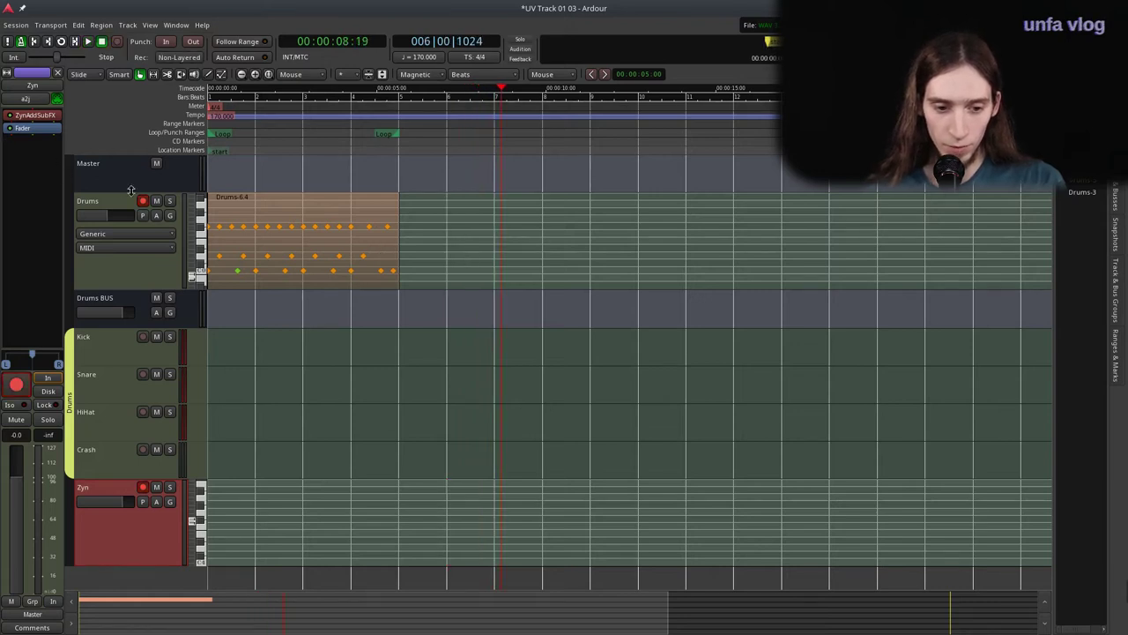
Disarm recording on the Drums and Zyn tracks and rename the Zyn track as Bass.
{"action": "left_click", "coordinate": [144, 202]}
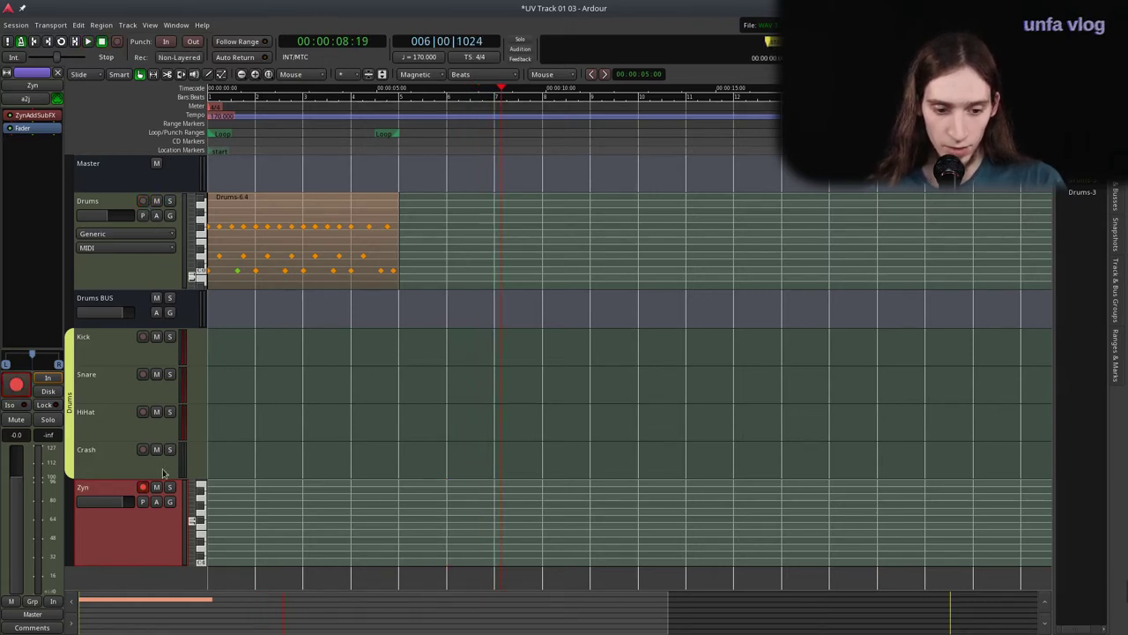
{"action": "left_click", "coordinate": [142, 486]}
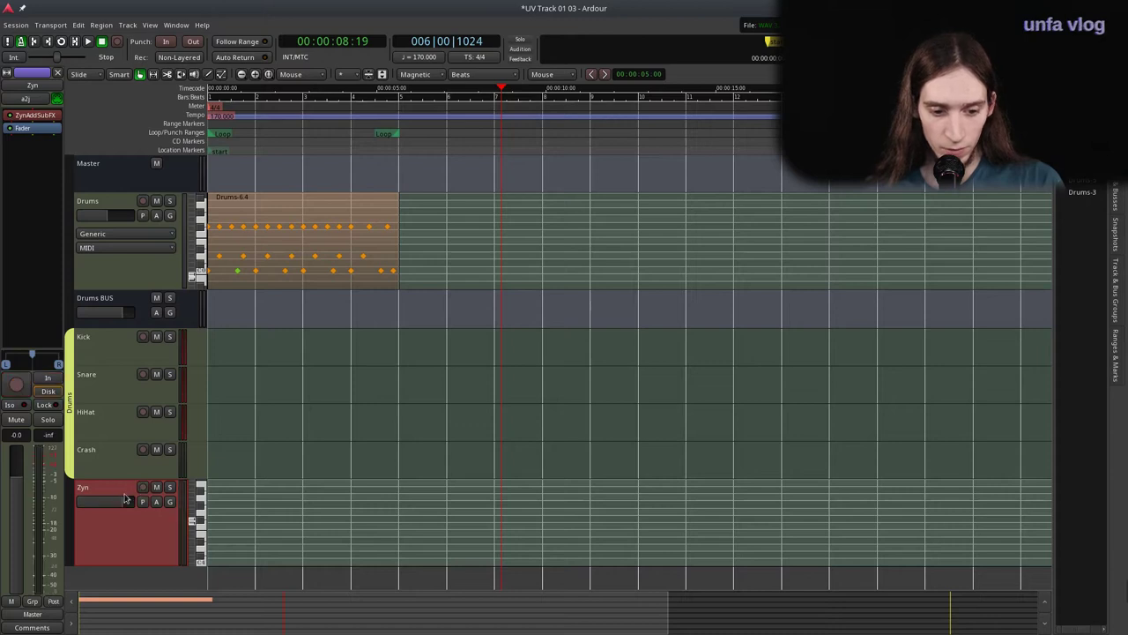
{"action": "double_click", "coordinate": [103, 490]}
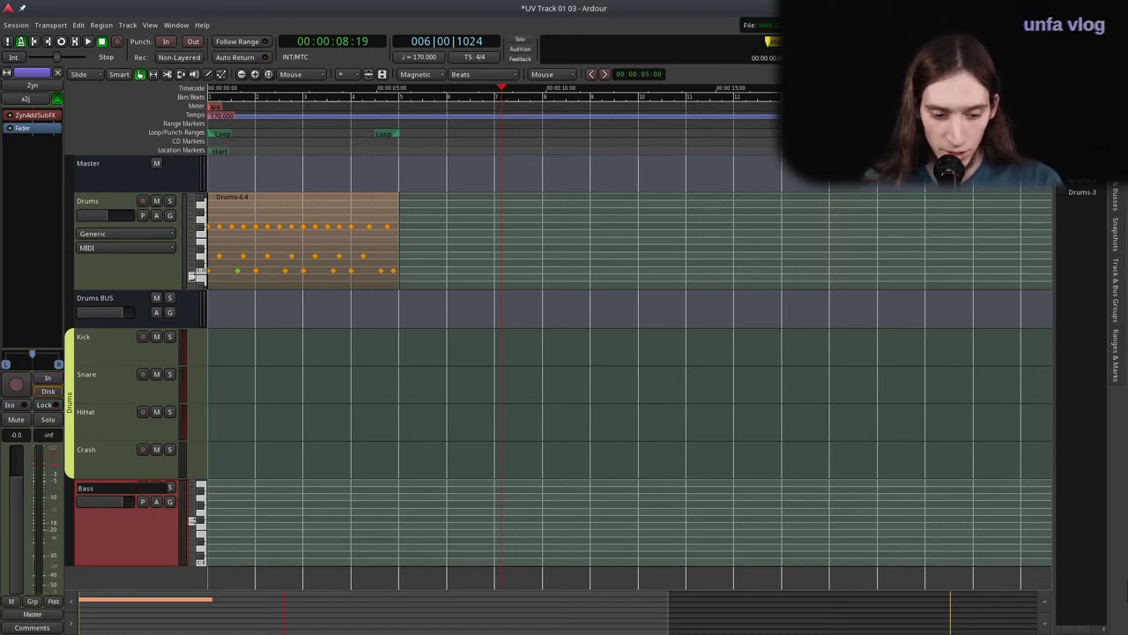
{"action": "type", "text": "Bass"}
{"action": "key", "text": "Return"}
Record-arm the Bass track and record a long MIDI bassline take from about bar 7 to bar 32.
{"action": "left_click", "coordinate": [142, 486]}
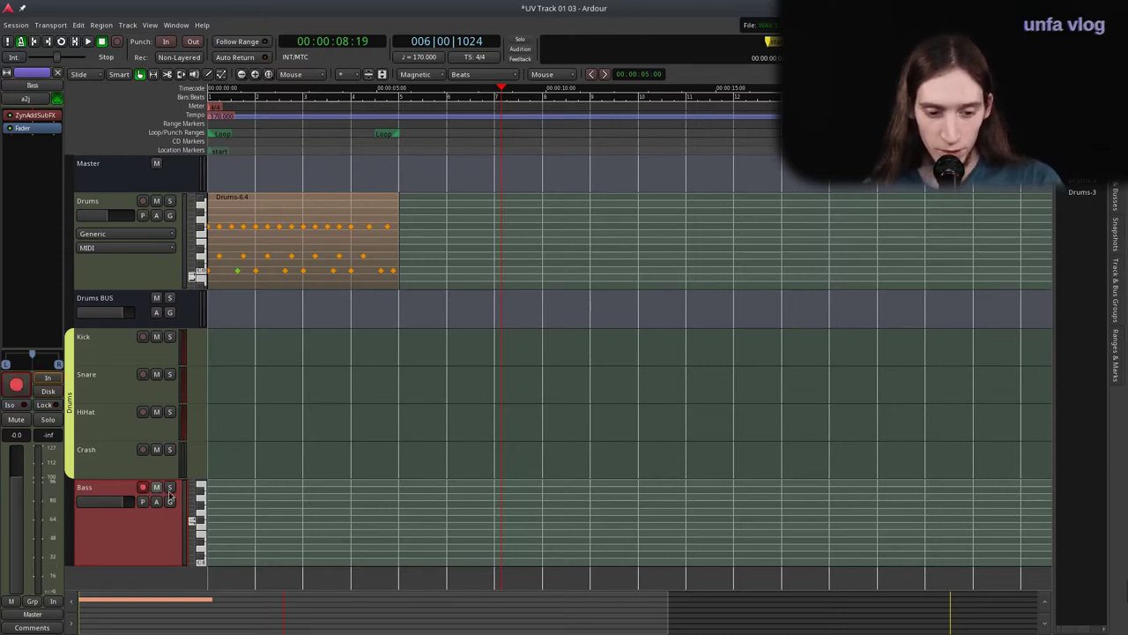
{"action": "key", "text": "shift+space"}
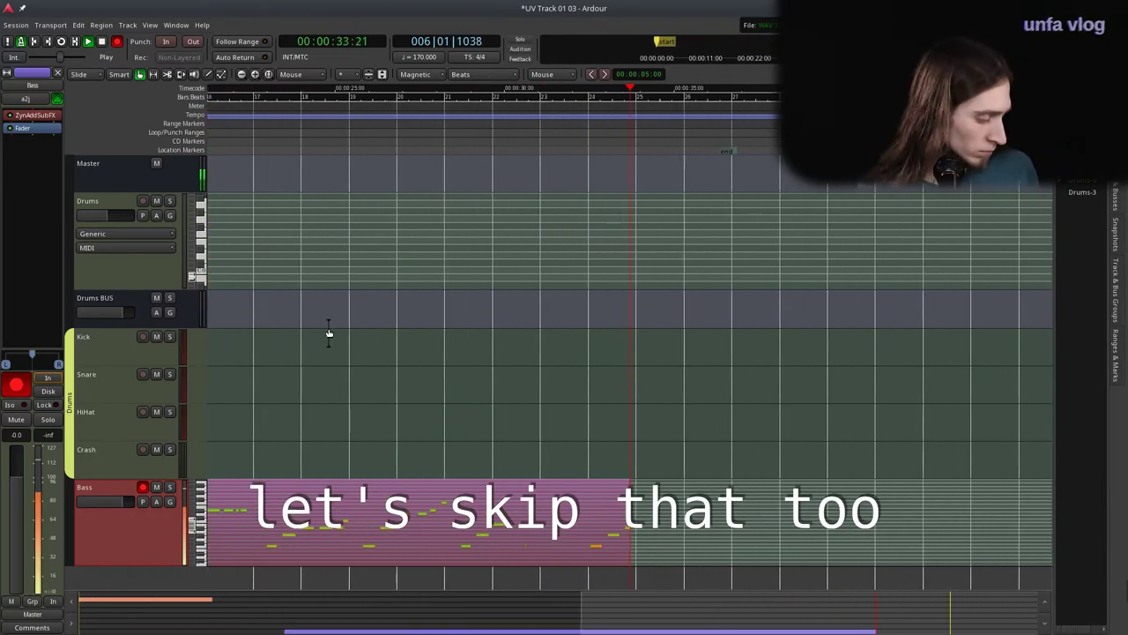
{"action": "key", "text": "space"}
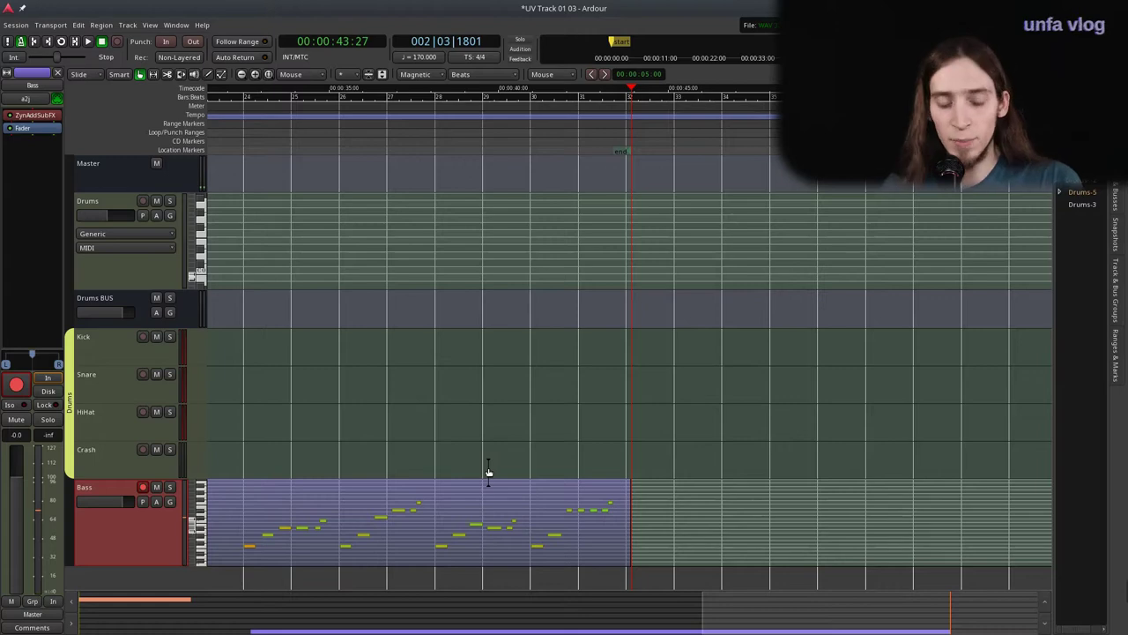
Play back the last phrases of the recorded bass take from between bars 23 and 24.
{"action": "scroll", "coordinate": [551, 458], "scroll_direction": "left", "scroll_amount": 6}
{"action": "scroll", "coordinate": [564, 455], "scroll_direction": "down", "scroll_amount": 1}
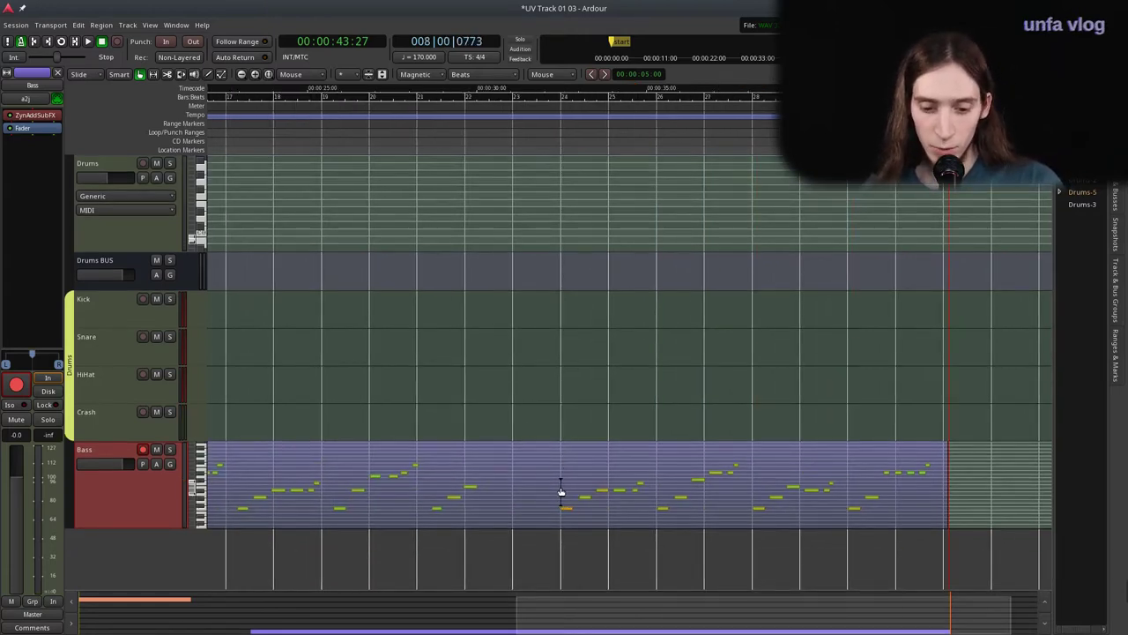
{"action": "left_click", "coordinate": [541, 139]}
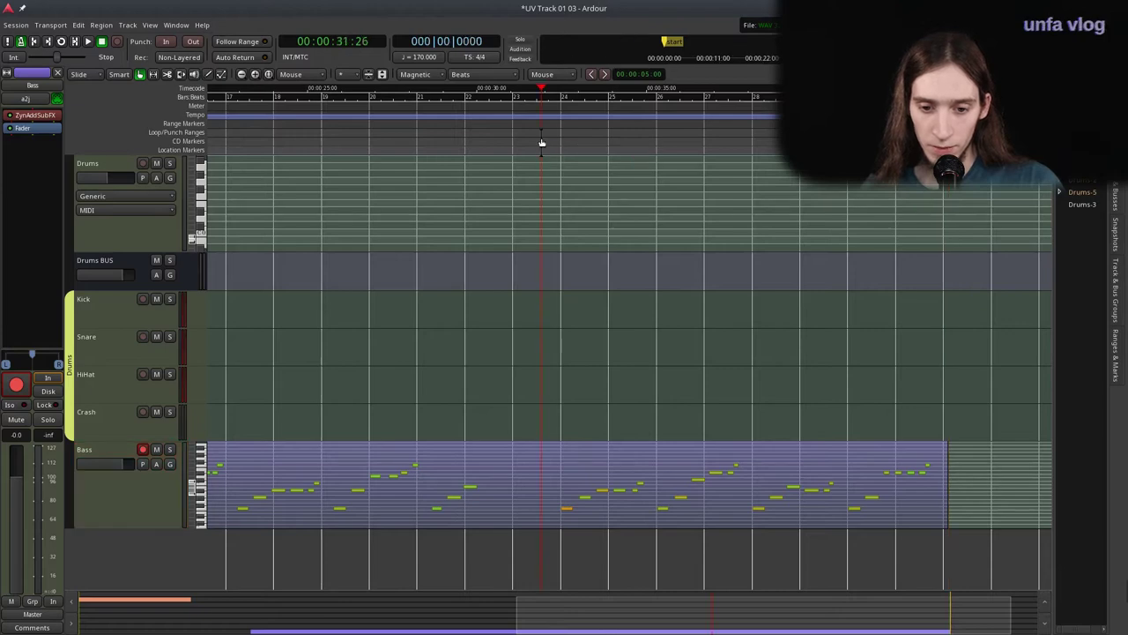
{"action": "key", "text": "space"}
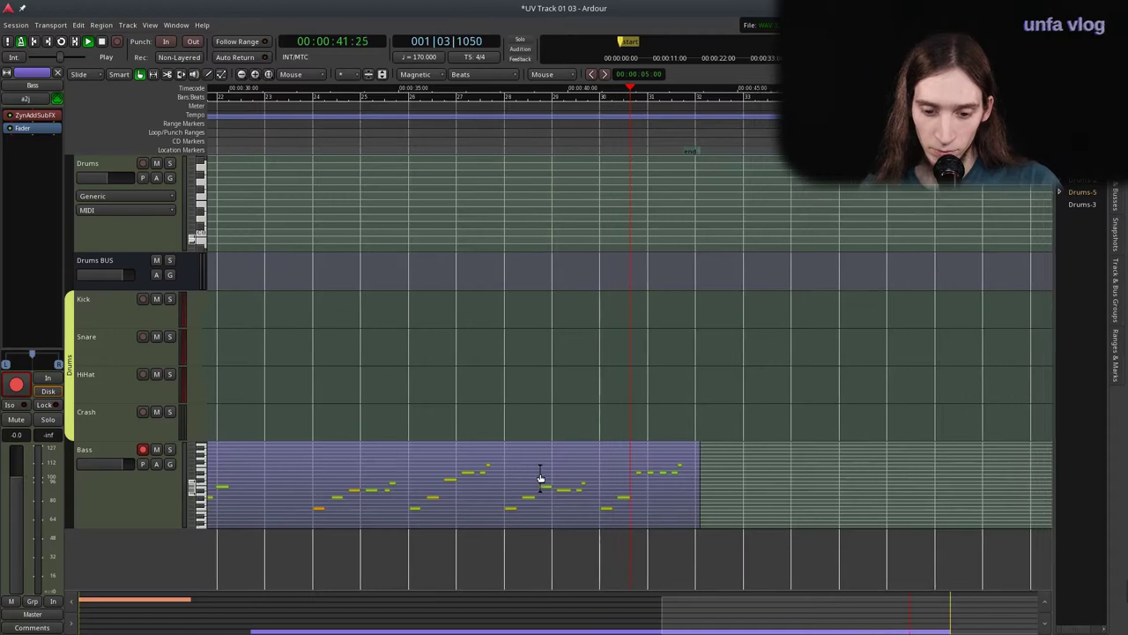
{"action": "key", "text": "minus"}
{"action": "key", "text": "minus"}
{"action": "key", "text": "space"}
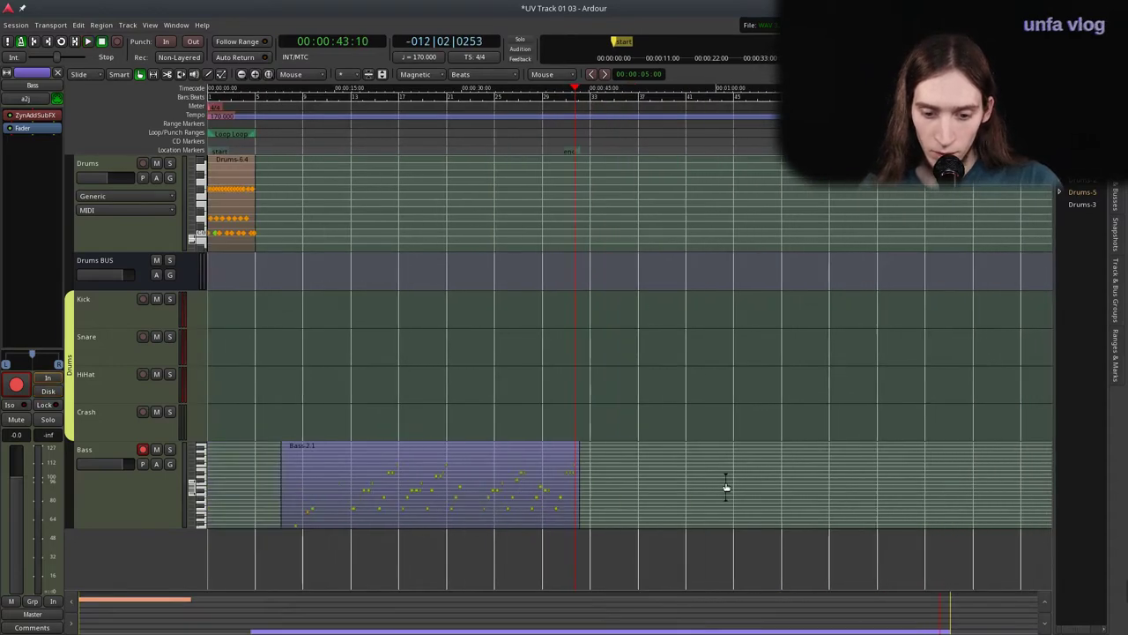
Play back the bass take from bar 13 and split its region at about bar 21.
{"action": "key", "text": "equal"}
{"action": "key", "text": "equal"}
{"action": "scroll", "coordinate": [459, 519], "scroll_direction": "left", "scroll_amount": 4}
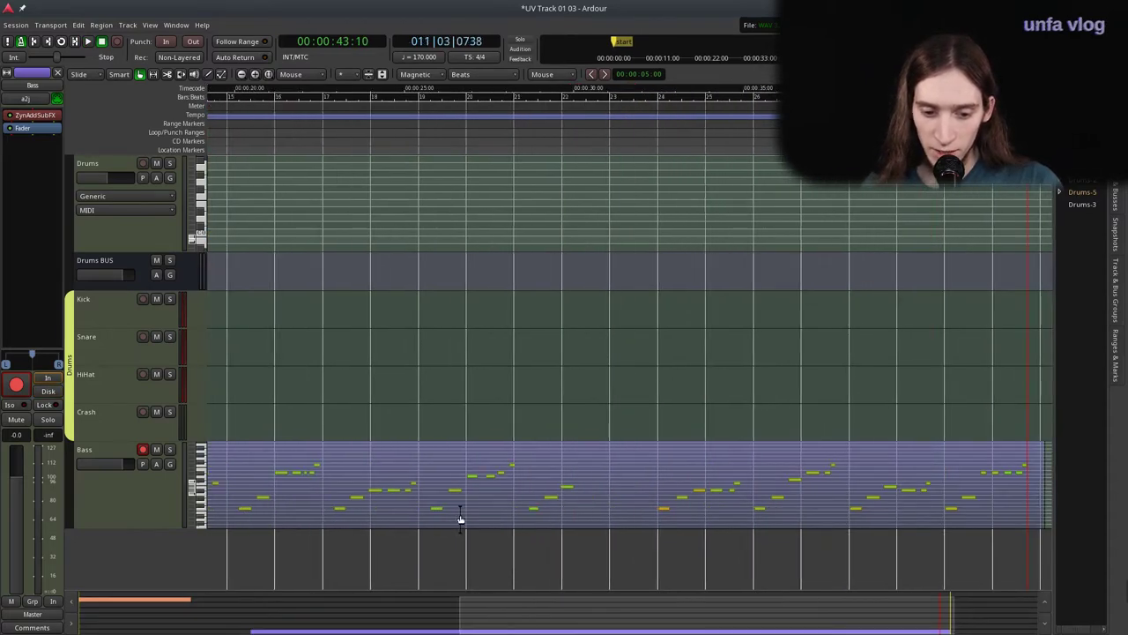
{"action": "scroll", "coordinate": [459, 518], "scroll_direction": "left", "scroll_amount": 4}
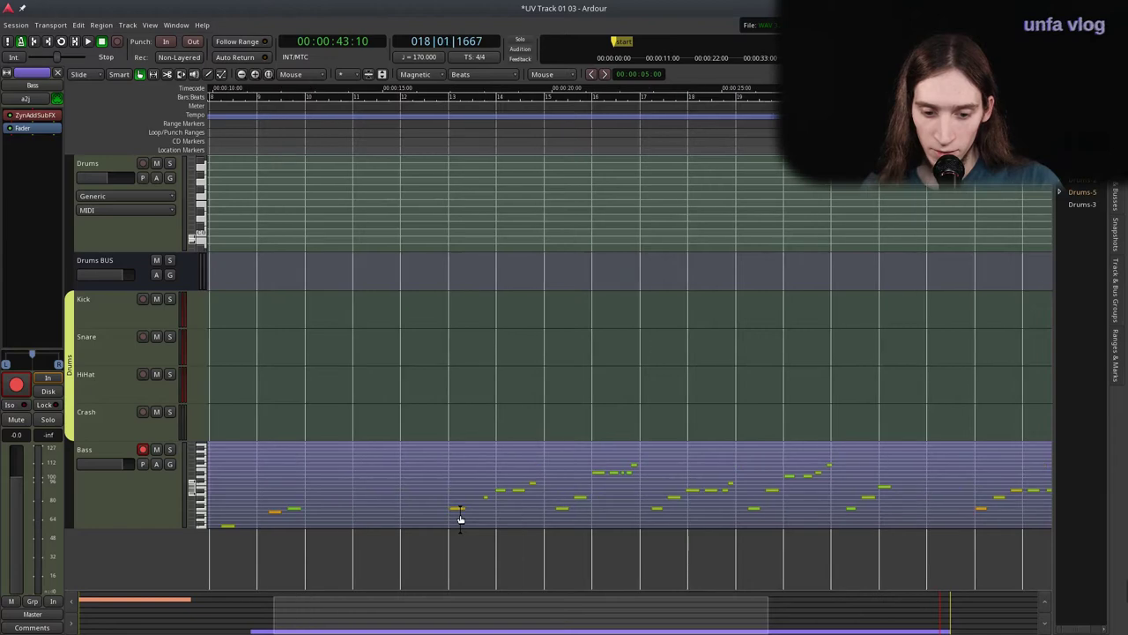
{"action": "left_click", "coordinate": [450, 132]}
{"action": "key", "text": "space"}
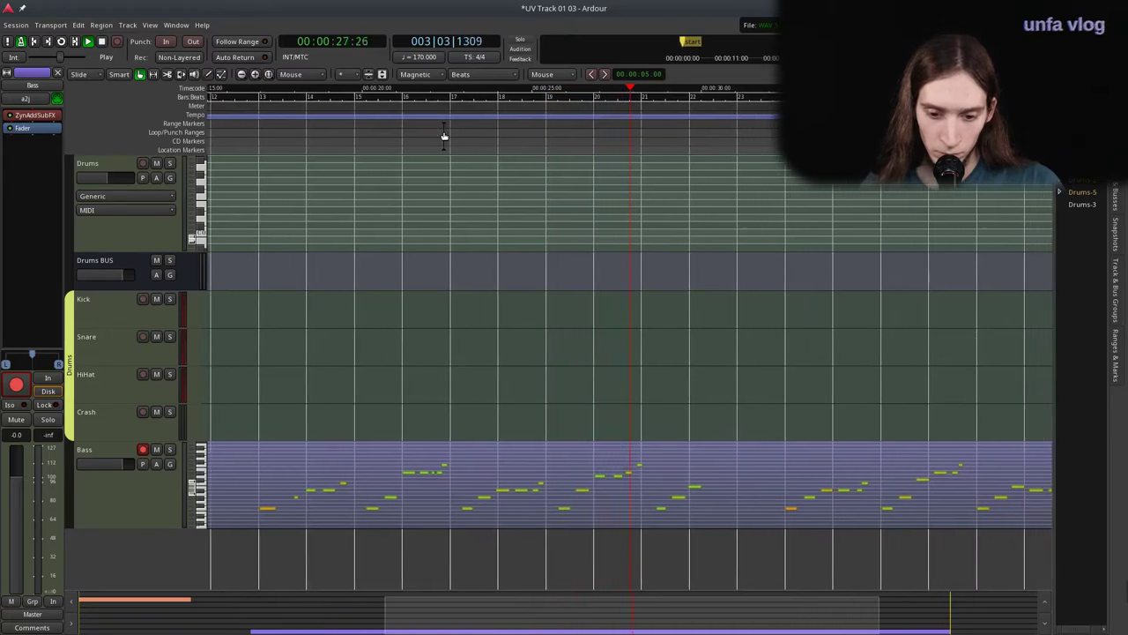
{"action": "key", "text": "space"}
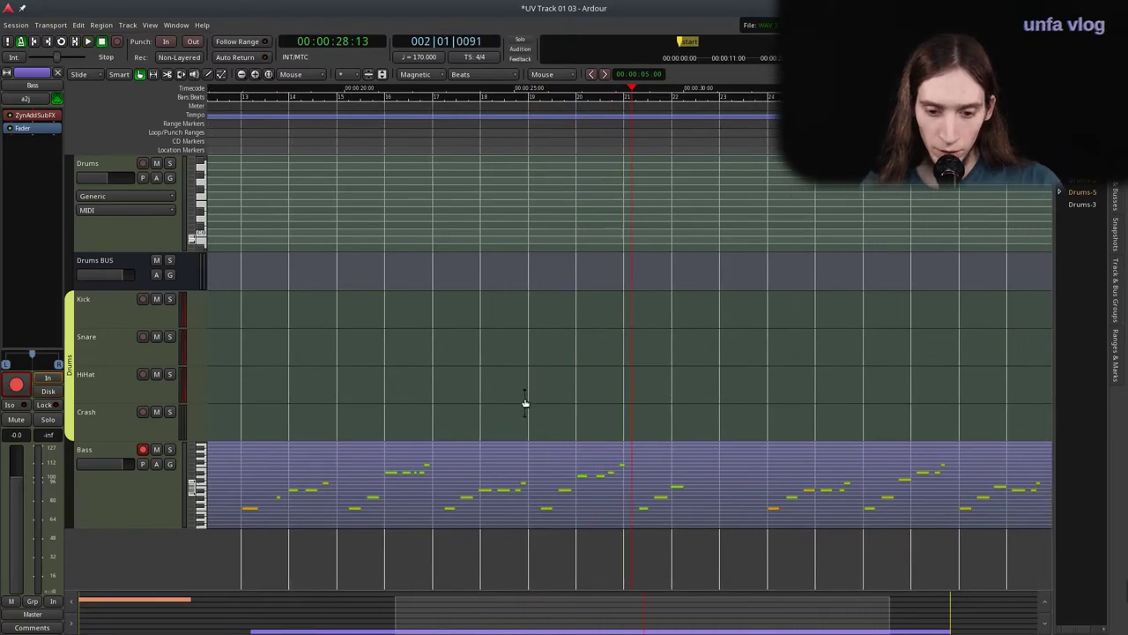
{"action": "left_click", "coordinate": [631, 477]}
{"action": "left_click", "coordinate": [617, 475]}
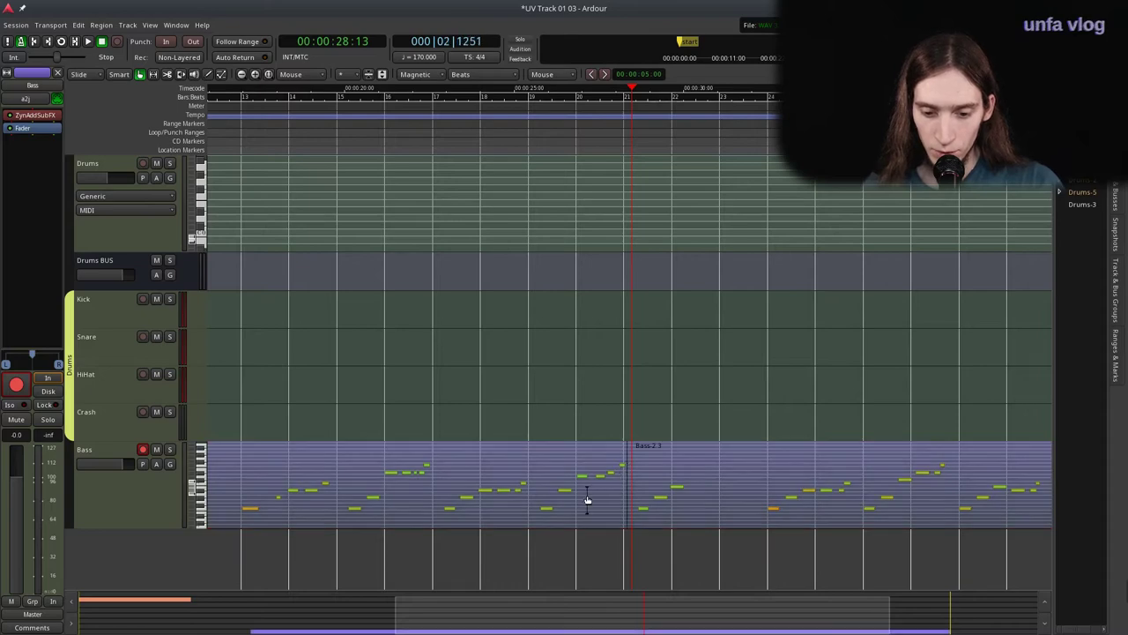
Play back the bass phrases before the split, once from about bar 19 and once from about bar 17.
{"action": "left_click", "coordinate": [548, 496]}
{"action": "left_click", "coordinate": [536, 134]}
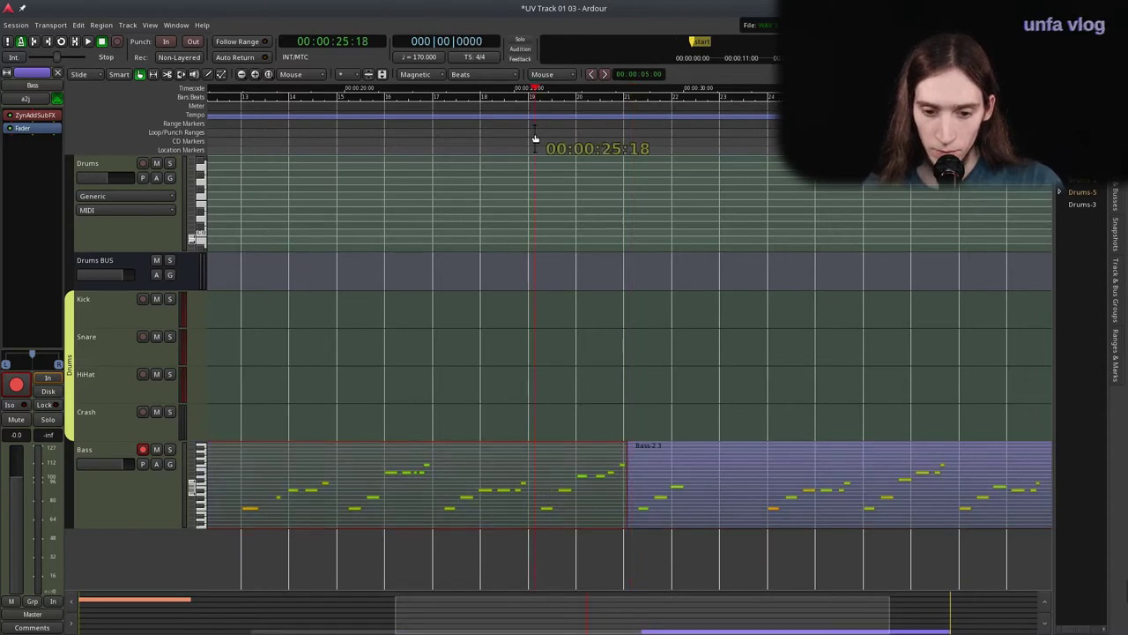
{"action": "key", "text": "space"}
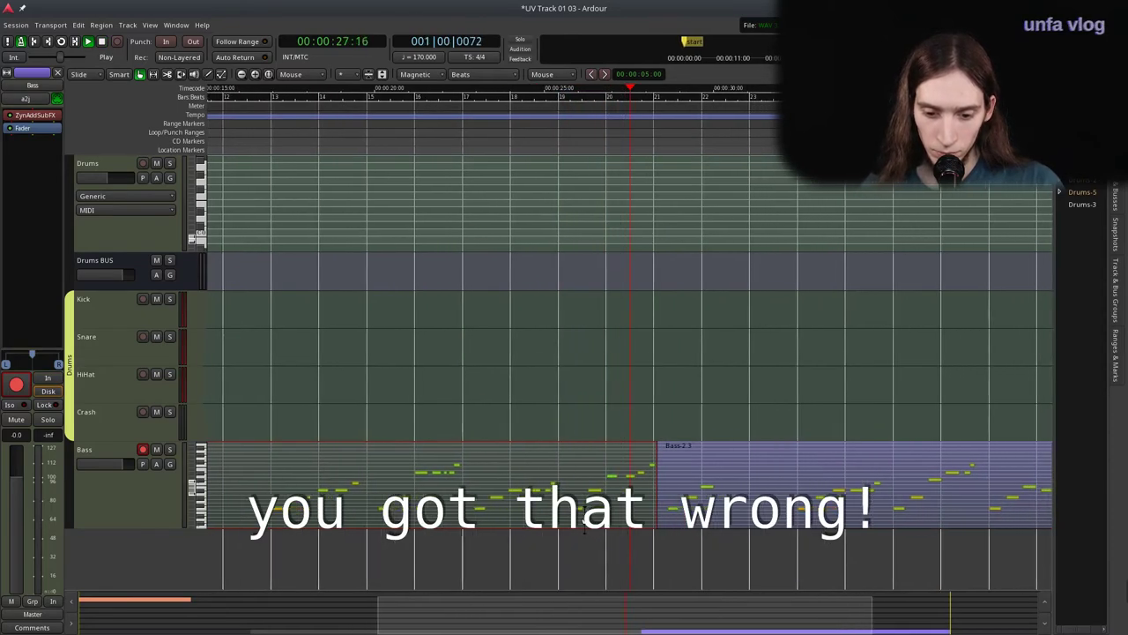
{"action": "key", "text": "space"}
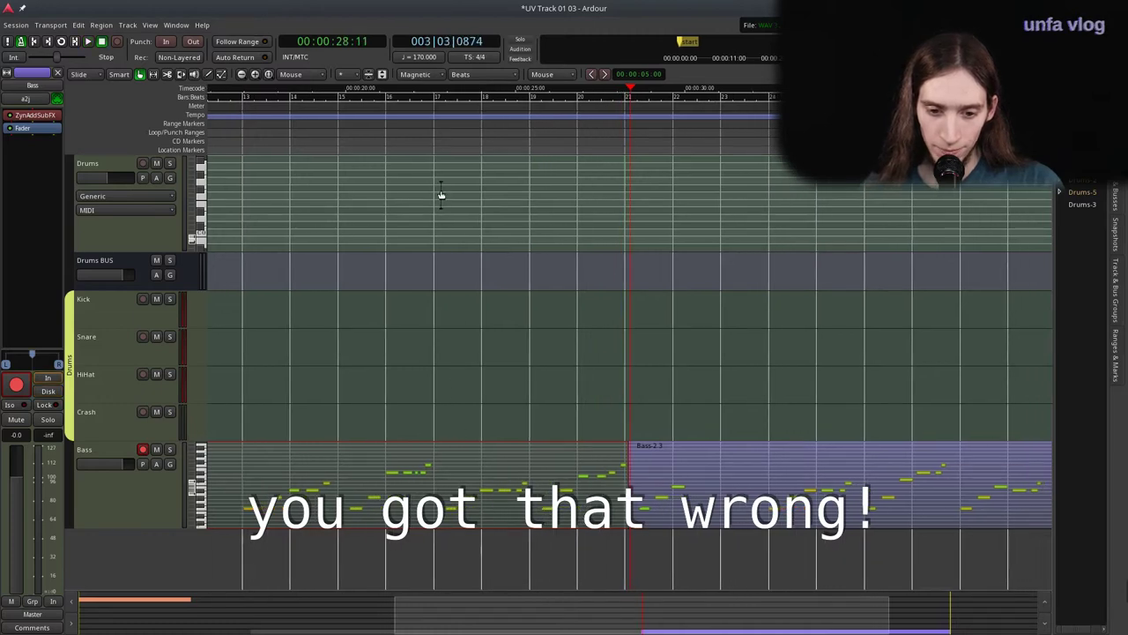
{"action": "left_click", "coordinate": [440, 152]}
{"action": "key", "text": "space"}
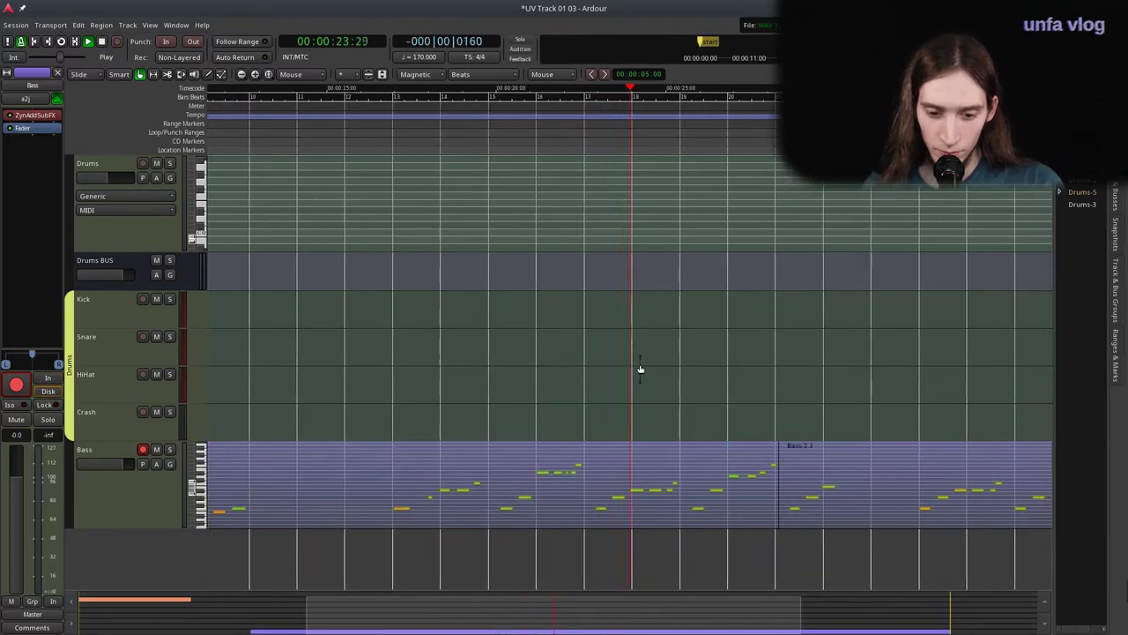
{"action": "key", "text": "space"}
Split the earlier Bass region at about bar 17 and delete the part before the cut.
{"action": "left_click", "coordinate": [540, 492]}
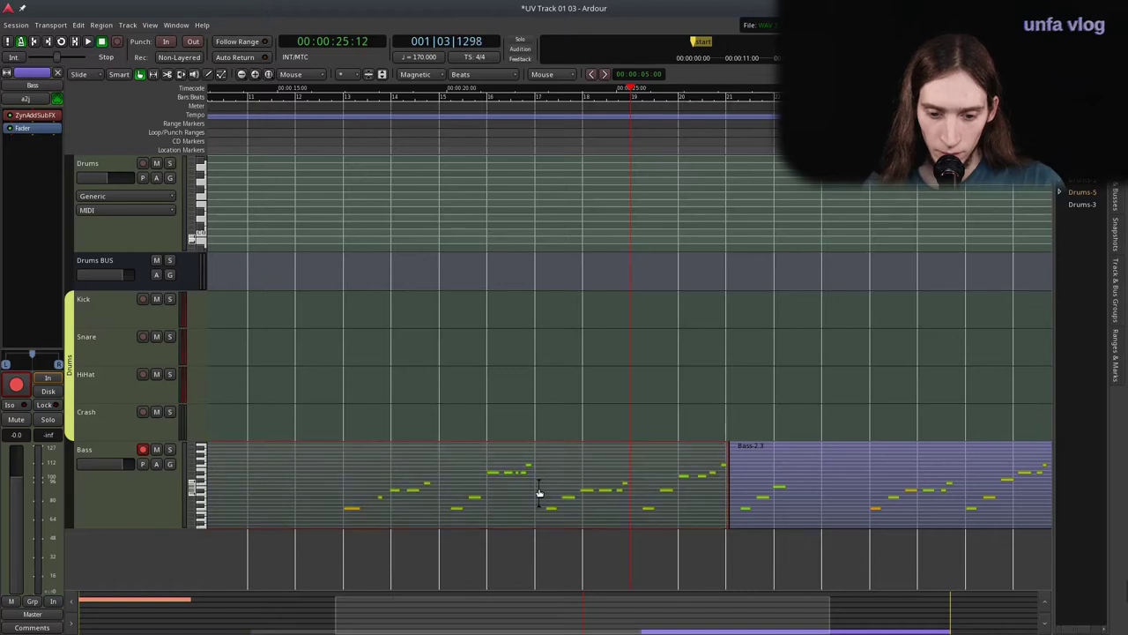
{"action": "key", "text": "s"}
{"action": "left_click", "coordinate": [530, 492]}
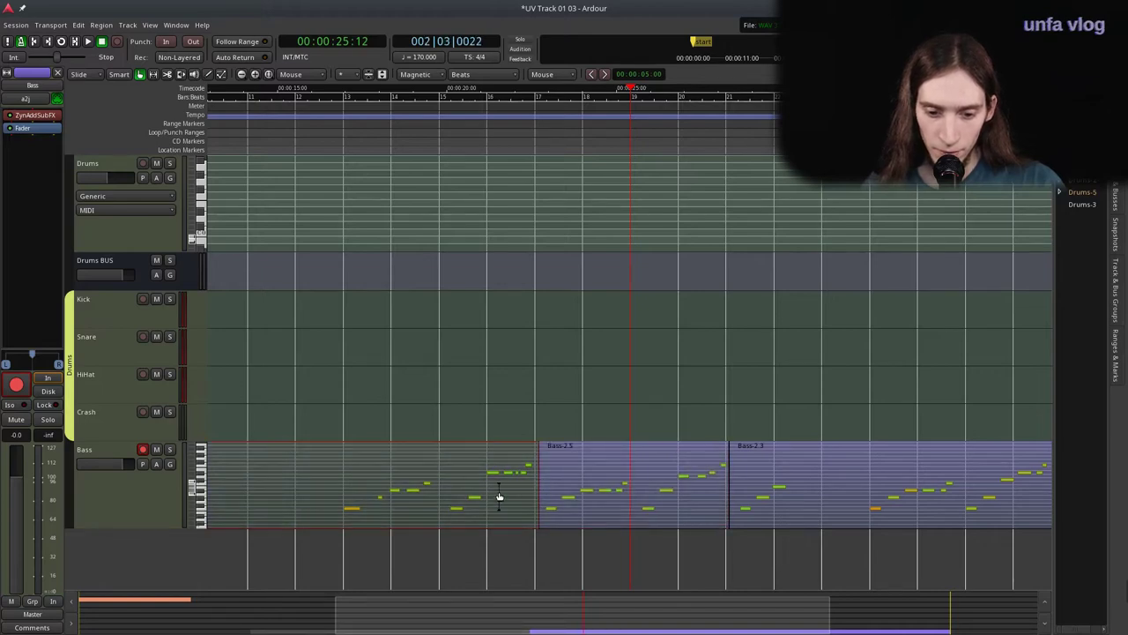
{"action": "key", "text": "minus"}
{"action": "key", "text": "Delete"}
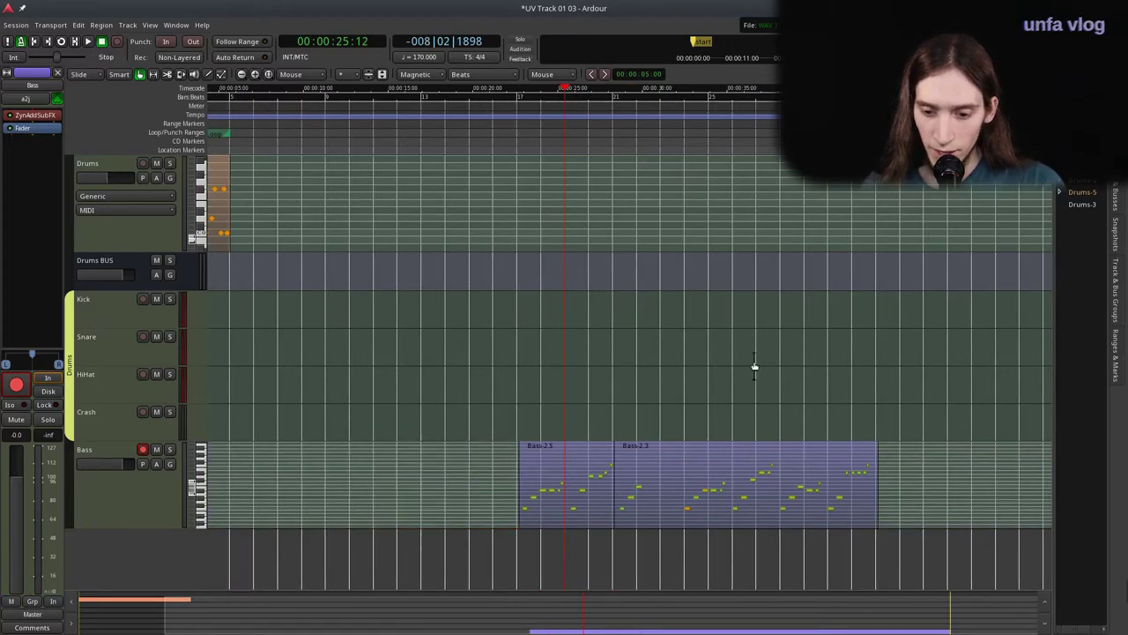
Split the last Bass region at bar 24 and delete the piece between bars 21 and 24.
{"action": "left_click_drag", "start_coordinate": [703, 117], "coordinate": [685, 126]}
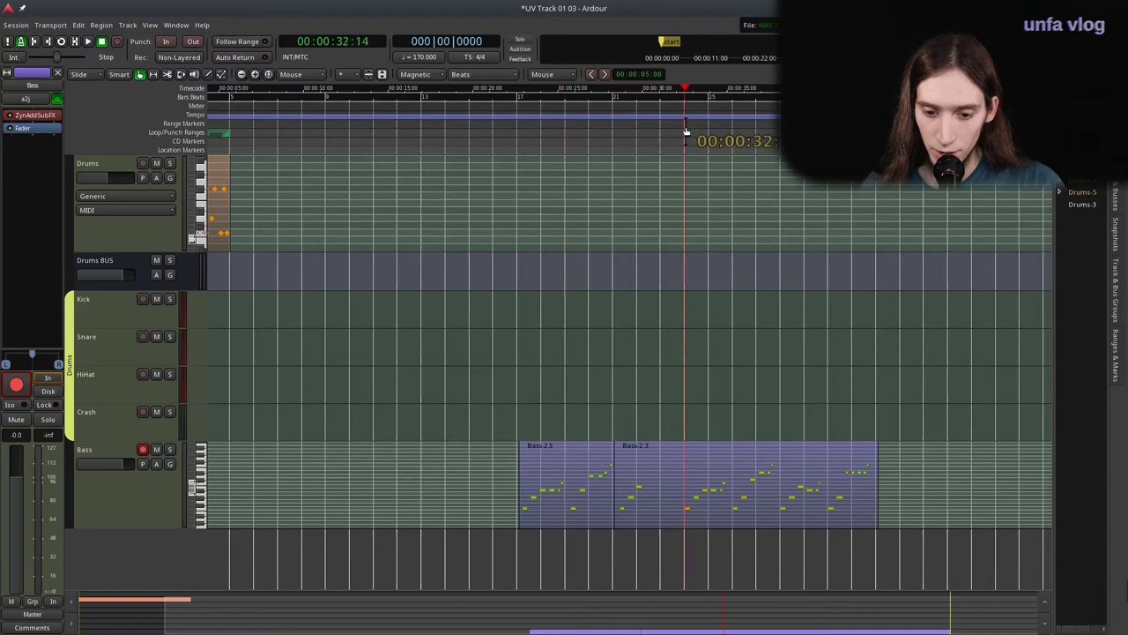
{"action": "left_click", "coordinate": [685, 492], "text": "ctrl"}
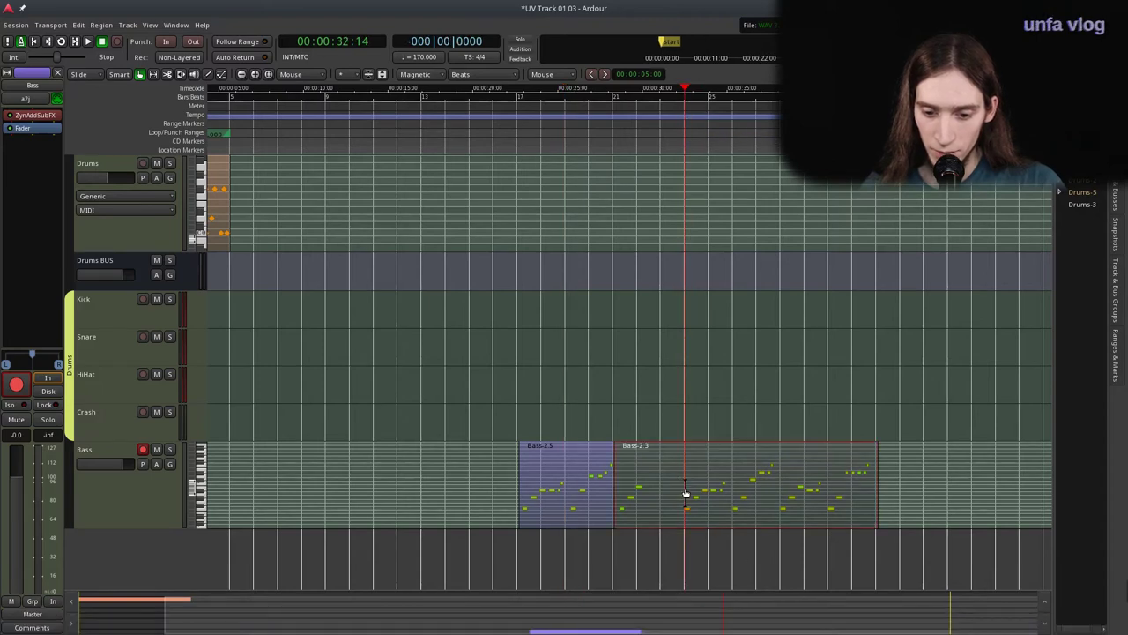
{"action": "left_click", "coordinate": [683, 491], "text": "ctrl"}
{"action": "key", "text": "s"}
{"action": "key", "text": "Delete"}
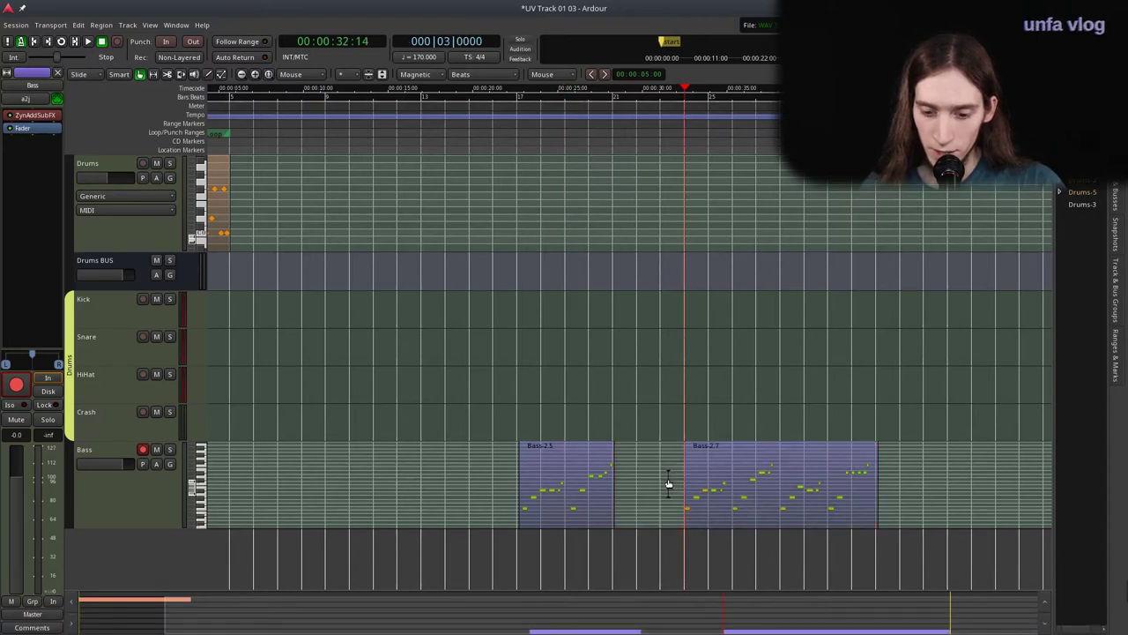
Split the remaining last Bass region at about bar 28 and delete everything after the cut.
{"action": "left_click", "coordinate": [778, 488], "text": "ctrl"}
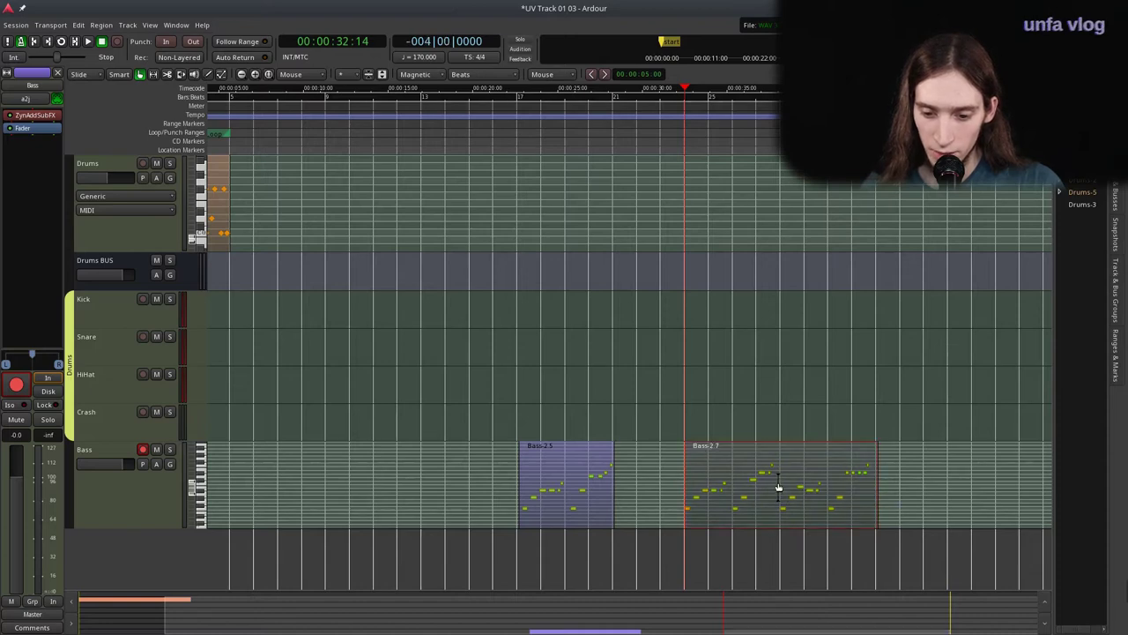
{"action": "left_click", "coordinate": [778, 488], "text": "ctrl"}
{"action": "key", "text": "s"}
{"action": "key", "text": "Delete"}
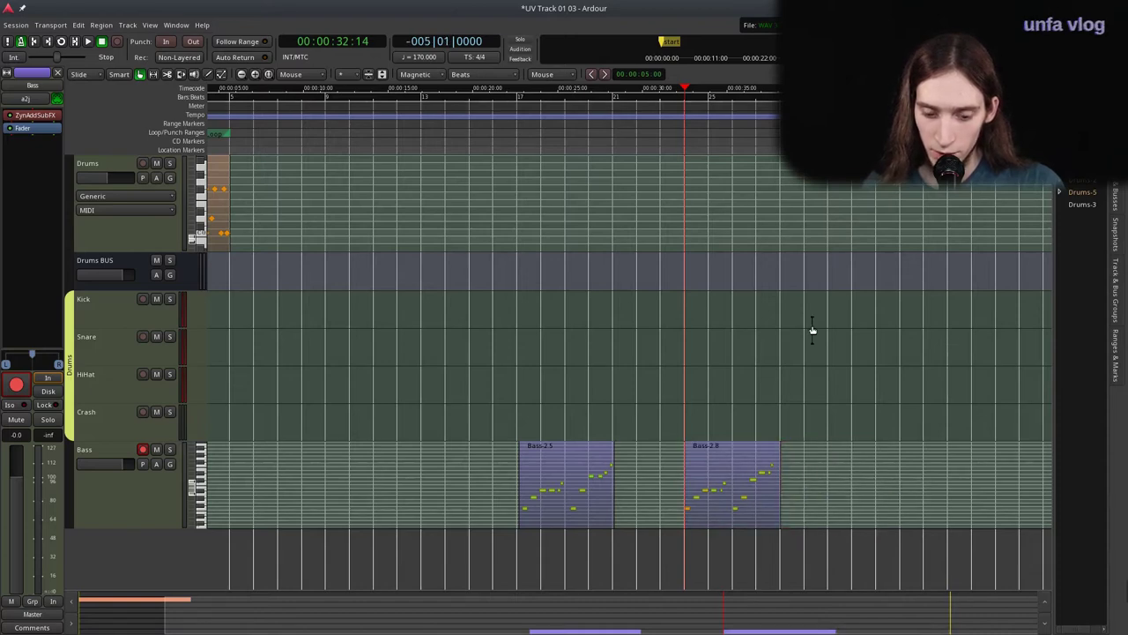
Place the last Bass region directly before the other one, and move both together to the start of bar 1.
{"action": "left_click_drag", "start_coordinate": [733, 474], "coordinate": [485, 481]}
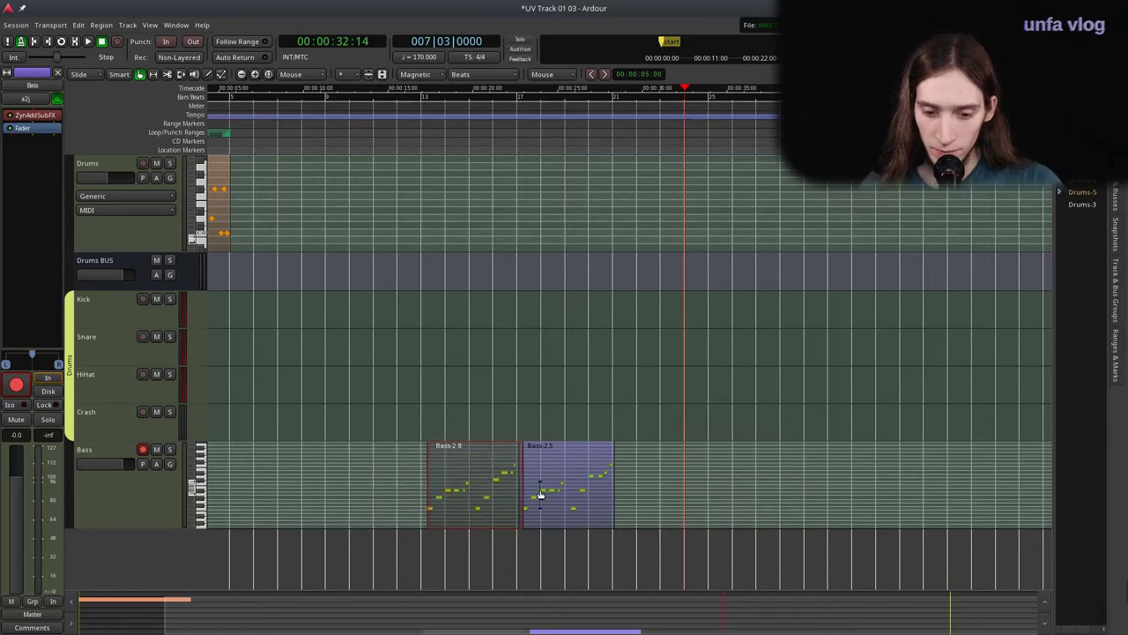
{"action": "scroll", "coordinate": [551, 483], "scroll_direction": "left", "scroll_amount": 2}
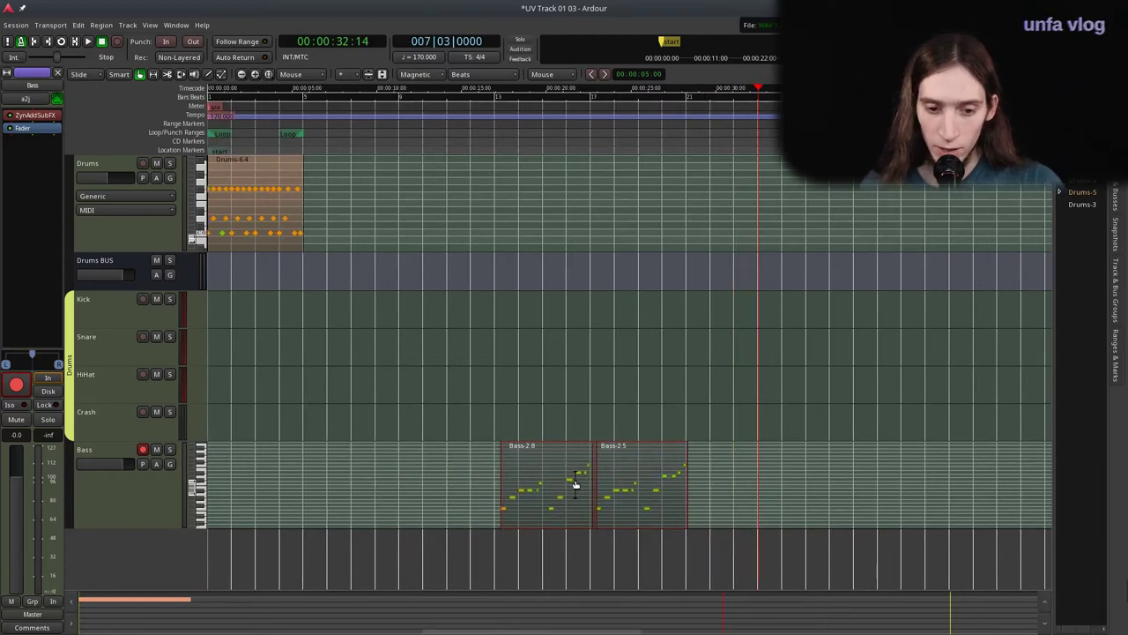
{"action": "left_click_drag", "start_coordinate": [575, 483], "coordinate": [226, 443]}
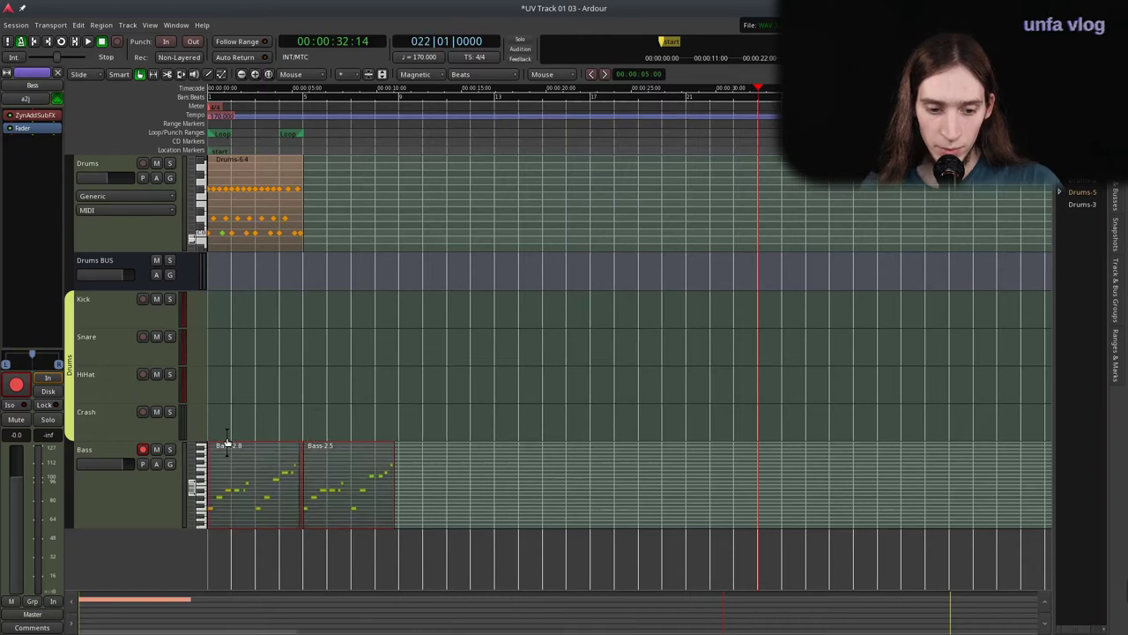
Duplicate the Drums region so the copy starts at bar 5, and return the playhead to the session start.
{"action": "scroll", "coordinate": [226, 444], "scroll_direction": "up", "scroll_amount": 2}
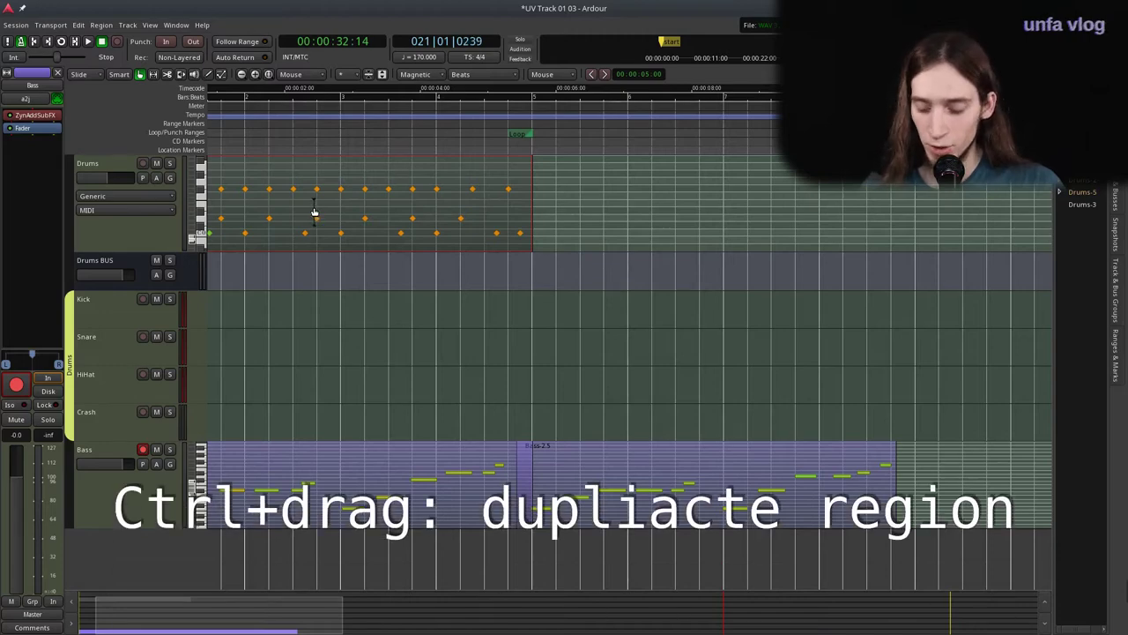
{"action": "left_click_drag", "start_coordinate": [311, 207], "coordinate": [692, 206]}
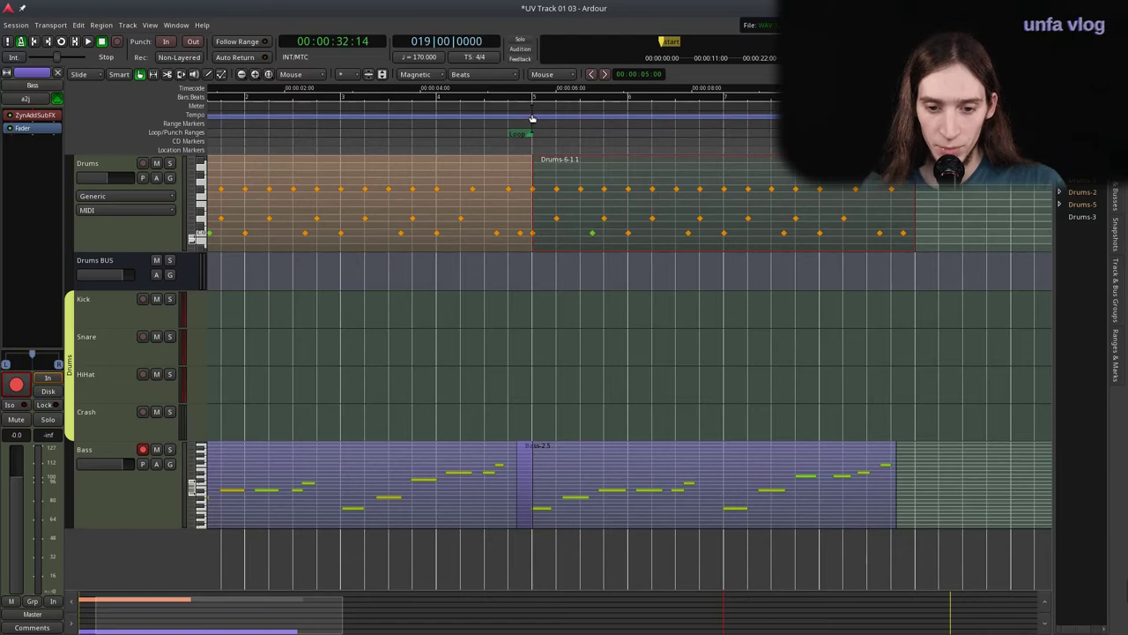
{"action": "left_click_drag", "start_coordinate": [529, 113], "coordinate": [529, 113]}
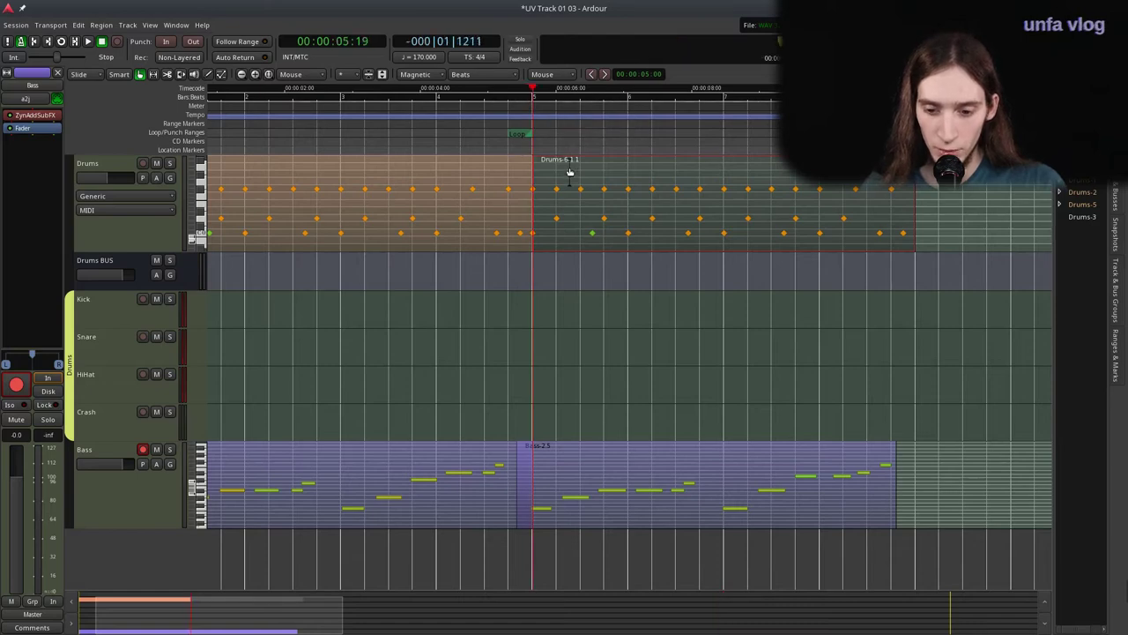
{"action": "scroll", "coordinate": [556, 474], "scroll_direction": "left", "scroll_amount": 2}
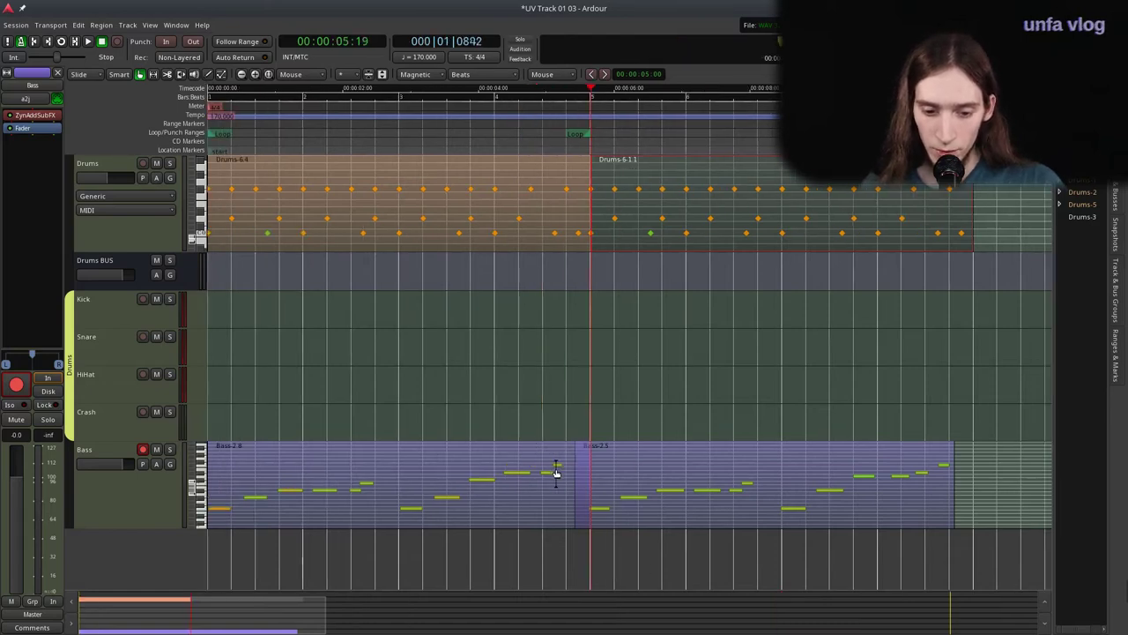
{"action": "key", "text": "Home"}
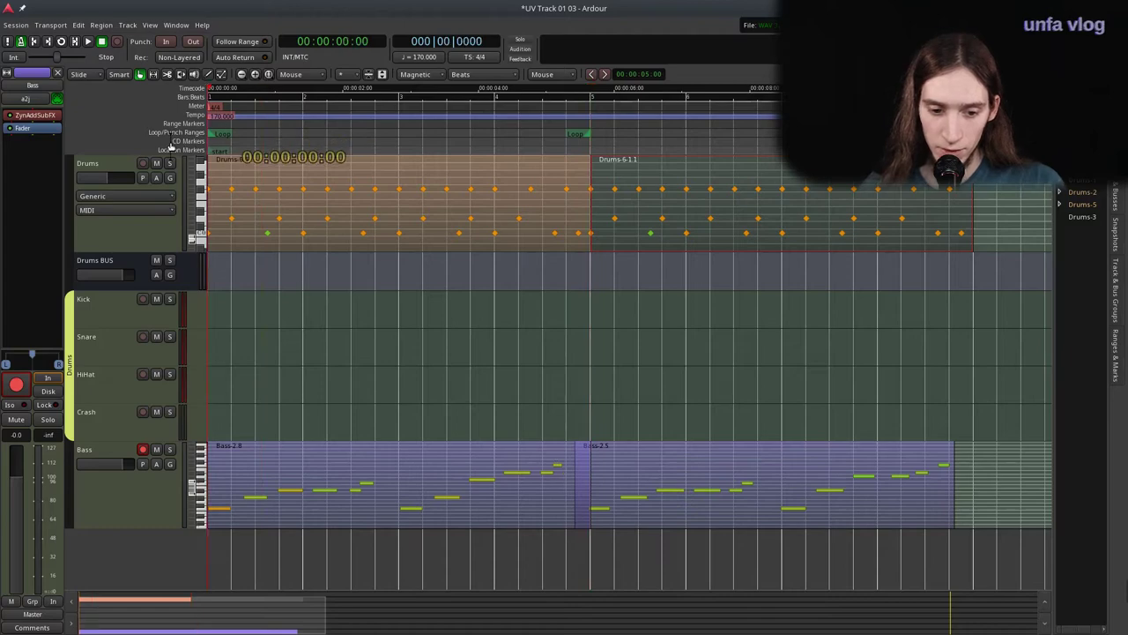
Open the oscillator editor for voice 1 of the ADsynth in the Bass track's ZynAddSubFX.
{"action": "double_click", "coordinate": [43, 117]}
{"action": "left_click", "coordinate": [44, 261]}
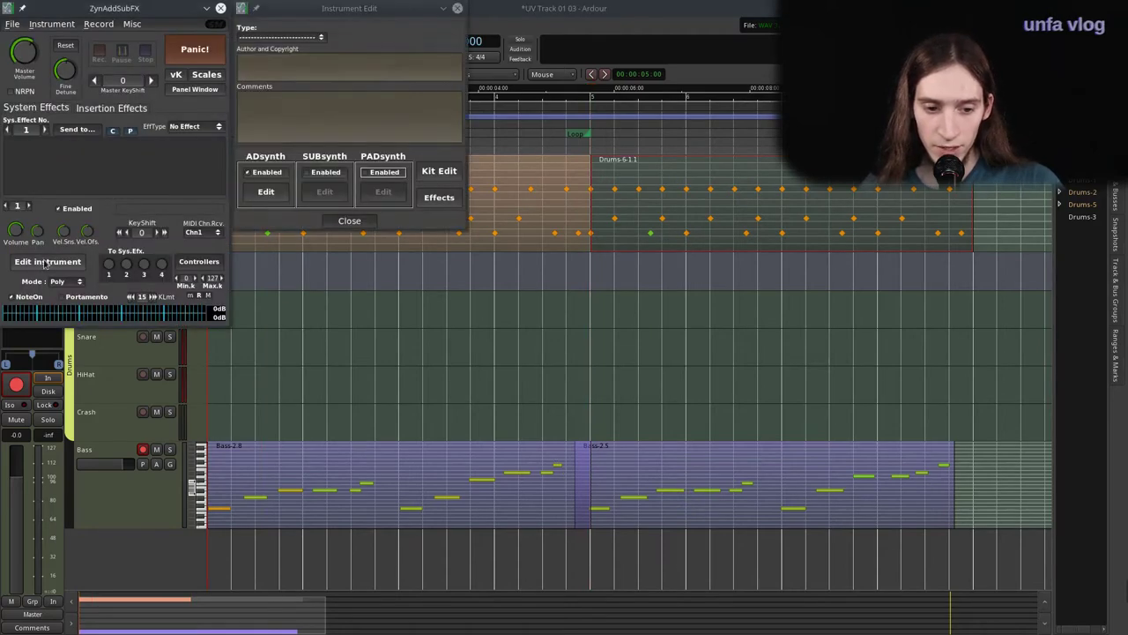
{"action": "left_click", "coordinate": [264, 192]}
{"action": "left_click", "coordinate": [534, 261]}
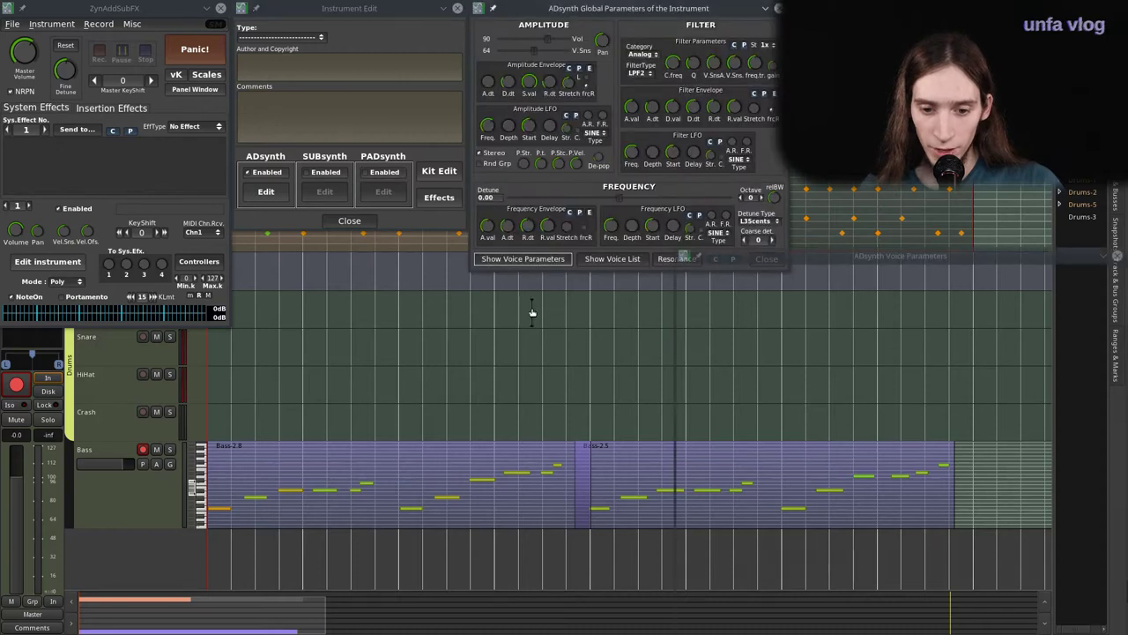
{"action": "left_click", "coordinate": [698, 558]}
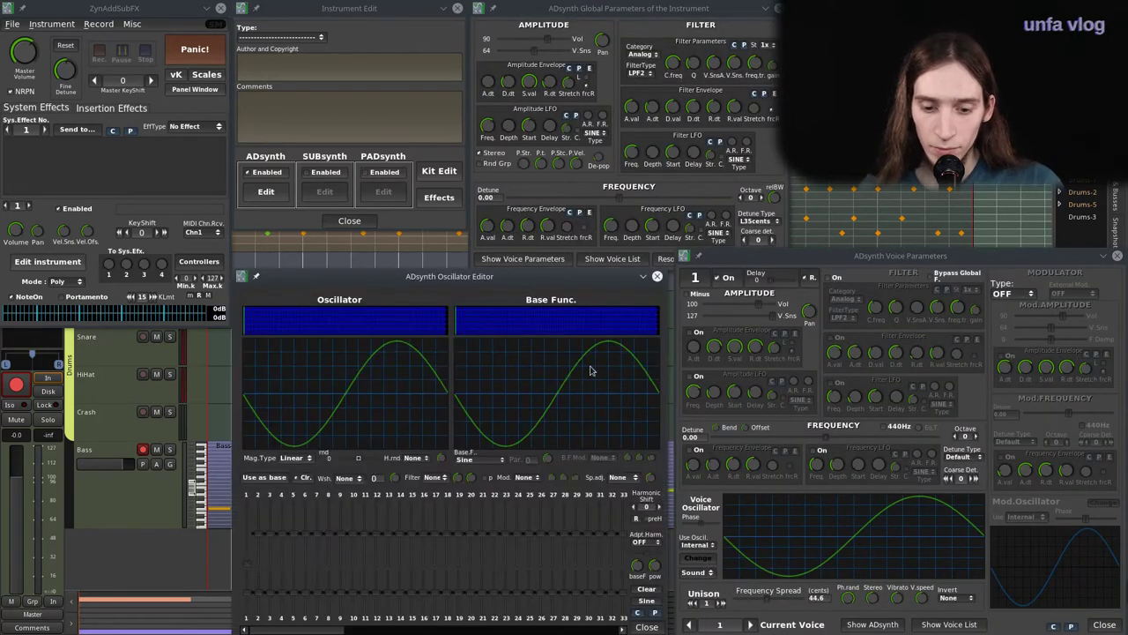
Set the voice oscillator's base function to Saw with parameter -64, and clear the harmonics before closing the editor.
{"action": "left_click_drag", "start_coordinate": [502, 277], "coordinate": [517, 124]}
{"action": "left_click", "coordinate": [494, 306]}
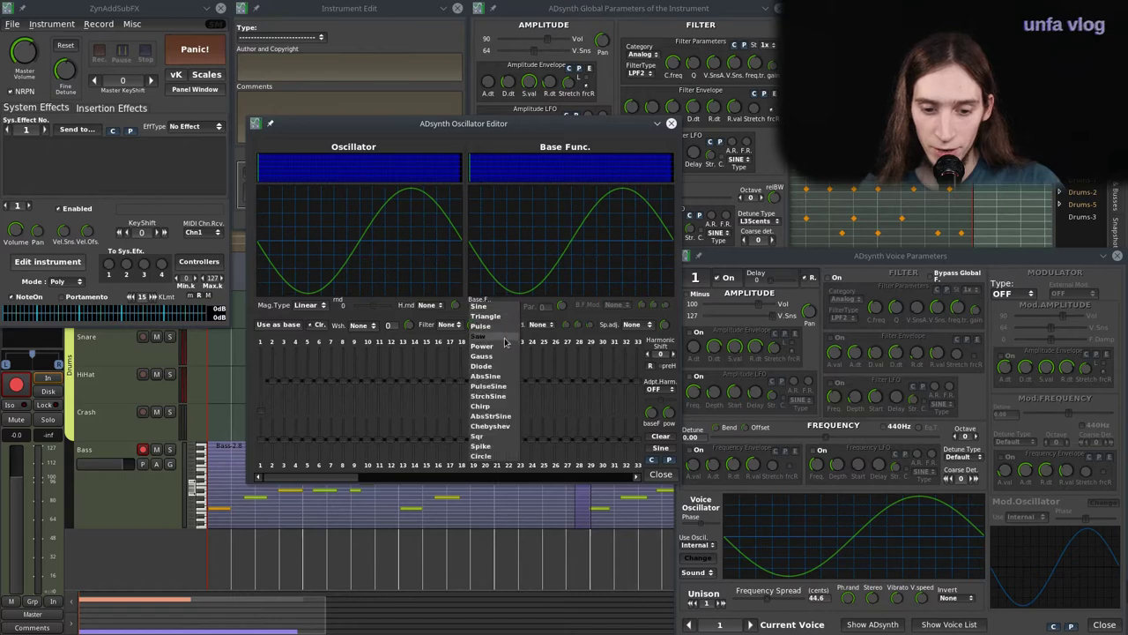
{"action": "left_click", "coordinate": [503, 340]}
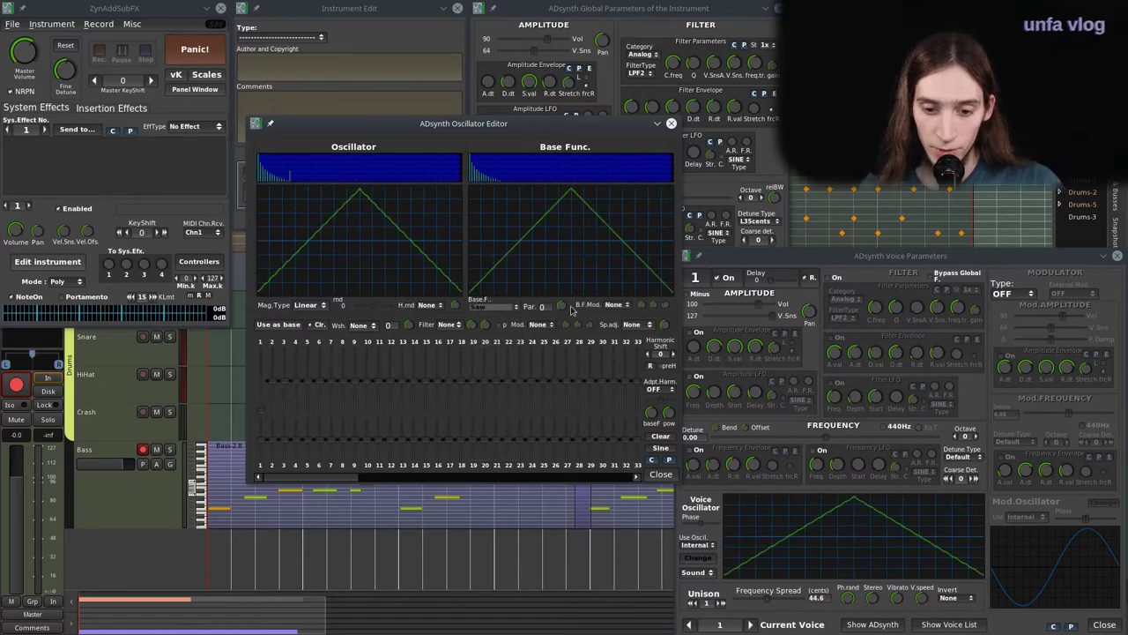
{"action": "left_click_drag", "start_coordinate": [572, 310], "coordinate": [588, 466]}
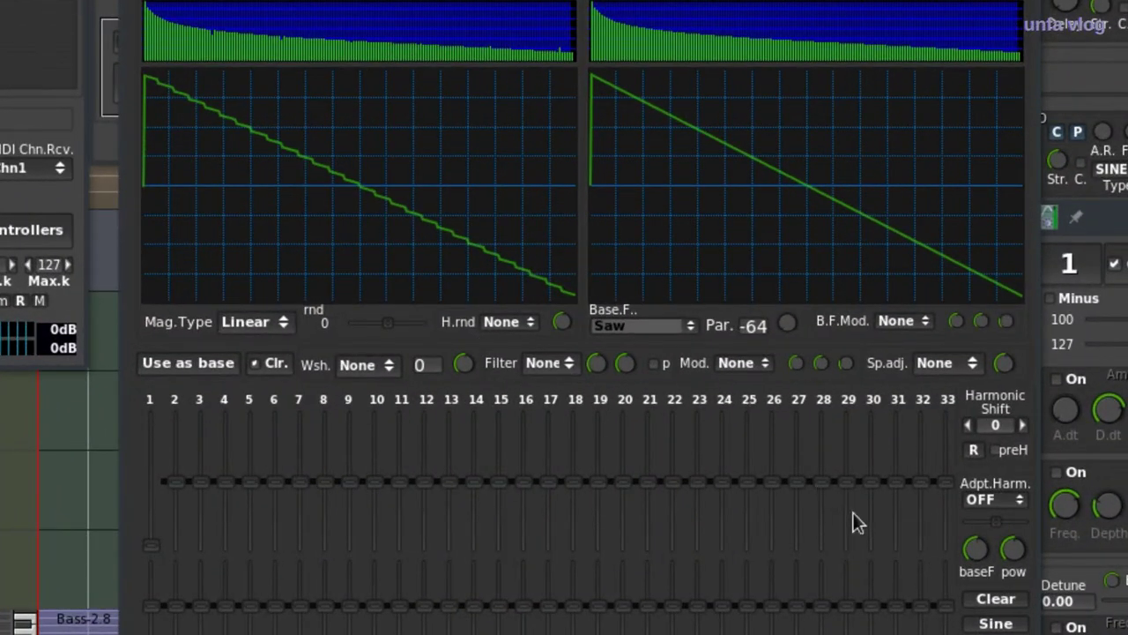
{"action": "left_click", "coordinate": [996, 599]}
{"action": "left_click", "coordinate": [909, 599]}
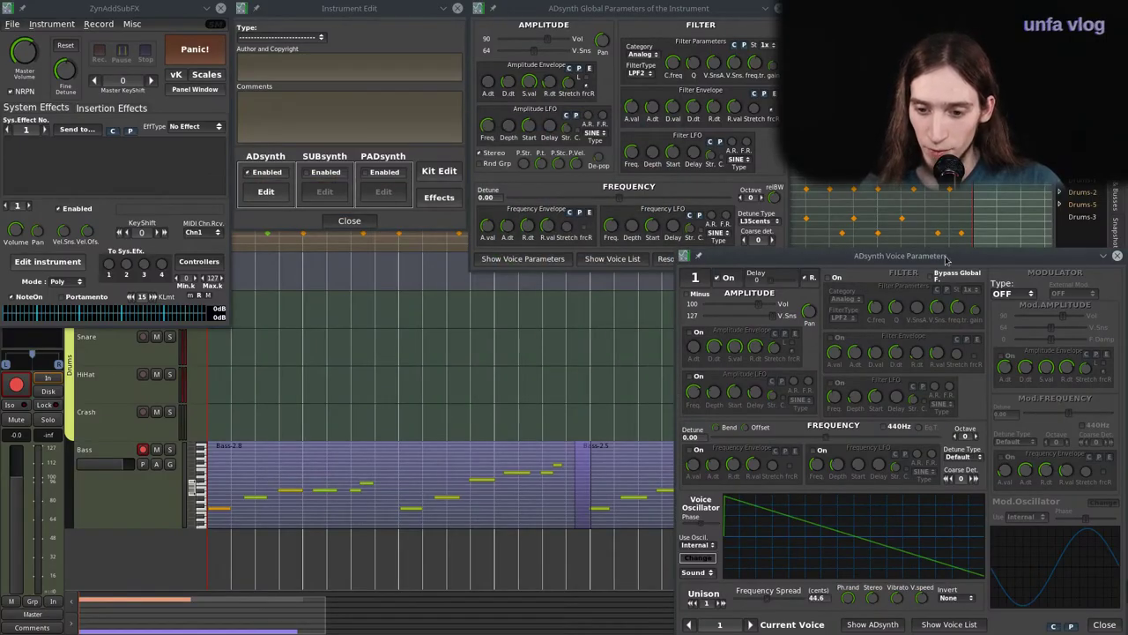
Close the voice parameters and play the drums and bass from the start to hear the new waveform.
{"action": "left_click_drag", "start_coordinate": [922, 251], "coordinate": [848, 194]}
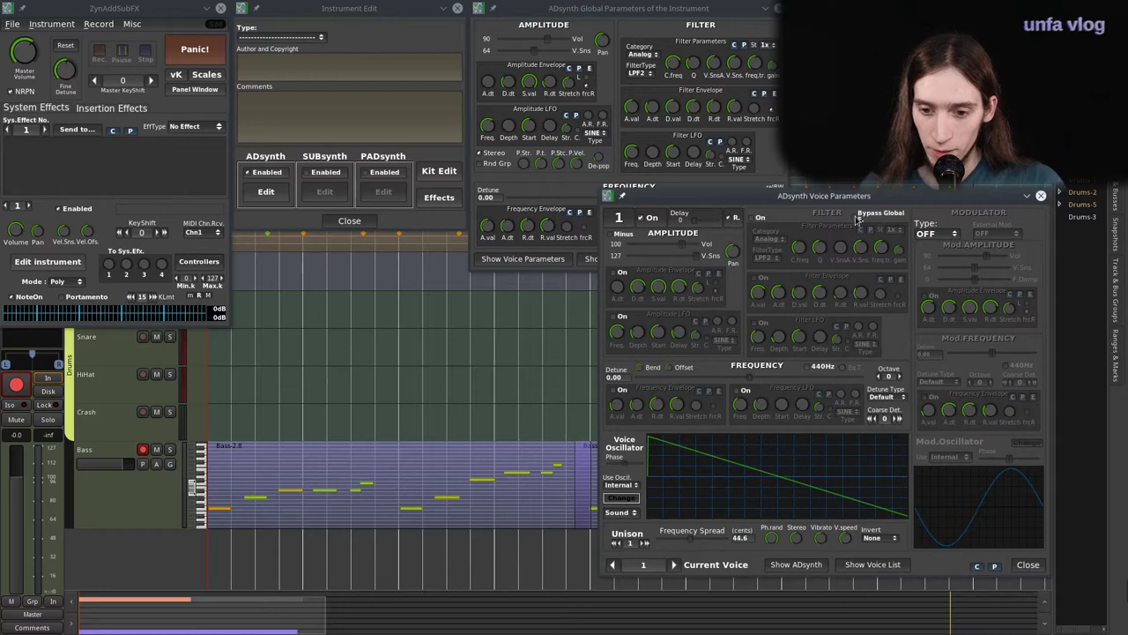
{"action": "left_click", "coordinate": [1028, 564]}
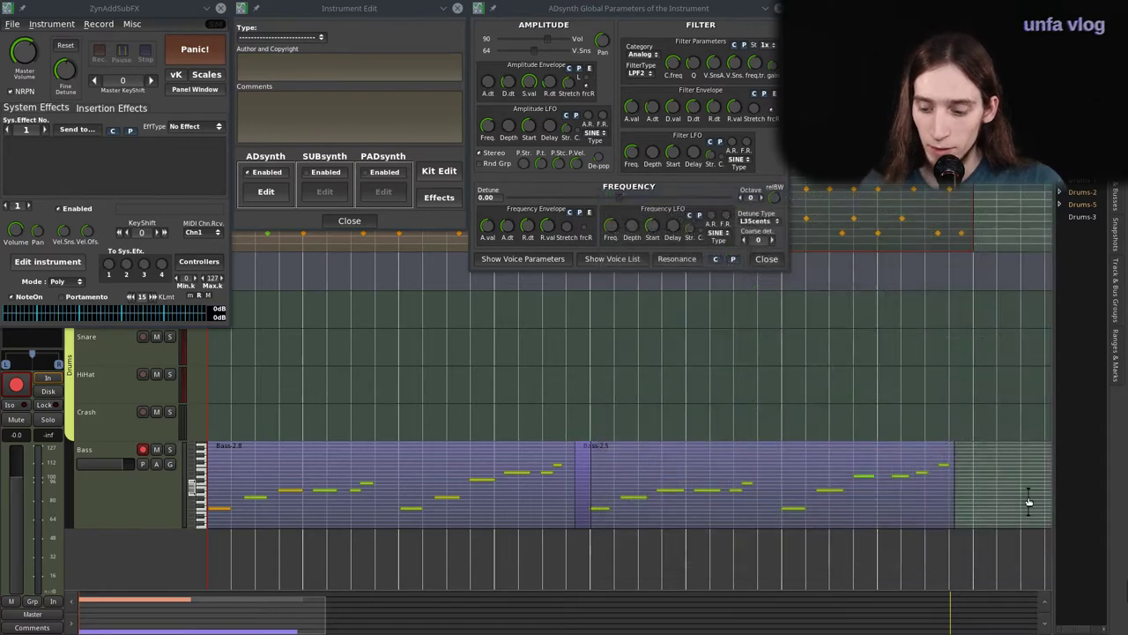
{"action": "left_click", "coordinate": [680, 7]}
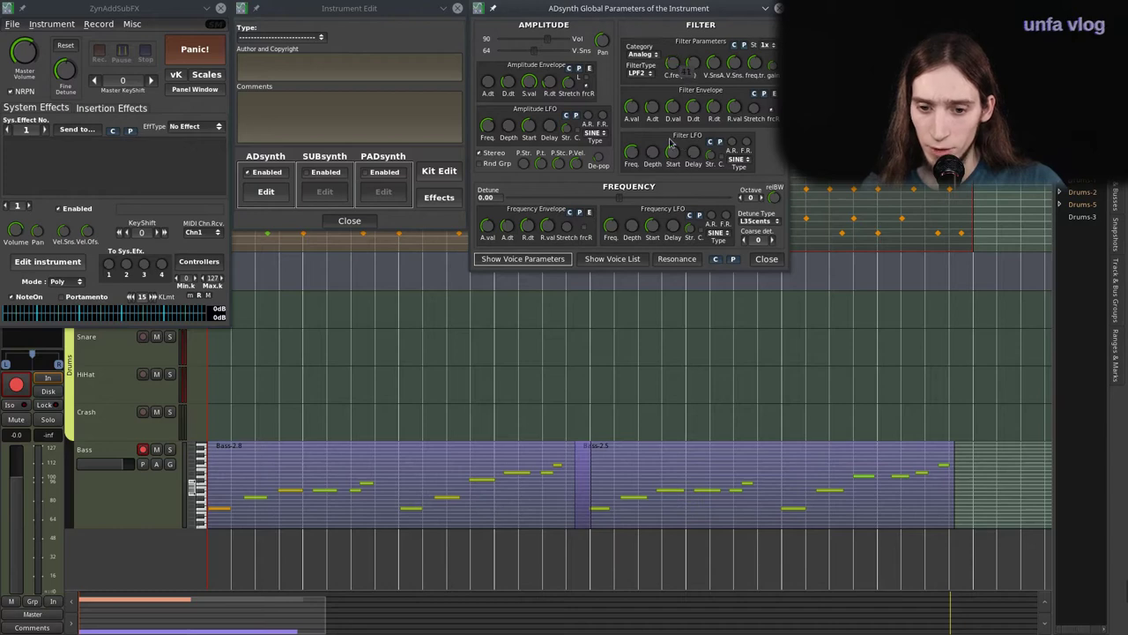
{"action": "left_click", "coordinate": [385, 320]}
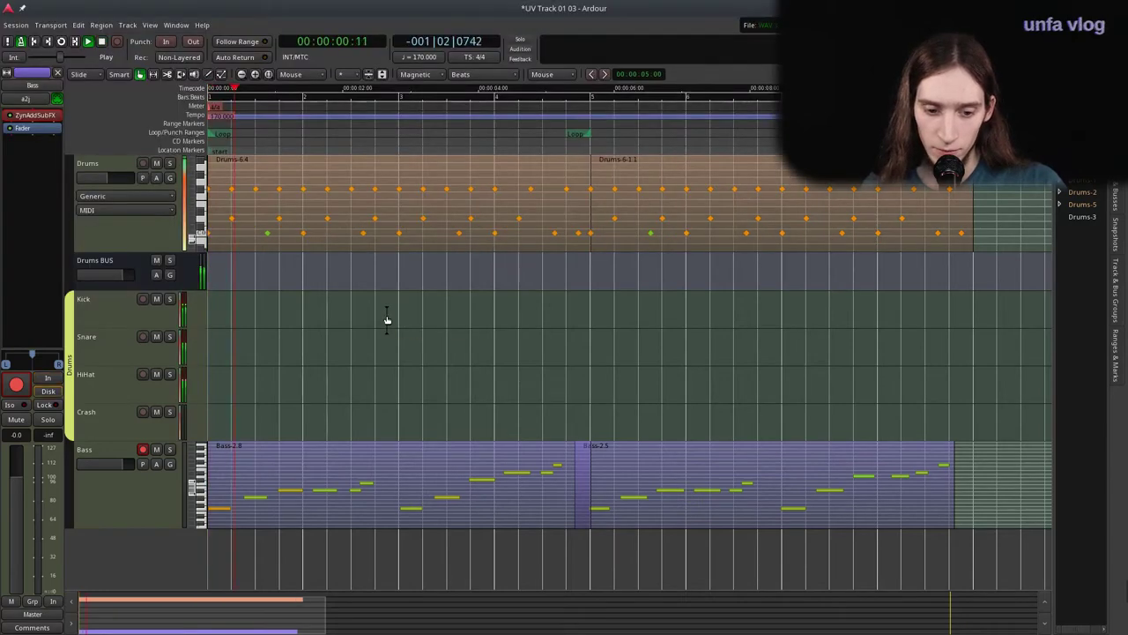
{"action": "key", "text": "space"}
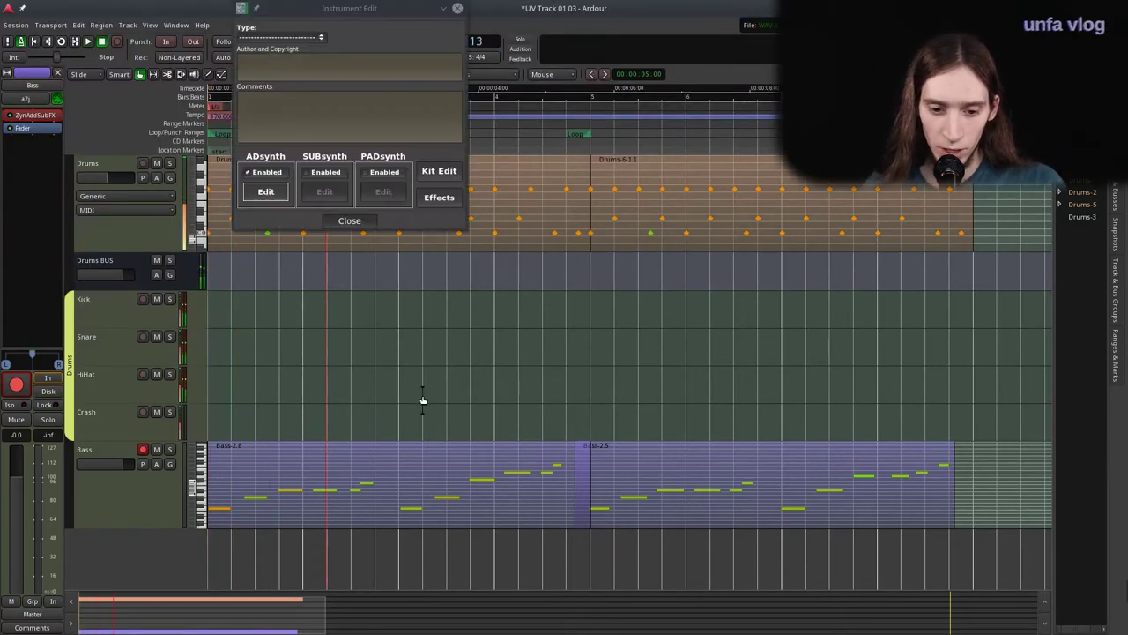
Lower the ADsynth's global octave to -2 and return to the arrangement.
{"action": "left_click", "coordinate": [252, 193]}
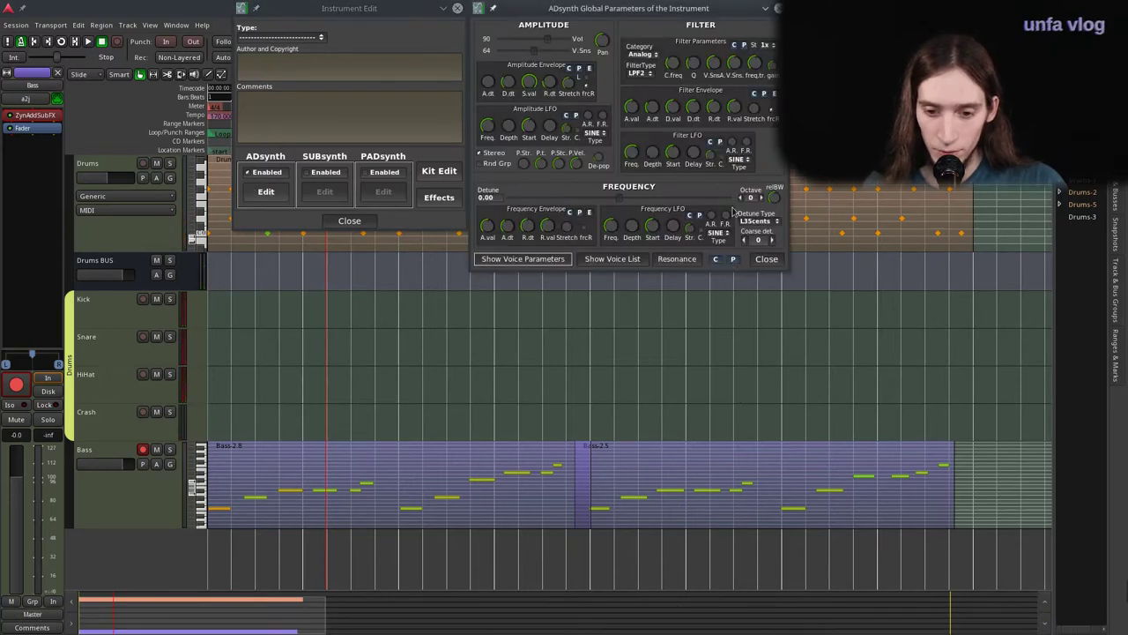
{"action": "left_click", "coordinate": [740, 198]}
{"action": "left_click", "coordinate": [740, 198]}
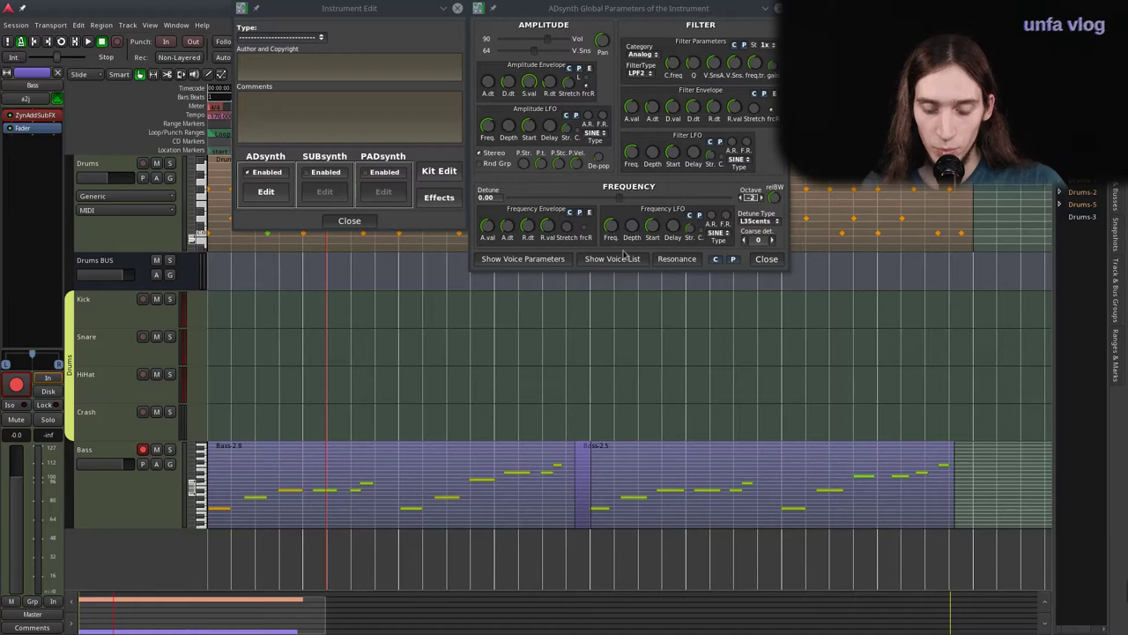
{"action": "left_click", "coordinate": [402, 317]}
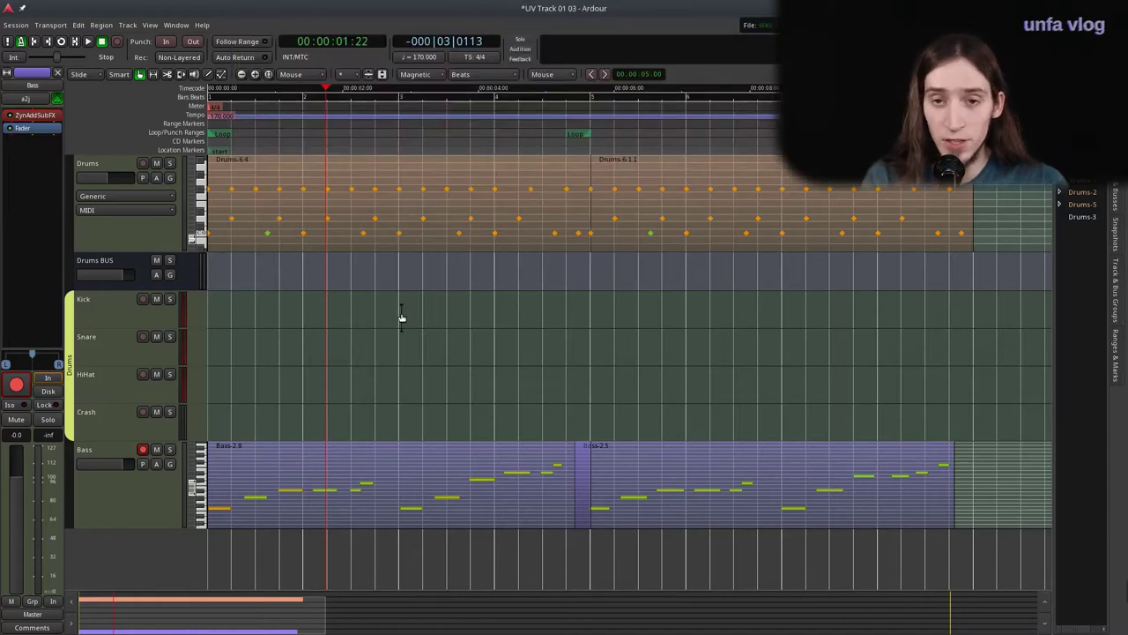
Play back the drums with the lowered bass, including once more from the start of the session.
{"action": "key", "text": "space"}
{"action": "key", "text": "space"}
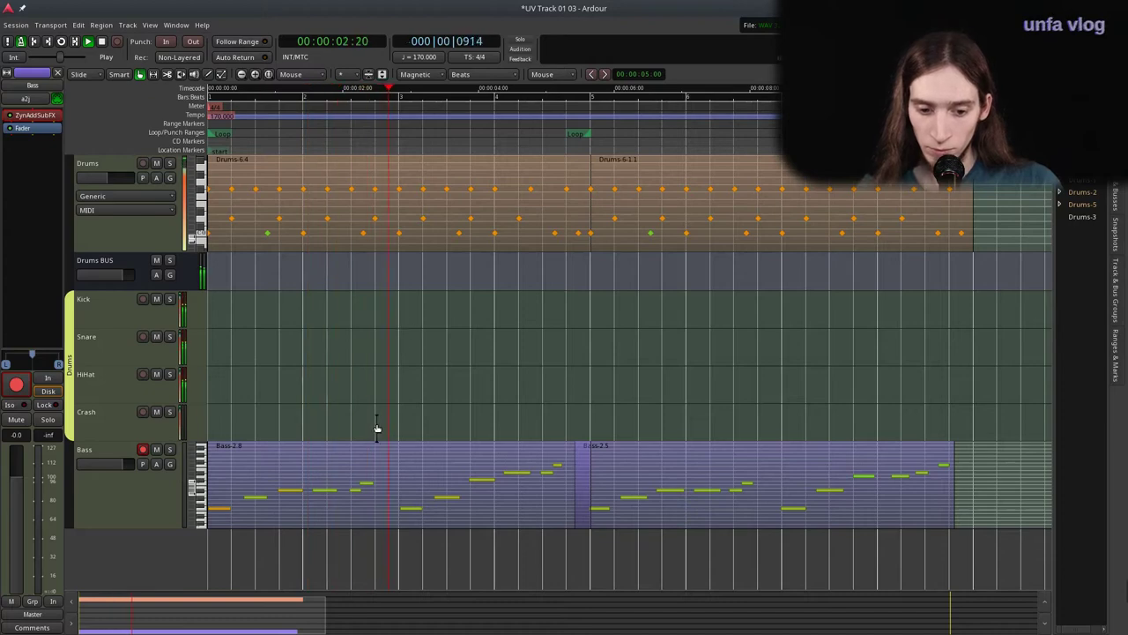
{"action": "left_click", "coordinate": [324, 461]}
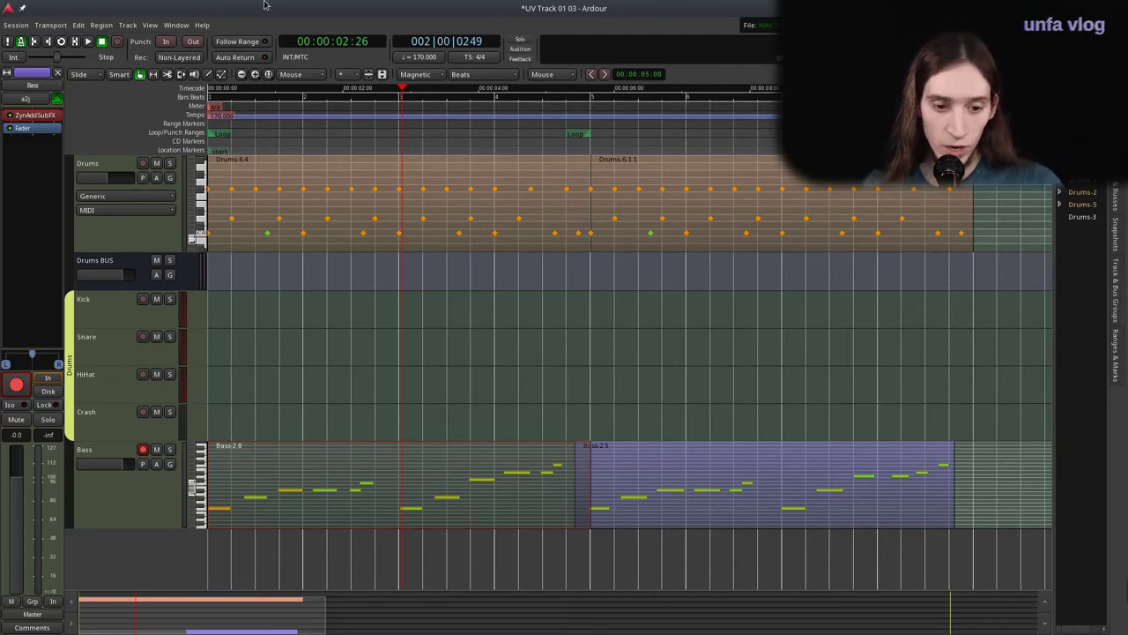
{"action": "left_click_drag", "start_coordinate": [265, 93], "coordinate": [196, 129]}
{"action": "key", "text": "space"}
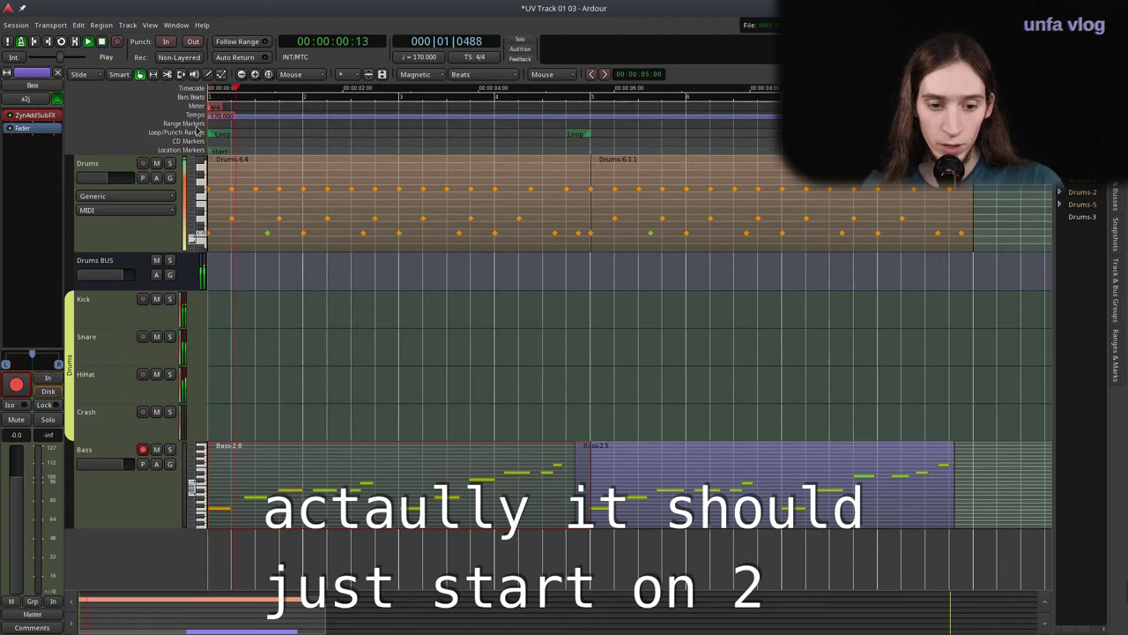
{"action": "key", "text": "space"}
{"action": "key", "text": "space"}
{"action": "key", "text": "space"}
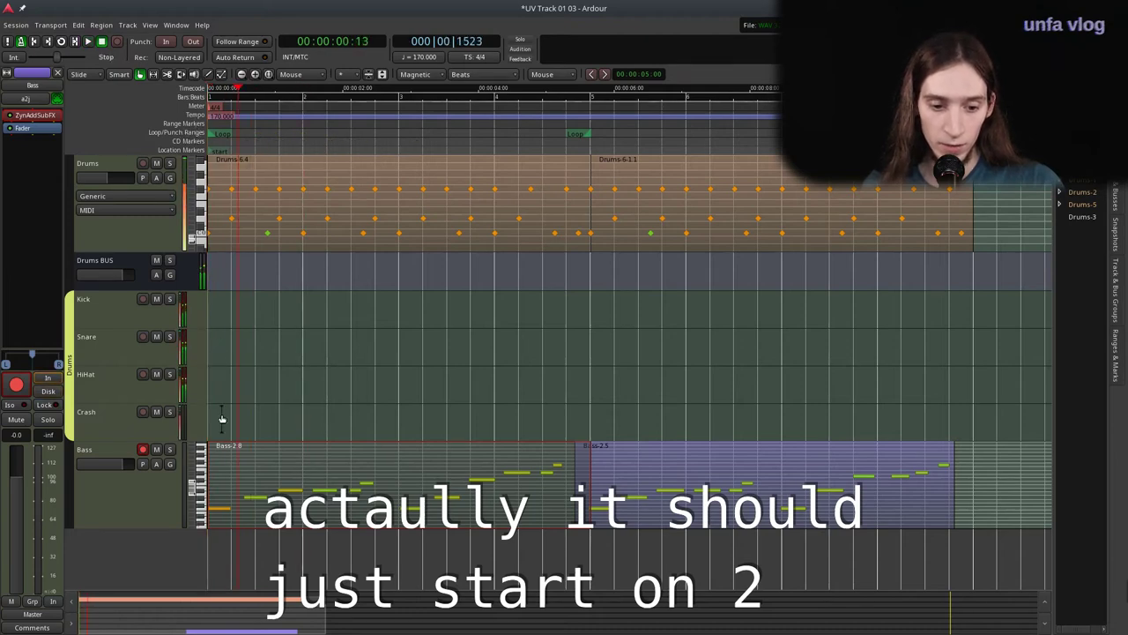
Move both Bass regions one beat later, auditioning the first region against the drums before moving the second.
{"action": "left_click_drag", "start_coordinate": [250, 467], "coordinate": [272, 465]}
{"action": "key", "text": "space"}
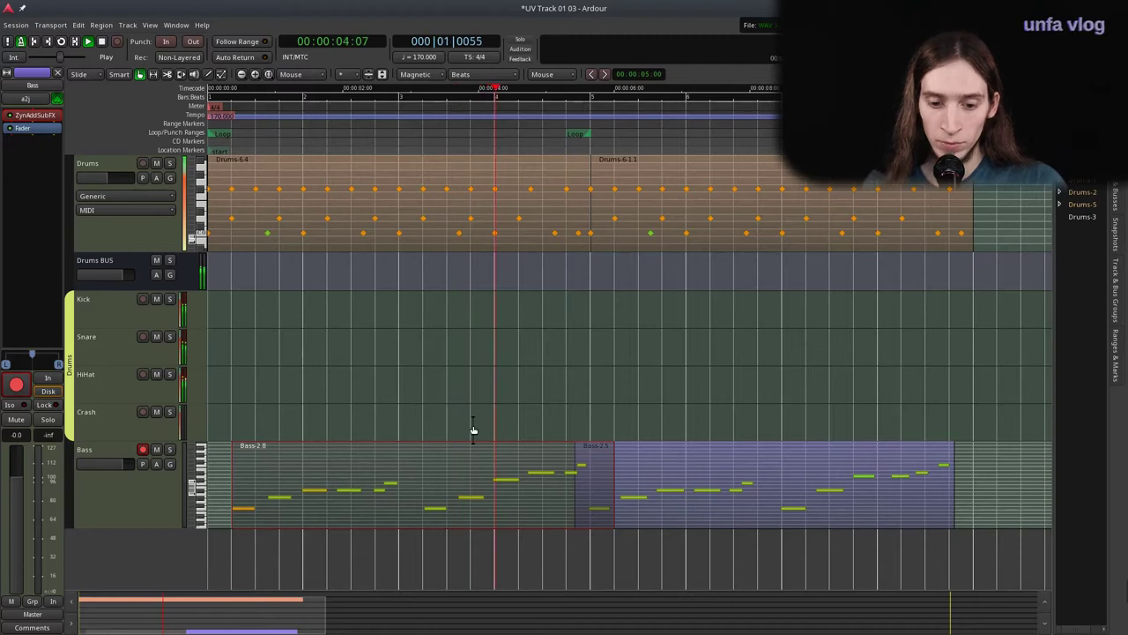
{"action": "key", "text": "space"}
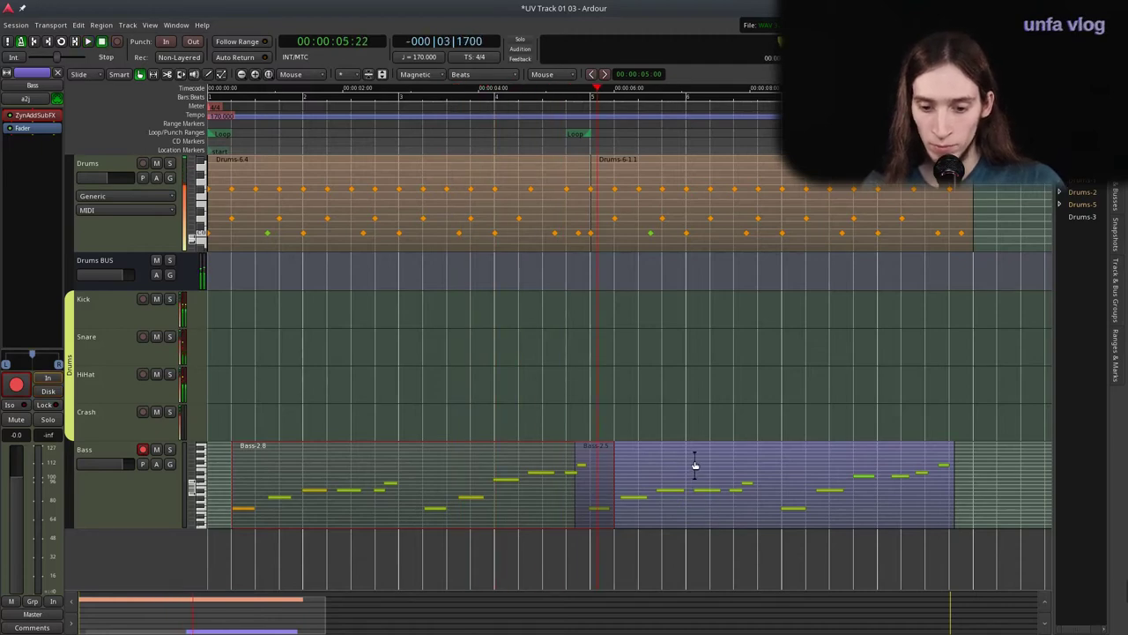
{"action": "left_click_drag", "start_coordinate": [695, 459], "coordinate": [715, 461]}
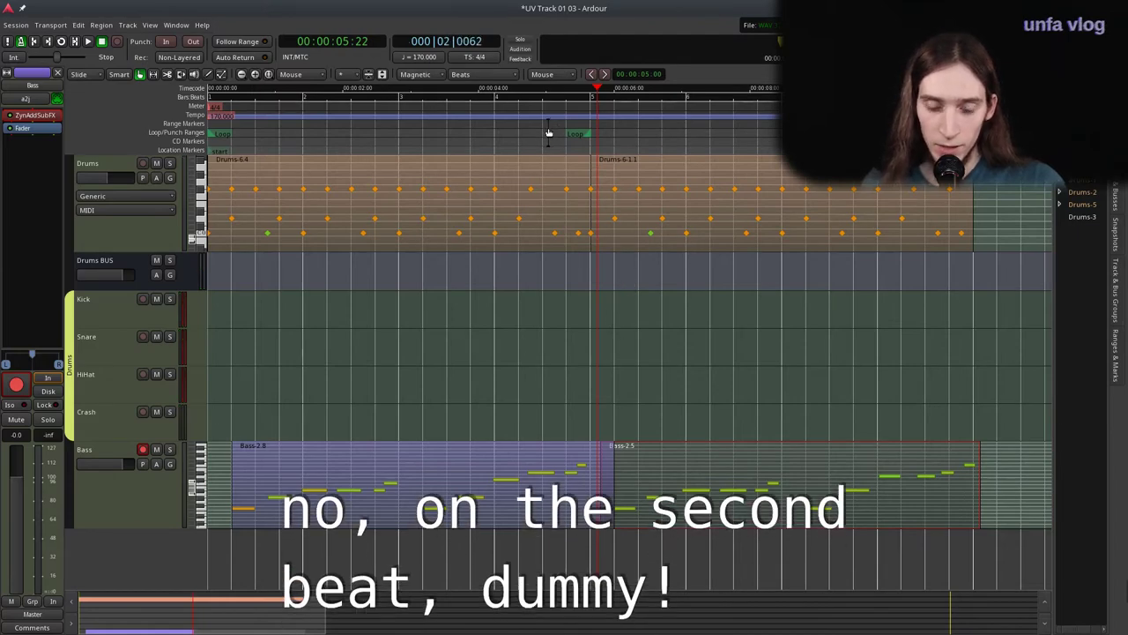
Play back the shifted bassline with the drums from the session start up to about bar 5.
{"action": "key", "text": "Home"}
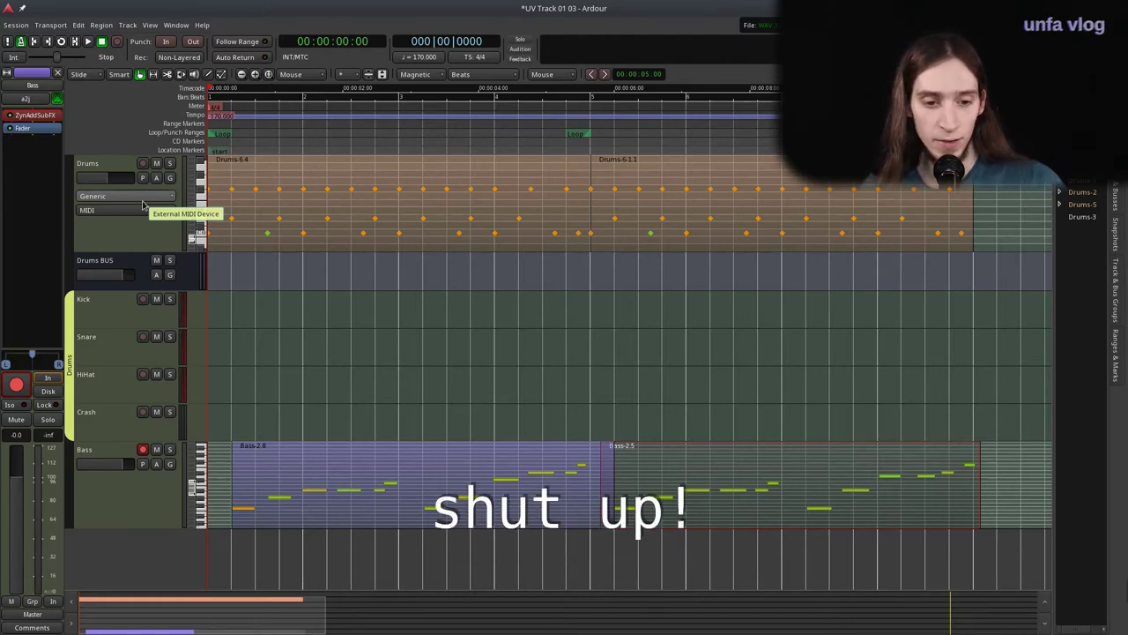
{"action": "key", "text": "space"}
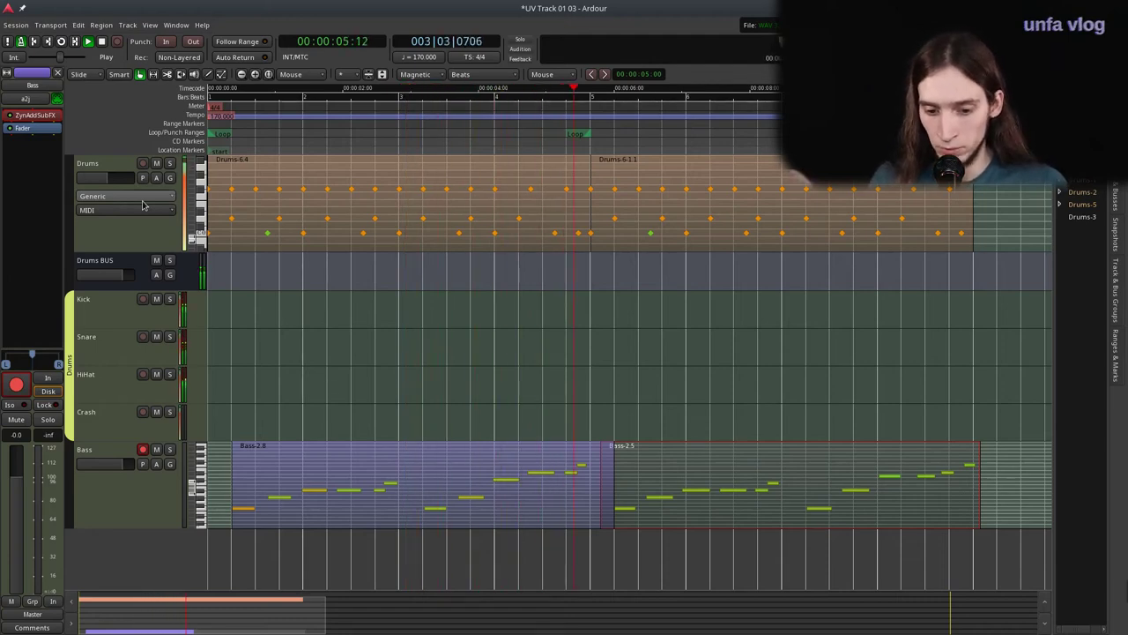
{"action": "key", "text": "space"}
Switch to note editing with a Beats/8 grid and enlarge the Bass track's height.
{"action": "key", "text": "e"}
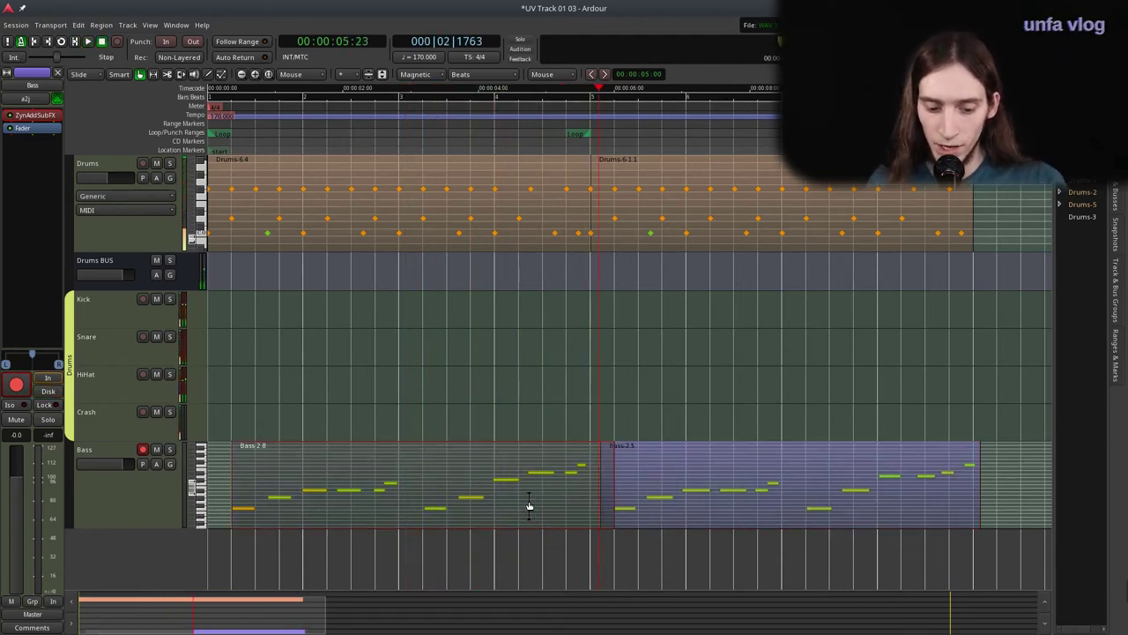
{"action": "left_click", "coordinate": [403, 142]}
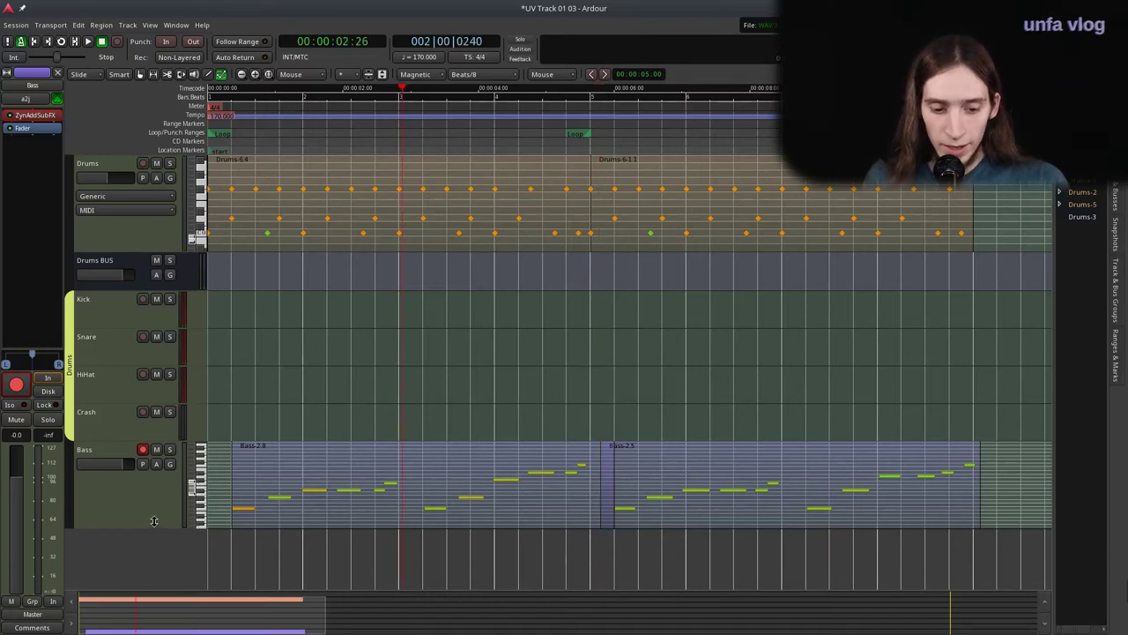
{"action": "left_click_drag", "start_coordinate": [153, 527], "coordinate": [146, 564]}
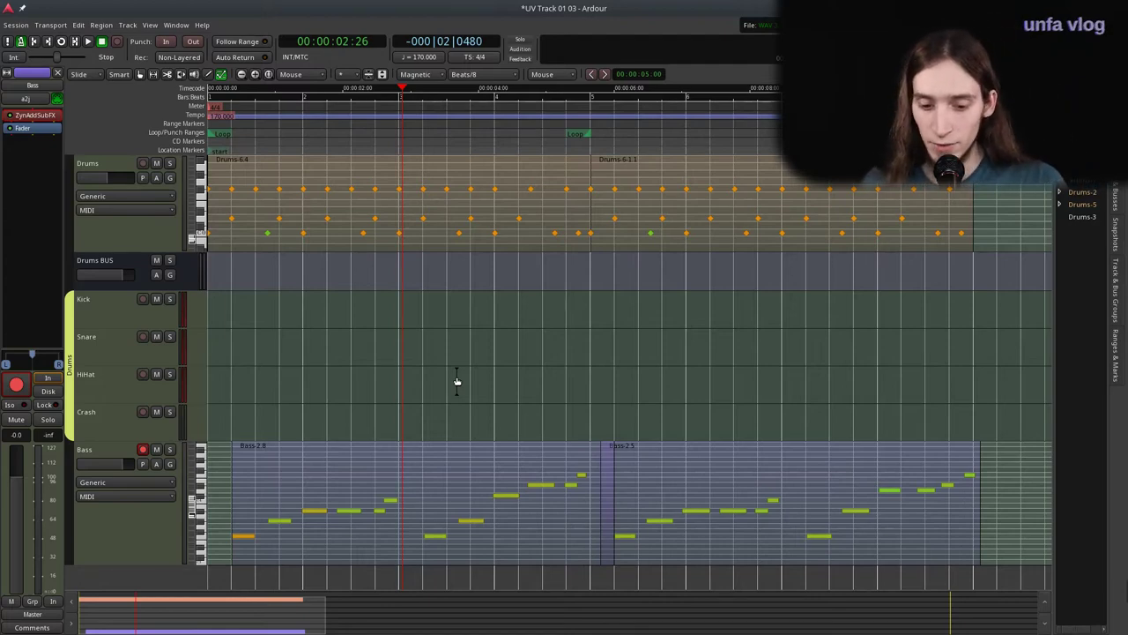
Audition the bassline from bar 3 and raise the Bass note at the start of bar 4 by two semitones.
{"action": "key", "text": "space"}
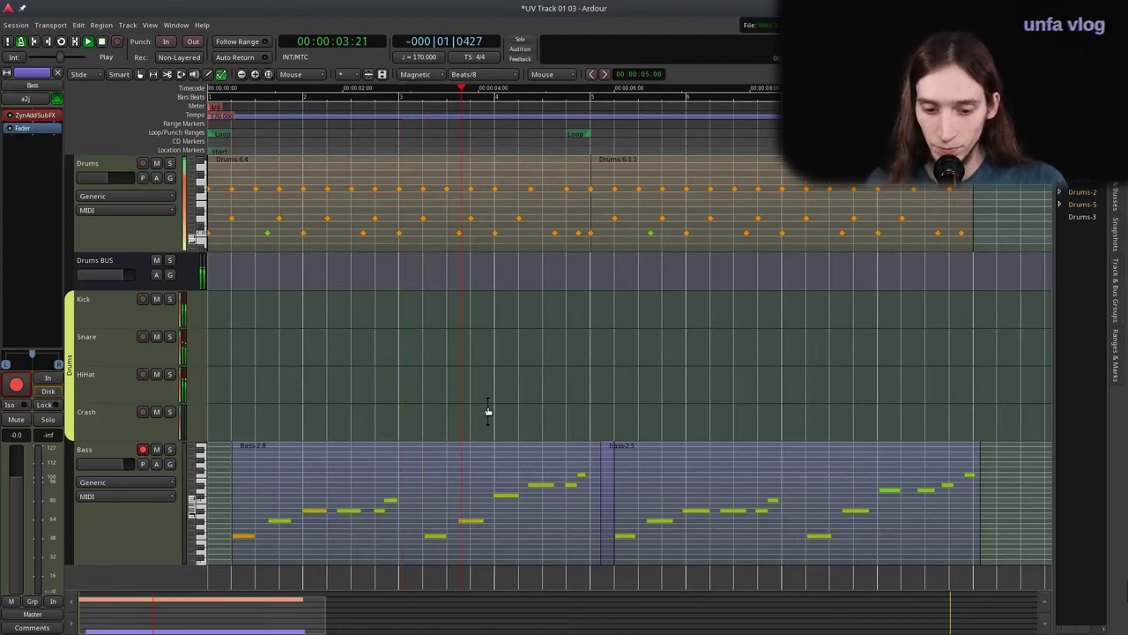
{"action": "key", "text": "space"}
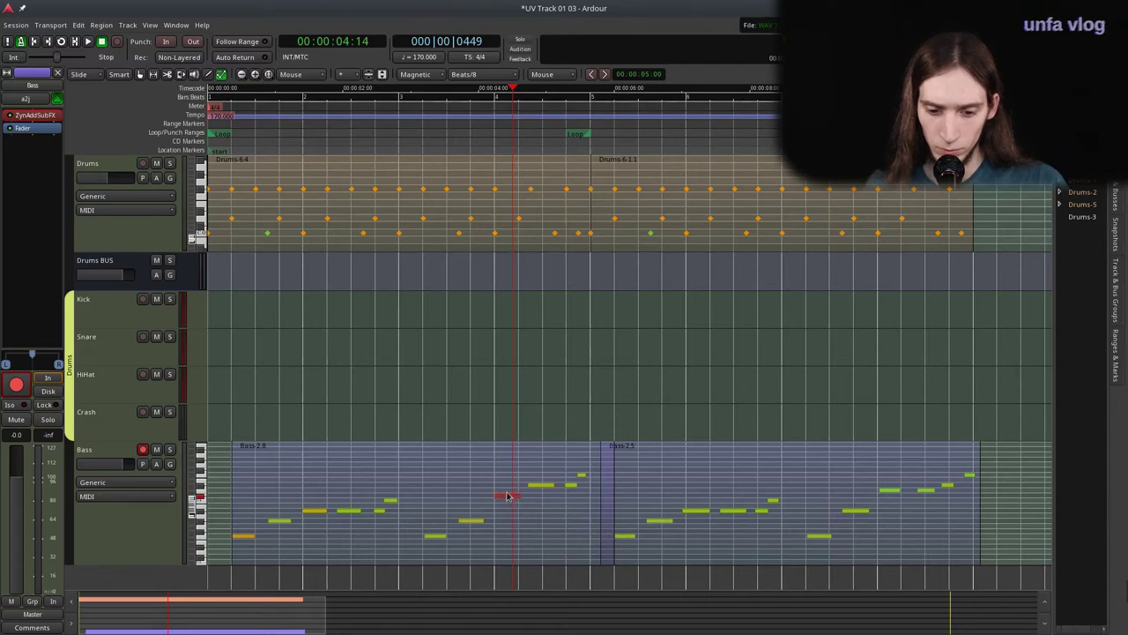
{"action": "left_click", "coordinate": [507, 500]}
{"action": "left_click", "coordinate": [399, 128]}
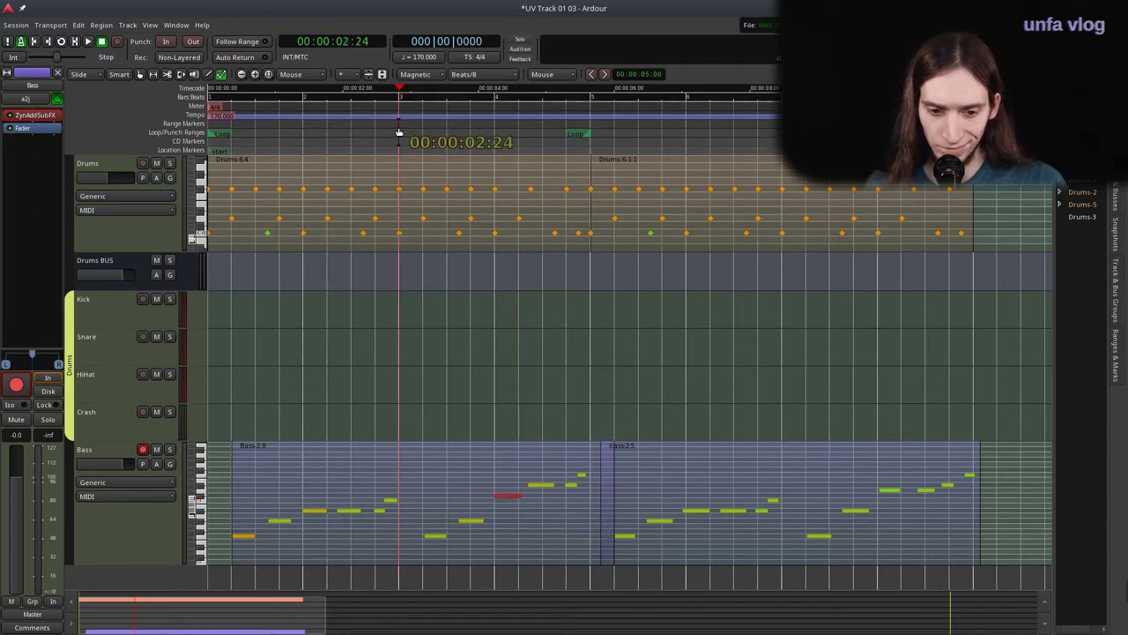
{"action": "key", "text": "space"}
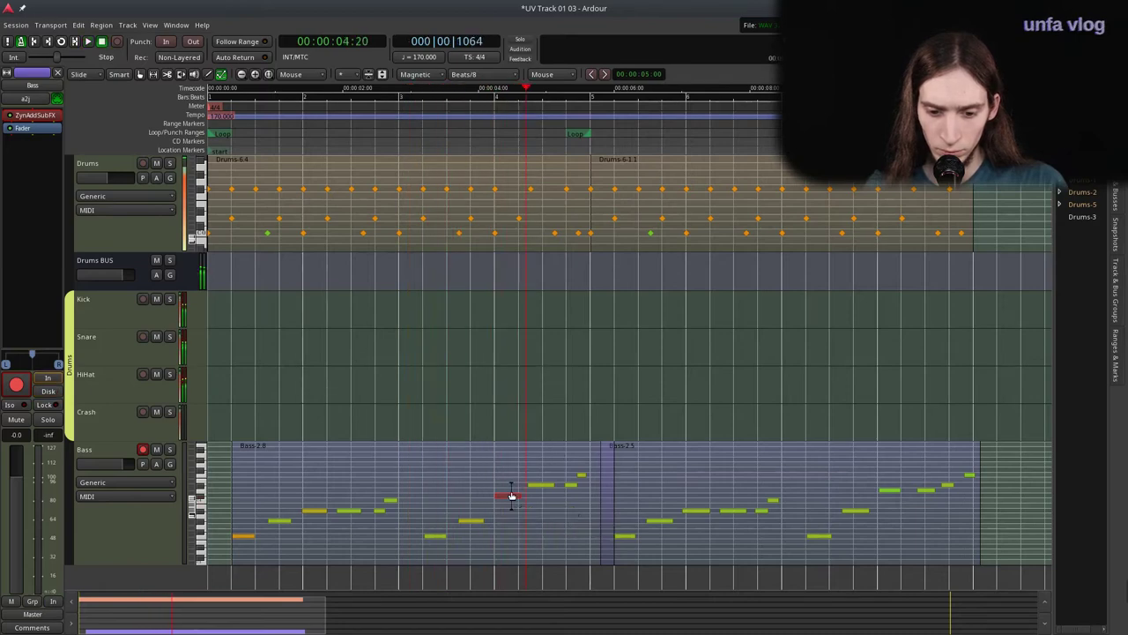
{"action": "key", "text": "Up"}
{"action": "key", "text": "Up"}
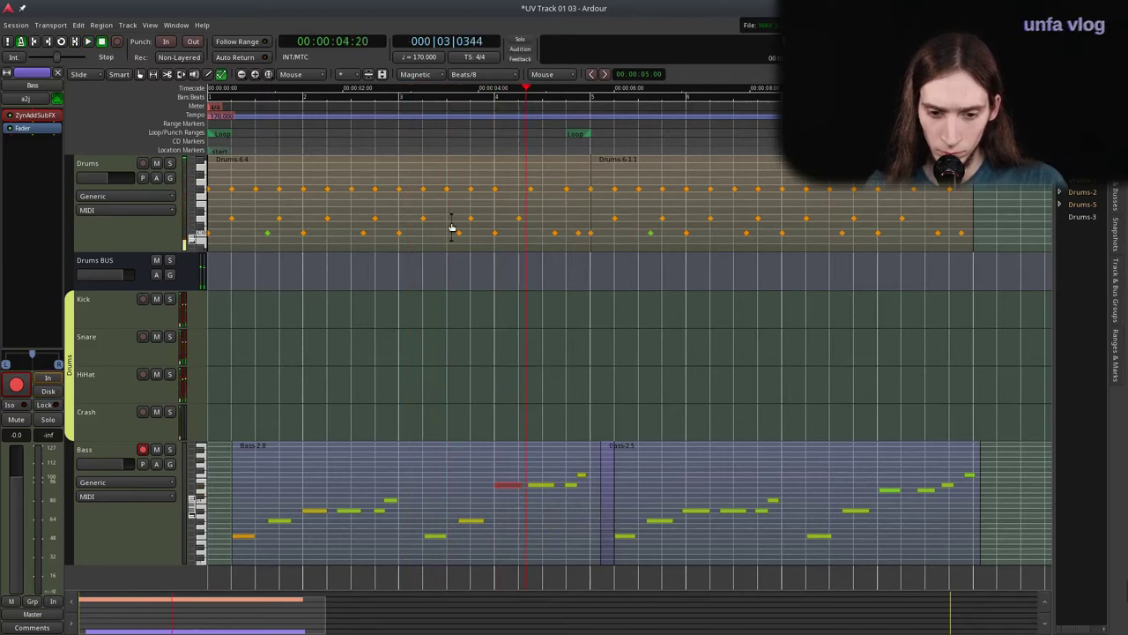
Lower the Bass note in the second half of bar 7 by two semitones, playing the phrase before and after the change.
{"action": "left_click", "coordinate": [444, 124]}
{"action": "key", "text": "space"}
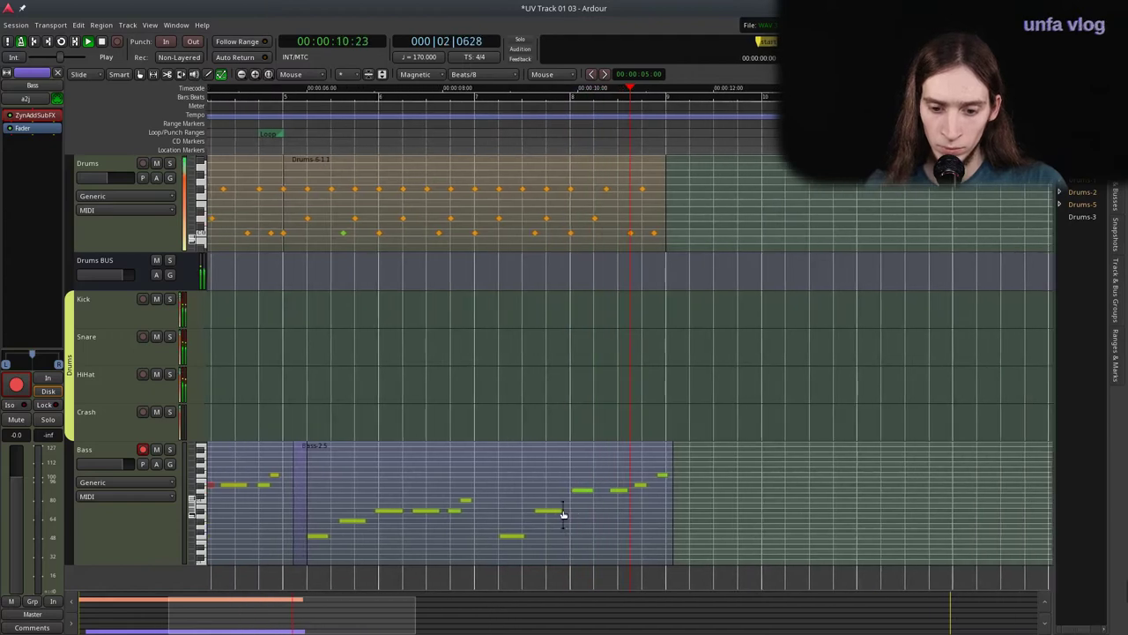
{"action": "left_click_drag", "start_coordinate": [530, 514], "coordinate": [521, 539]}
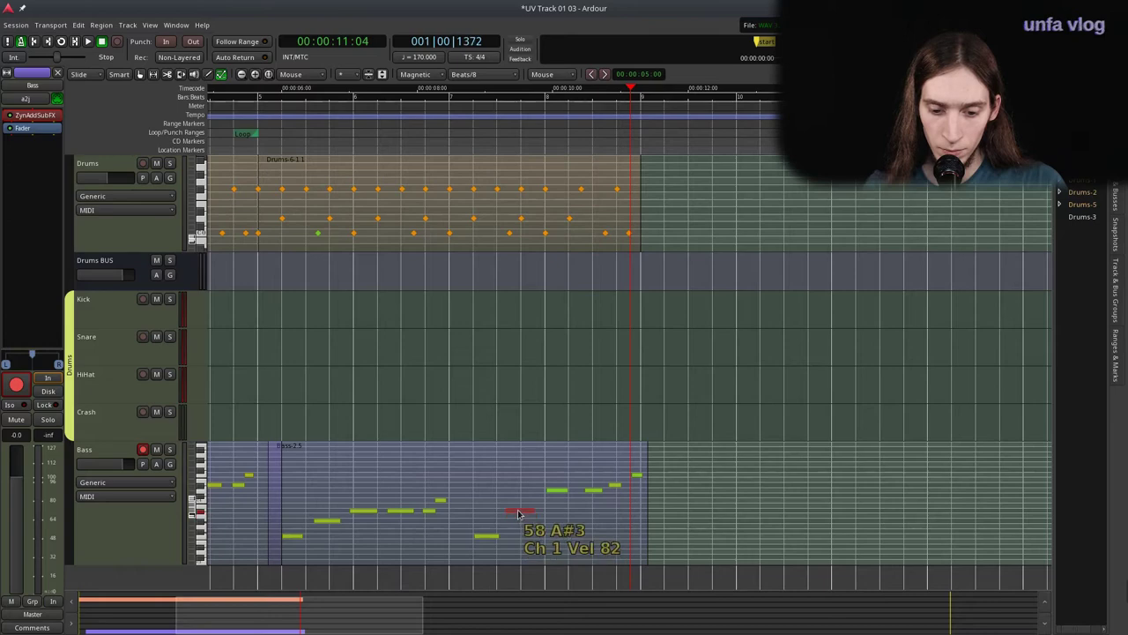
{"action": "left_click", "coordinate": [448, 121]}
{"action": "key", "text": "space"}
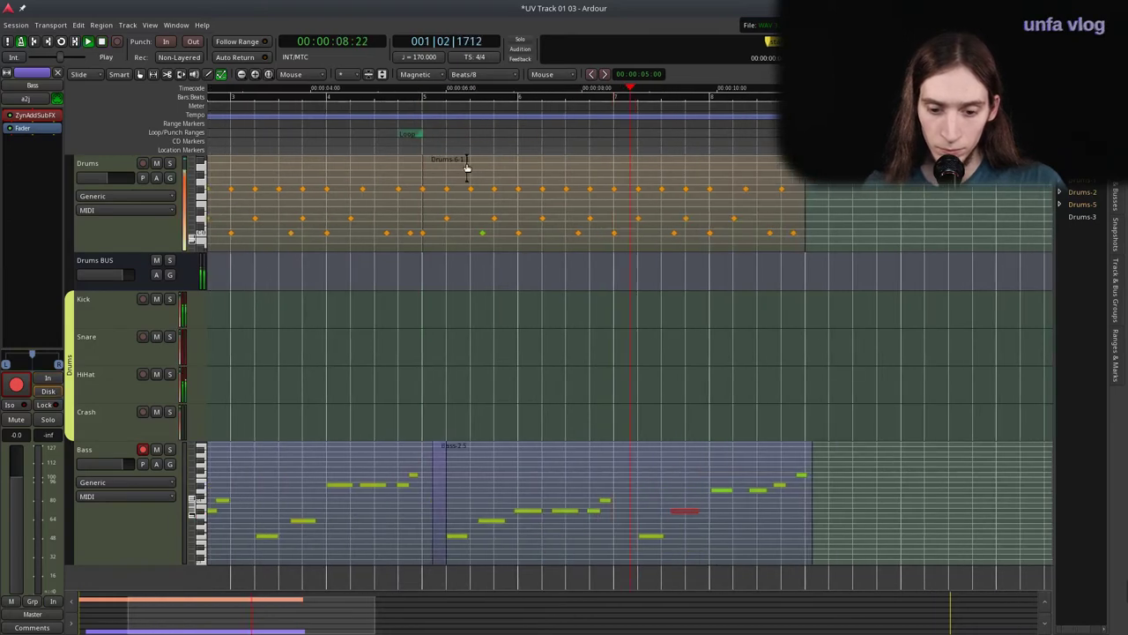
{"action": "key", "text": "space"}
{"action": "left_click_drag", "start_coordinate": [599, 511], "coordinate": [597, 522]}
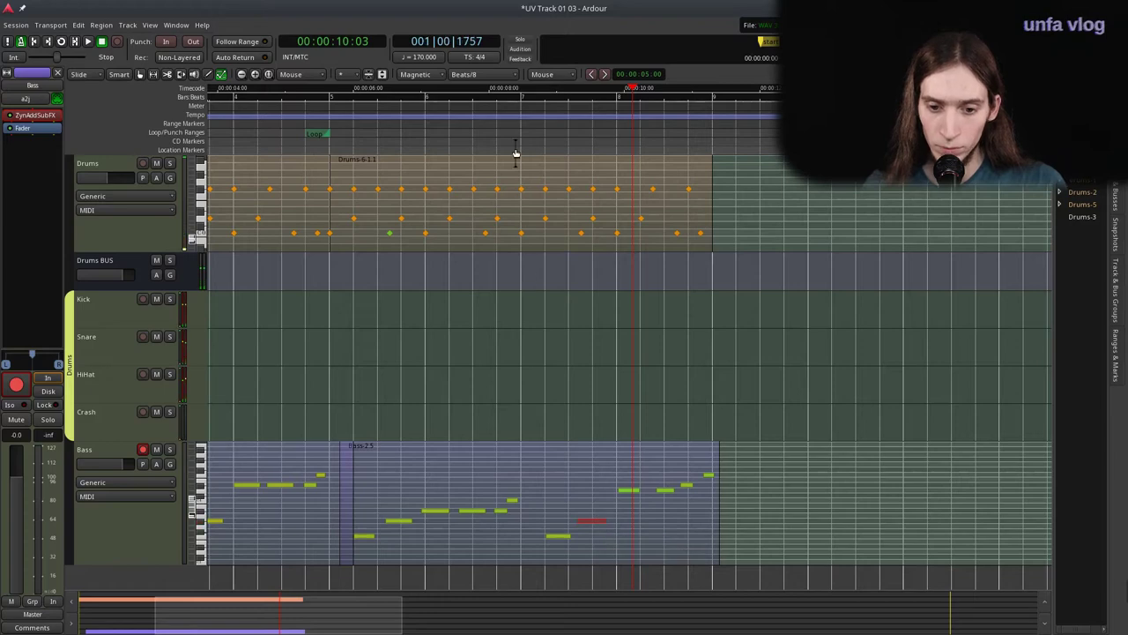
{"action": "key", "text": "space"}
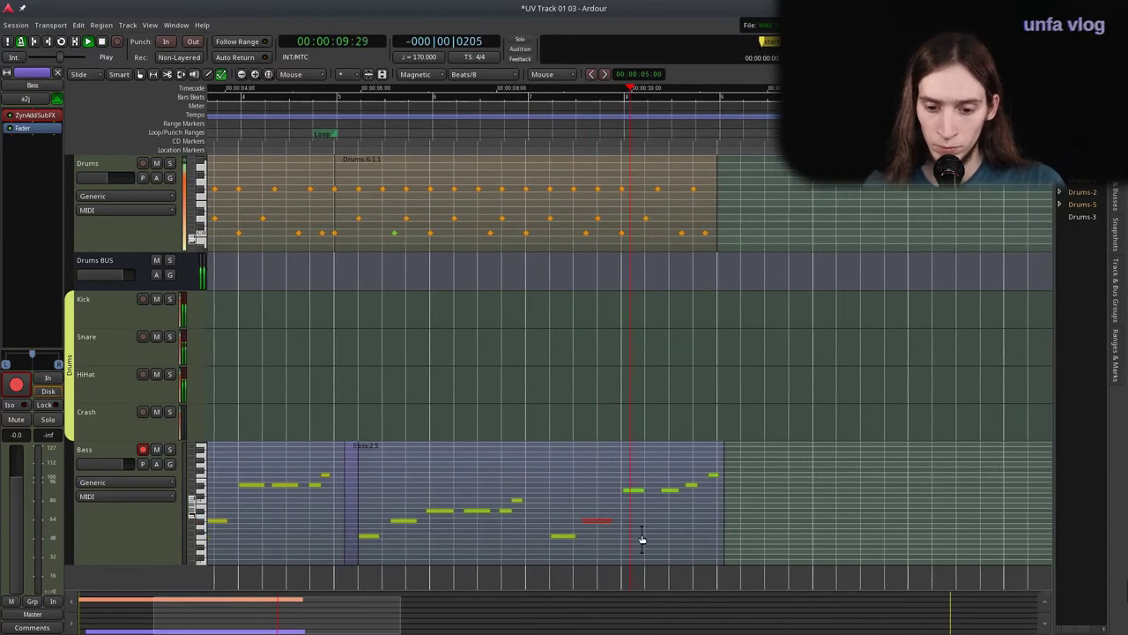
{"action": "key", "text": "space"}
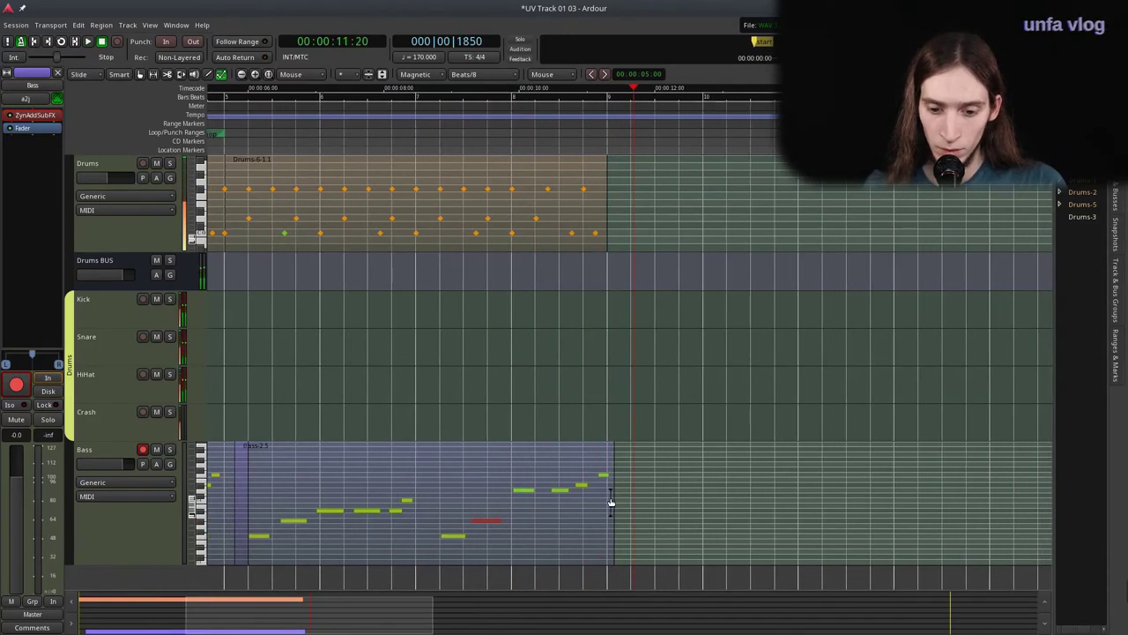
Trim the second Bass region's end to bar 9, extend the first region's start to the session start, and save the session.
{"action": "scroll", "coordinate": [608, 499], "scroll_direction": "up", "scroll_amount": 1}
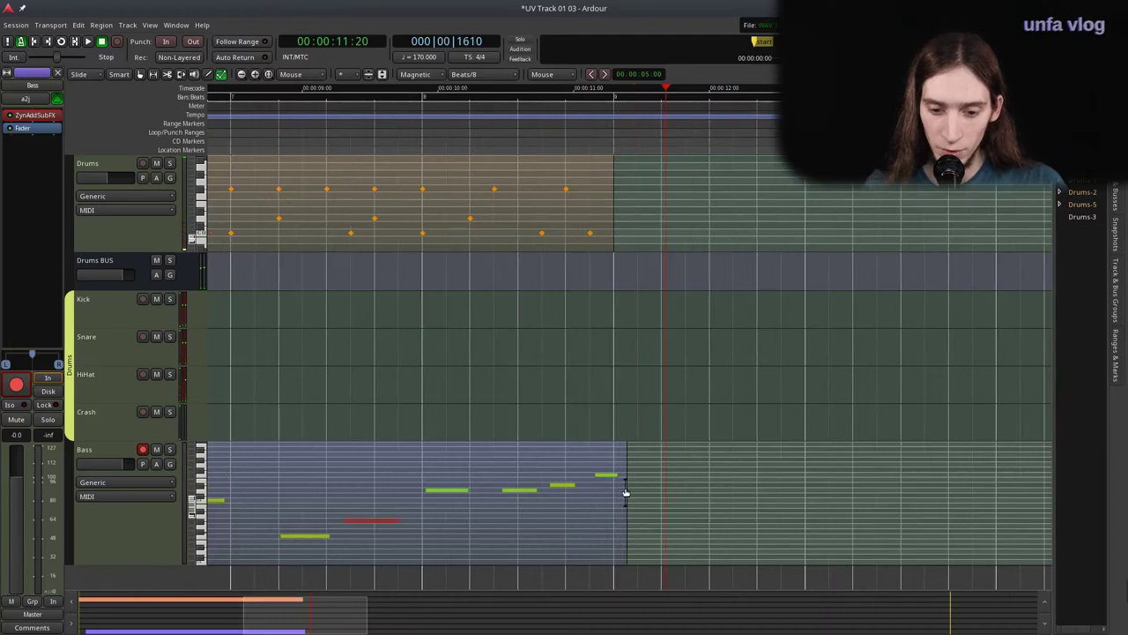
{"action": "left_click_drag", "start_coordinate": [625, 492], "coordinate": [723, 493]}
{"action": "scroll", "coordinate": [723, 493], "scroll_direction": "down", "scroll_amount": 2}
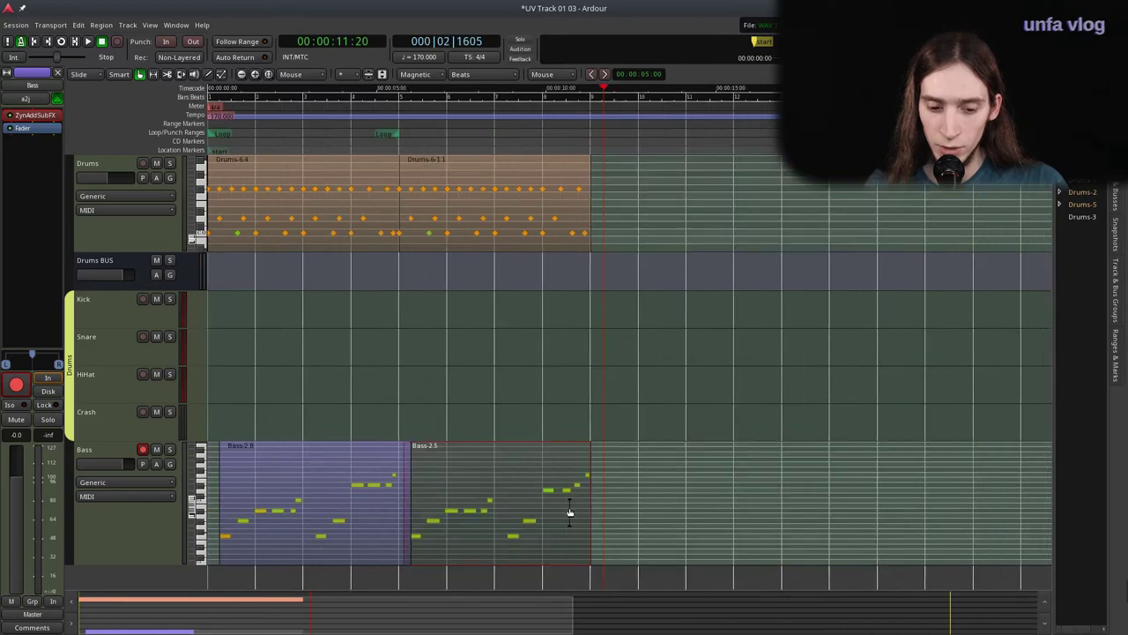
{"action": "key", "text": "ctrl+z"}
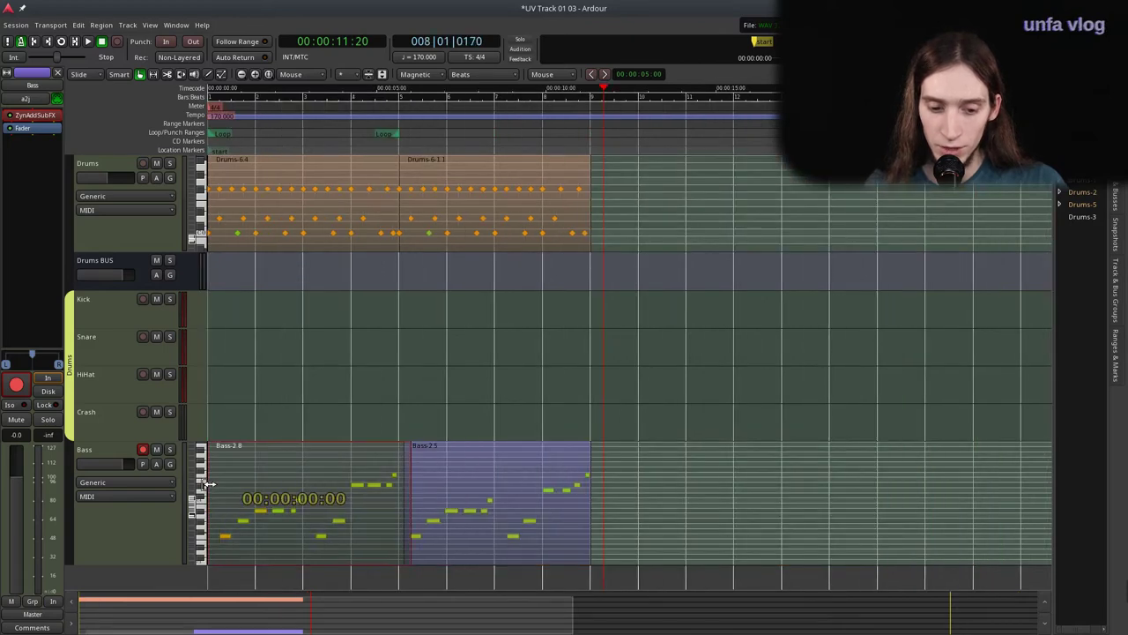
{"action": "key", "text": "ctrl+s"}
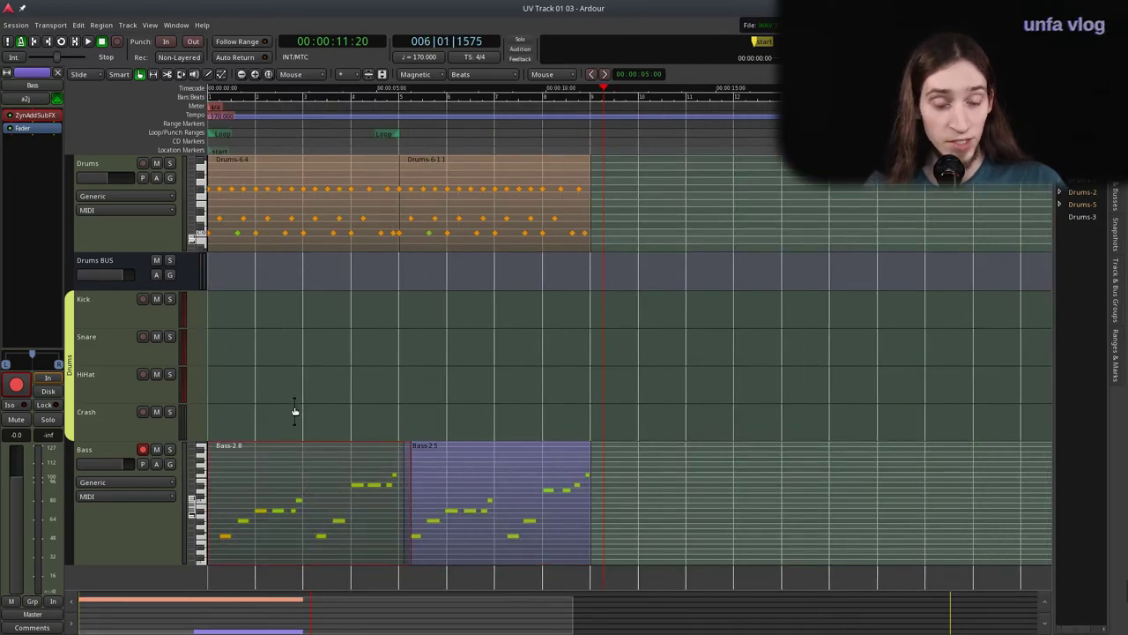
{"action": "left_click", "coordinate": [323, 476]}
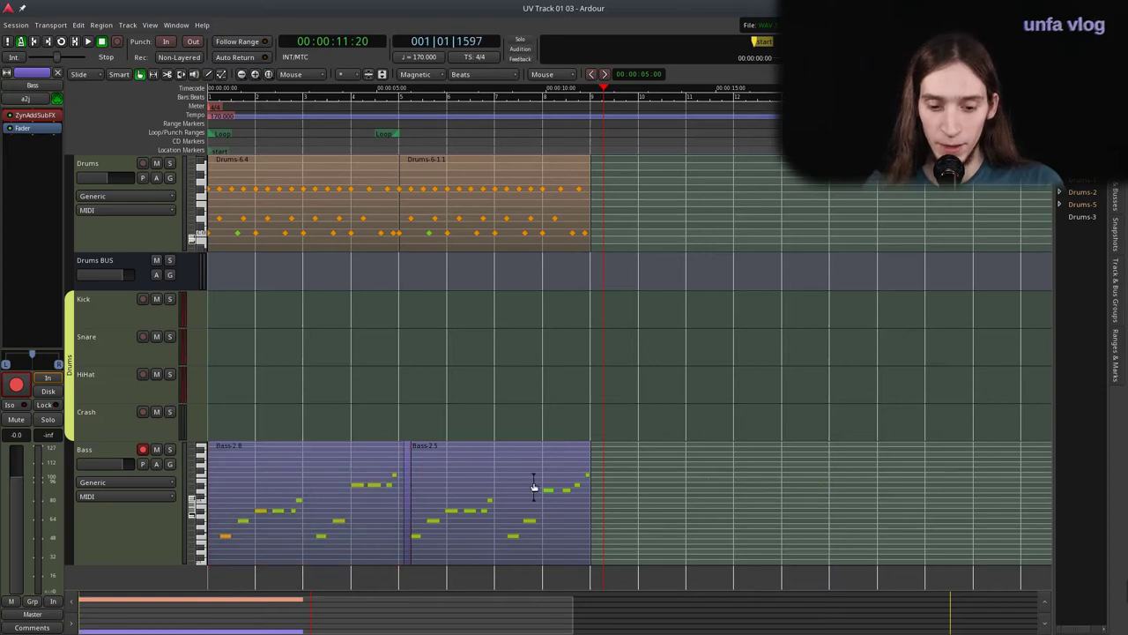
{"action": "key", "text": "Escape"}
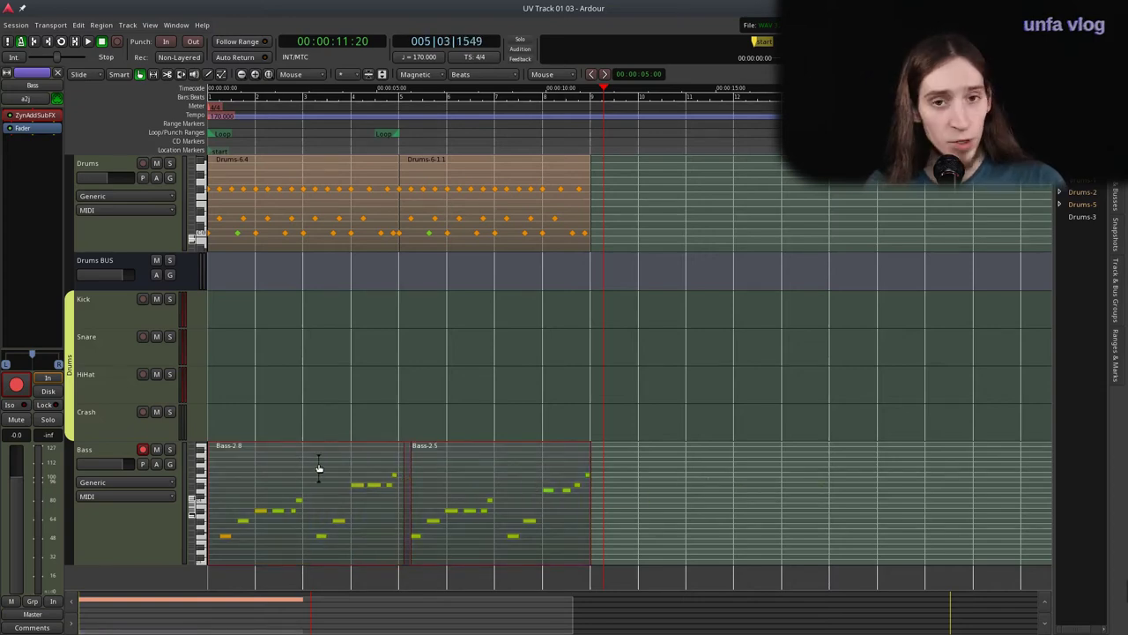
{"action": "right_click", "coordinate": [319, 468]}
{"action": "mouse_move", "coordinate": [362, 470]}
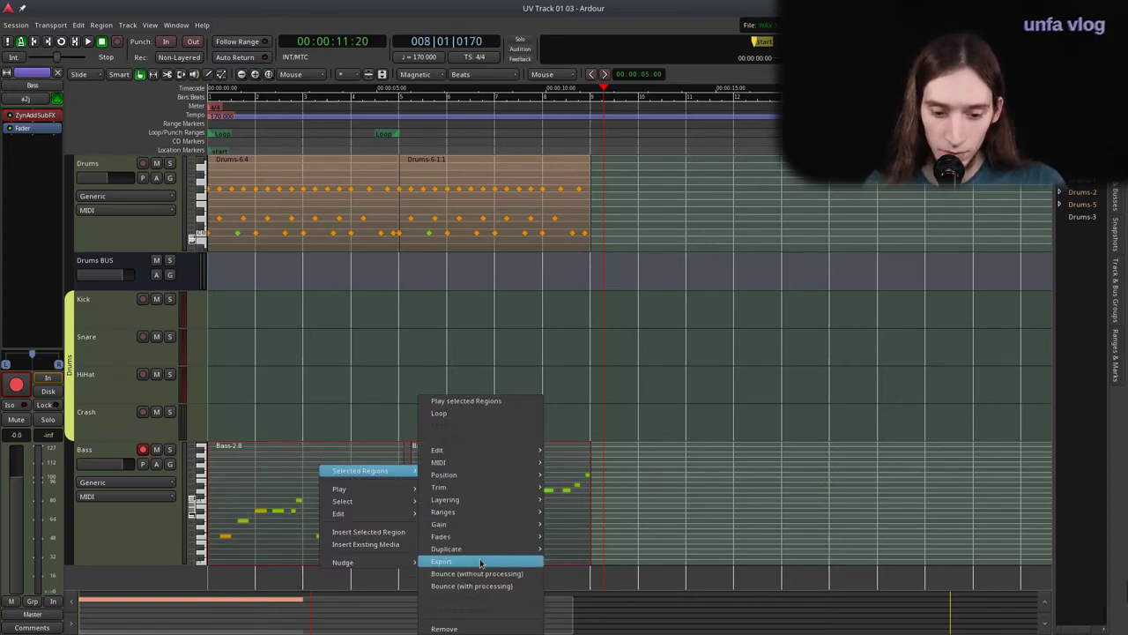
{"action": "mouse_move", "coordinate": [441, 462]}
{"action": "left_click", "coordinate": [618, 536]}
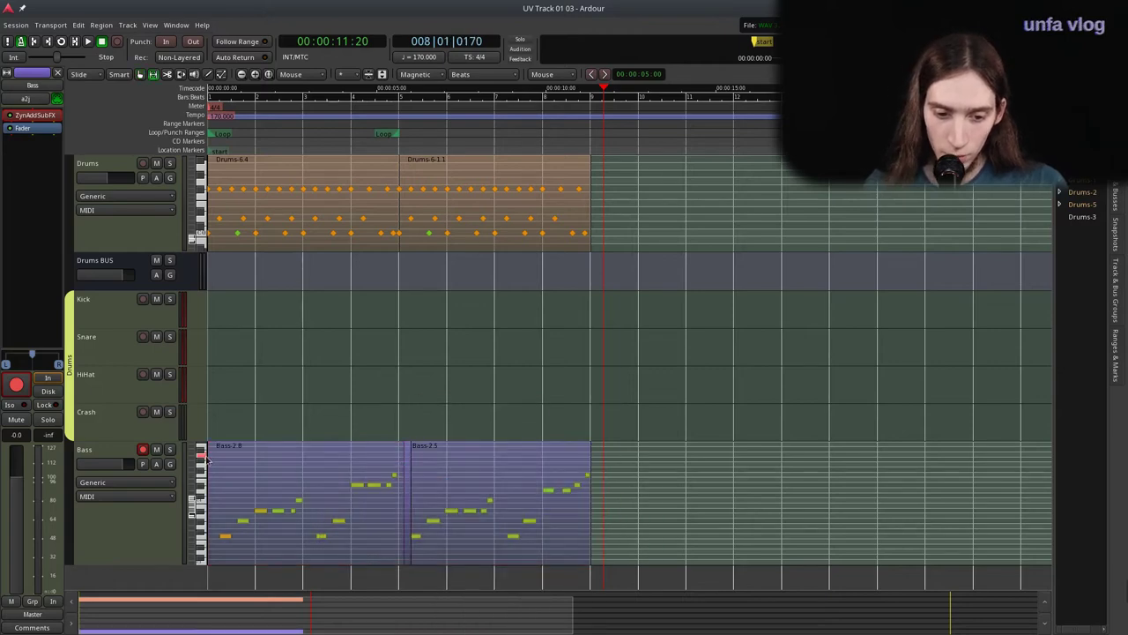
Select the range from bar 1 to bar 9 on the Bass track and consolidate it into one region.
{"action": "left_click_drag", "start_coordinate": [206, 456], "coordinate": [588, 463]}
{"action": "right_click", "coordinate": [546, 462]}
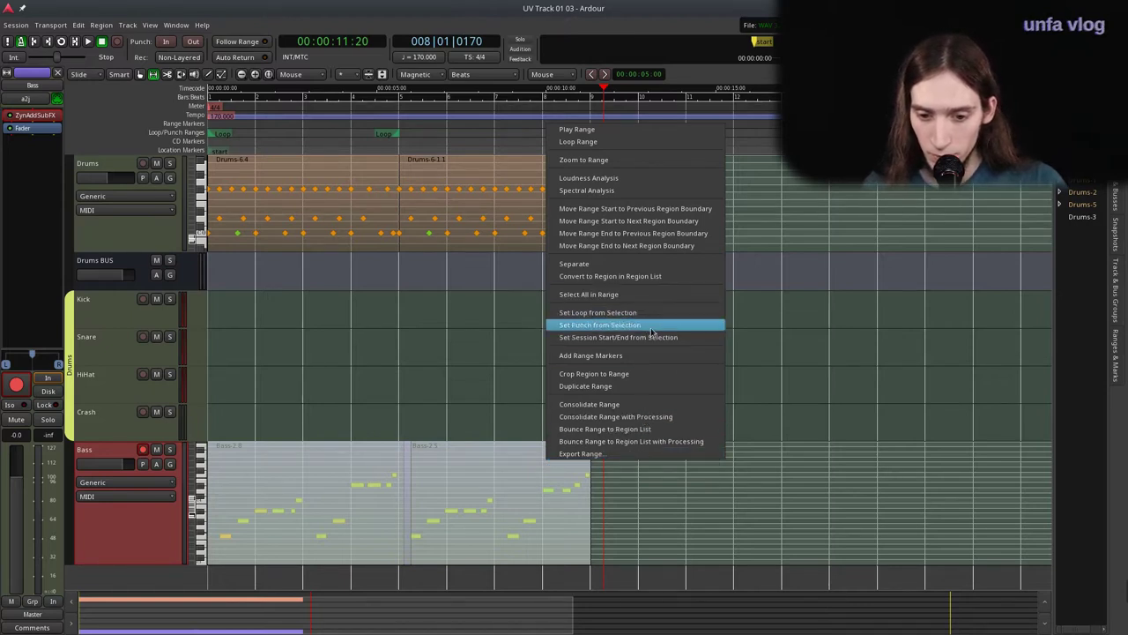
{"action": "left_click", "coordinate": [640, 404]}
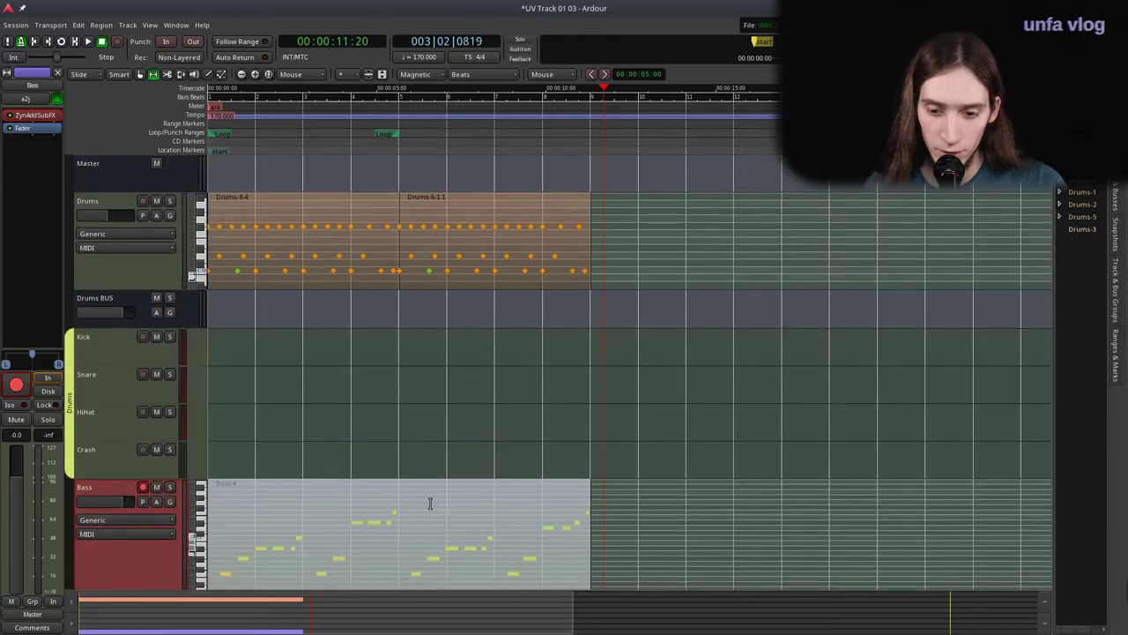
Add an audio track below Bass and bounce the Bass range to the region list, once without and once with processing.
{"action": "scroll", "coordinate": [430, 502], "scroll_direction": "down", "scroll_amount": 1}
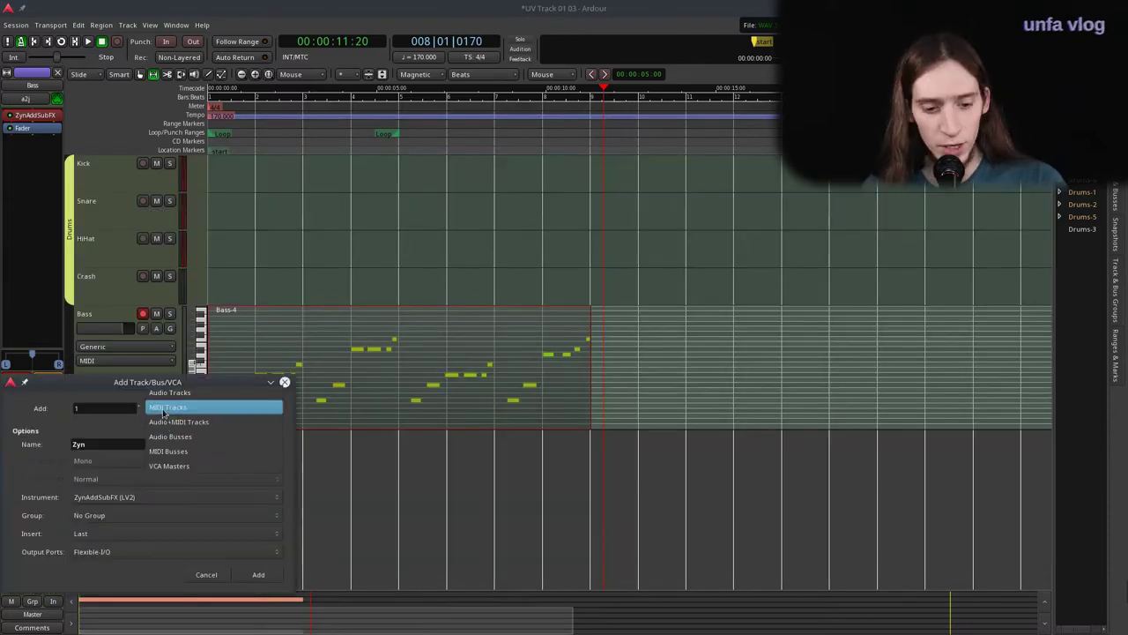
{"action": "key", "text": "Return"}
{"action": "right_click", "coordinate": [287, 388]}
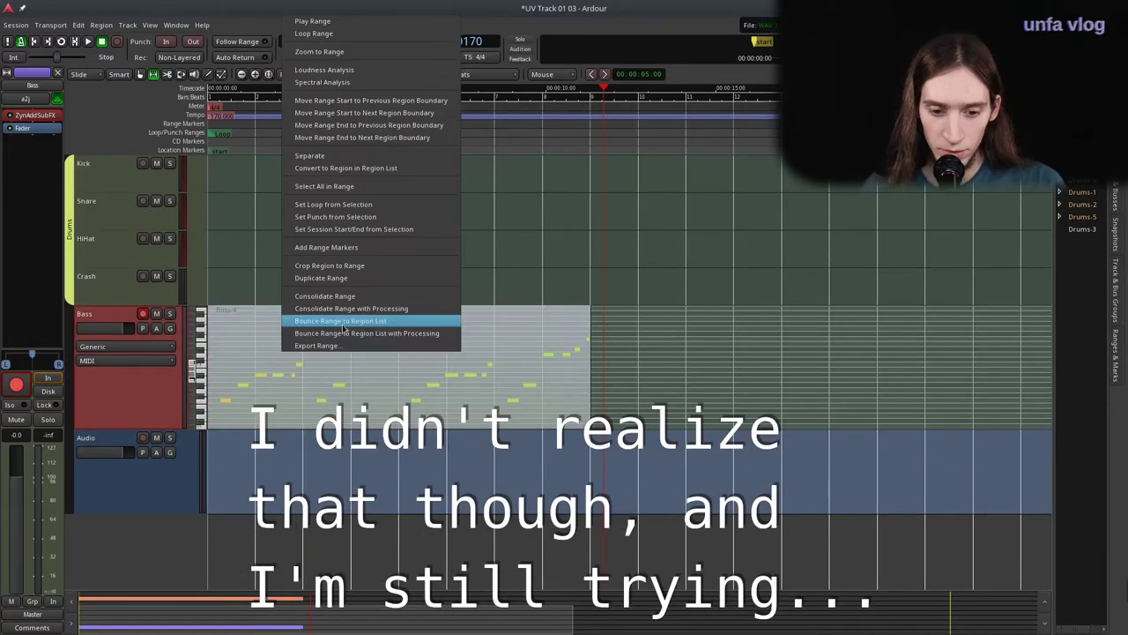
{"action": "left_click", "coordinate": [364, 320]}
{"action": "right_click", "coordinate": [449, 388]}
{"action": "left_click", "coordinate": [529, 335]}
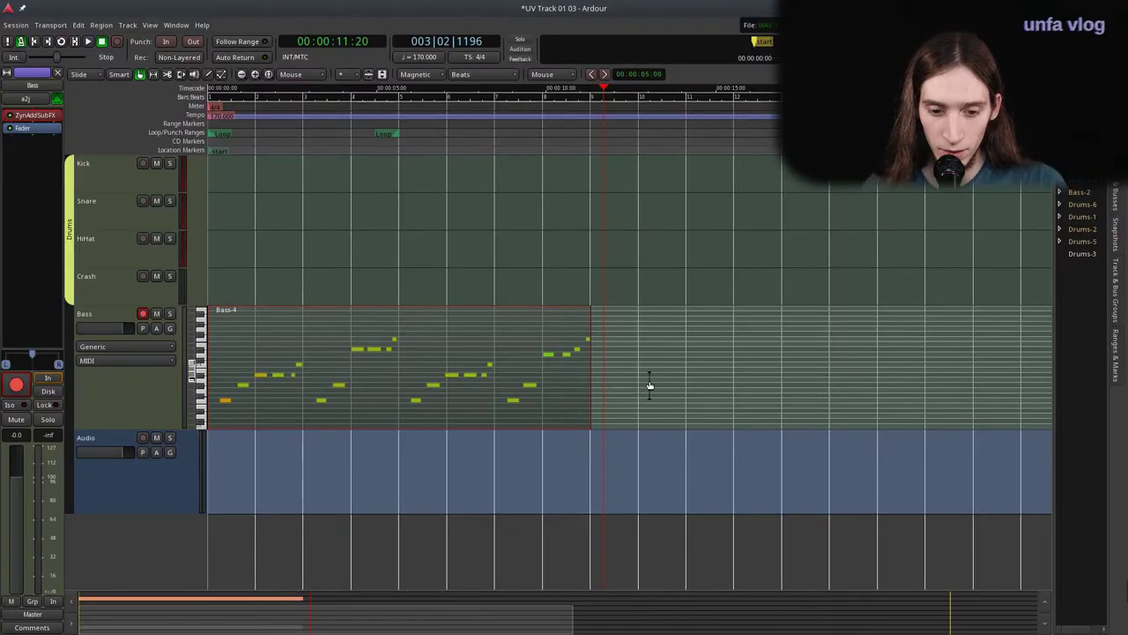
Try moving the consolidated Bass region about two bars later, and undo the move.
{"action": "left_click", "coordinate": [511, 407]}
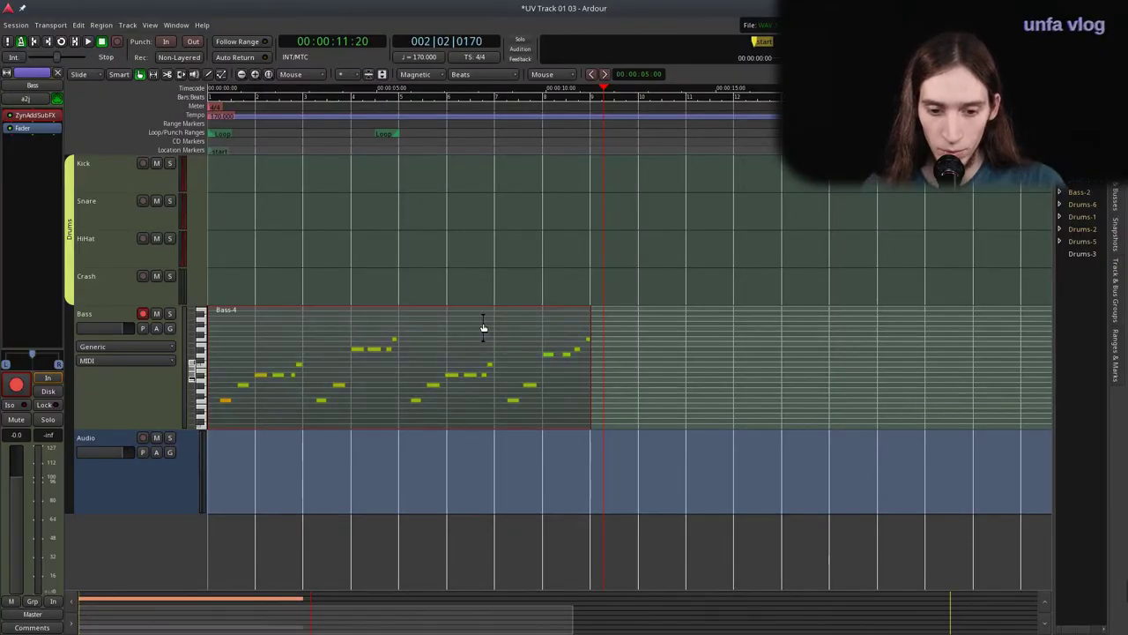
{"action": "left_click_drag", "start_coordinate": [471, 324], "coordinate": [576, 320]}
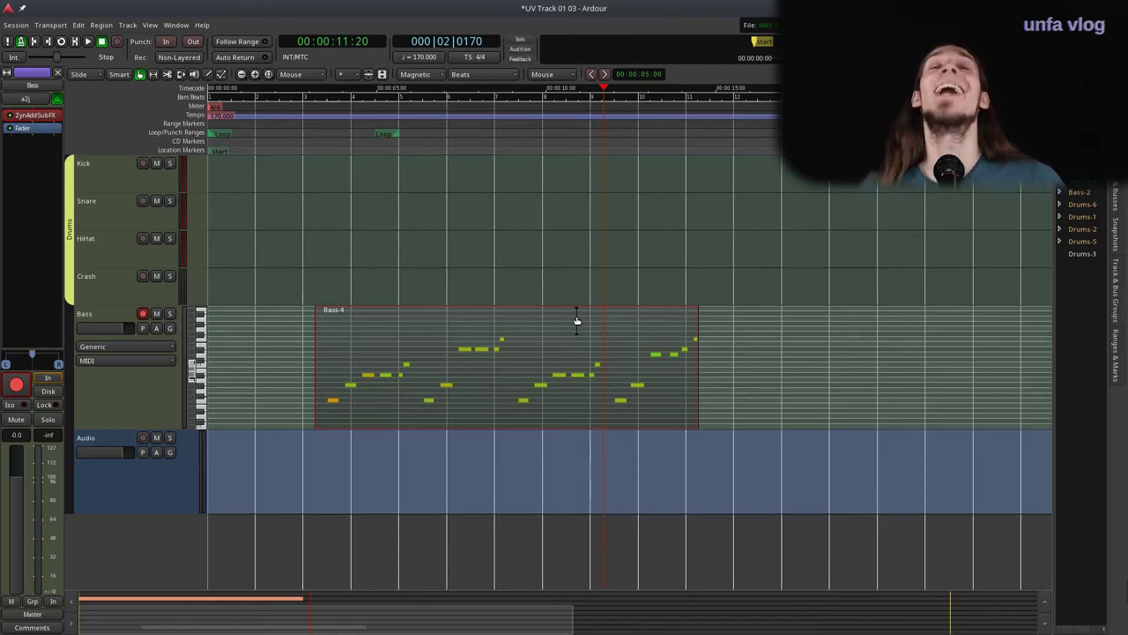
{"action": "key", "text": "ctrl+z"}
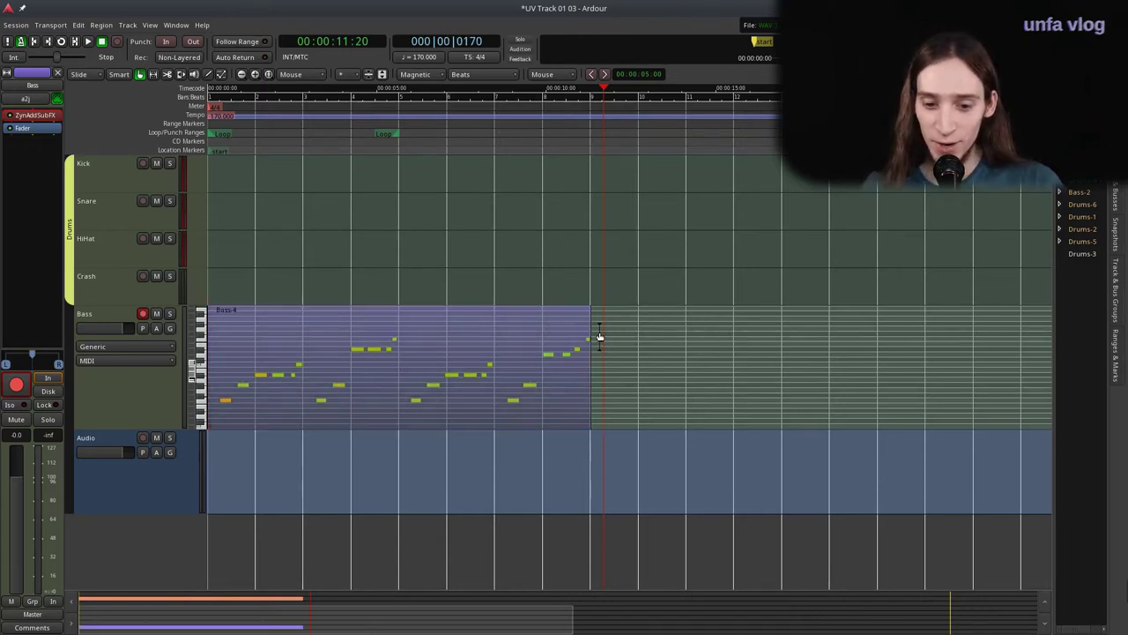
Set the loop range around the consolidated Bass region and briefly play the loop.
{"action": "left_click", "coordinate": [600, 335]}
{"action": "key", "text": "equal"}
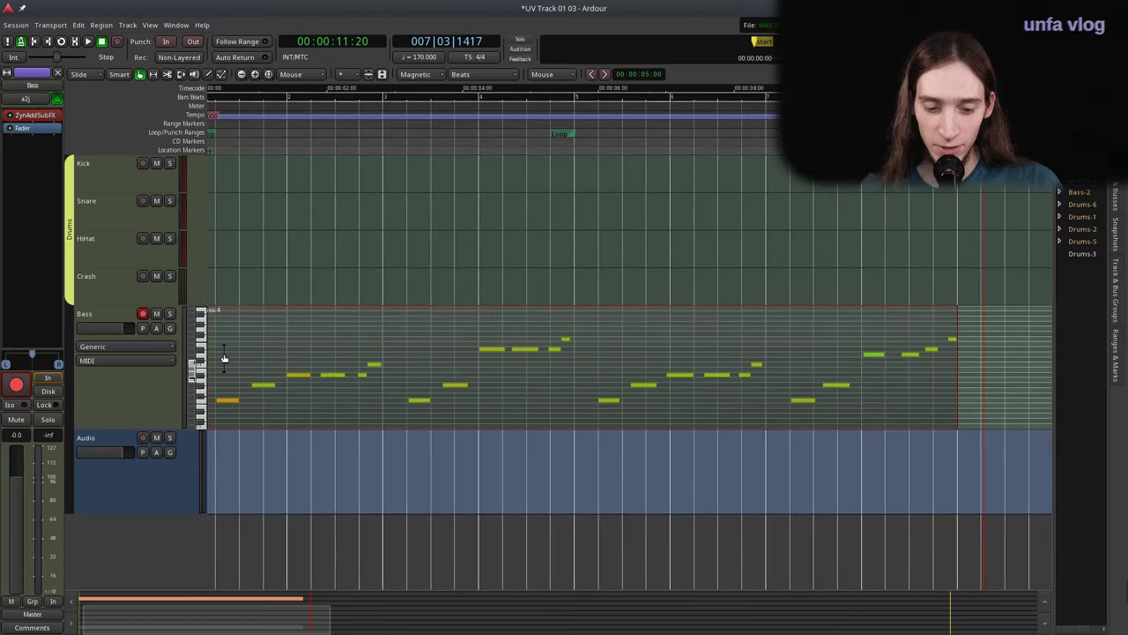
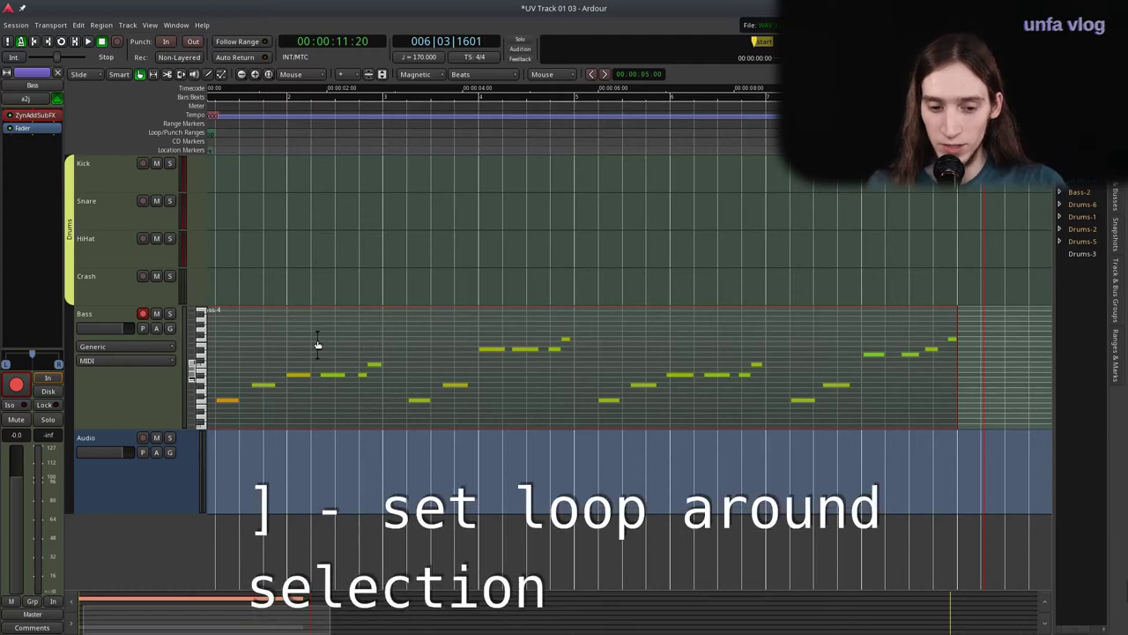
{"action": "key", "text": "bracketright"}
{"action": "key", "text": "l"}
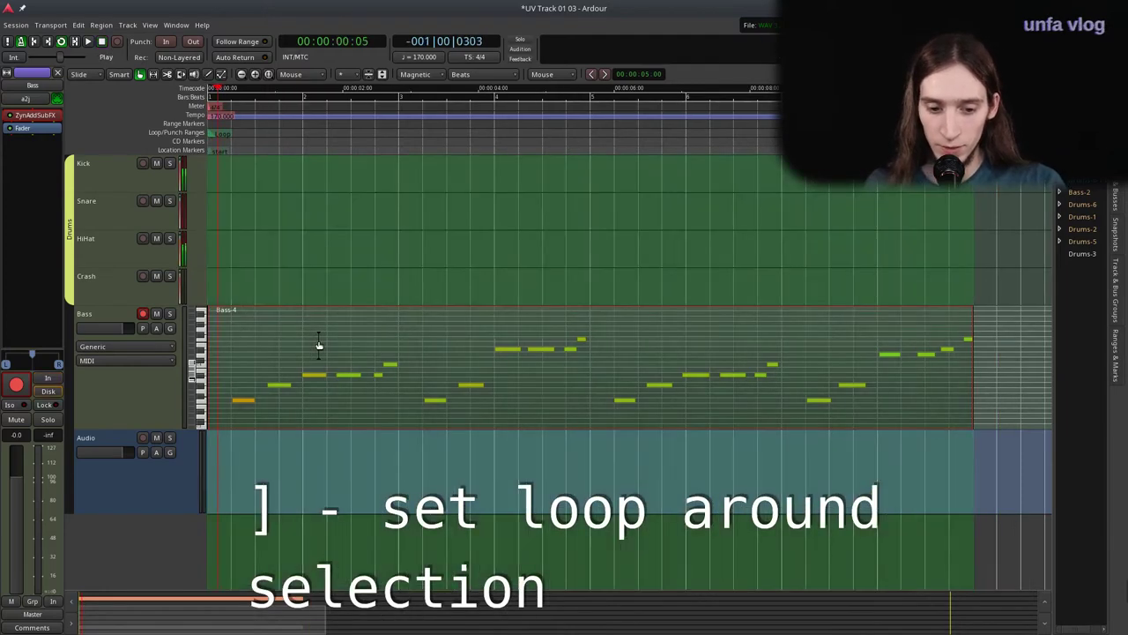
{"action": "key", "text": "space"}
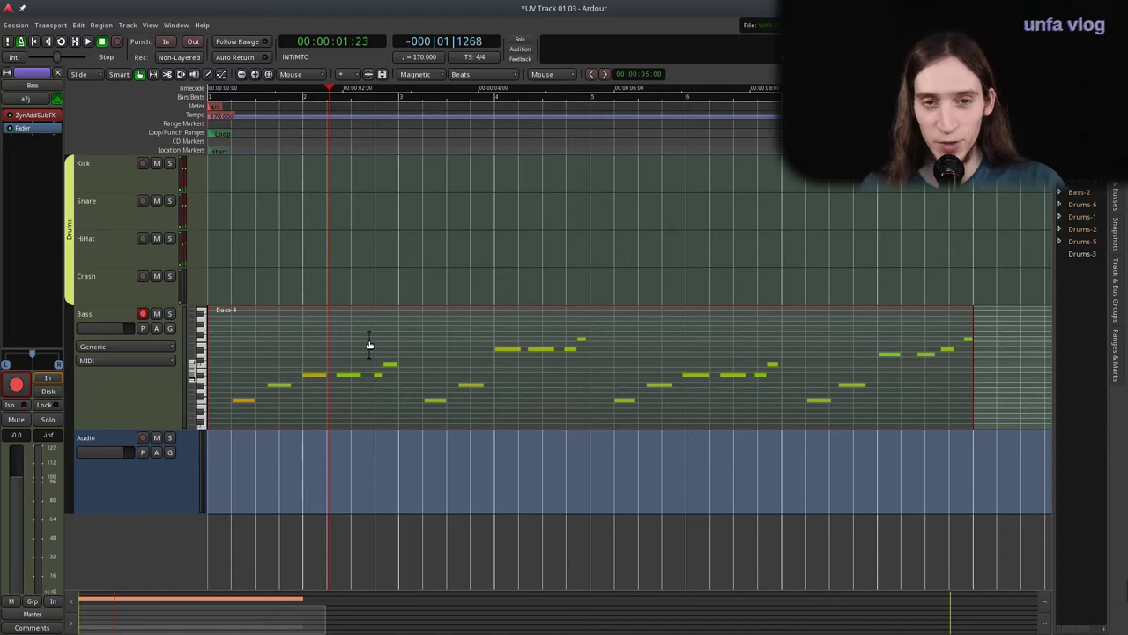
Try quantizing all notes of the Bass region with the note starts snapped to Beats/4.
{"action": "right_click", "coordinate": [370, 343]}
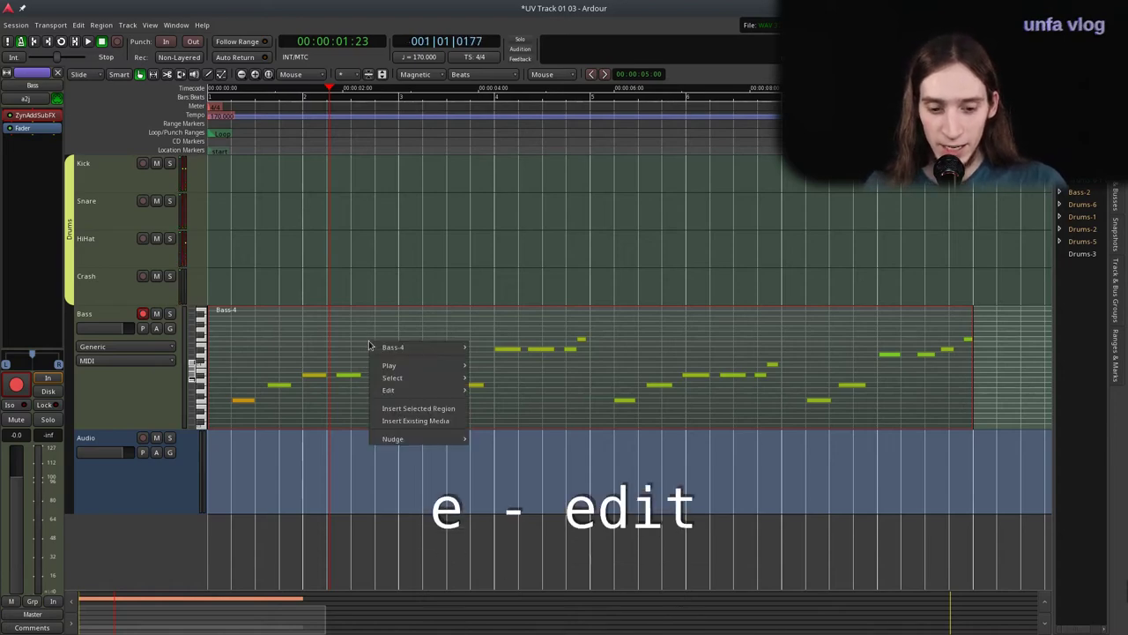
{"action": "key", "text": "Escape"}
{"action": "key", "text": "e"}
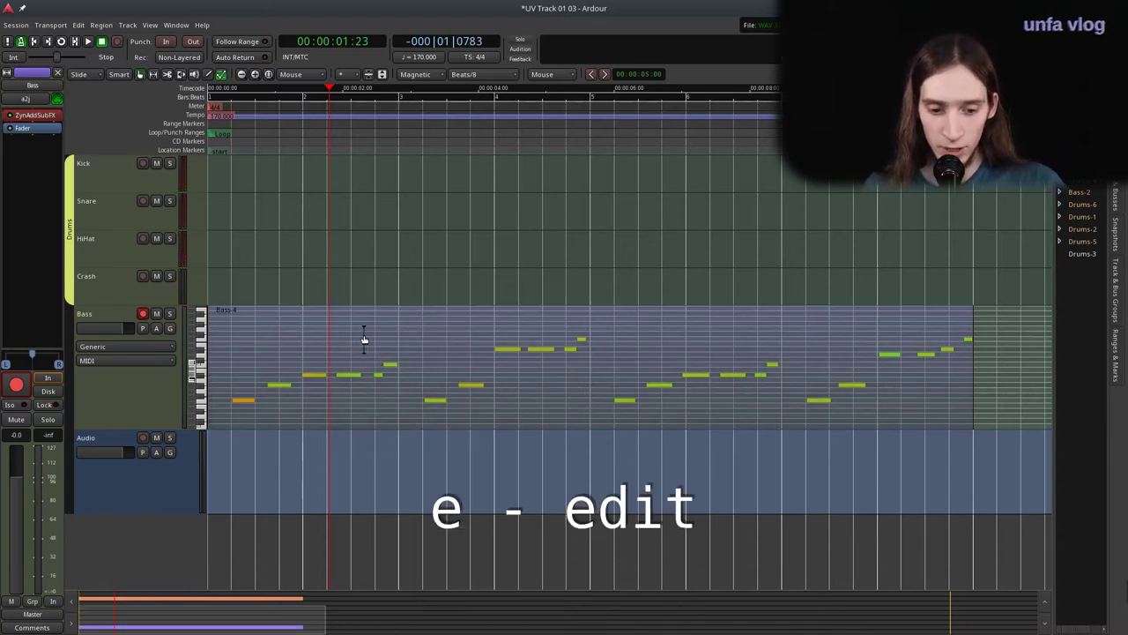
{"action": "key", "text": "ctrl+a"}
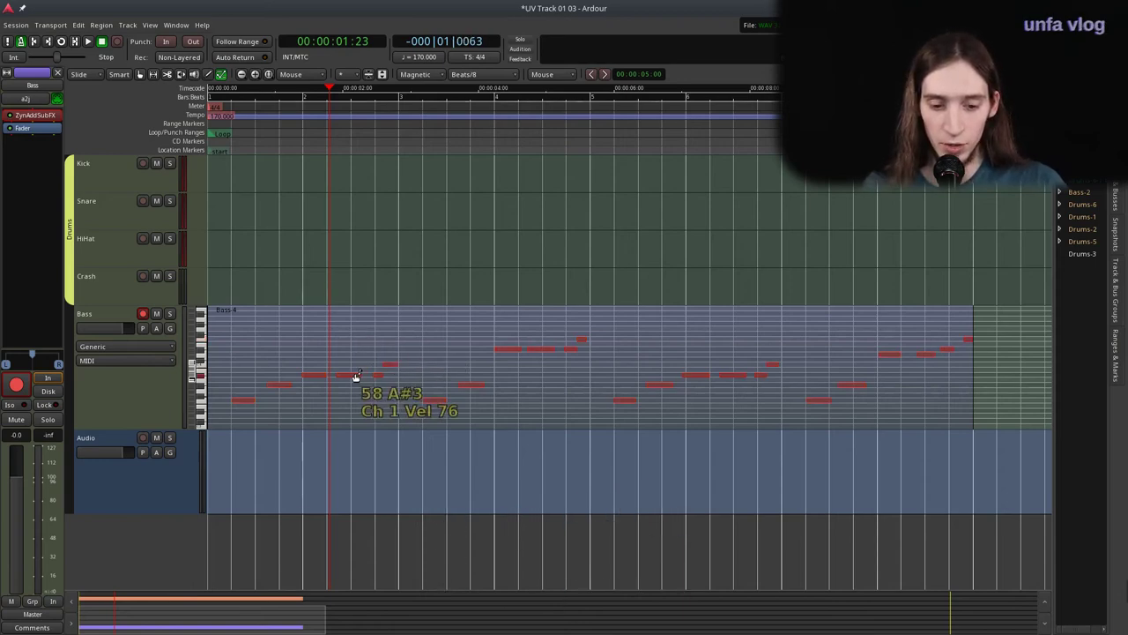
{"action": "right_click", "coordinate": [356, 376]}
{"action": "left_click", "coordinate": [385, 430]}
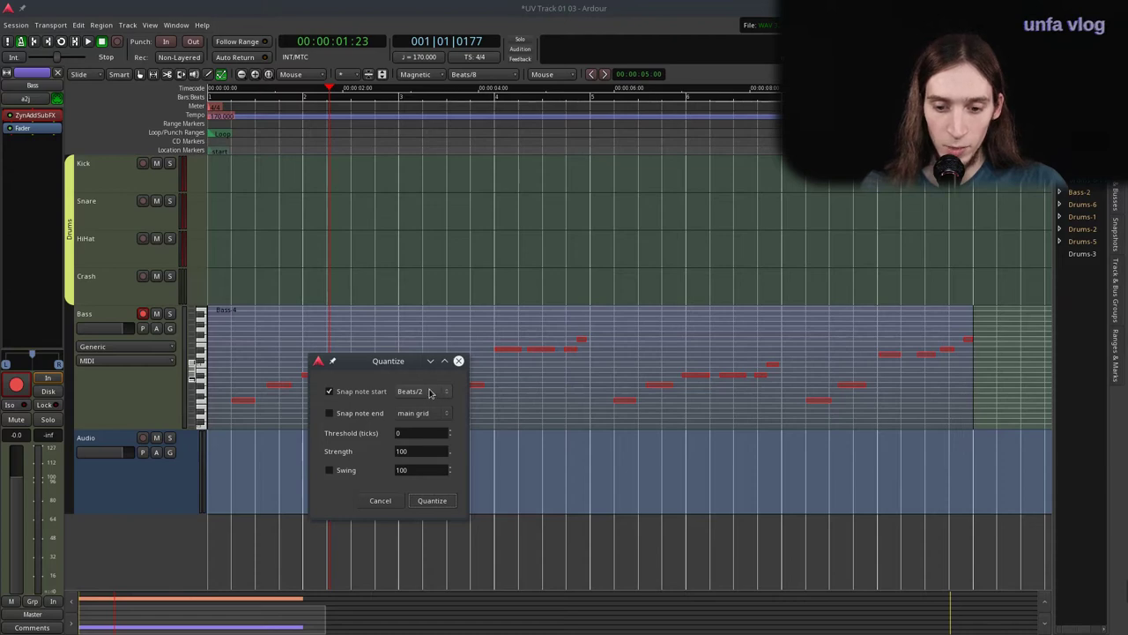
{"action": "left_click", "coordinate": [430, 393]}
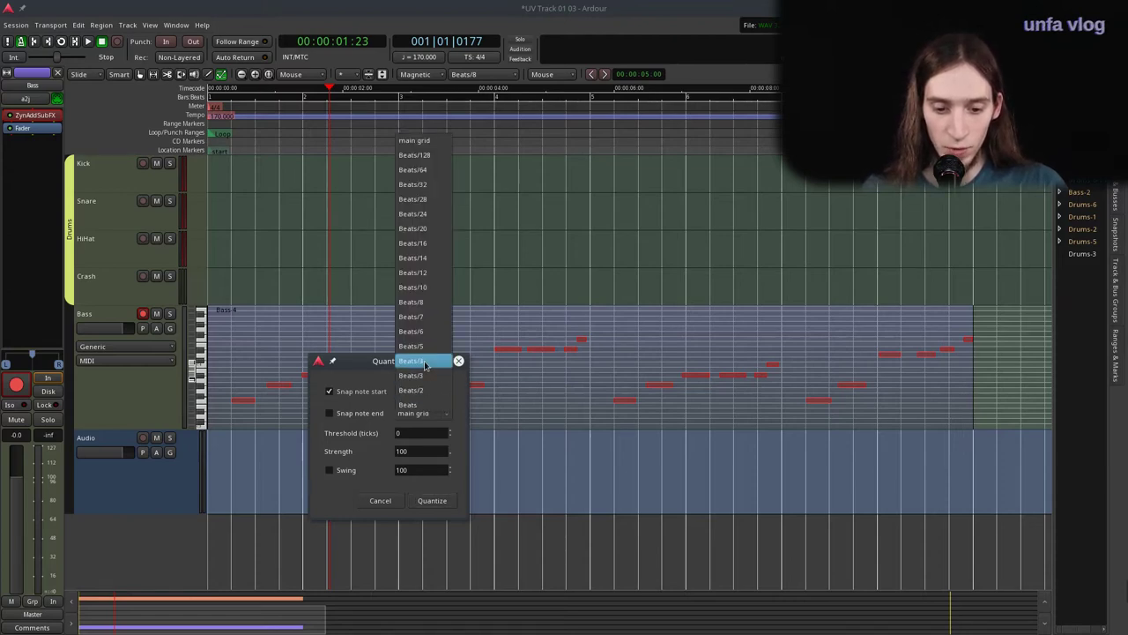
{"action": "left_click", "coordinate": [431, 362]}
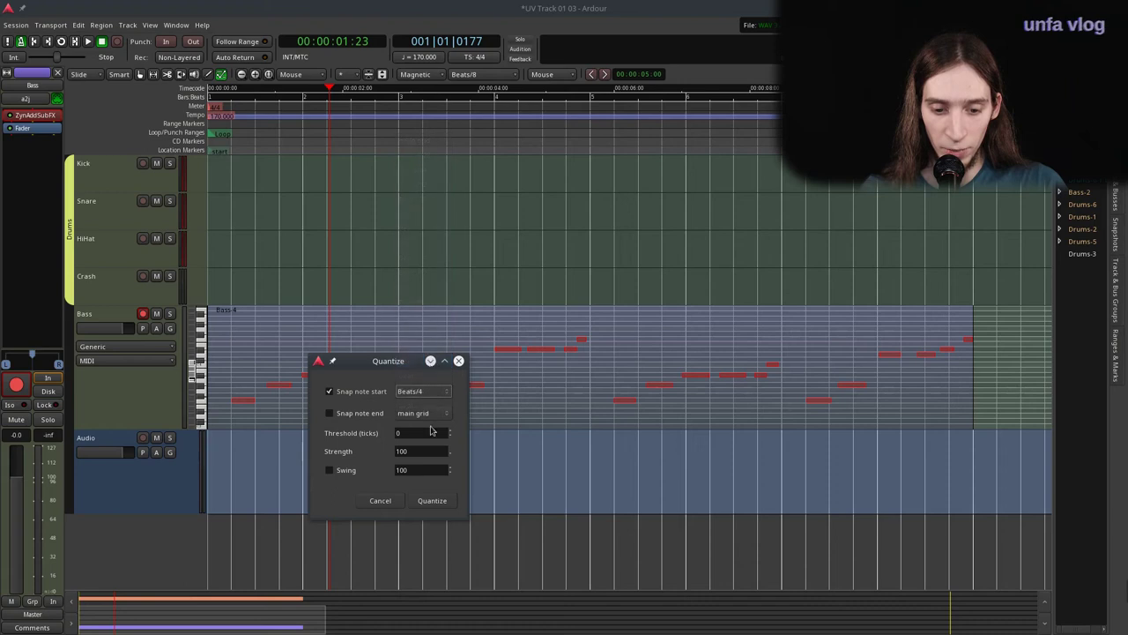
{"action": "left_click", "coordinate": [431, 500]}
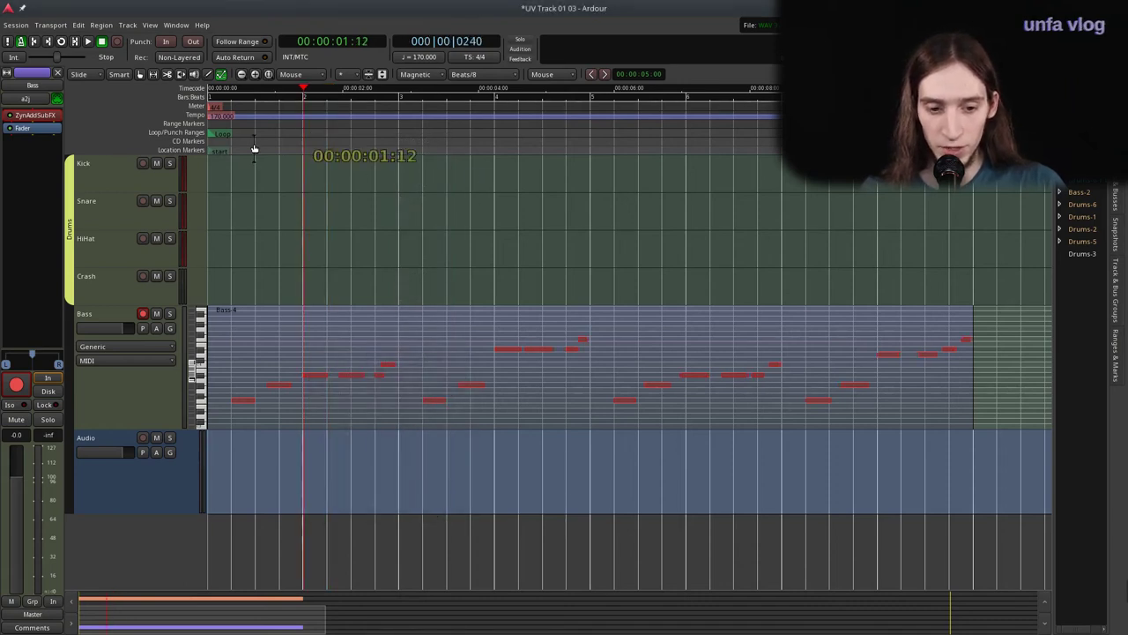
Play the quantized bassline from the start, and undo the quantization.
{"action": "key", "text": "Home"}
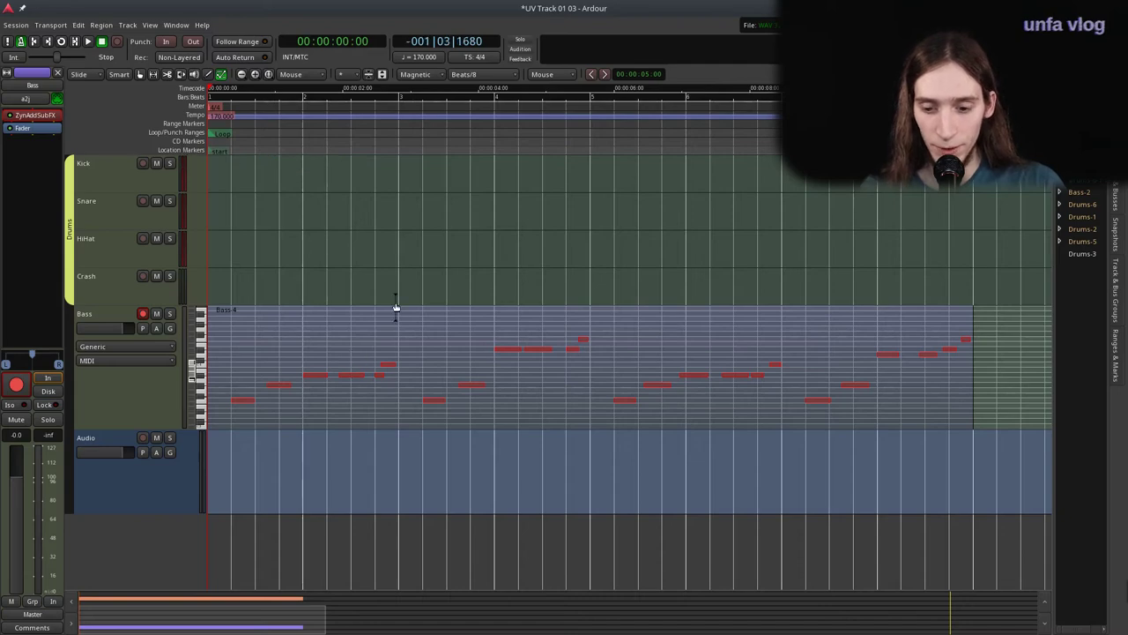
{"action": "key", "text": "space"}
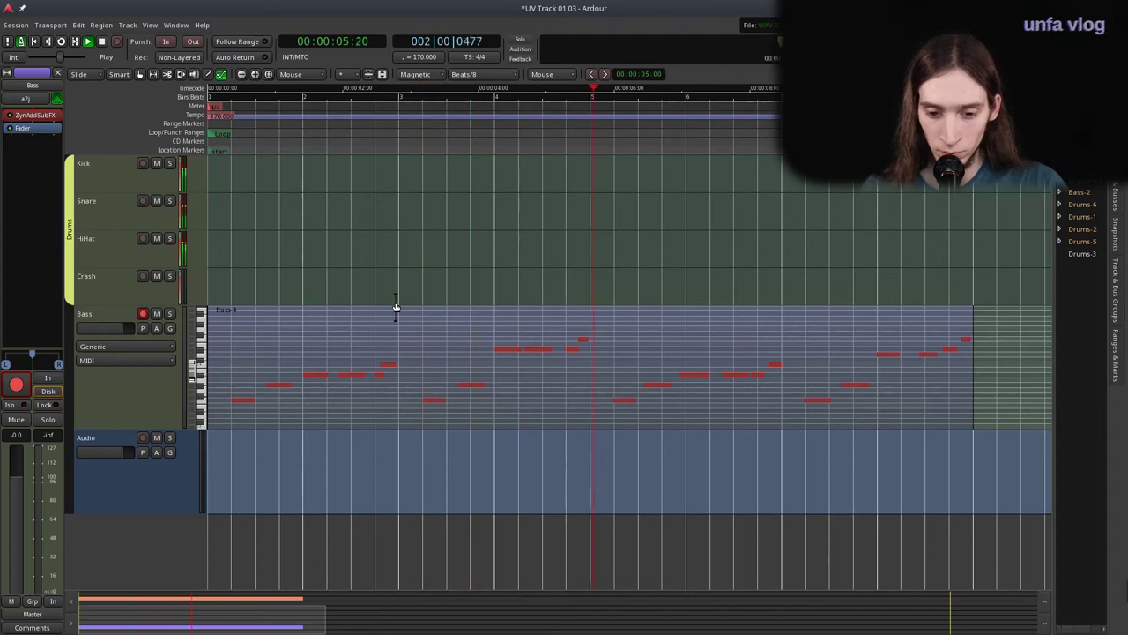
{"action": "key", "text": "space"}
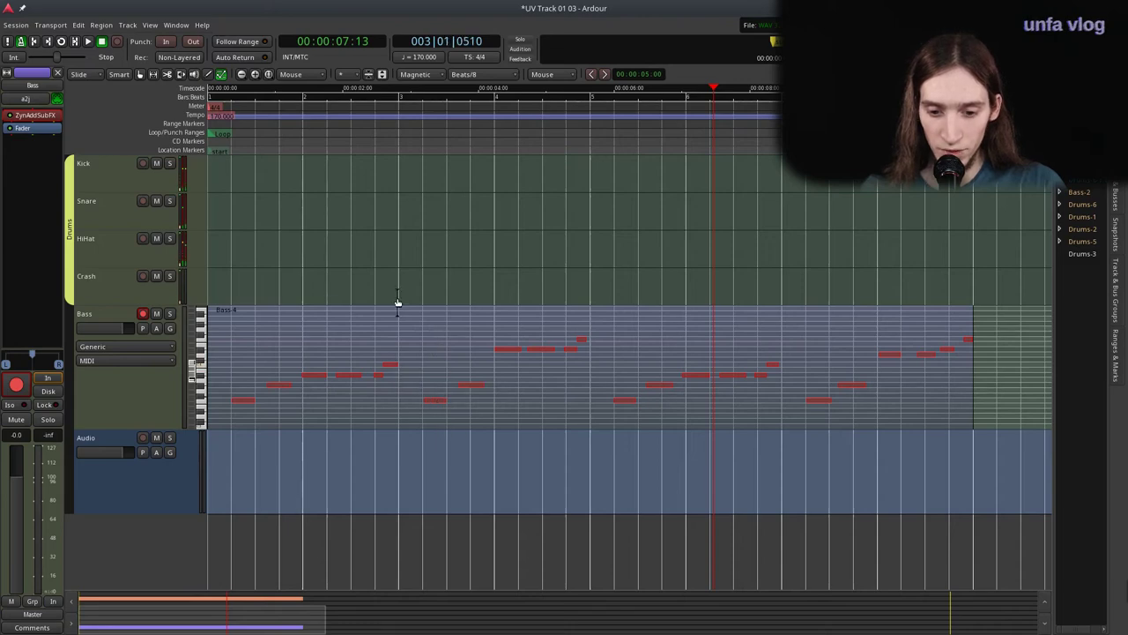
Play the unquantized bassline from the start with the drums to hear which notes are off.
{"action": "key", "text": "Home"}
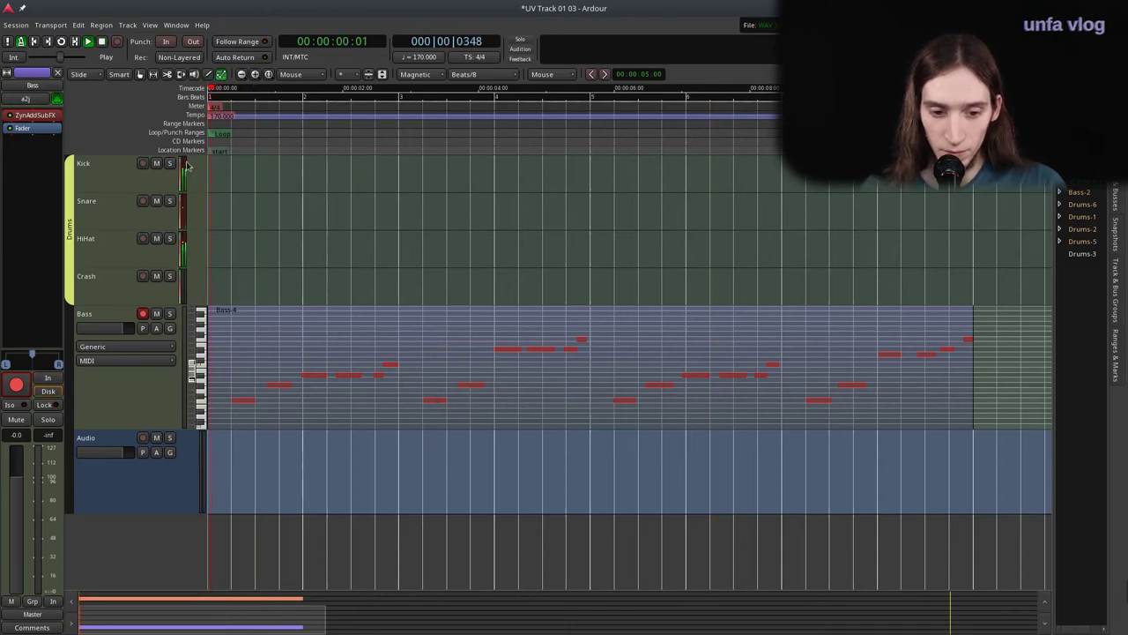
{"action": "key", "text": "space"}
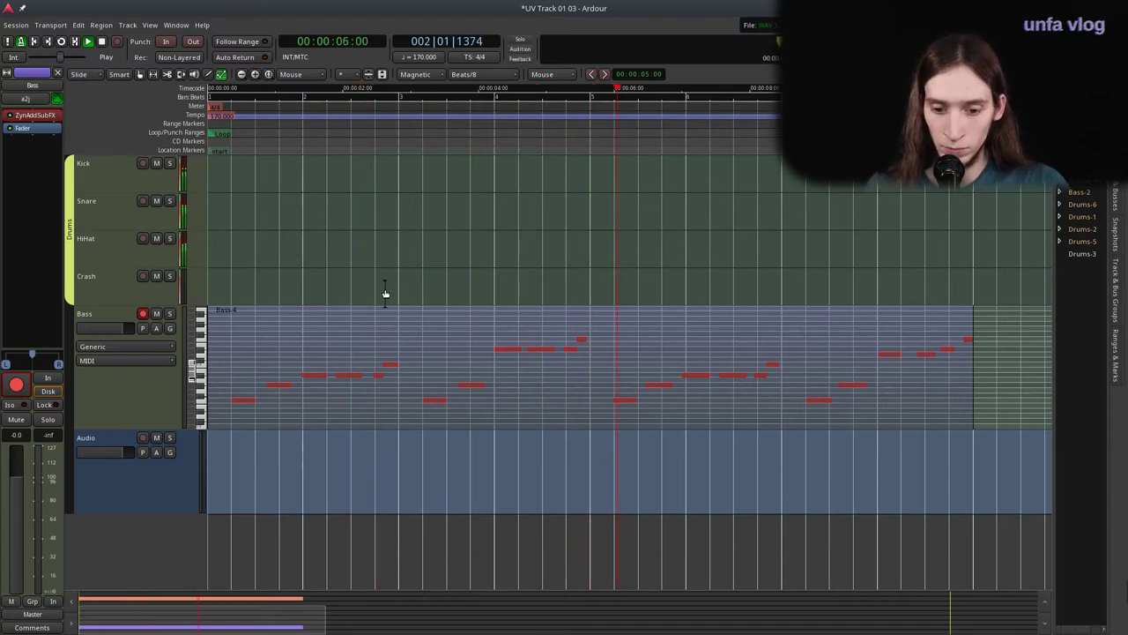
{"action": "key", "text": "space"}
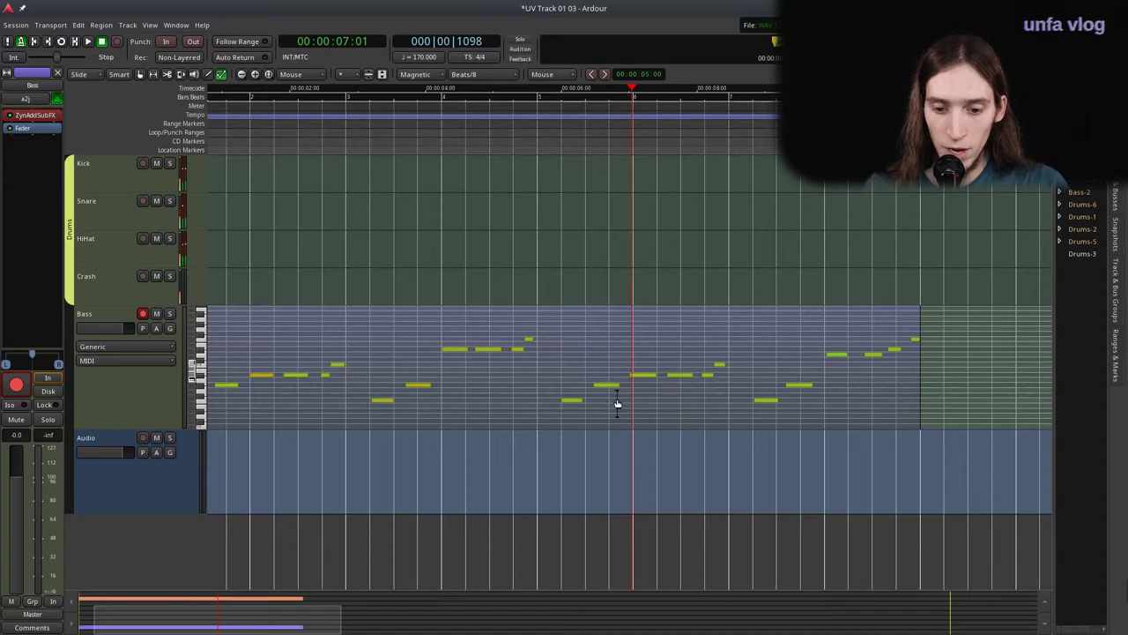
Nudge the G#3 note before bar 6 slightly earlier, and the four notes within bar 6 slightly later.
{"action": "key", "text": "equal"}
{"action": "left_click", "coordinate": [601, 387]}
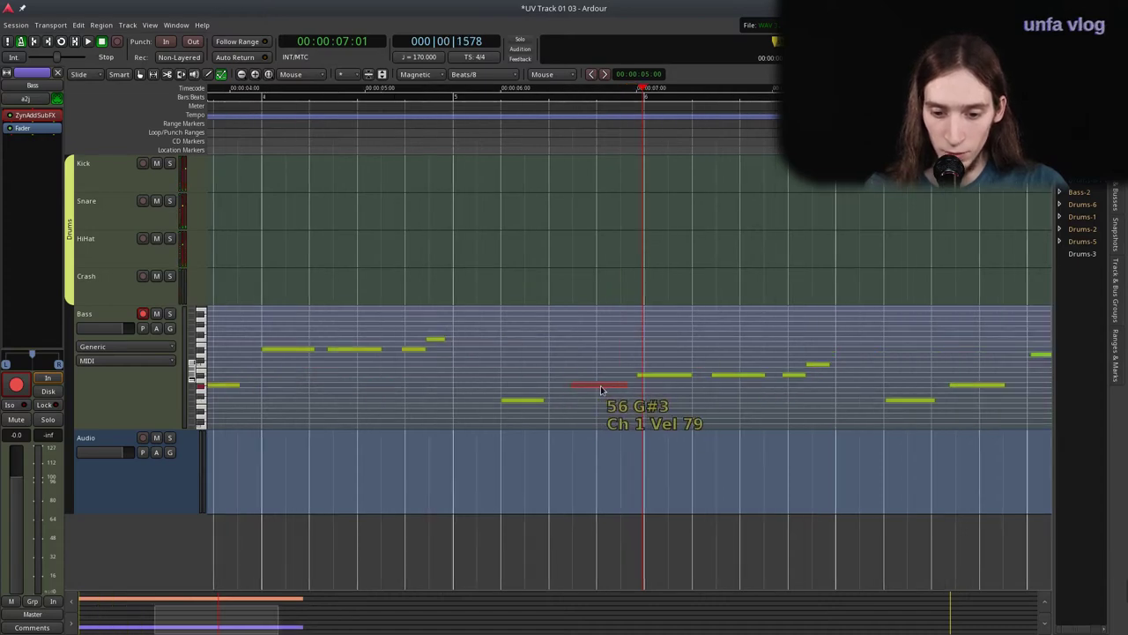
{"action": "left_click_drag", "start_coordinate": [602, 388], "coordinate": [598, 387]}
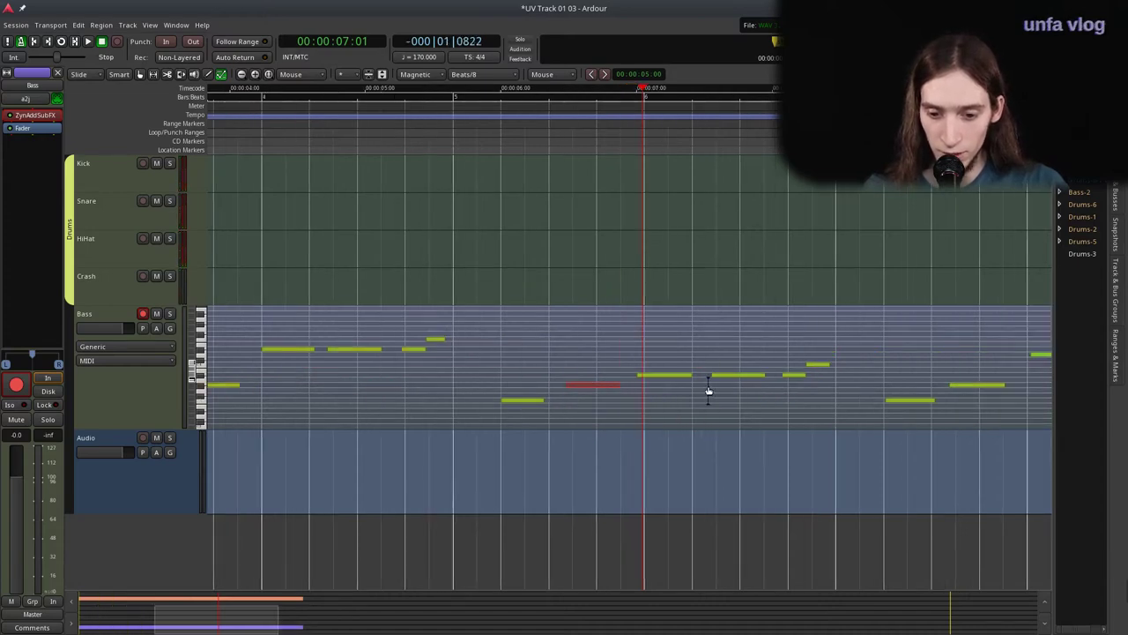
{"action": "left_click", "coordinate": [674, 376]}
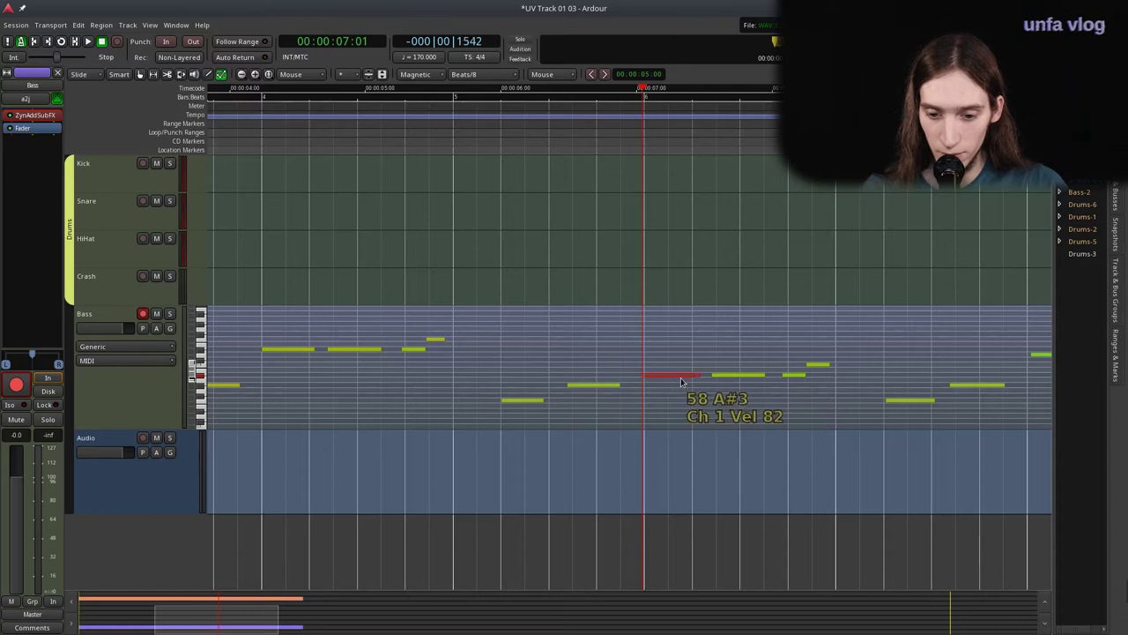
{"action": "left_click", "coordinate": [754, 377]}
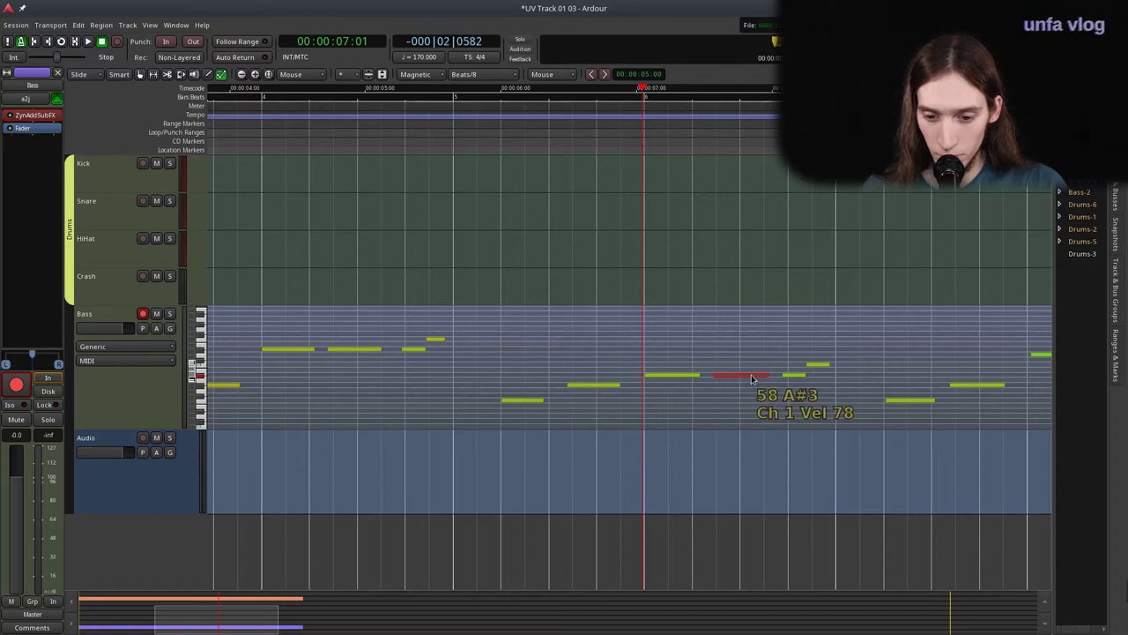
{"action": "left_click", "coordinate": [796, 377]}
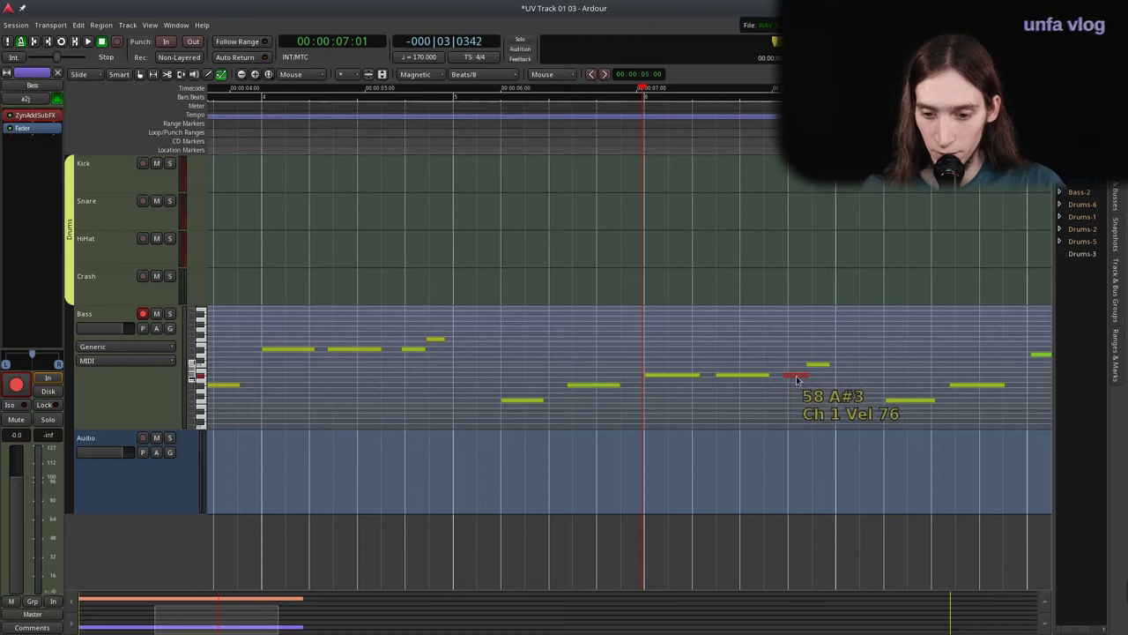
{"action": "left_click", "coordinate": [818, 361]}
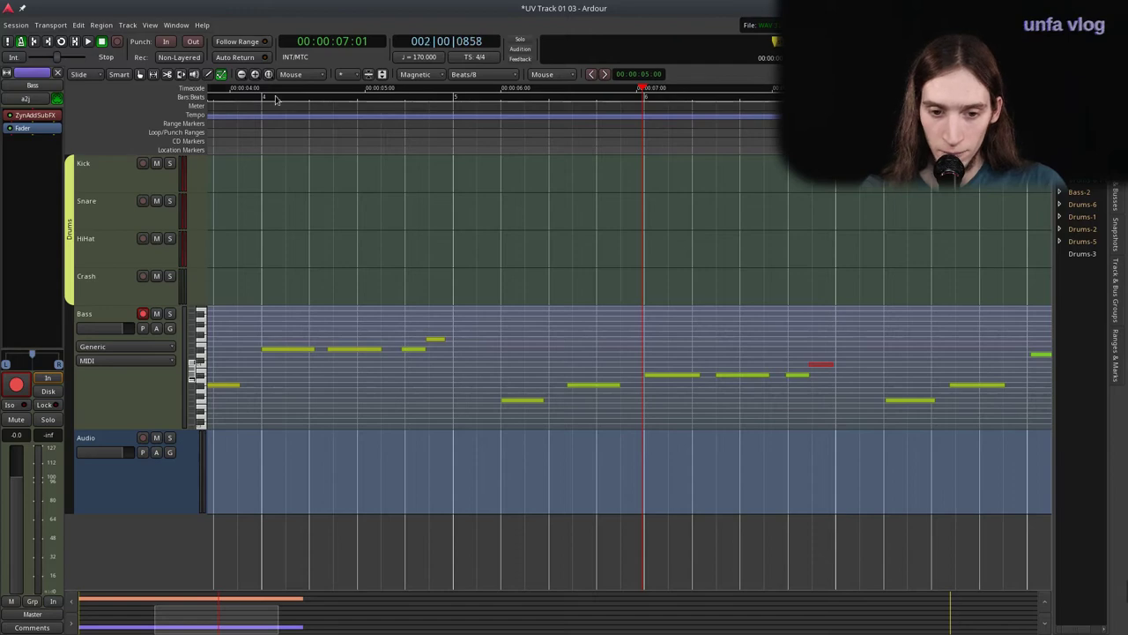
Play the bassline from bar 4 to its end and nudge the last three notes of bar 8 slightly earlier.
{"action": "left_click", "coordinate": [353, 130]}
{"action": "key", "text": "space"}
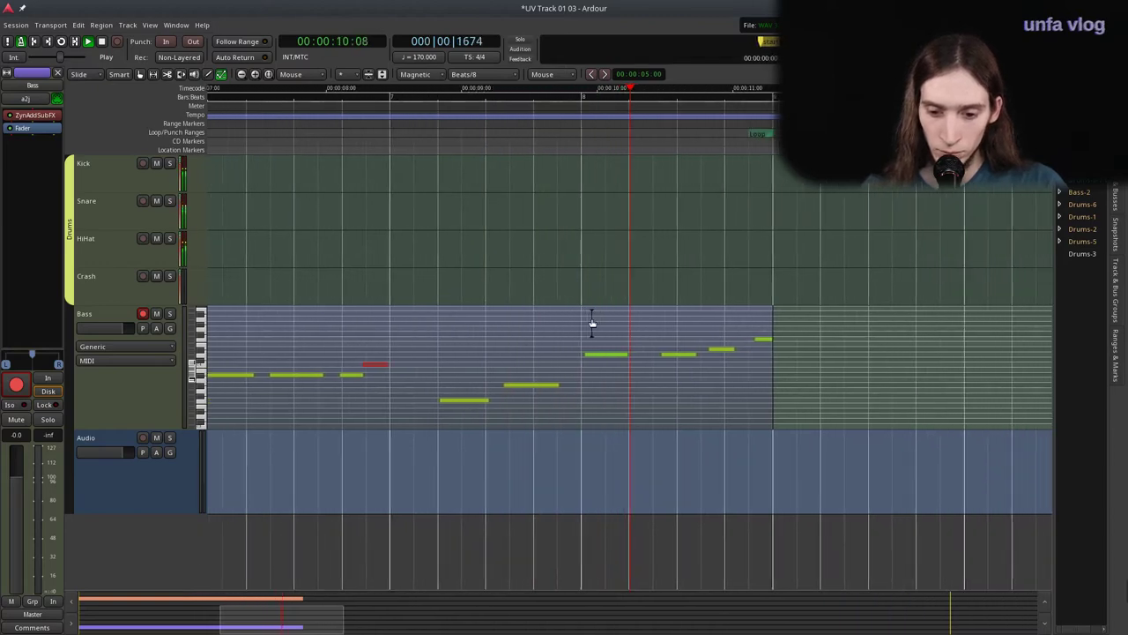
{"action": "key", "text": "space"}
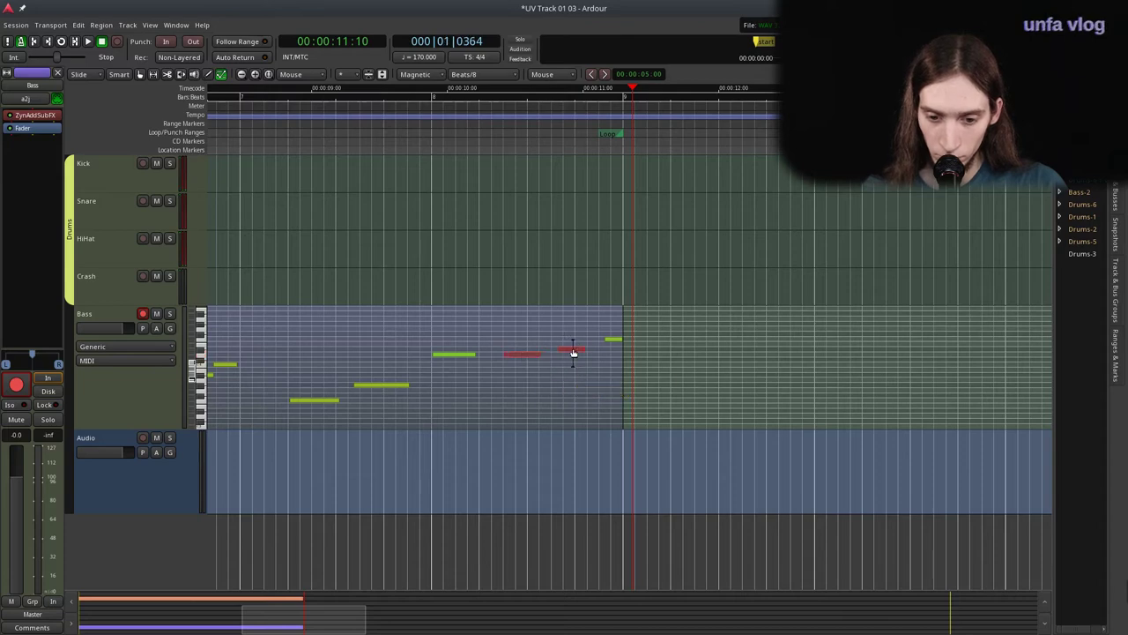
{"action": "key", "text": "Escape"}
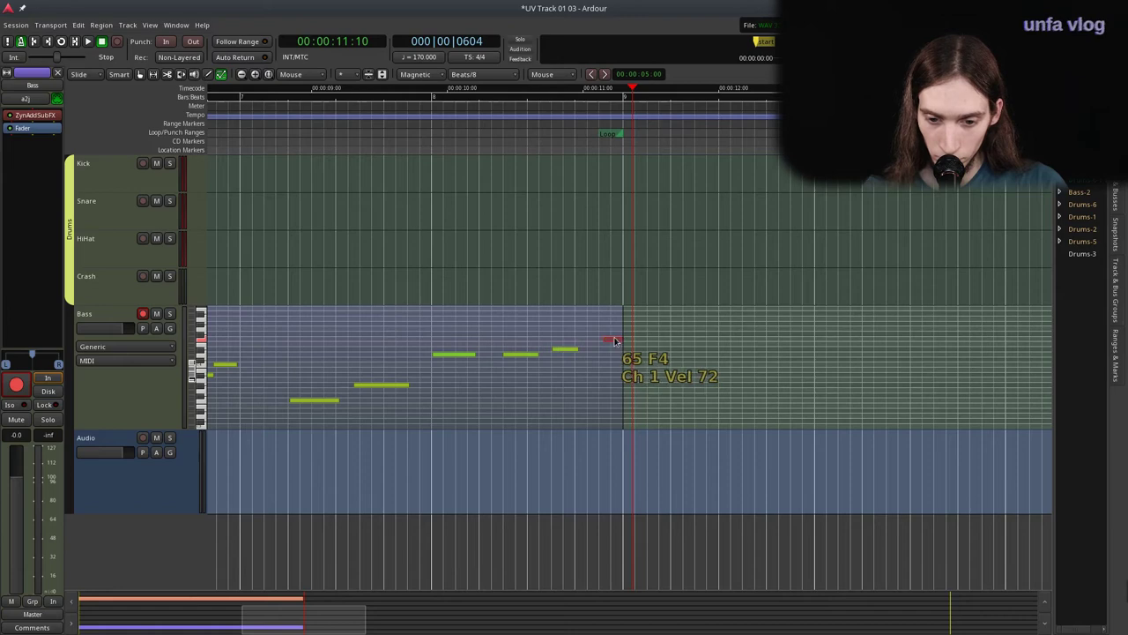
{"action": "left_click", "coordinate": [614, 340]}
Play the ending of the bassline and replay it from the first bar to check the note timing.
{"action": "left_click", "coordinate": [275, 134]}
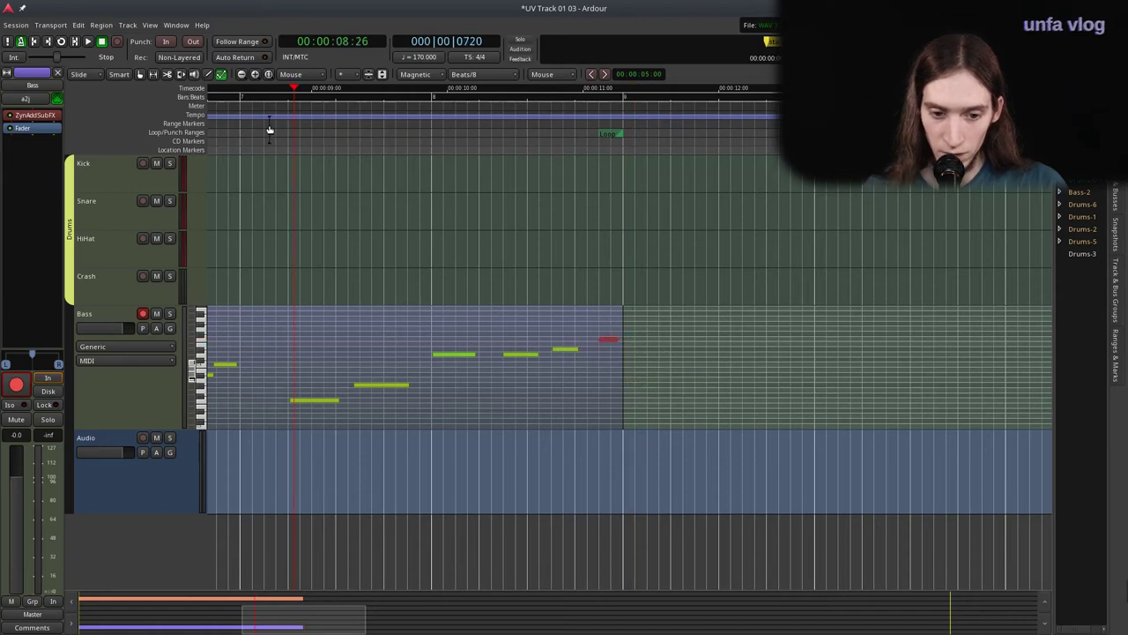
{"action": "key", "text": "space"}
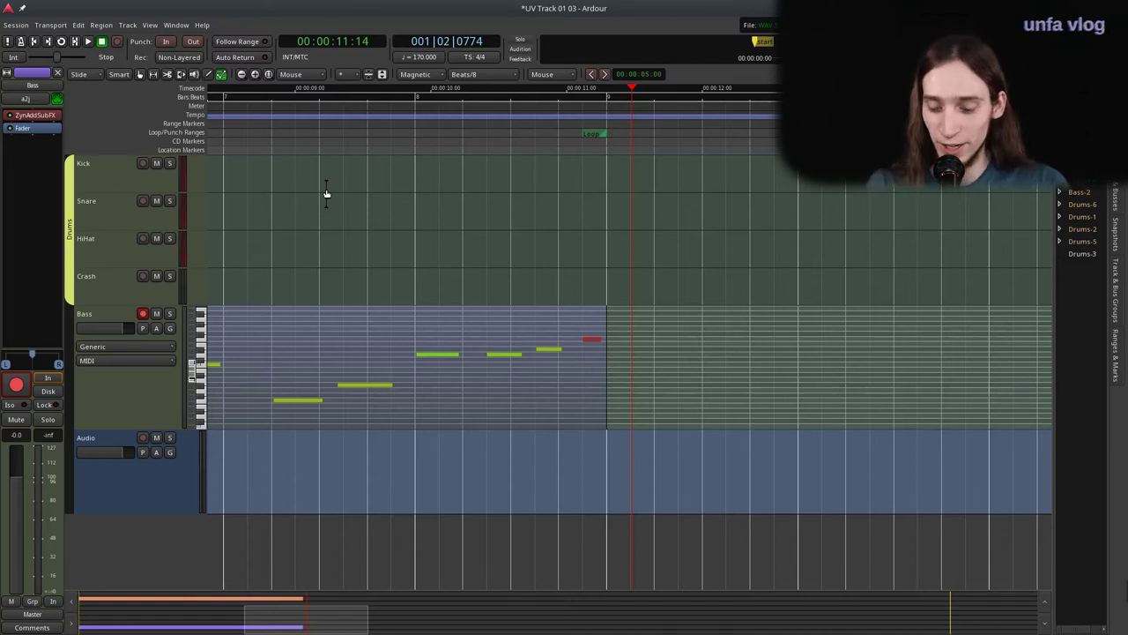
{"action": "key", "text": "Home"}
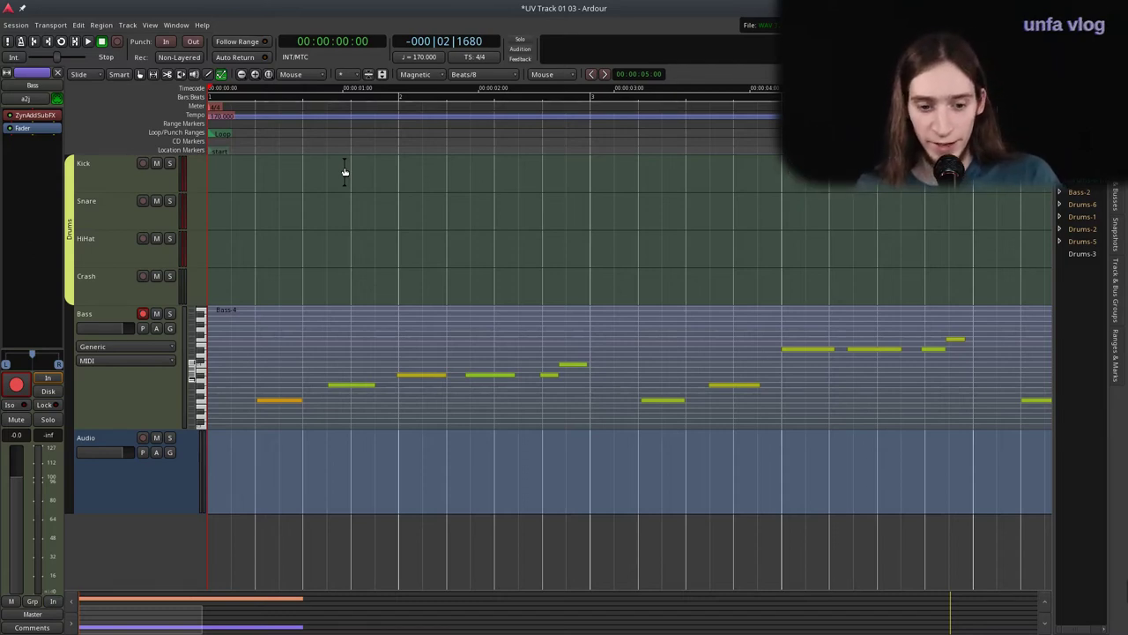
{"action": "key", "text": "space"}
{"action": "key", "text": "minus"}
{"action": "key", "text": "minus"}
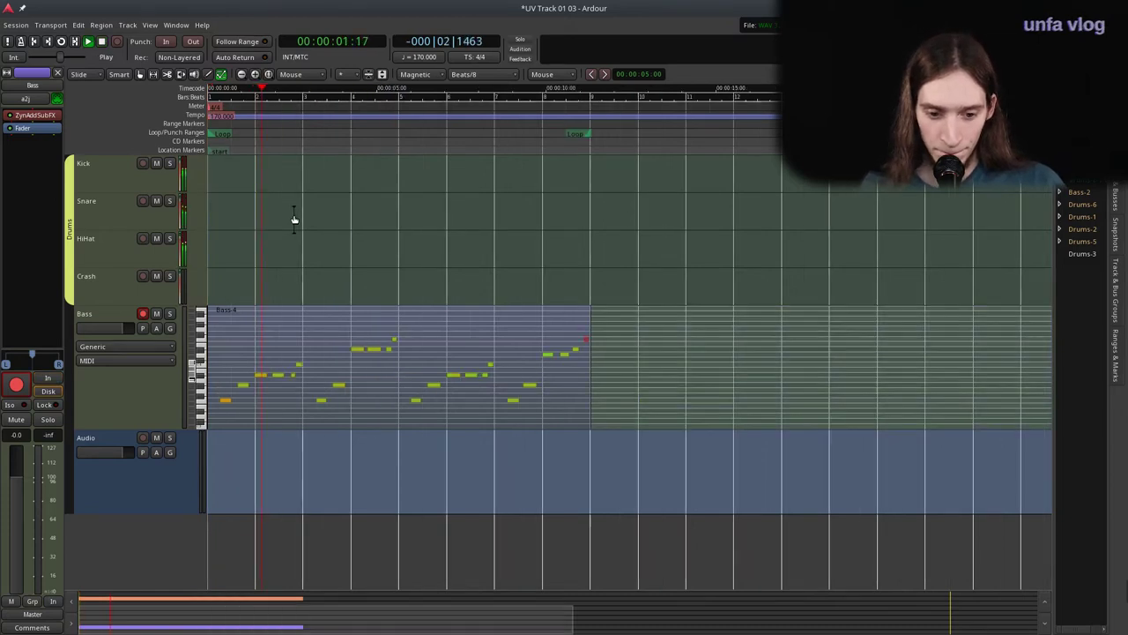
{"action": "key", "text": "space"}
{"action": "left_click", "coordinate": [274, 141]}
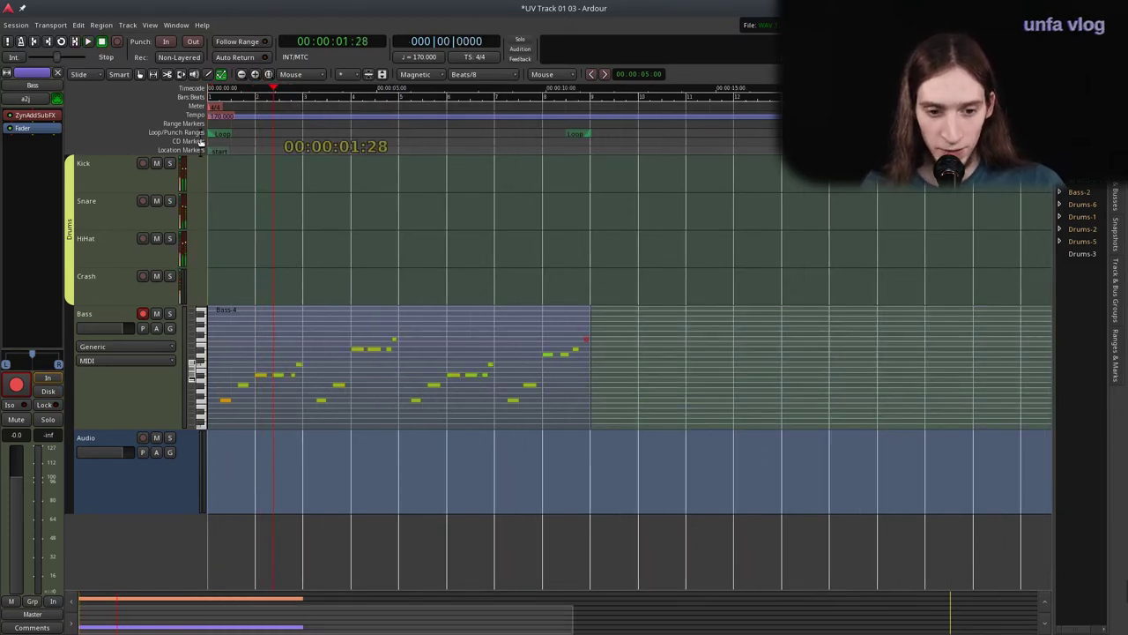
{"action": "key", "text": "Home"}
{"action": "key", "text": "equal"}
{"action": "key", "text": "space"}
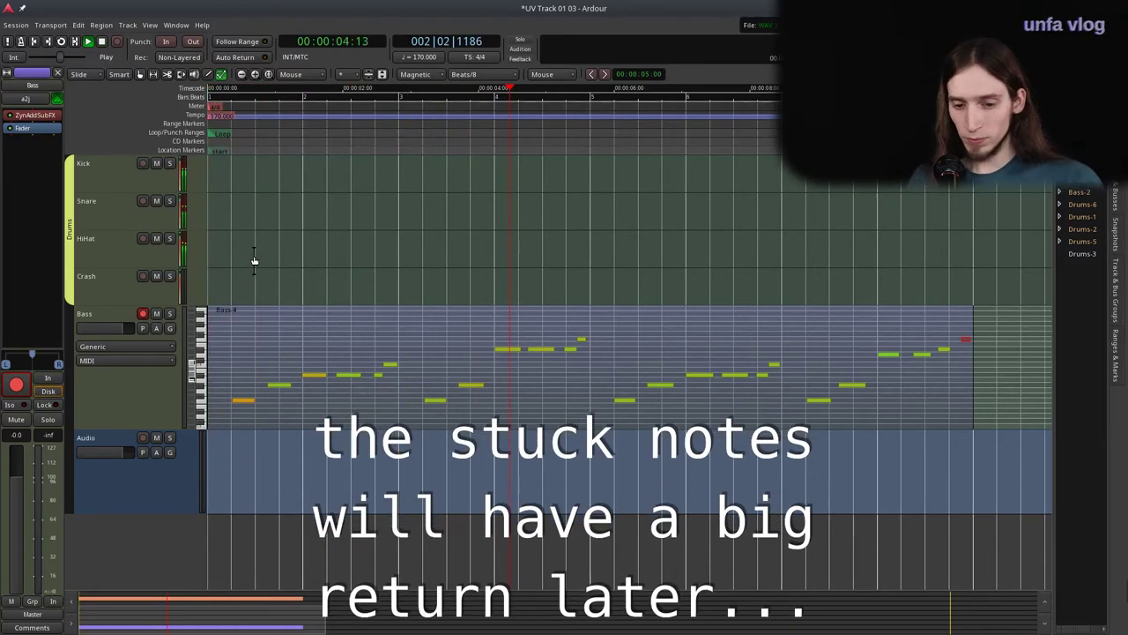
{"action": "key", "text": "space"}
Nudge the last three notes of bar 4 slightly later, checking the timing with playback.
{"action": "key", "text": "equal"}
{"action": "mouse_move", "coordinate": [536, 350]}
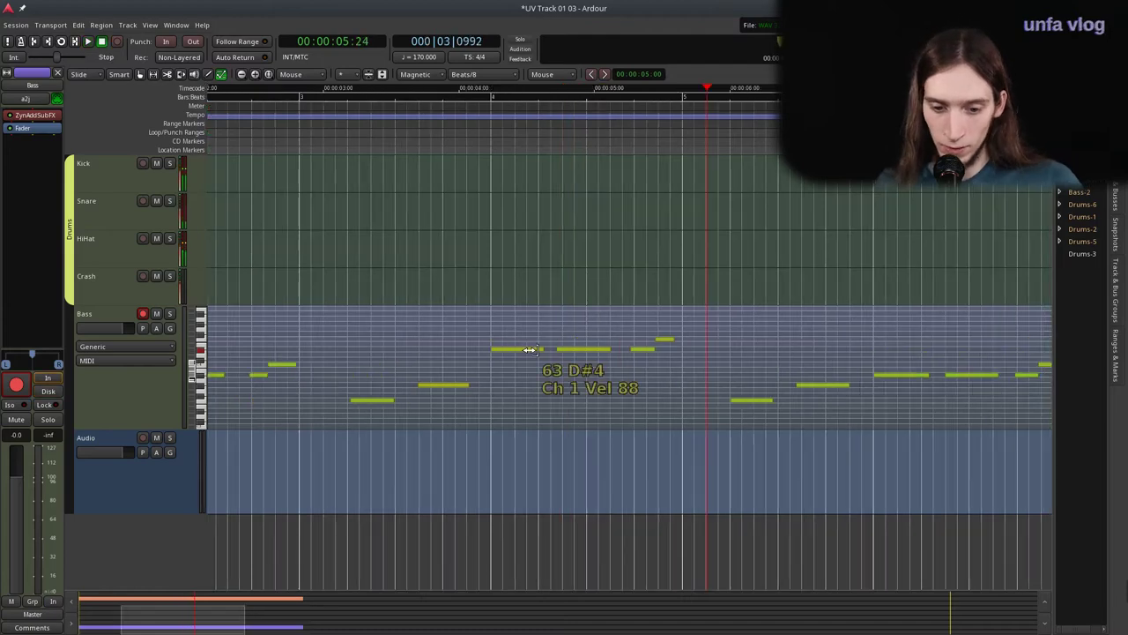
{"action": "left_click_drag", "start_coordinate": [586, 350], "coordinate": [591, 353]}
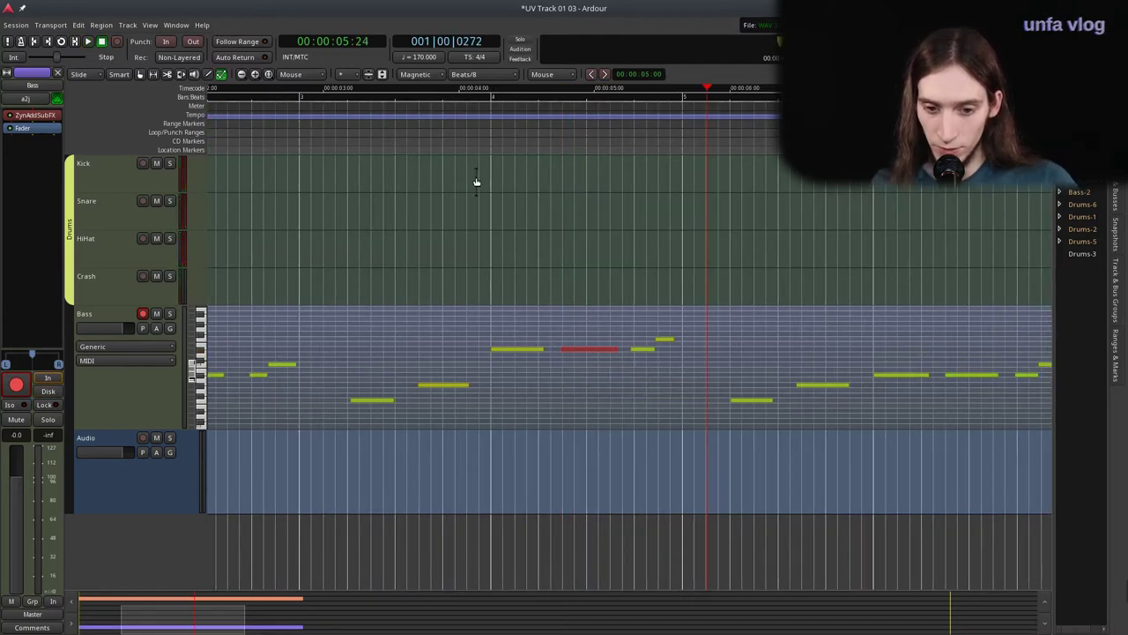
{"action": "left_click", "coordinate": [413, 141]}
{"action": "key", "text": "space"}
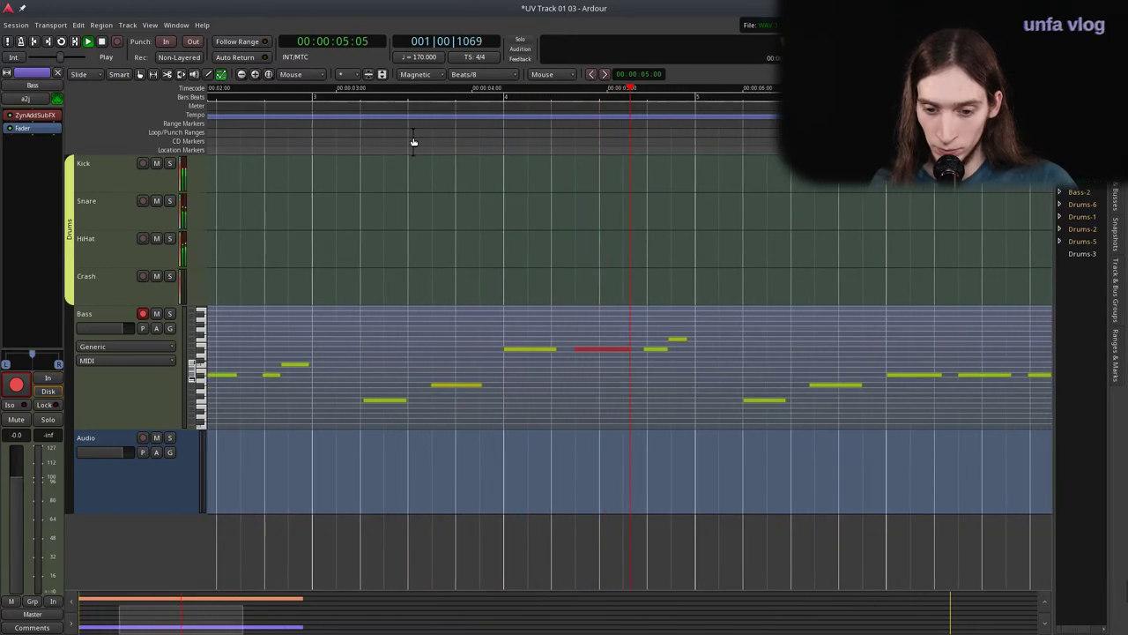
{"action": "key", "text": "space"}
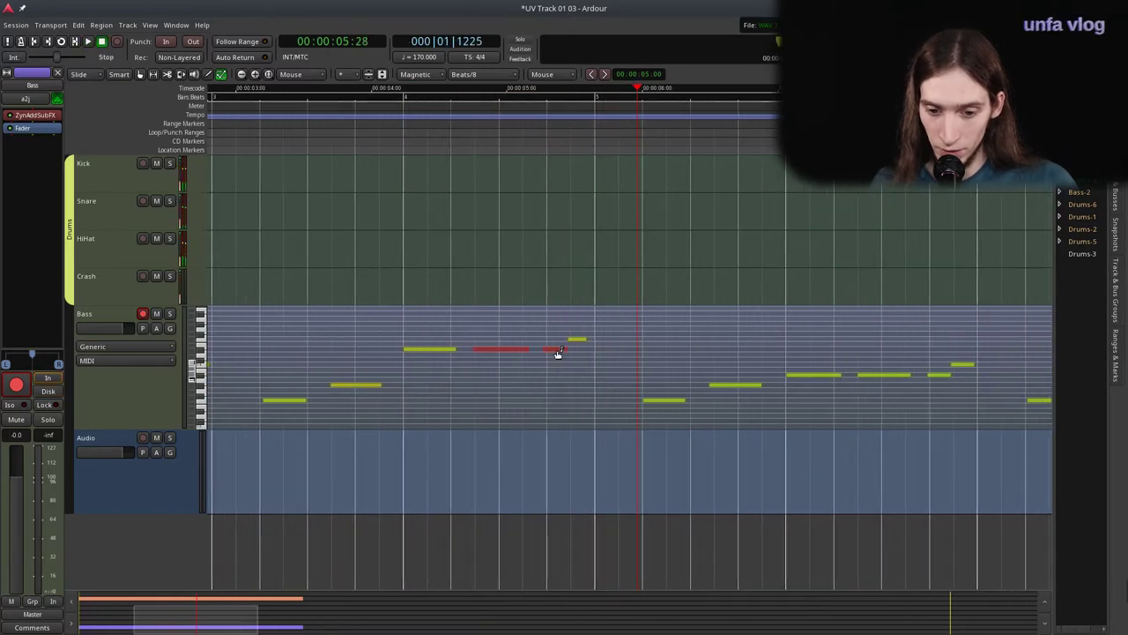
{"action": "mouse_move", "coordinate": [558, 352]}
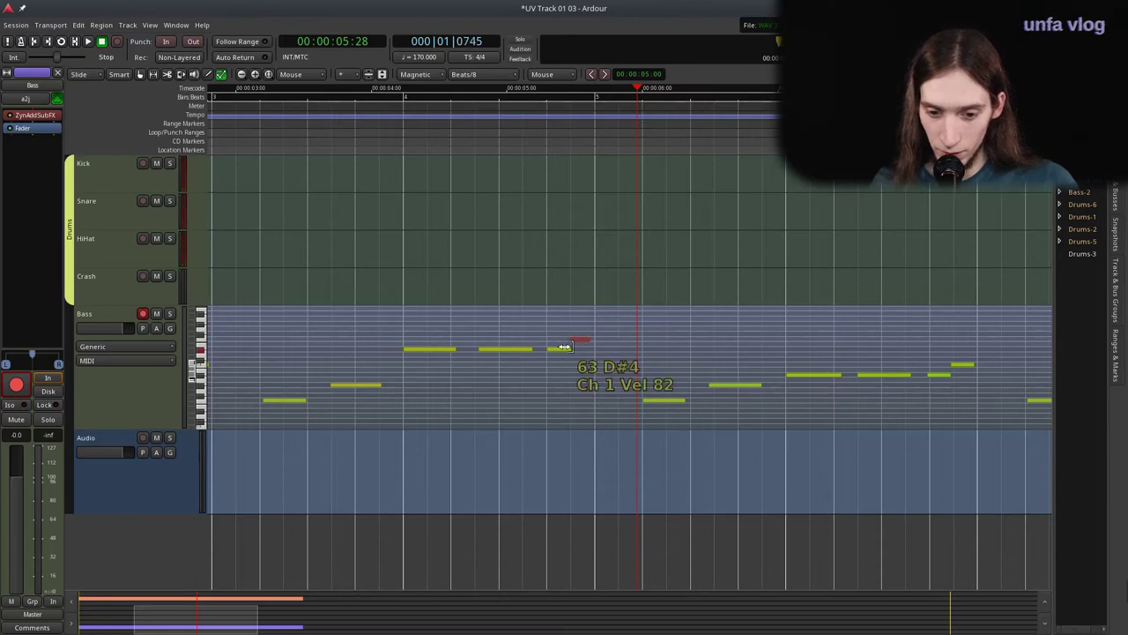
Play the corrected bassline from around bar 4 to its end and save the session.
{"action": "left_click", "coordinate": [370, 132]}
{"action": "key", "text": "space"}
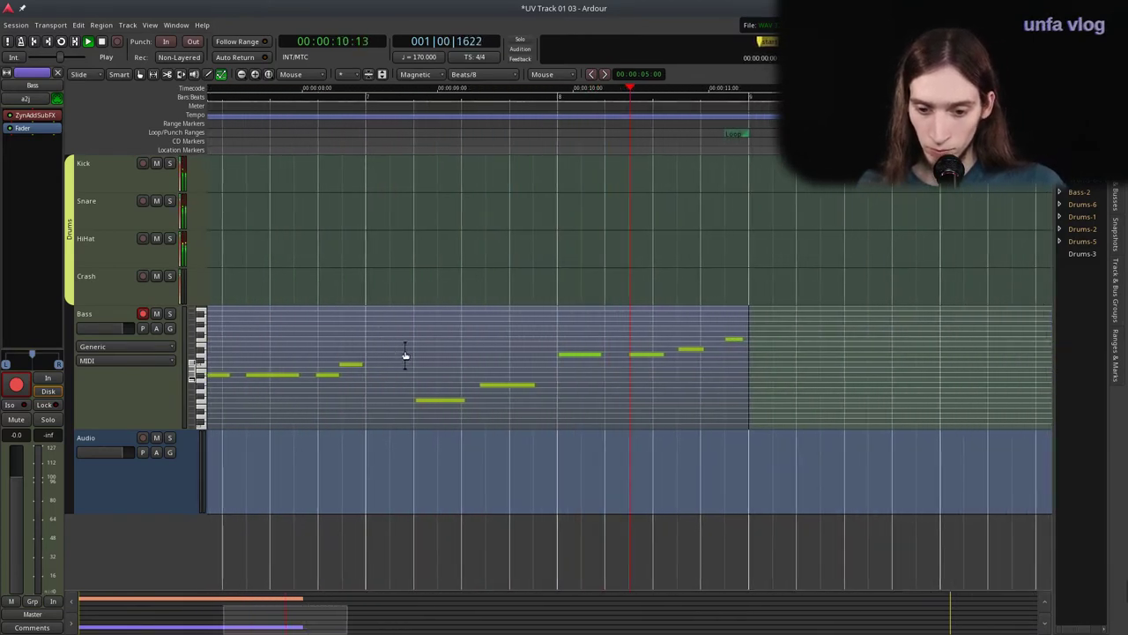
{"action": "key", "text": "space"}
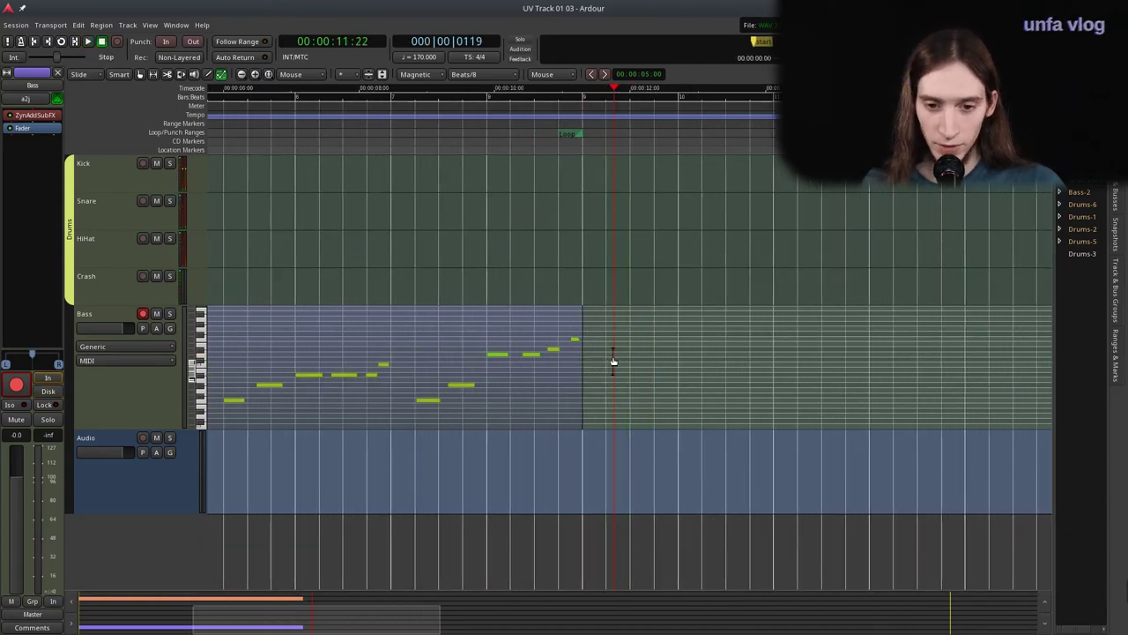
Leave note editing and select the whole Bass region.
{"action": "scroll", "coordinate": [614, 359], "scroll_direction": "left", "scroll_amount": 3}
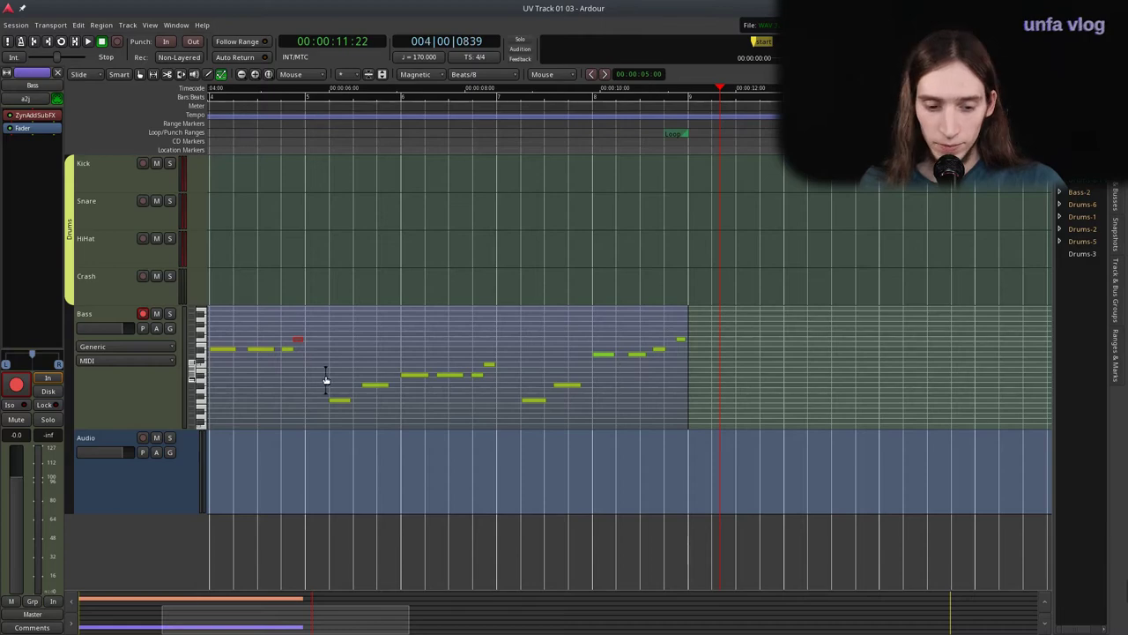
{"action": "scroll", "coordinate": [326, 379], "scroll_direction": "left", "scroll_amount": 8}
{"action": "scroll", "coordinate": [332, 374], "scroll_direction": "down", "scroll_amount": 1}
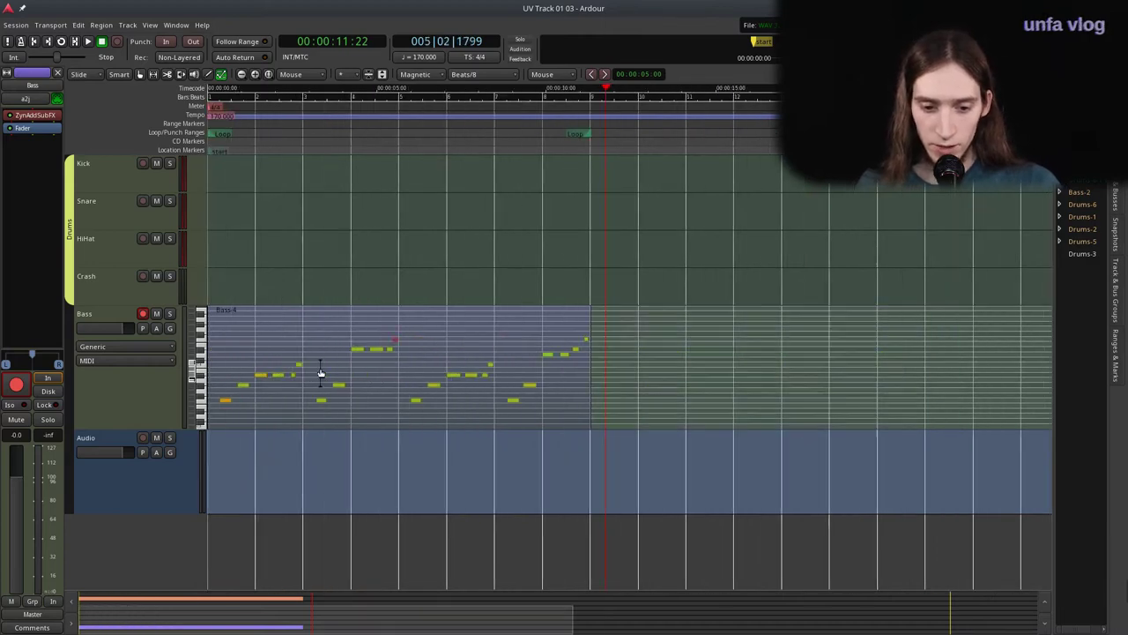
{"action": "left_click", "coordinate": [285, 338]}
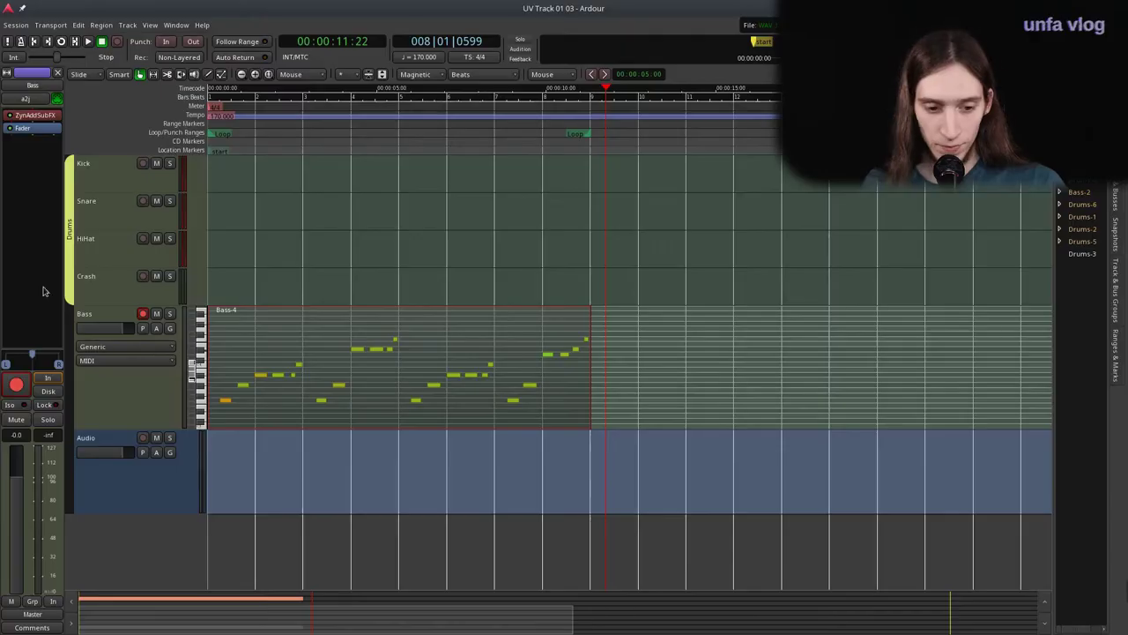
Open the ZynAddSubFX instrument window of the Bass track.
{"action": "right_click", "coordinate": [46, 116]}
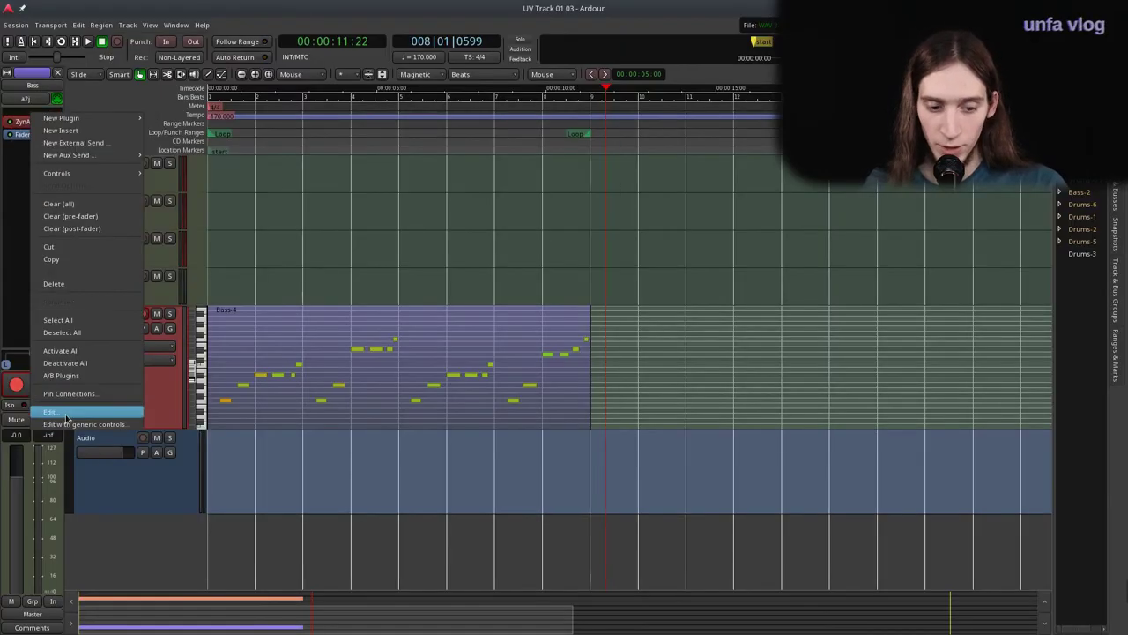
{"action": "left_click", "coordinate": [64, 415]}
{"action": "right_click", "coordinate": [796, 191]}
{"action": "mouse_move", "coordinate": [826, 260]}
{"action": "left_click", "coordinate": [993, 290]}
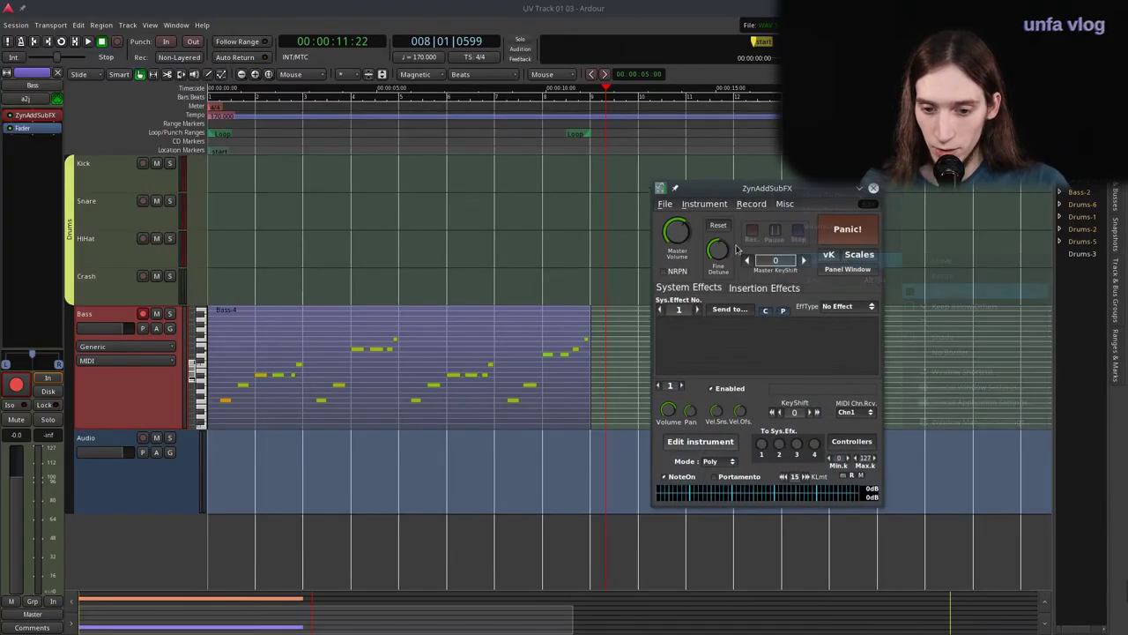
Start loop playback and move the ZynAddSubFX window aside, setting it to keep above other windows.
{"action": "key", "text": "space"}
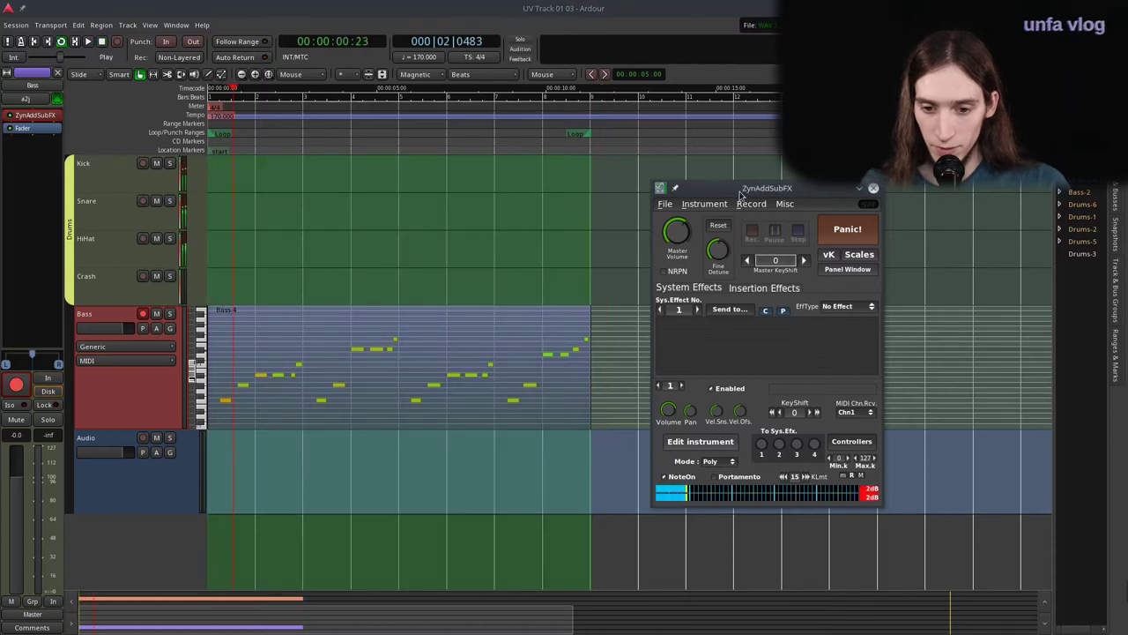
{"action": "left_click_drag", "start_coordinate": [738, 194], "coordinate": [694, 157]}
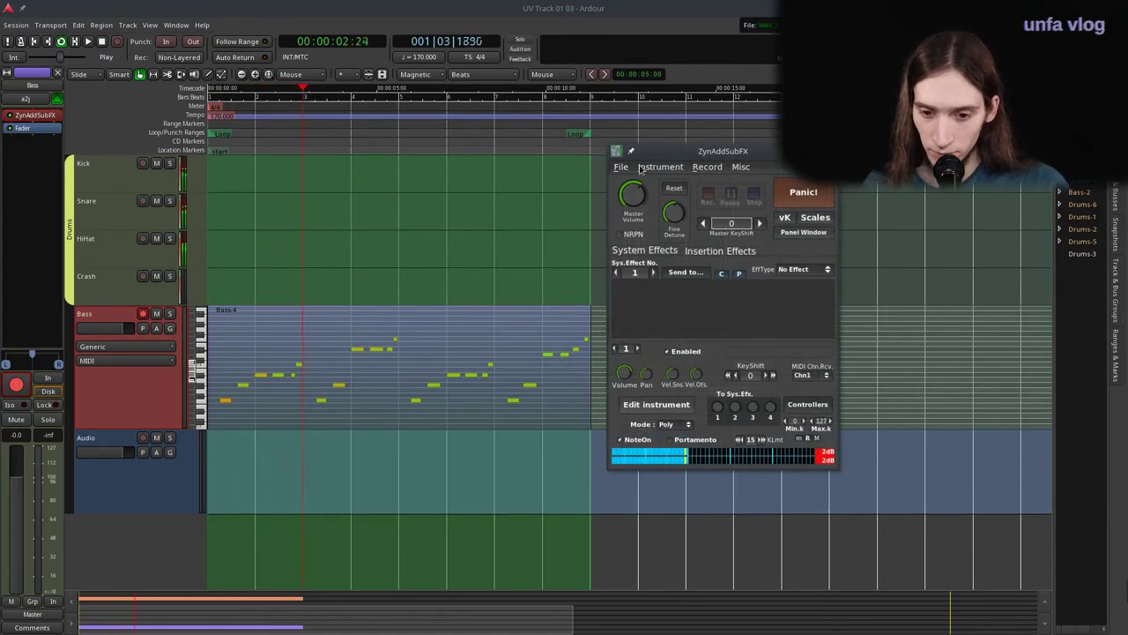
{"action": "right_click", "coordinate": [656, 156]}
{"action": "mouse_move", "coordinate": [696, 231]}
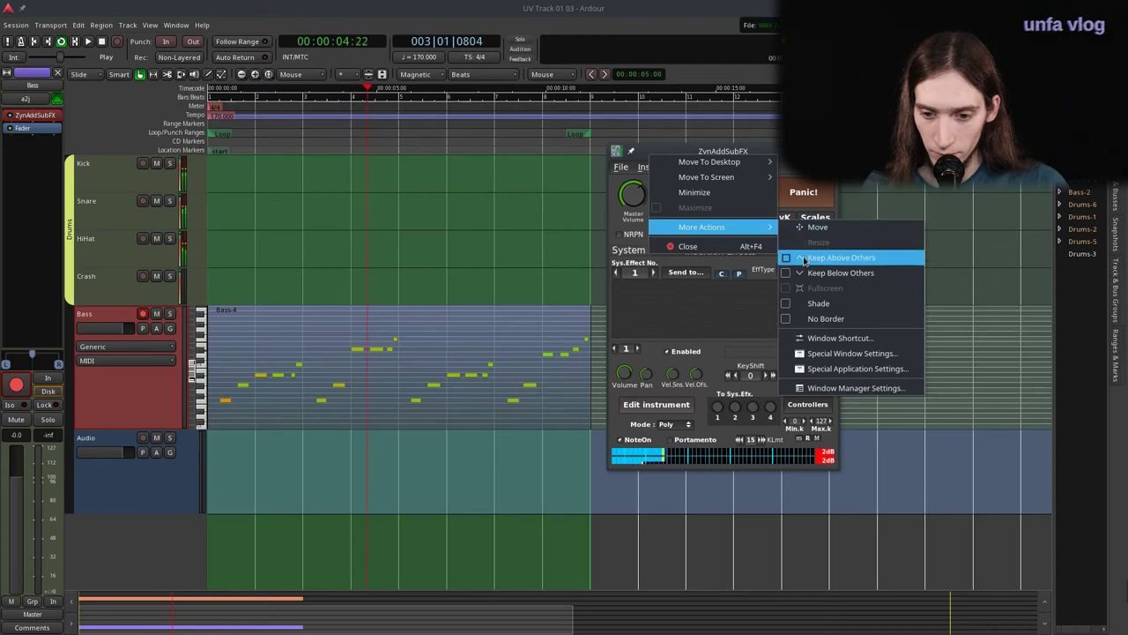
{"action": "left_click", "coordinate": [829, 254]}
Open the bass instrument's ADsynth global parameters and compare octave -3 against -2, leaving it at -2.
{"action": "left_click", "coordinate": [653, 408]}
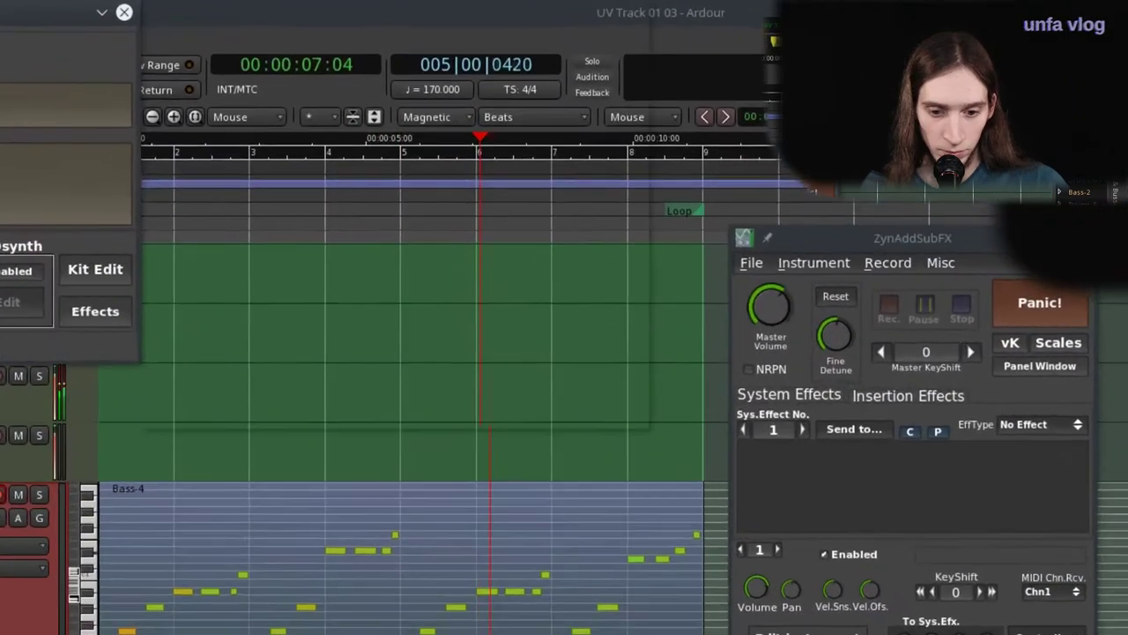
{"action": "left_click", "coordinate": [29, 189]}
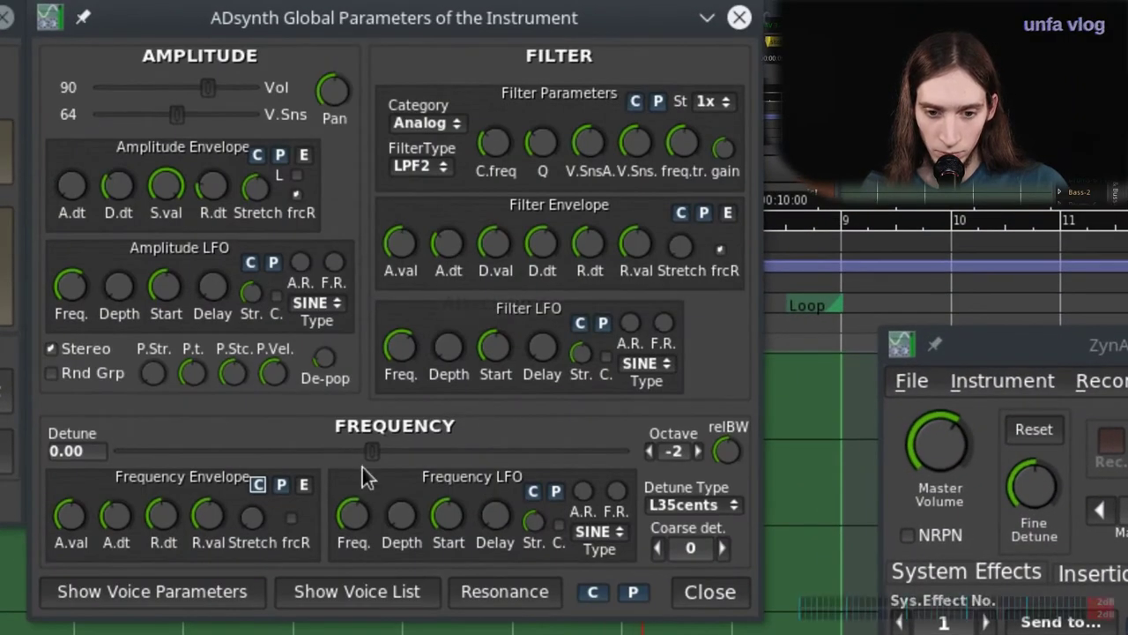
{"action": "left_click", "coordinate": [647, 448]}
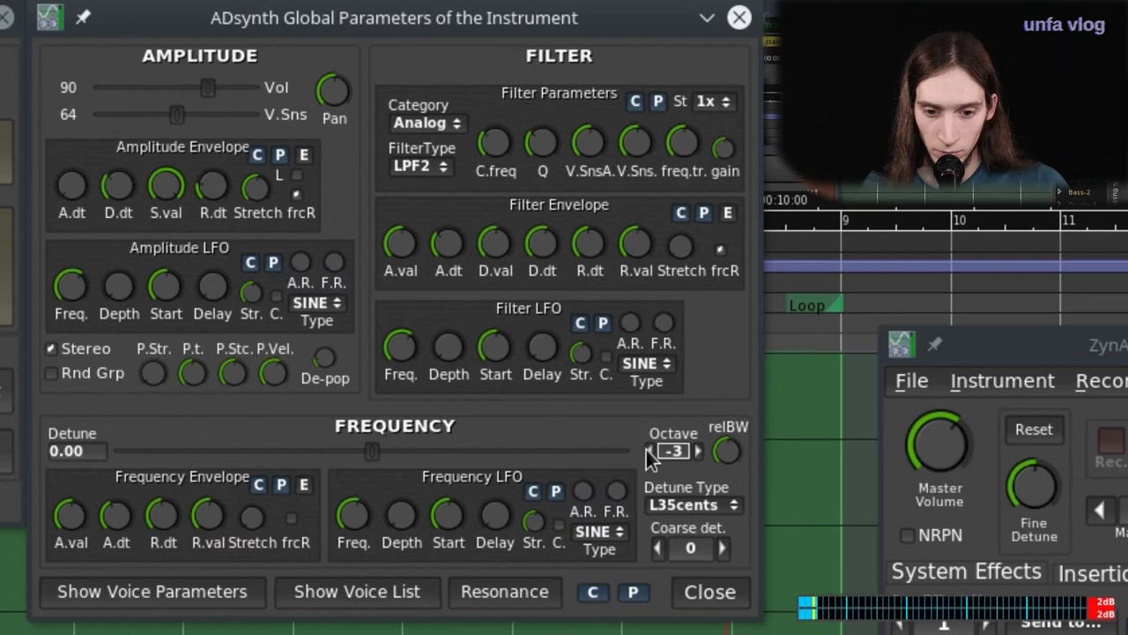
{"action": "left_click", "coordinate": [697, 451]}
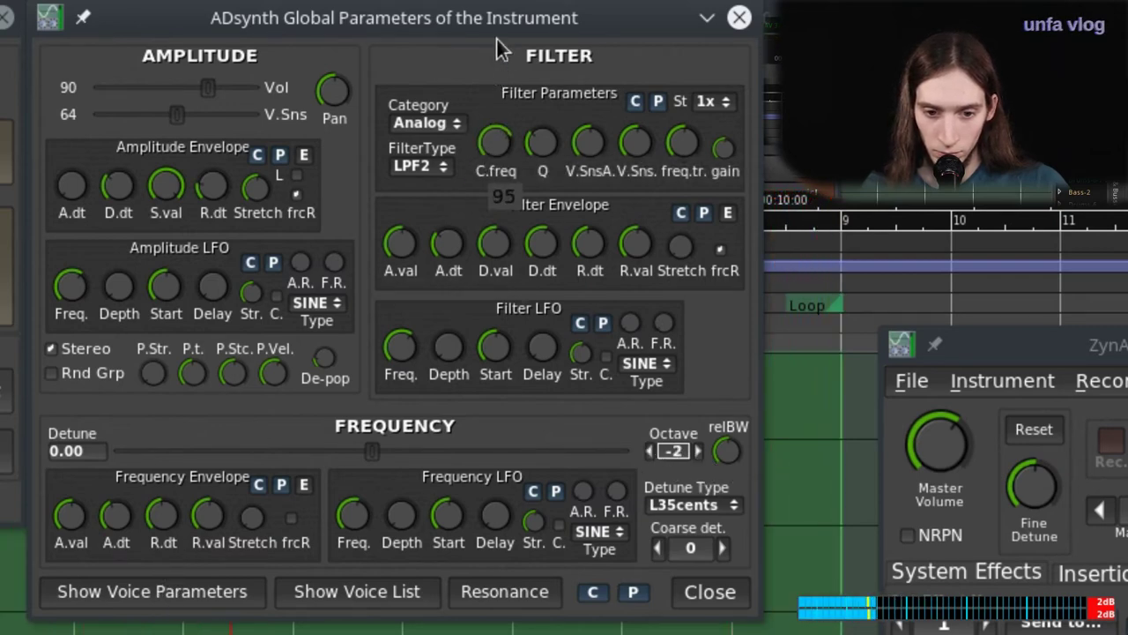
Raise the ADsynth global amplitude volume to 94 and open the voice parameters.
{"action": "left_click_drag", "start_coordinate": [496, 39], "coordinate": [518, 65]}
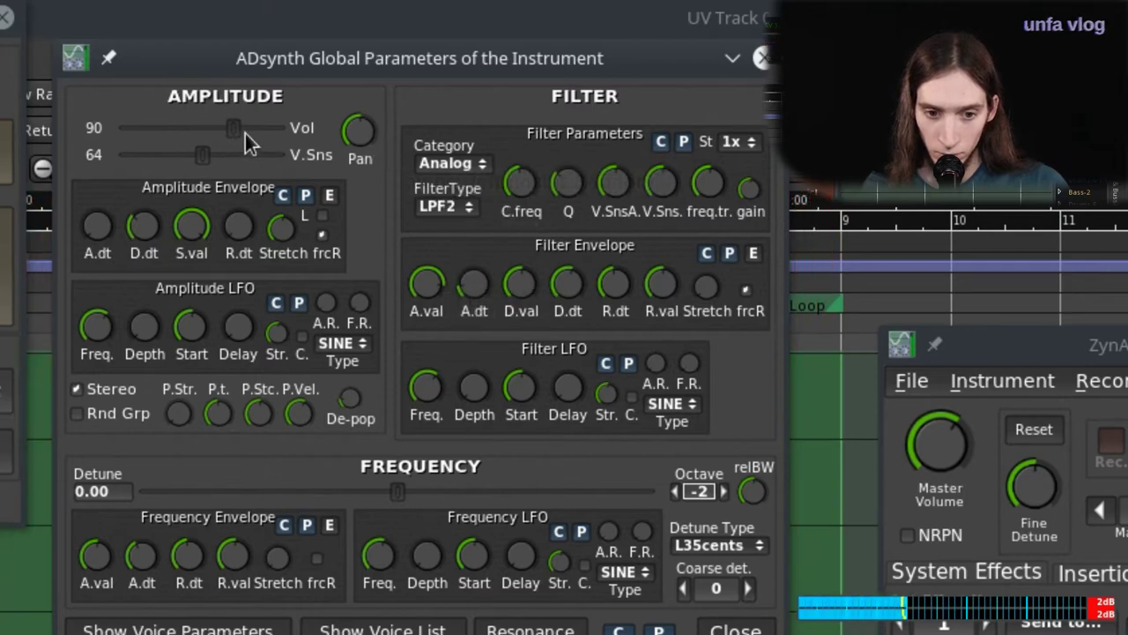
{"action": "mouse_move", "coordinate": [245, 133]}
{"action": "left_mouse_down"}
{"action": "mouse_move", "coordinate": [271, 139]}
{"action": "mouse_move", "coordinate": [249, 136]}
{"action": "left_mouse_up"}
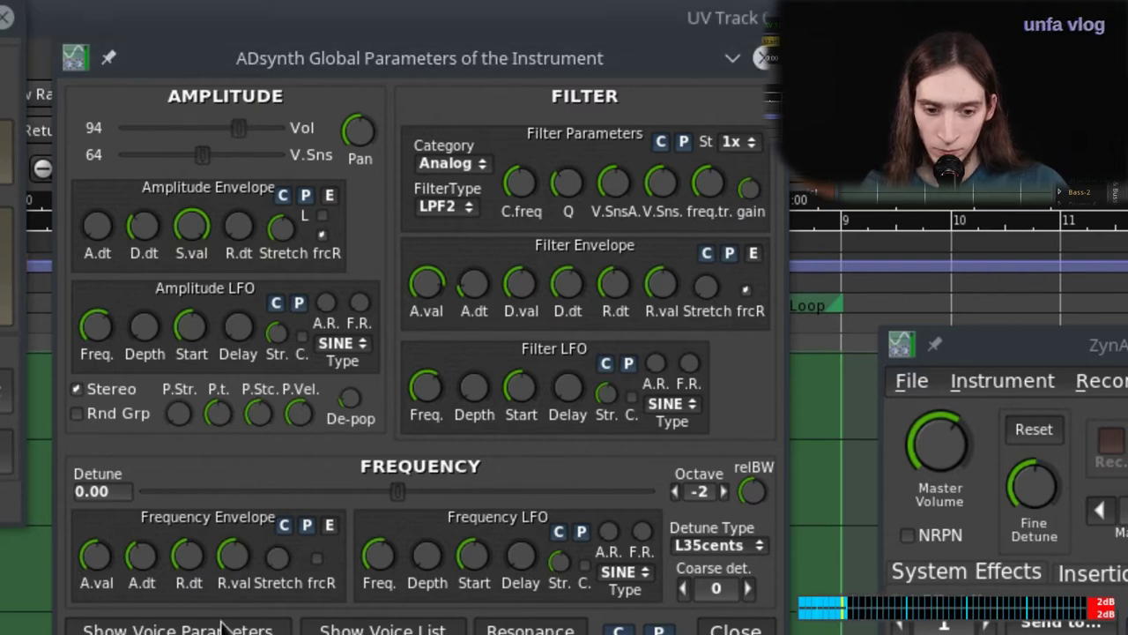
{"action": "left_click", "coordinate": [282, 628]}
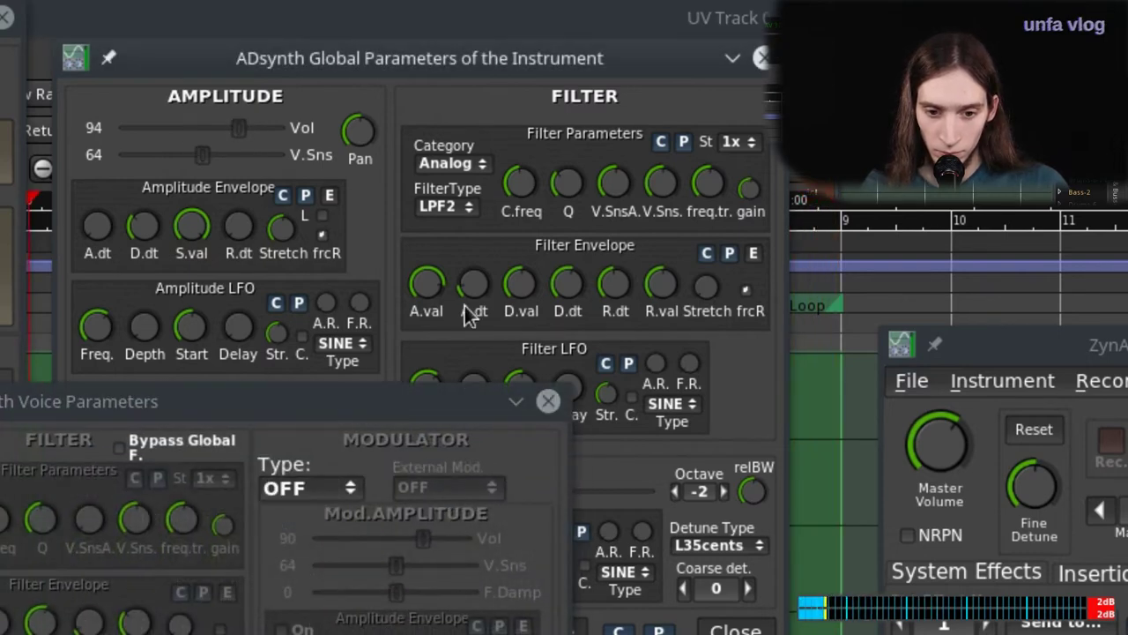
Shape the ADsynth tone by adjusting the global filter's Q, the filter envelope's attack time to about 24, and the punch strength.
{"action": "left_click", "coordinate": [471, 314]}
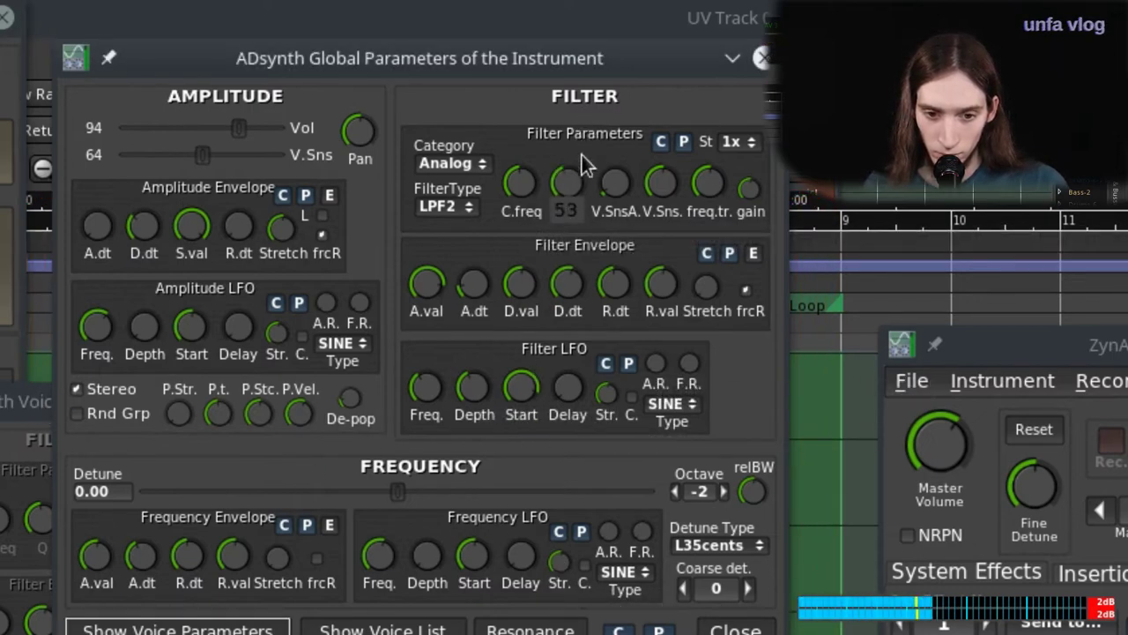
{"action": "left_click_drag", "start_coordinate": [581, 156], "coordinate": [589, 185]}
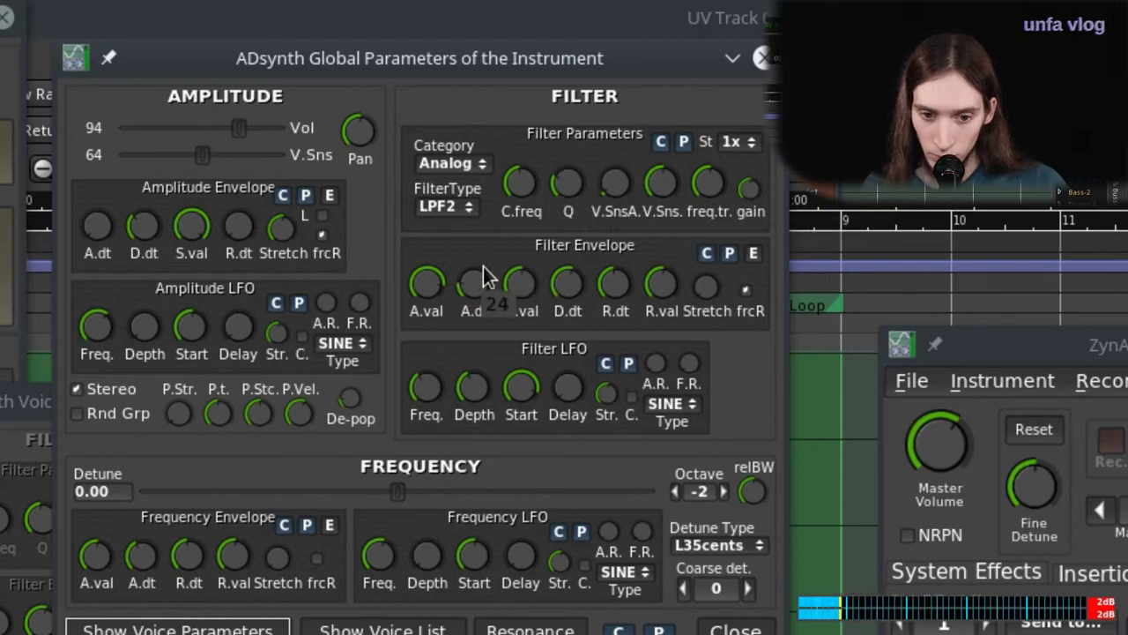
{"action": "mouse_move", "coordinate": [421, 278]}
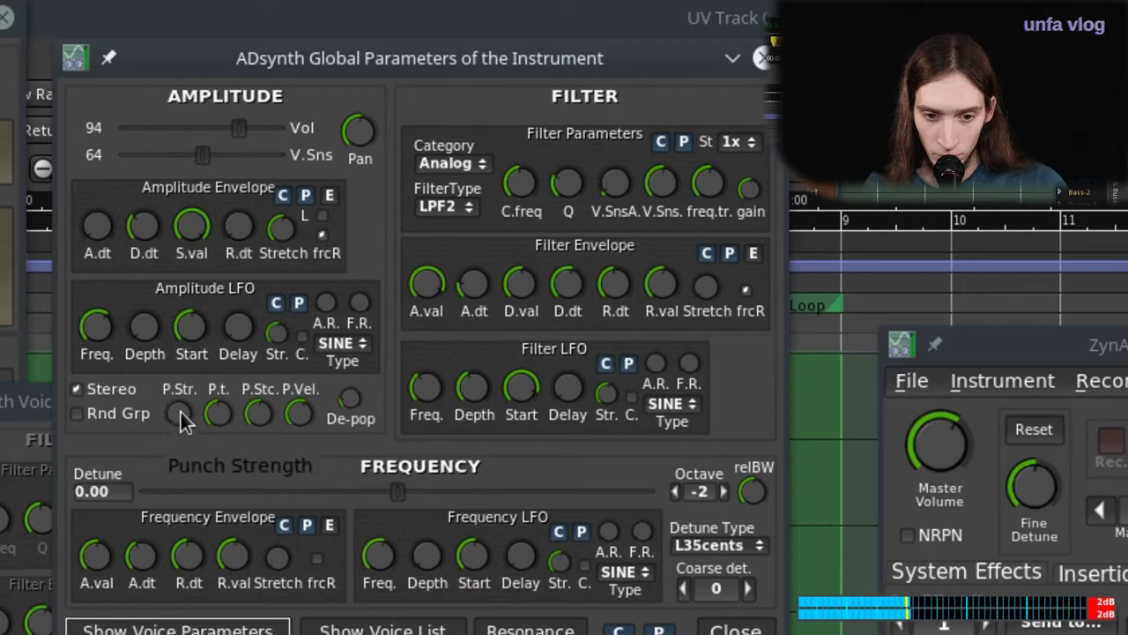
{"action": "left_click_drag", "start_coordinate": [182, 422], "coordinate": [225, 326]}
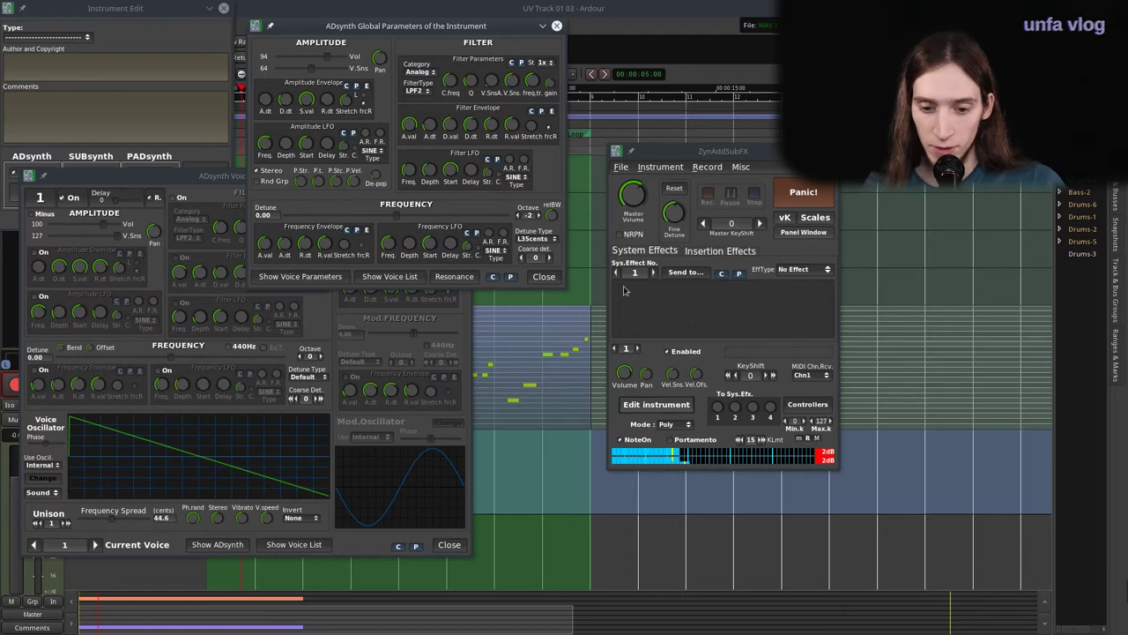
Close the ADsynth global parameters, then switch voice 1 off and back on and lower its volume to about 67.
{"action": "left_click", "coordinate": [544, 277]}
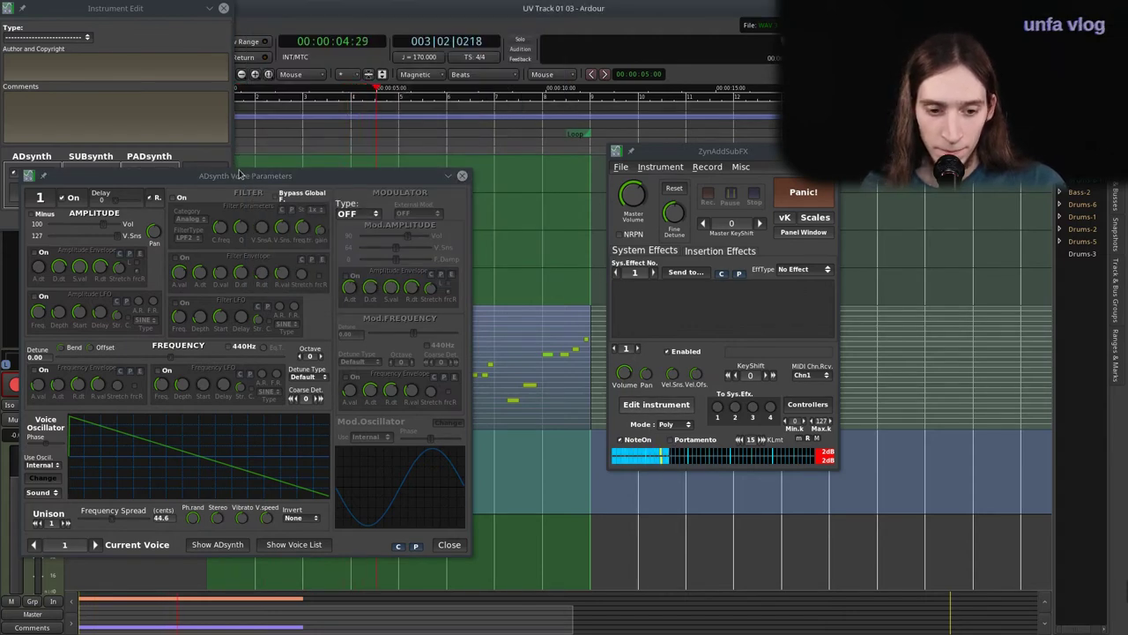
{"action": "left_click_drag", "start_coordinate": [238, 175], "coordinate": [356, 82]}
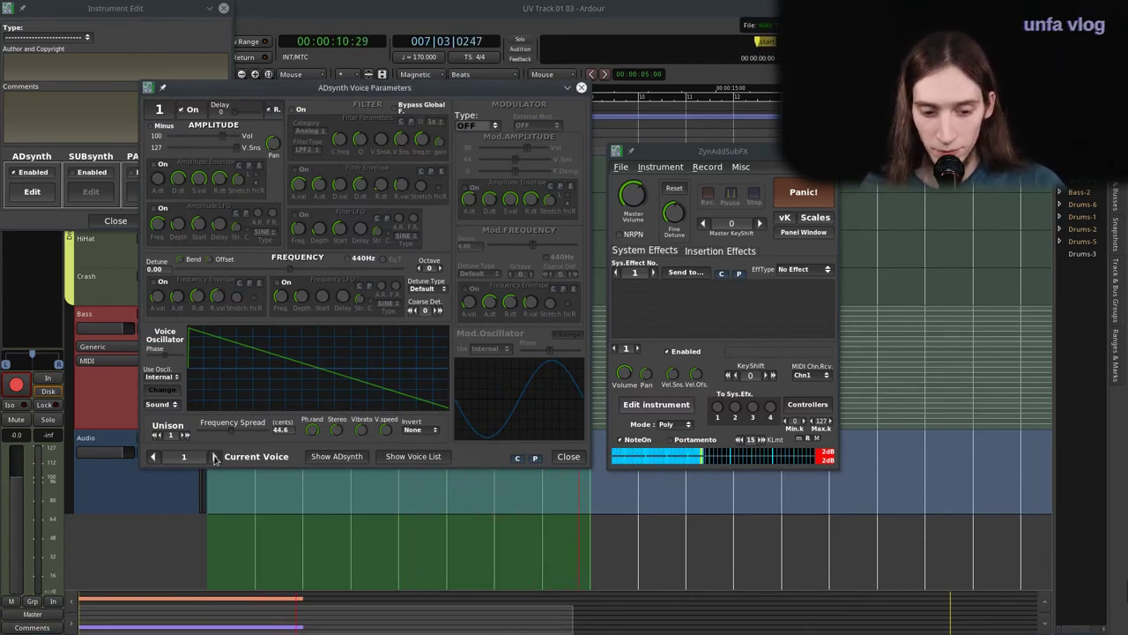
{"action": "left_click", "coordinate": [192, 110]}
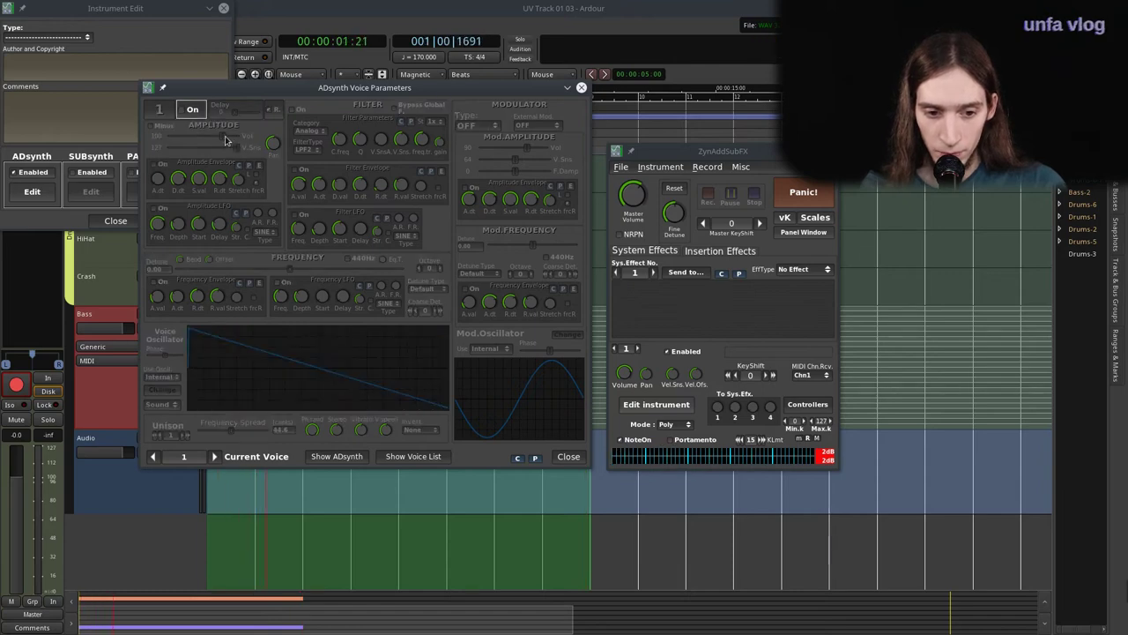
{"action": "left_click", "coordinate": [192, 110]}
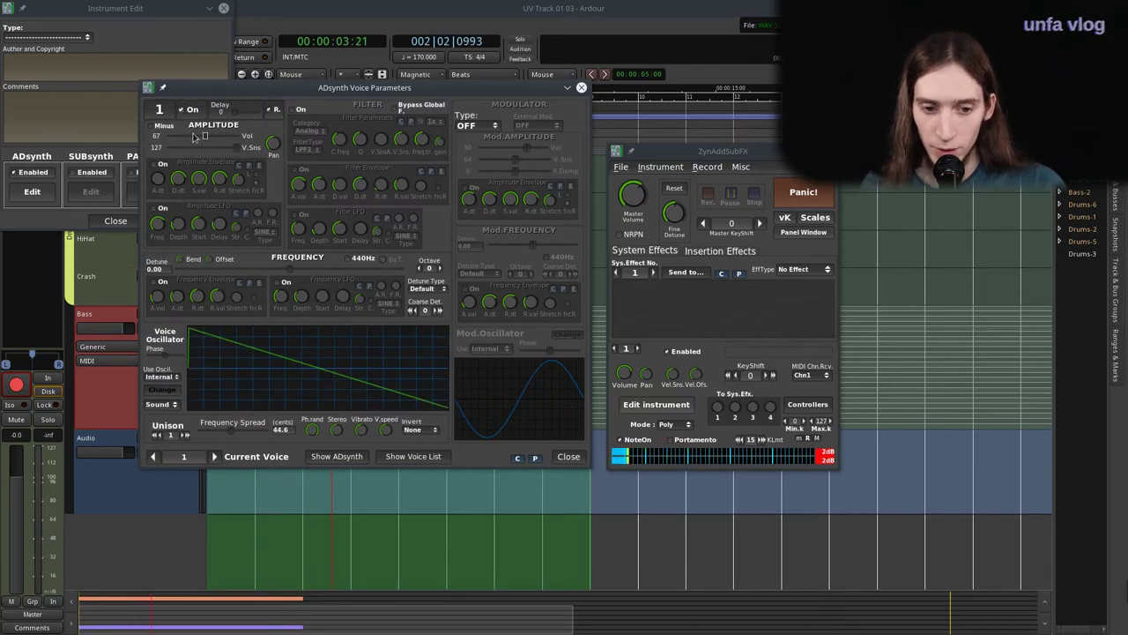
Enable voices 2 and 3 of the ADsynth instrument.
{"action": "left_click", "coordinate": [214, 456]}
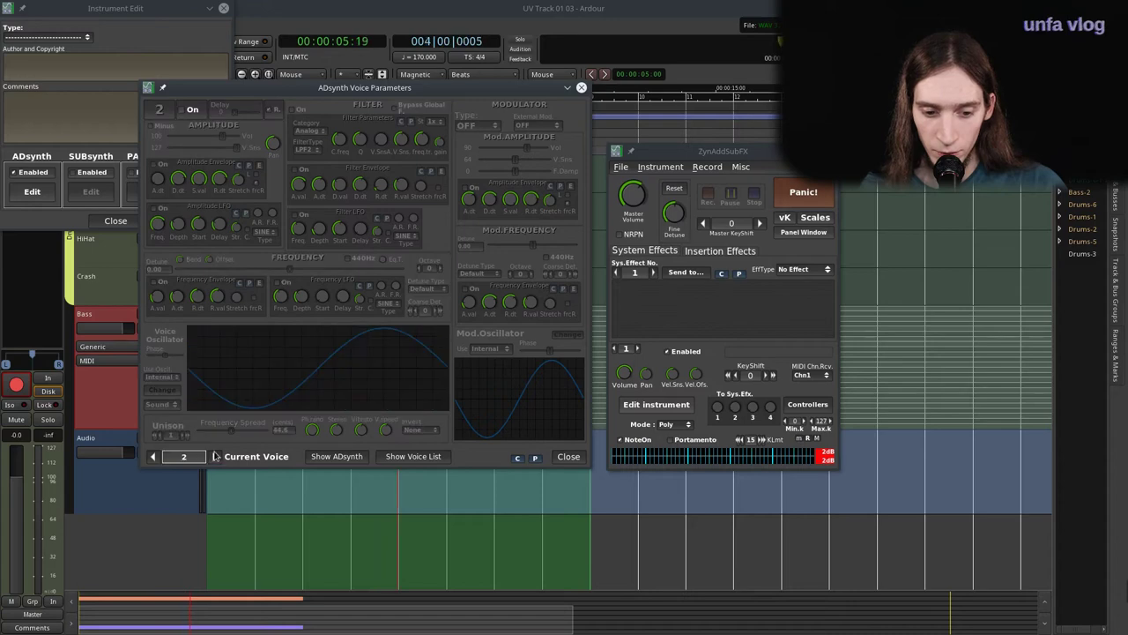
{"action": "left_click", "coordinate": [184, 112]}
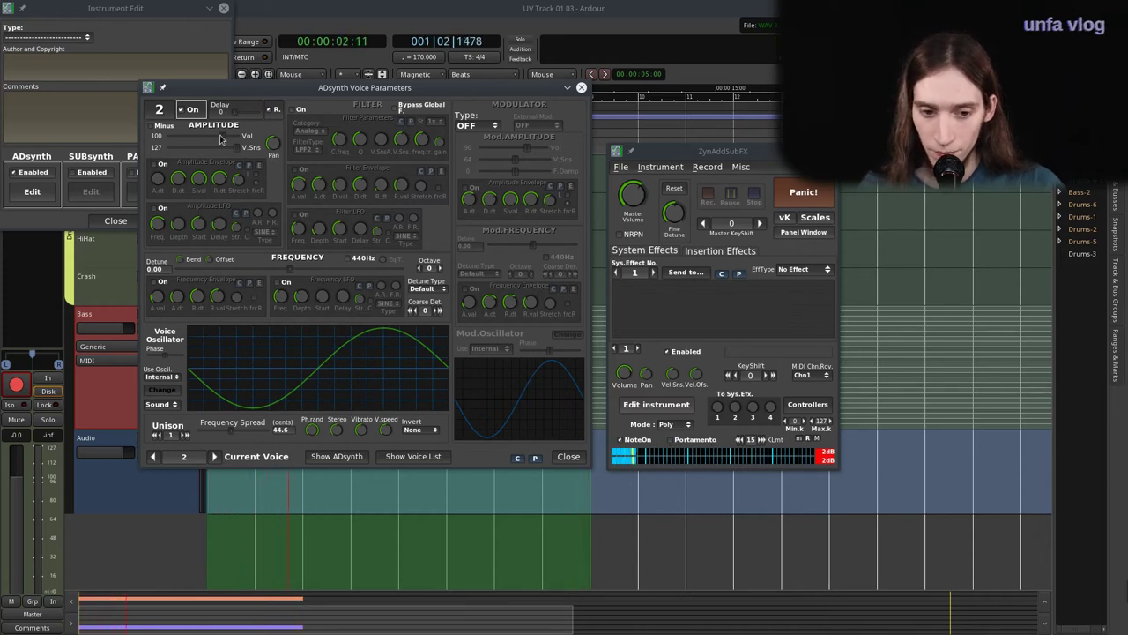
{"action": "left_click", "coordinate": [214, 455]}
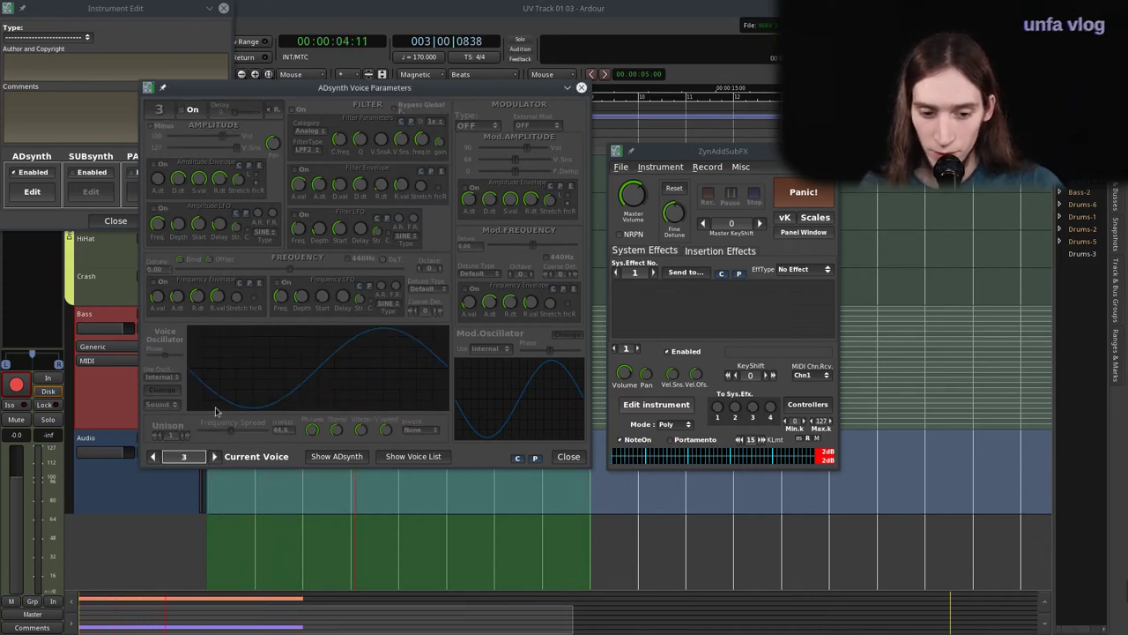
{"action": "left_click", "coordinate": [189, 109]}
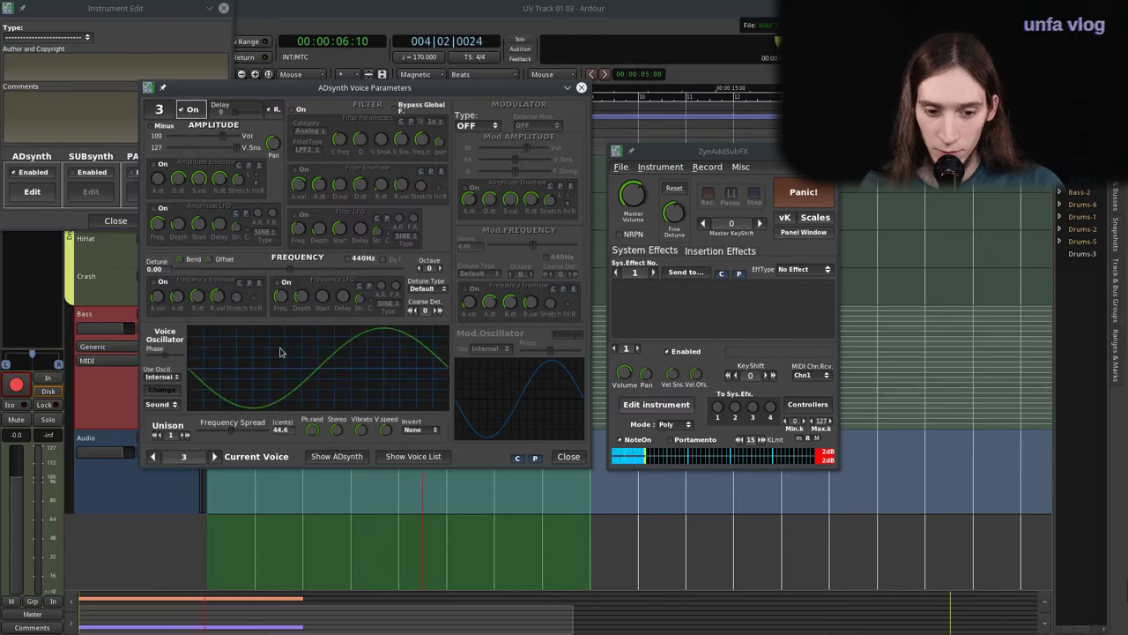
Open voice 3's oscillator editor and set the base function to Triangle with parameter -45.
{"action": "left_click", "coordinate": [169, 390]}
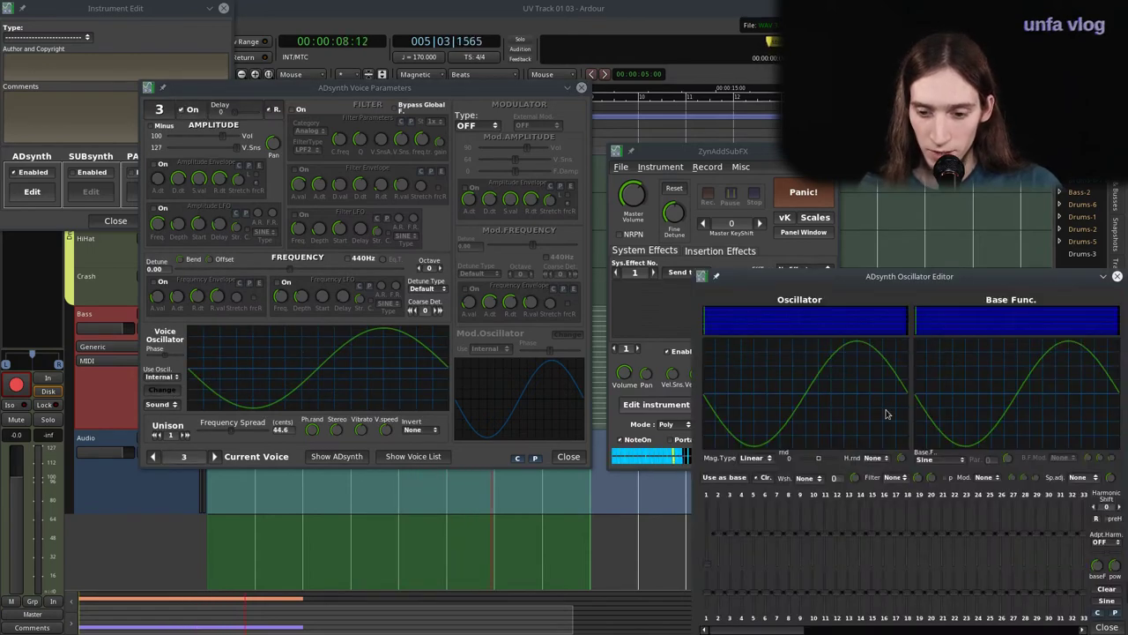
{"action": "left_click", "coordinate": [933, 459]}
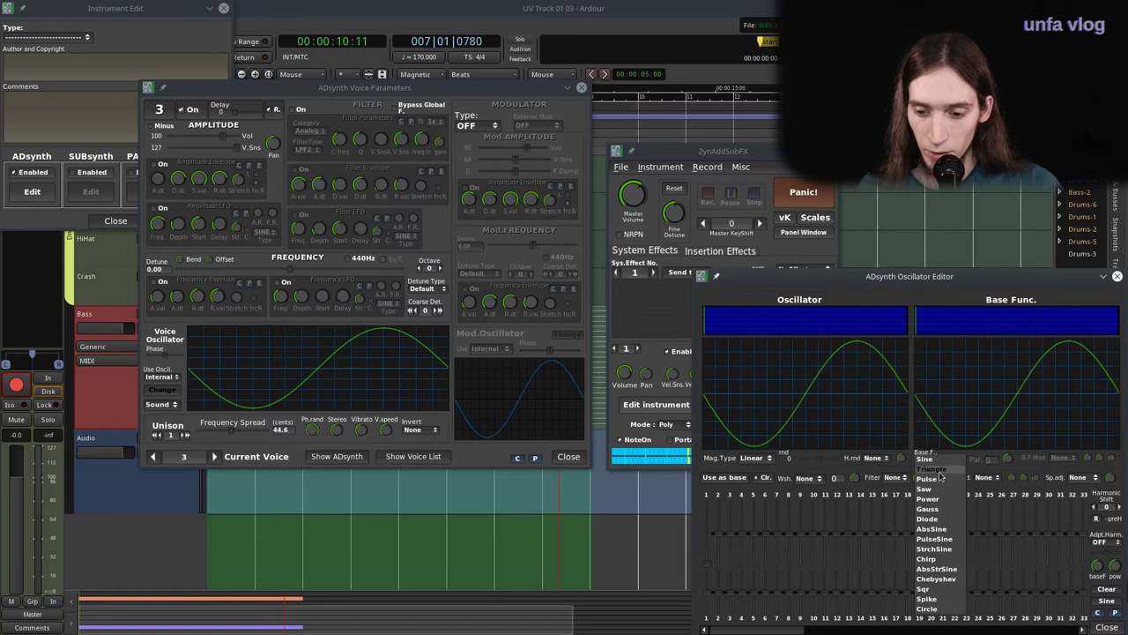
{"action": "left_click", "coordinate": [939, 478]}
{"action": "left_click_drag", "start_coordinate": [934, 319], "coordinate": [856, 243]}
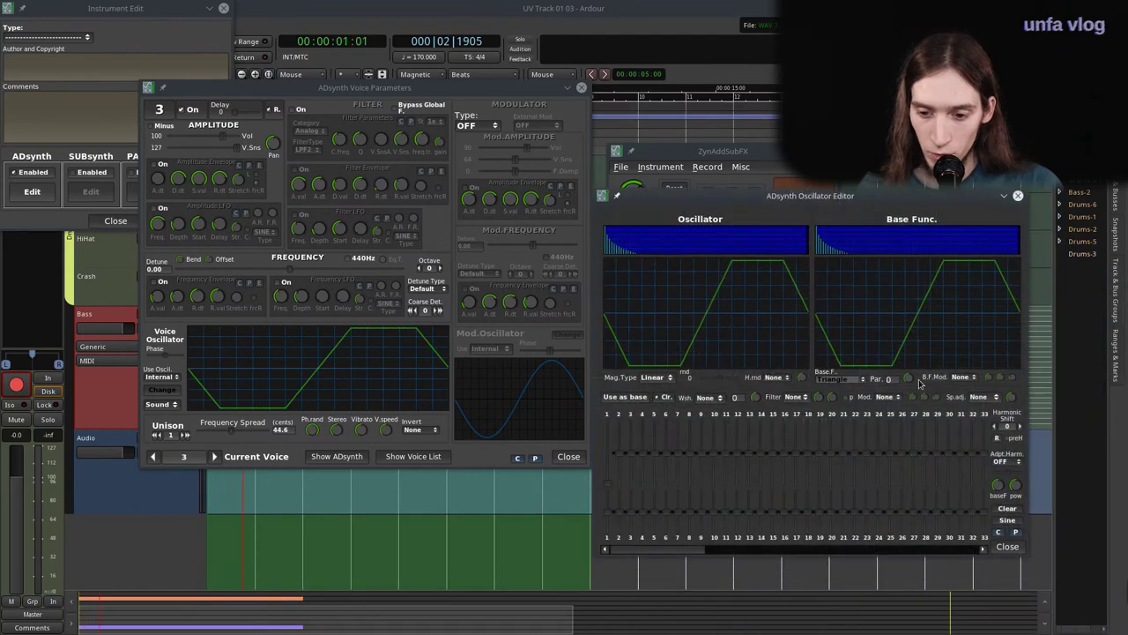
{"action": "left_click_drag", "start_coordinate": [912, 379], "coordinate": [911, 421]}
Try the Qnts waveshaper with amount -6 on voice 3's oscillator and close the oscillator editor.
{"action": "left_click", "coordinate": [709, 398]}
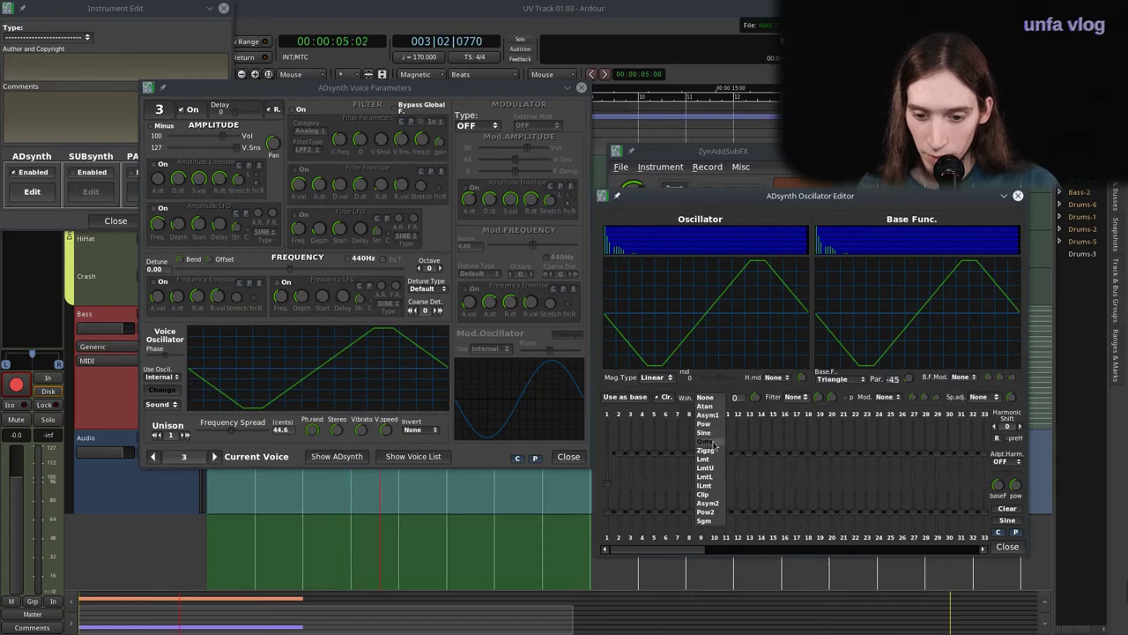
{"action": "left_click", "coordinate": [713, 441]}
{"action": "mouse_move", "coordinate": [754, 394]}
{"action": "left_mouse_down"}
{"action": "mouse_move", "coordinate": [743, 364]}
{"action": "mouse_move", "coordinate": [750, 451]}
{"action": "mouse_move", "coordinate": [744, 402]}
{"action": "left_mouse_up"}
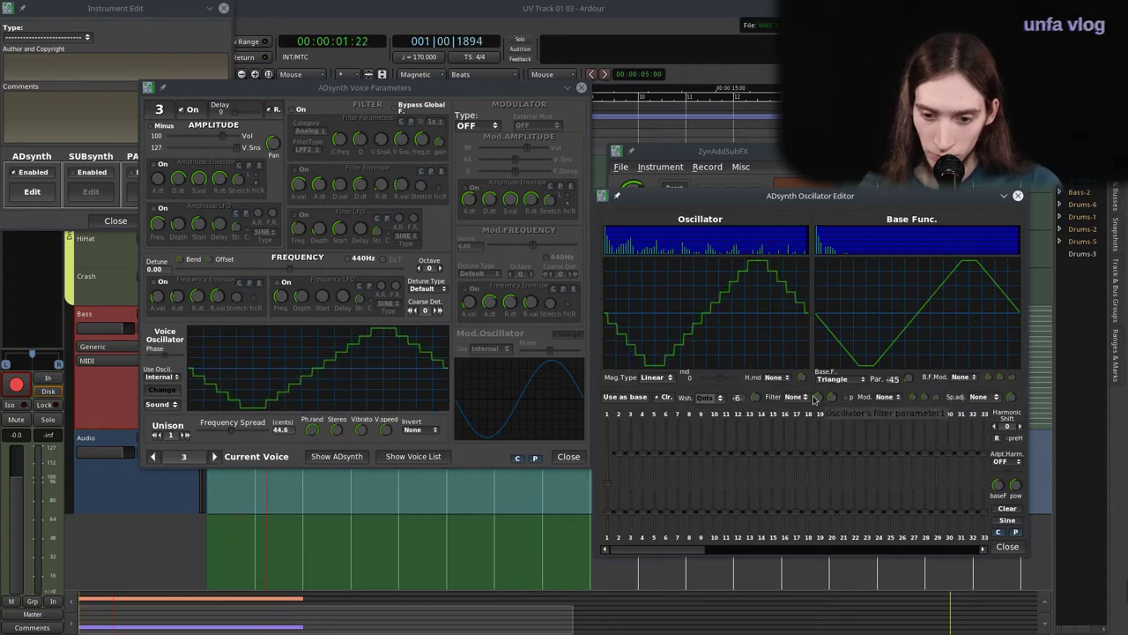
{"action": "left_click", "coordinate": [1007, 547]}
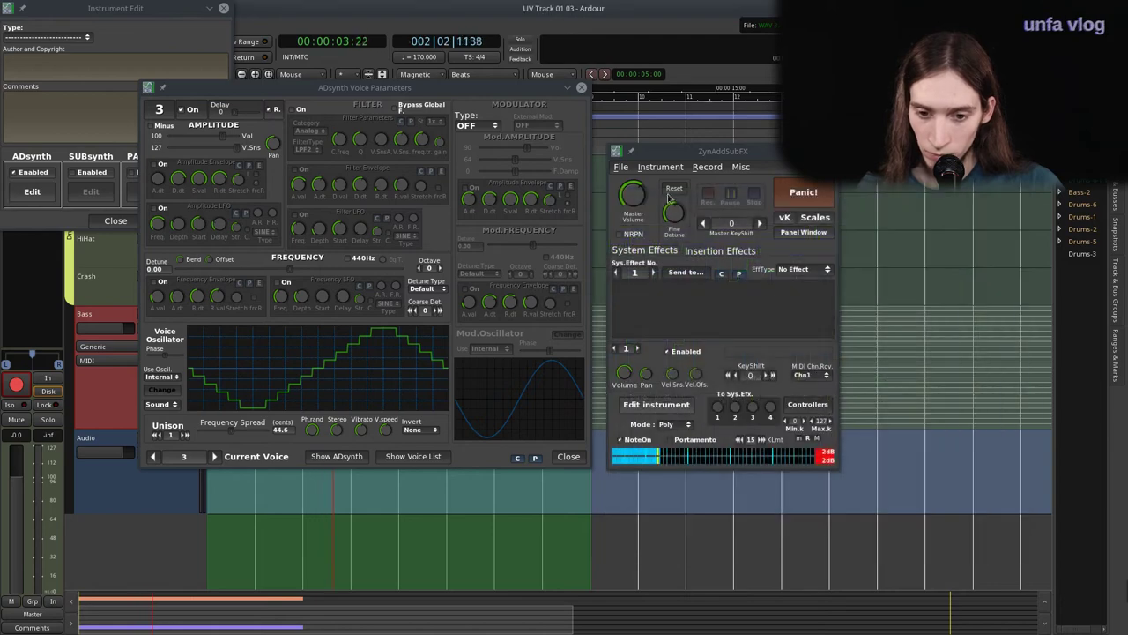
Try bypassing the global filter for voice 3.
{"action": "left_click_drag", "start_coordinate": [503, 89], "coordinate": [499, 70]}
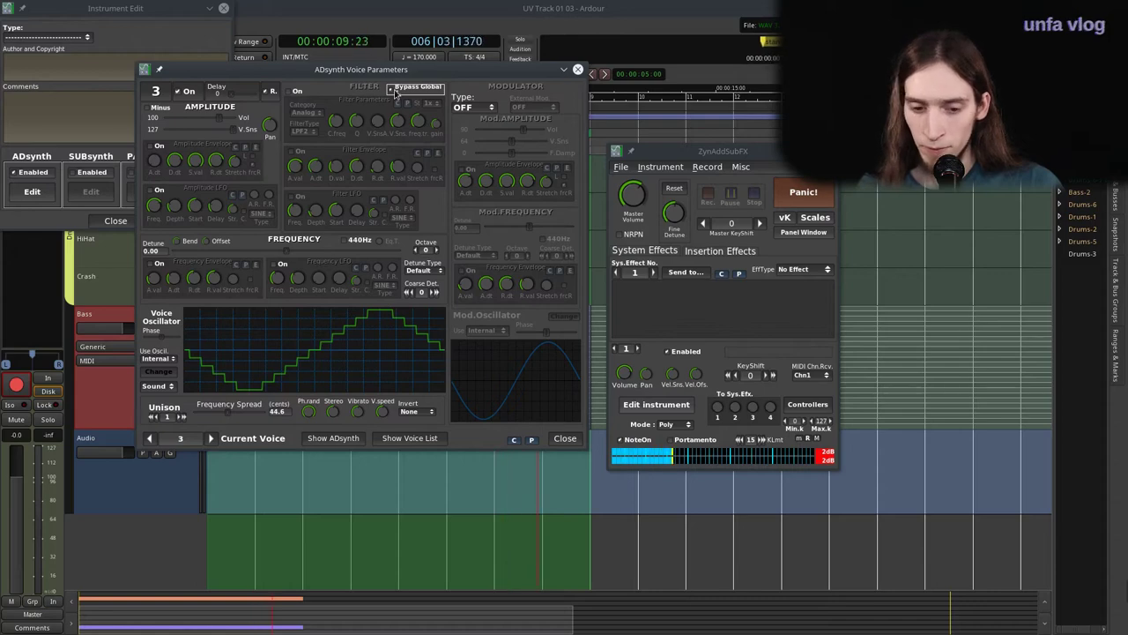
{"action": "key", "text": "Home"}
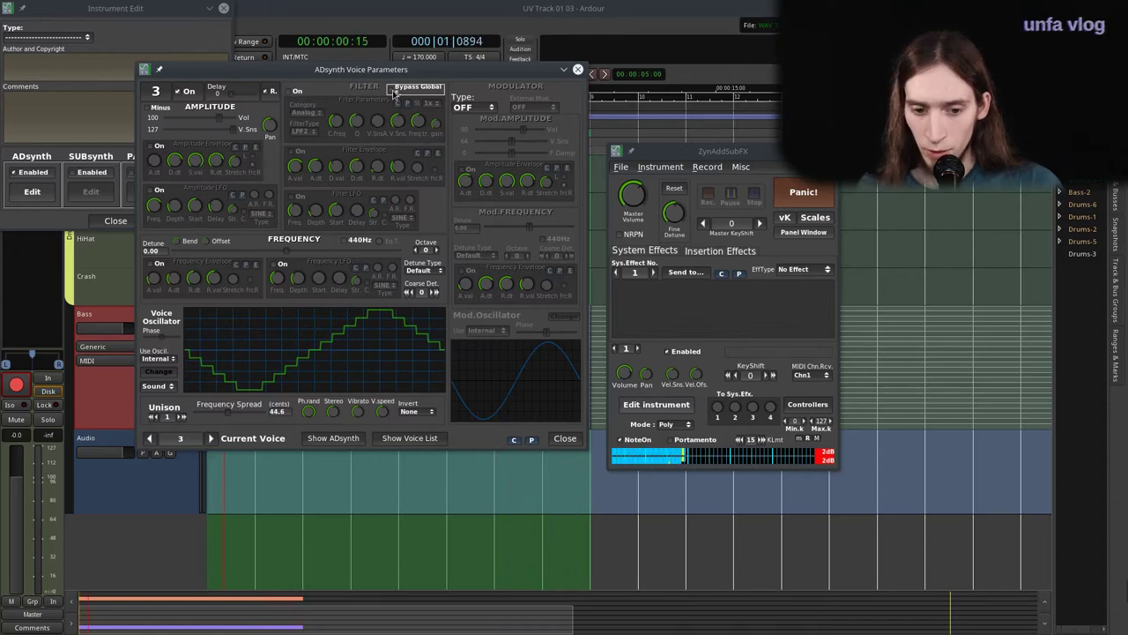
Reopen voice 3's oscillator editor, set its waveshaper to Asym2 with amount -6, and close the editor.
{"action": "left_click", "coordinate": [164, 373]}
{"action": "left_click_drag", "start_coordinate": [831, 275], "coordinate": [772, 167]}
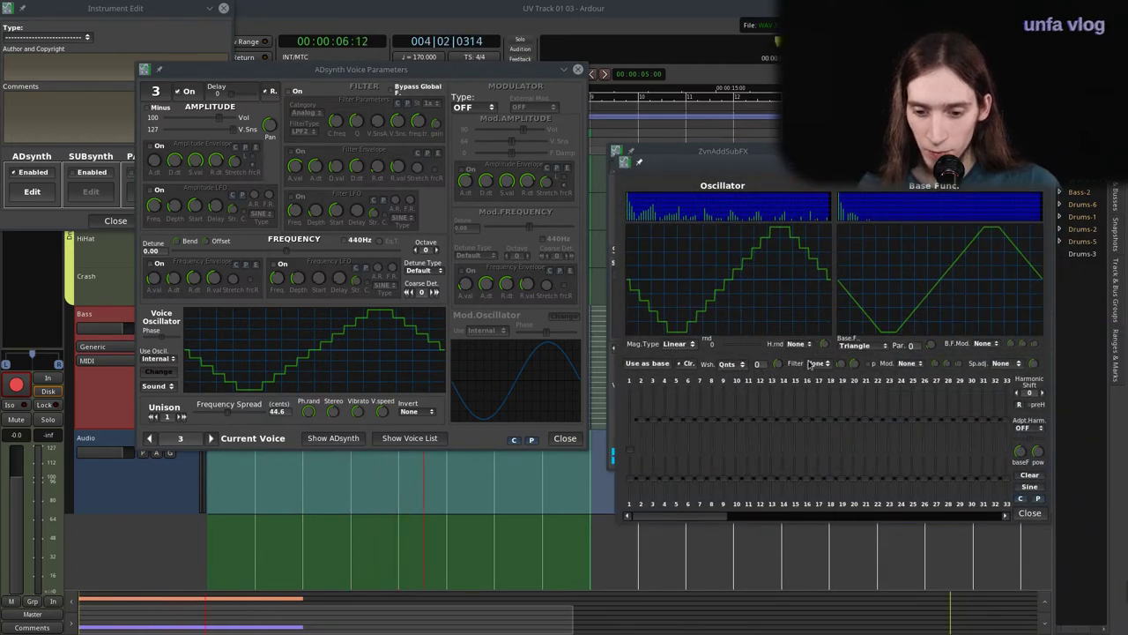
{"action": "left_click", "coordinate": [816, 363]}
{"action": "left_click", "coordinate": [740, 364]}
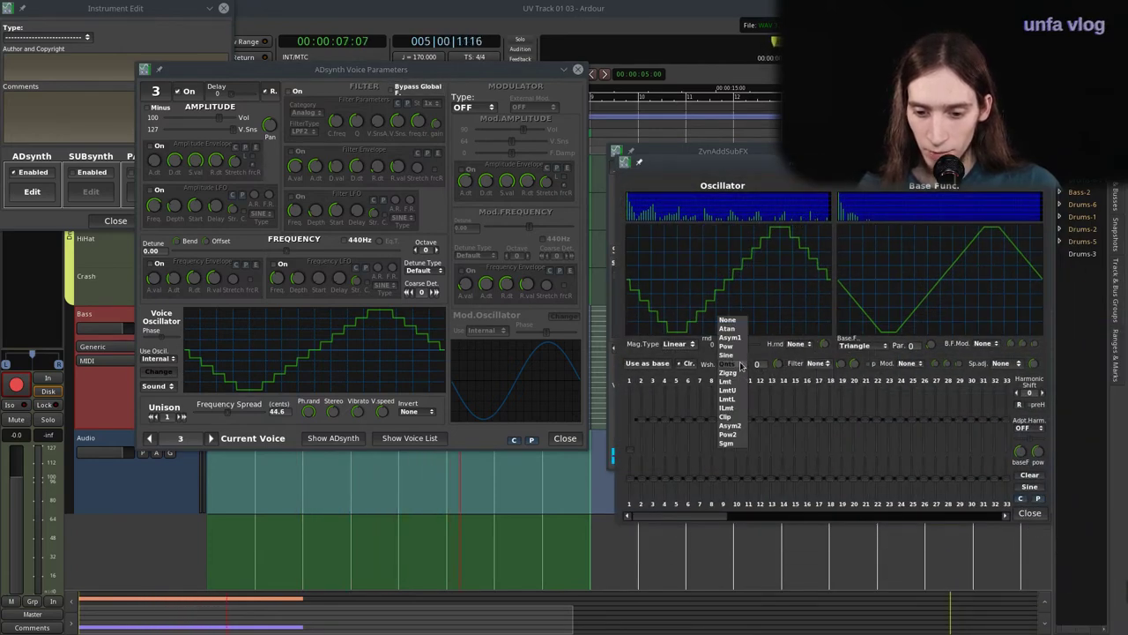
{"action": "left_click", "coordinate": [730, 425]}
{"action": "scroll", "coordinate": [777, 364], "scroll_direction": "down", "scroll_amount": 8}
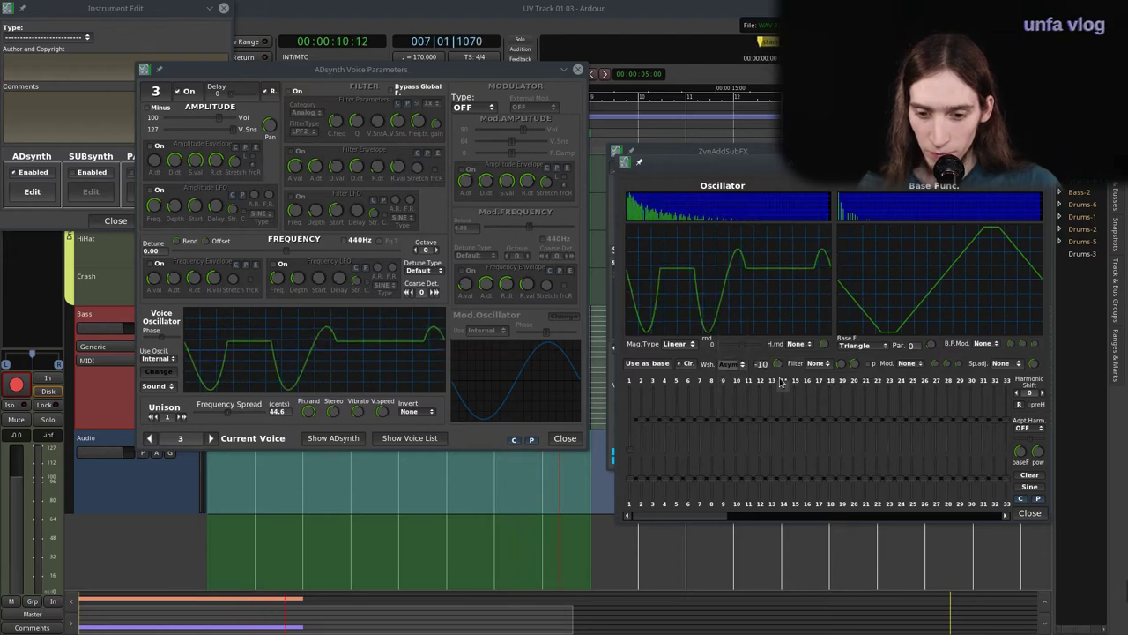
{"action": "scroll", "coordinate": [775, 365], "scroll_direction": "up", "scroll_amount": 5}
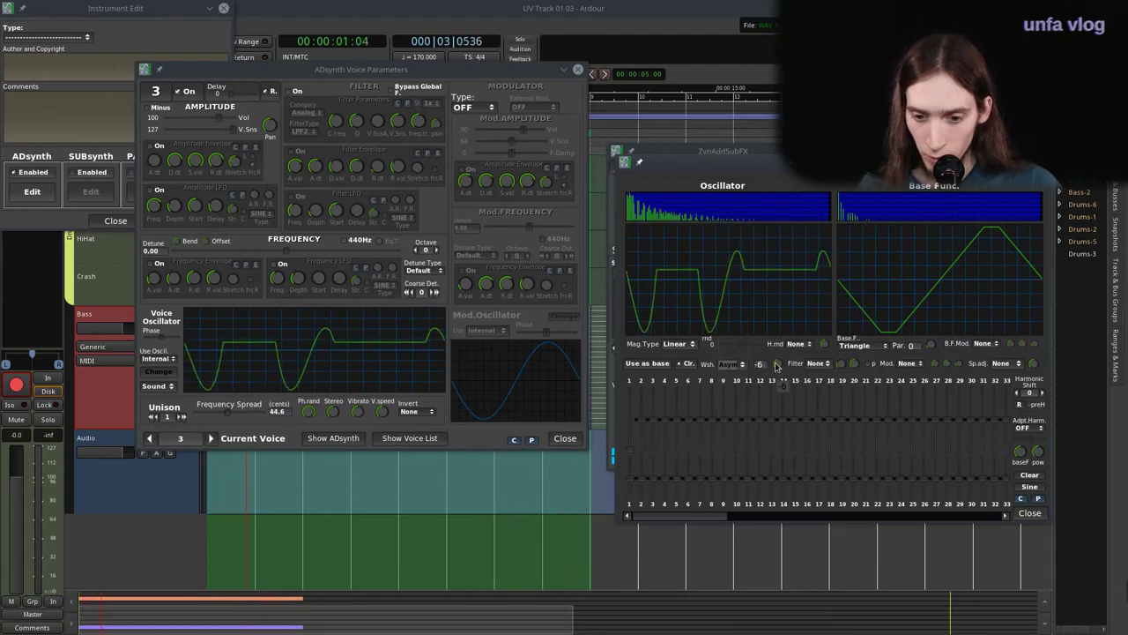
{"action": "left_click", "coordinate": [1031, 513]}
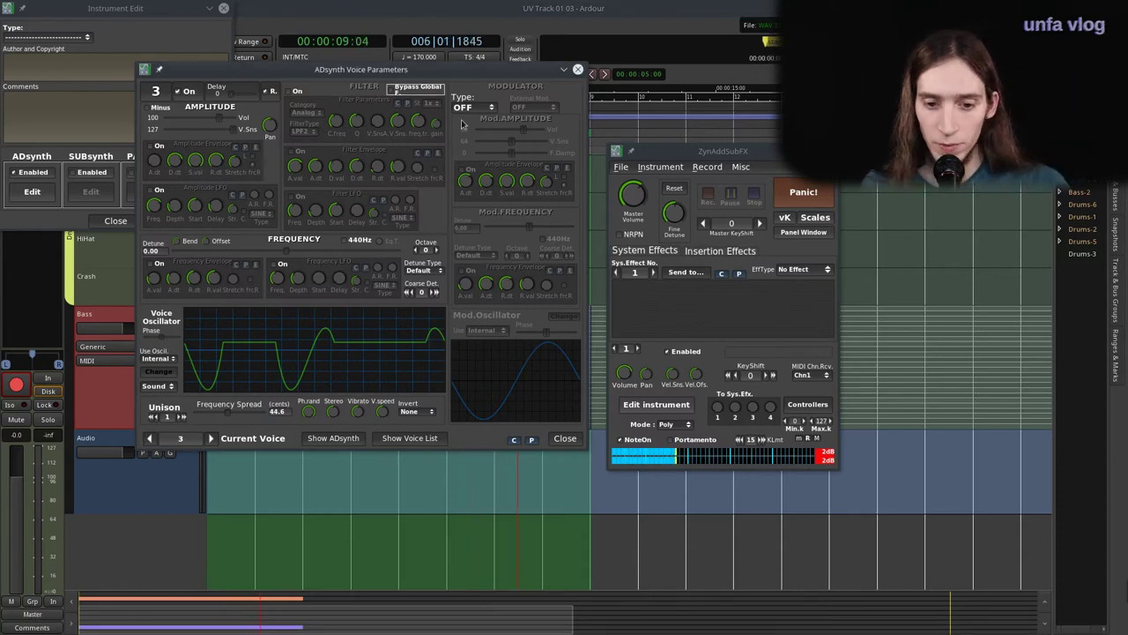
Set voice 3's modulator to type PM with ExtMod. 2 as its external modulator.
{"action": "left_click", "coordinate": [480, 107]}
{"action": "left_click", "coordinate": [476, 151]}
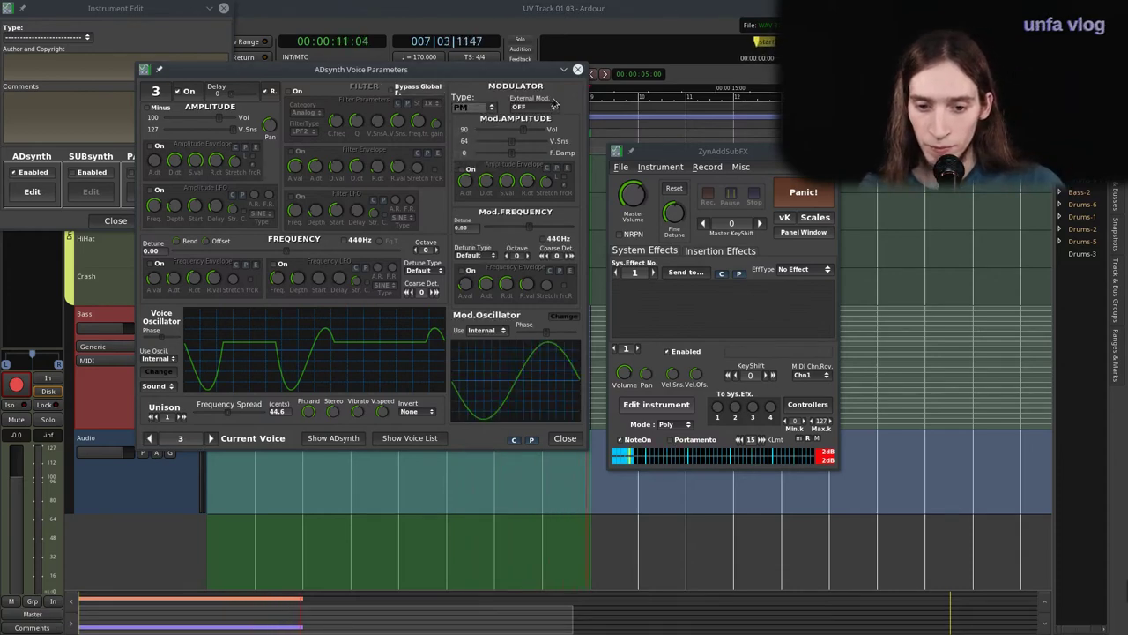
{"action": "left_click", "coordinate": [549, 105]}
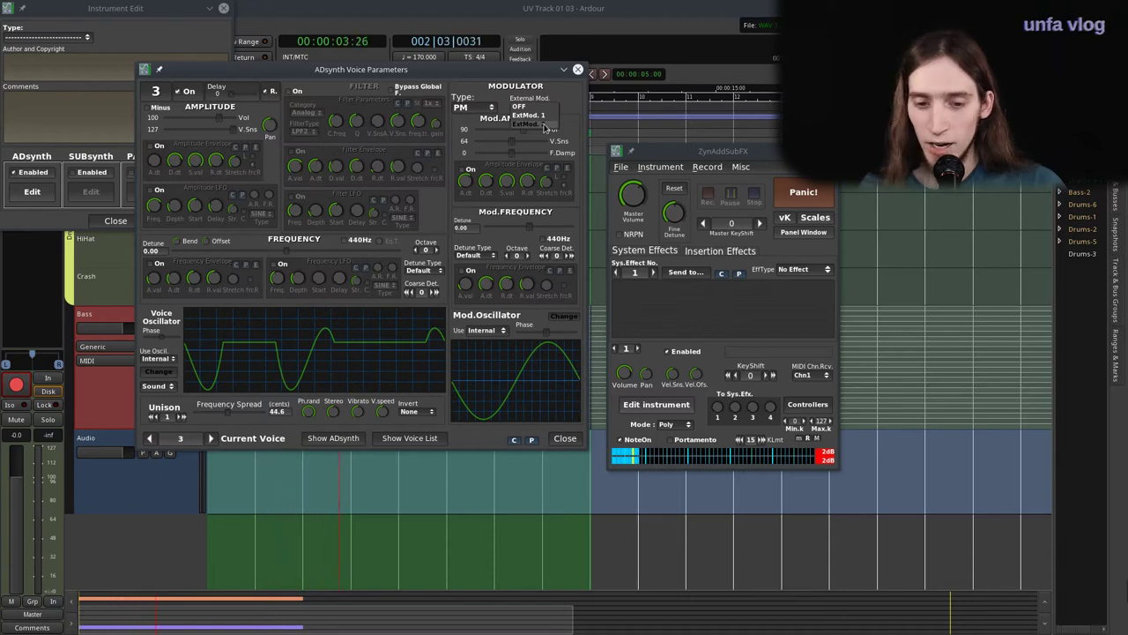
{"action": "left_click", "coordinate": [544, 124]}
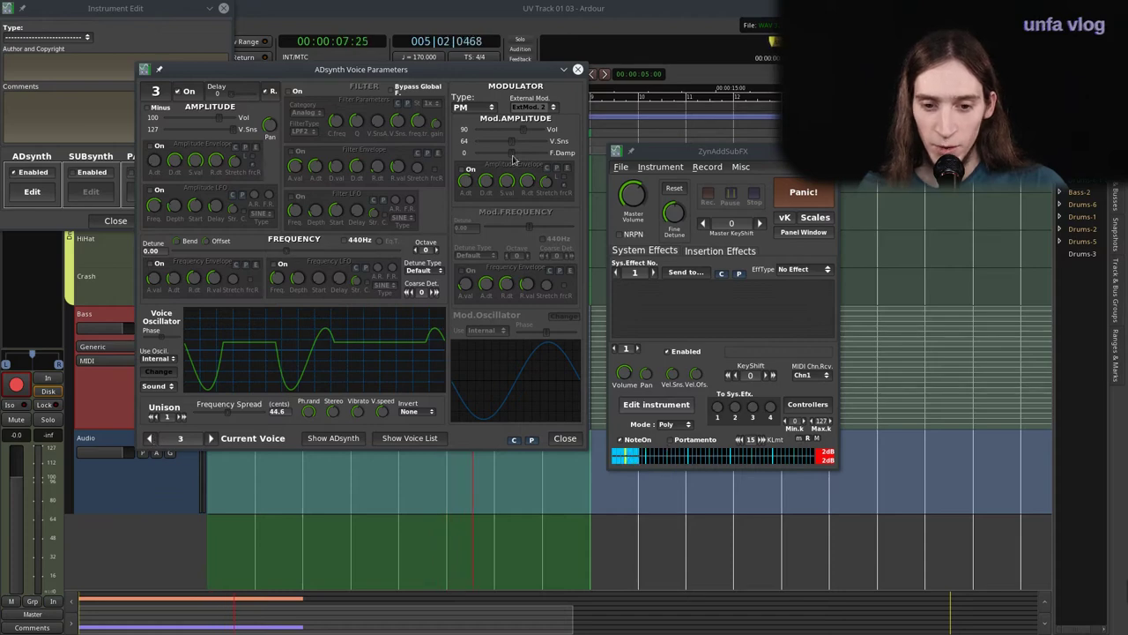
Switch to voice 2, set its octave to 1, and enable its frequency envelope.
{"action": "left_click", "coordinate": [149, 438]}
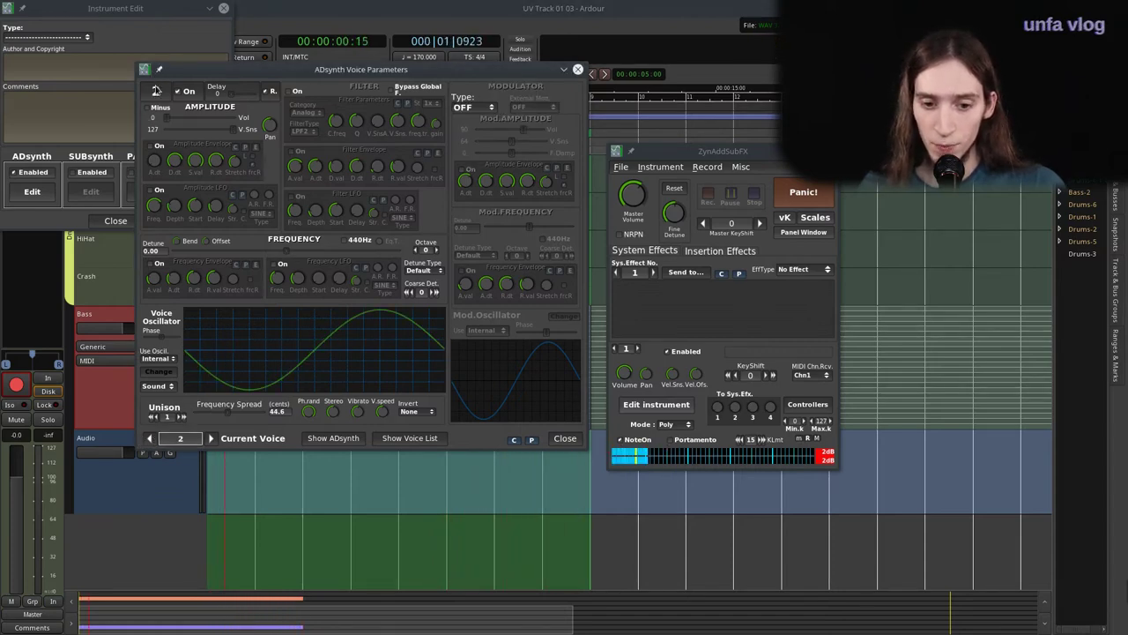
{"action": "left_click", "coordinate": [434, 251]}
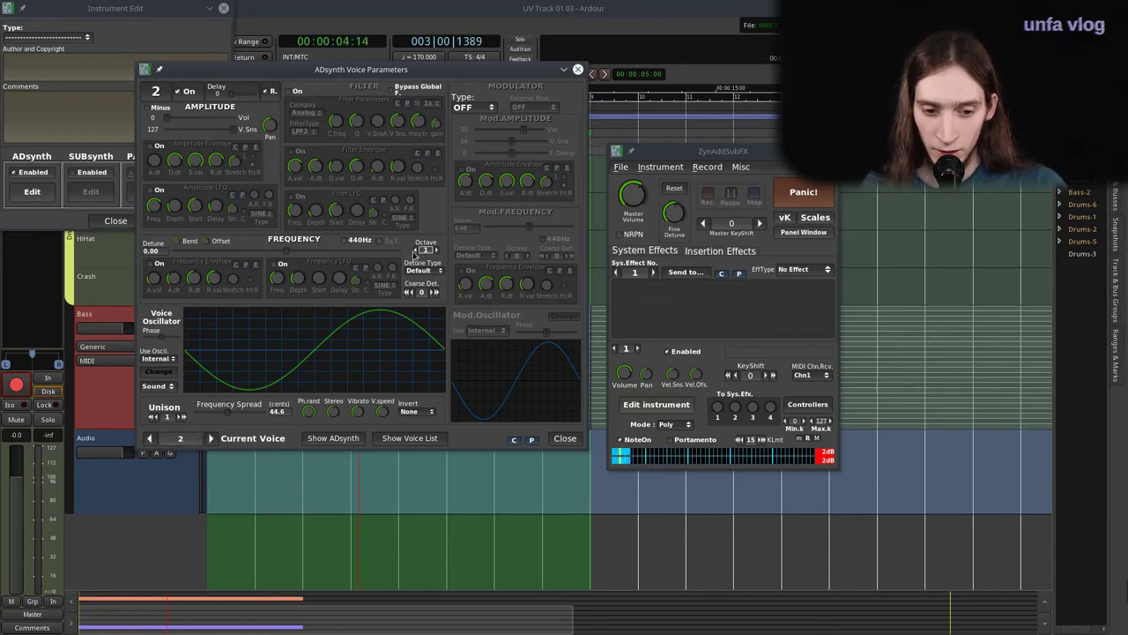
{"action": "left_click", "coordinate": [158, 263]}
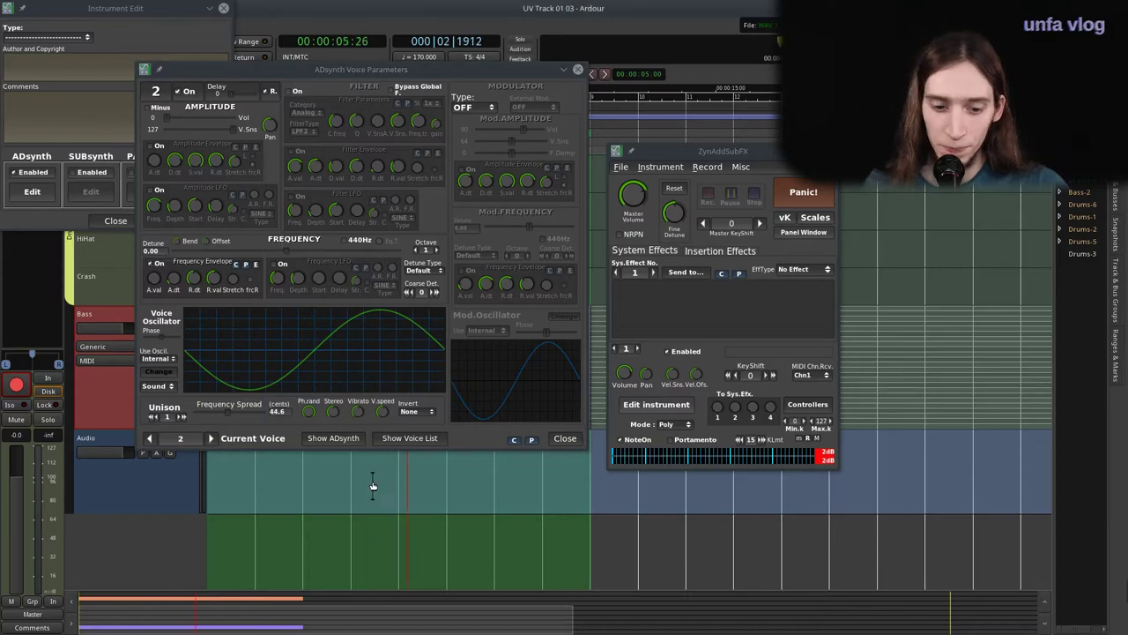
Bring up the baudline spectrum analyser and move the ADsynth voice and ZynAddSubFX windows clear of it.
{"action": "mouse_move", "coordinate": [386, 627]}
{"action": "left_click", "coordinate": [332, 625]}
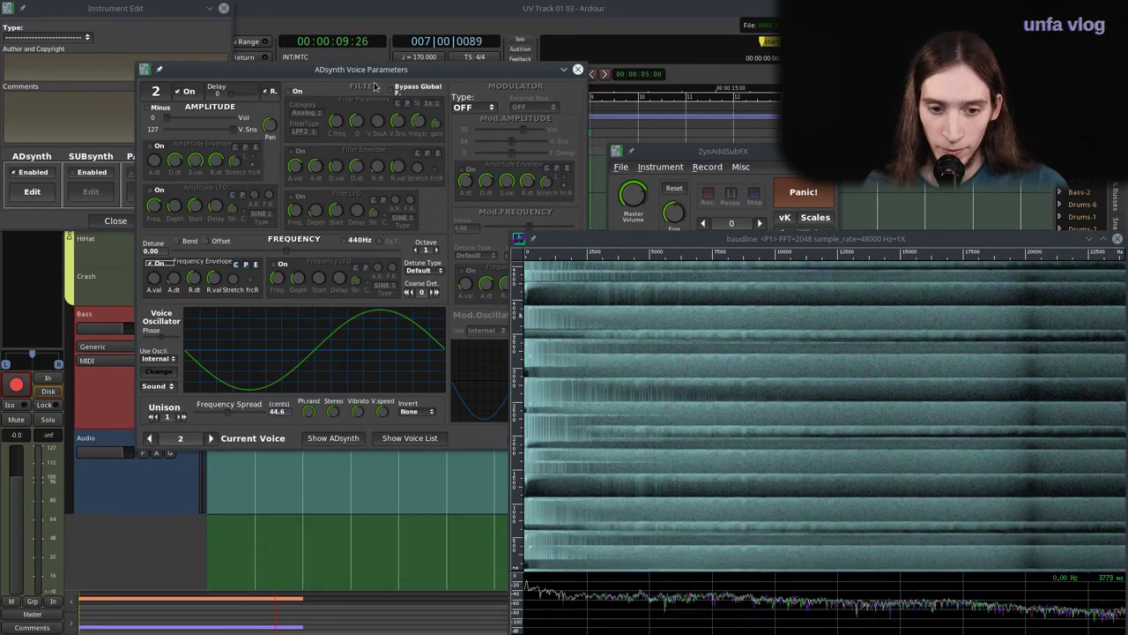
{"action": "left_click_drag", "start_coordinate": [372, 72], "coordinate": [252, 209]}
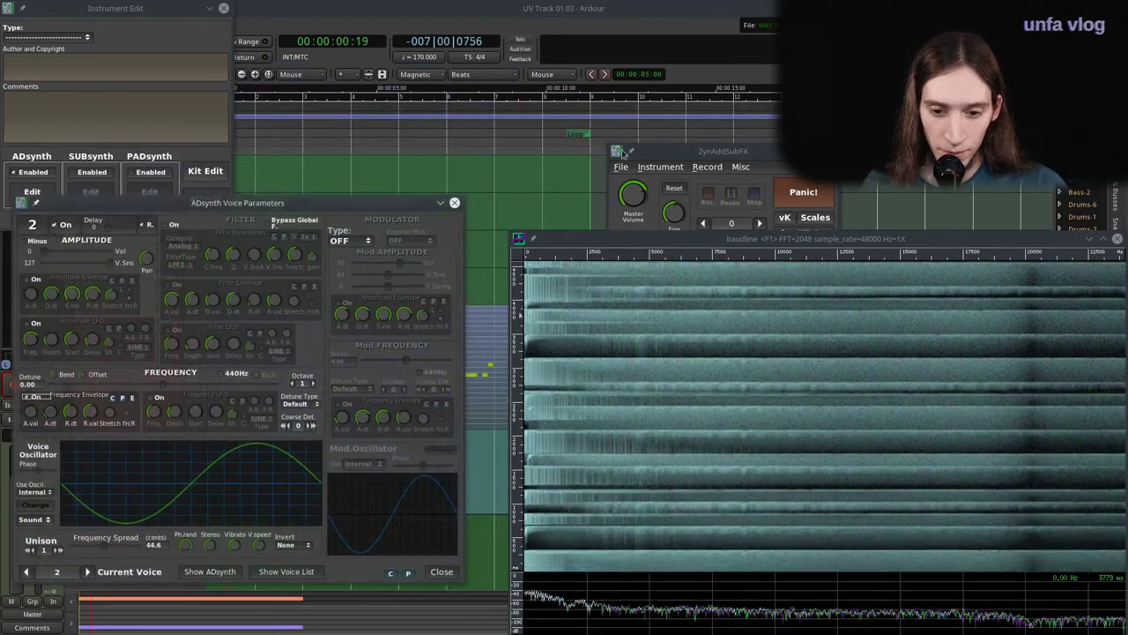
{"action": "left_click_drag", "start_coordinate": [721, 151], "coordinate": [366, 205]}
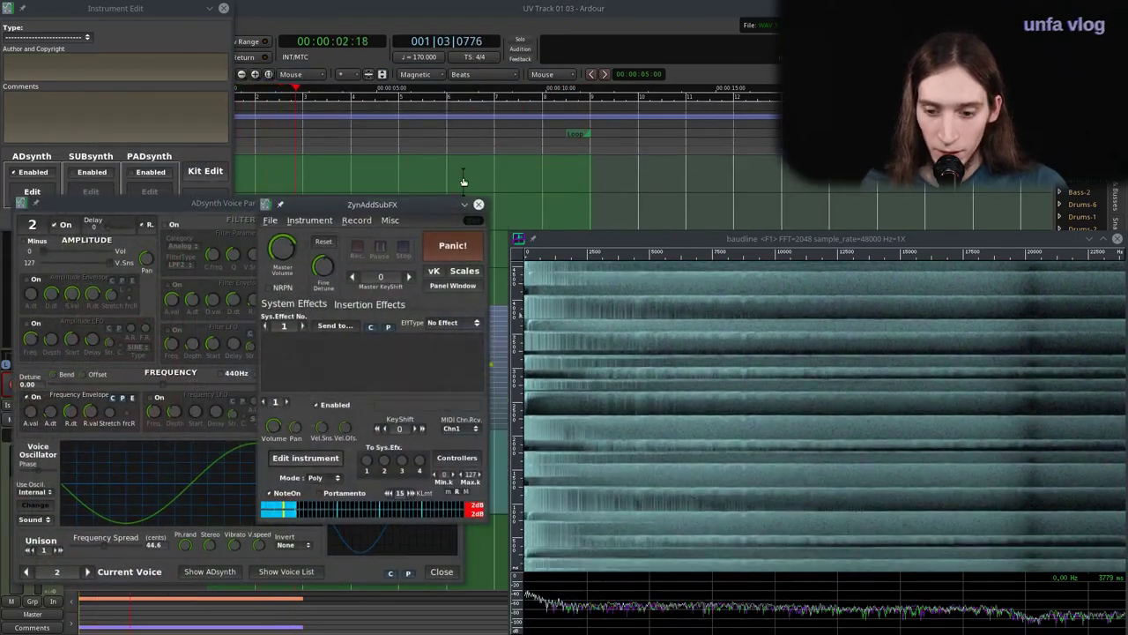
Switch to Ardour and disconnect the Master output from baudline's in_1 and in_2 inputs.
{"action": "left_click", "coordinate": [534, 20]}
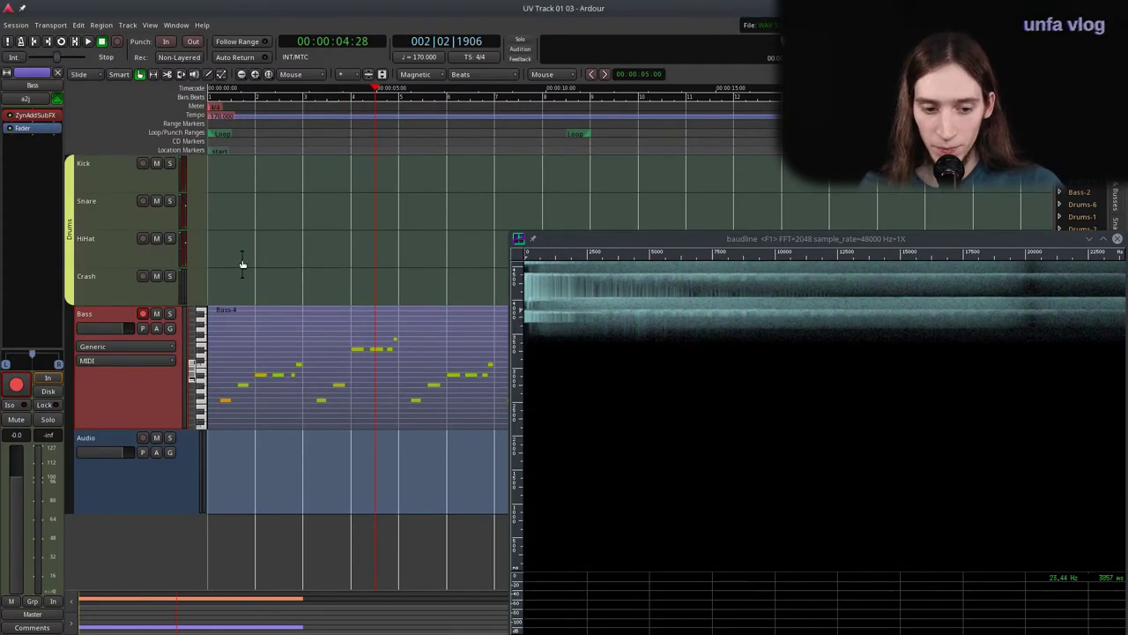
{"action": "scroll", "coordinate": [241, 262], "scroll_direction": "up", "scroll_amount": 3}
{"action": "left_click", "coordinate": [130, 181]}
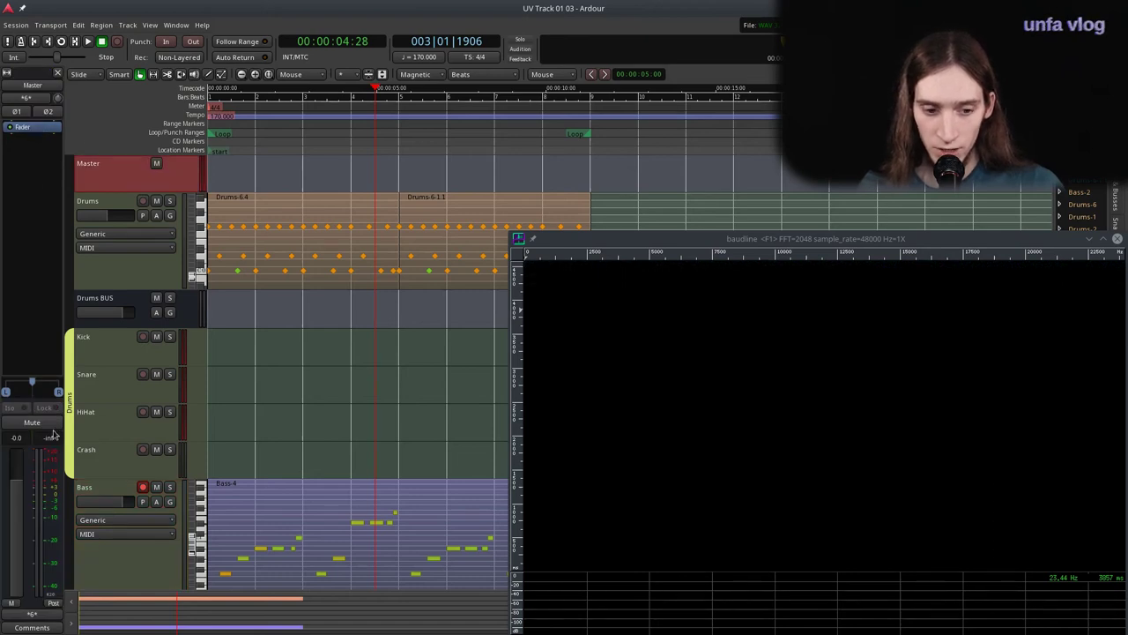
{"action": "left_click", "coordinate": [32, 614]}
{"action": "left_click", "coordinate": [39, 577]}
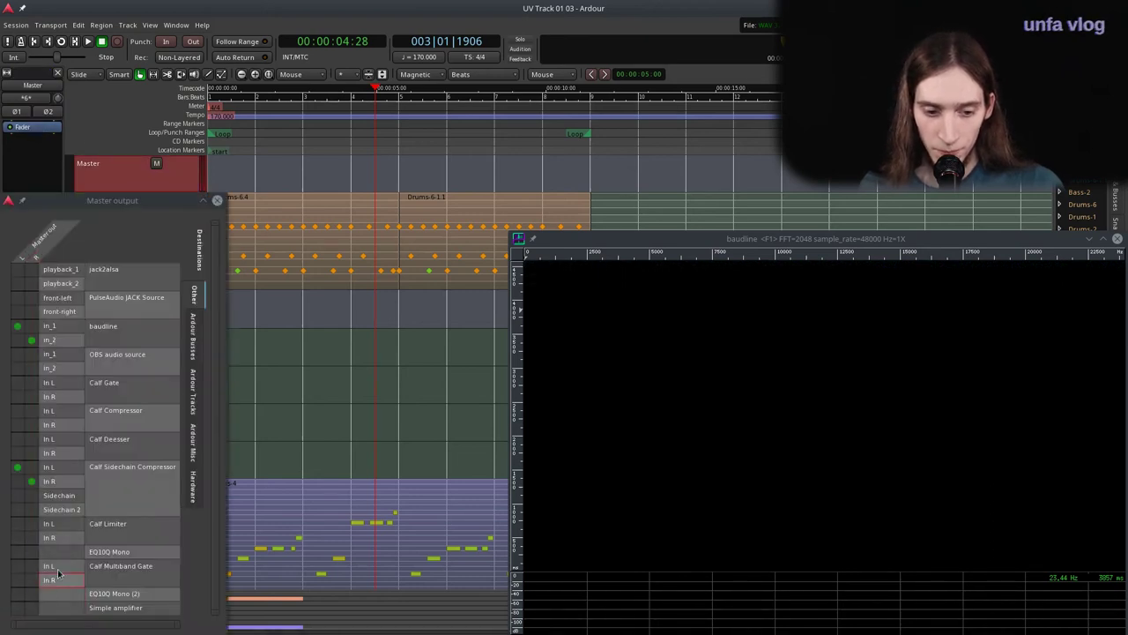
{"action": "left_click", "coordinate": [17, 326]}
{"action": "left_click", "coordinate": [32, 339]}
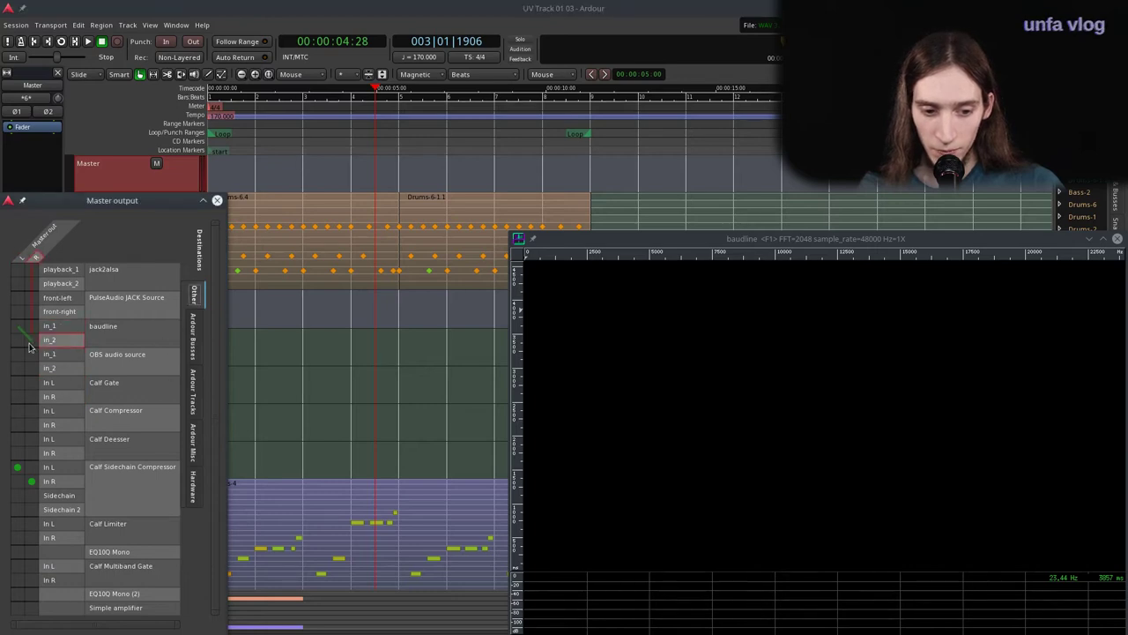
{"action": "left_click", "coordinate": [216, 200]}
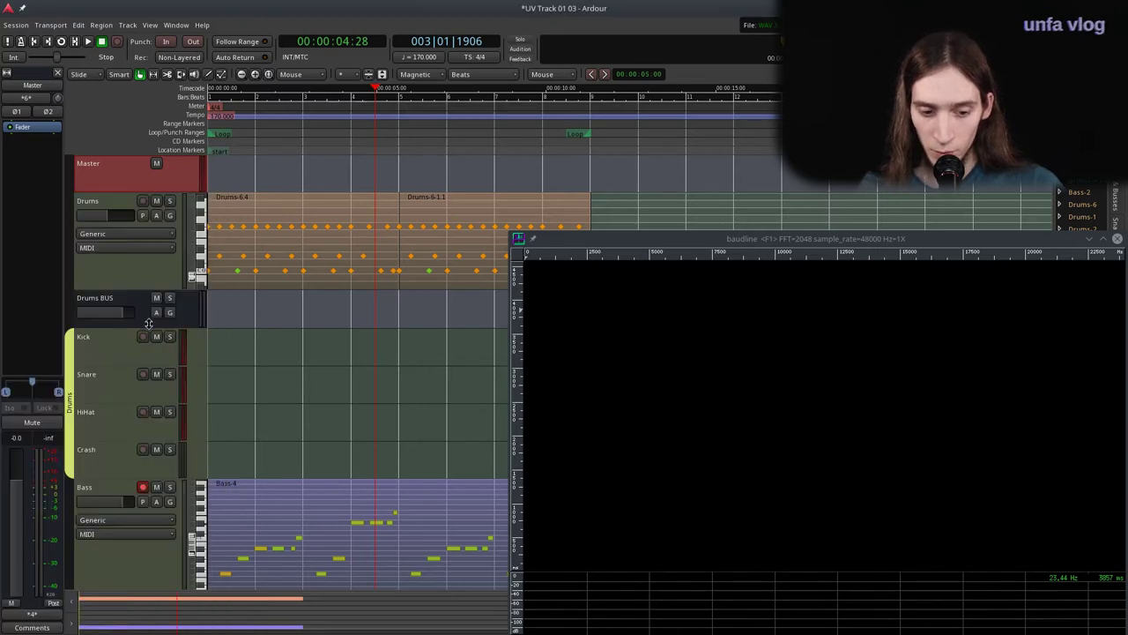
Route the Bass track's left and right outputs to baudline's in_1 and in_2 inputs.
{"action": "scroll", "coordinate": [144, 339], "scroll_direction": "down", "scroll_amount": 5}
{"action": "left_click", "coordinate": [112, 296]}
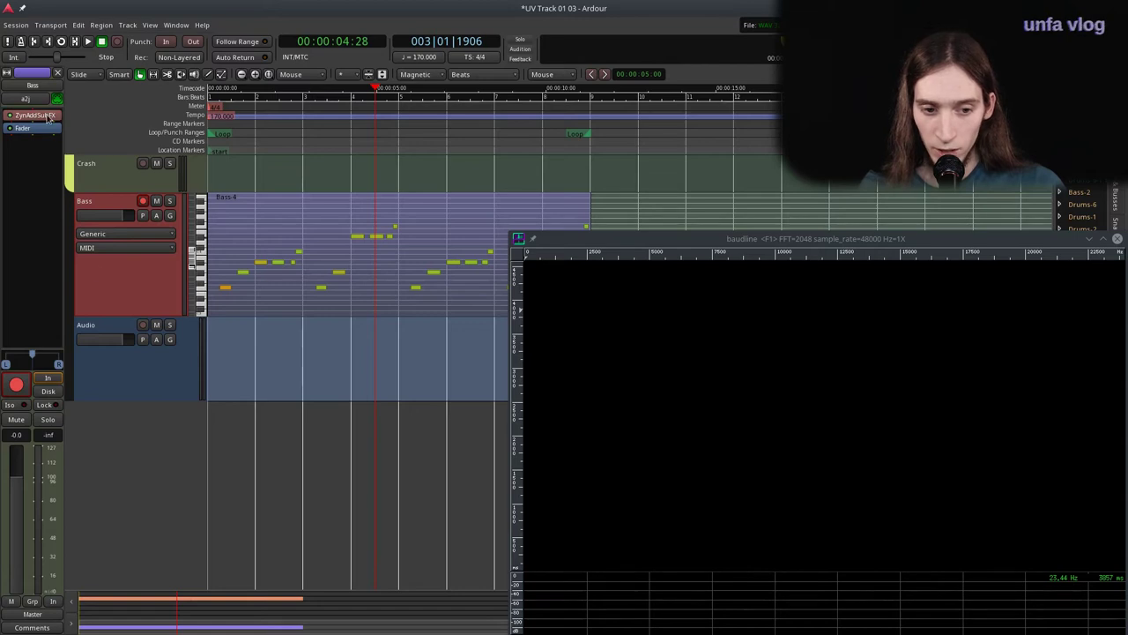
{"action": "key", "text": "ctrl+s"}
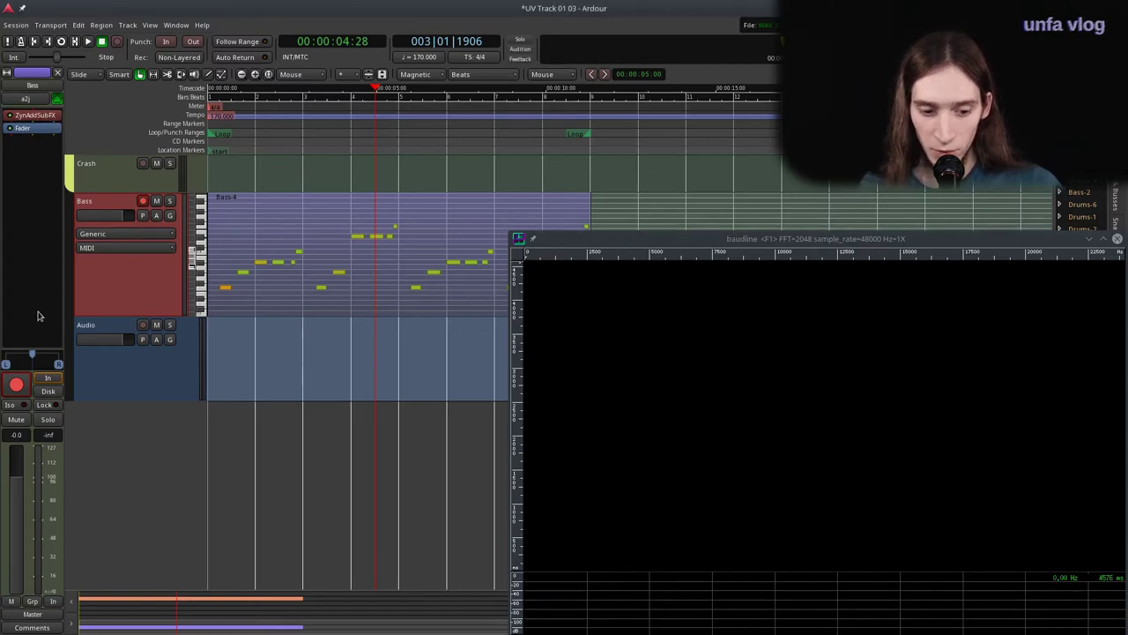
{"action": "left_click", "coordinate": [35, 615]}
{"action": "left_click", "coordinate": [34, 602]}
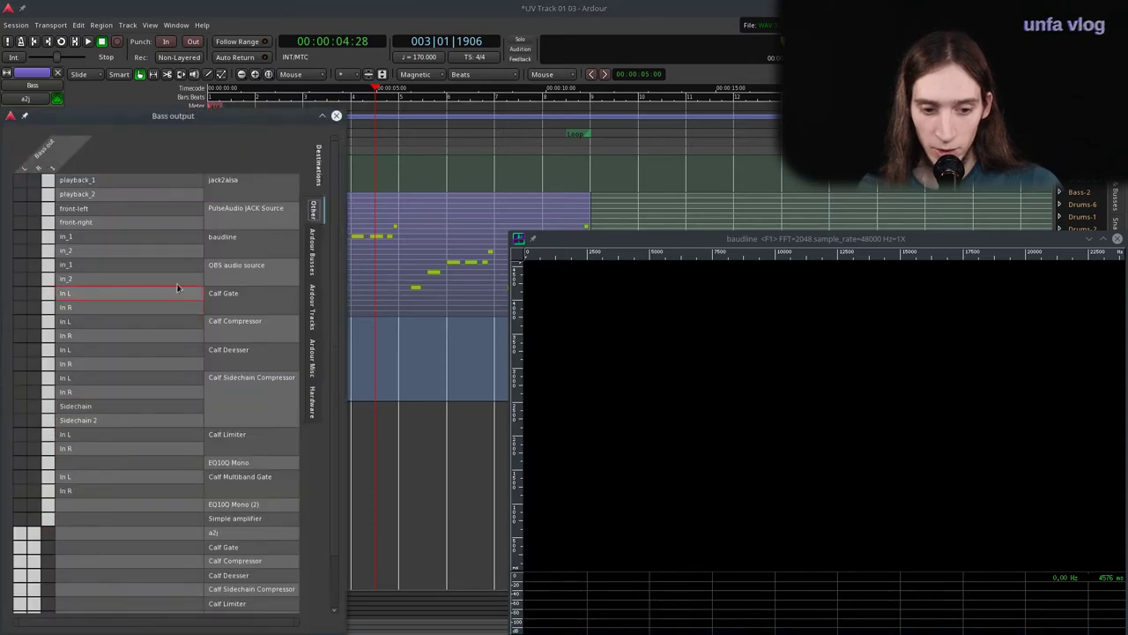
{"action": "left_click", "coordinate": [313, 396]}
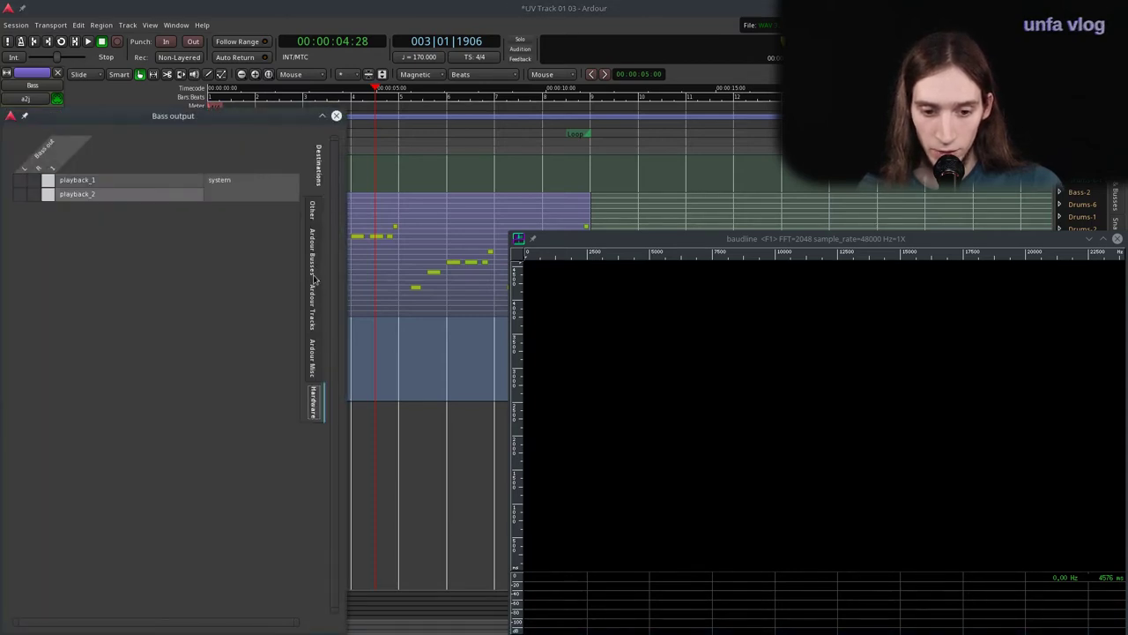
{"action": "left_click", "coordinate": [313, 353]}
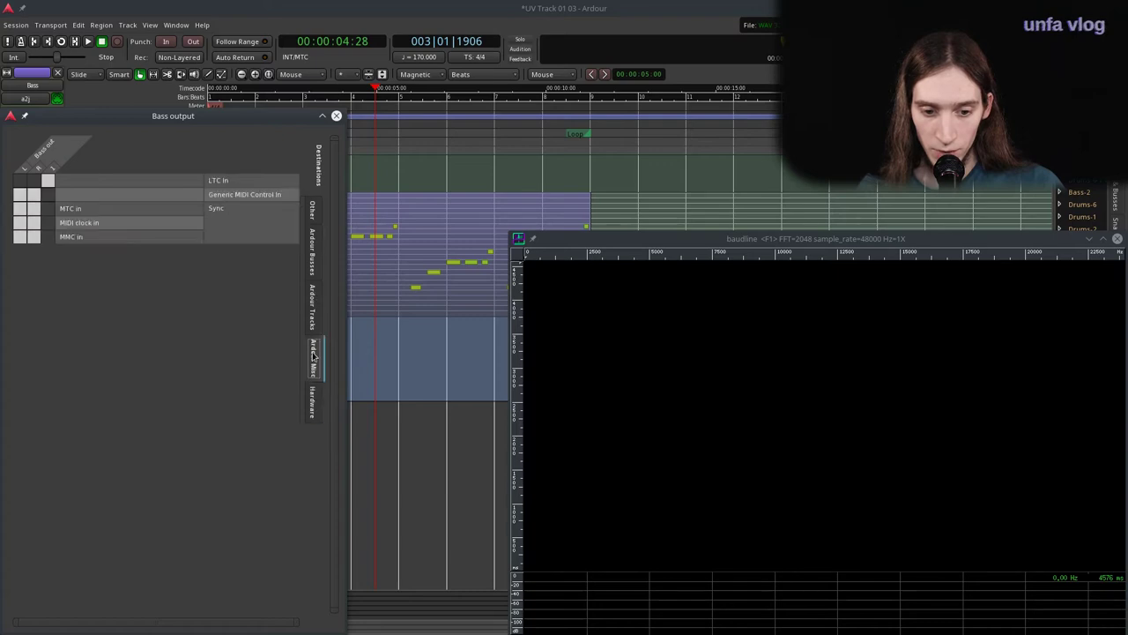
{"action": "left_click", "coordinate": [311, 225]}
{"action": "left_click", "coordinate": [20, 236]}
{"action": "left_click", "coordinate": [33, 251]}
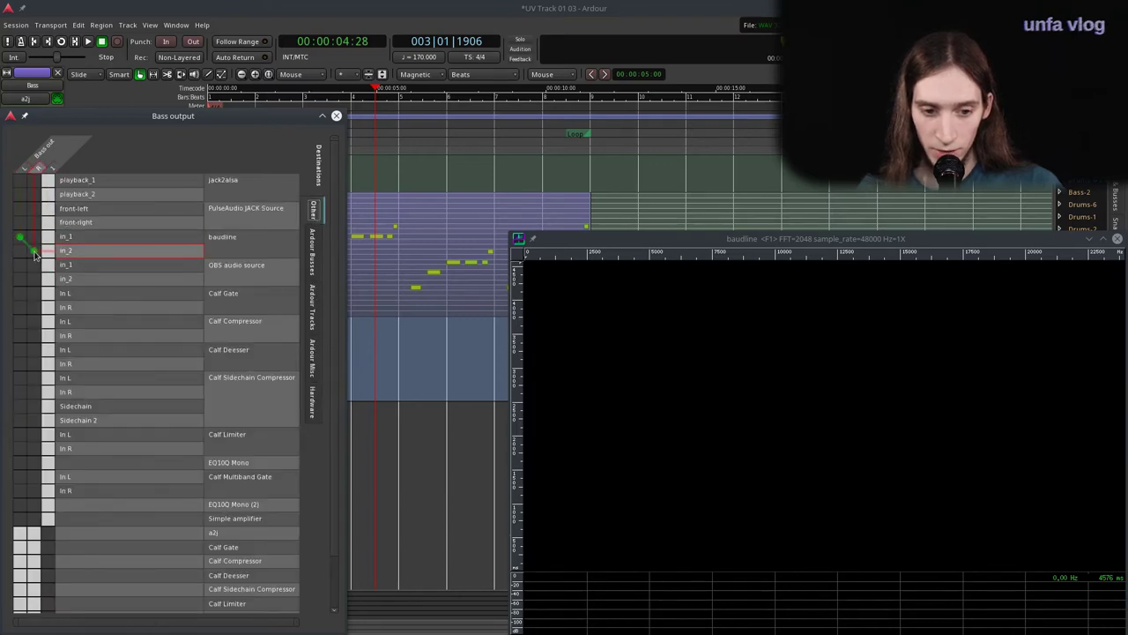
{"action": "left_click", "coordinate": [336, 115]}
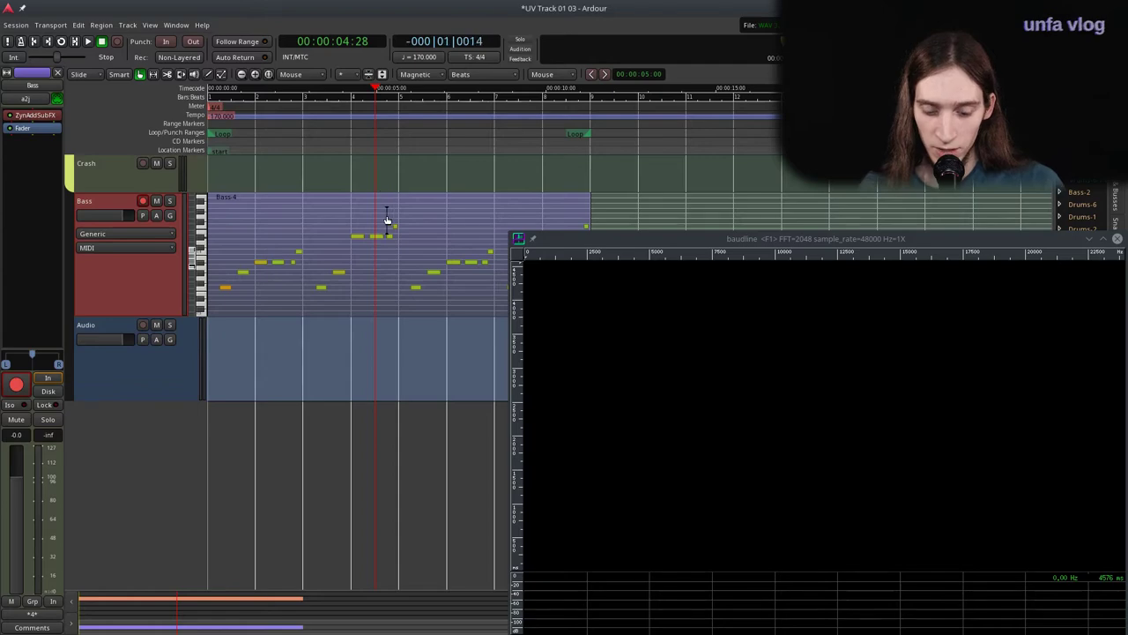
Start loop playback, bring voice 2's ADsynth parameters window back to the front, and move it higher on the screen.
{"action": "key", "text": "space"}
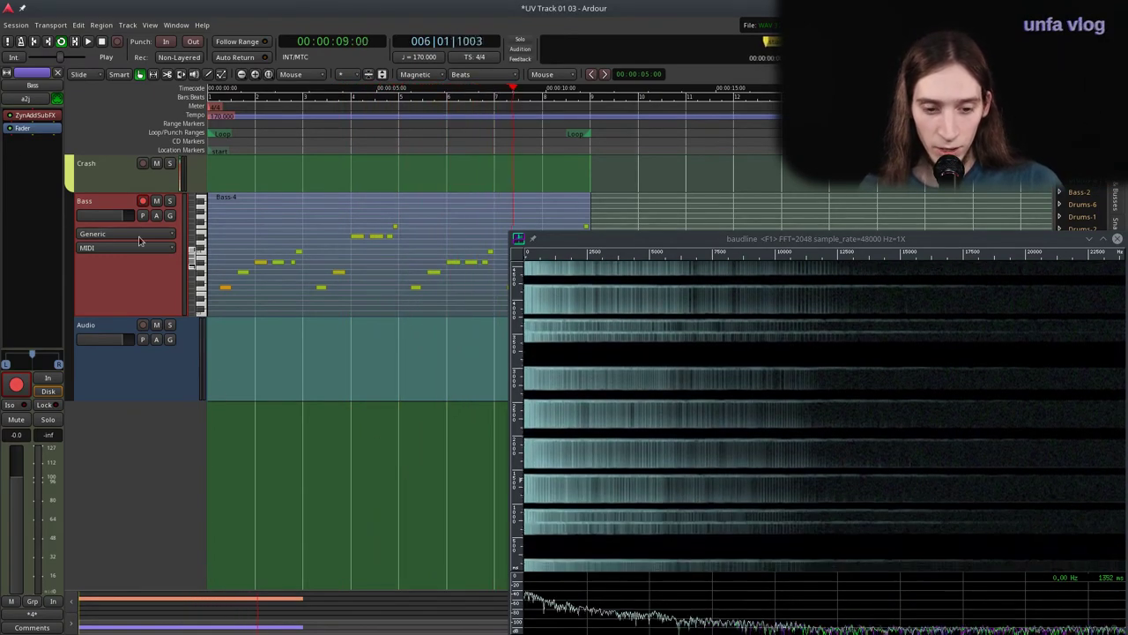
{"action": "key", "text": "alt+Tab"}
{"action": "key", "text": "alt+Tab"}
{"action": "key", "text": "alt+Tab"}
{"action": "key", "text": "alt+Tab"}
{"action": "key", "text": "alt+Tab"}
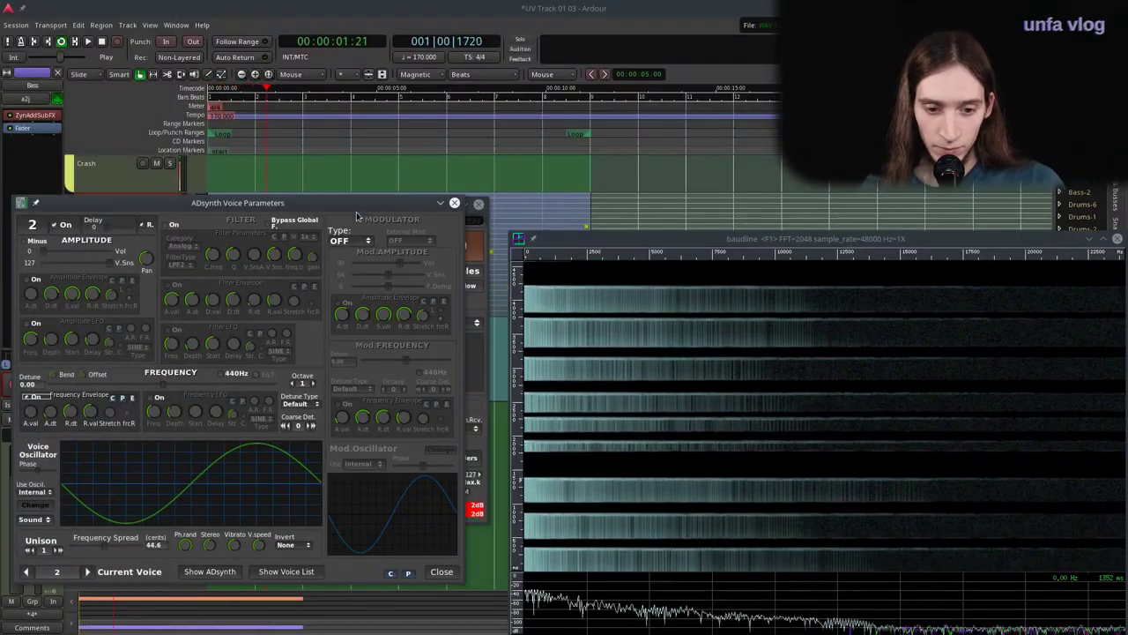
{"action": "left_click_drag", "start_coordinate": [351, 203], "coordinate": [357, 39]}
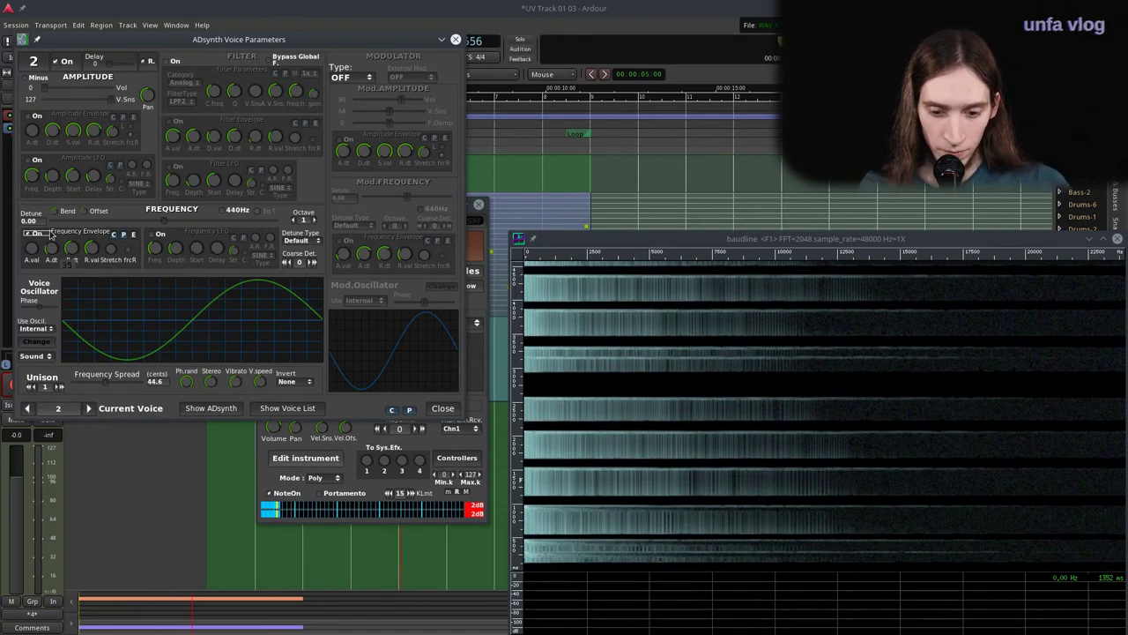
Switch off voice 2's frequency envelope after trying its attack time, and set the voice oscillator's phase to about -98.4.
{"action": "left_click_drag", "start_coordinate": [53, 251], "coordinate": [46, 159]}
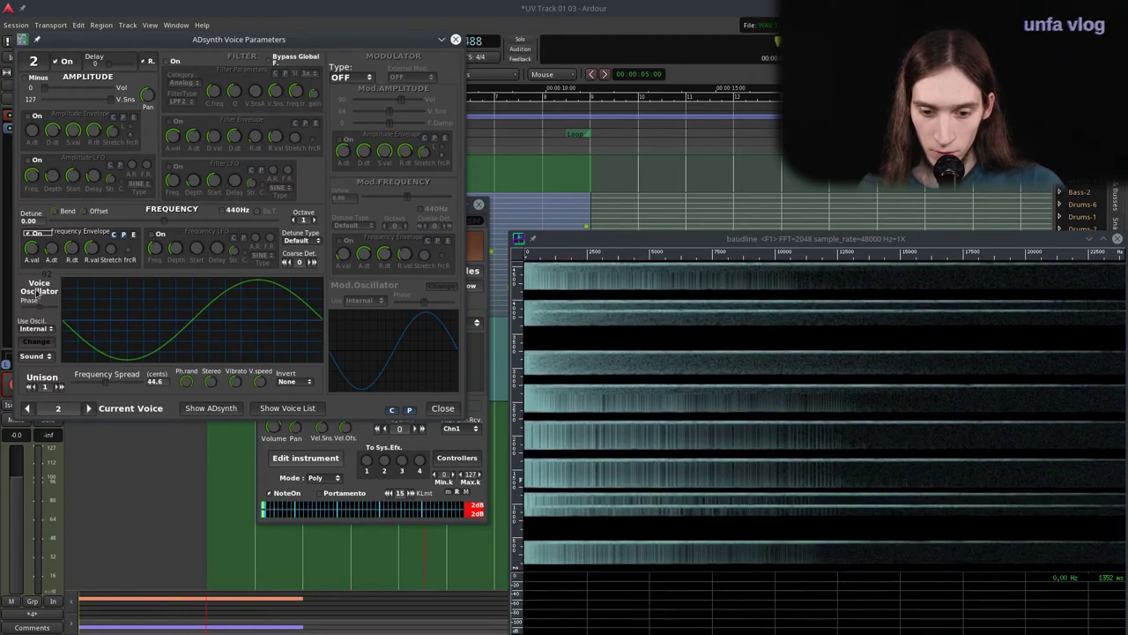
{"action": "left_click", "coordinate": [33, 235]}
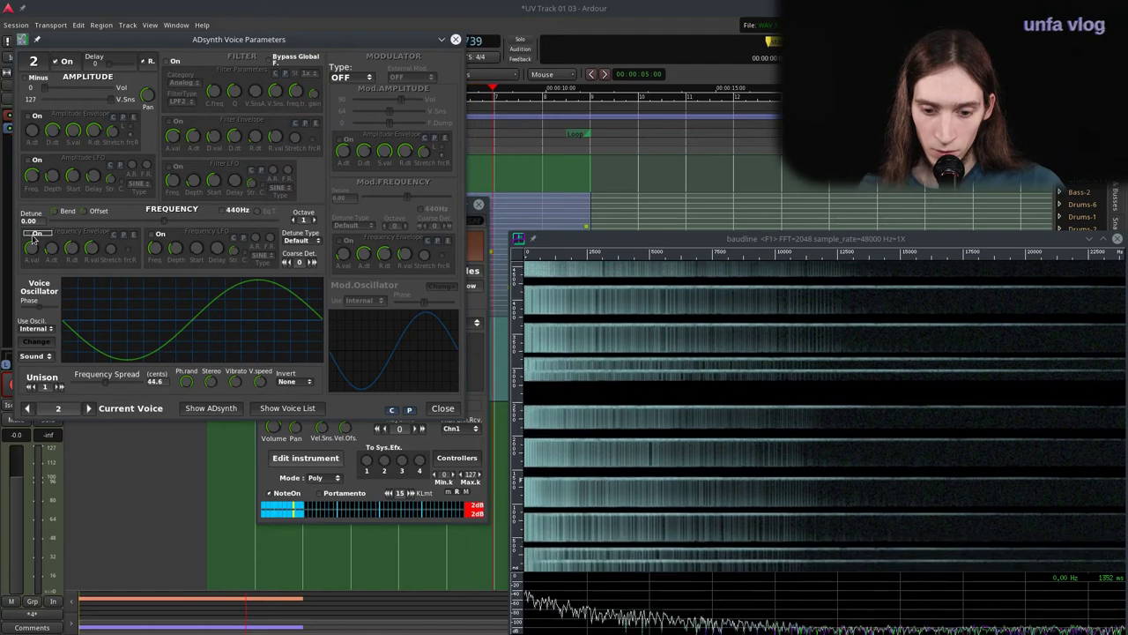
{"action": "left_click", "coordinate": [32, 235]}
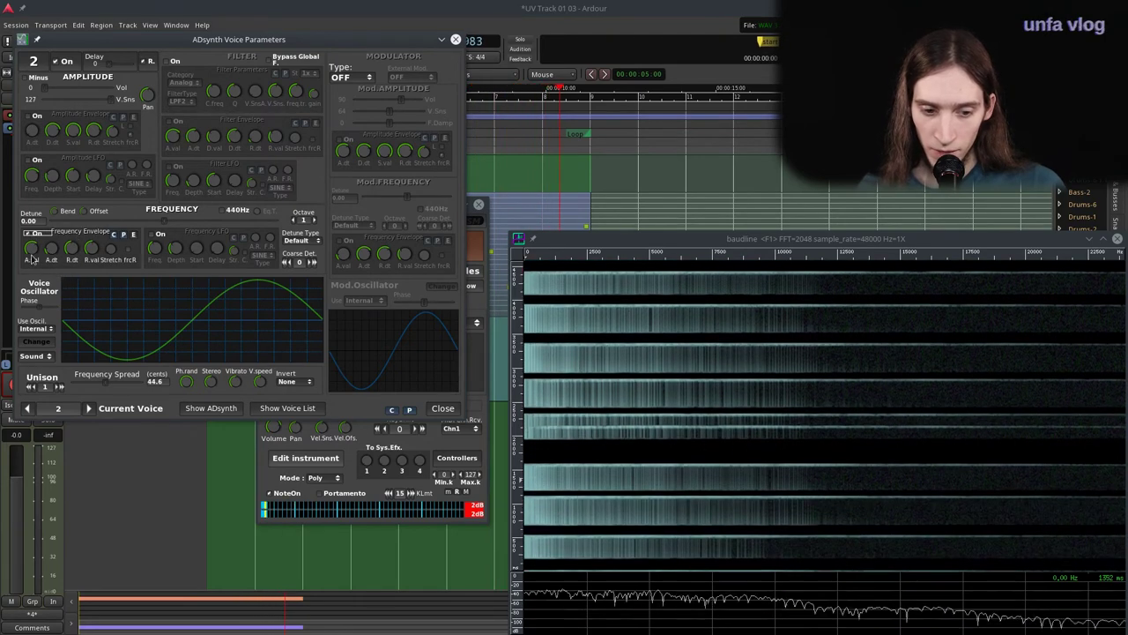
{"action": "left_click", "coordinate": [30, 234]}
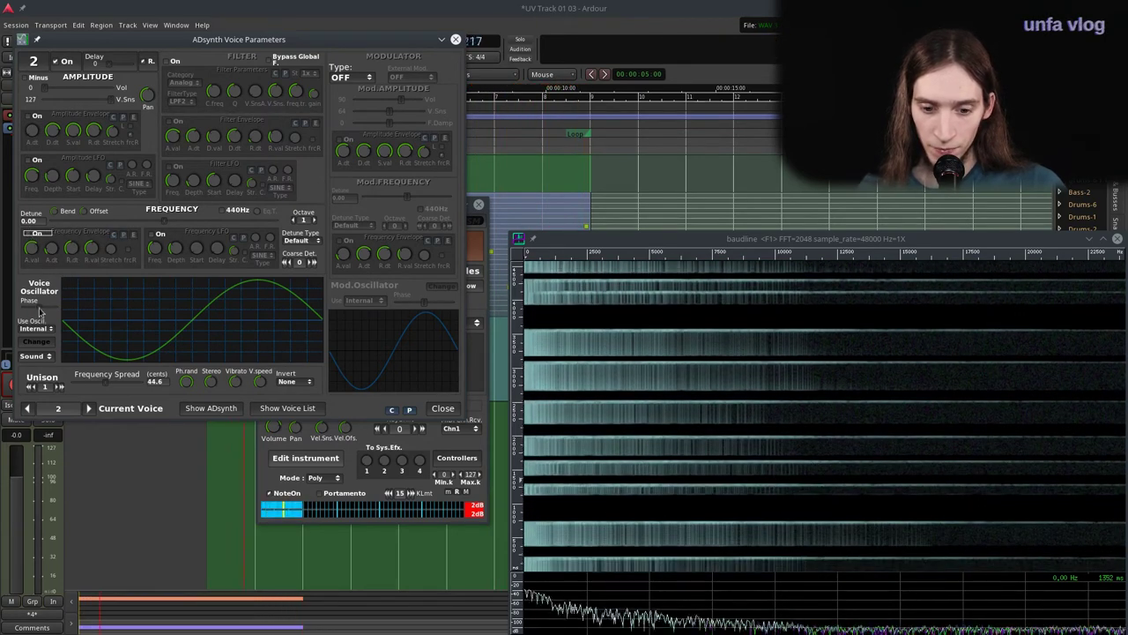
{"action": "left_click_drag", "start_coordinate": [42, 308], "coordinate": [46, 310]}
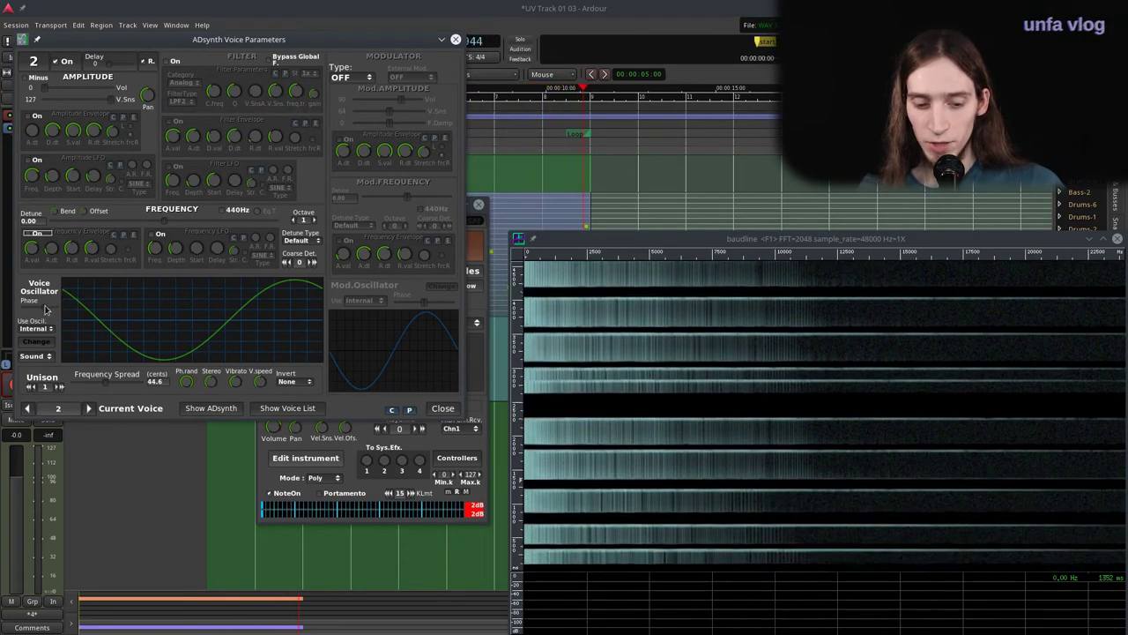
{"action": "left_click_drag", "start_coordinate": [46, 309], "coordinate": [32, 307]}
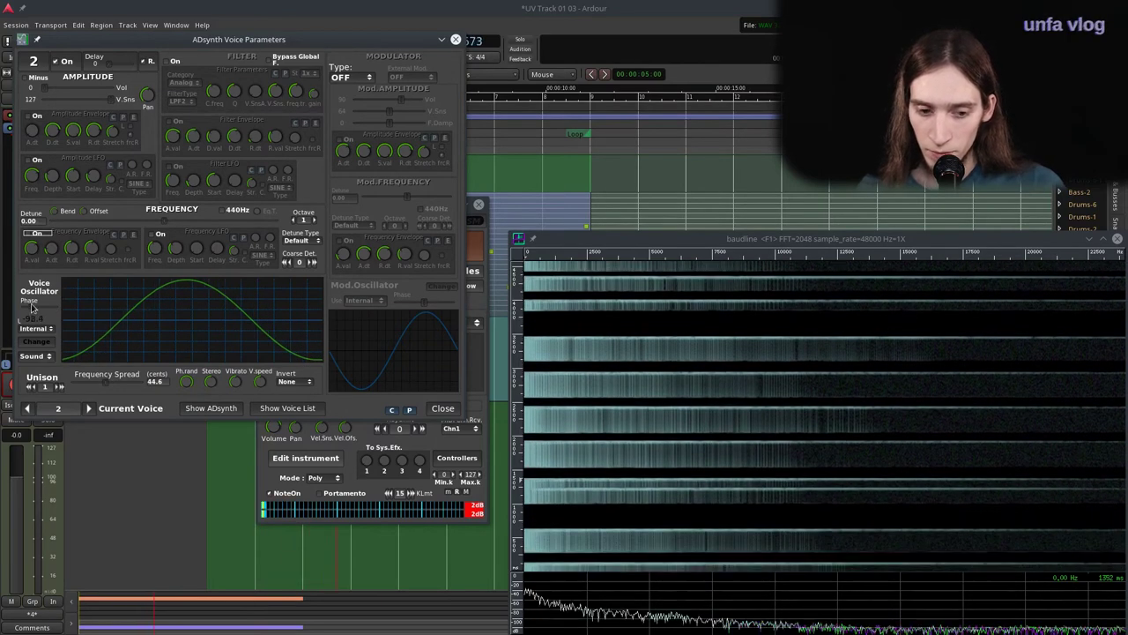
Open voice 2's oscillator editor and apply the Clip waveshaper with amount -22.
{"action": "left_click", "coordinate": [36, 341]}
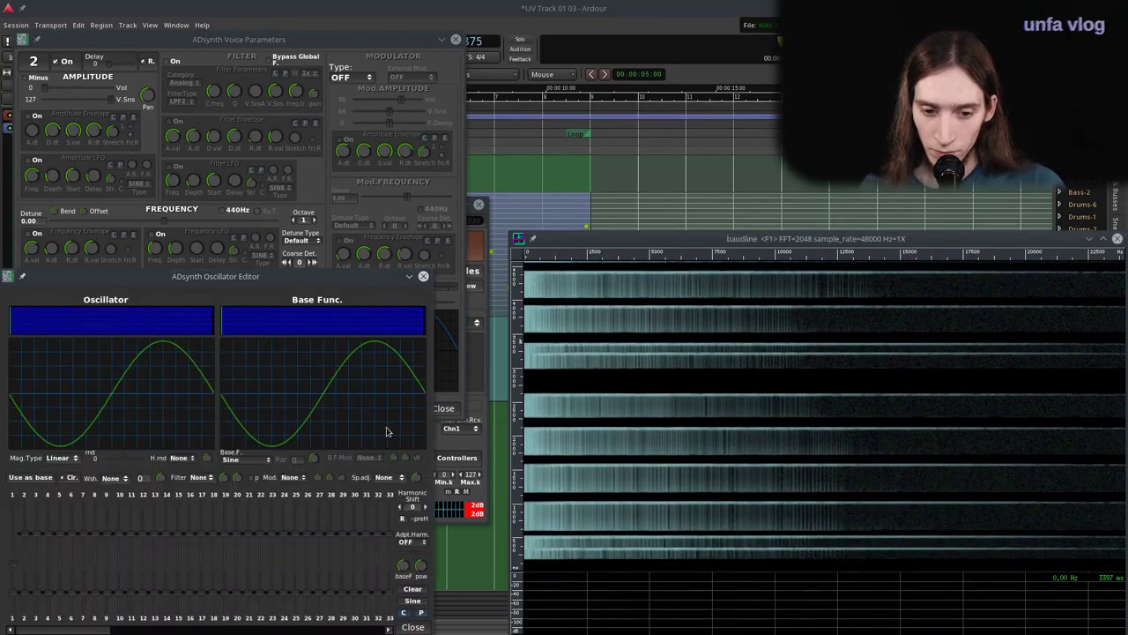
{"action": "left_click", "coordinate": [261, 459]}
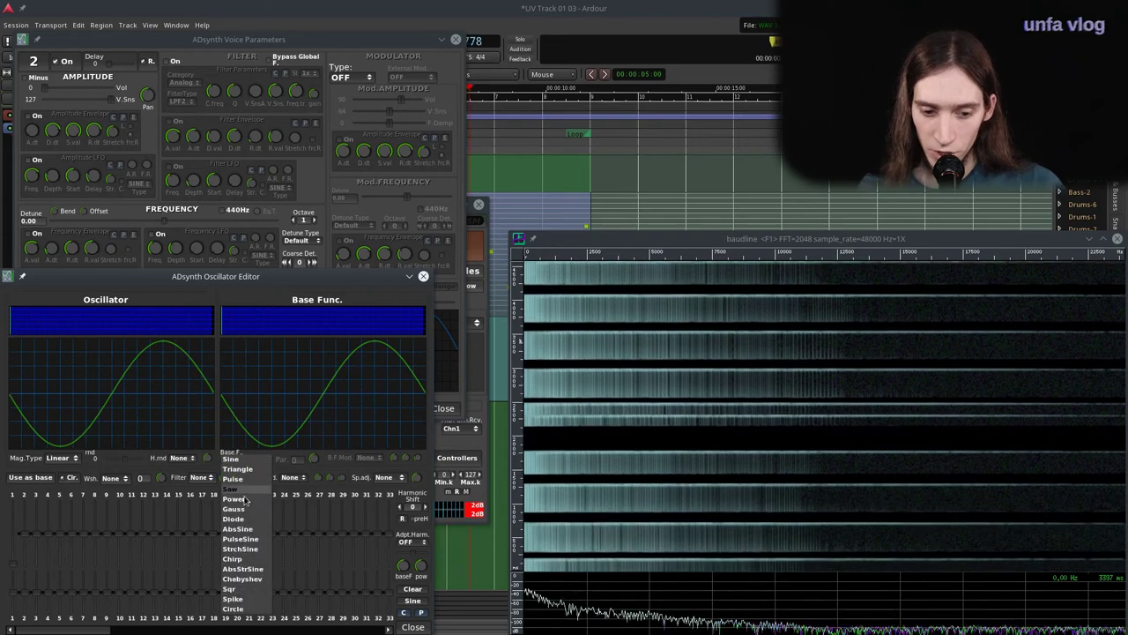
{"action": "key", "text": "Escape"}
{"action": "left_click", "coordinate": [112, 478]}
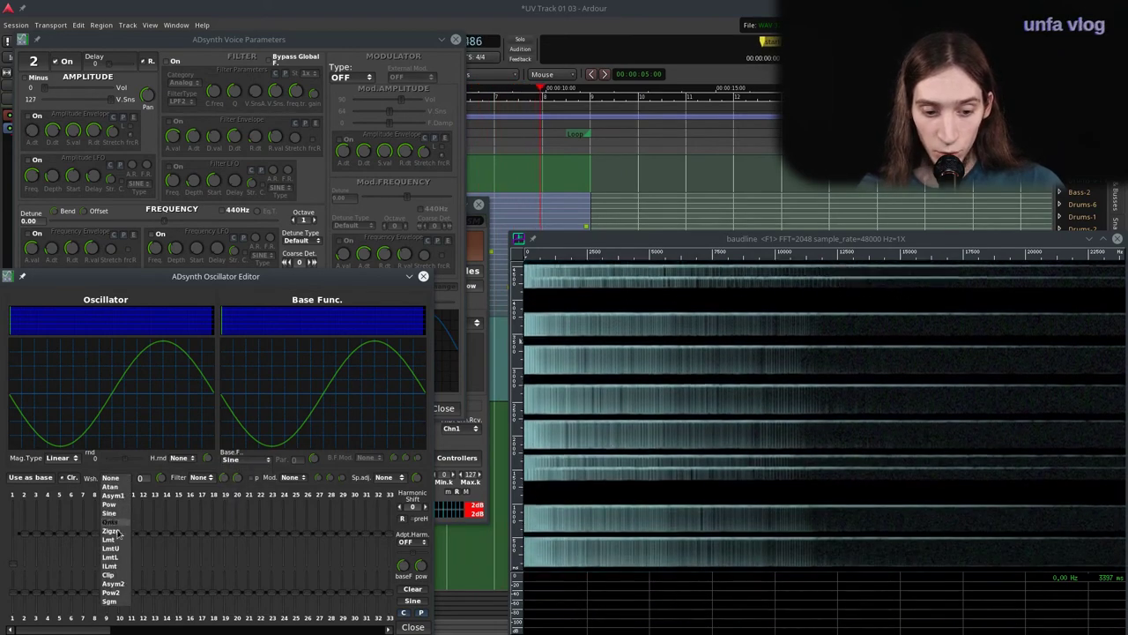
{"action": "left_click", "coordinate": [120, 574]}
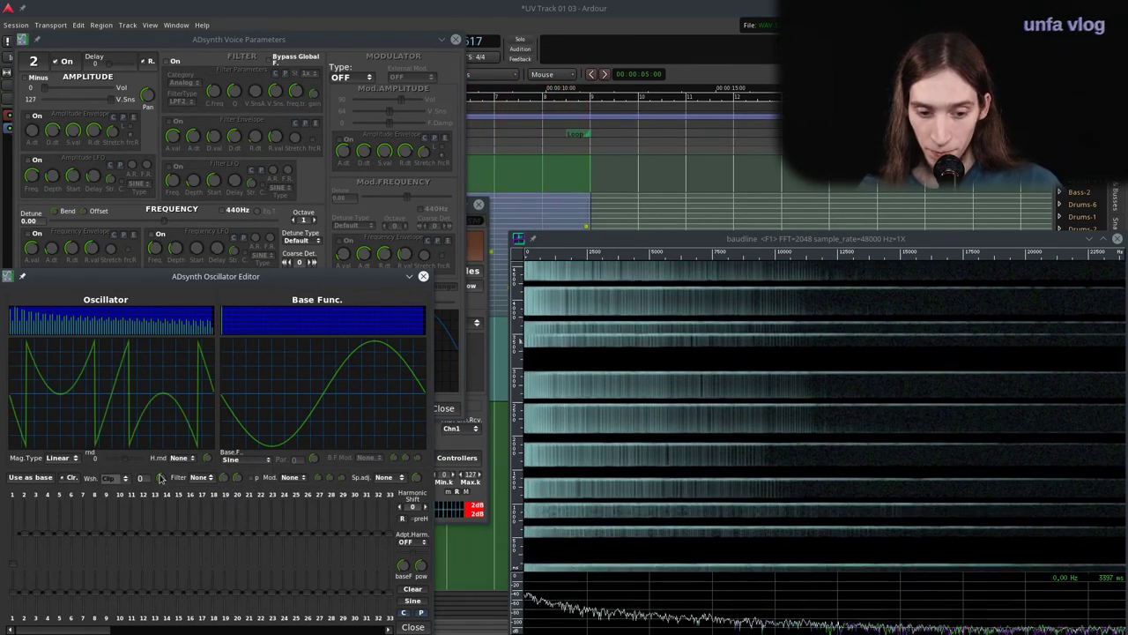
{"action": "left_click_drag", "start_coordinate": [159, 477], "coordinate": [143, 498]}
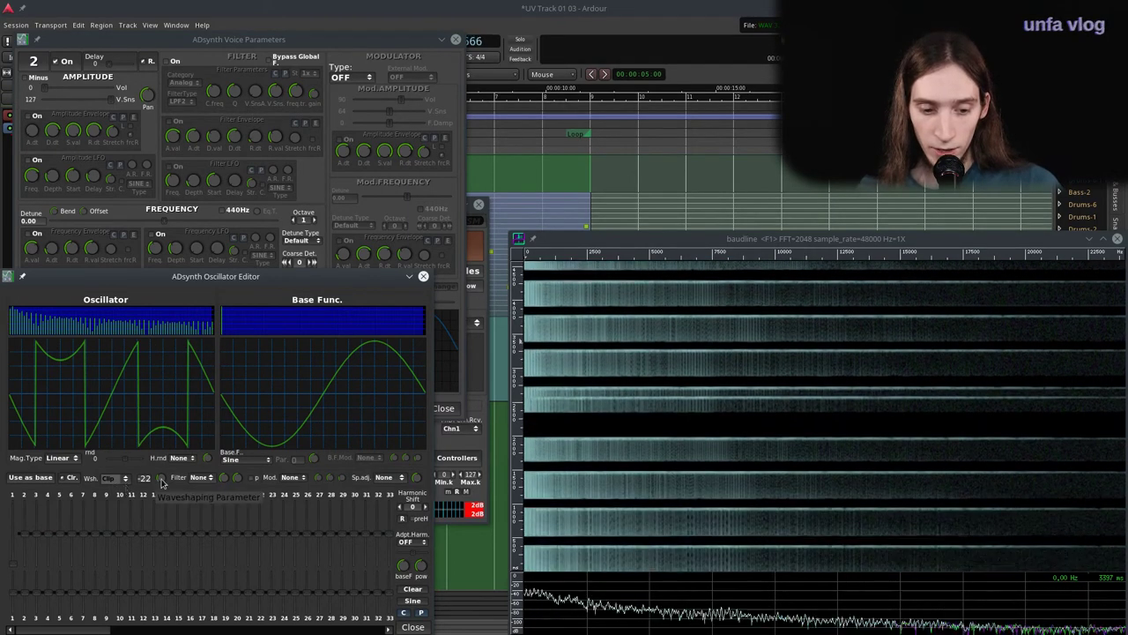
Set voice 2's Clip waveshaper amount to -60, close the oscillator editor, and set the voice's octave to 0 after trying lower octaves.
{"action": "left_click_drag", "start_coordinate": [164, 506], "coordinate": [153, 518]}
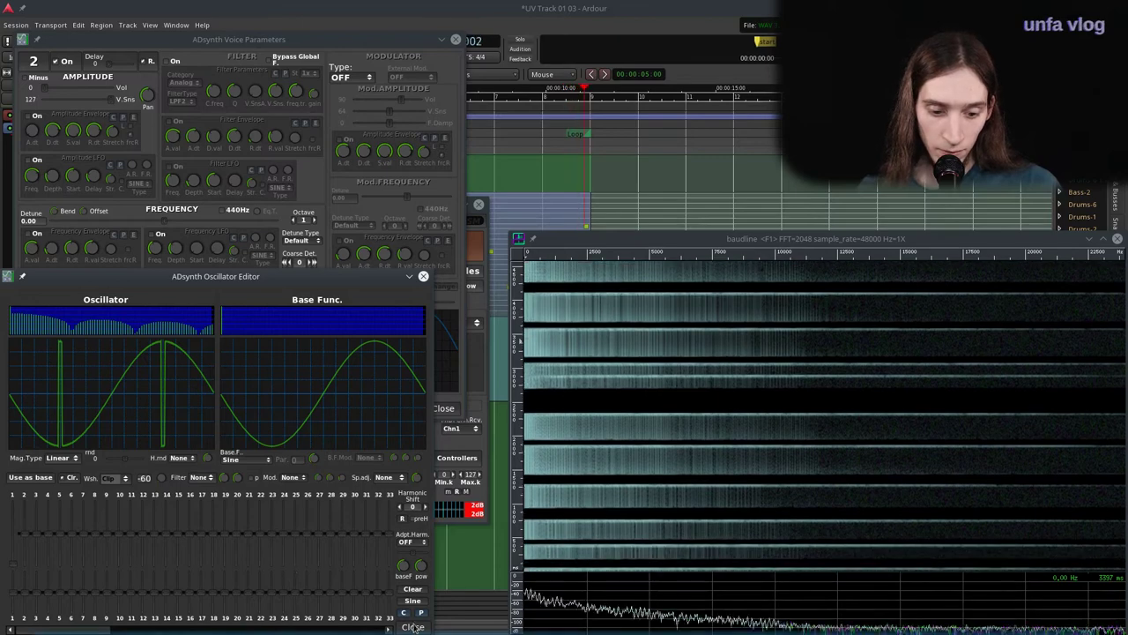
{"action": "left_click", "coordinate": [412, 627]}
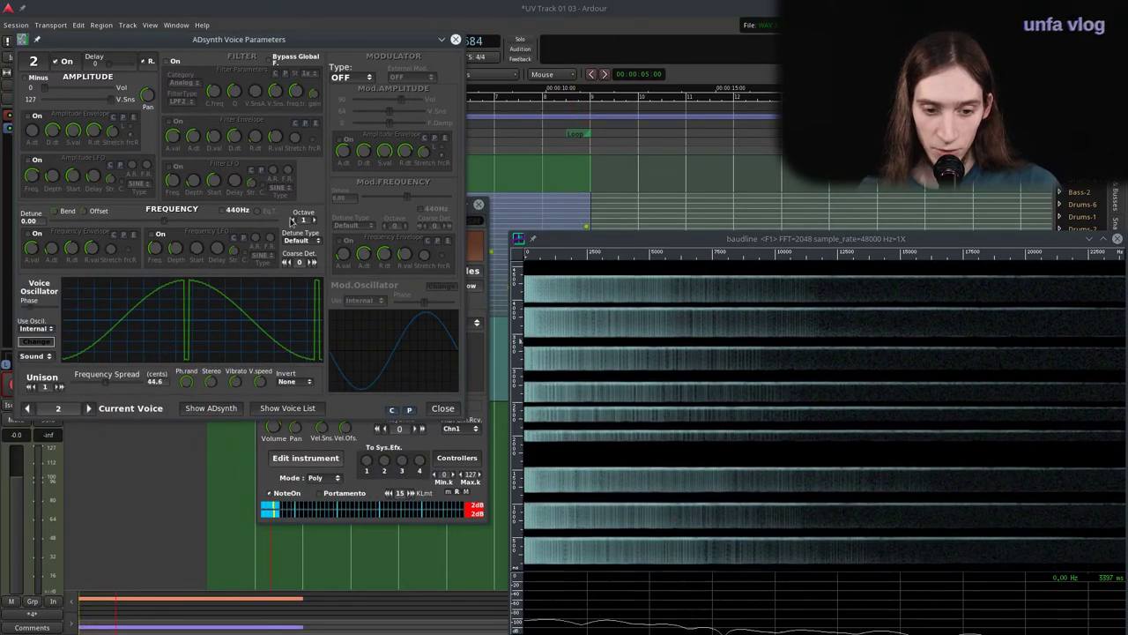
{"action": "left_click", "coordinate": [296, 219]}
{"action": "left_click", "coordinate": [294, 221]}
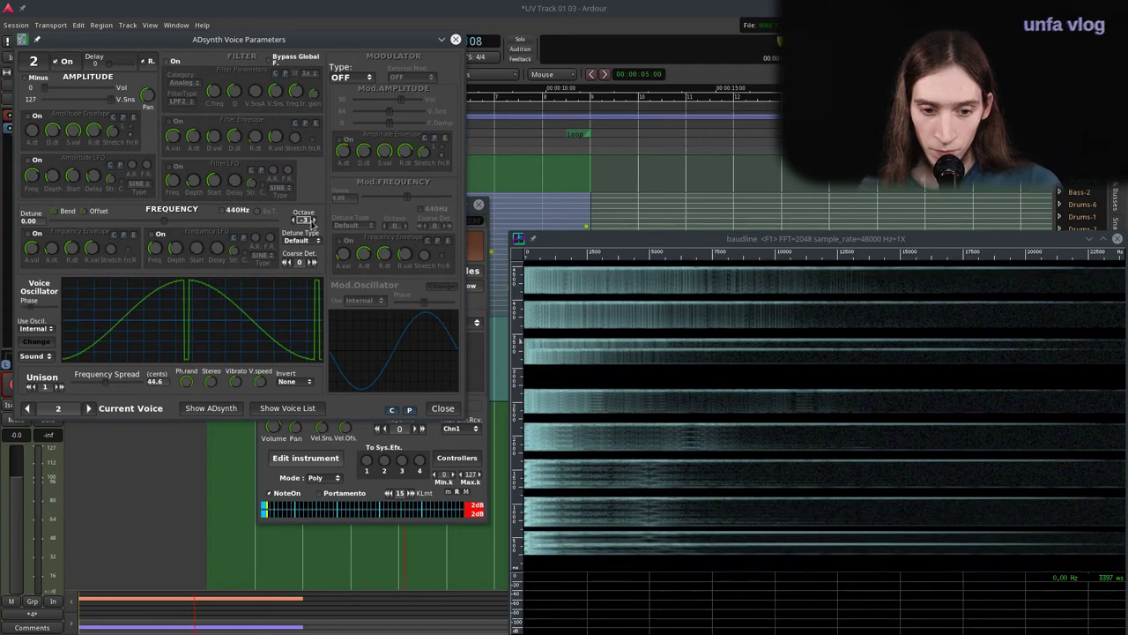
{"action": "left_click", "coordinate": [294, 220]}
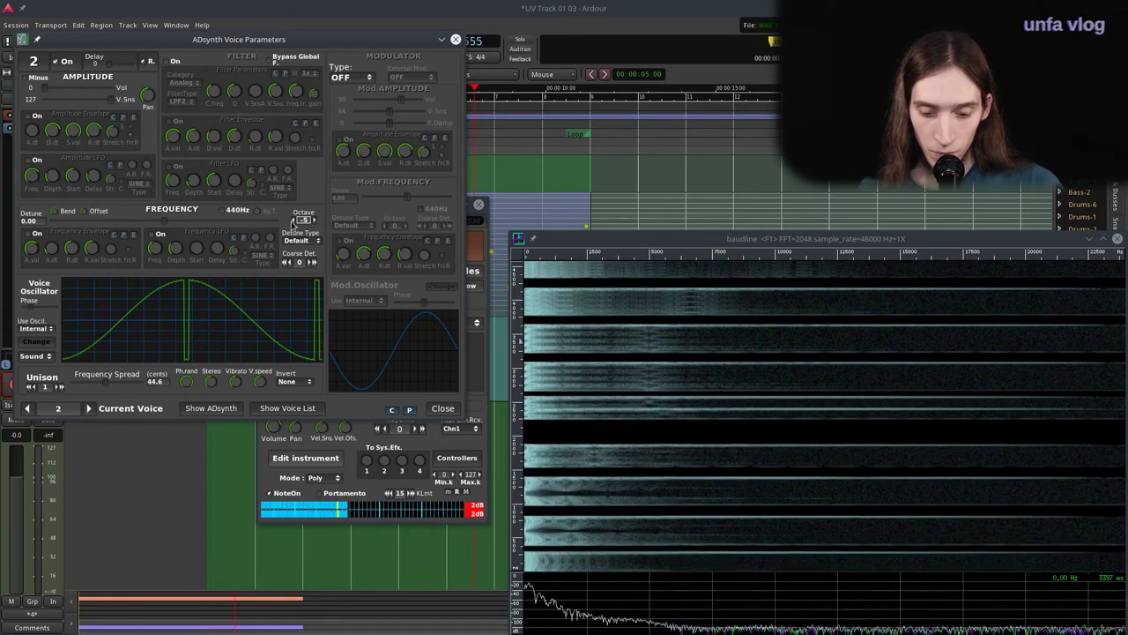
{"action": "left_click", "coordinate": [293, 220]}
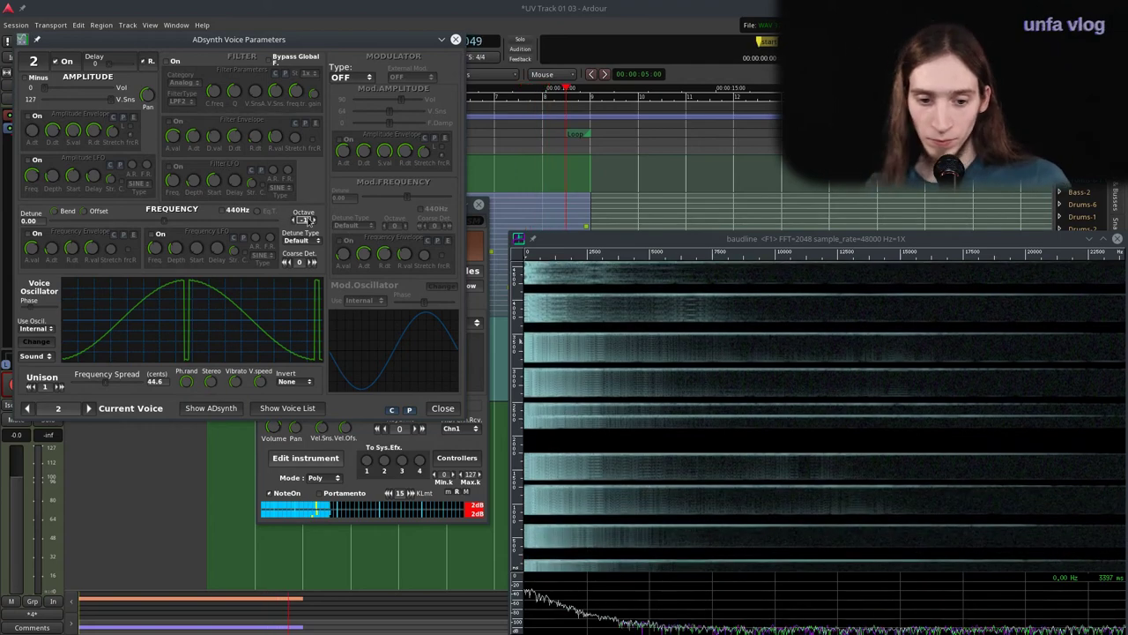
Try voice 3's modulator amplitude with volume 101 and velocity sensing 12, and test its modulator amplitude envelope.
{"action": "left_click", "coordinate": [88, 409]}
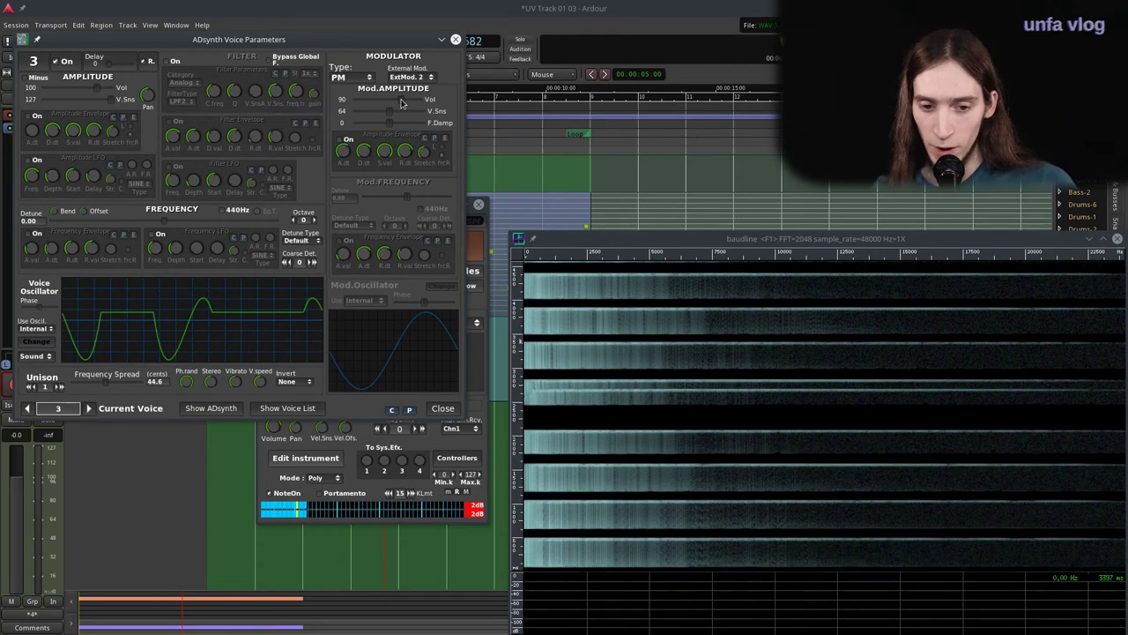
{"action": "left_click_drag", "start_coordinate": [405, 100], "coordinate": [404, 100]}
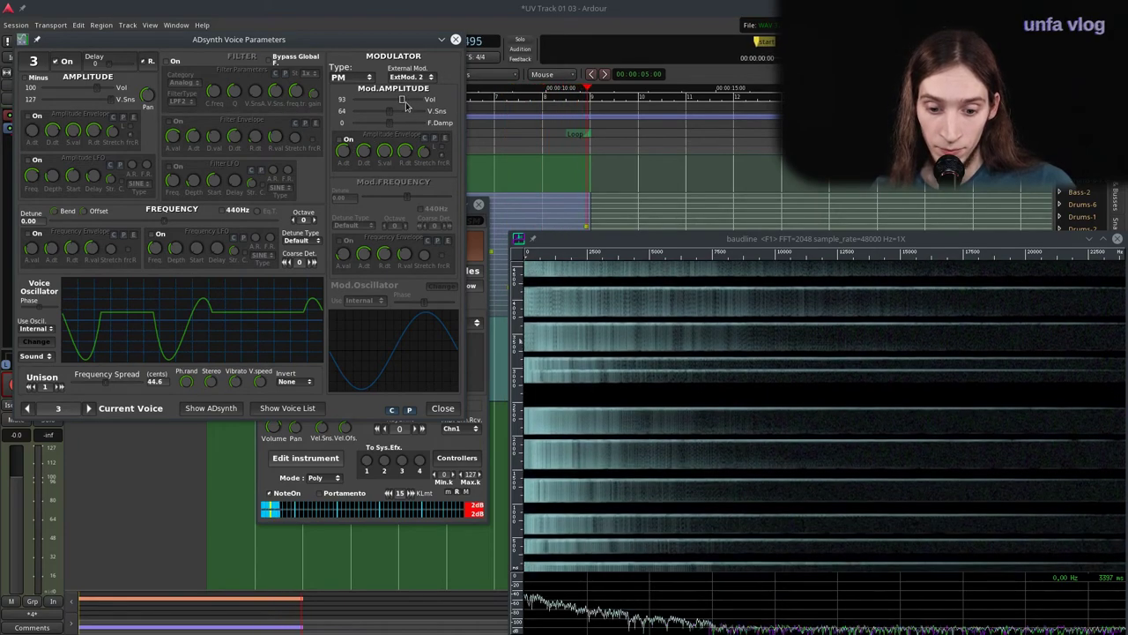
{"action": "scroll", "coordinate": [405, 106], "scroll_direction": "down", "scroll_amount": 1}
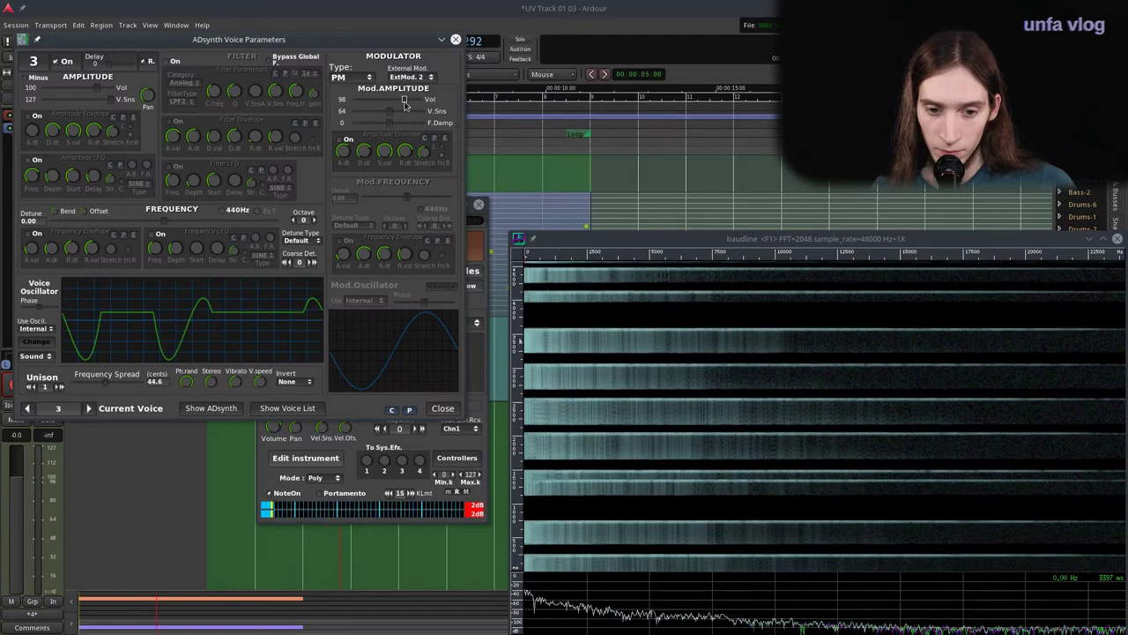
{"action": "left_click_drag", "start_coordinate": [404, 105], "coordinate": [395, 104]}
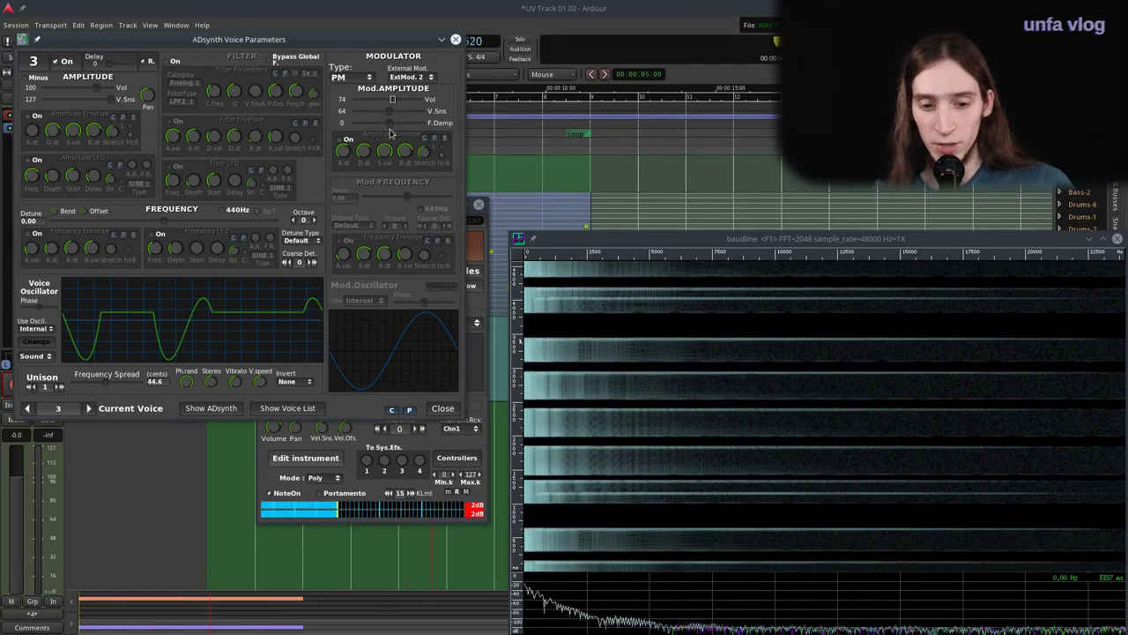
{"action": "left_click_drag", "start_coordinate": [391, 114], "coordinate": [444, 116]}
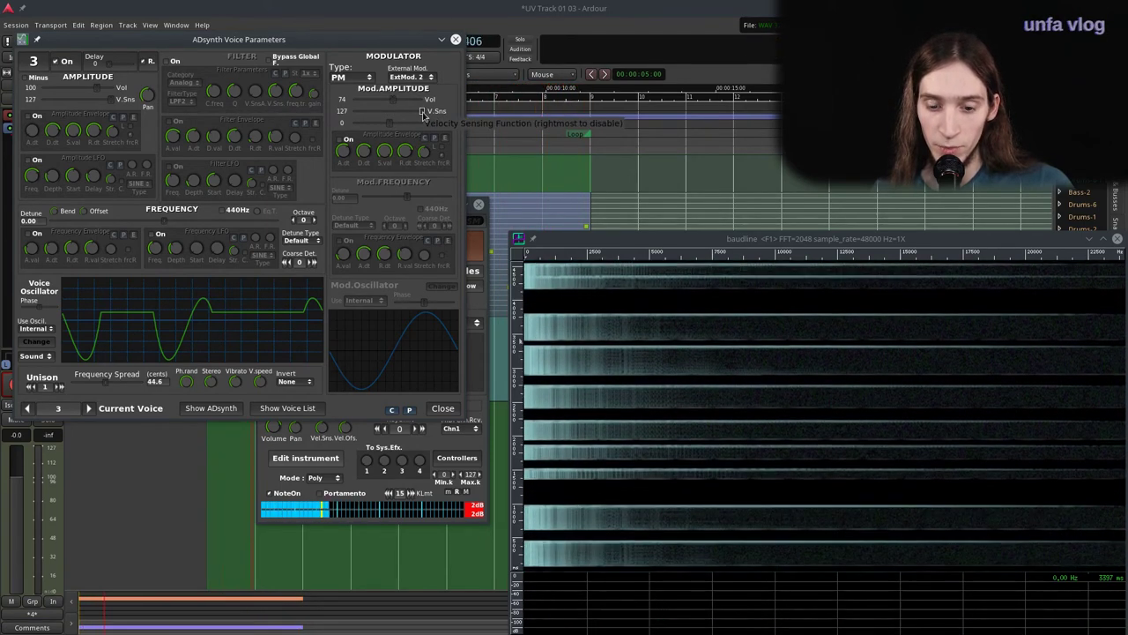
{"action": "left_click_drag", "start_coordinate": [423, 116], "coordinate": [408, 116]}
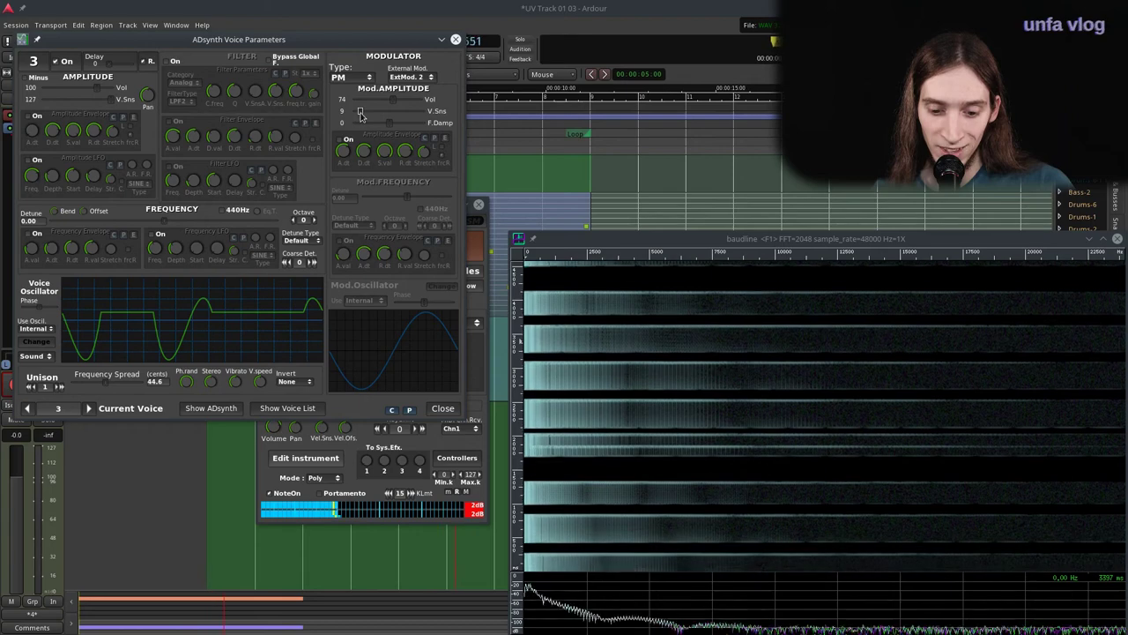
{"action": "left_click_drag", "start_coordinate": [359, 115], "coordinate": [412, 110]}
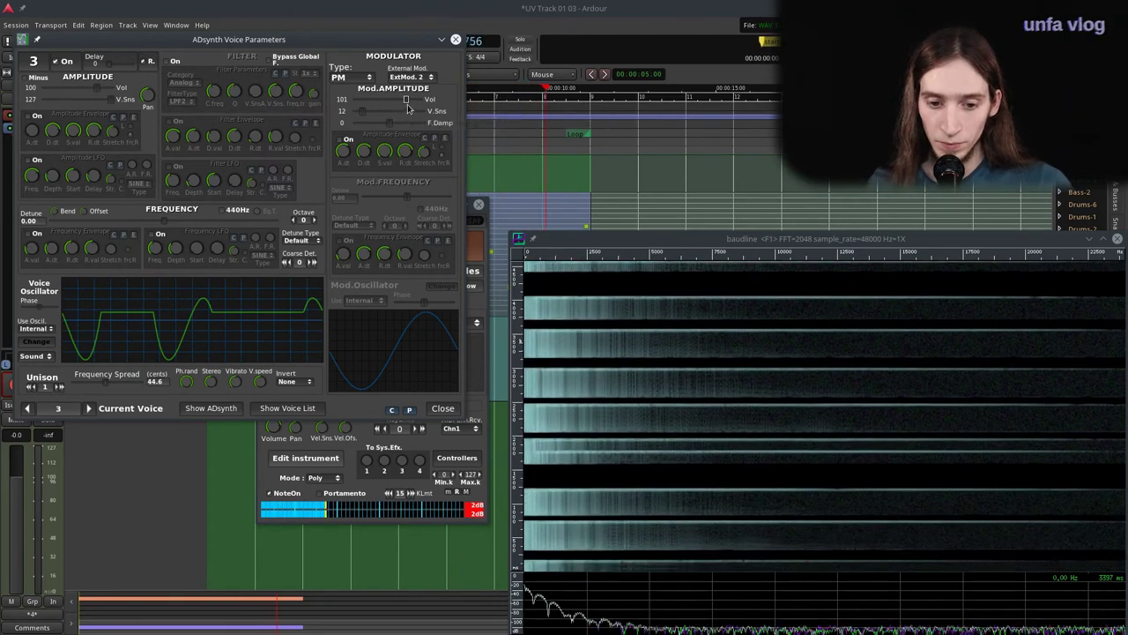
{"action": "left_click", "coordinate": [341, 141]}
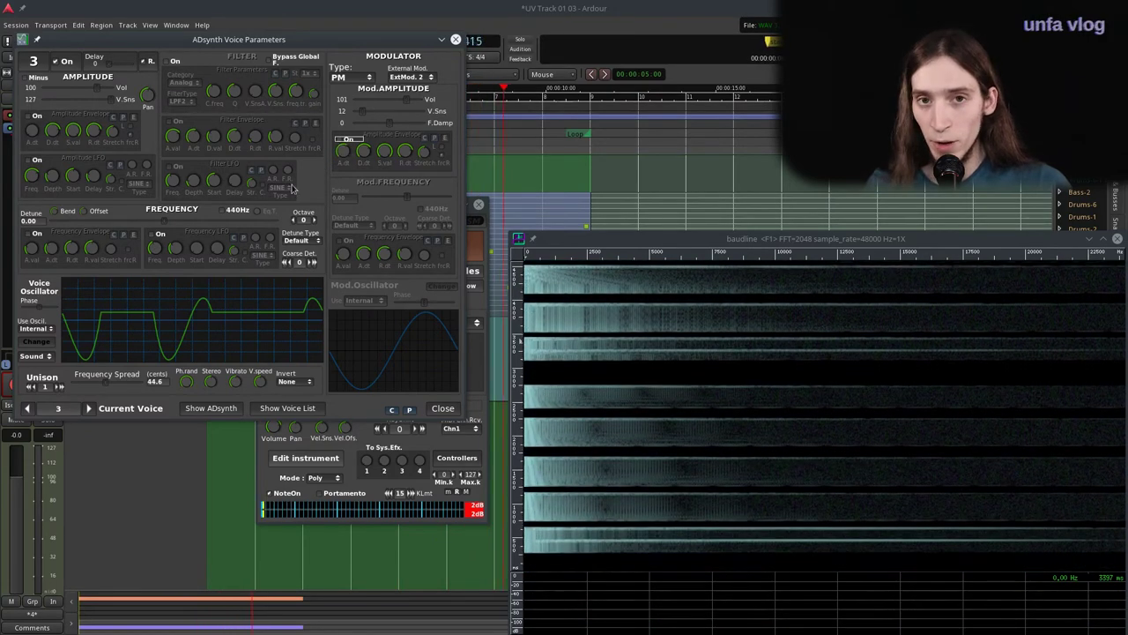
Enable voice 2's amplitude LFO and lower voice 3's modulator volume to 87.
{"action": "left_click", "coordinate": [26, 409]}
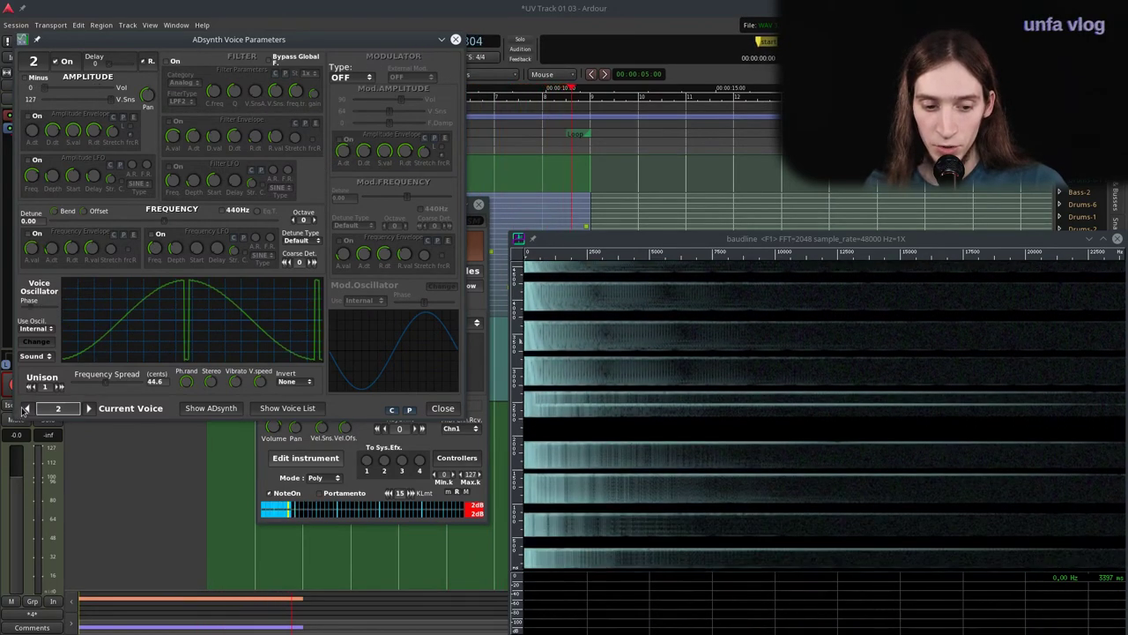
{"action": "left_click", "coordinate": [37, 161]}
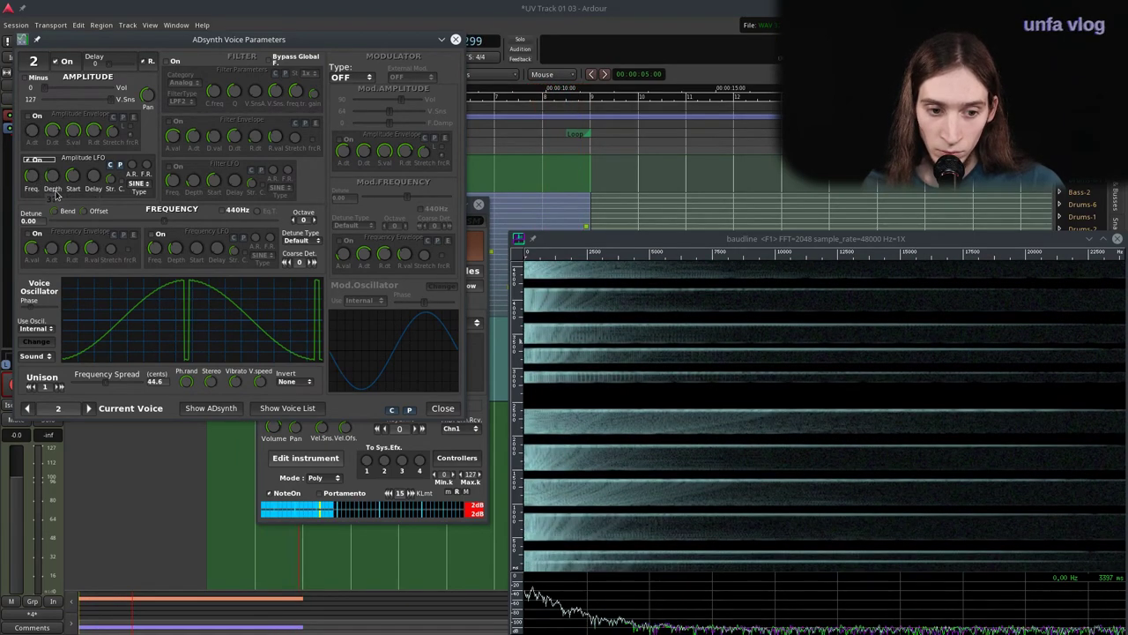
{"action": "left_click", "coordinate": [88, 408]}
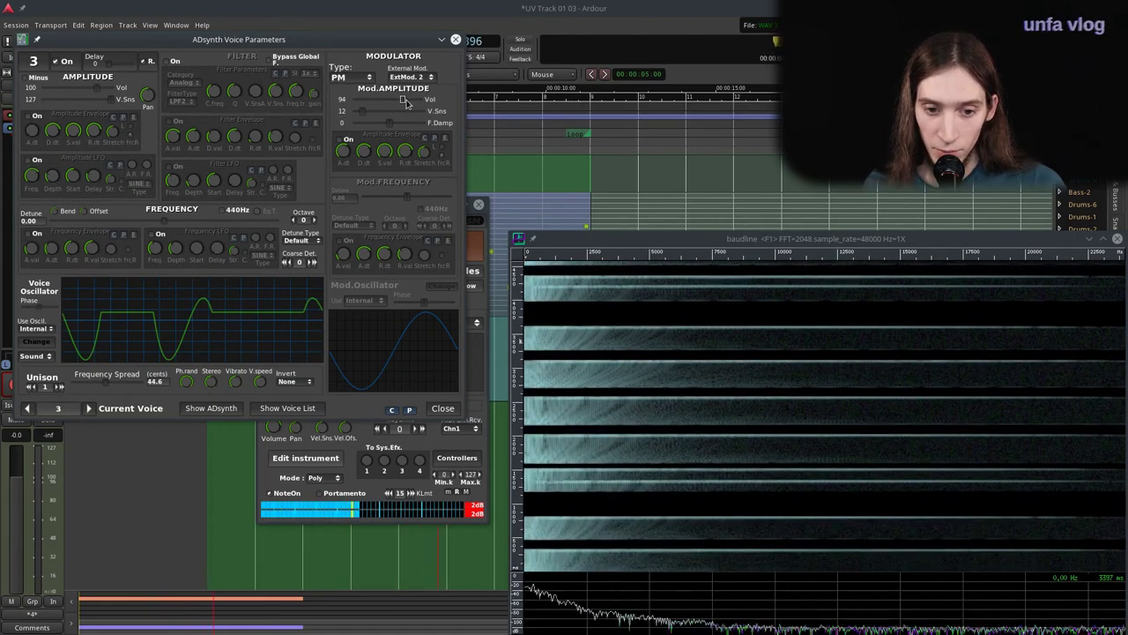
{"action": "left_click_drag", "start_coordinate": [406, 103], "coordinate": [401, 103]}
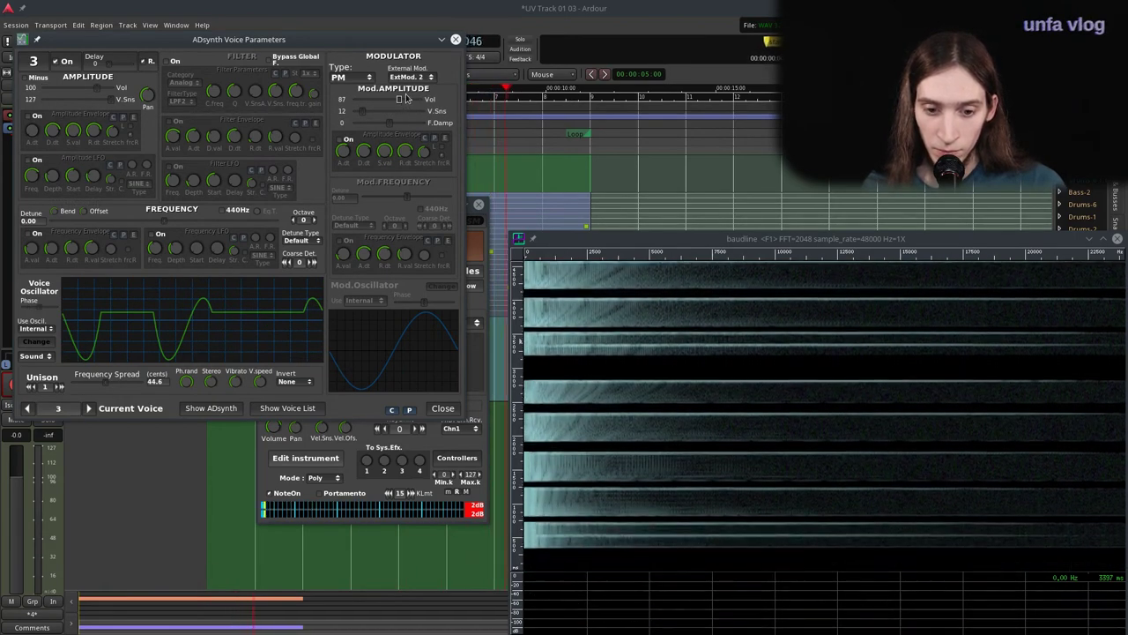
Turn voice 3's modulator off for a comparison and set its type back to PM.
{"action": "left_click", "coordinate": [357, 77]}
{"action": "left_click", "coordinate": [366, 46]}
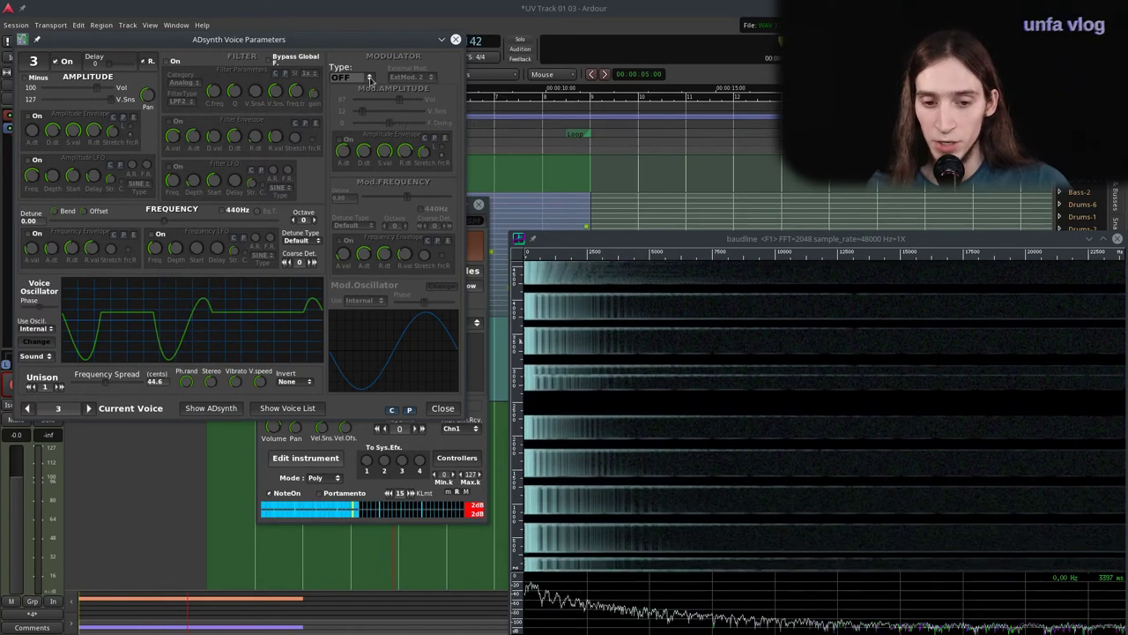
{"action": "left_click", "coordinate": [368, 77]}
{"action": "left_click", "coordinate": [361, 117]}
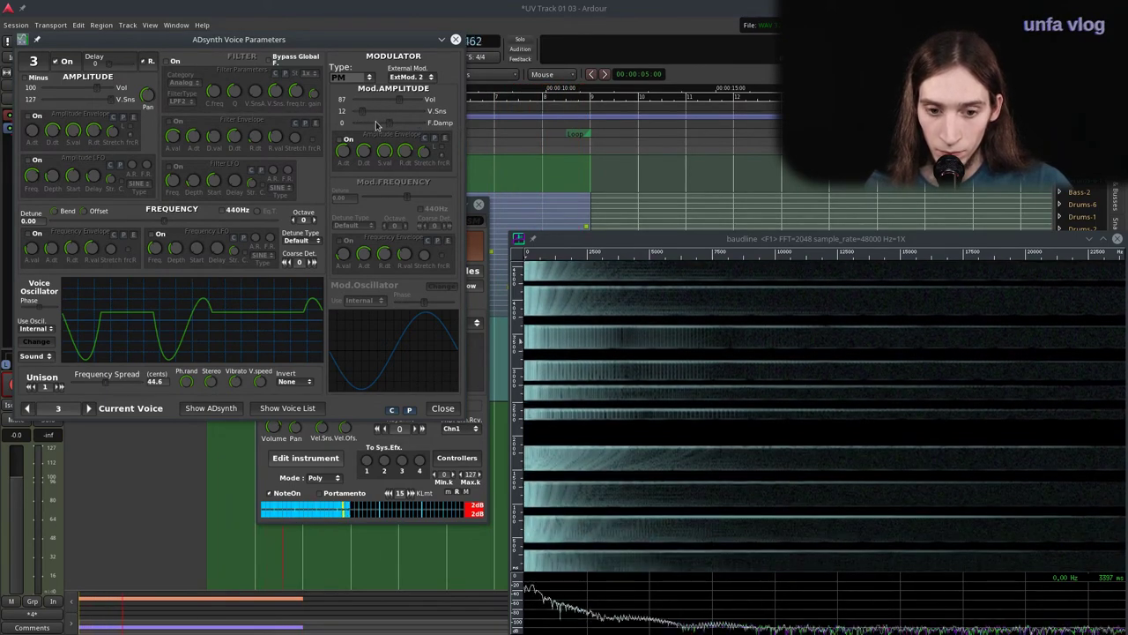
Set voice 3's modulator velocity sensing to 72 and its modulator volume to 68.
{"action": "left_click_drag", "start_coordinate": [362, 113], "coordinate": [376, 117]}
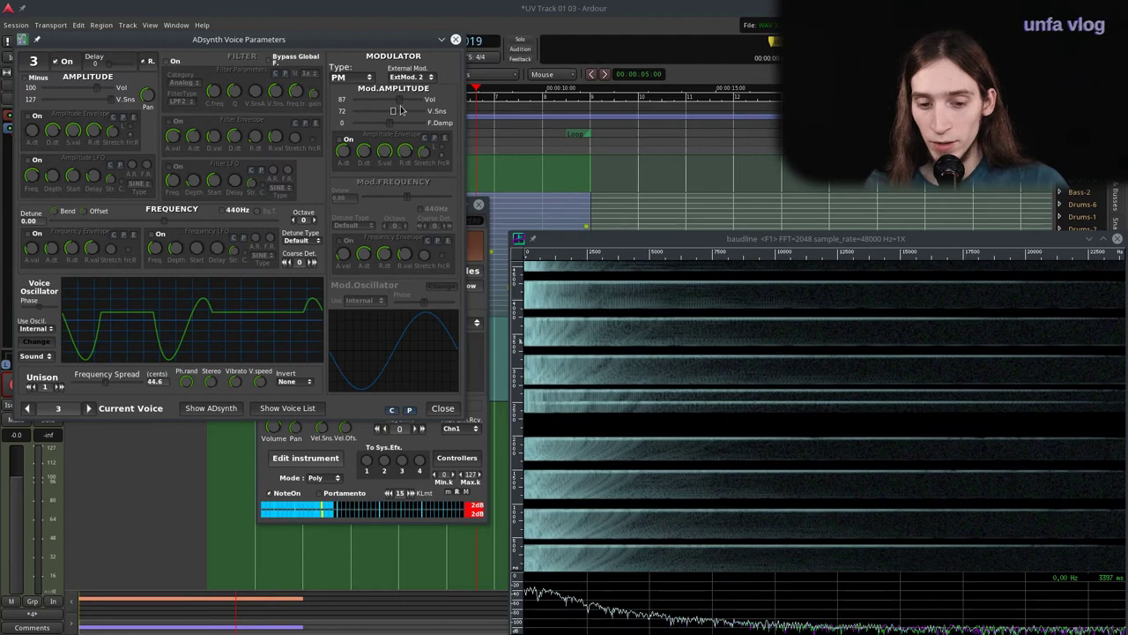
{"action": "mouse_move", "coordinate": [402, 104]}
{"action": "left_mouse_down"}
{"action": "mouse_move", "coordinate": [381, 99]}
{"action": "mouse_move", "coordinate": [393, 107]}
{"action": "left_mouse_up"}
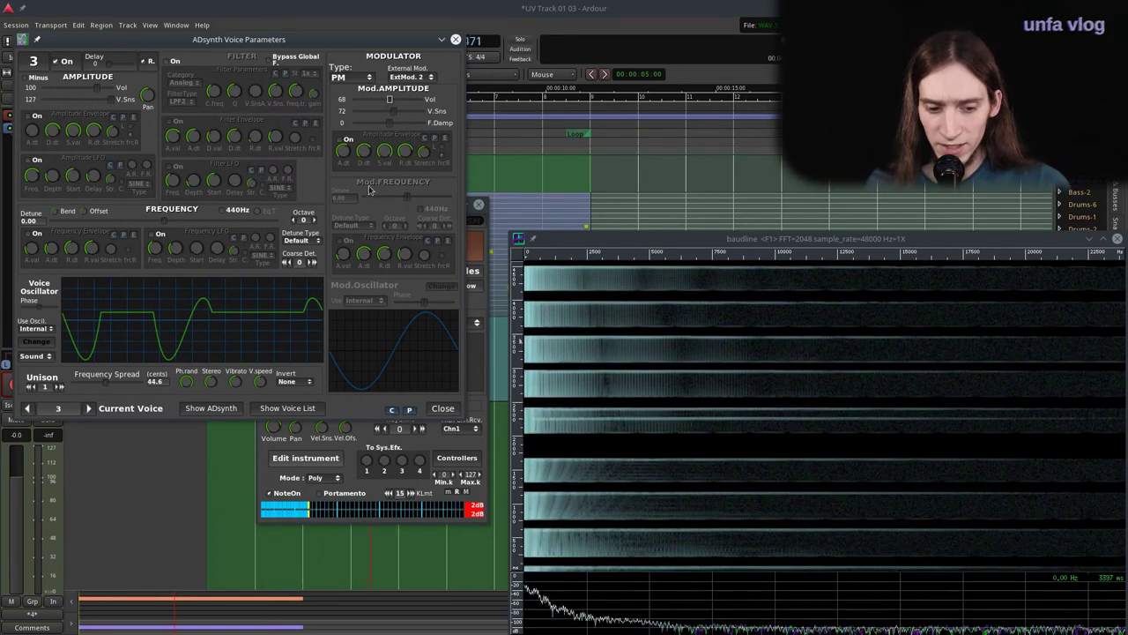
{"action": "left_click", "coordinate": [88, 407]}
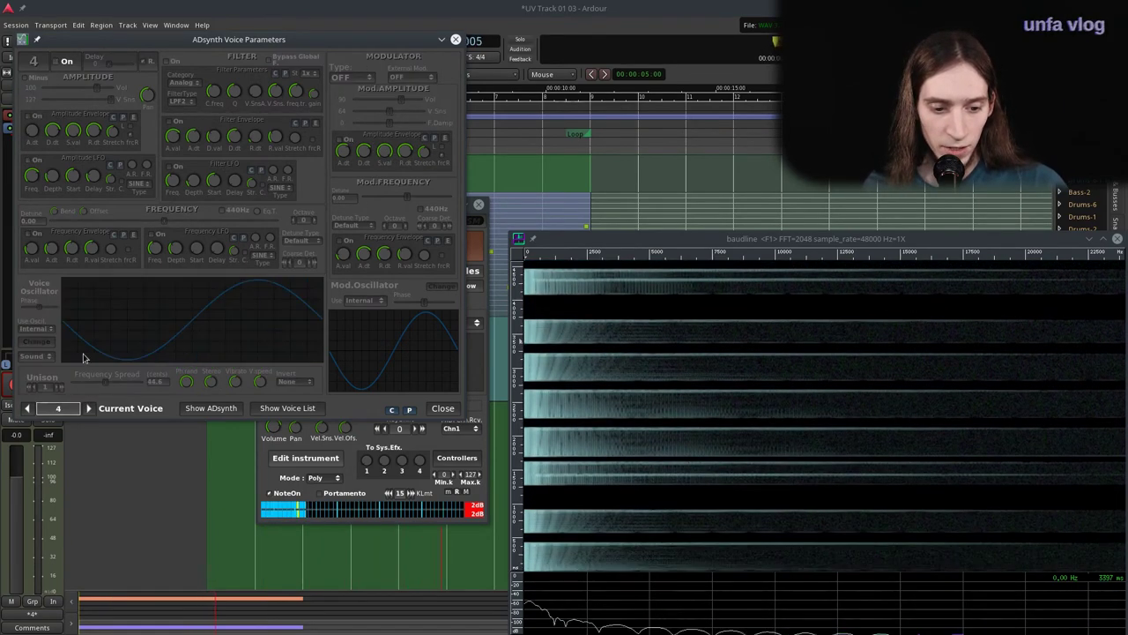
{"action": "left_click", "coordinate": [27, 407]}
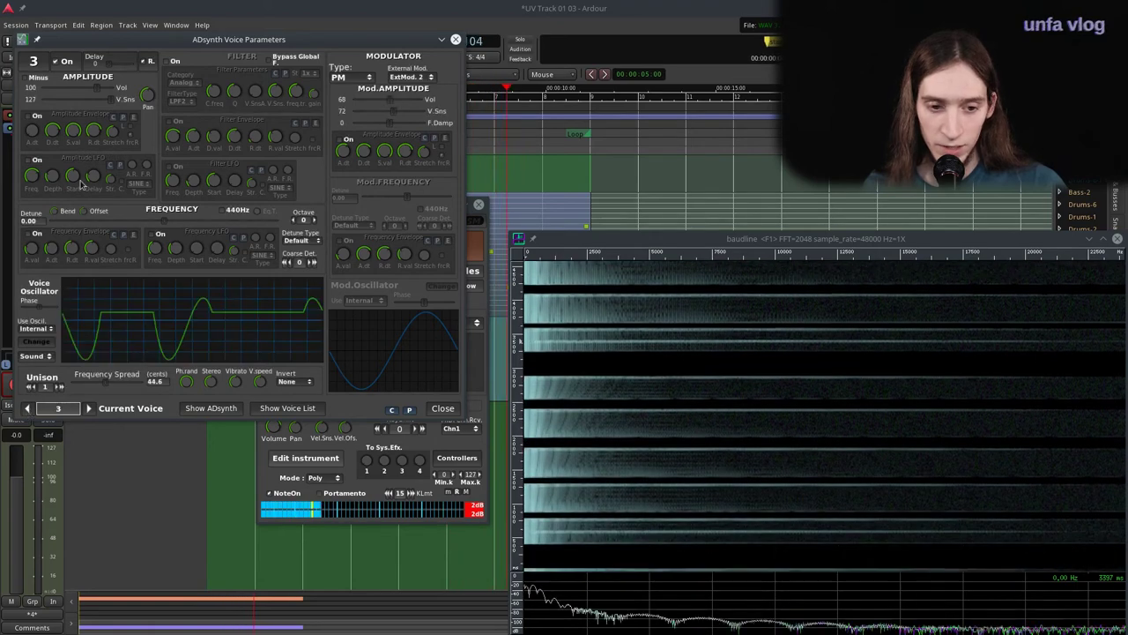
Enable voice 3's filter as HPF2 with 4x stages and adjust its cutoff frequency.
{"action": "left_click", "coordinate": [175, 62]}
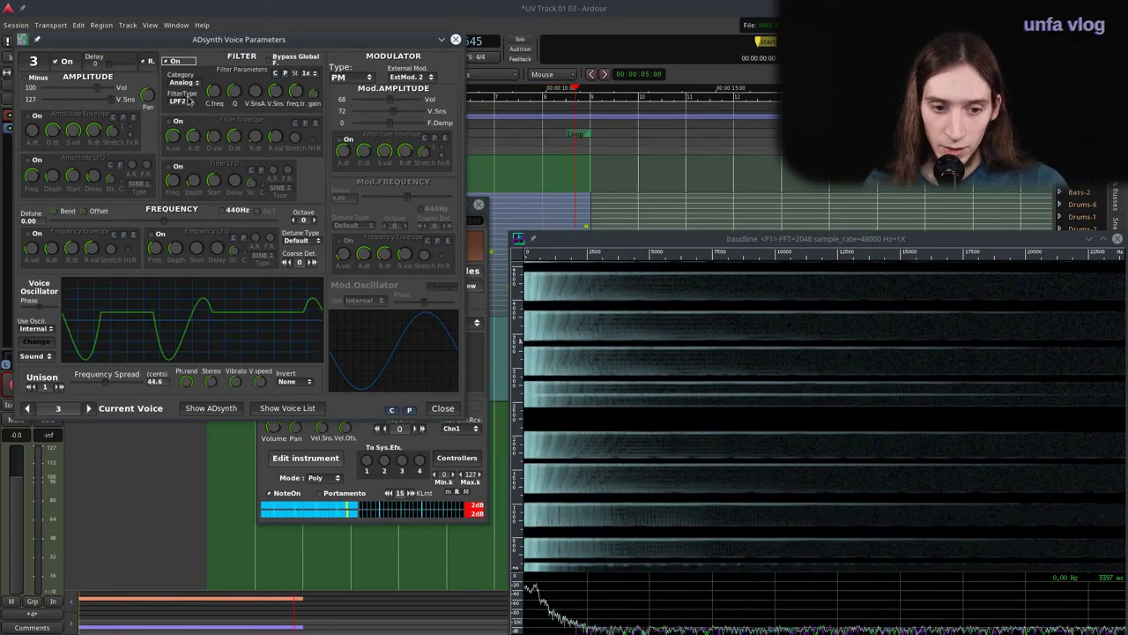
{"action": "left_click", "coordinate": [181, 101]}
{"action": "left_click", "coordinate": [187, 110]}
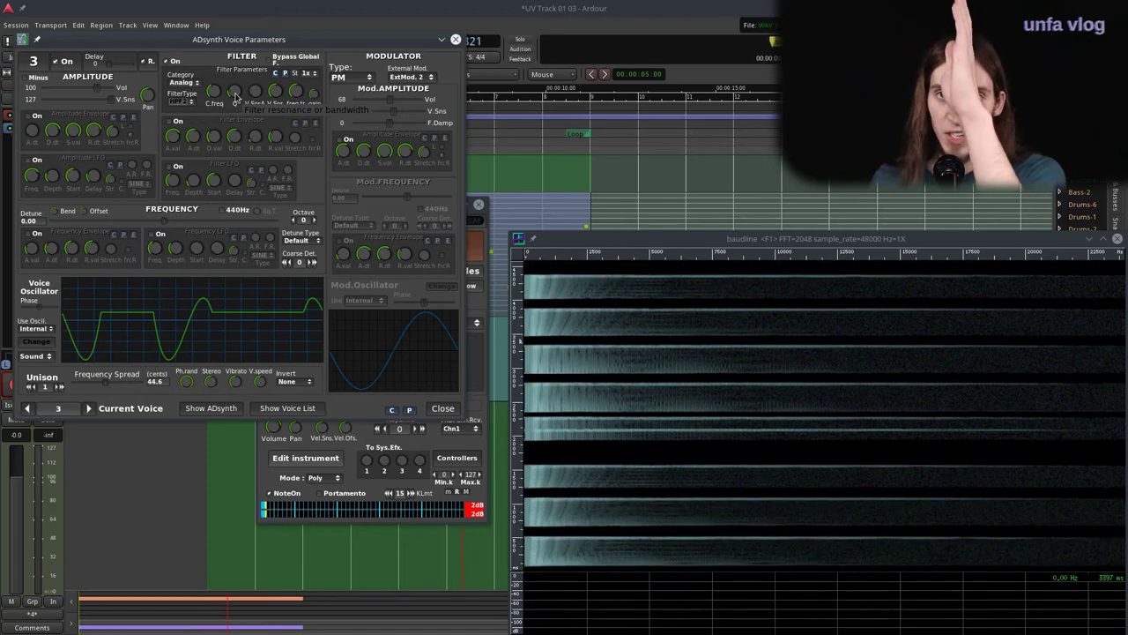
{"action": "left_click", "coordinate": [307, 72]}
{"action": "left_click", "coordinate": [303, 100]}
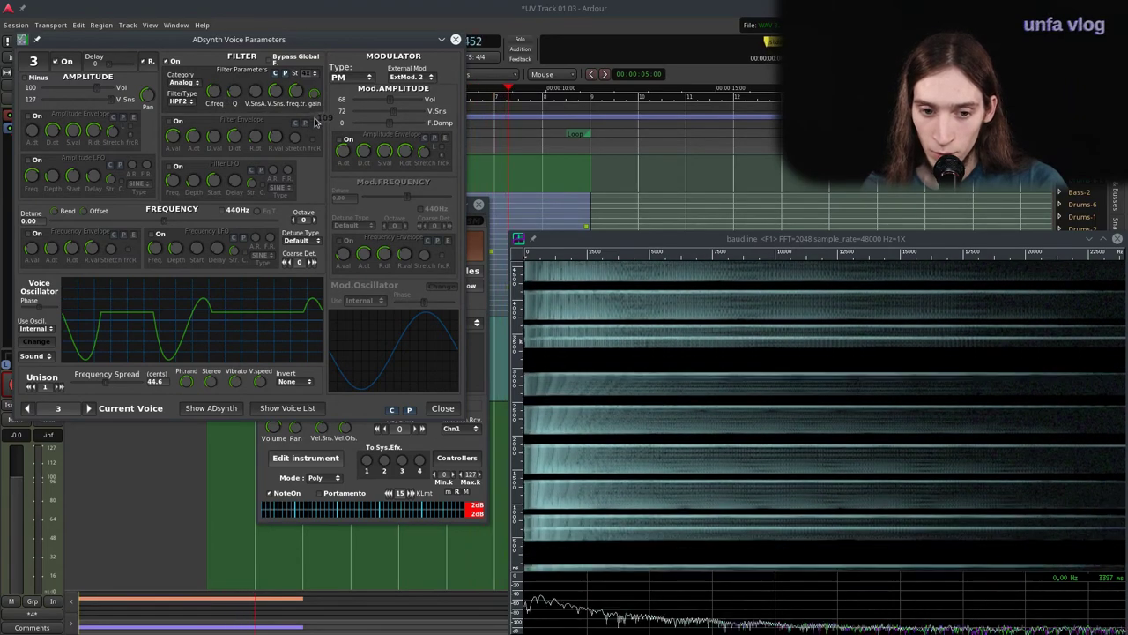
{"action": "left_click_drag", "start_coordinate": [218, 105], "coordinate": [219, 125]}
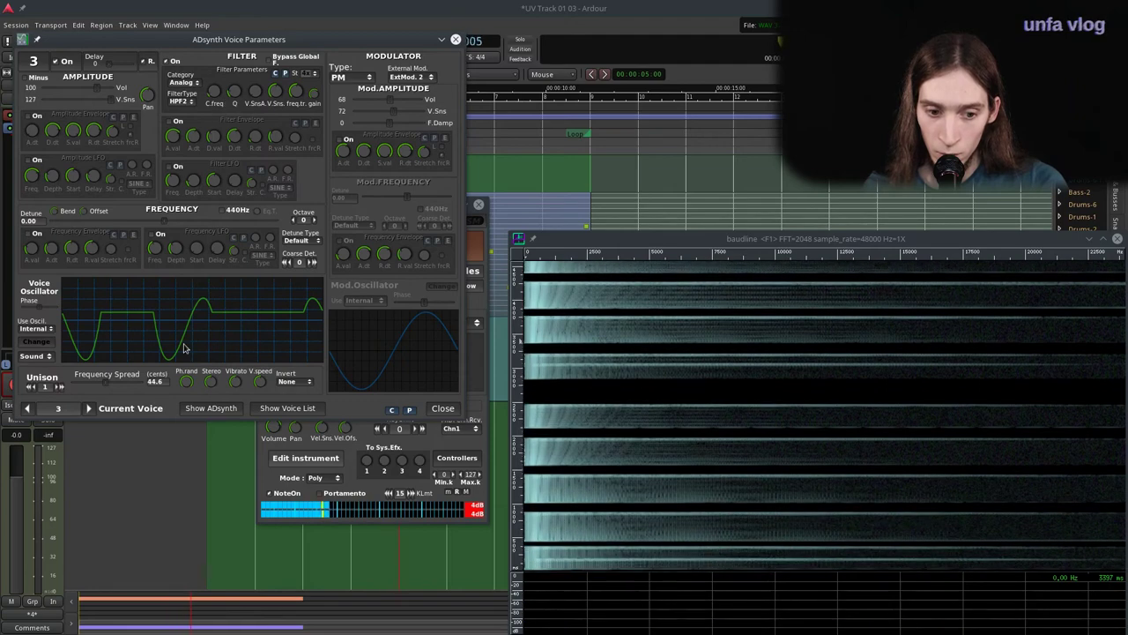
Switch on voice 4 with its LPF2 filter enabled, and switch off voice 3 to audition voice 4 without it.
{"action": "left_click", "coordinate": [88, 408]}
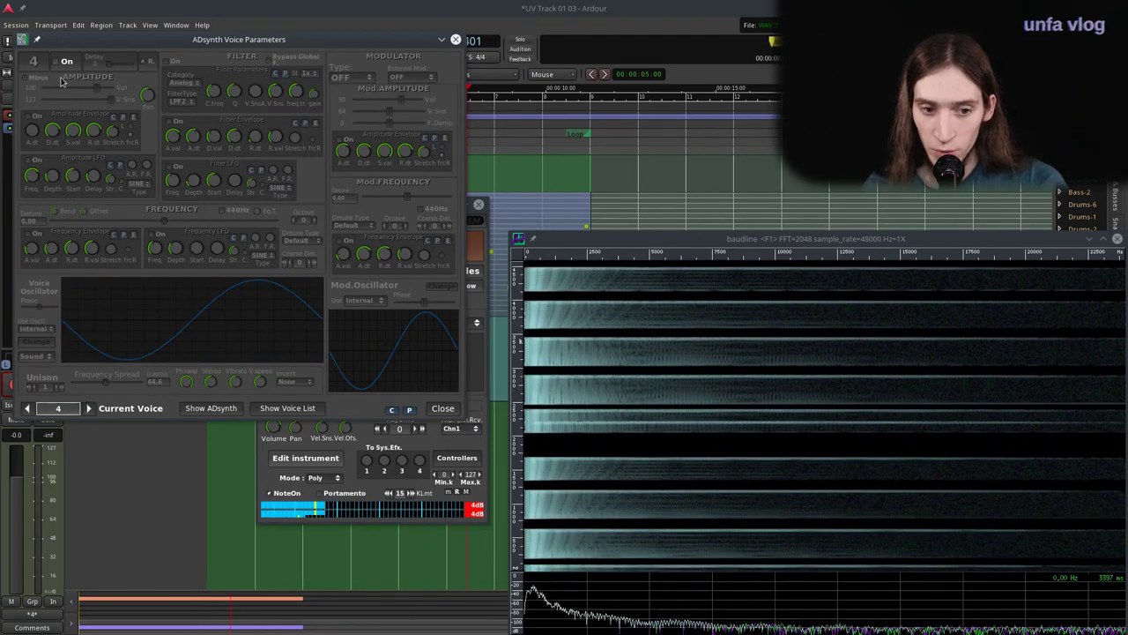
{"action": "left_click", "coordinate": [60, 62]}
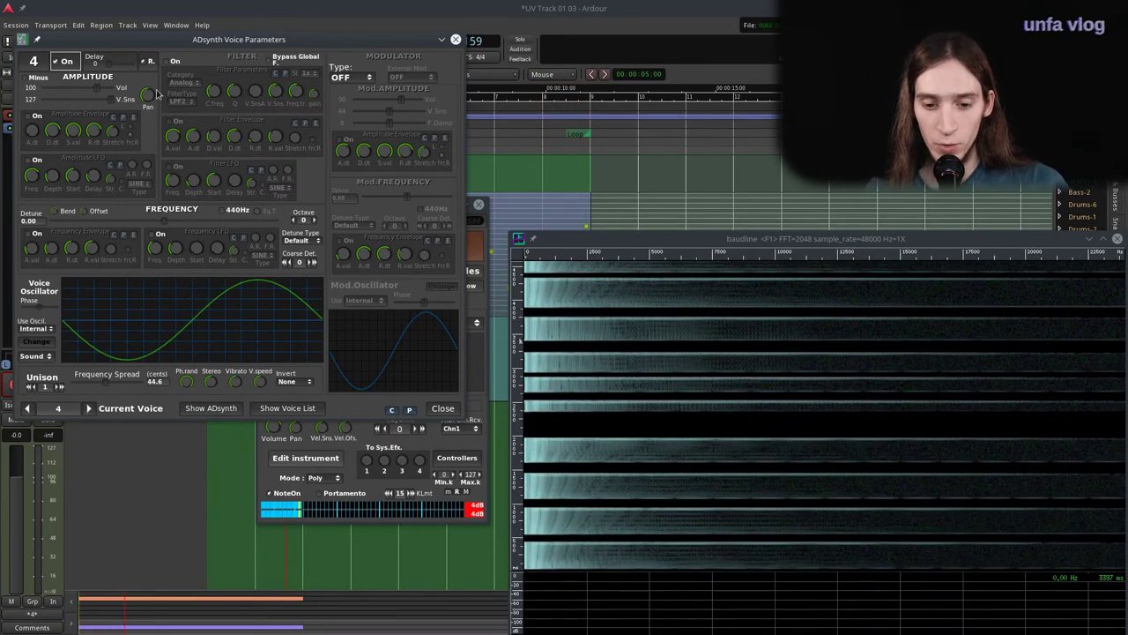
{"action": "left_click", "coordinate": [174, 63]}
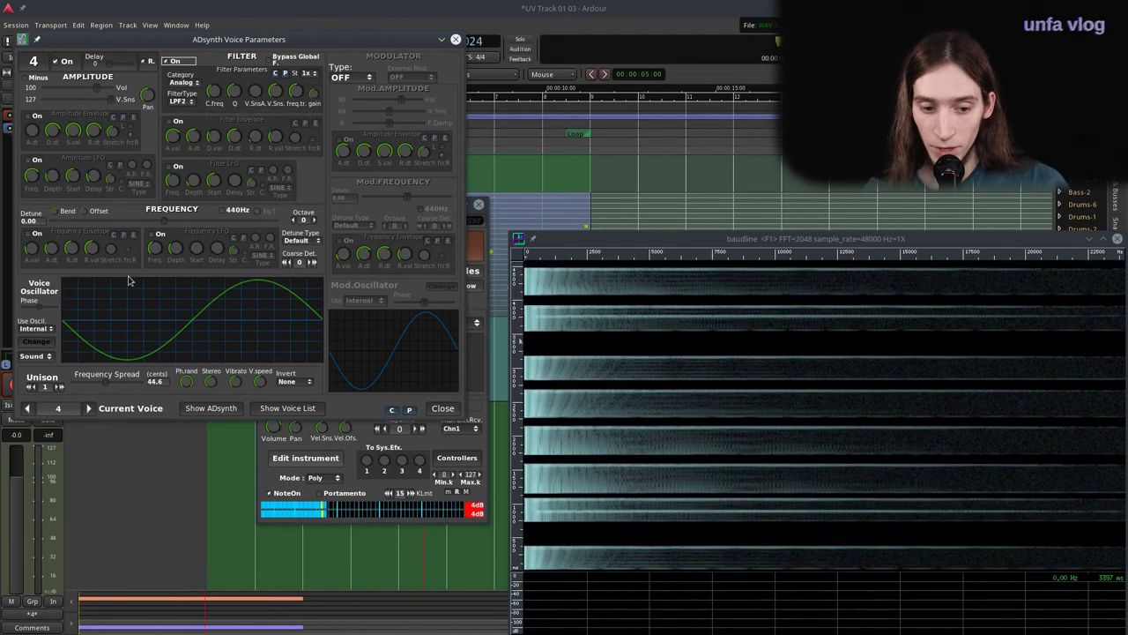
{"action": "left_click", "coordinate": [27, 407]}
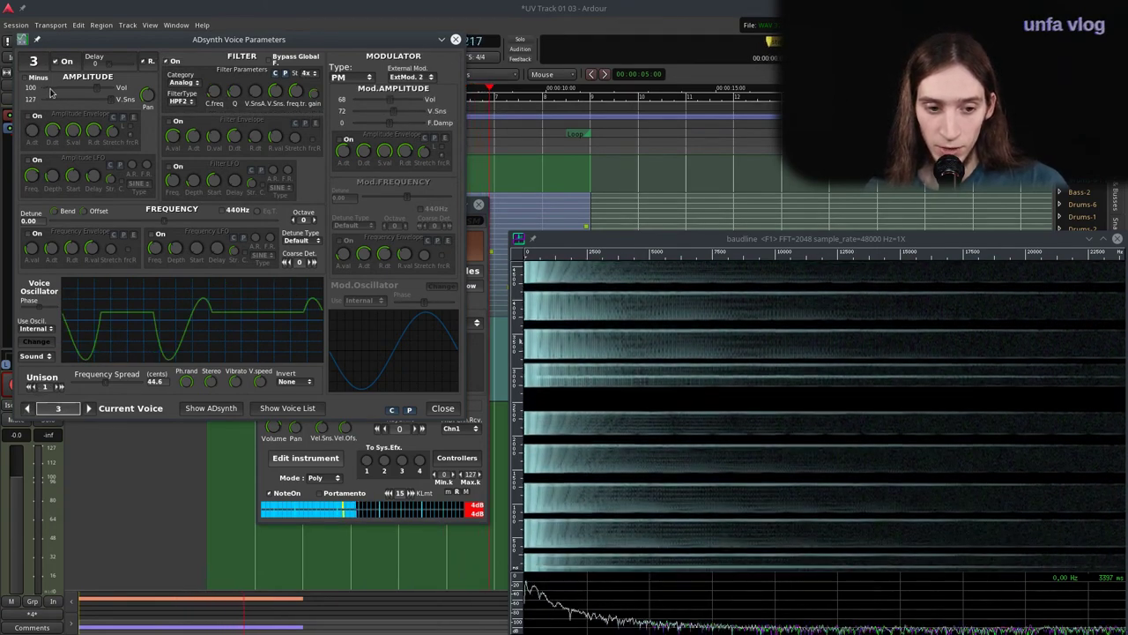
{"action": "left_click", "coordinate": [66, 63]}
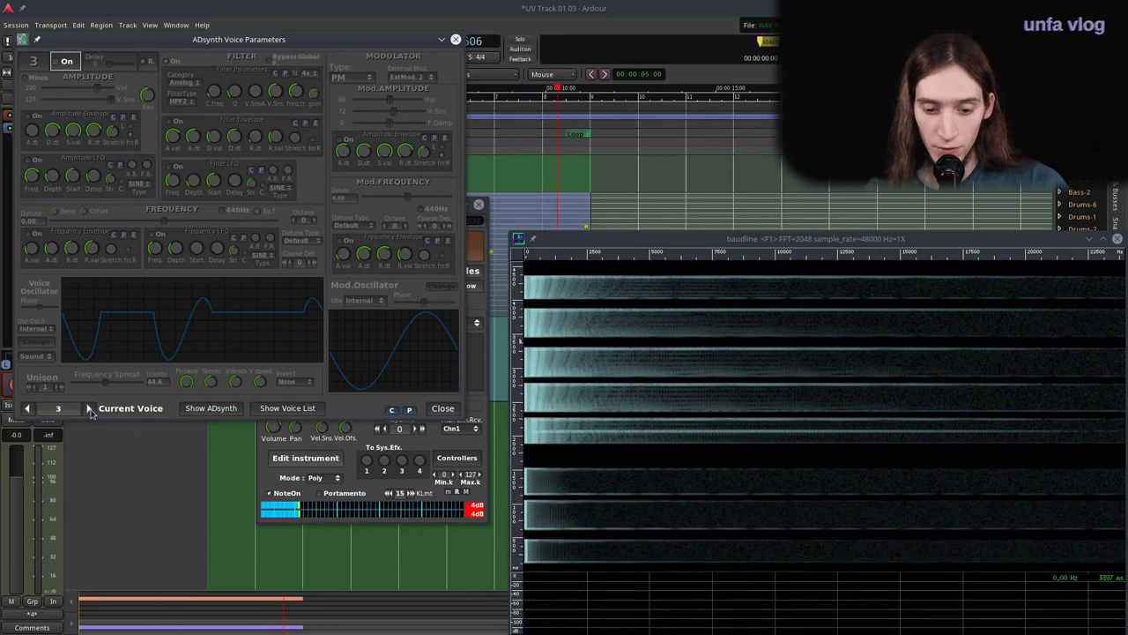
{"action": "left_click", "coordinate": [89, 408]}
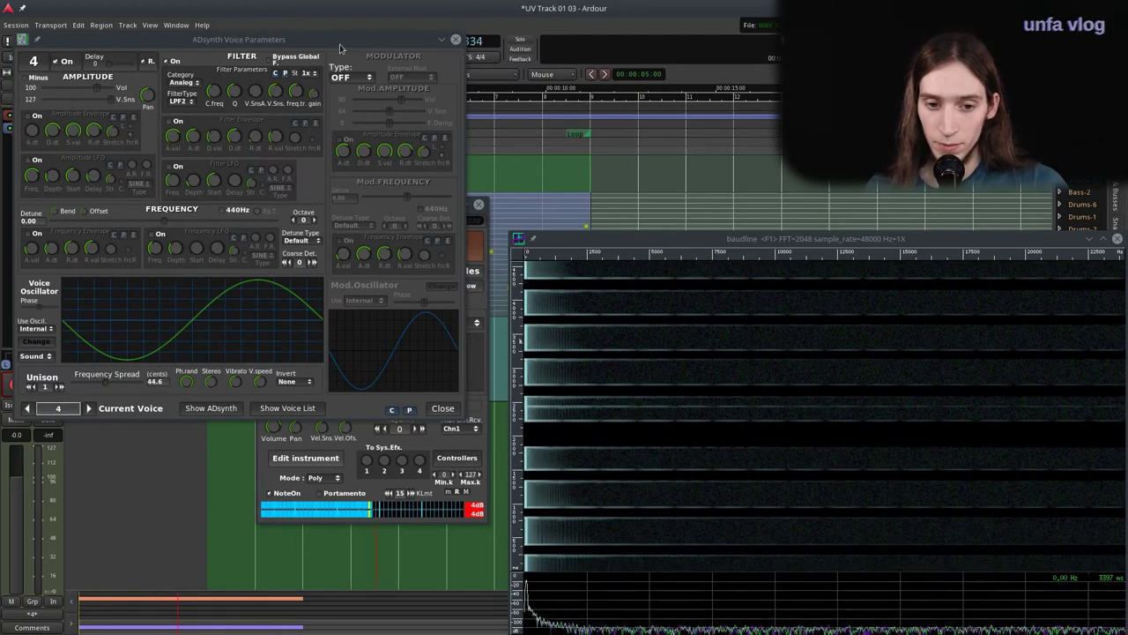
Move the voice parameters window lower to solo the Bass track in Ardour, and enable voice 4's amplitude envelope.
{"action": "left_click_drag", "start_coordinate": [319, 45], "coordinate": [330, 228]}
{"action": "left_click", "coordinate": [169, 201]}
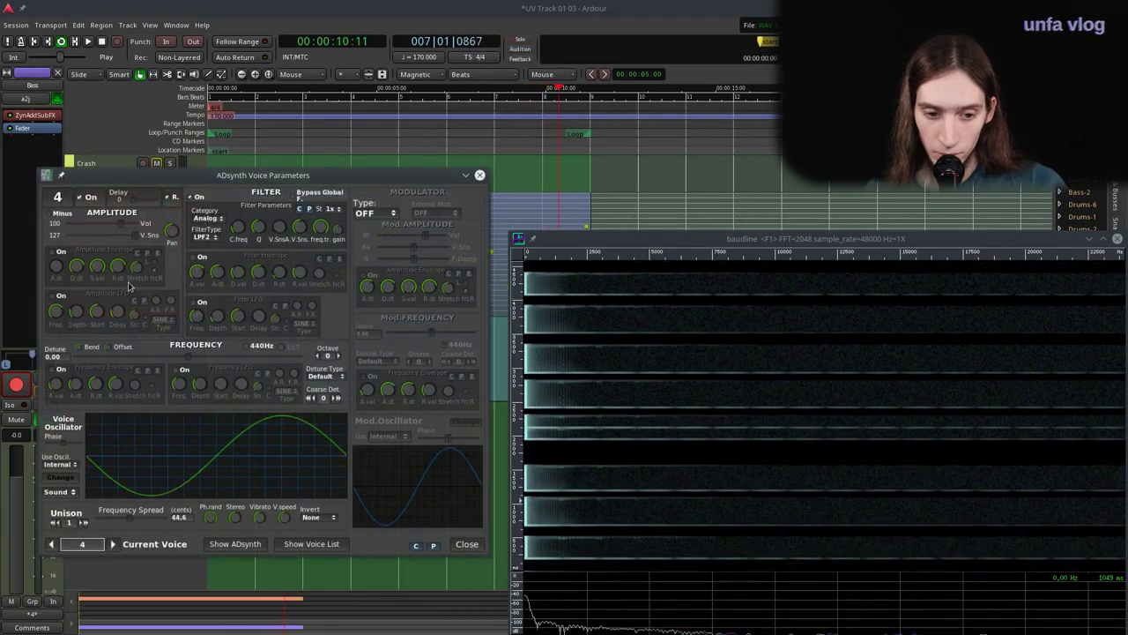
{"action": "left_click", "coordinate": [56, 253]}
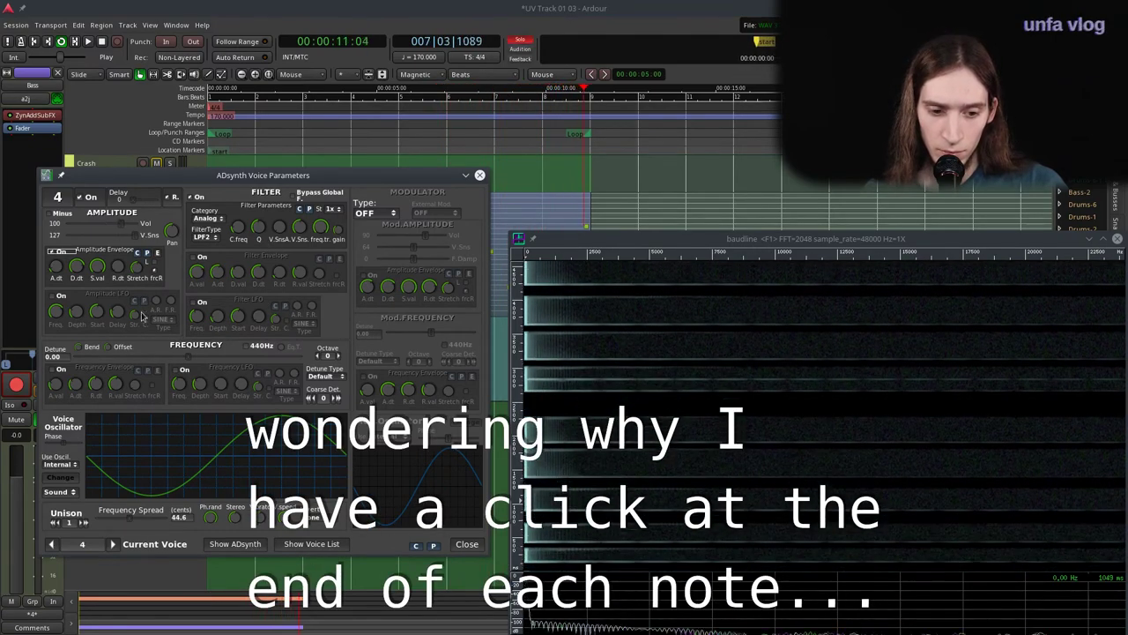
Close the voice parameters, bring up the ADsynth global parameters window, move it higher, and reopen voice 4's parameters.
{"action": "left_click", "coordinate": [484, 543]}
{"action": "key", "text": "alt+Tab"}
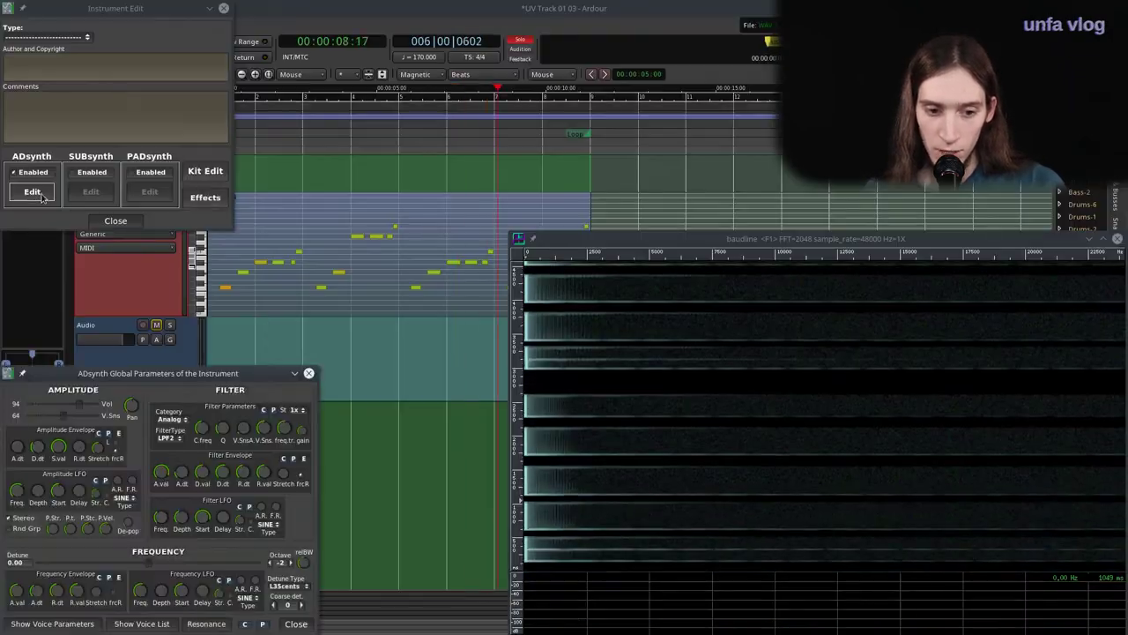
{"action": "left_click_drag", "start_coordinate": [116, 370], "coordinate": [156, 297]}
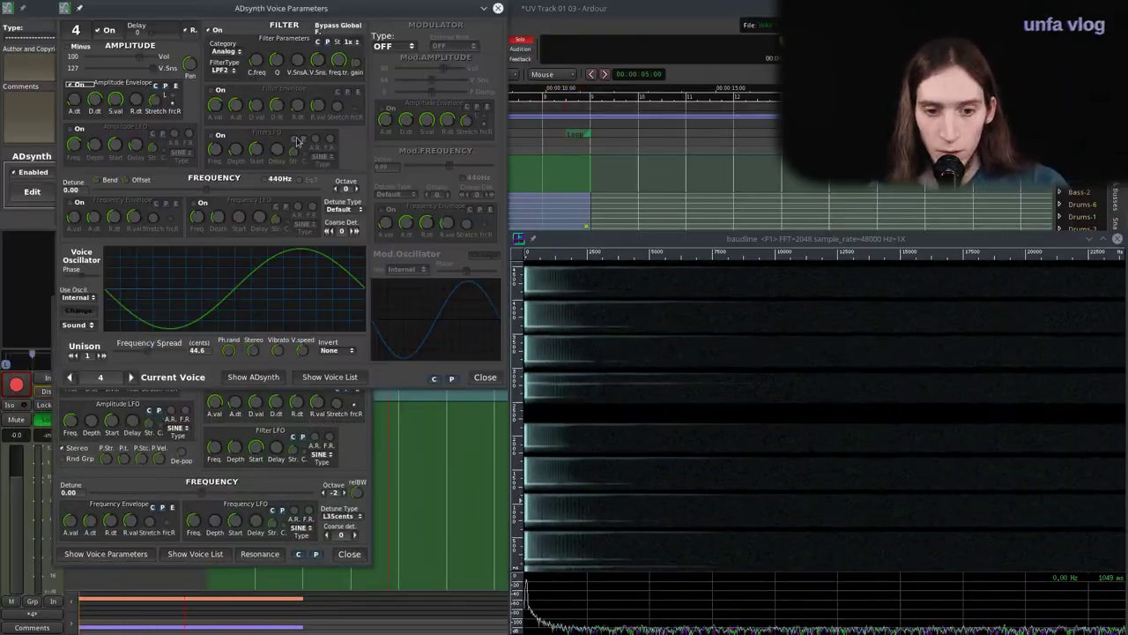
Compare voice 4 with its filter off and on, and check the global amplitude and filter parameters.
{"action": "left_click", "coordinate": [217, 31]}
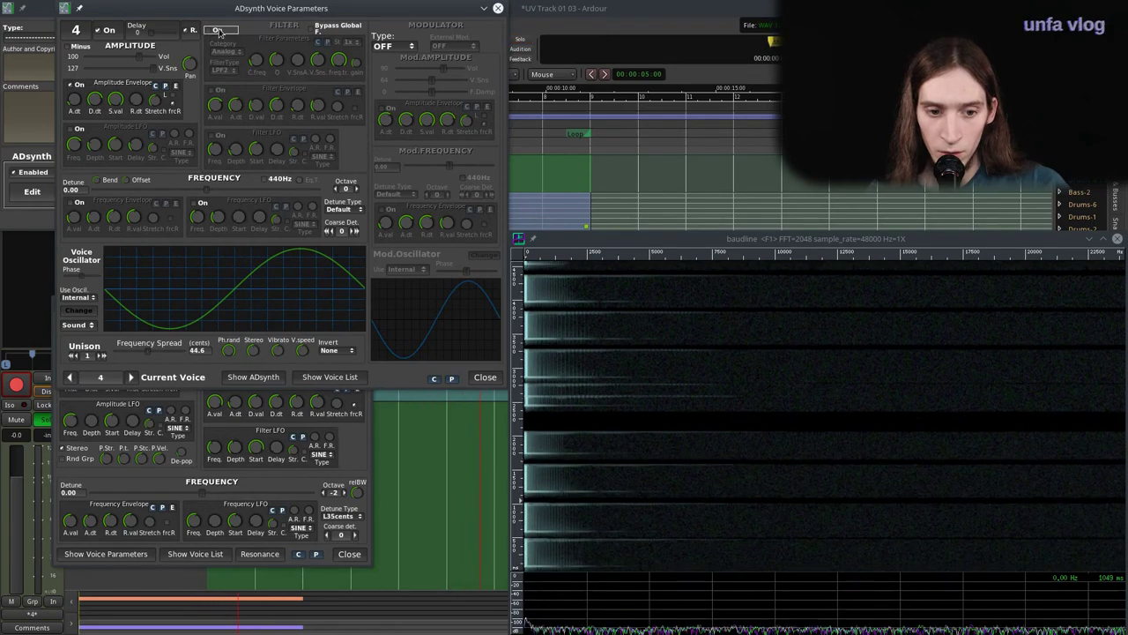
{"action": "left_click", "coordinate": [218, 31]}
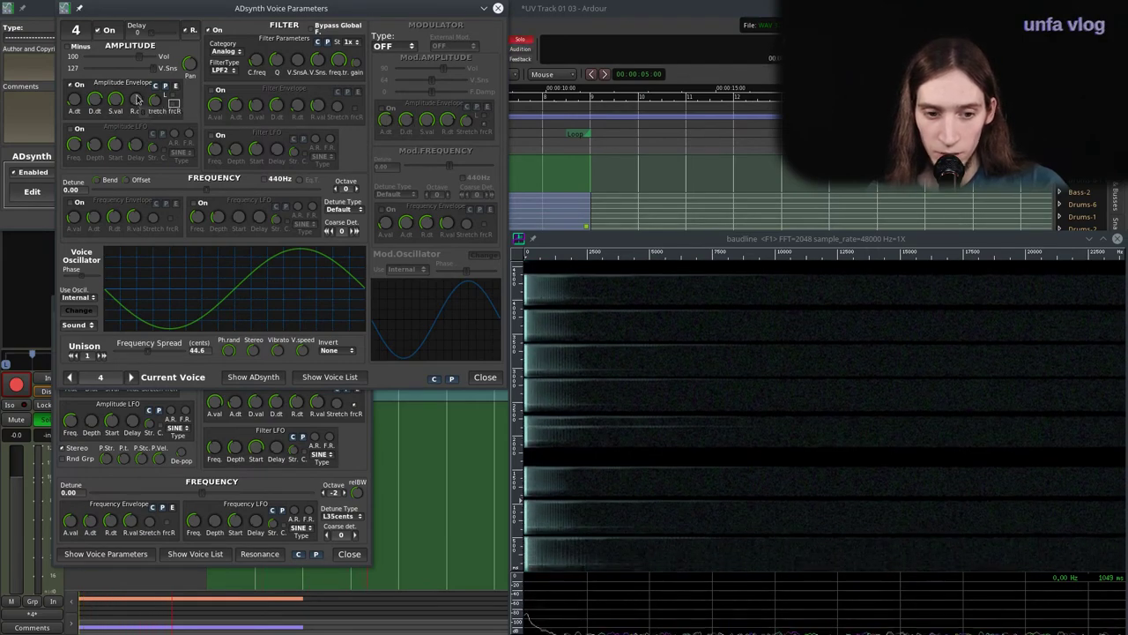
{"action": "left_click", "coordinate": [189, 397]}
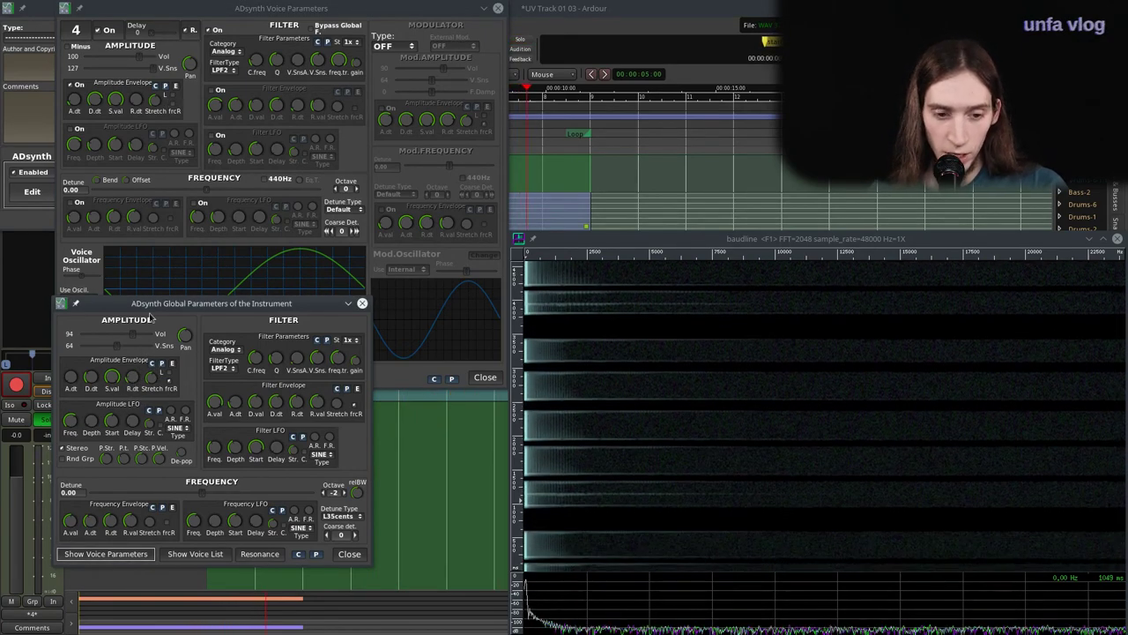
{"action": "left_click", "coordinate": [278, 10]}
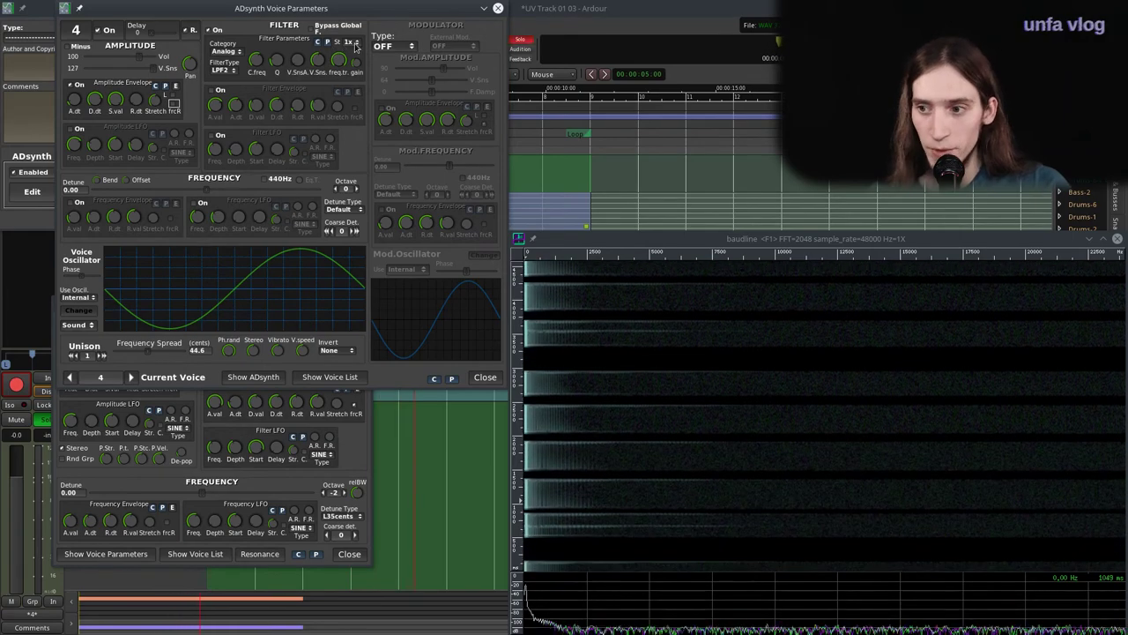
Change voice 4's oscillator to a Saw base function with parameter -64, and clear its harmonics settings.
{"action": "left_click", "coordinate": [88, 311]}
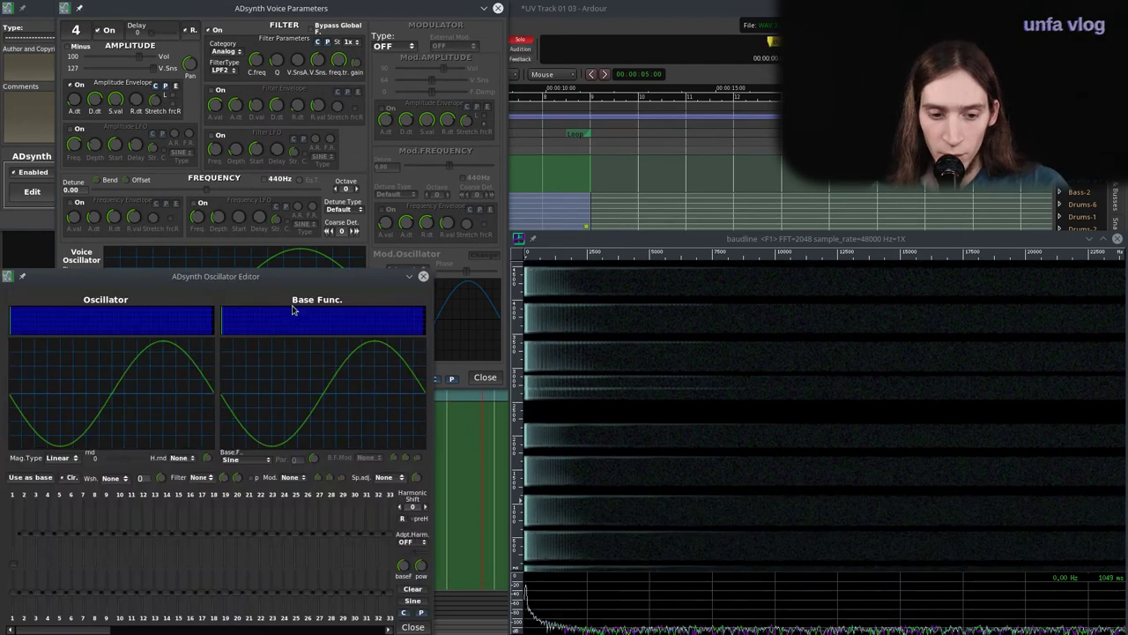
{"action": "left_click", "coordinate": [245, 460]}
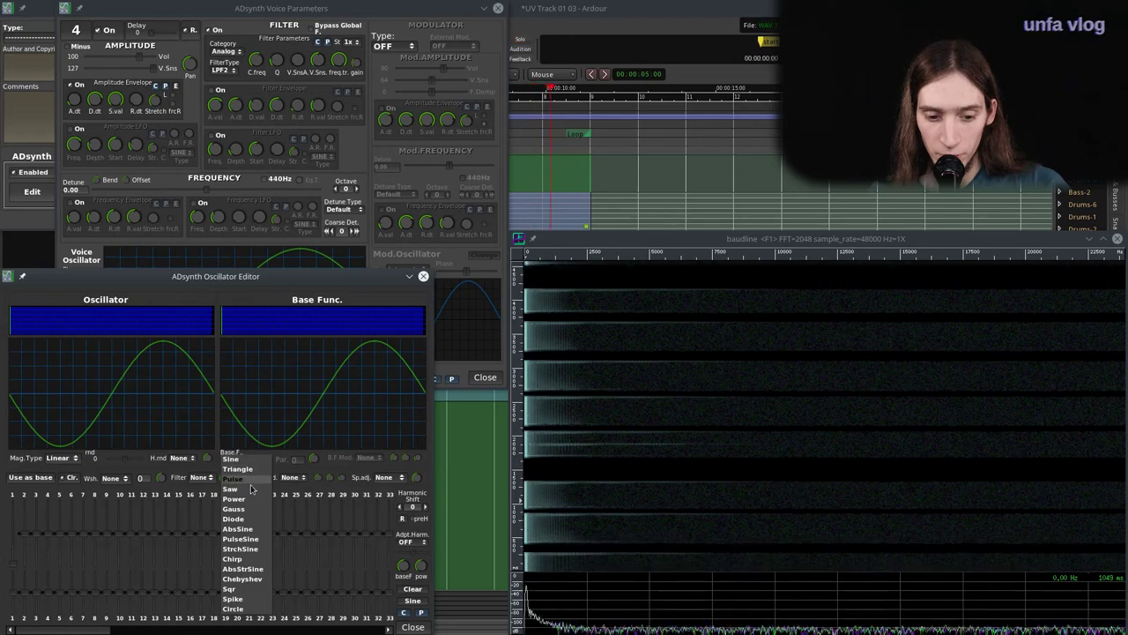
{"action": "left_click", "coordinate": [234, 489]}
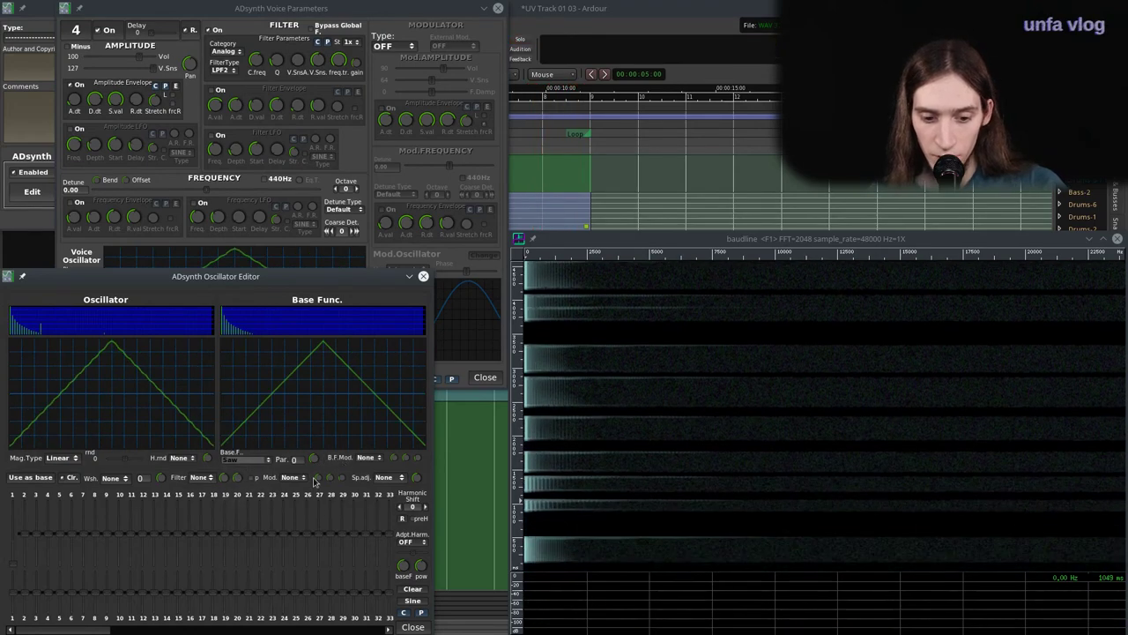
{"action": "left_click_drag", "start_coordinate": [314, 481], "coordinate": [308, 575]}
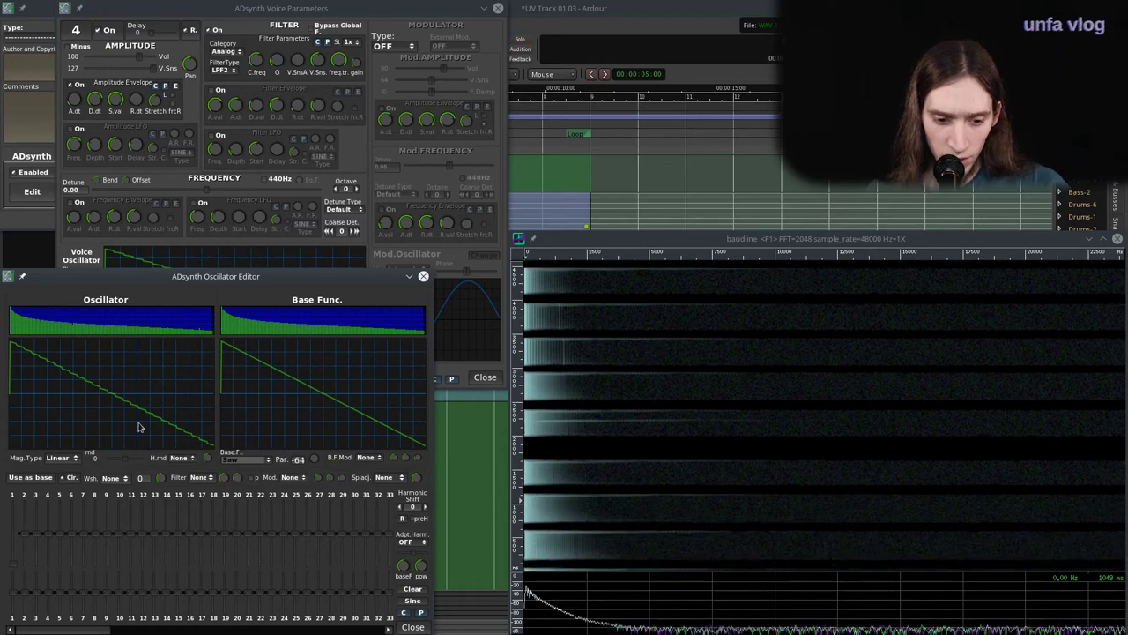
{"action": "left_click", "coordinate": [413, 588]}
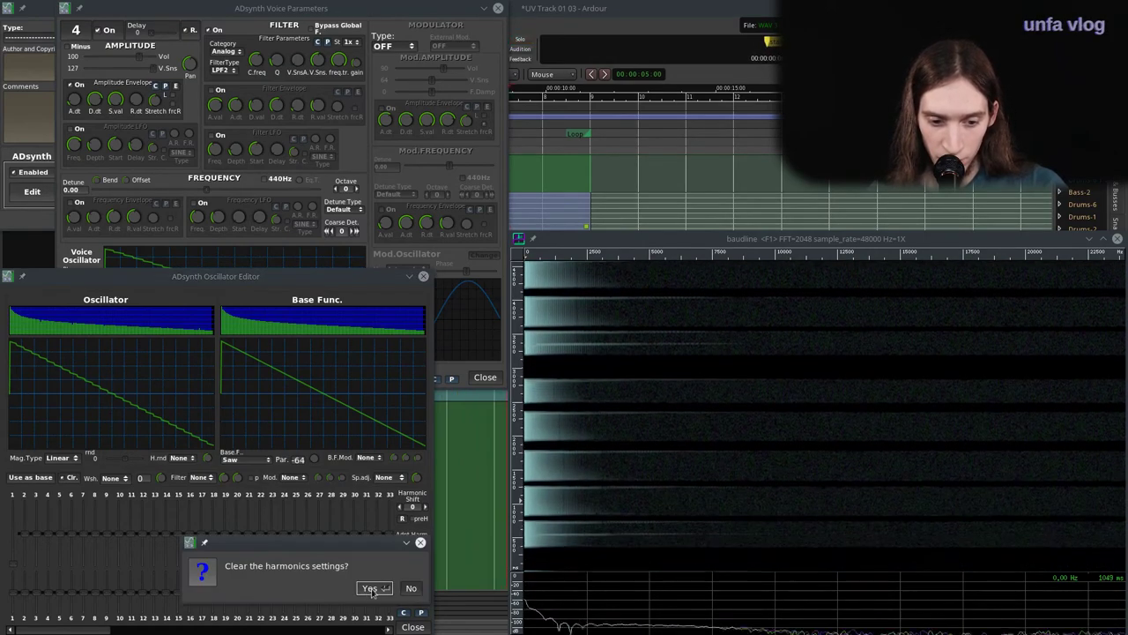
{"action": "left_click", "coordinate": [370, 588]}
{"action": "left_click", "coordinate": [412, 627]}
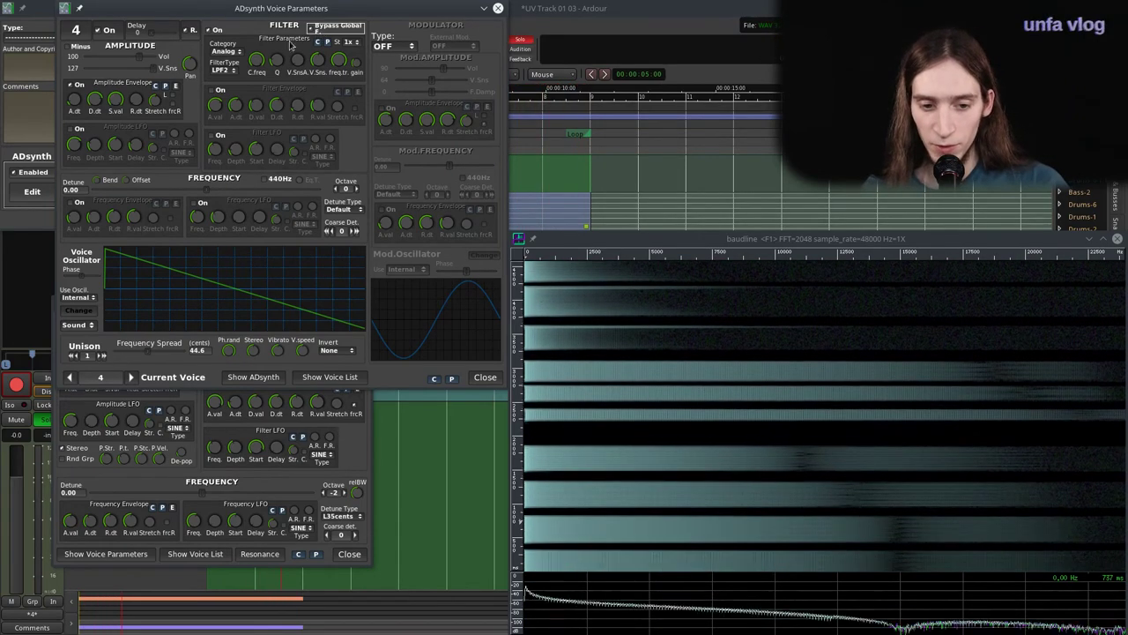
Make voice 4 bypass the global filter, lower its filter cutoff frequency, and set the filter stages to 5x.
{"action": "left_click_drag", "start_coordinate": [260, 63], "coordinate": [264, 81]}
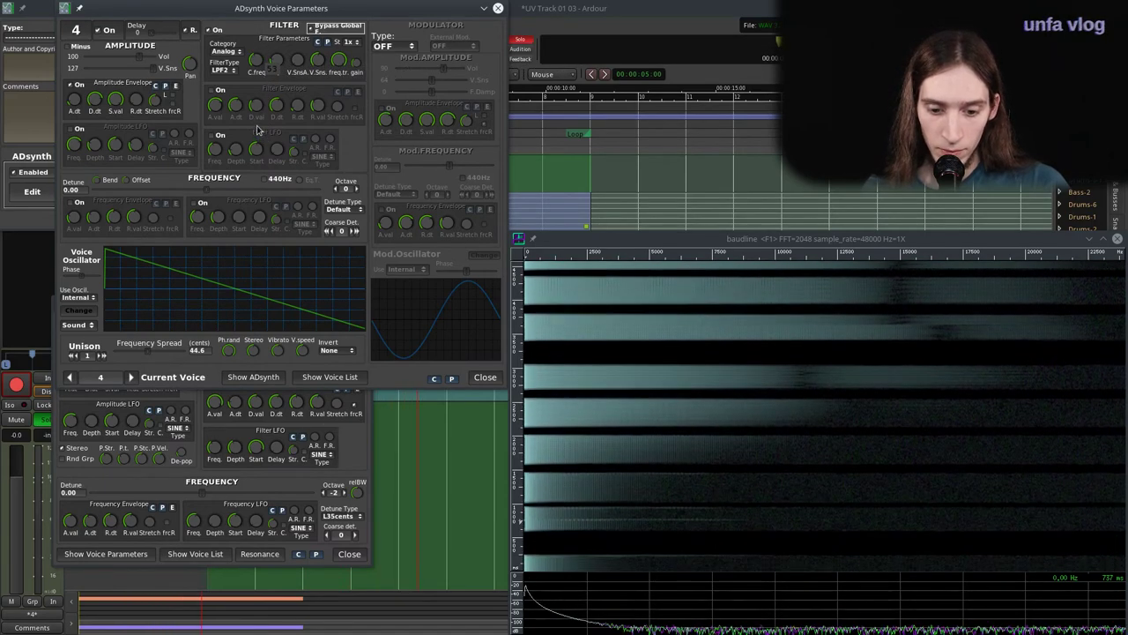
{"action": "left_click_drag", "start_coordinate": [279, 71], "coordinate": [253, 29]}
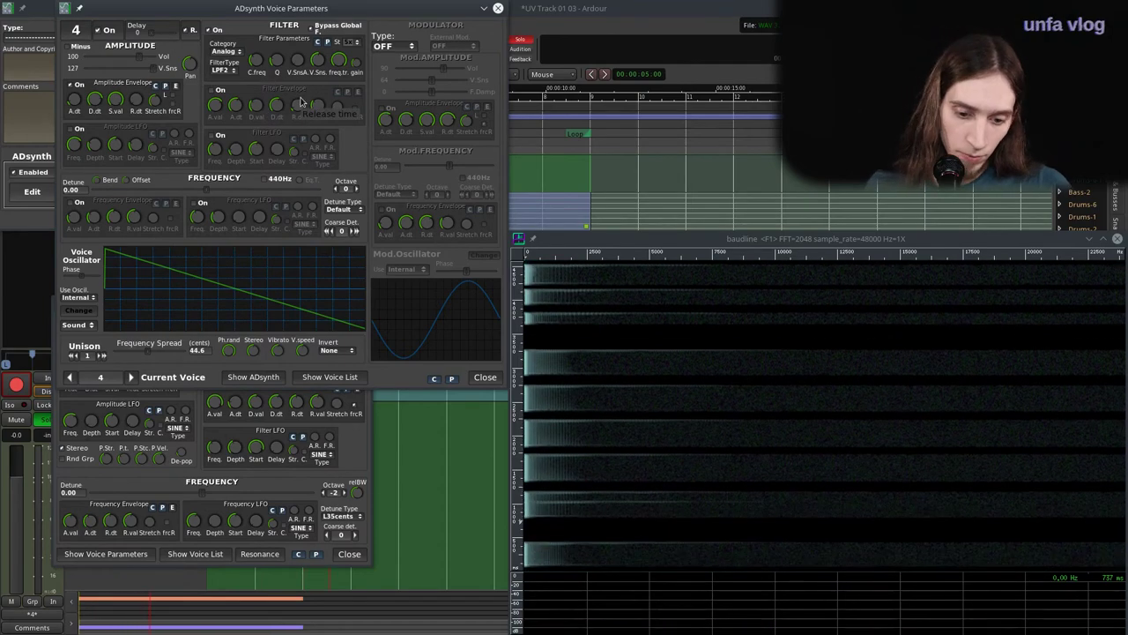
Set voice 4's oscillator base function back to Sine and close the oscillator editor.
{"action": "left_click", "coordinate": [76, 312]}
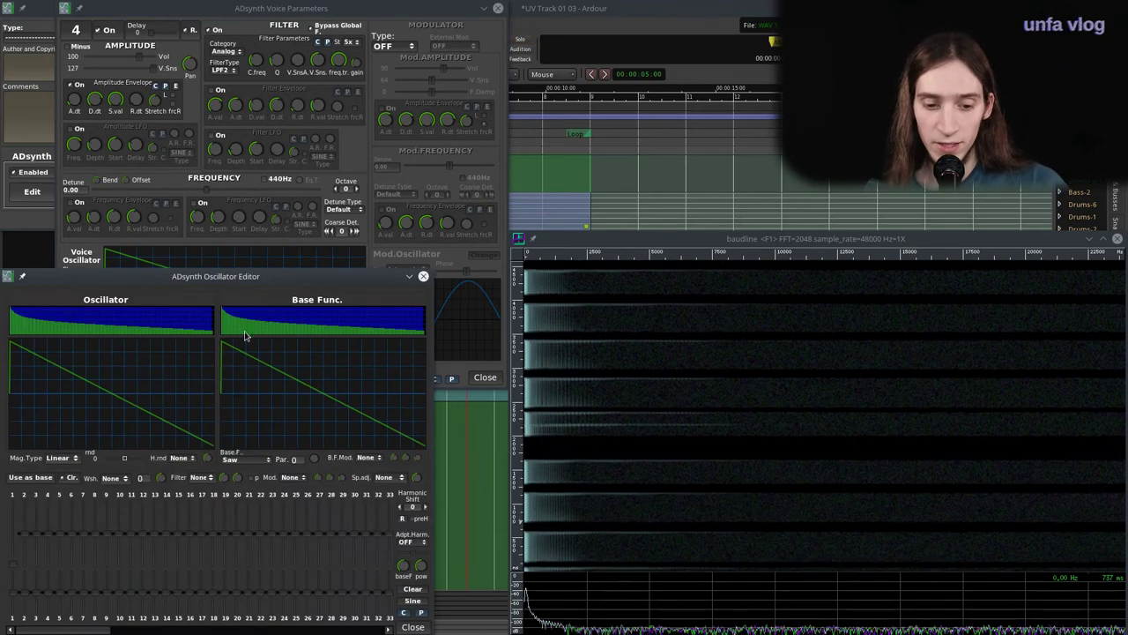
{"action": "left_click", "coordinate": [241, 460]}
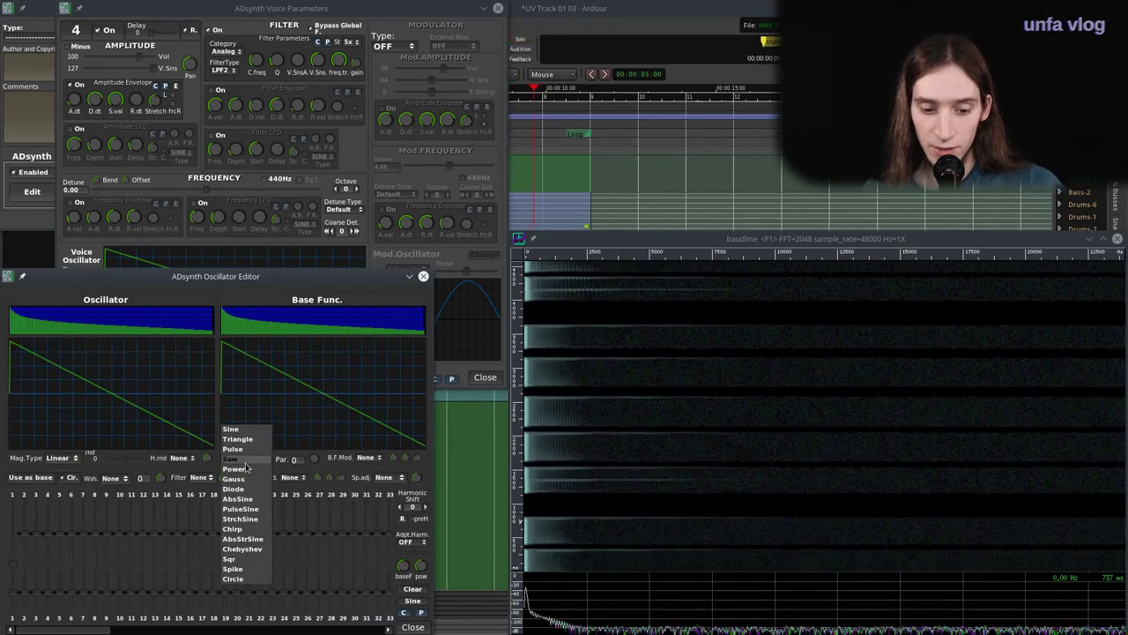
{"action": "left_click", "coordinate": [238, 432]}
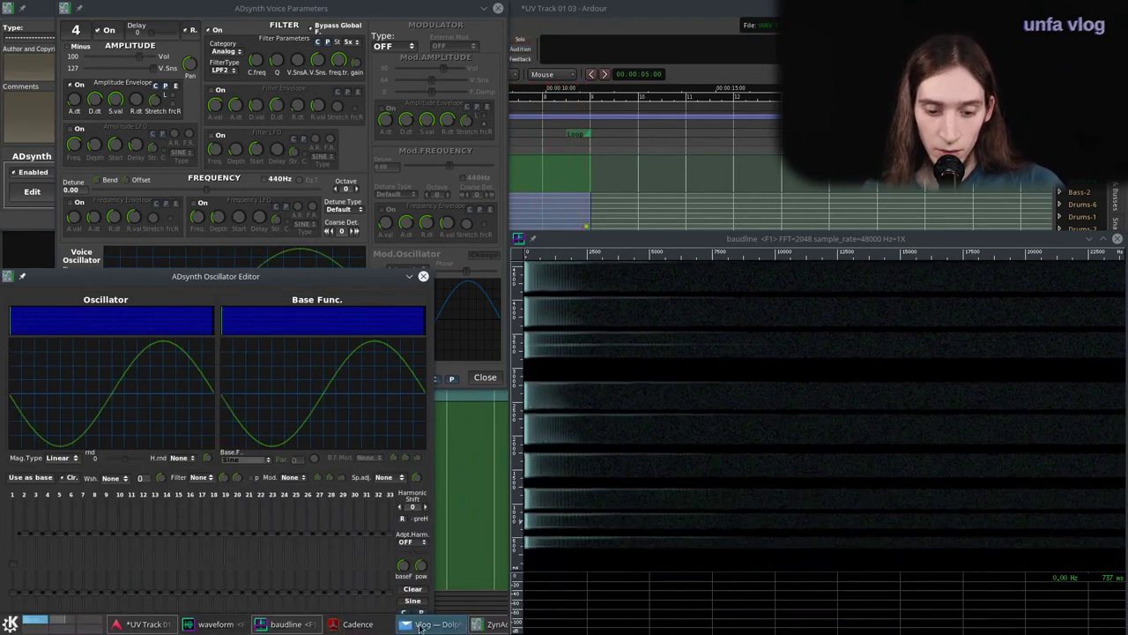
{"action": "left_click", "coordinate": [352, 245]}
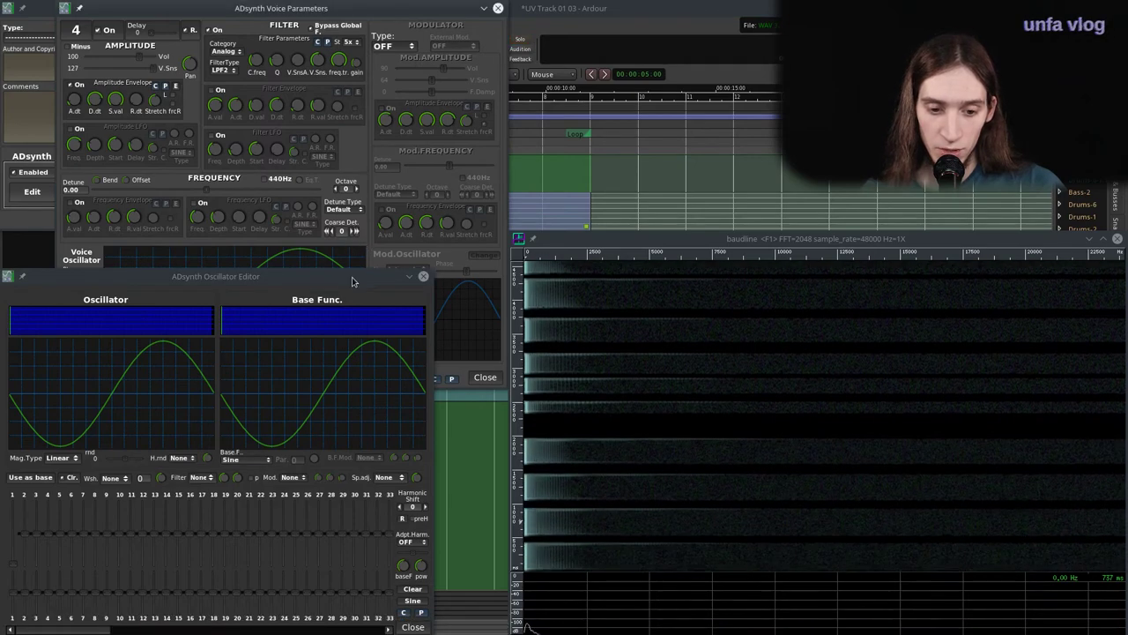
{"action": "left_click_drag", "start_coordinate": [353, 281], "coordinate": [362, 204]}
{"action": "left_click", "coordinate": [421, 550]}
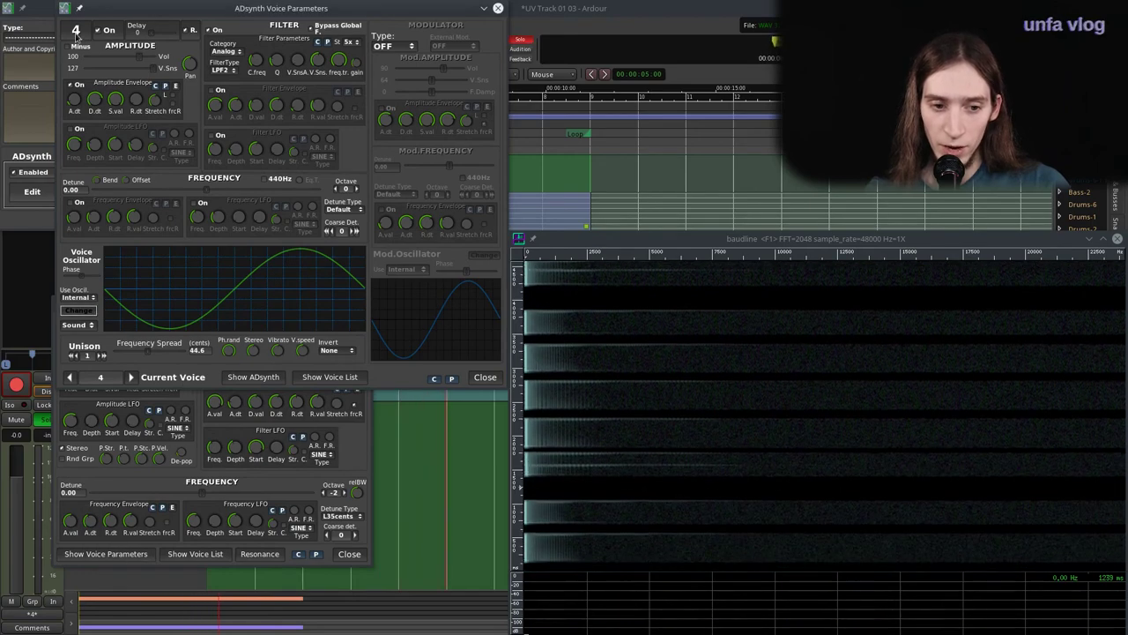
Switch off voice 4 and audition the bass with voice 2 off and on again.
{"action": "left_click", "coordinate": [104, 33]}
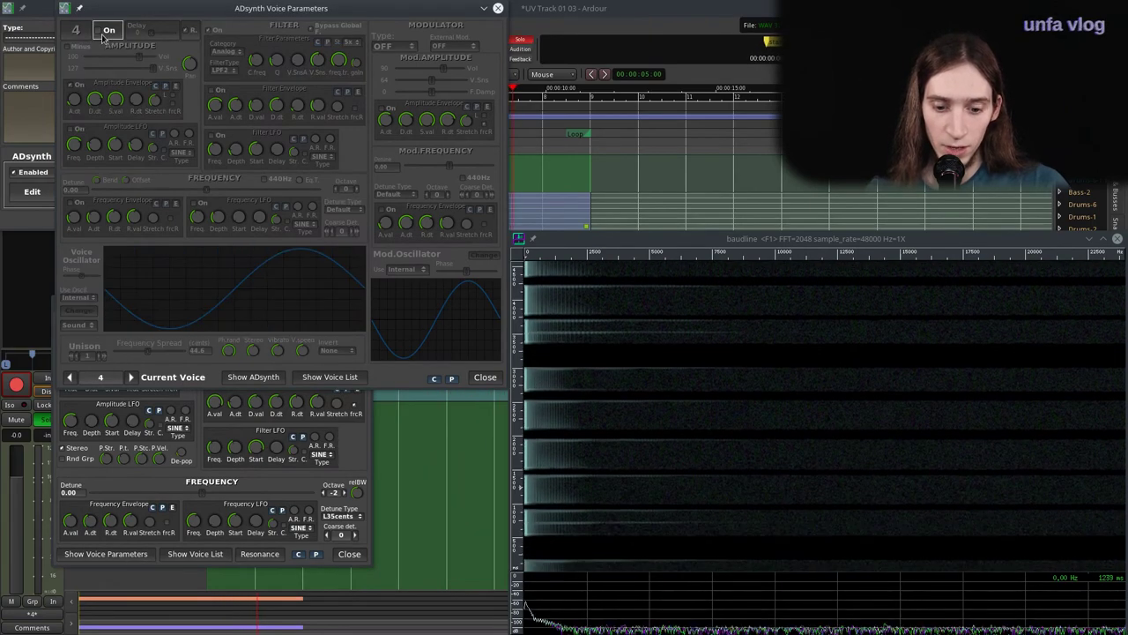
{"action": "left_click", "coordinate": [104, 33]}
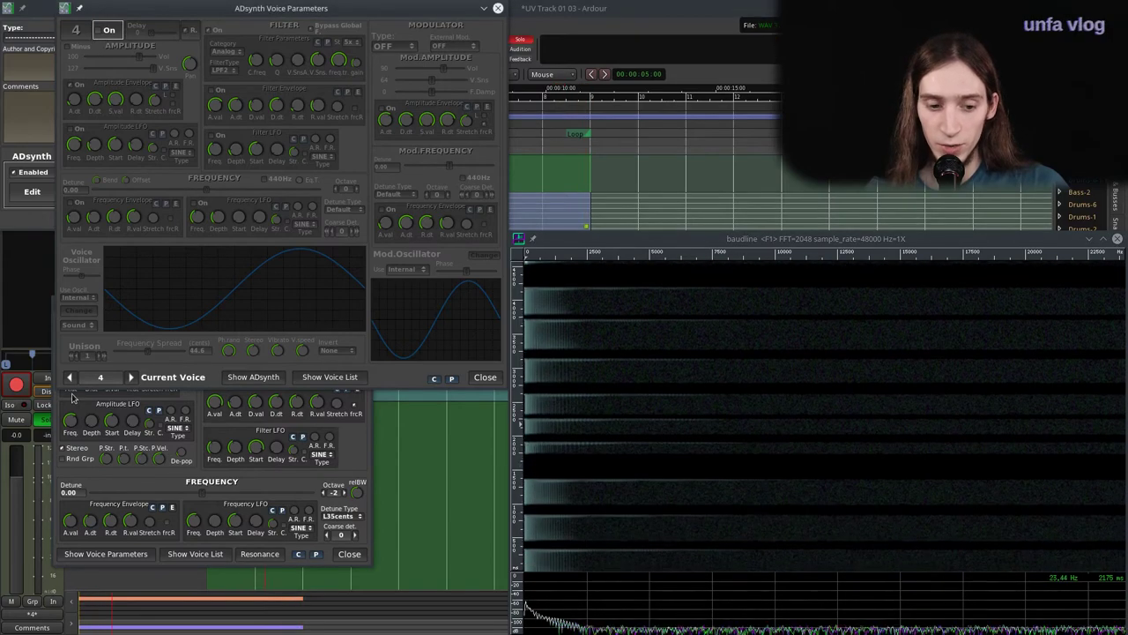
{"action": "left_click", "coordinate": [69, 376]}
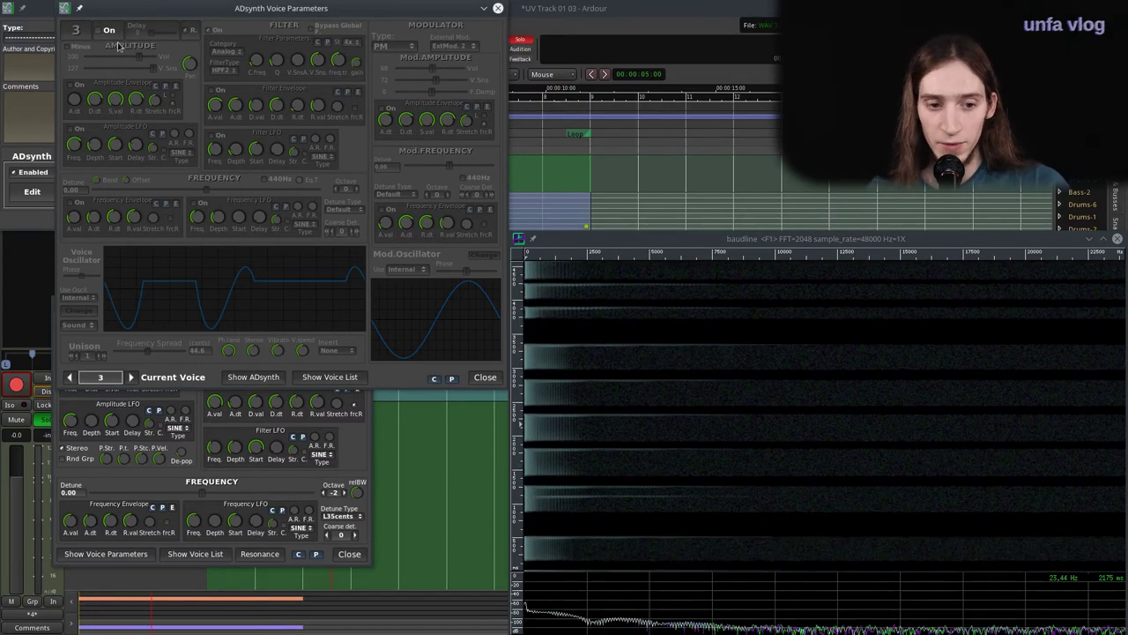
{"action": "left_click", "coordinate": [72, 376]}
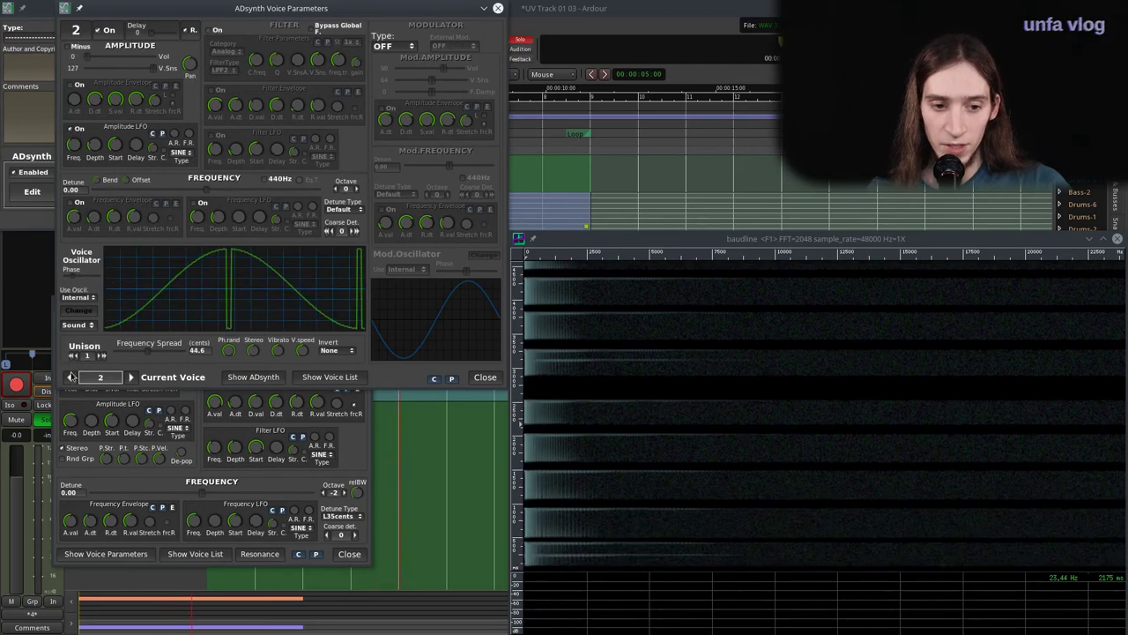
{"action": "left_click", "coordinate": [106, 30]}
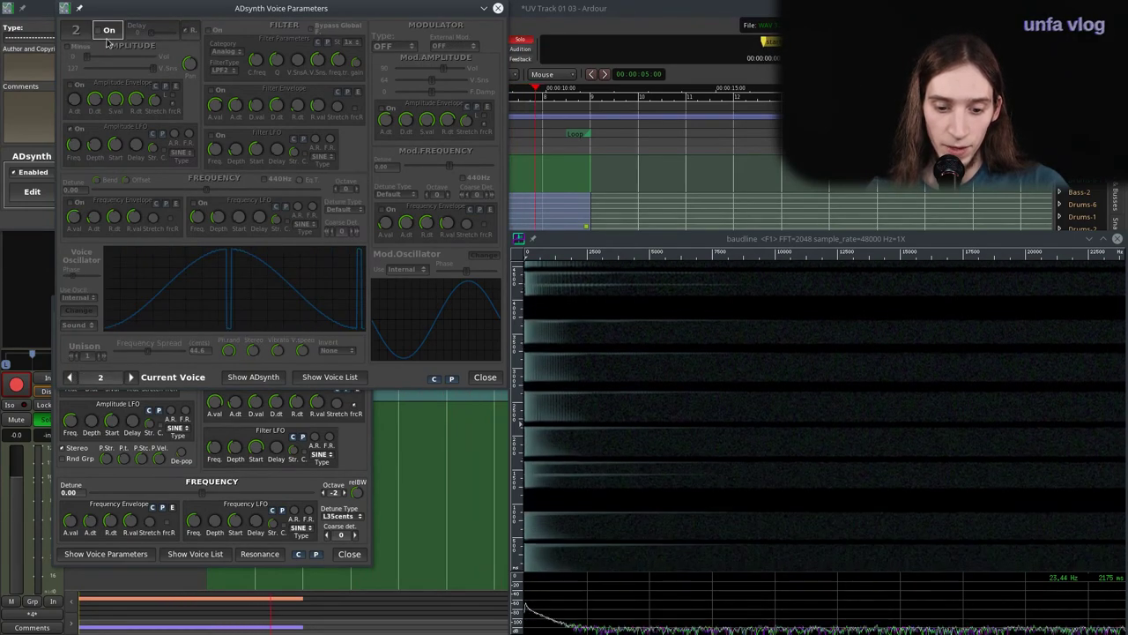
{"action": "left_click", "coordinate": [107, 31]}
Switch off voice 1 to audition the bass without it, toggle voice 2 for comparison, and switch voice 1 back on.
{"action": "key", "text": "Left"}
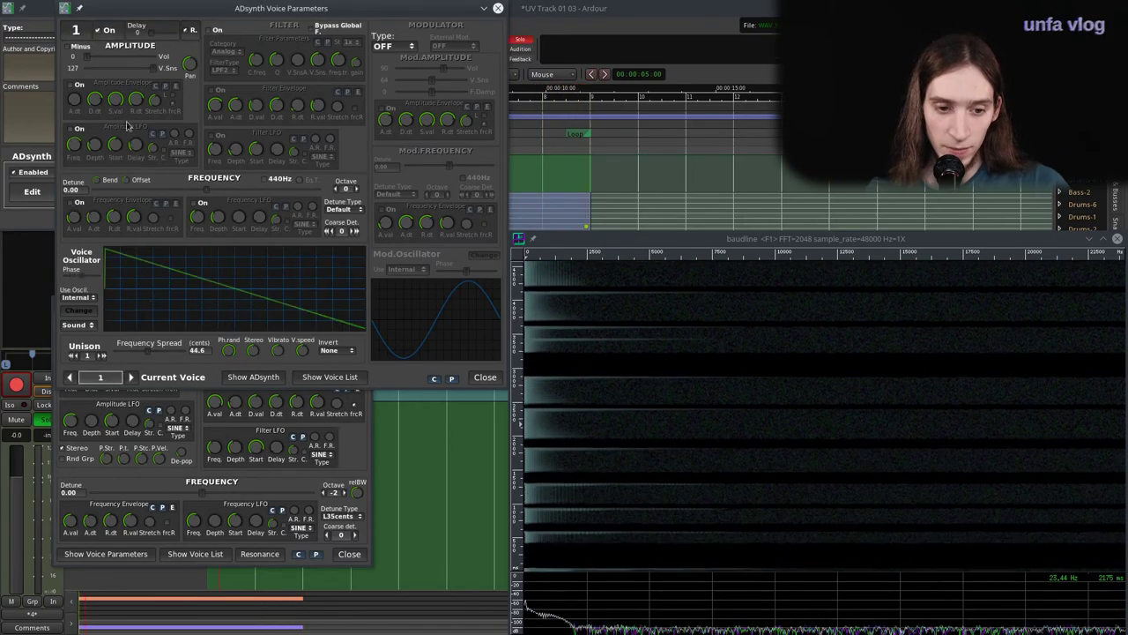
{"action": "left_click", "coordinate": [107, 31]}
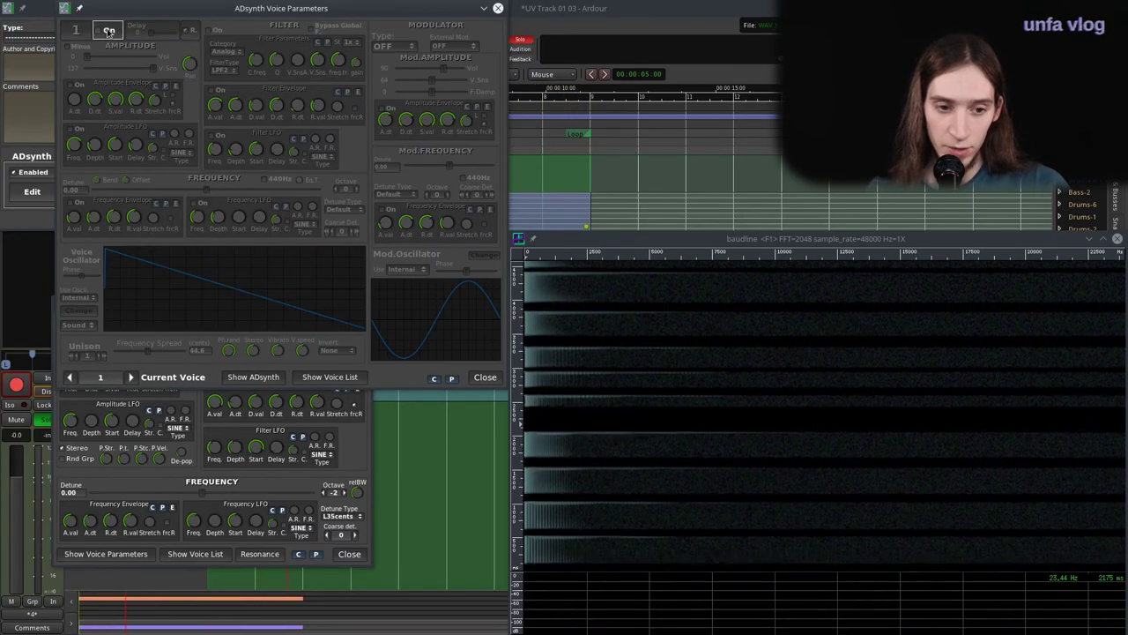
{"action": "left_click", "coordinate": [130, 377]}
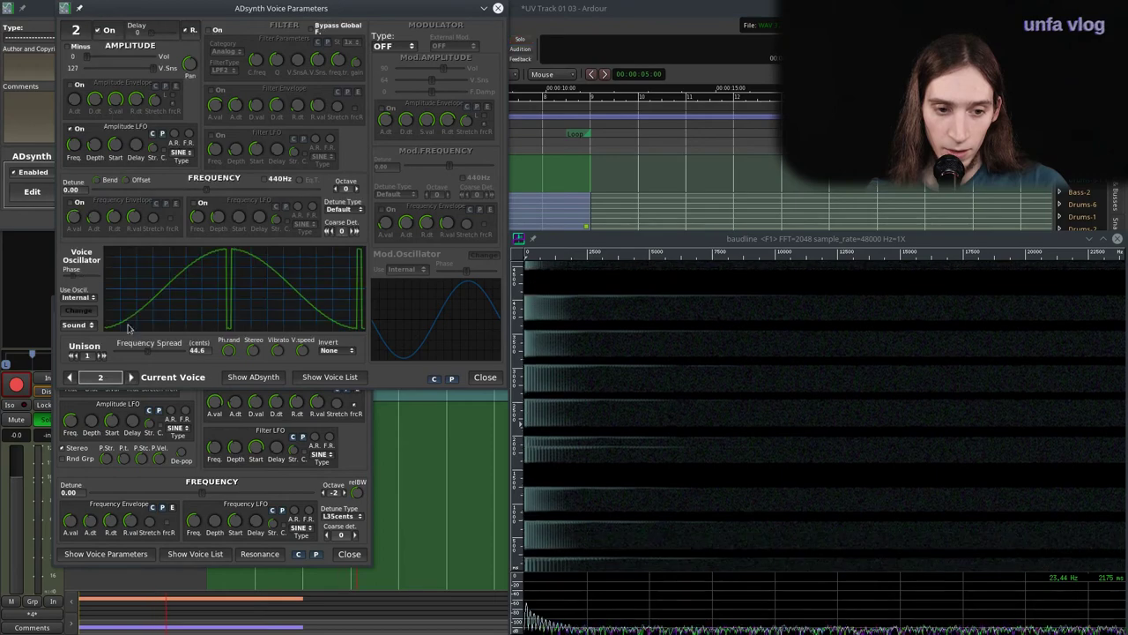
{"action": "left_click", "coordinate": [108, 30]}
{"action": "left_click", "coordinate": [107, 31]}
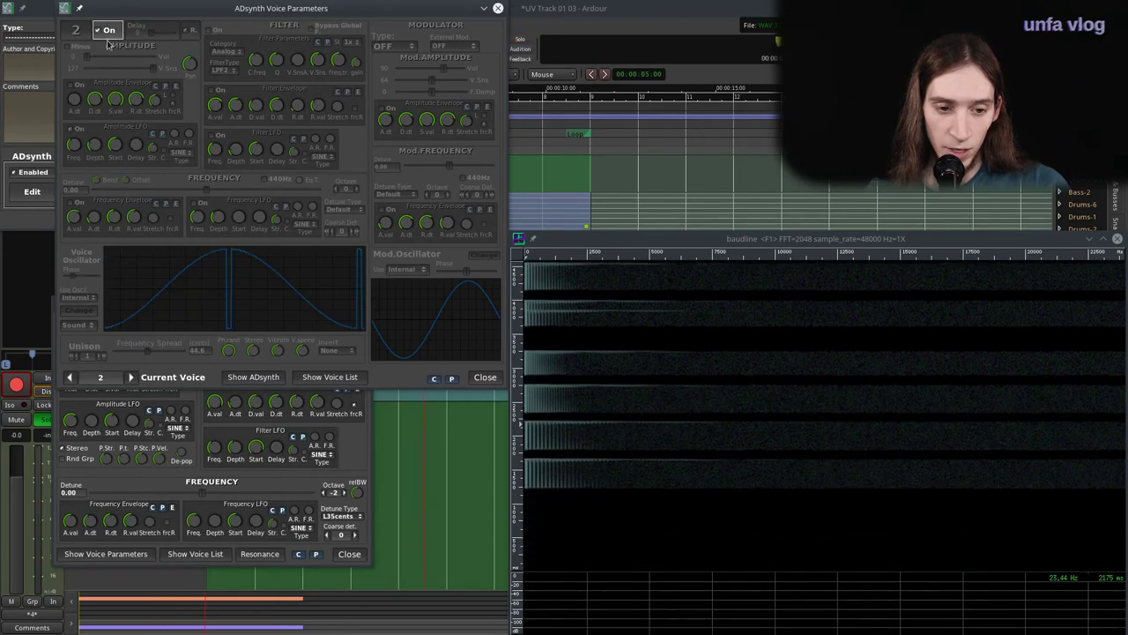
{"action": "left_click", "coordinate": [70, 377]}
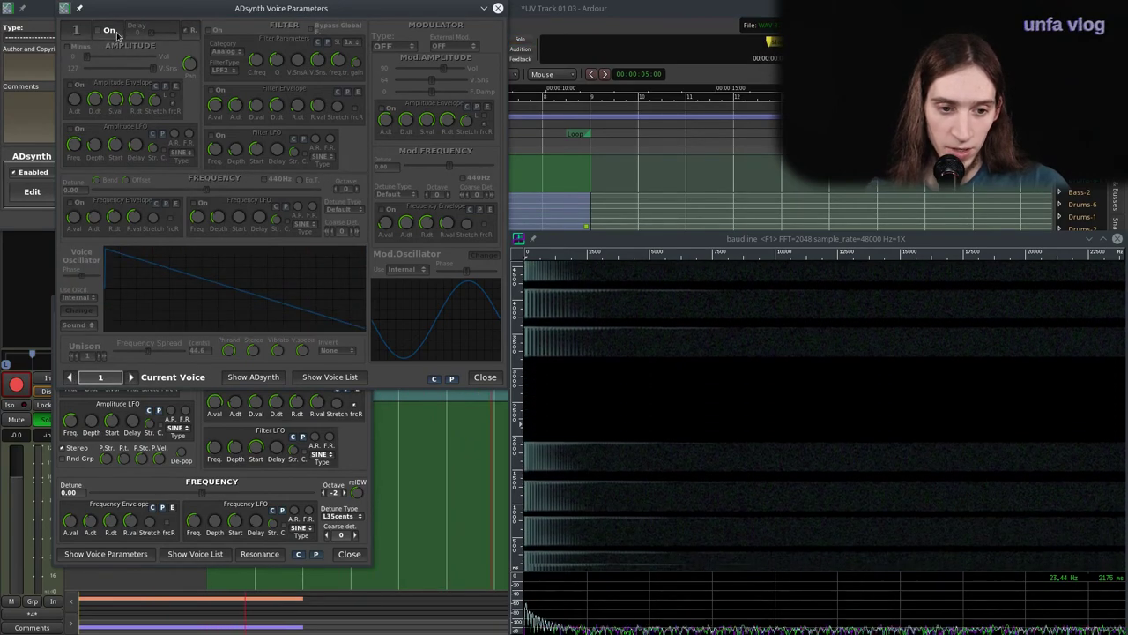
{"action": "left_click", "coordinate": [115, 33]}
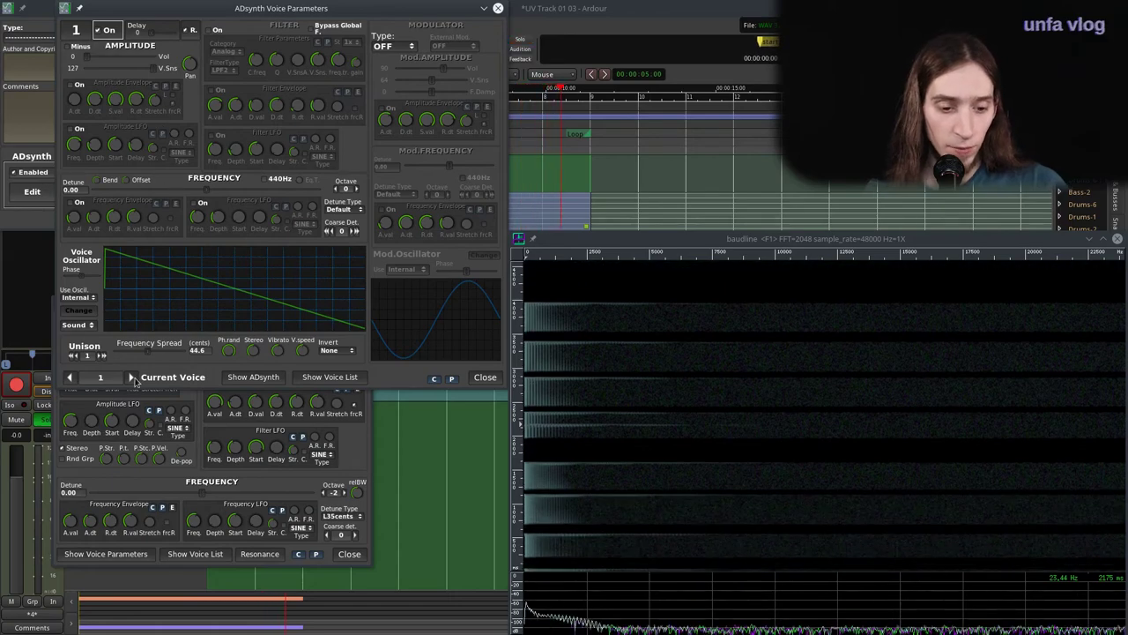
Return to voice 4 and switch it back on.
{"action": "left_click", "coordinate": [133, 377]}
{"action": "left_click", "coordinate": [132, 377]}
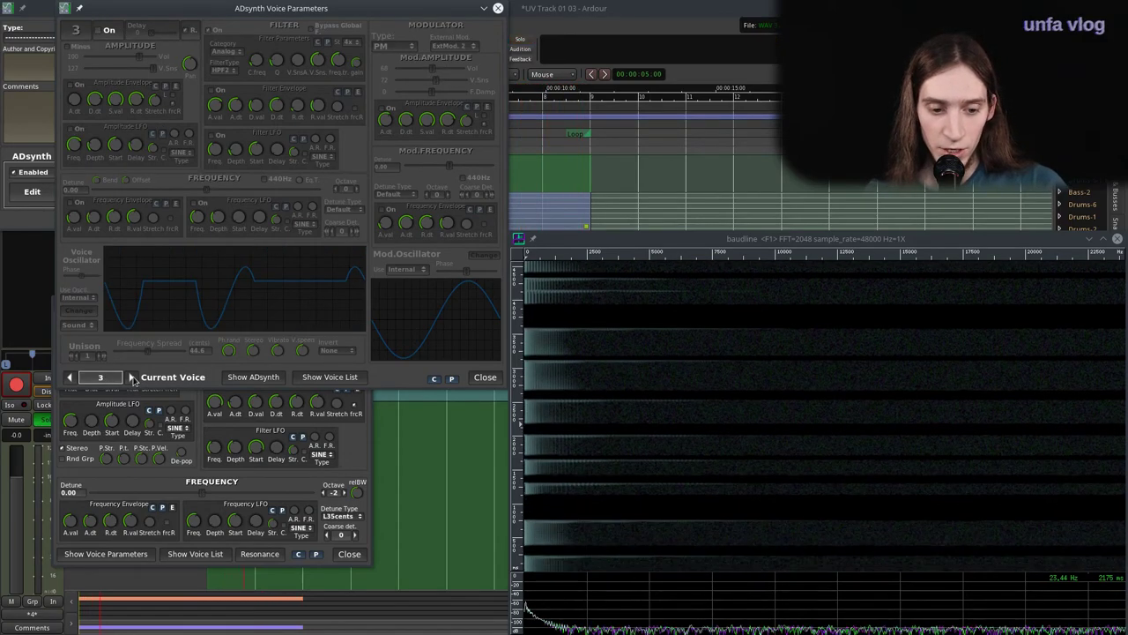
{"action": "left_click", "coordinate": [132, 377]}
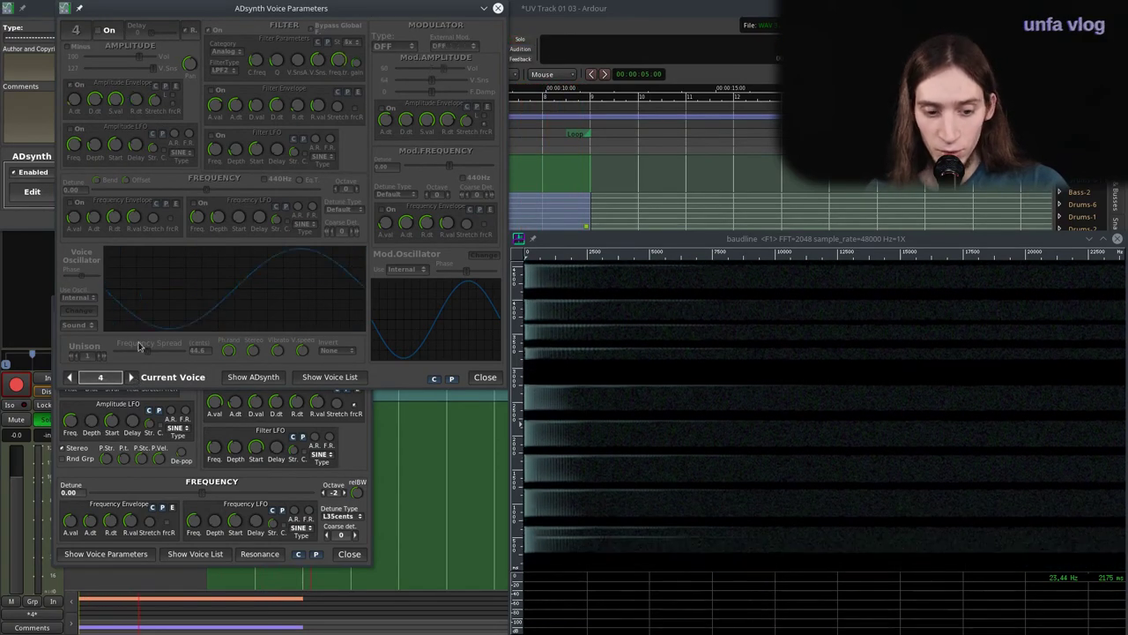
{"action": "left_click", "coordinate": [106, 34]}
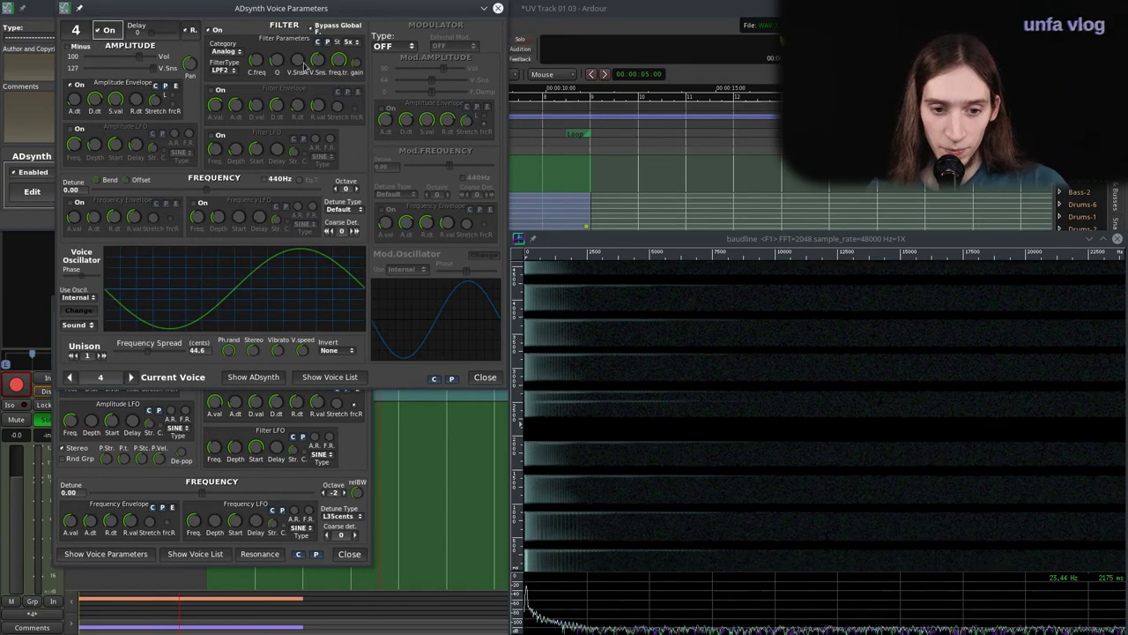
Bring up the synth's main window to check the output level meter, and return to voice 4's parameters.
{"action": "left_click_drag", "start_coordinate": [334, 24], "coordinate": [342, 147]}
{"action": "key", "text": "alt+Tab"}
{"action": "key", "text": "alt+Tab"}
{"action": "key", "text": "alt+Tab"}
{"action": "key", "text": "alt+Tab"}
{"action": "key", "text": "alt+Tab"}
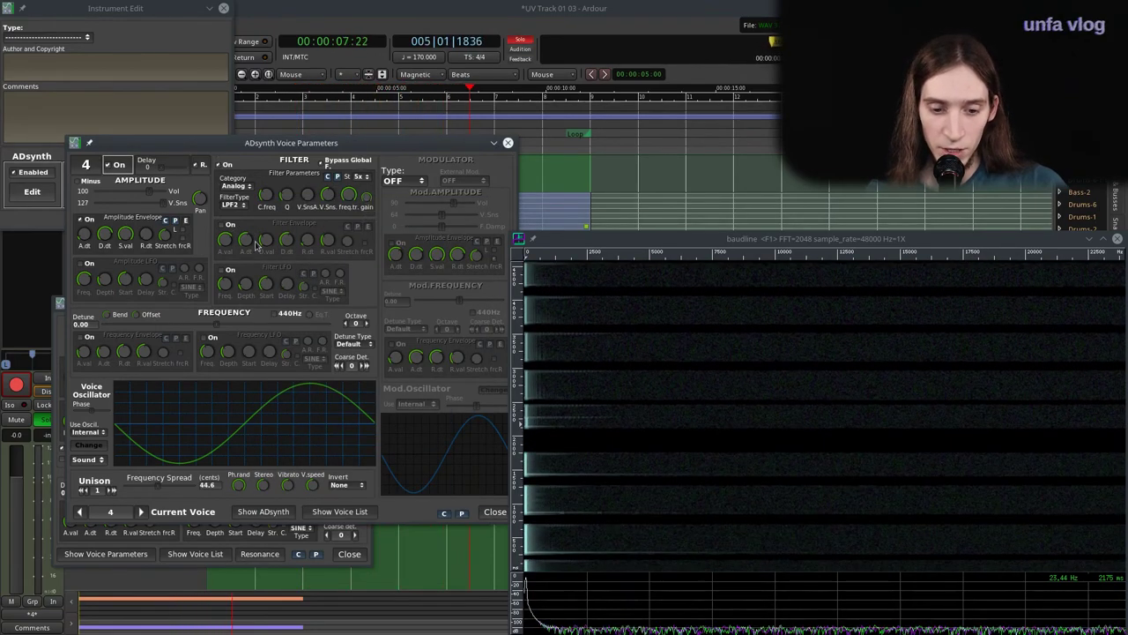
{"action": "key", "text": "alt+Tab"}
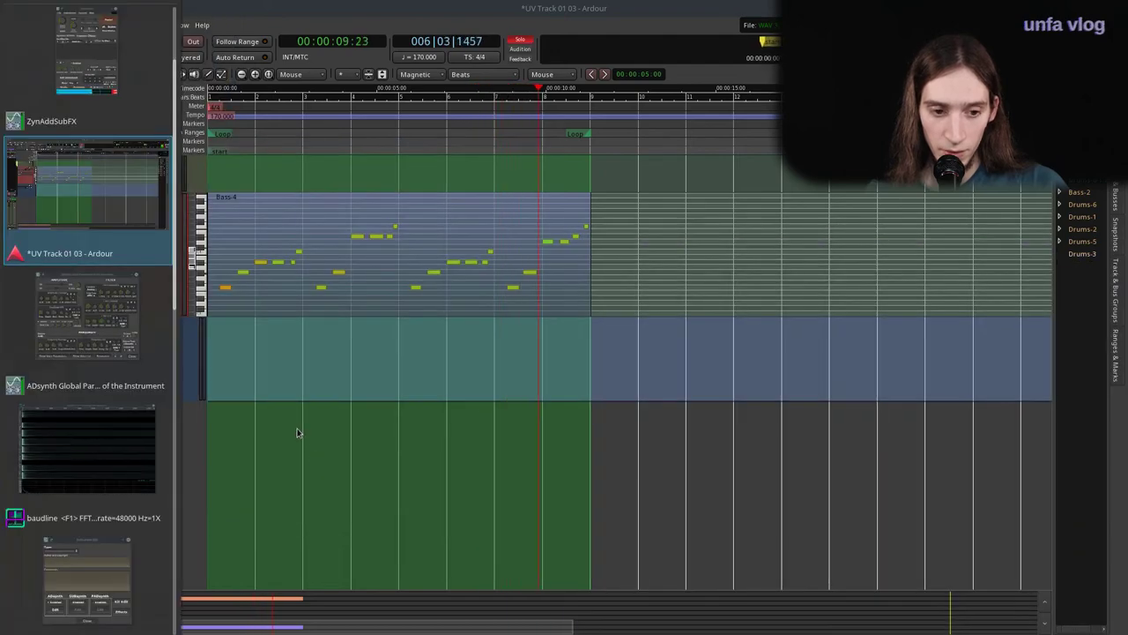
{"action": "key", "text": "alt+shift+Tab"}
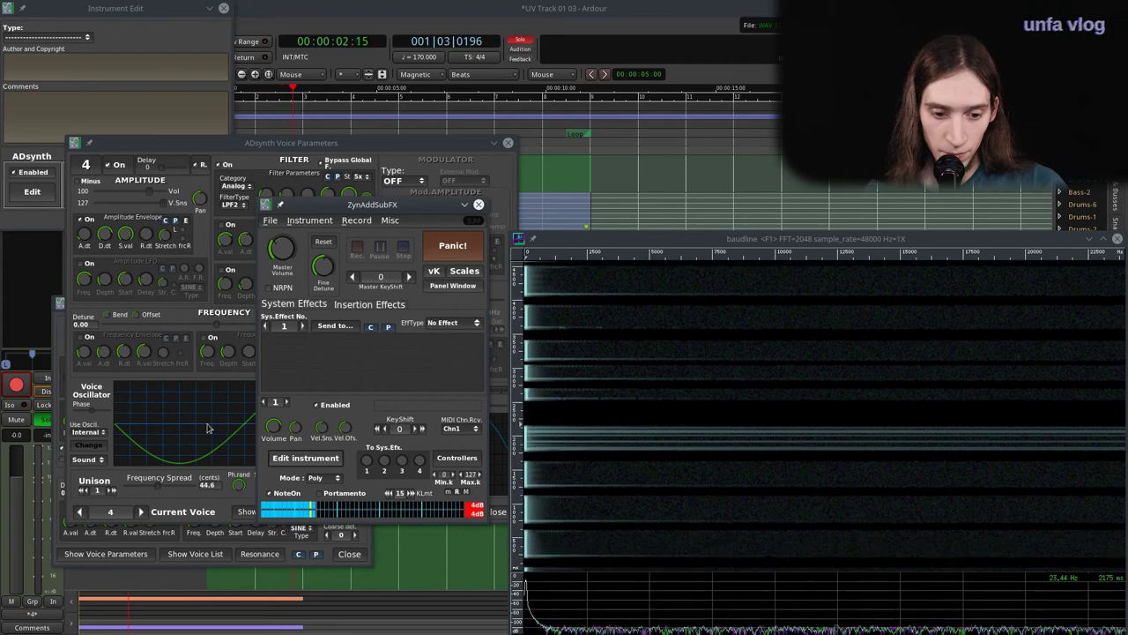
{"action": "left_click", "coordinate": [176, 151]}
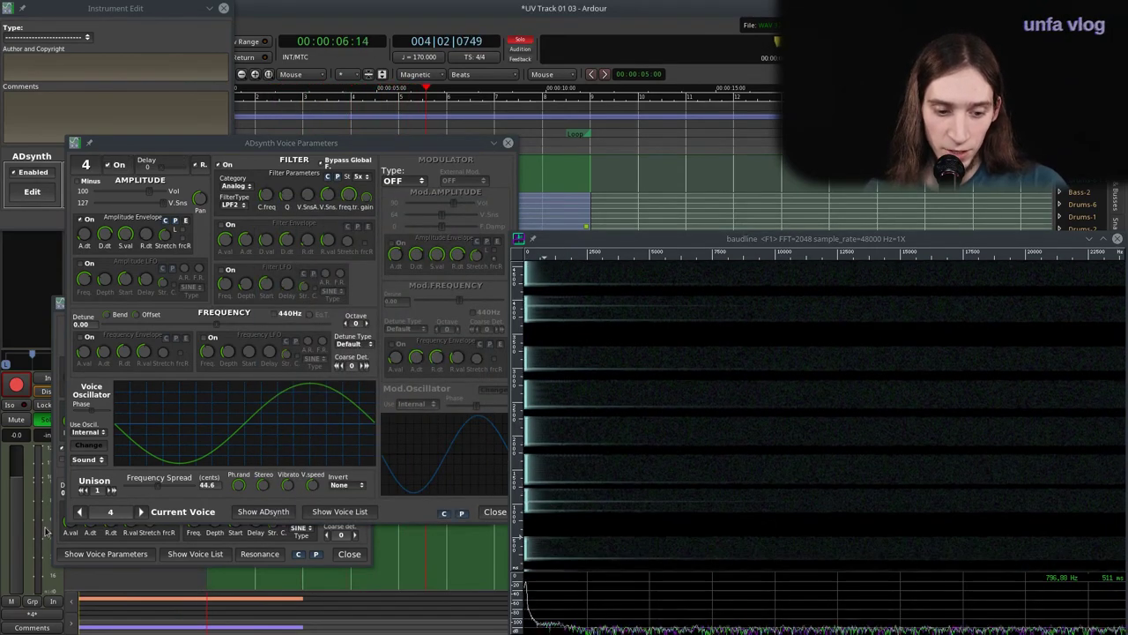
Go back to voice 3 and switch it on.
{"action": "left_click", "coordinate": [79, 511]}
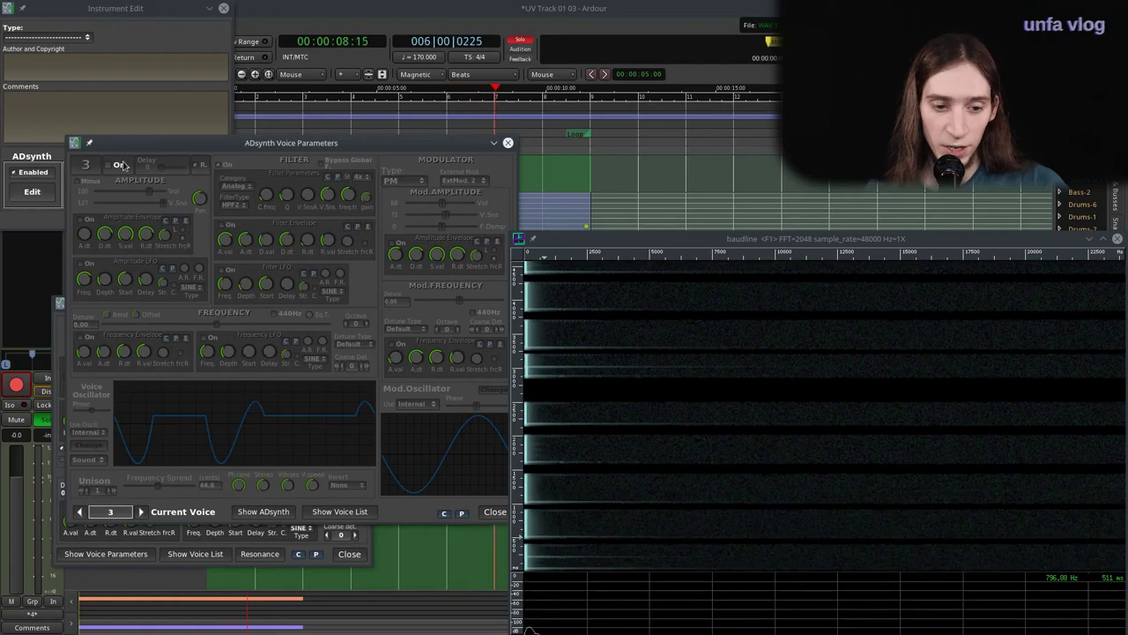
{"action": "left_click", "coordinate": [117, 165]}
{"action": "left_click_drag", "start_coordinate": [145, 146], "coordinate": [142, 72]}
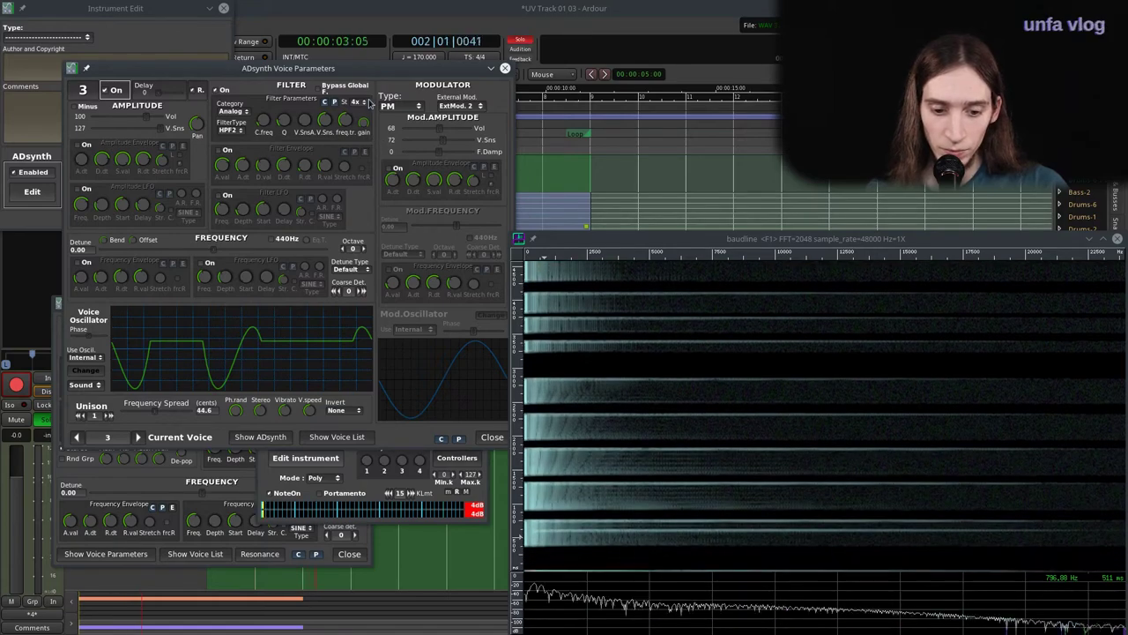
{"action": "left_click", "coordinate": [106, 553]}
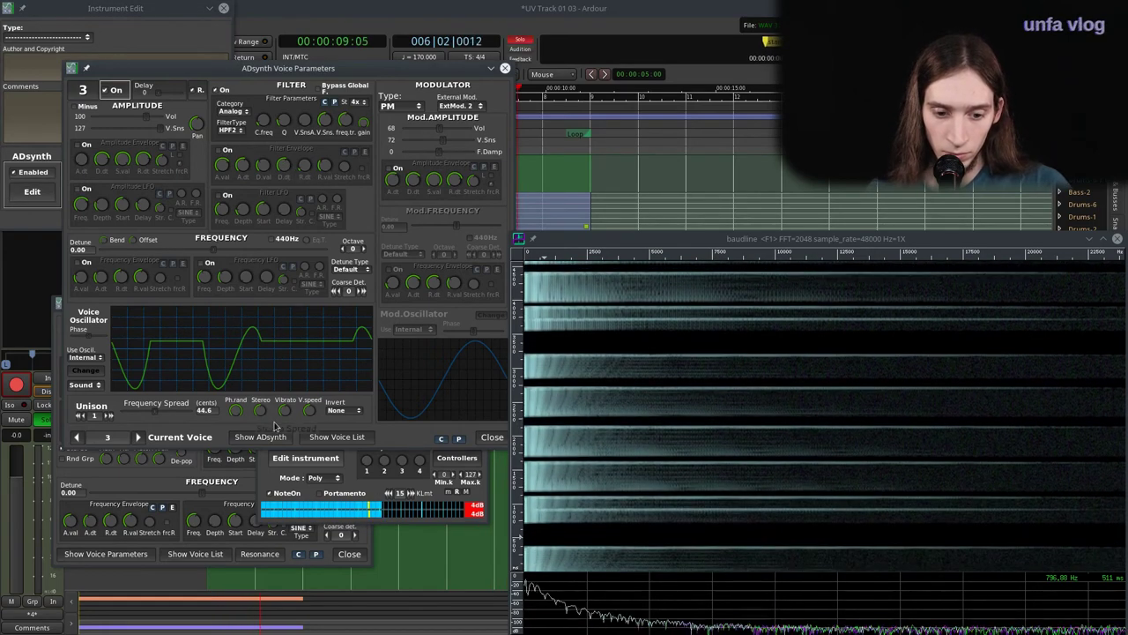
Go to voice 2, enable its filter and set the filter type to BPF2.
{"action": "key", "text": "Left"}
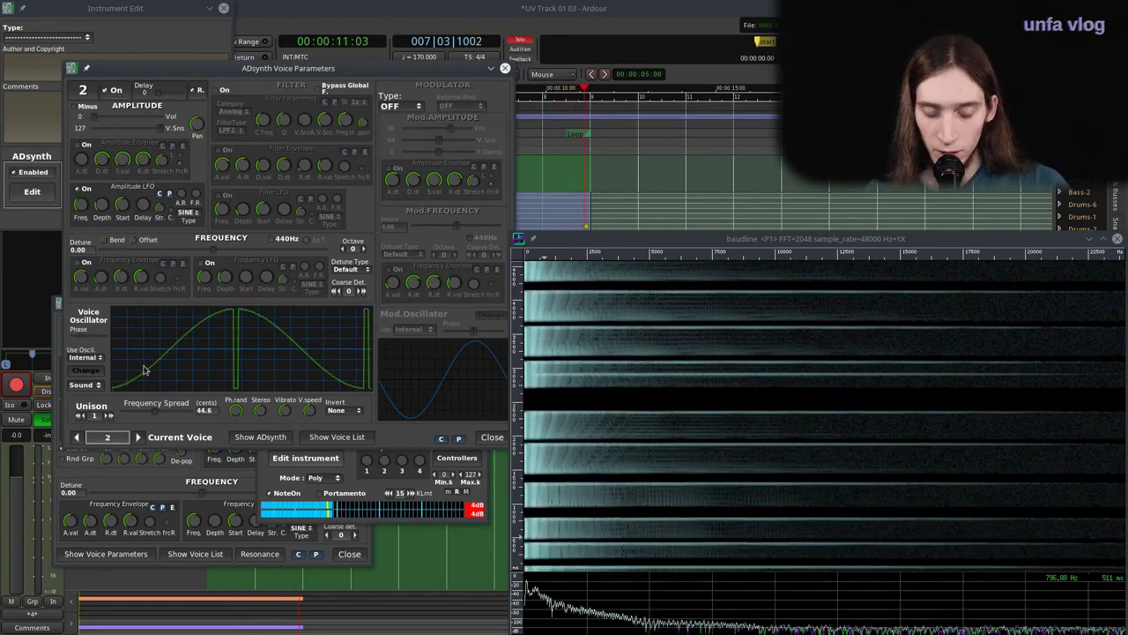
{"action": "left_click", "coordinate": [221, 91]}
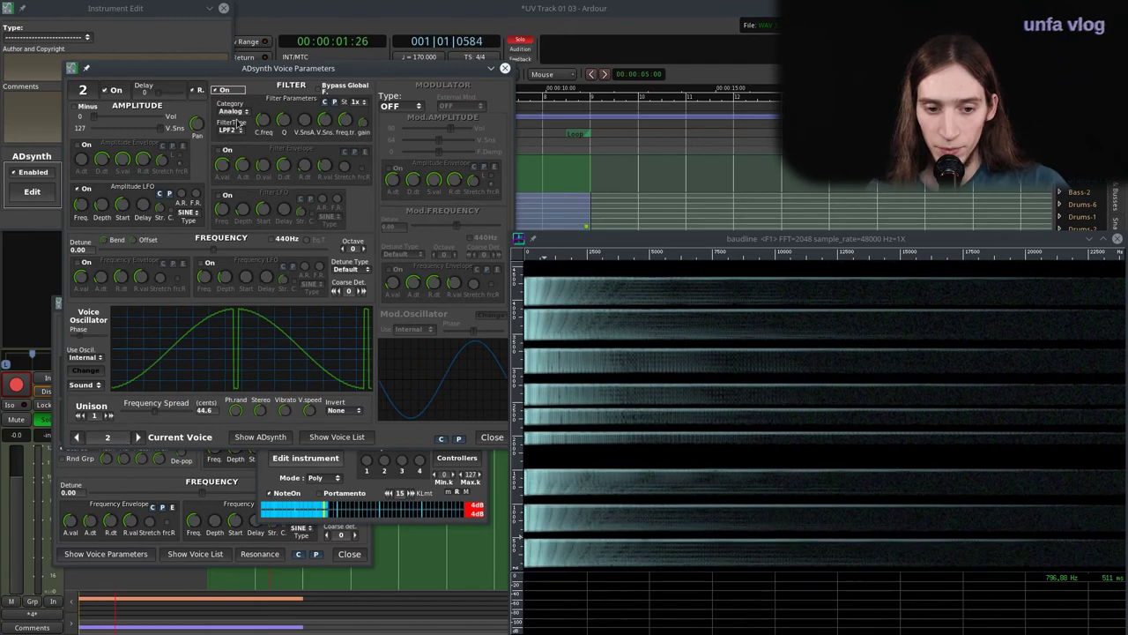
{"action": "left_click", "coordinate": [231, 130]}
{"action": "left_click", "coordinate": [231, 148]}
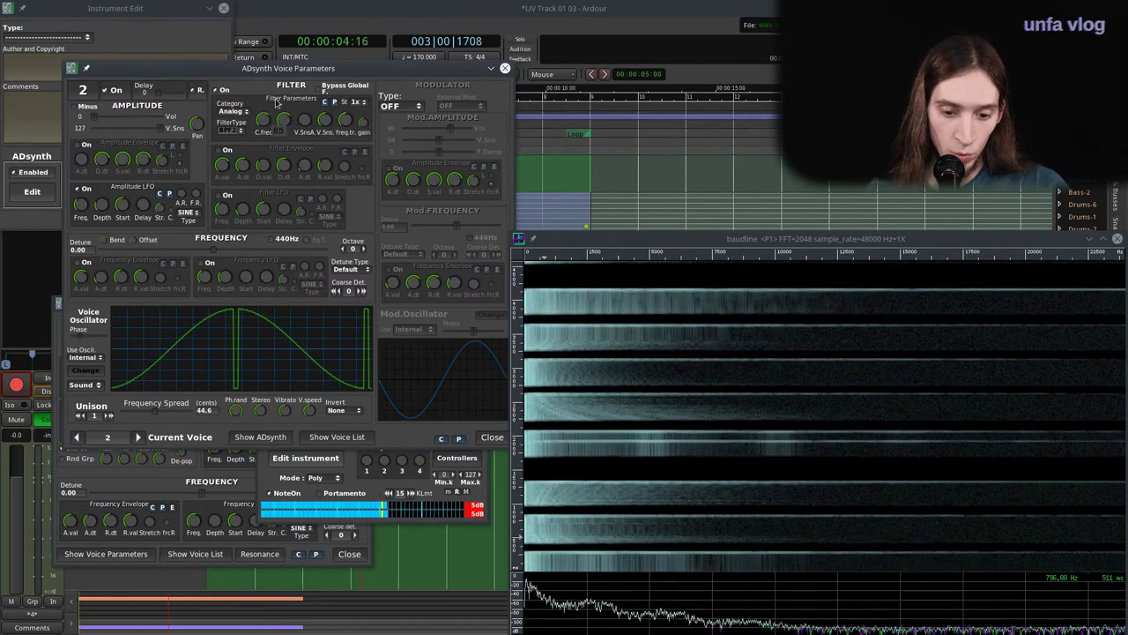
Enable and adjust voice 2's filter LFO, and try its filter envelope on before switching that envelope off again.
{"action": "left_click", "coordinate": [226, 194]}
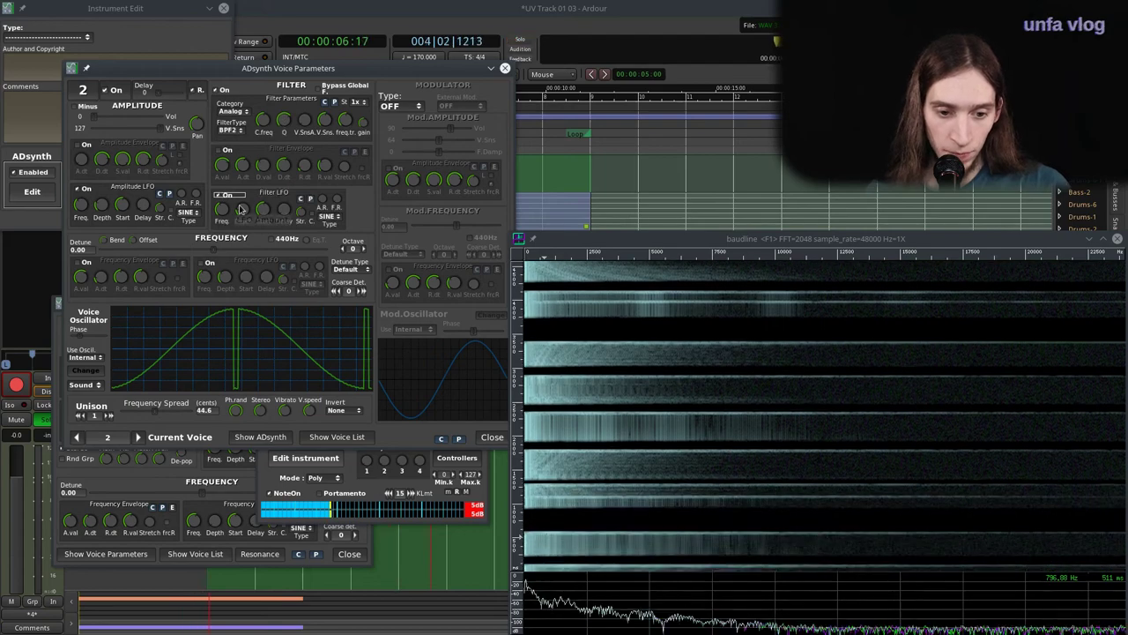
{"action": "left_click_drag", "start_coordinate": [258, 205], "coordinate": [265, 155]}
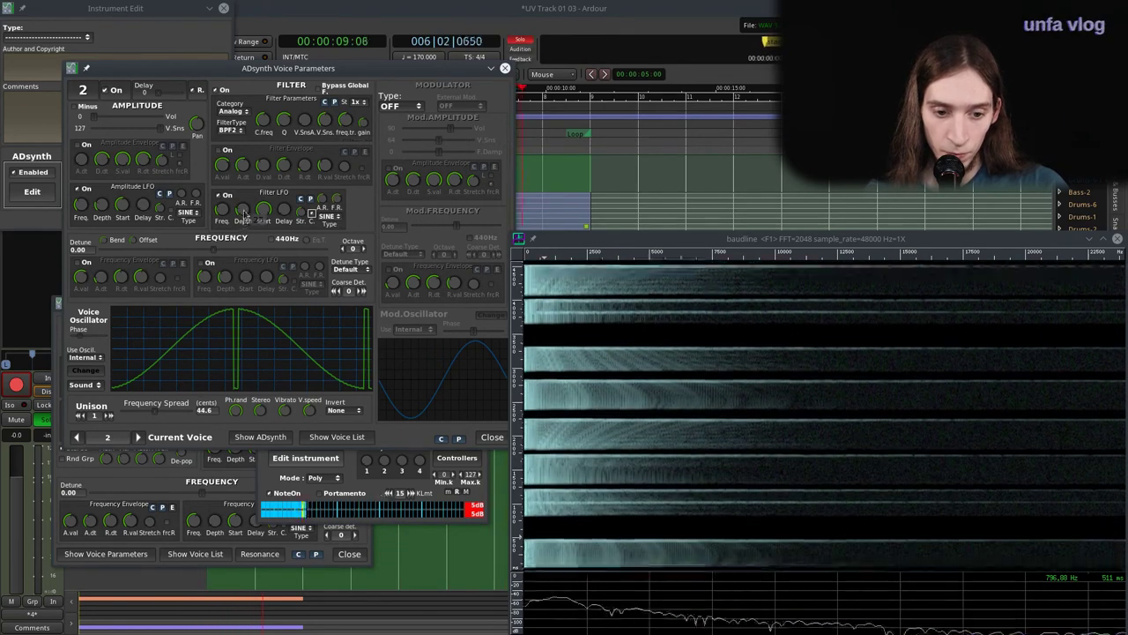
{"action": "left_click", "coordinate": [227, 151]}
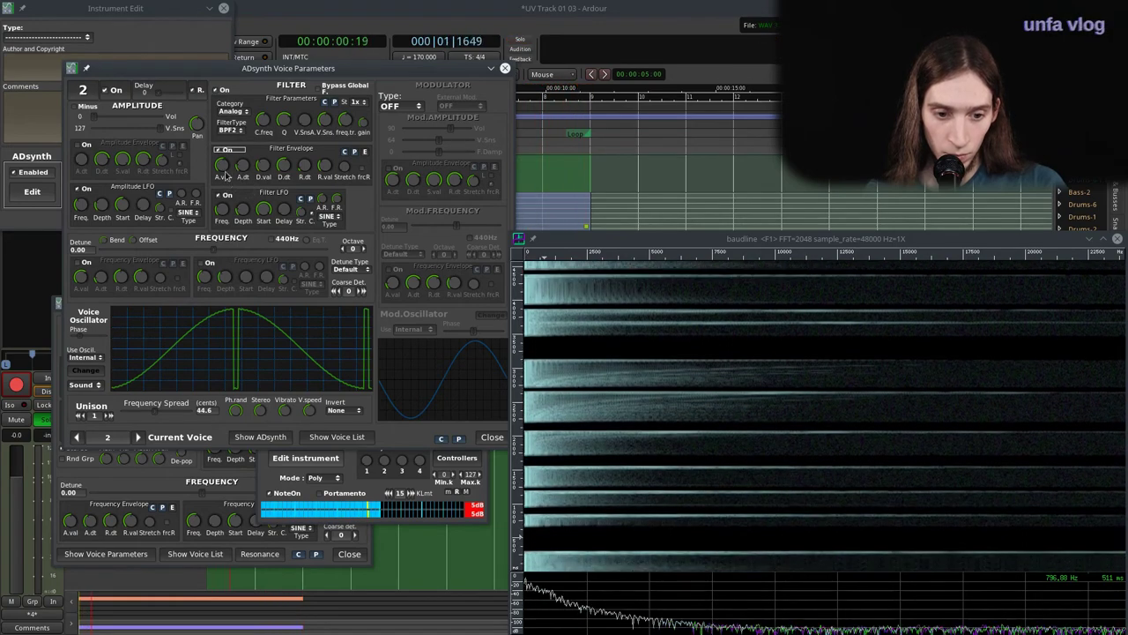
{"action": "left_click", "coordinate": [222, 151]}
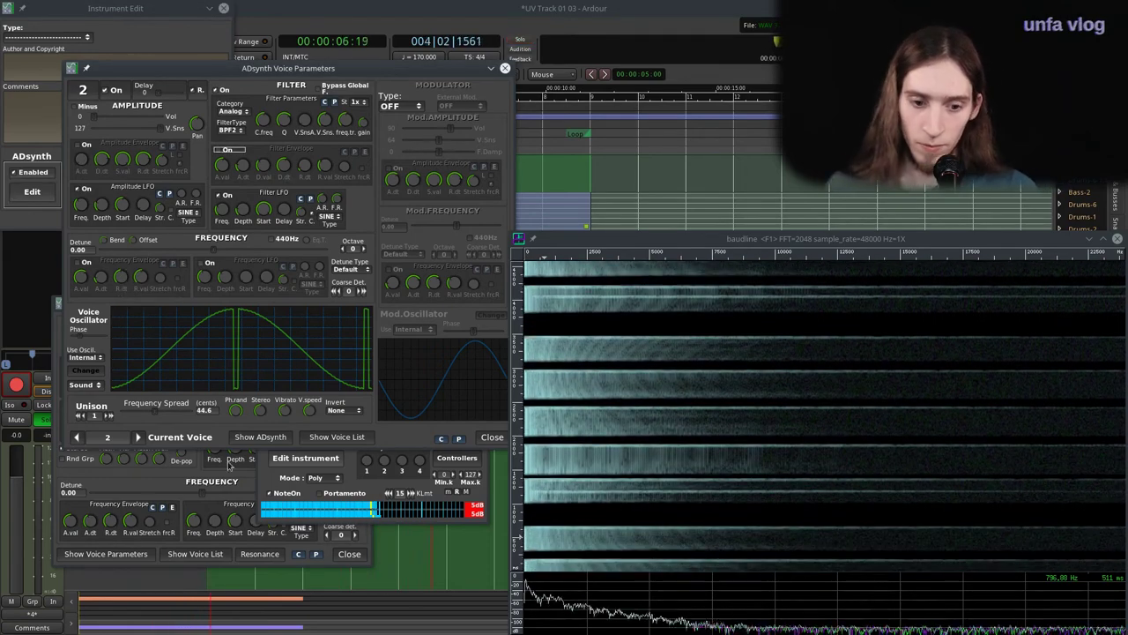
Enable voice 3's modulator amplitude envelope without converting it to free mode, and compare the sound with the envelope off and on.
{"action": "left_click", "coordinate": [137, 438]}
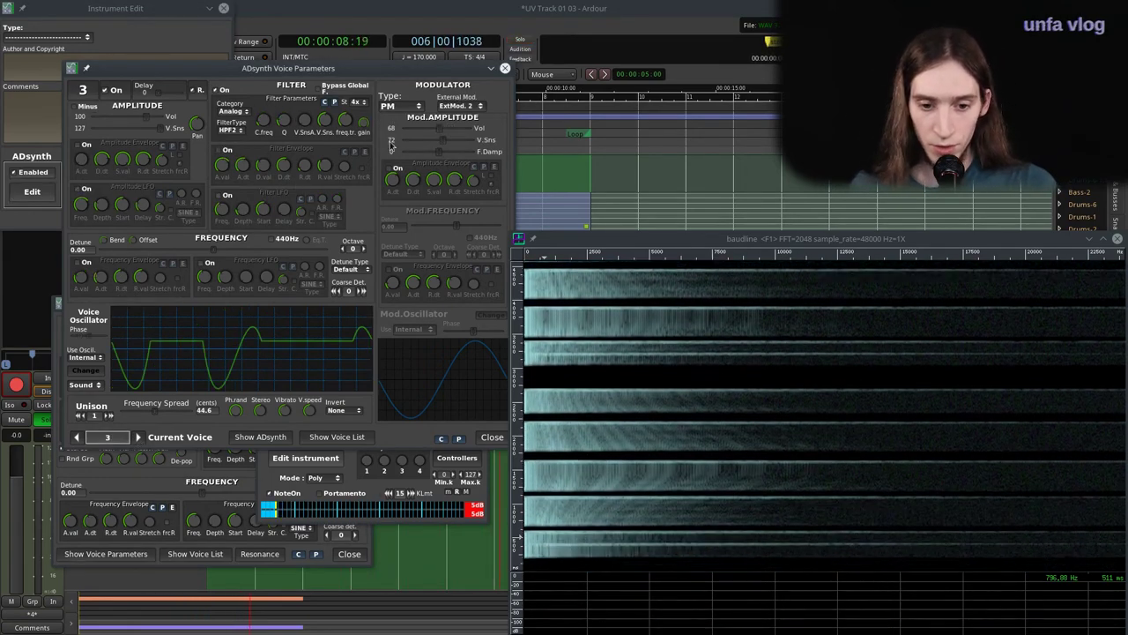
{"action": "left_click", "coordinate": [390, 170]}
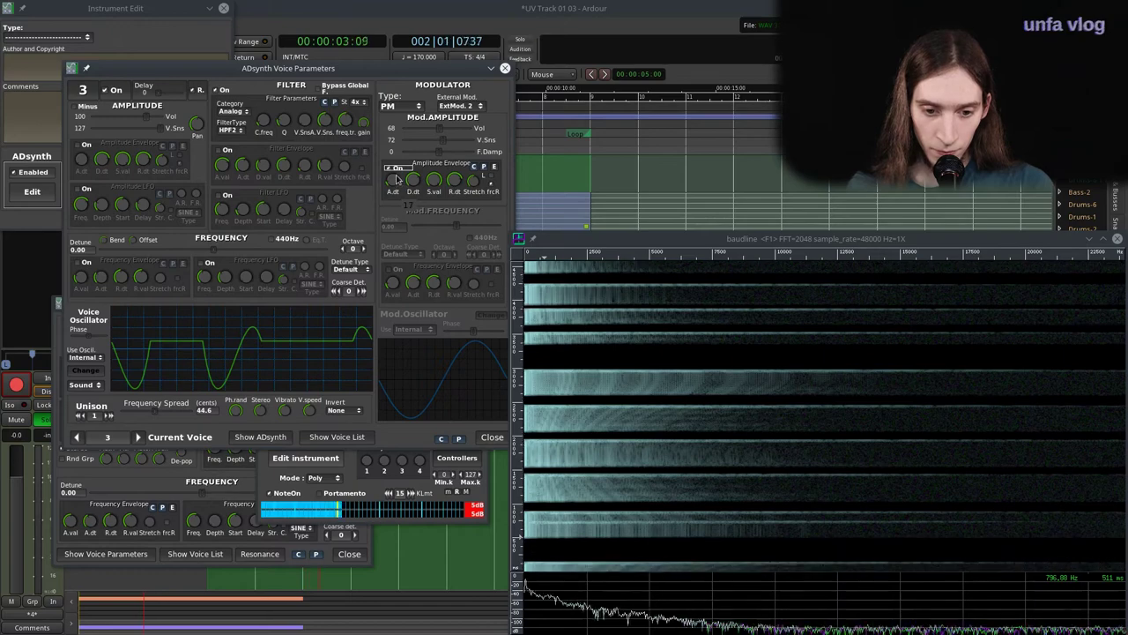
{"action": "left_click", "coordinate": [494, 168]}
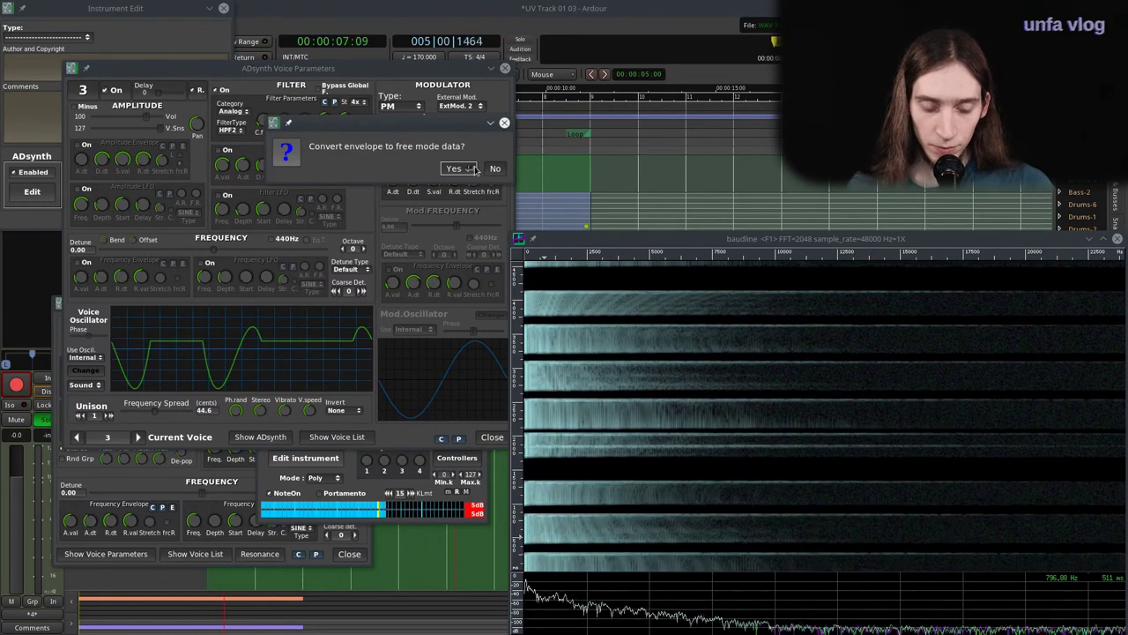
{"action": "left_click", "coordinate": [490, 169]}
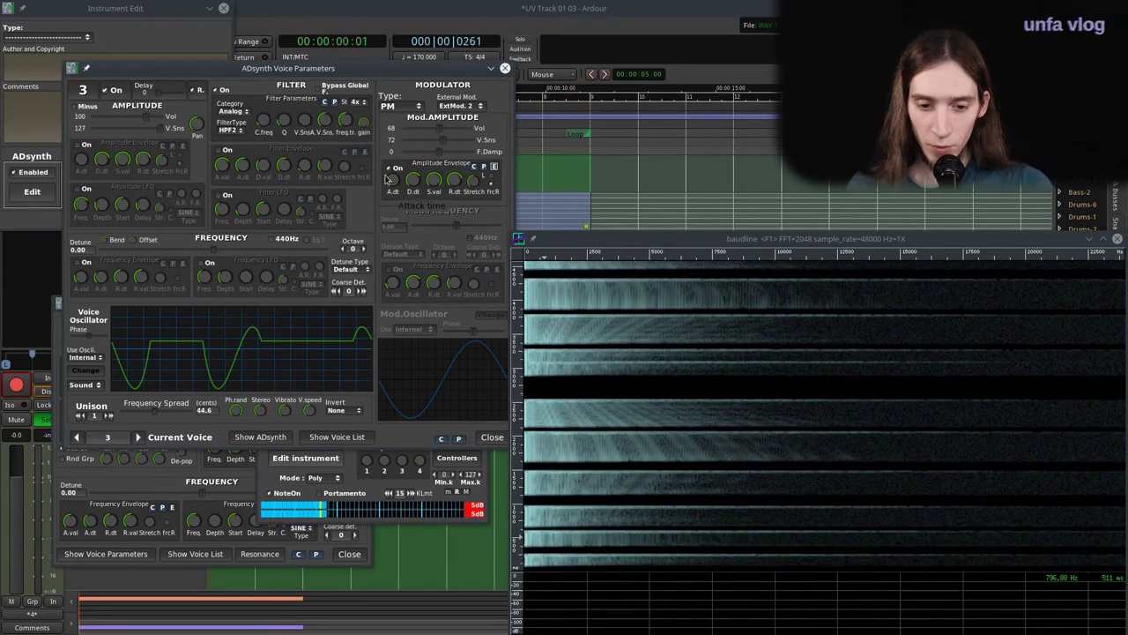
{"action": "left_click", "coordinate": [390, 170]}
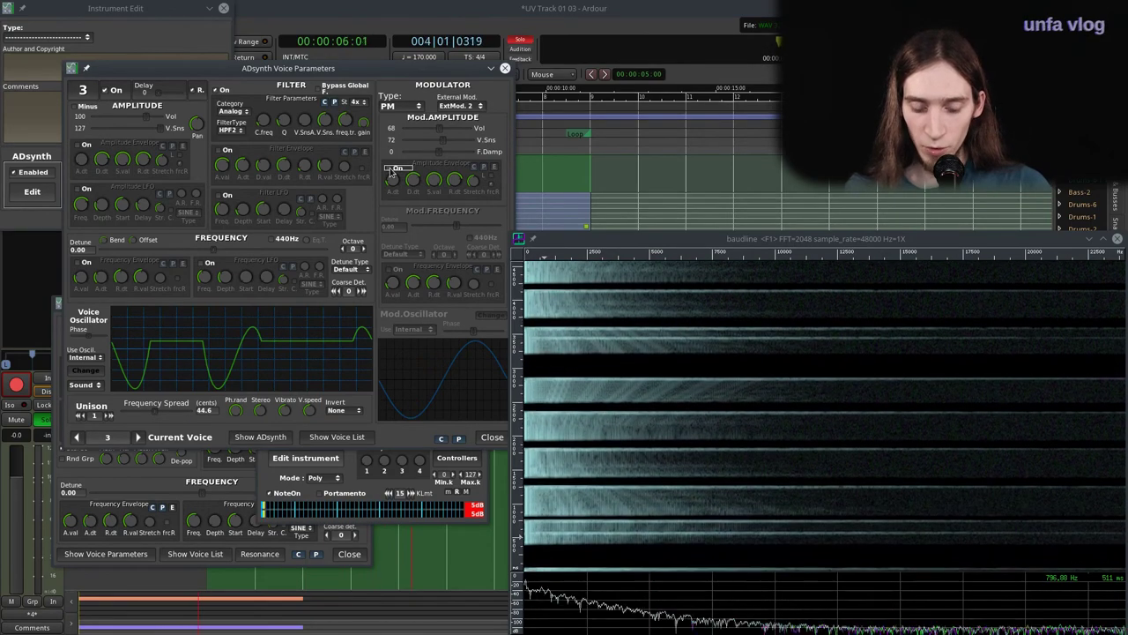
{"action": "left_click", "coordinate": [390, 169]}
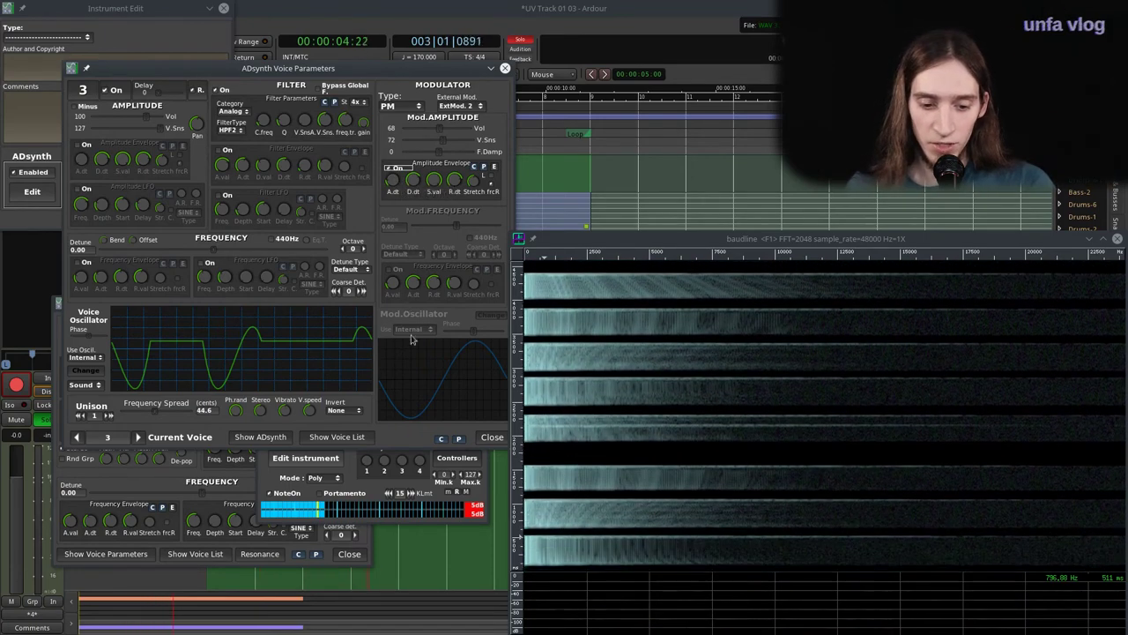
Close the voice parameters, switch to Ardour and turn off solo on the Bass track.
{"action": "left_click", "coordinate": [487, 438]}
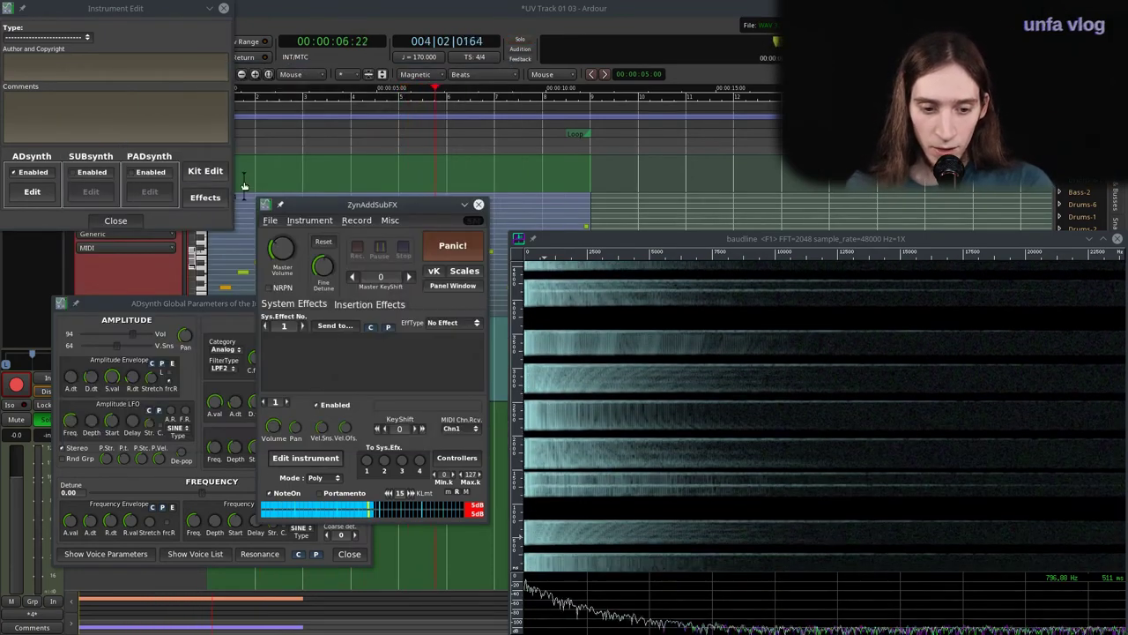
{"action": "left_click", "coordinate": [147, 202]}
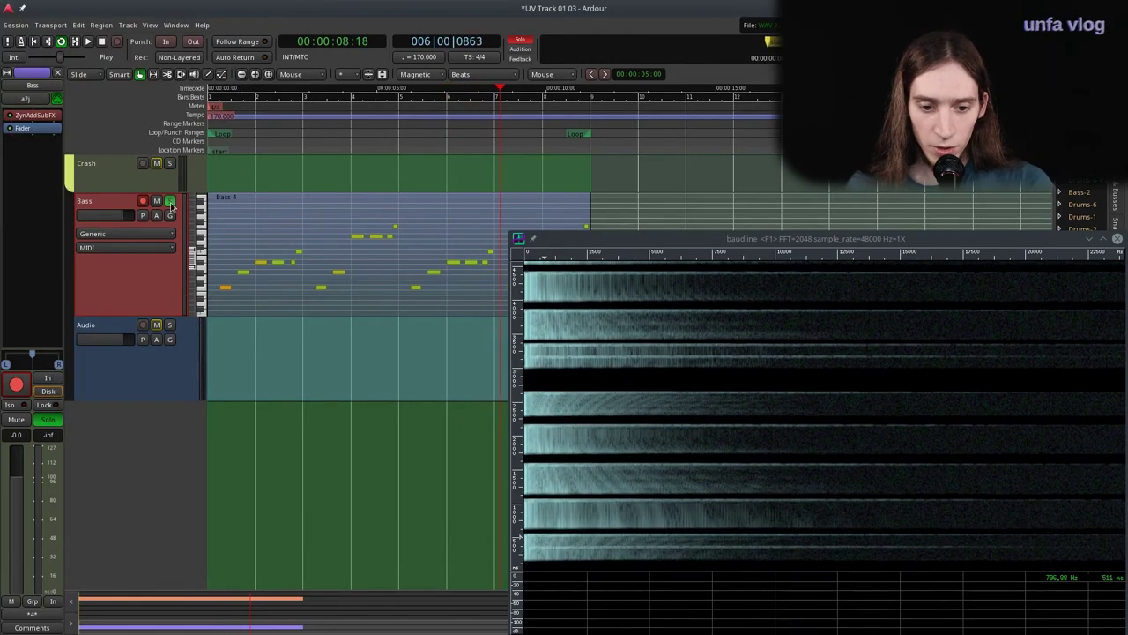
{"action": "left_click", "coordinate": [170, 201]}
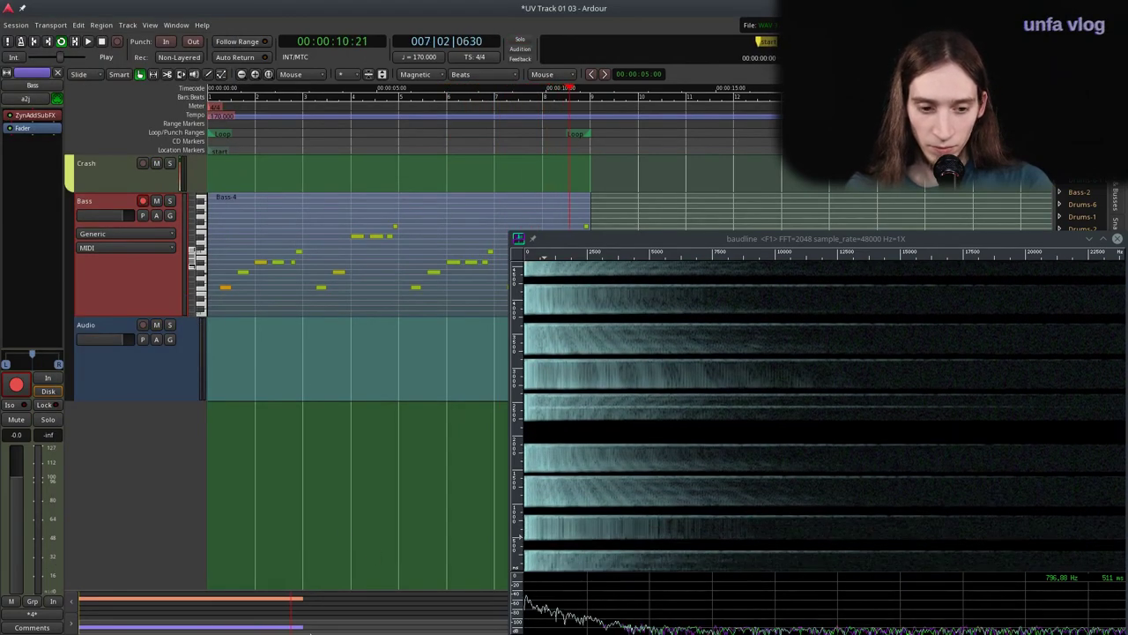
Return to ZynAddSubFX, lower the master volume, and assign insertion effect 1 to Part 1 as a Distortion.
{"action": "key", "text": "alt+Tab"}
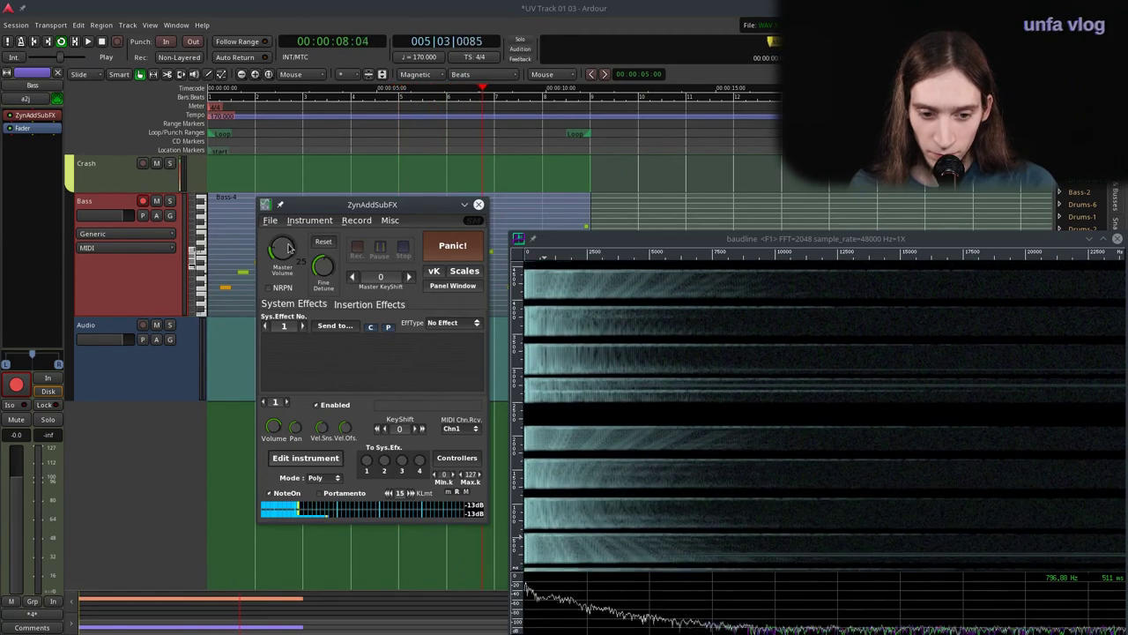
{"action": "mouse_move", "coordinate": [284, 240]}
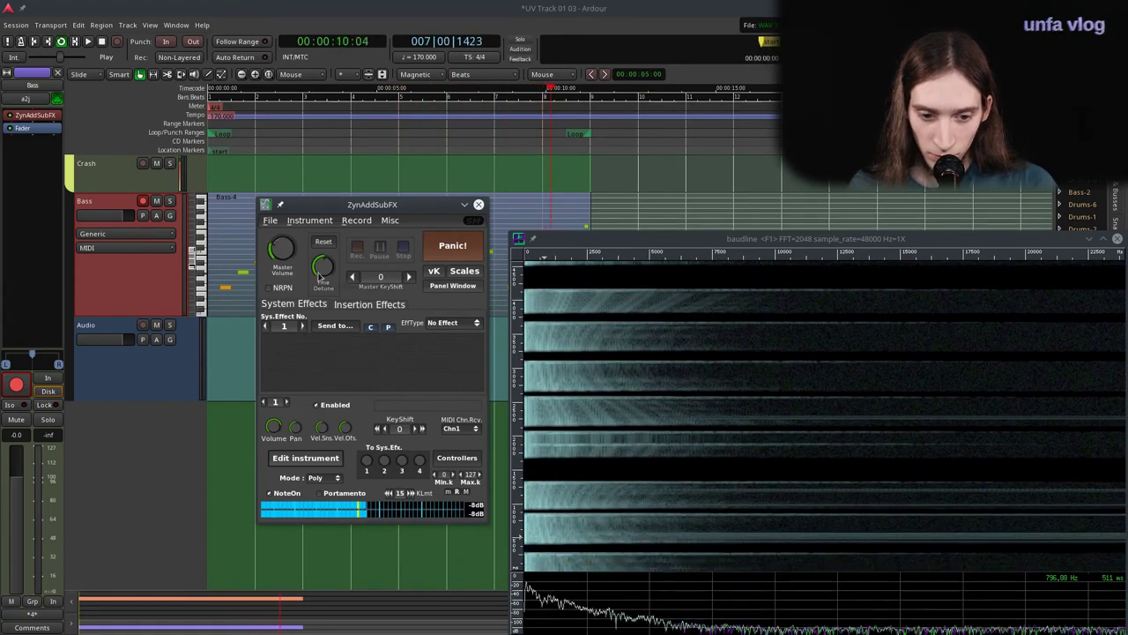
{"action": "left_click", "coordinate": [348, 305]}
{"action": "left_click", "coordinate": [335, 326]}
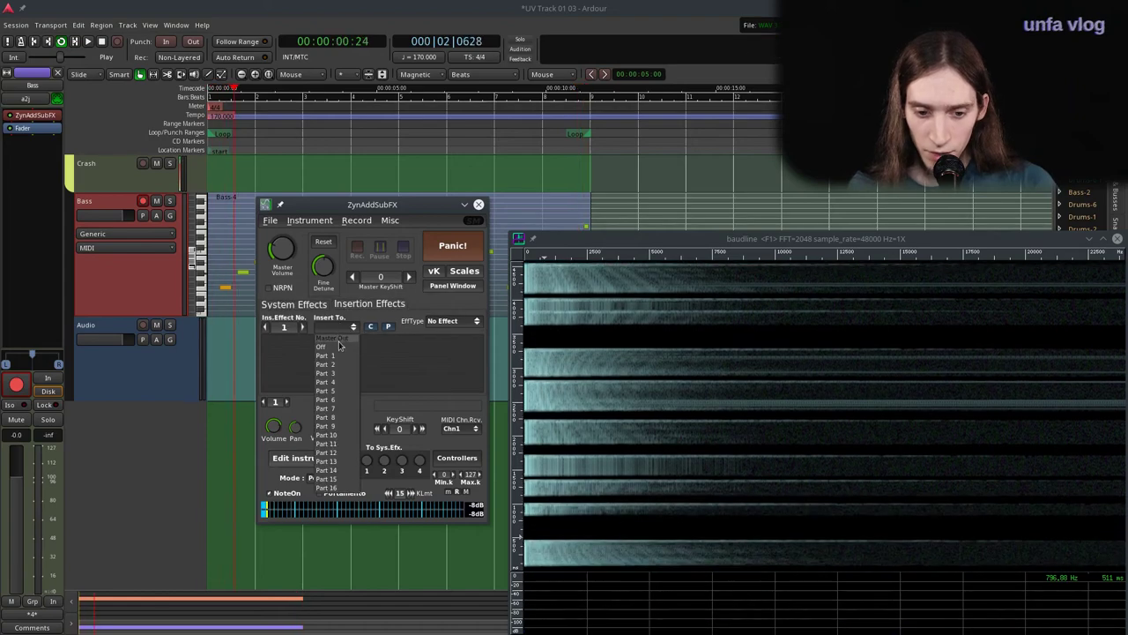
{"action": "left_click", "coordinate": [335, 342]}
{"action": "left_click", "coordinate": [434, 322]}
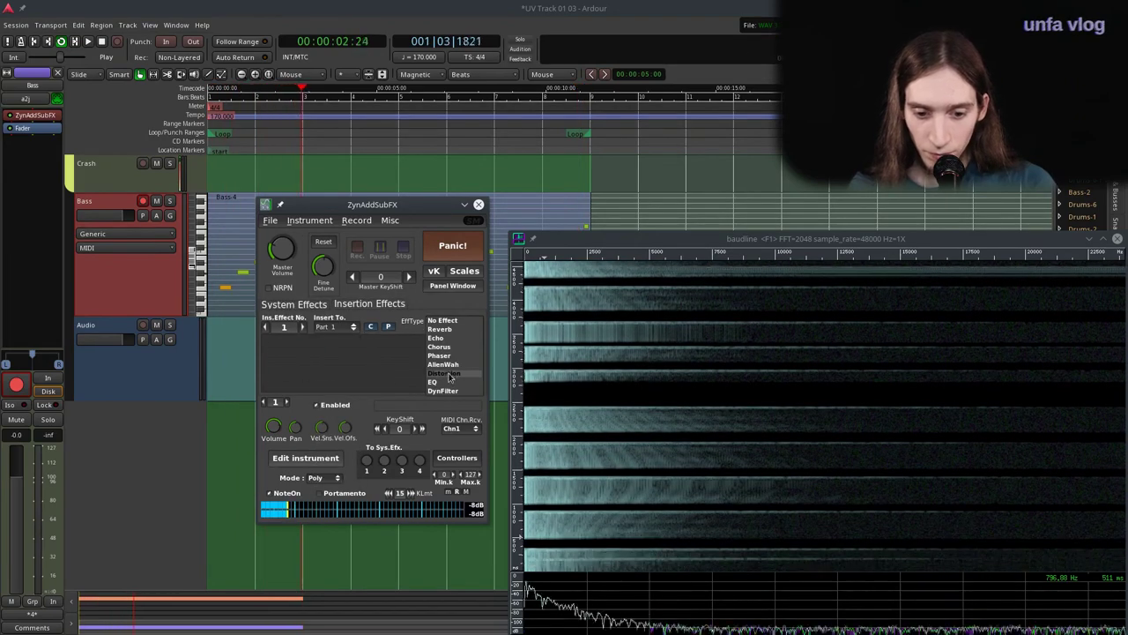
{"action": "left_click", "coordinate": [449, 375]}
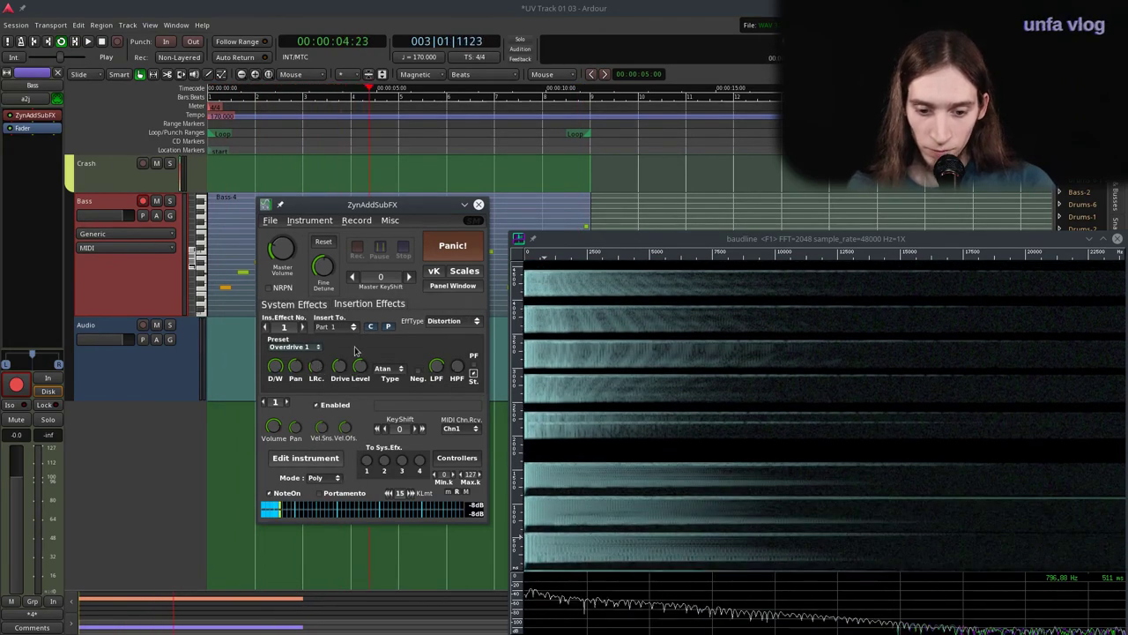
Reposition the synth window and audition the distorted bass by toggling playback.
{"action": "left_click_drag", "start_coordinate": [355, 350], "coordinate": [349, 324]}
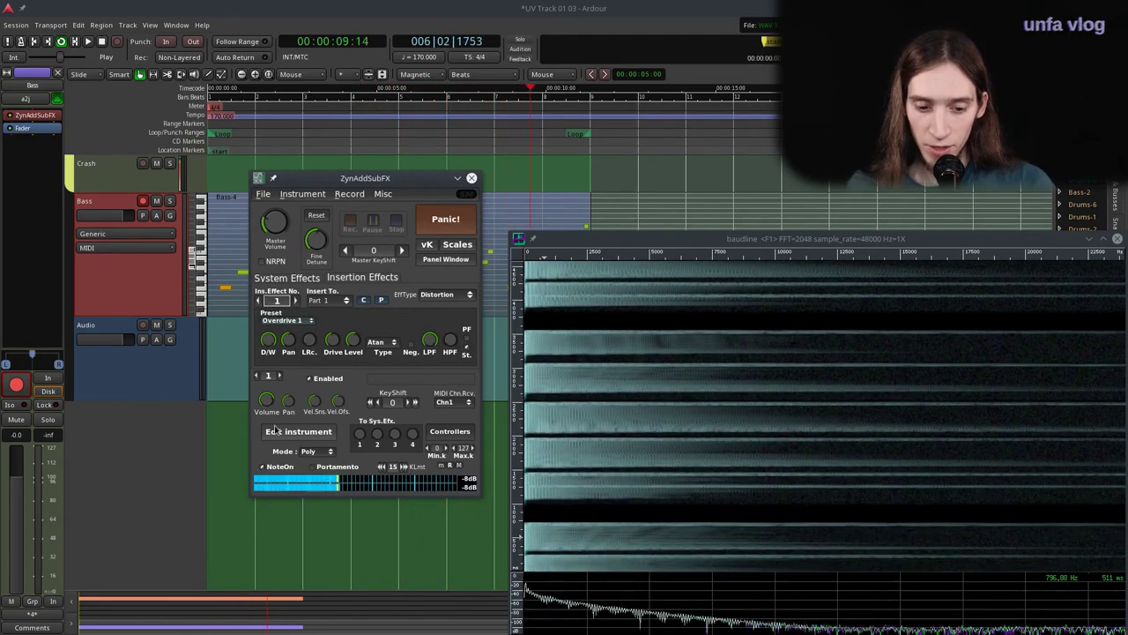
{"action": "key", "text": "space"}
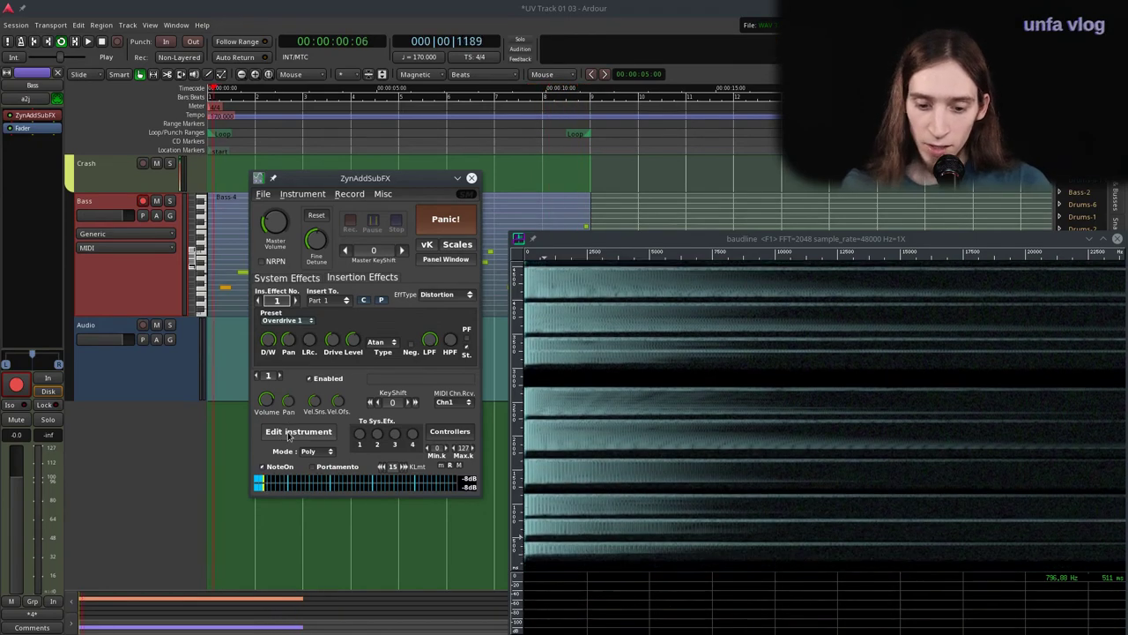
{"action": "key", "text": "space"}
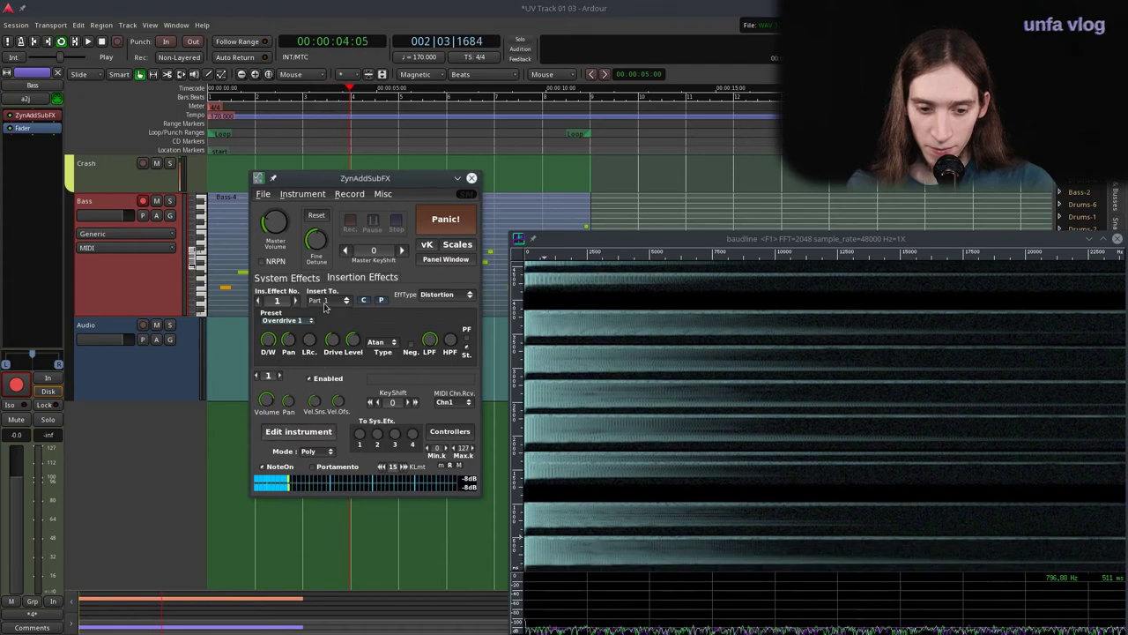
Set aside the ADsynth global parameters, open the instrument editor and show the part's insert effects.
{"action": "key", "text": "alt+Tab"}
{"action": "key", "text": "alt+Tab"}
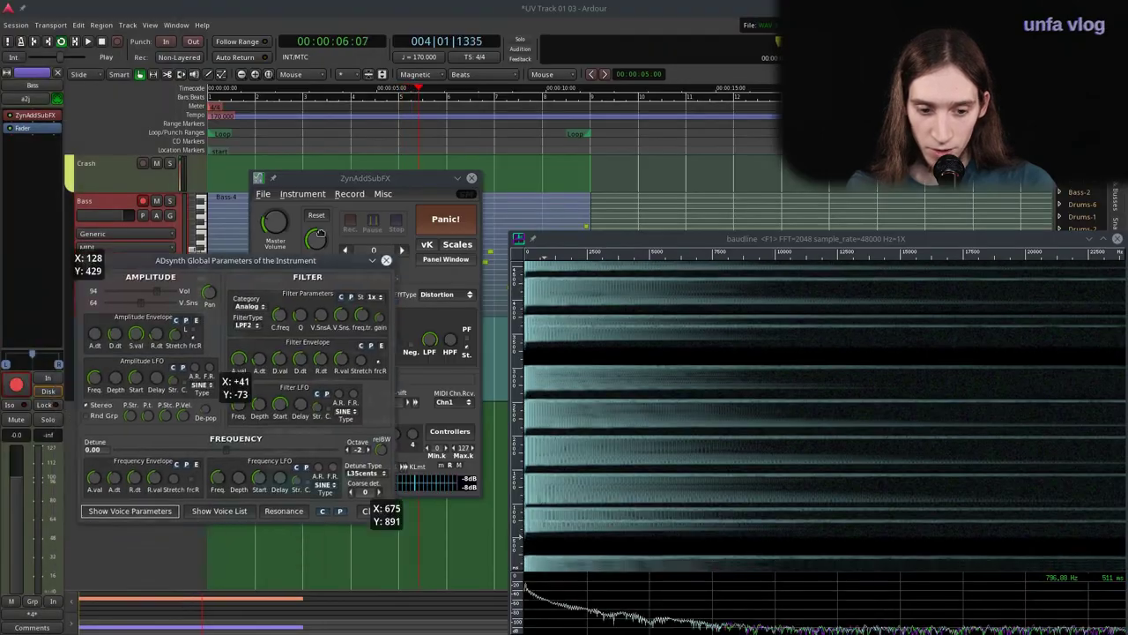
{"action": "left_click_drag", "start_coordinate": [397, 523], "coordinate": [400, 452]}
{"action": "left_click", "coordinate": [402, 446]}
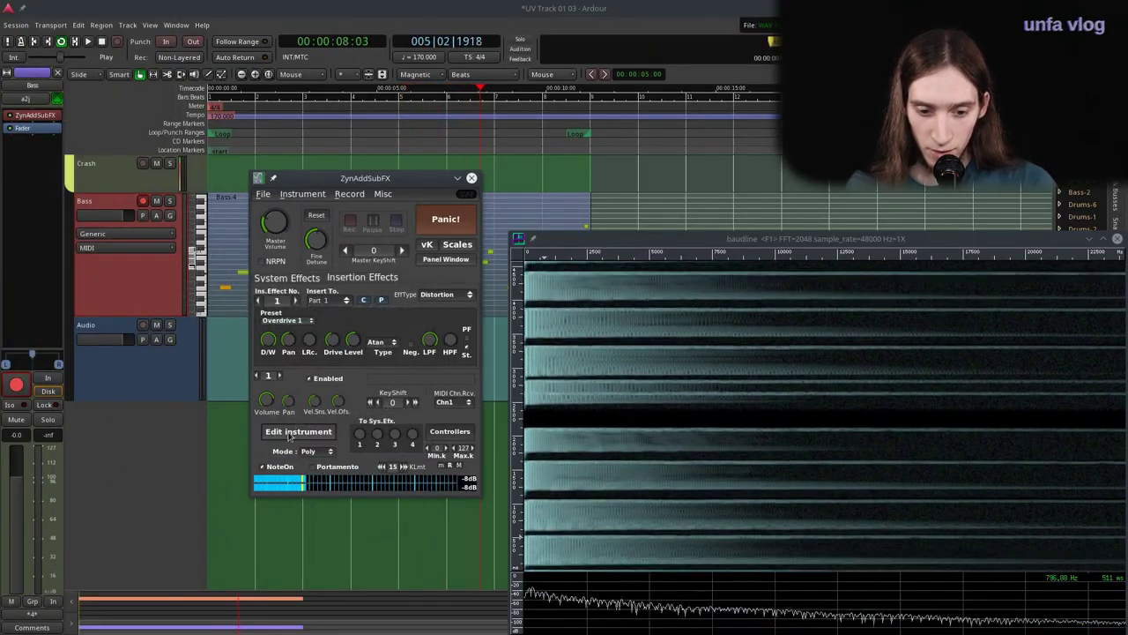
{"action": "left_click", "coordinate": [290, 431]}
{"action": "key", "text": "alt+Tab"}
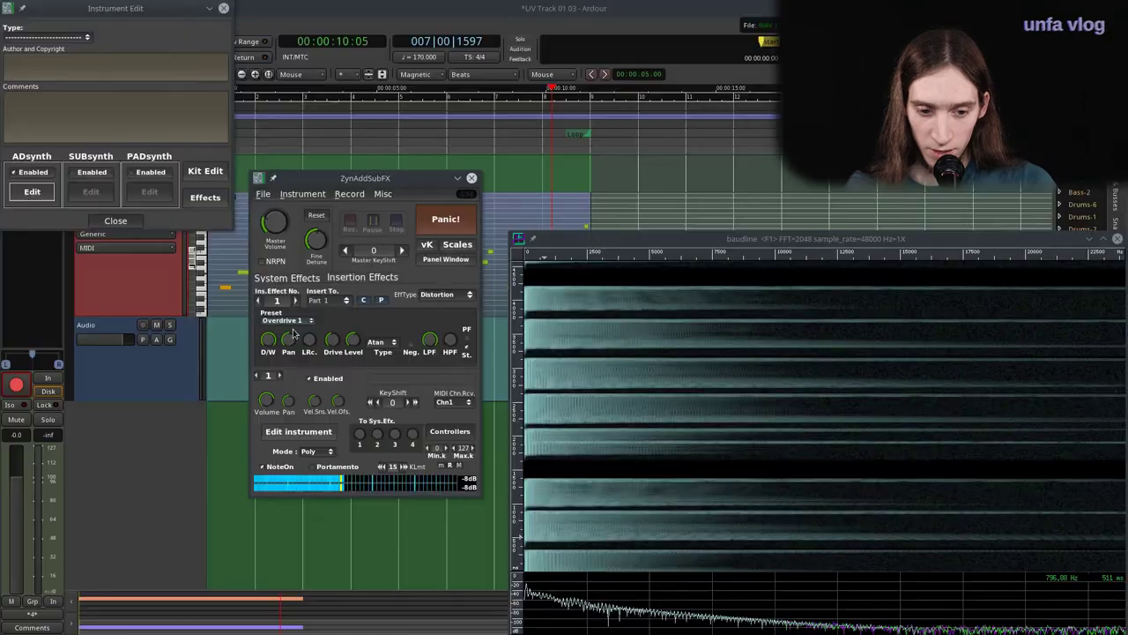
{"action": "left_click", "coordinate": [204, 198]}
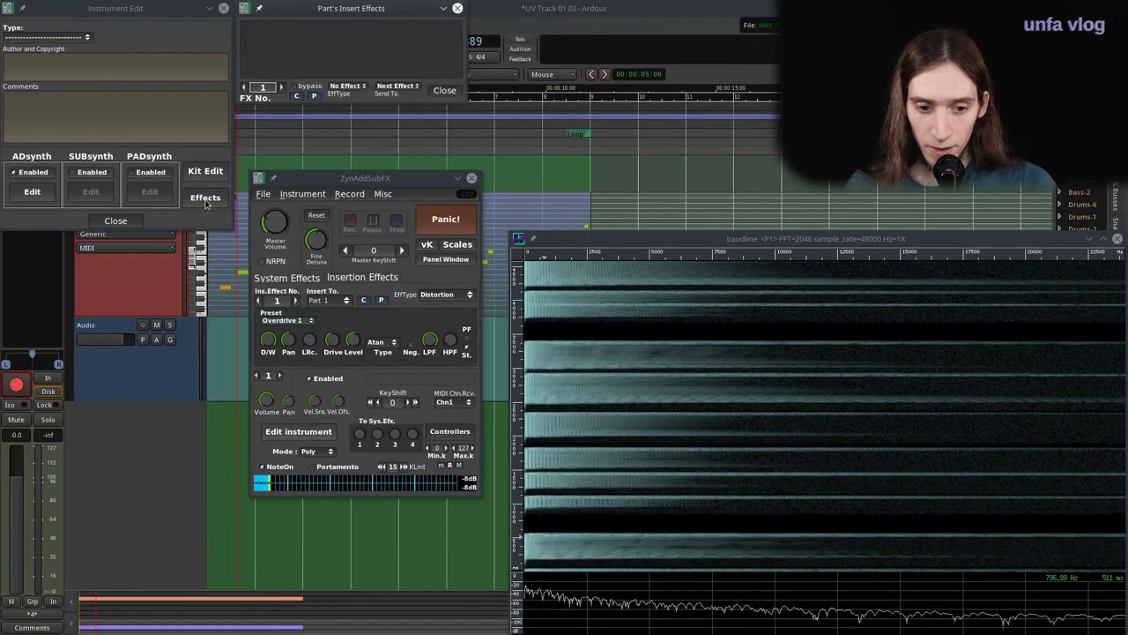
Add a Reverb as the part's first insert effect, adjust its high-pass filter and dry/wet mix, and compare it with bypass.
{"action": "left_click", "coordinate": [333, 93]}
{"action": "left_click", "coordinate": [349, 94]}
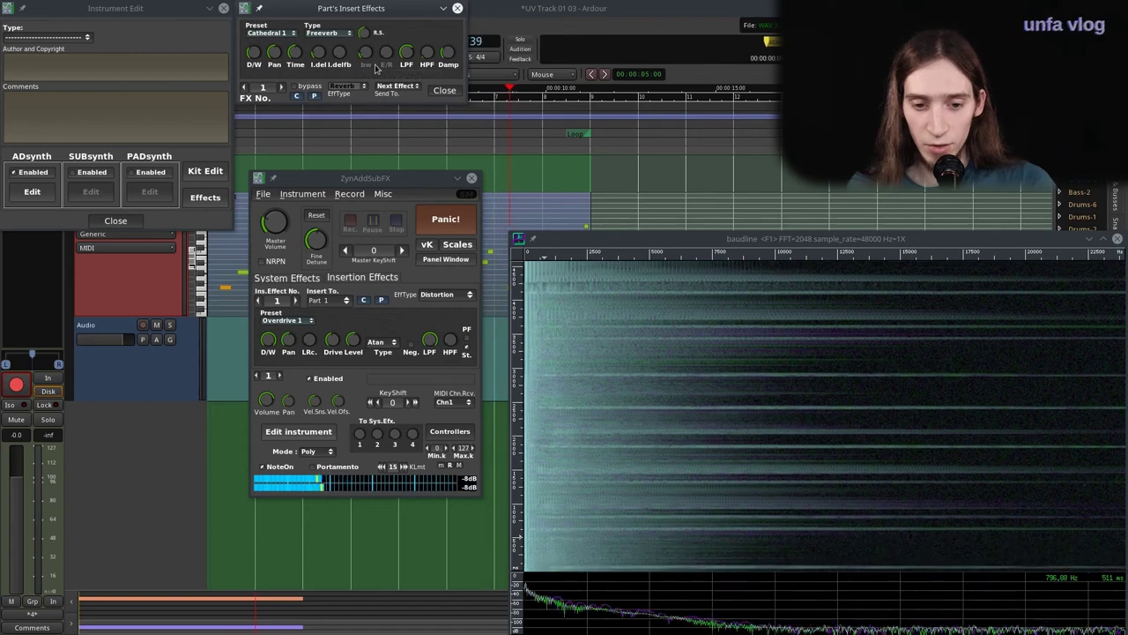
{"action": "left_click_drag", "start_coordinate": [425, 44], "coordinate": [424, 47]}
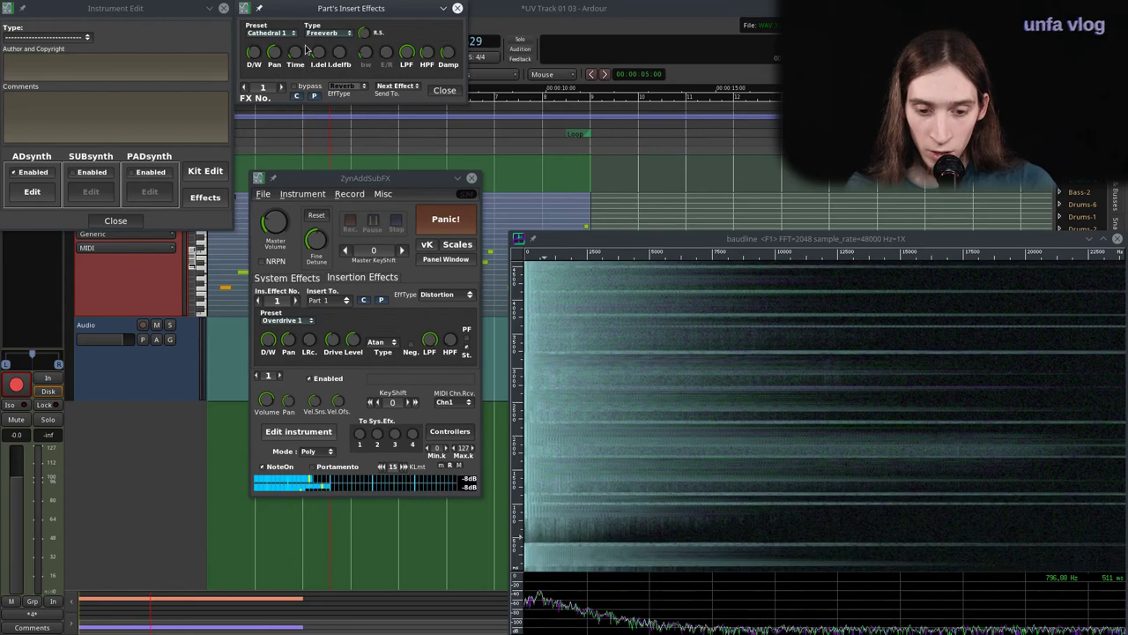
{"action": "left_click_drag", "start_coordinate": [256, 60], "coordinate": [261, 18]}
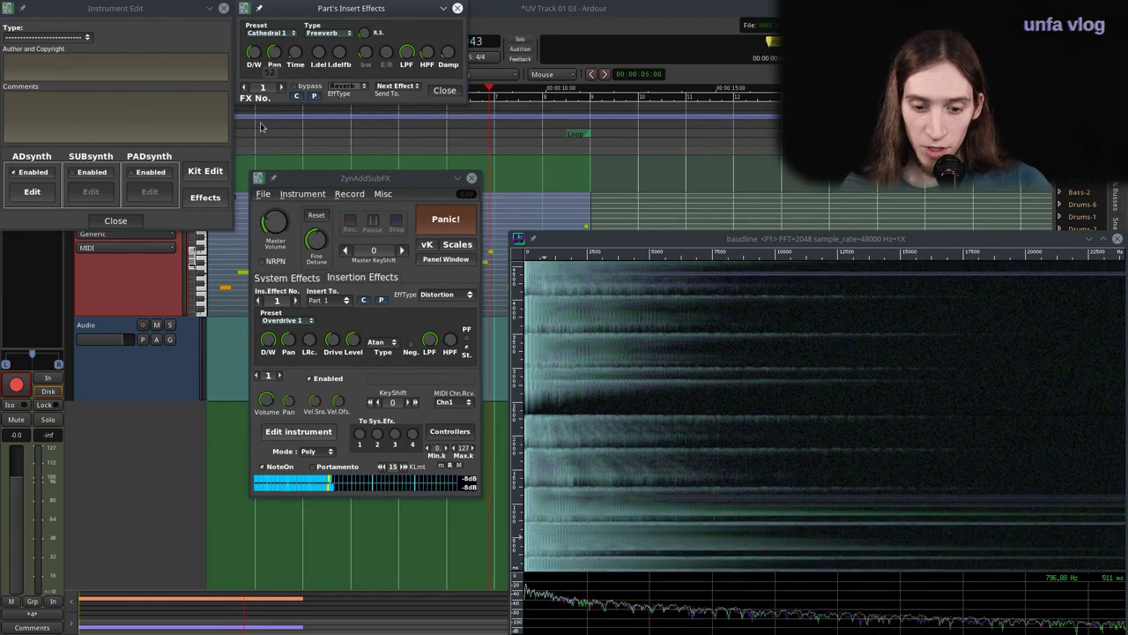
{"action": "left_click", "coordinate": [301, 87]}
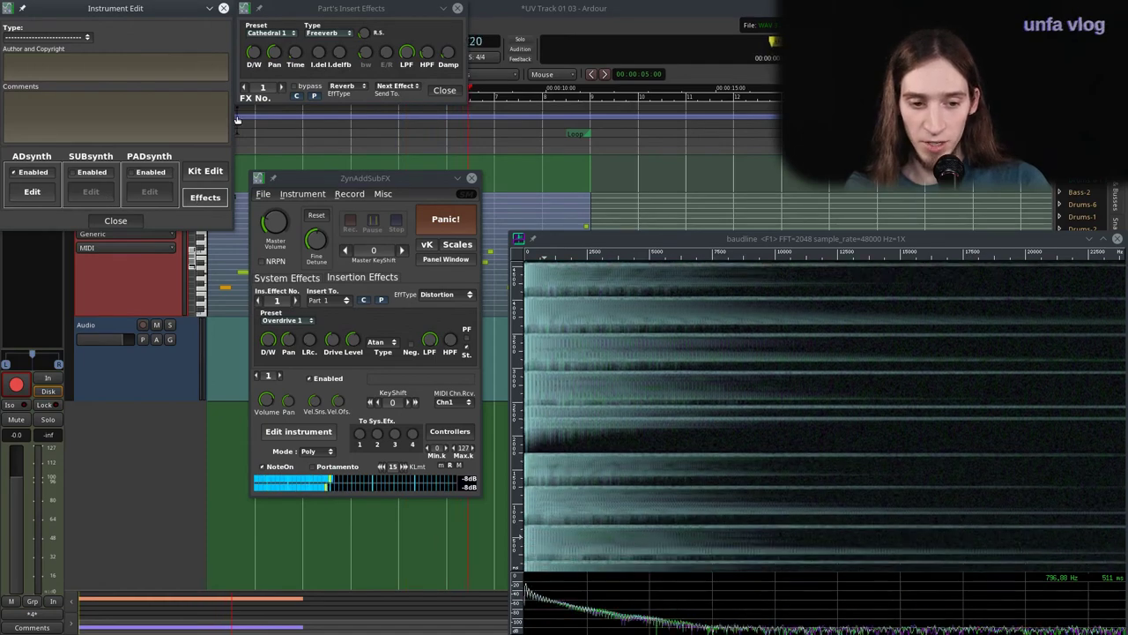
{"action": "left_click", "coordinate": [308, 86]}
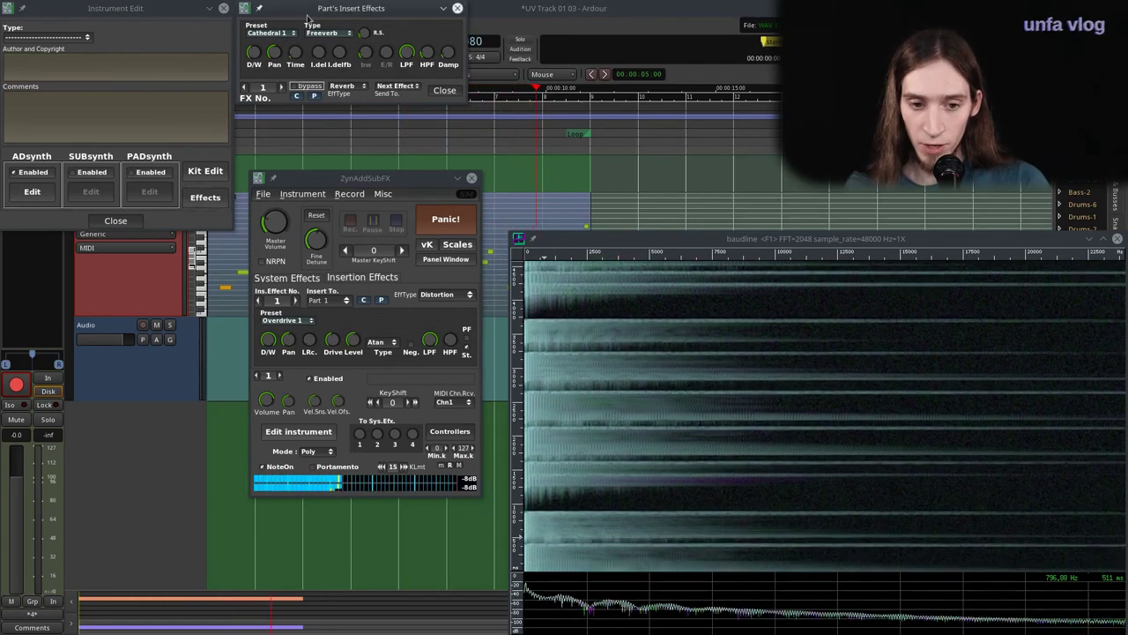
Check the part's insert effect slots up to number 3, return to slot 1, and close the effects and instrument editor windows.
{"action": "left_click", "coordinate": [282, 86]}
{"action": "left_click", "coordinate": [281, 86]}
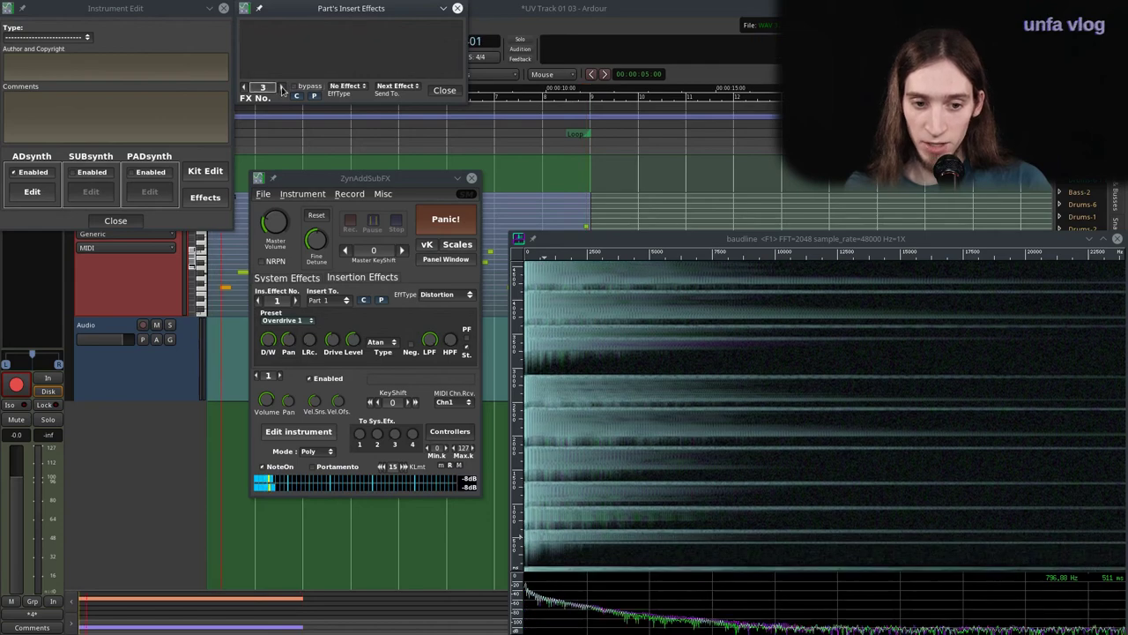
{"action": "left_click", "coordinate": [244, 87]}
{"action": "left_click", "coordinate": [244, 87]}
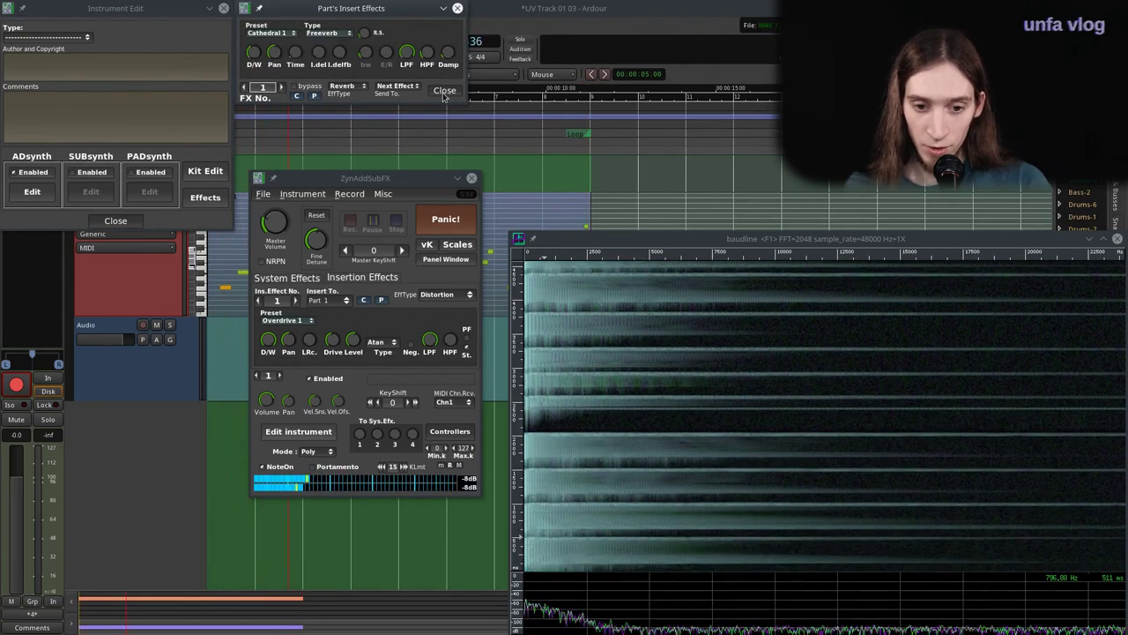
{"action": "left_click", "coordinate": [444, 91]}
{"action": "left_click", "coordinate": [115, 220]}
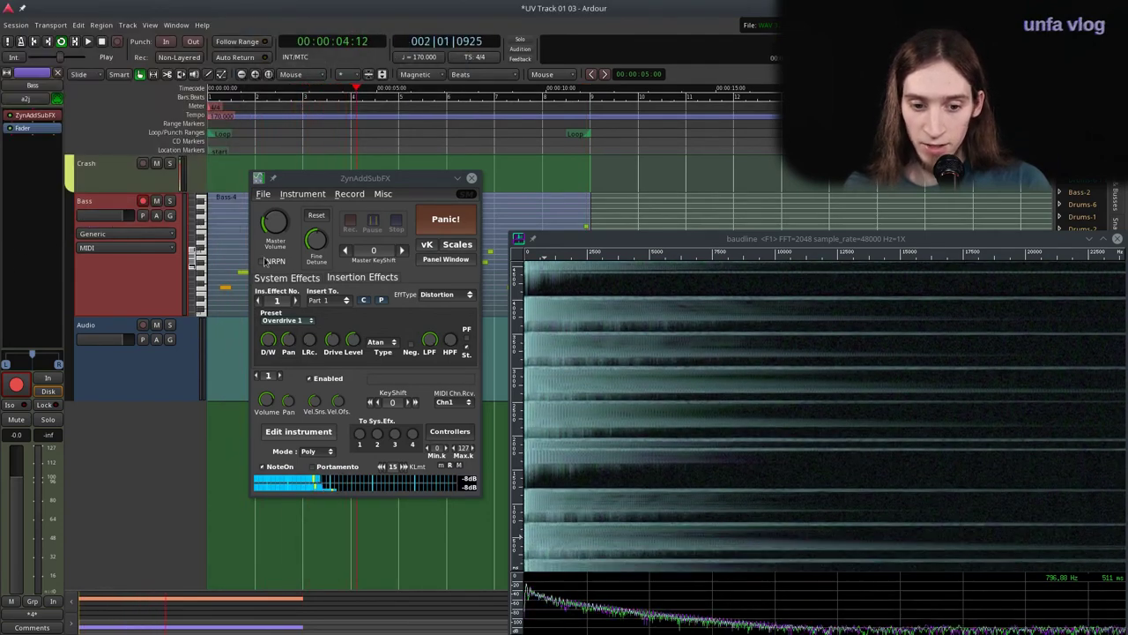
View insertion effect slot 2, restart playback, and check the pitch wheel bend range in the part's controllers.
{"action": "left_click", "coordinate": [295, 300]}
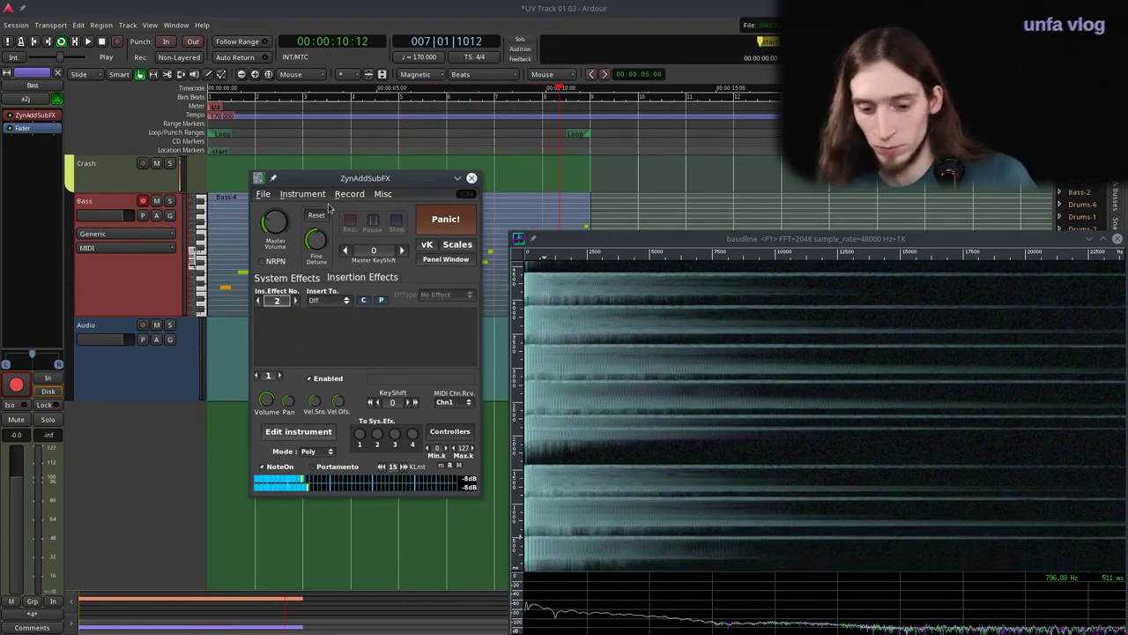
{"action": "left_click", "coordinate": [494, 523]}
{"action": "key", "text": "space"}
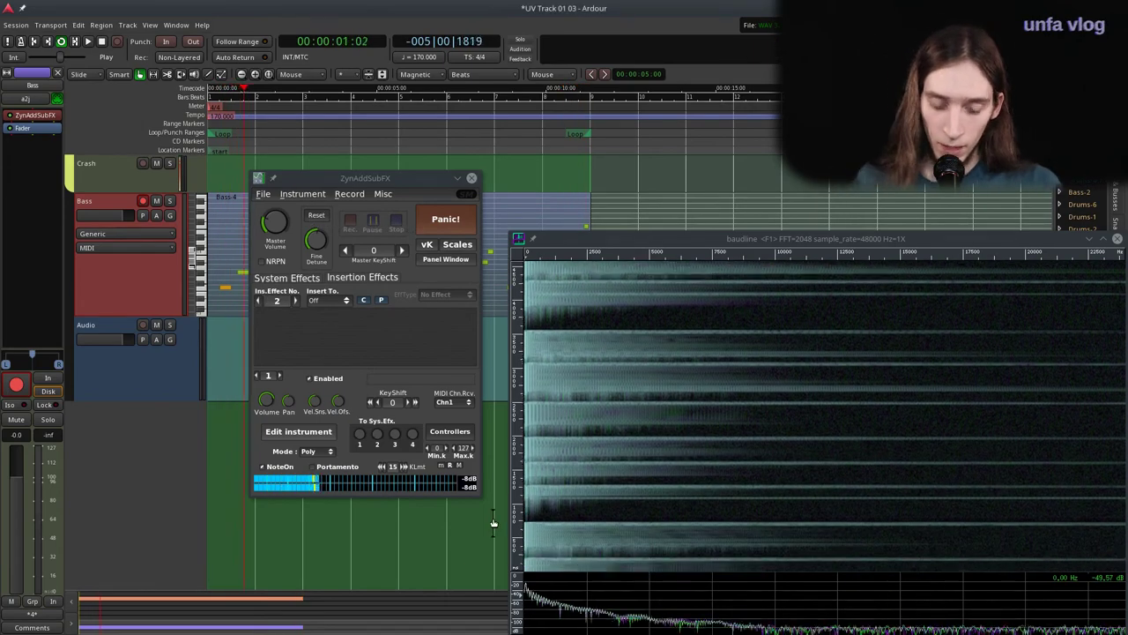
{"action": "key", "text": "space"}
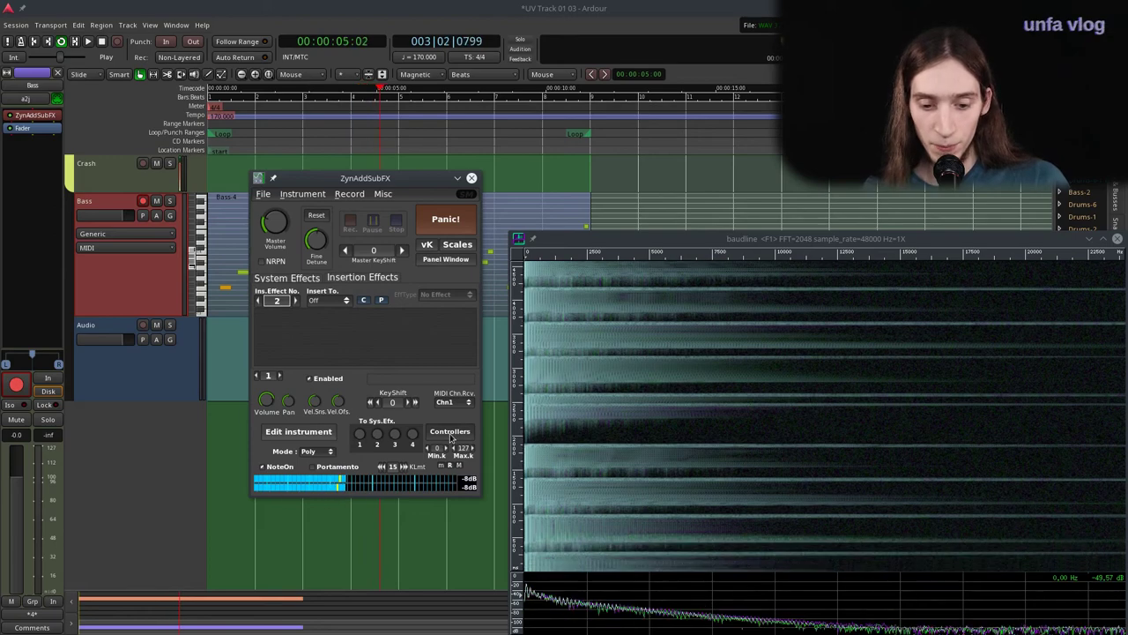
{"action": "left_click", "coordinate": [445, 433]}
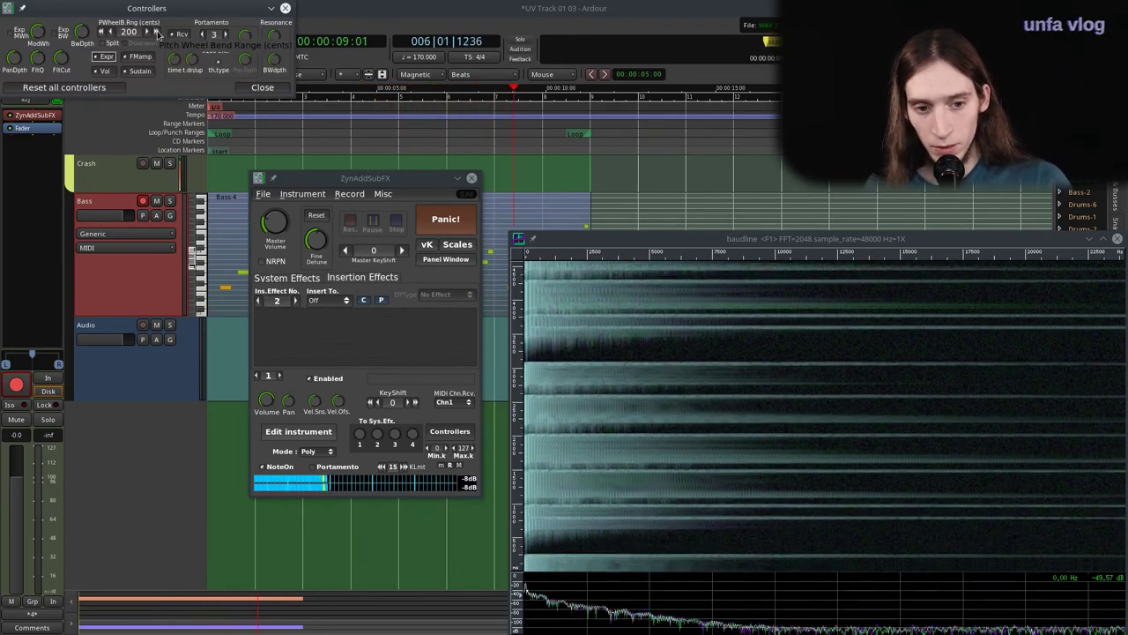
{"action": "left_click", "coordinate": [262, 86]}
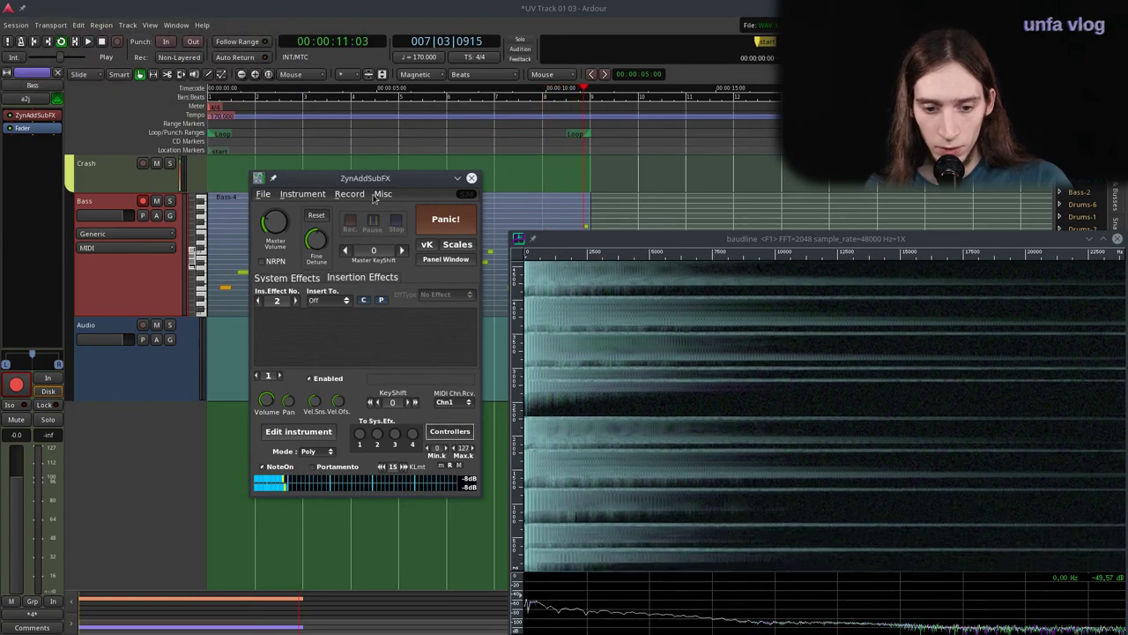
Close the ZynAddSubFX window, stop playback in Ardour and put away the baudline window.
{"action": "left_click", "coordinate": [473, 179]}
{"action": "key", "text": "space"}
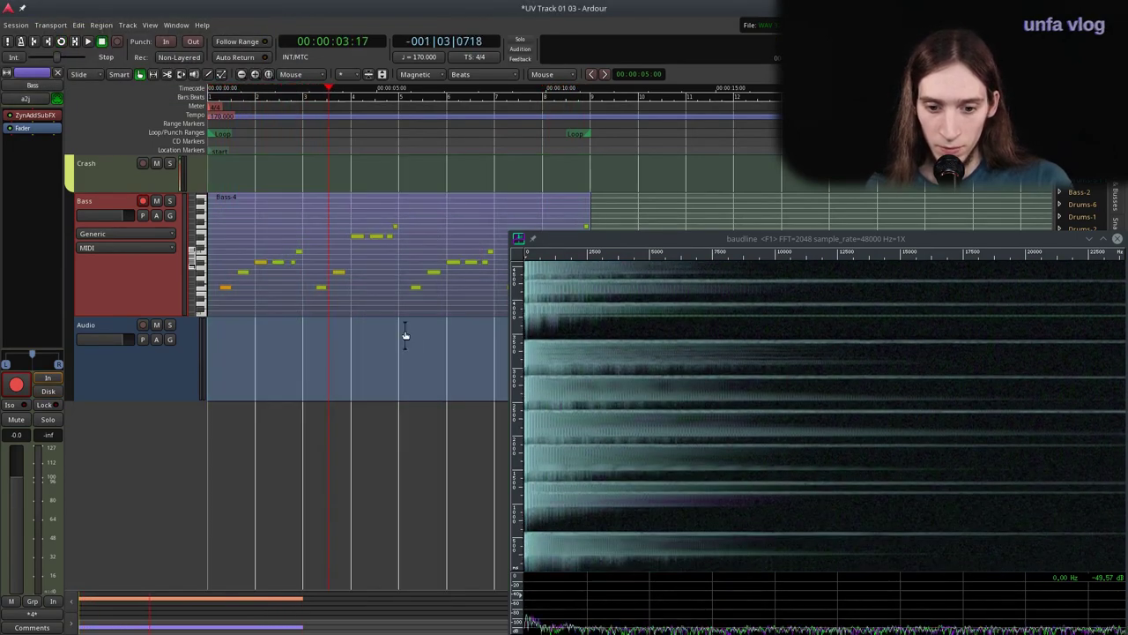
{"action": "left_click", "coordinate": [1089, 240]}
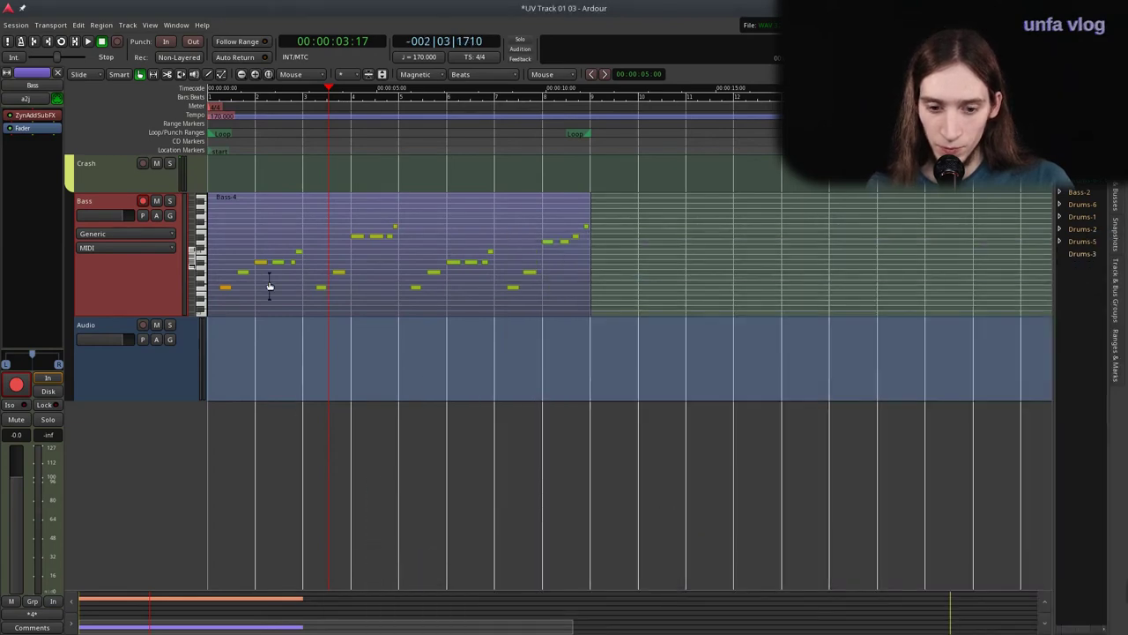
Select the Audio track, save the session and delete that track.
{"action": "left_click", "coordinate": [115, 332]}
{"action": "right_click", "coordinate": [115, 326]}
{"action": "key", "text": "Escape"}
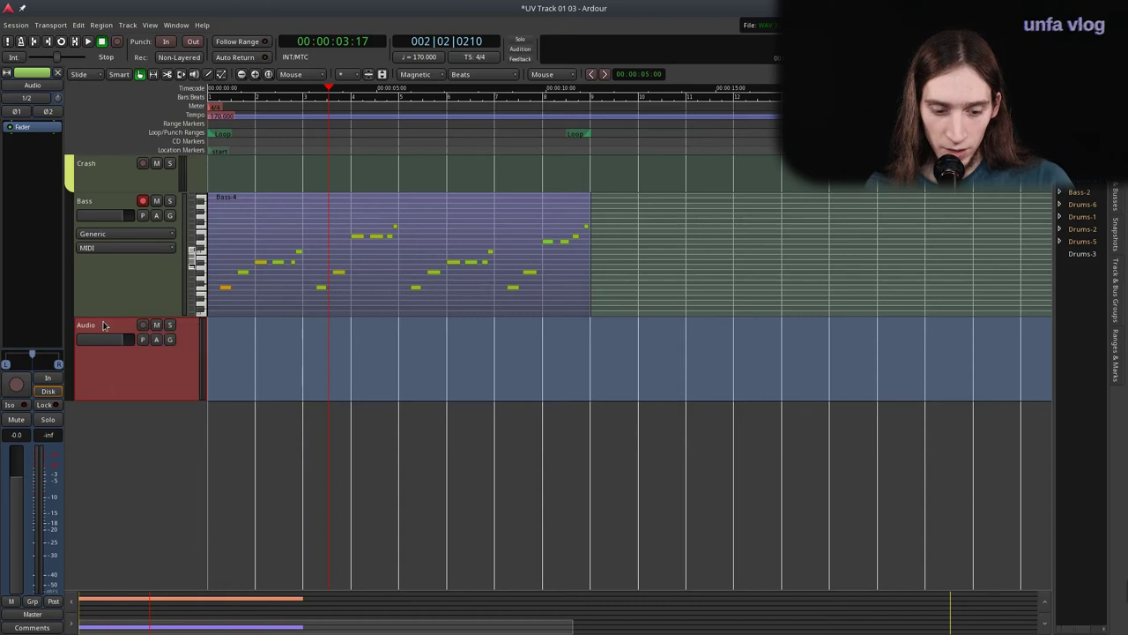
{"action": "key", "text": "ctrl+s"}
{"action": "key", "text": "Delete"}
Show the Bender automation lane for Channel 1 on the Bass track and make the lane taller.
{"action": "left_click", "coordinate": [156, 216]}
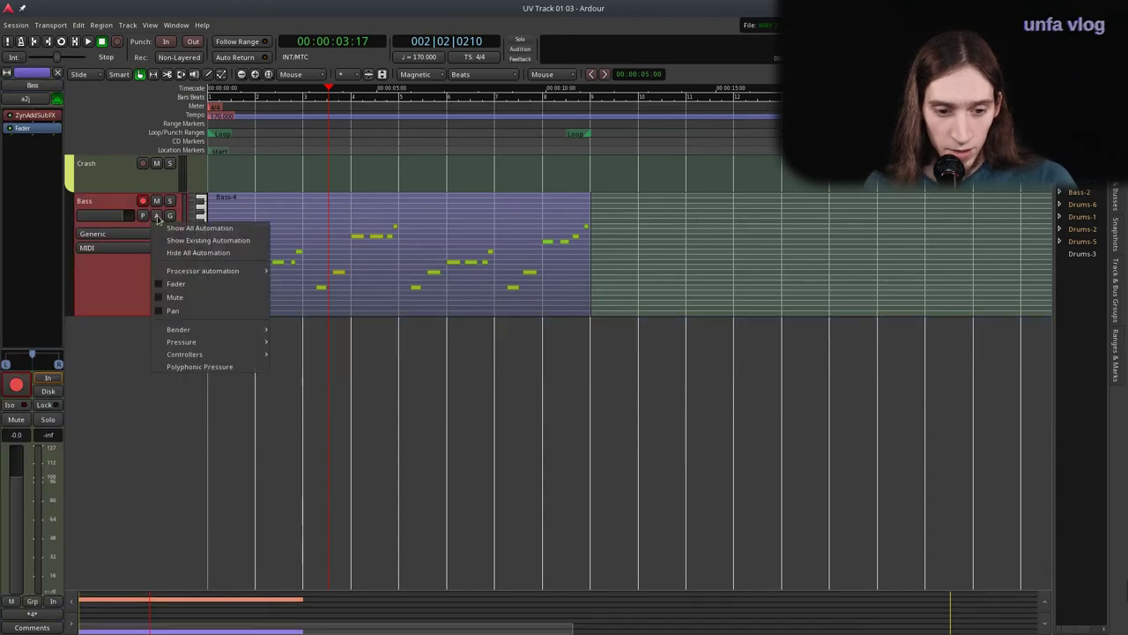
{"action": "mouse_move", "coordinate": [221, 329]}
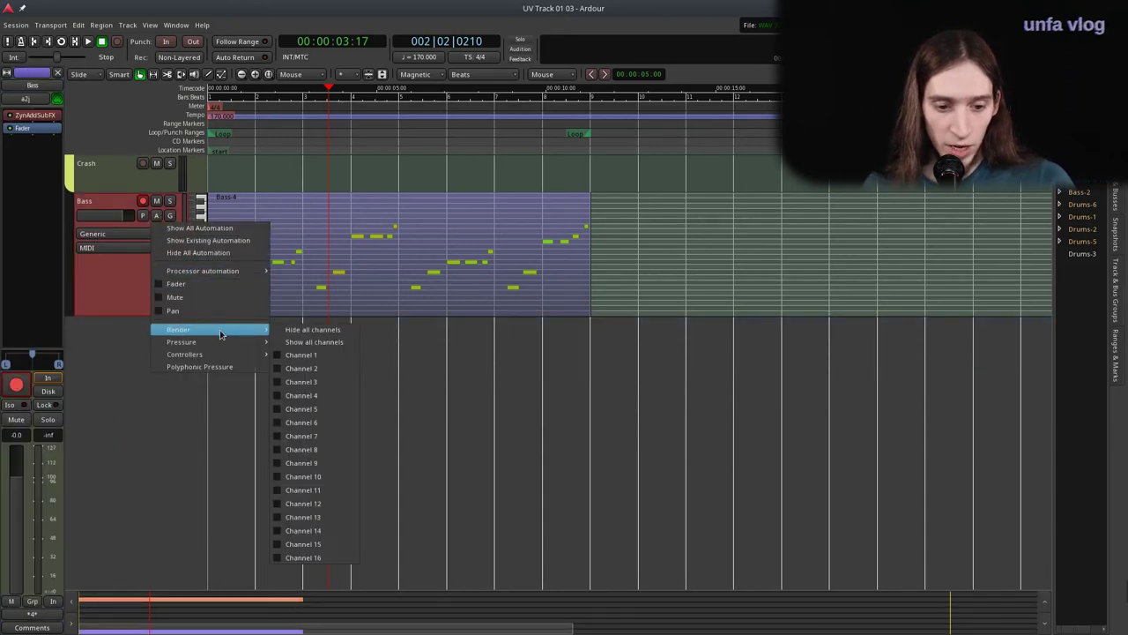
{"action": "left_click", "coordinate": [304, 355]}
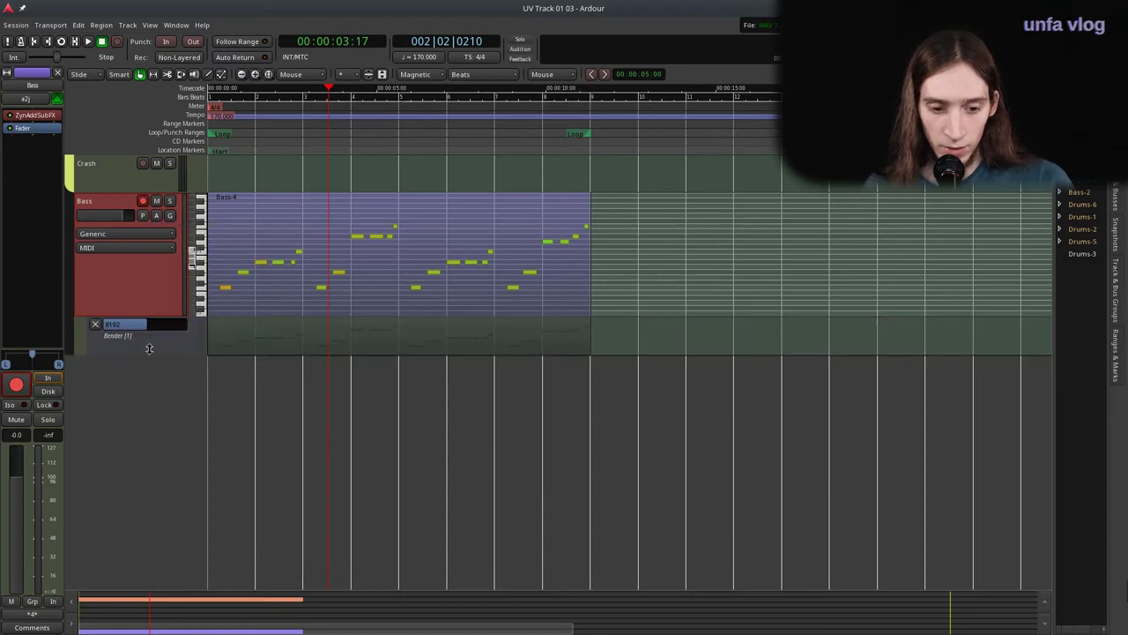
{"action": "left_click_drag", "start_coordinate": [144, 369], "coordinate": [134, 458]}
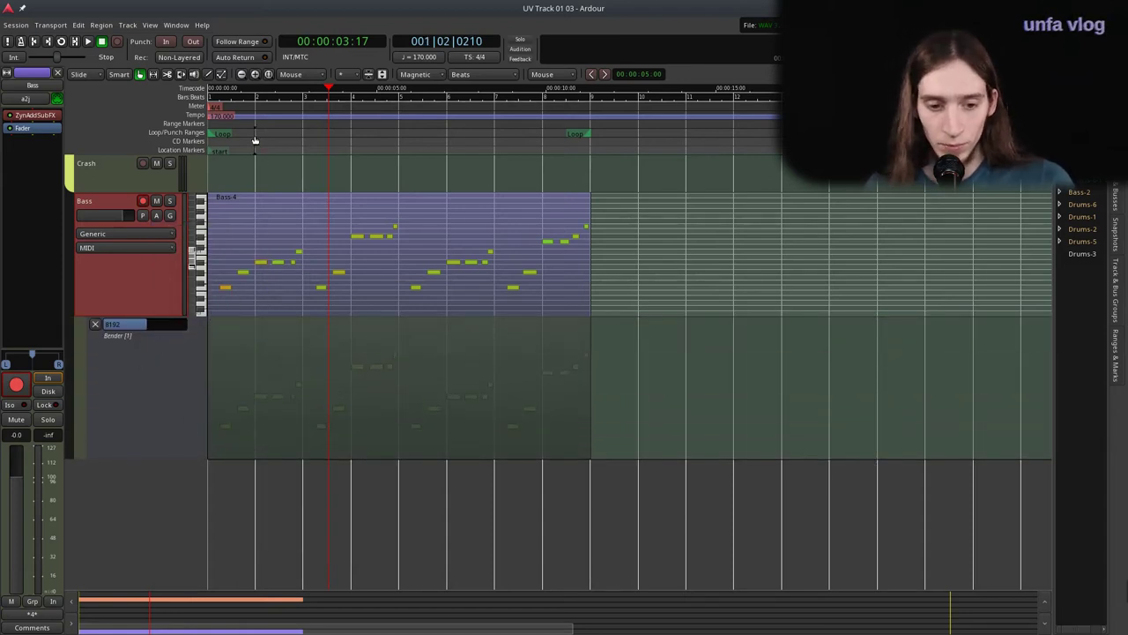
Play the bass pattern from the session start and stop playback shortly after bar 2.
{"action": "key", "text": "Home"}
{"action": "key", "text": "space"}
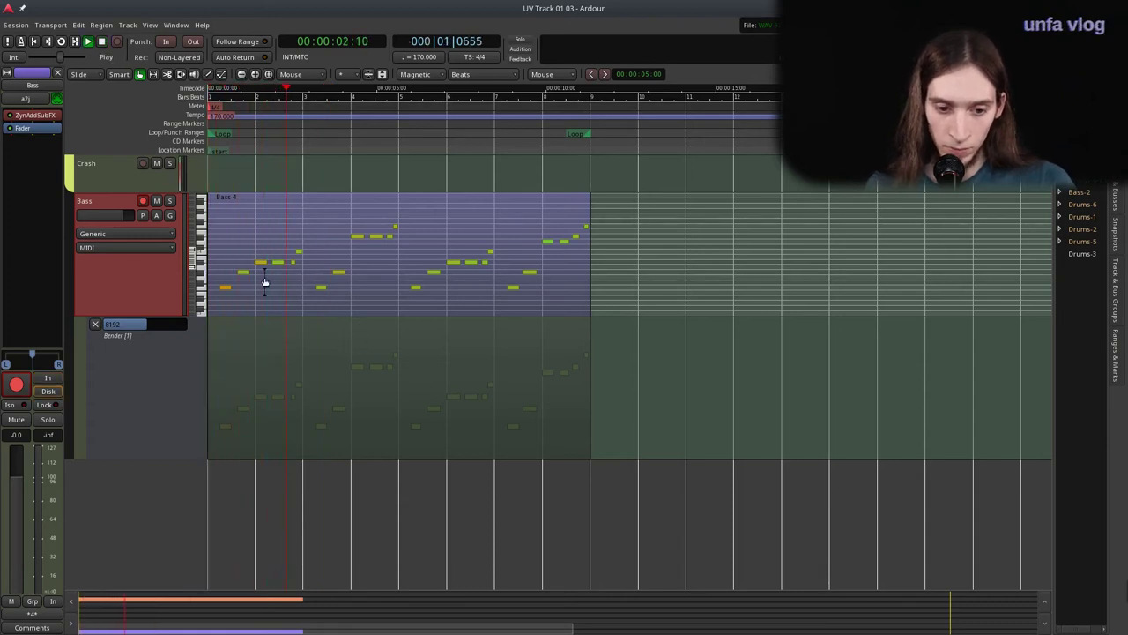
{"action": "left_click", "coordinate": [256, 216]}
{"action": "key", "text": "space"}
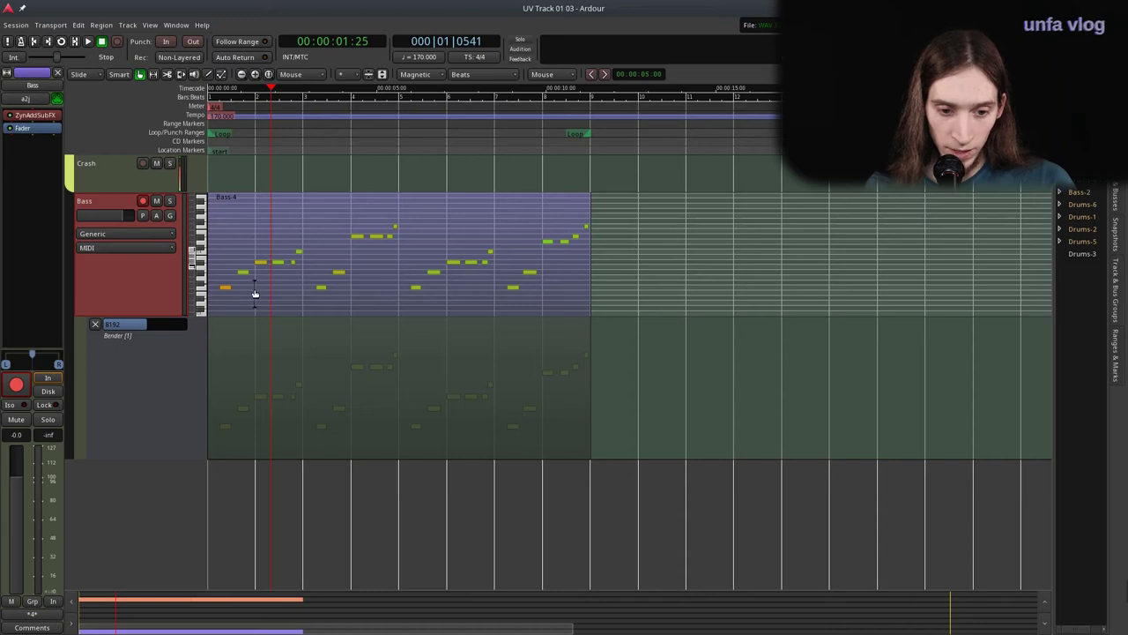
Zoom in on the bass region and examine the Bender lane's Discrete and Linear mode options, keeping the lane open.
{"action": "scroll", "coordinate": [255, 293], "scroll_direction": "up", "scroll_amount": 1}
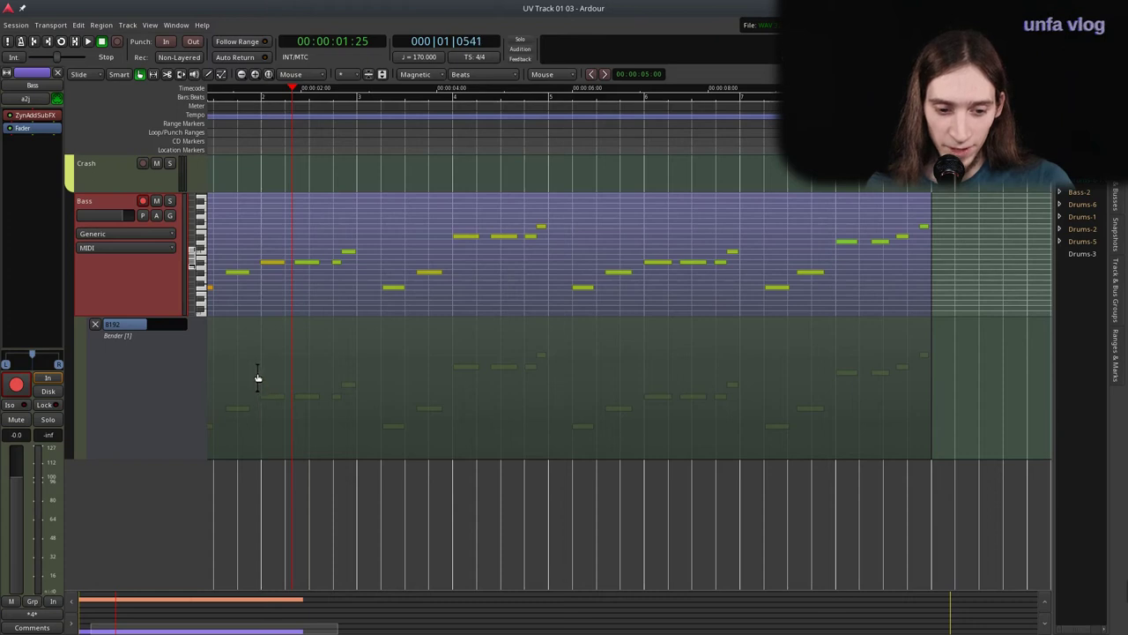
{"action": "right_click", "coordinate": [144, 339]}
{"action": "mouse_move", "coordinate": [176, 368]}
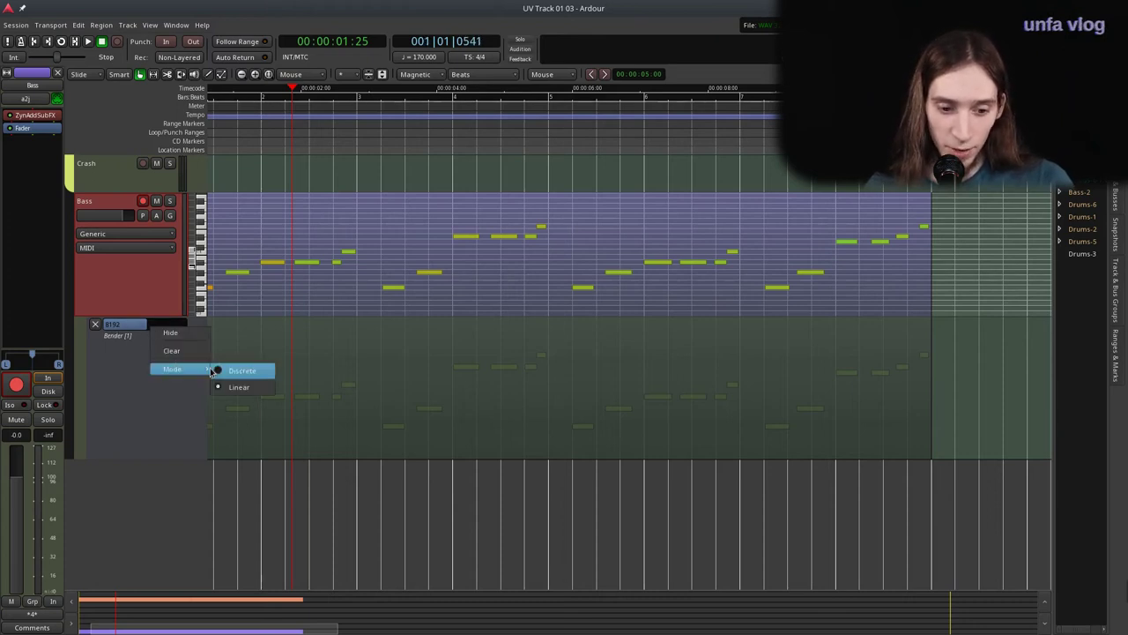
{"action": "right_click", "coordinate": [150, 391]}
{"action": "right_click", "coordinate": [143, 377]}
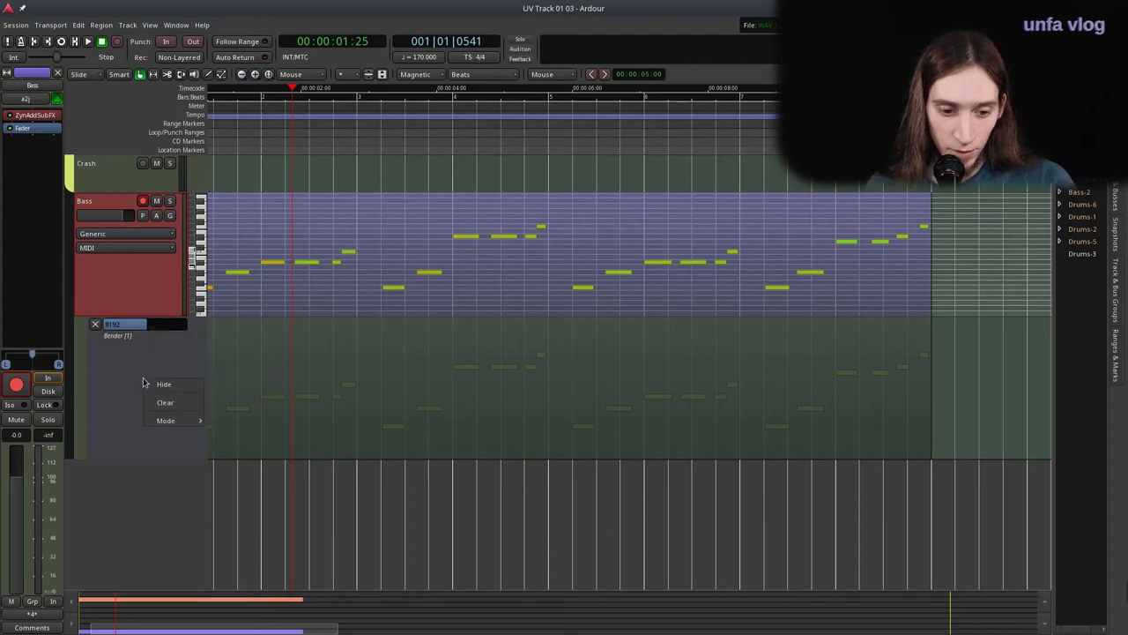
{"action": "right_click", "coordinate": [127, 378]}
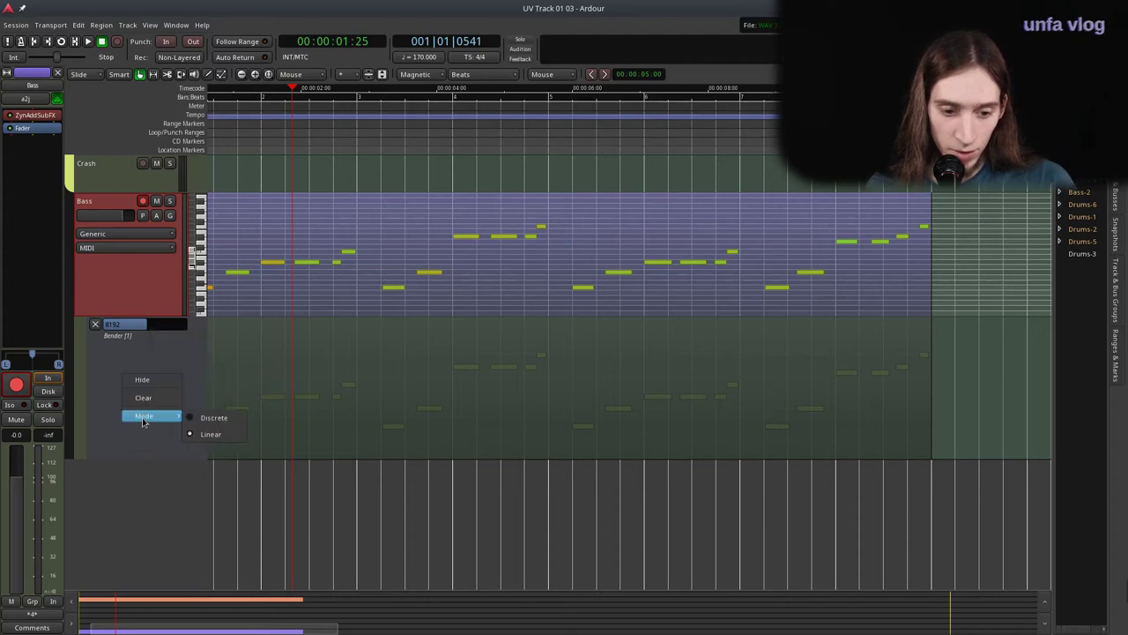
{"action": "left_click", "coordinate": [95, 326]}
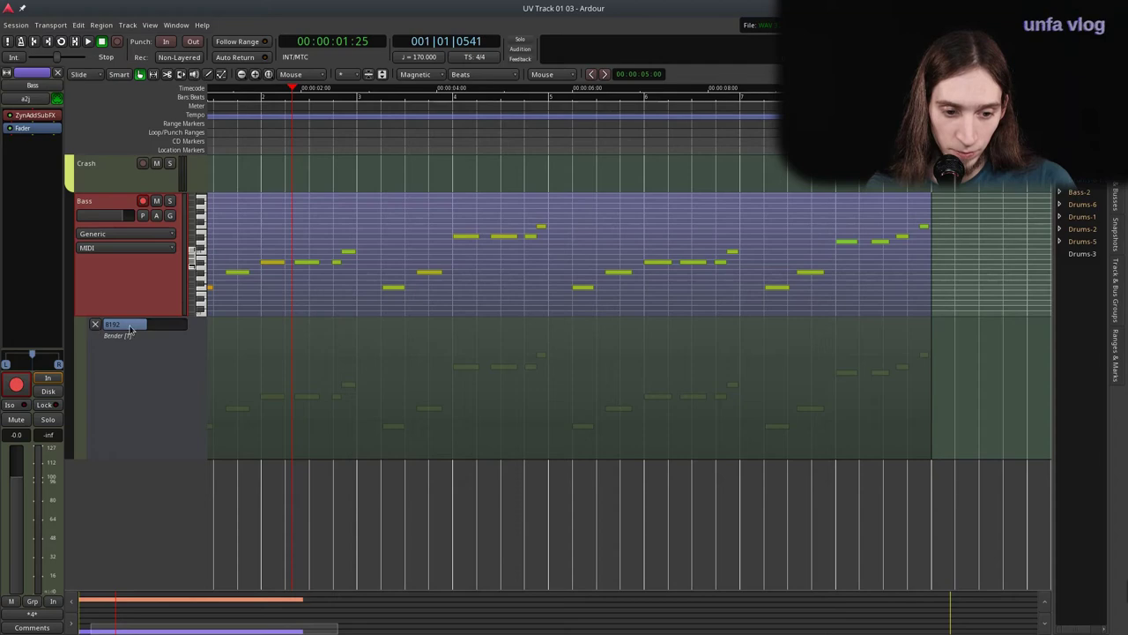
{"action": "right_click", "coordinate": [132, 326]}
{"action": "mouse_move", "coordinate": [149, 372]}
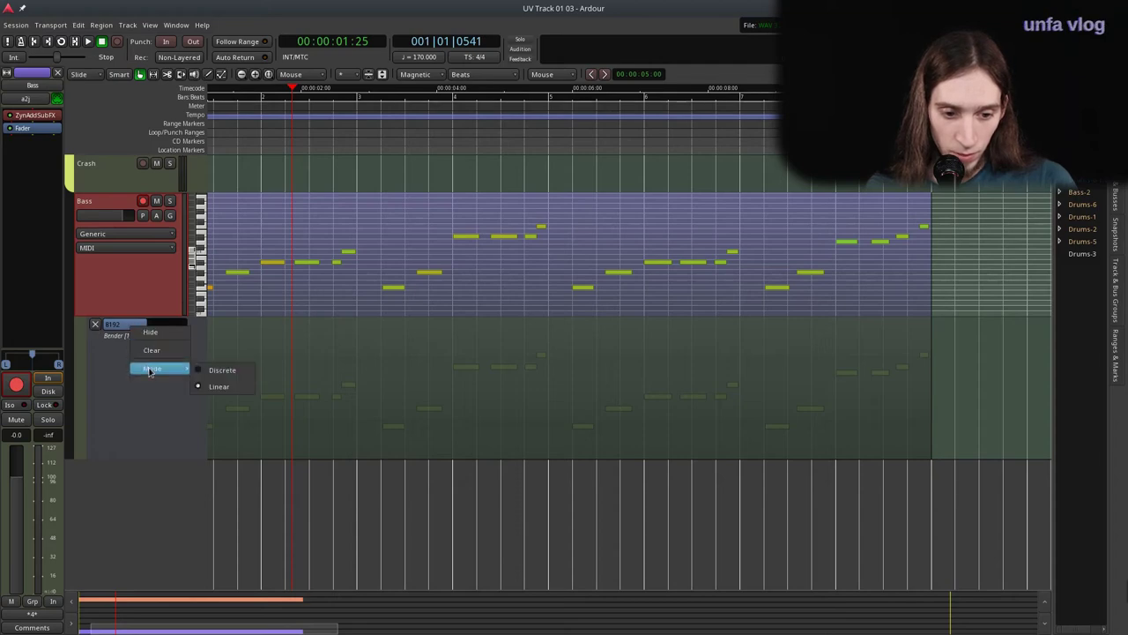
{"action": "left_click", "coordinate": [111, 375]}
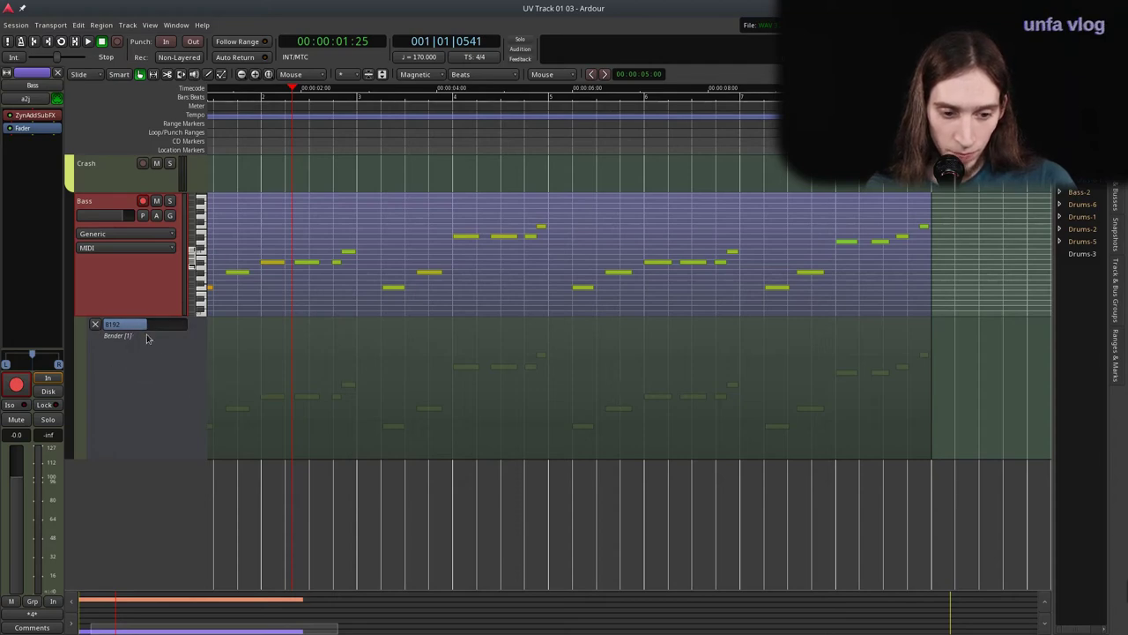
Switch to the Draw tool and try placing and adjusting a pitch-bend point under the first note of bar 2.
{"action": "key", "text": "d"}
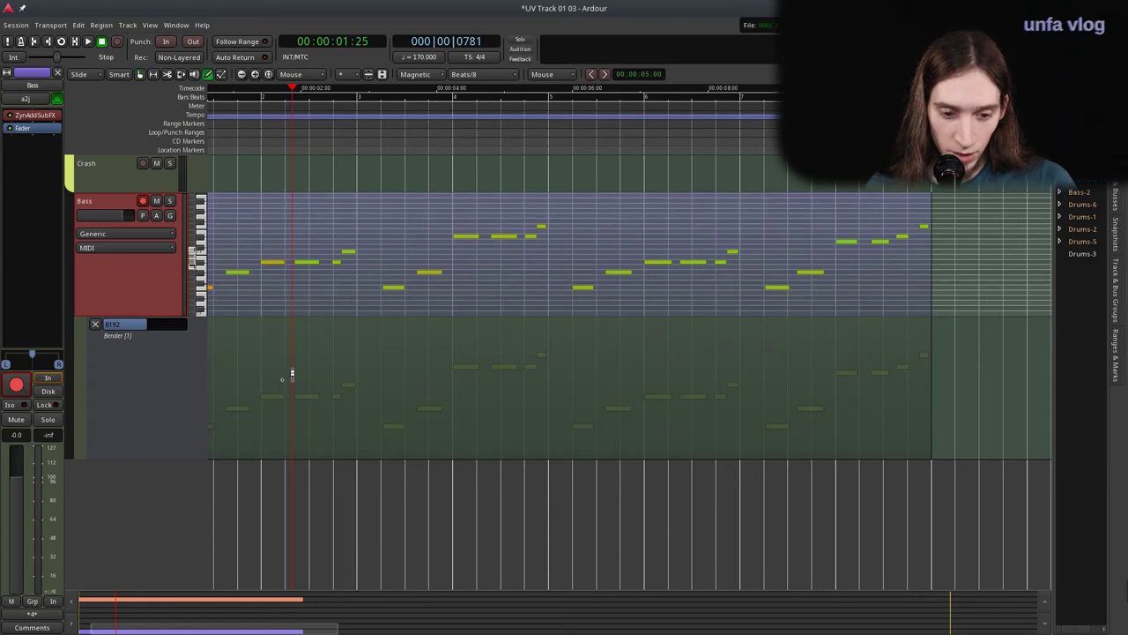
{"action": "left_click", "coordinate": [282, 379]}
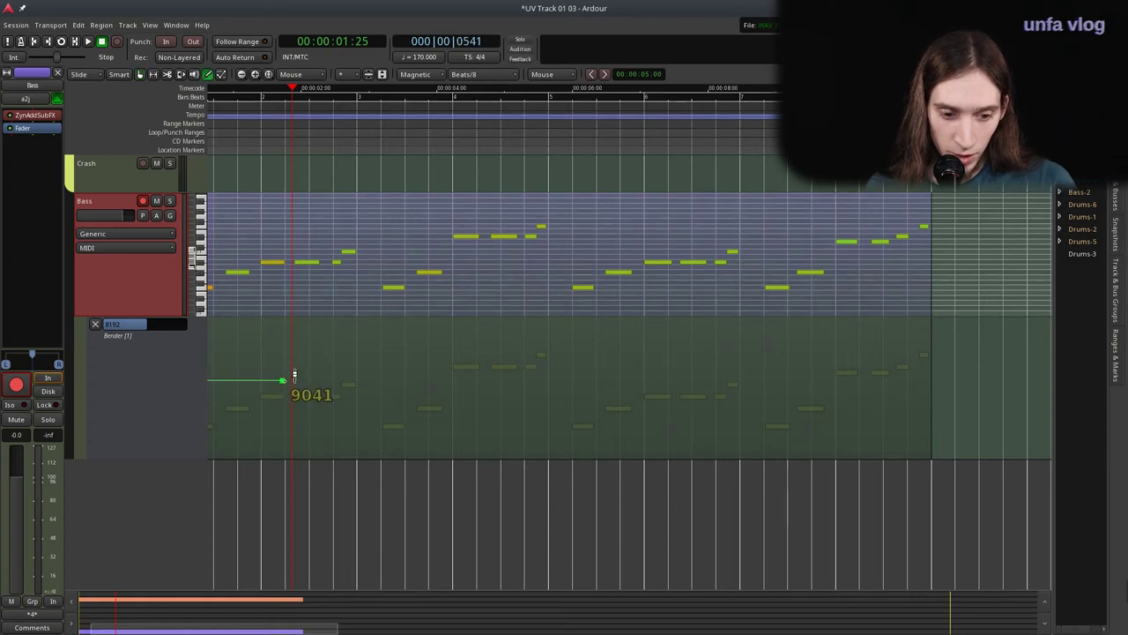
{"action": "left_click_drag", "start_coordinate": [295, 377], "coordinate": [288, 381]}
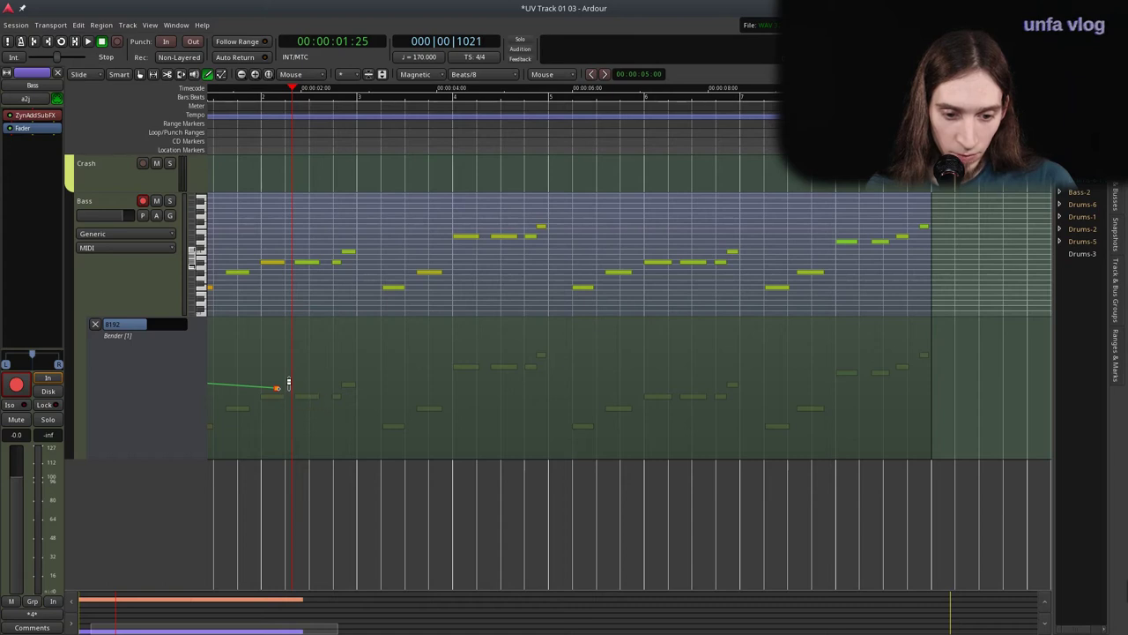
{"action": "mouse_move", "coordinate": [288, 380]}
{"action": "left_mouse_down"}
{"action": "mouse_move", "coordinate": [290, 372]}
{"action": "mouse_move", "coordinate": [281, 384]}
{"action": "left_mouse_up"}
Remove the trial control points from the Bender lane and play the bass from the session start.
{"action": "scroll", "coordinate": [264, 382], "scroll_direction": "left", "scroll_amount": 2}
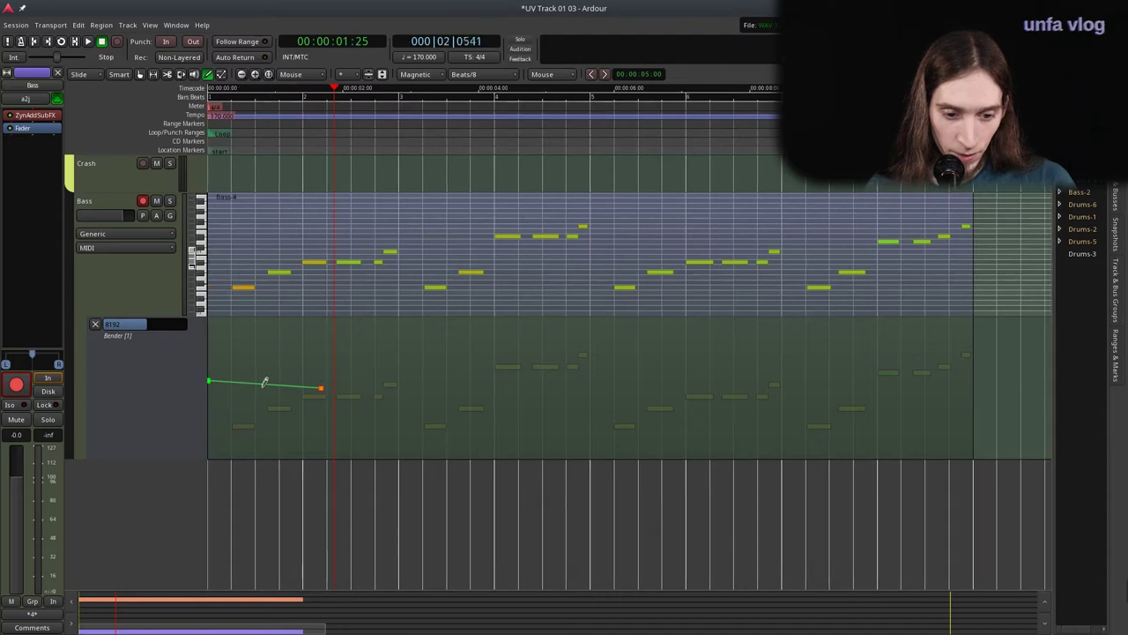
{"action": "left_click_drag", "start_coordinate": [211, 377], "coordinate": [298, 371]}
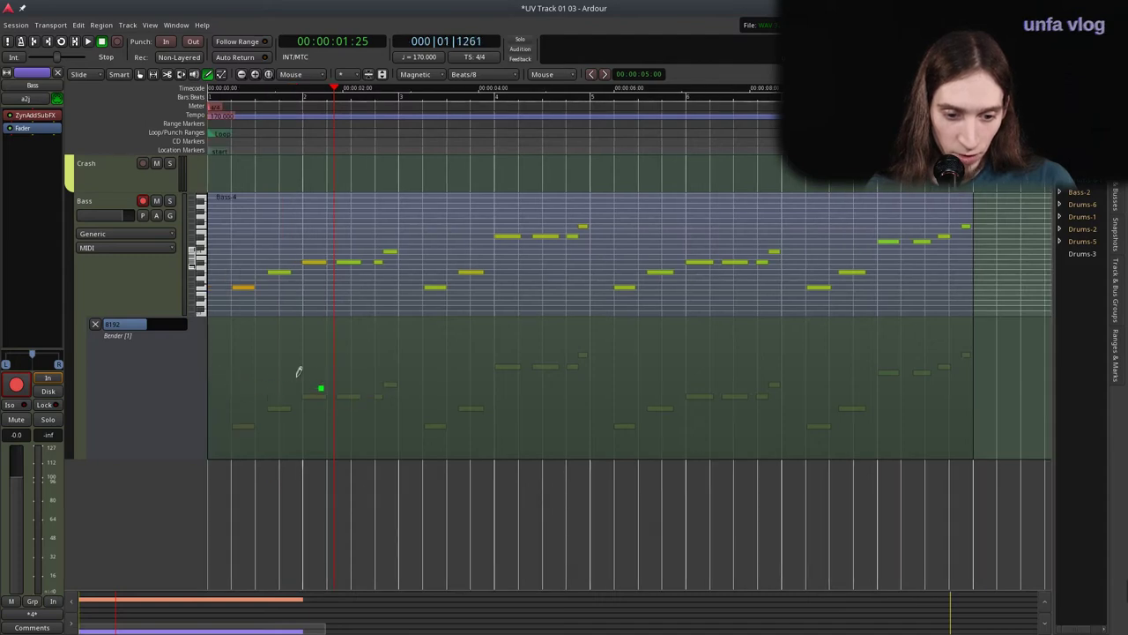
{"action": "key", "text": "space"}
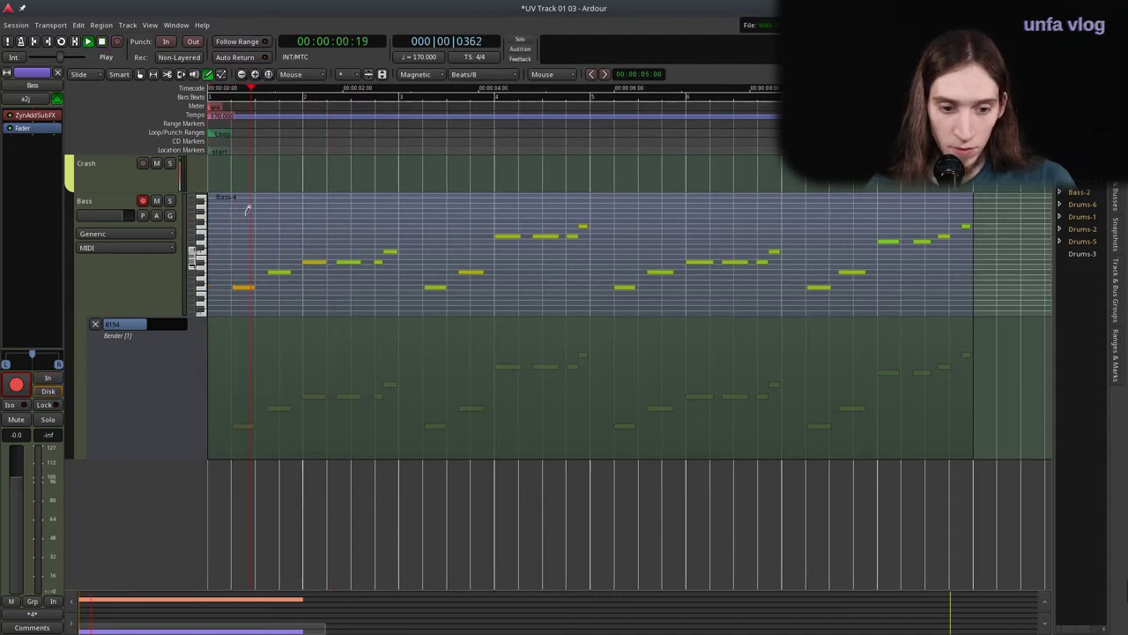
Stop playback and place two level pitch-bend points at about 8156 in the Bender lane under bar 2's first two notes.
{"action": "key", "text": "space"}
{"action": "left_click", "coordinate": [342, 386]}
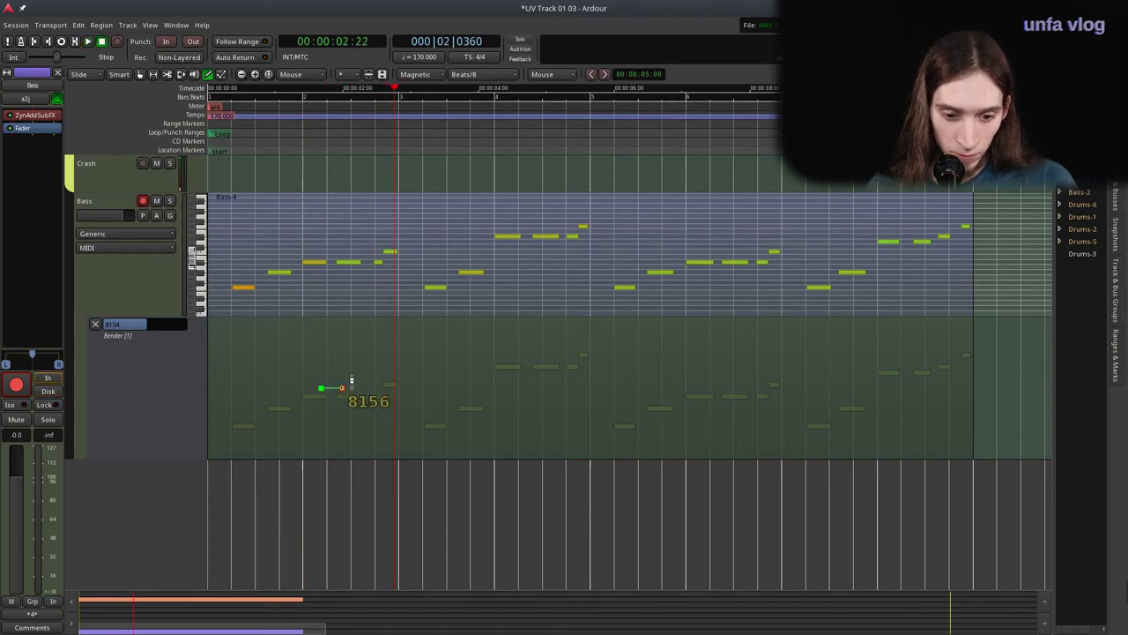
{"action": "key", "text": "="}
{"action": "key", "text": "="}
{"action": "key", "text": "="}
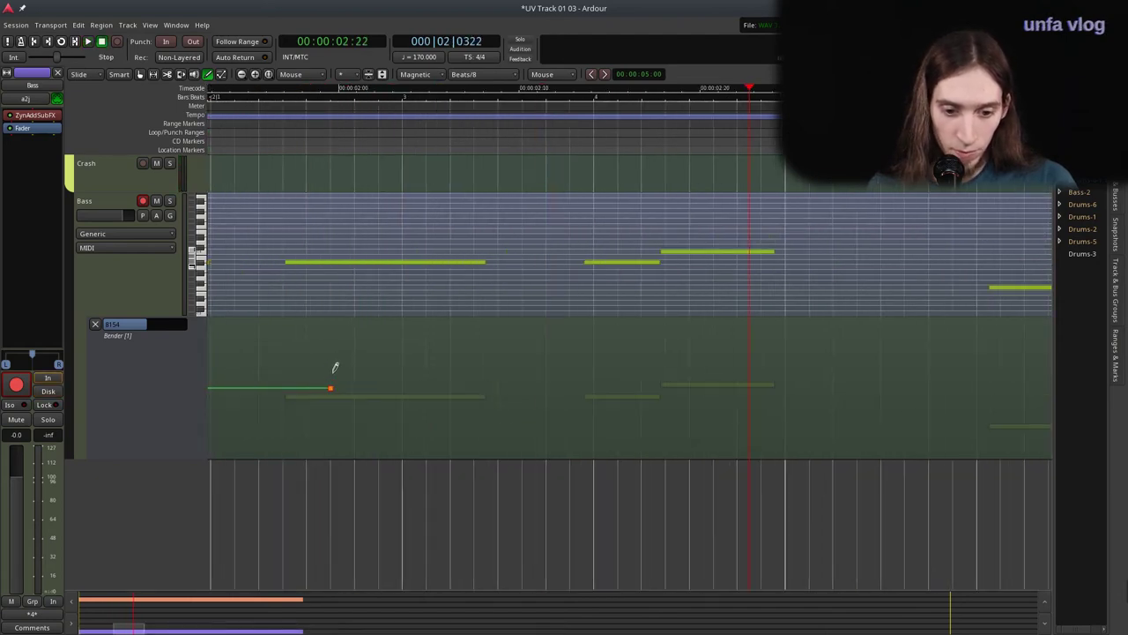
{"action": "mouse_move", "coordinate": [338, 381]}
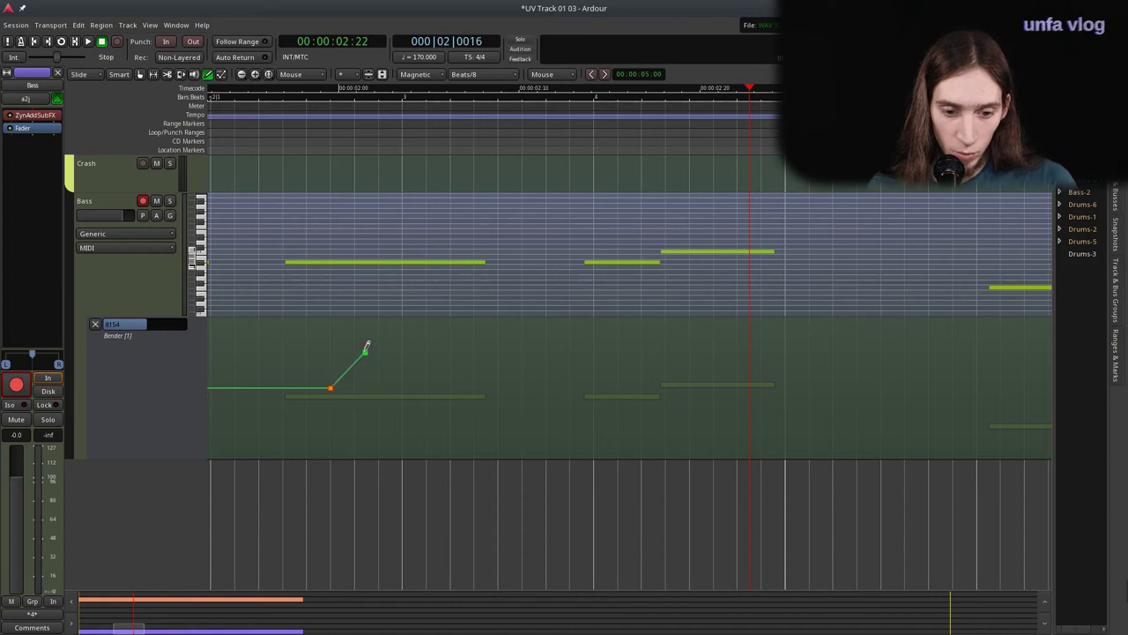
Draw an up-down-up pitch-bend wobble under the second note of bar 2, return it to the level line and slightly raise its dip.
{"action": "left_click_drag", "start_coordinate": [367, 346], "coordinate": [369, 361]}
{"action": "left_click_drag", "start_coordinate": [394, 421], "coordinate": [399, 440]}
{"action": "left_click", "coordinate": [434, 364]}
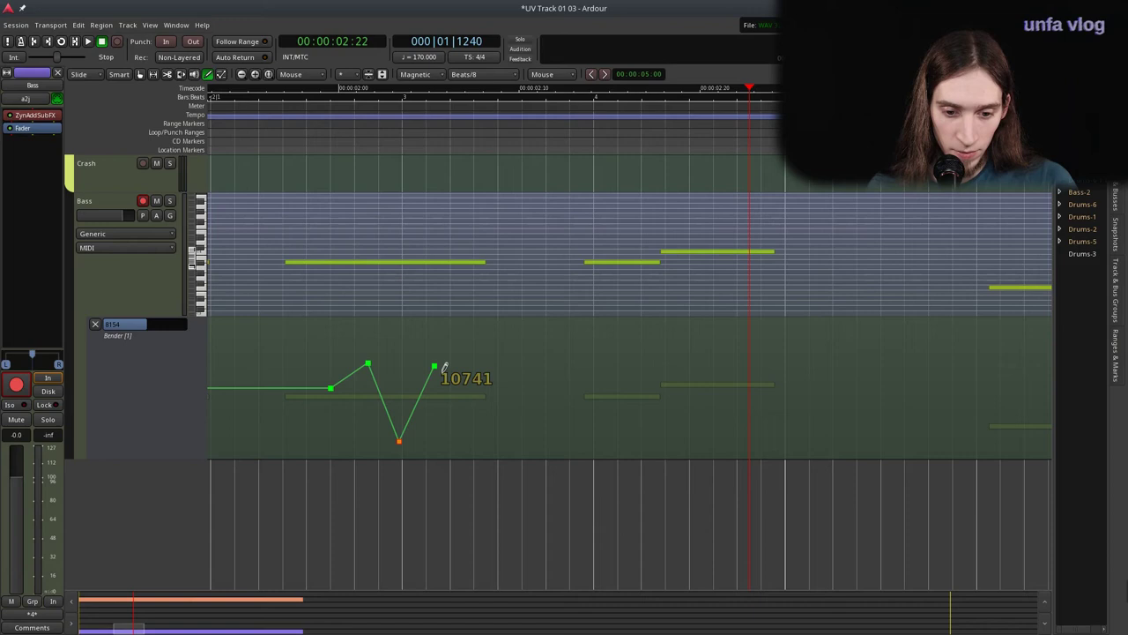
{"action": "left_click", "coordinate": [483, 394]}
{"action": "left_click_drag", "start_coordinate": [492, 388], "coordinate": [491, 382]}
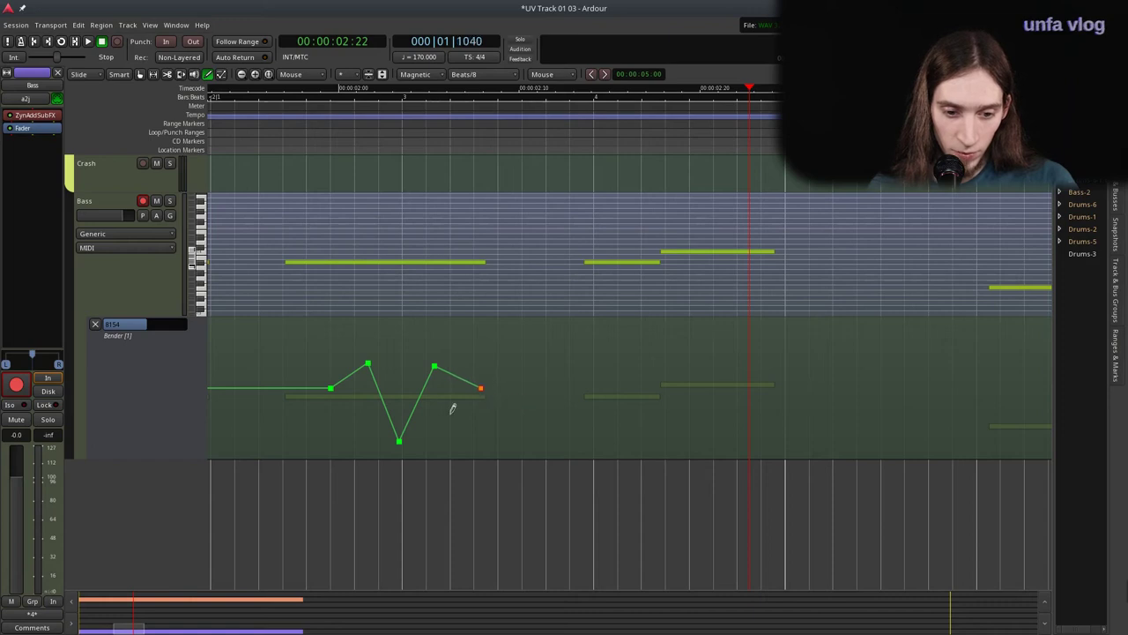
{"action": "mouse_move", "coordinate": [403, 449]}
{"action": "left_mouse_down"}
{"action": "mouse_move", "coordinate": [404, 417]}
{"action": "mouse_move", "coordinate": [403, 438]}
{"action": "left_mouse_up"}
Play the bass from the session start past the new bar 2 bend and stop playback.
{"action": "key", "text": "minus"}
{"action": "key", "text": "Home"}
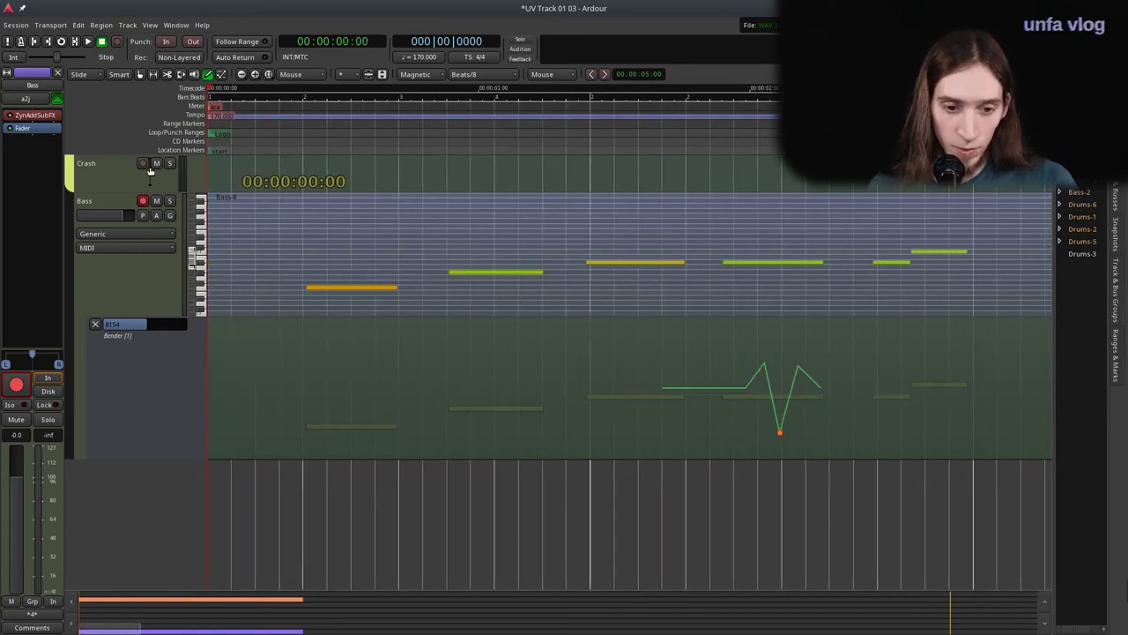
{"action": "left_click", "coordinate": [417, 157]}
{"action": "key", "text": "space"}
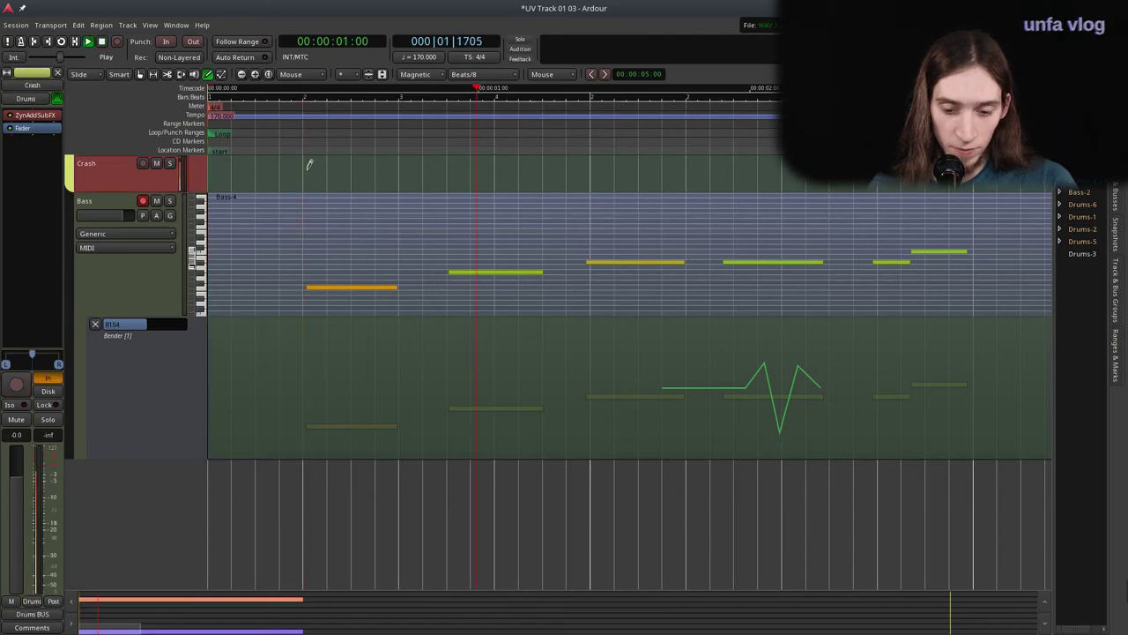
{"action": "key", "text": "space"}
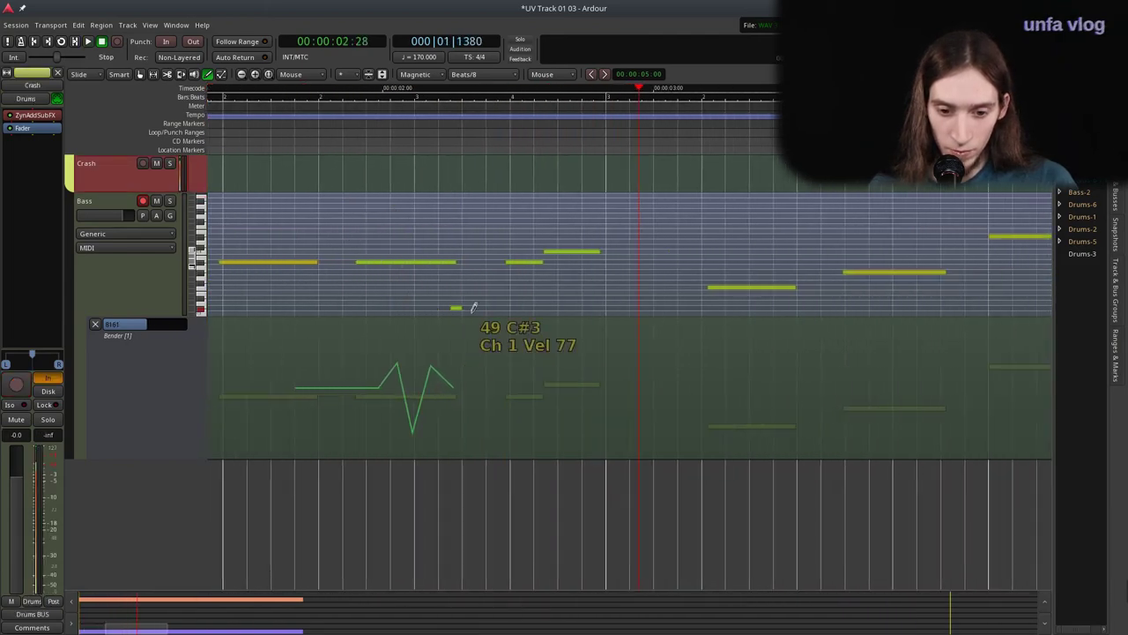
Shift the pitch-bend wobble earlier onto the first note of bar 2 and give it a second, deeper pair of swings.
{"action": "scroll", "coordinate": [318, 385], "scroll_direction": "left", "scroll_amount": 2}
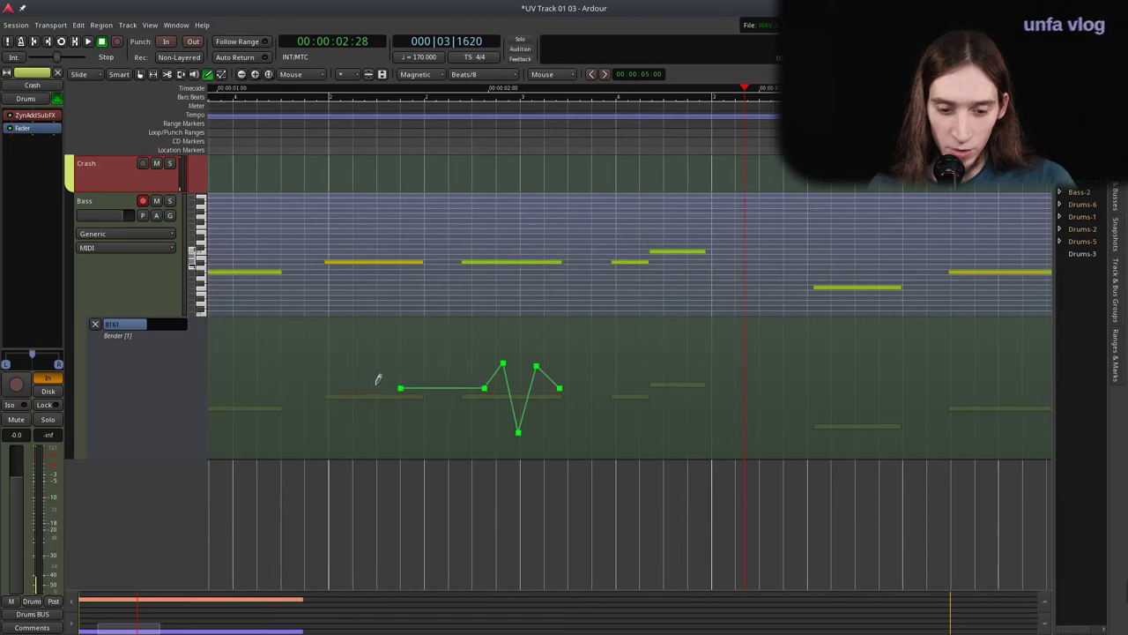
{"action": "left_click_drag", "start_coordinate": [401, 385], "coordinate": [365, 385]}
{"action": "left_click_drag", "start_coordinate": [459, 377], "coordinate": [402, 380]}
{"action": "scroll", "coordinate": [370, 388], "scroll_direction": "left", "scroll_amount": 1}
{"action": "left_click", "coordinate": [437, 438]}
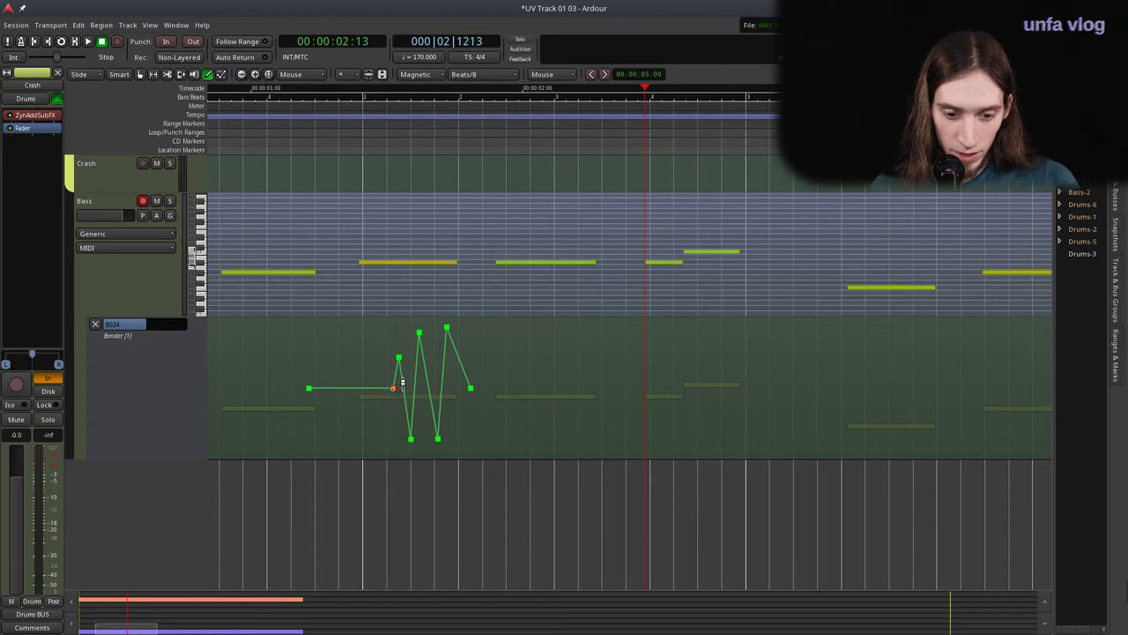
Play the bass through the bar 2 wobble, replay it from the session start and stop in bar 5.
{"action": "left_click", "coordinate": [255, 128]}
{"action": "key", "text": "space"}
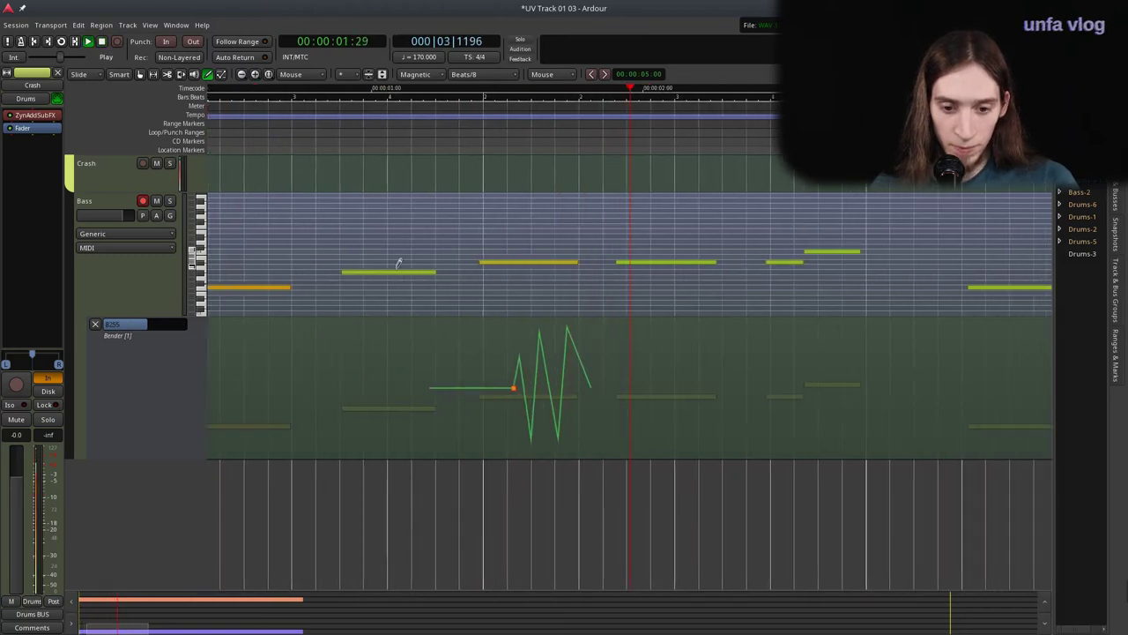
{"action": "key", "text": "space"}
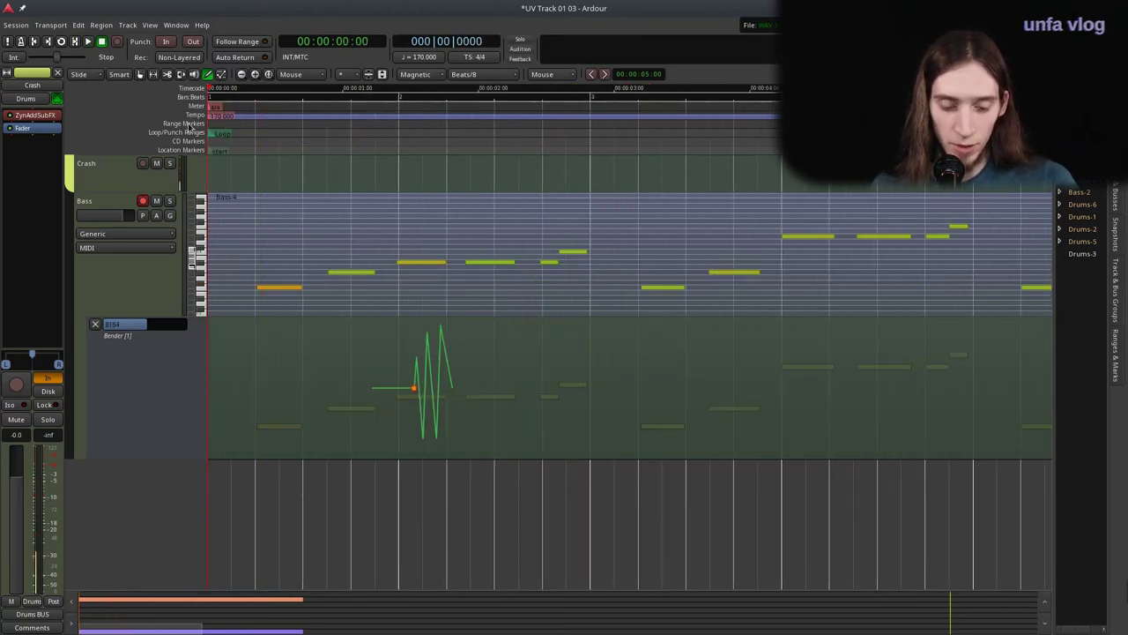
{"action": "key", "text": "space"}
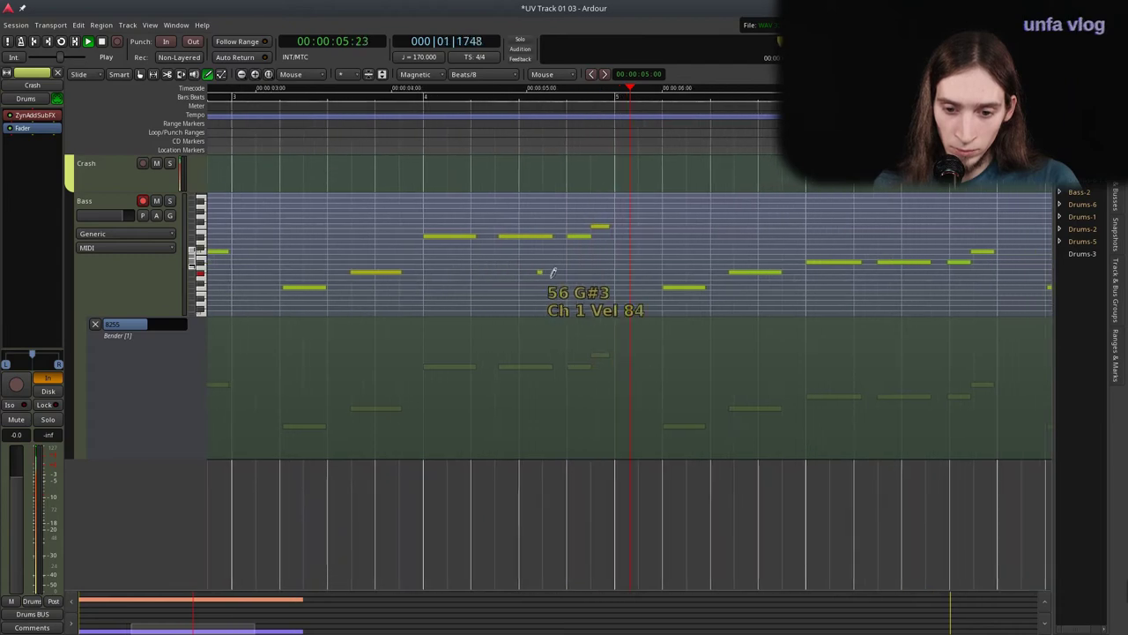
{"action": "key", "text": "space"}
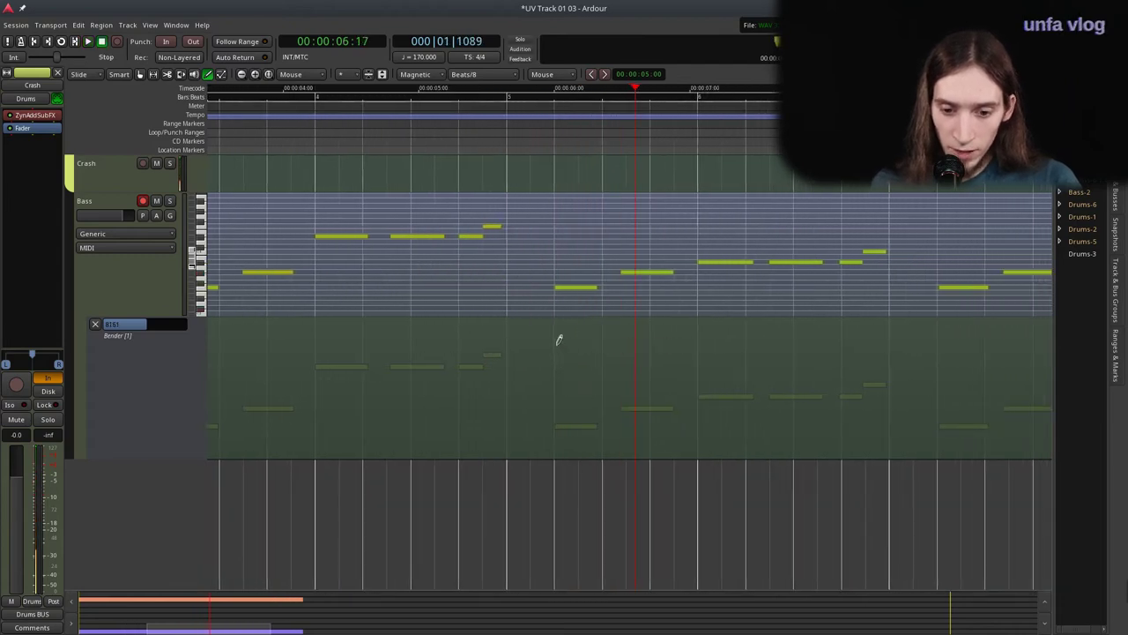
Draw a full upward bend from a level point at about 8193, falling back during bar 5's first note, and play it back.
{"action": "left_click_drag", "start_coordinate": [559, 314], "coordinate": [536, 388]}
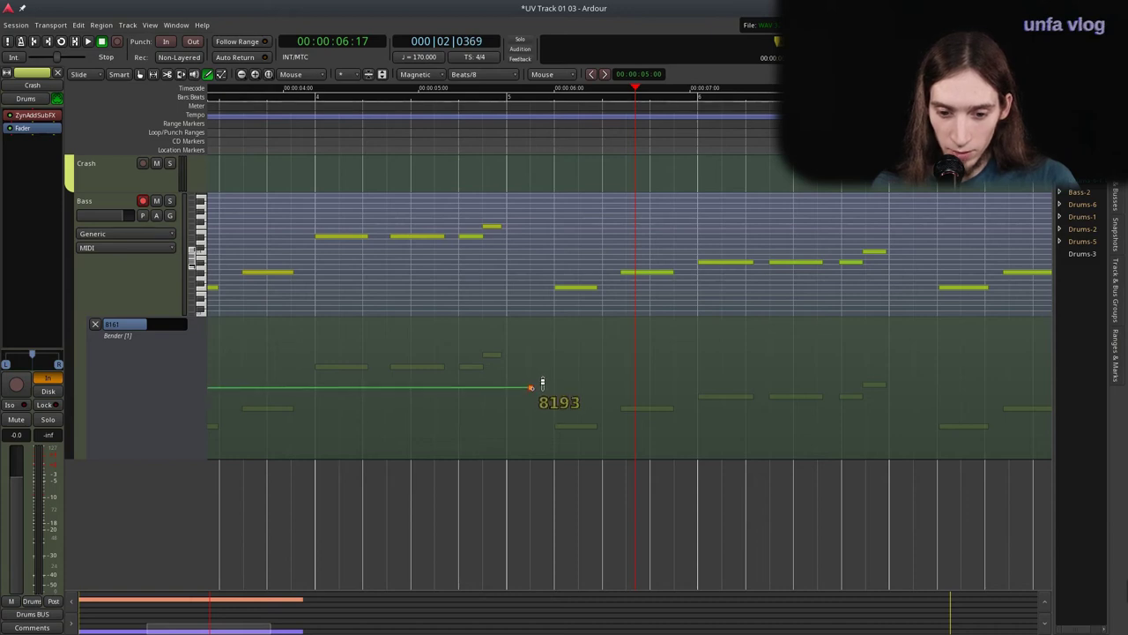
{"action": "left_click_drag", "start_coordinate": [551, 345], "coordinate": [589, 385]}
{"action": "left_click", "coordinate": [440, 118]}
{"action": "key", "text": "space"}
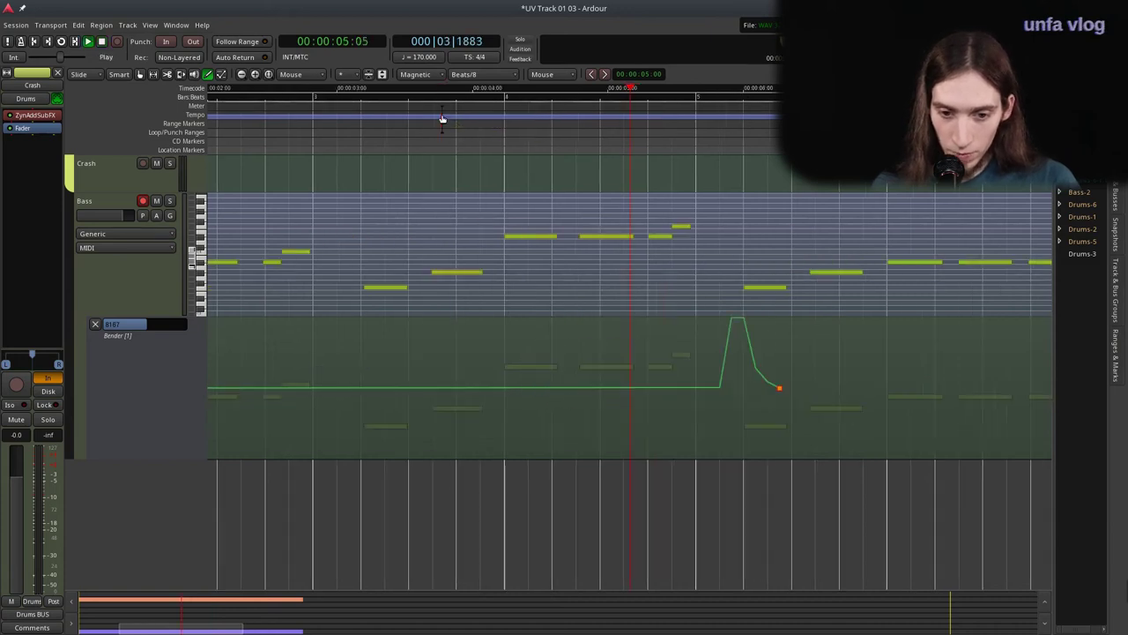
{"action": "key", "text": "space"}
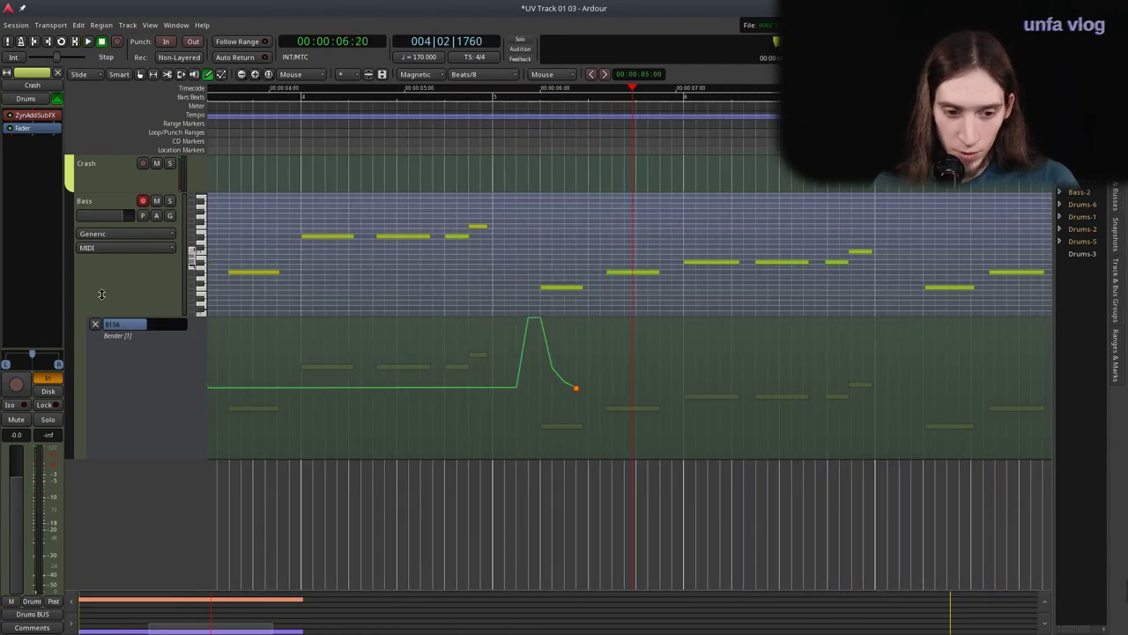
Set the pitch wheel bend range to 1000 cents in the Bass track's ZynAddSubFX controllers and close the synth windows.
{"action": "left_click", "coordinate": [106, 209]}
{"action": "double_click", "coordinate": [34, 115]}
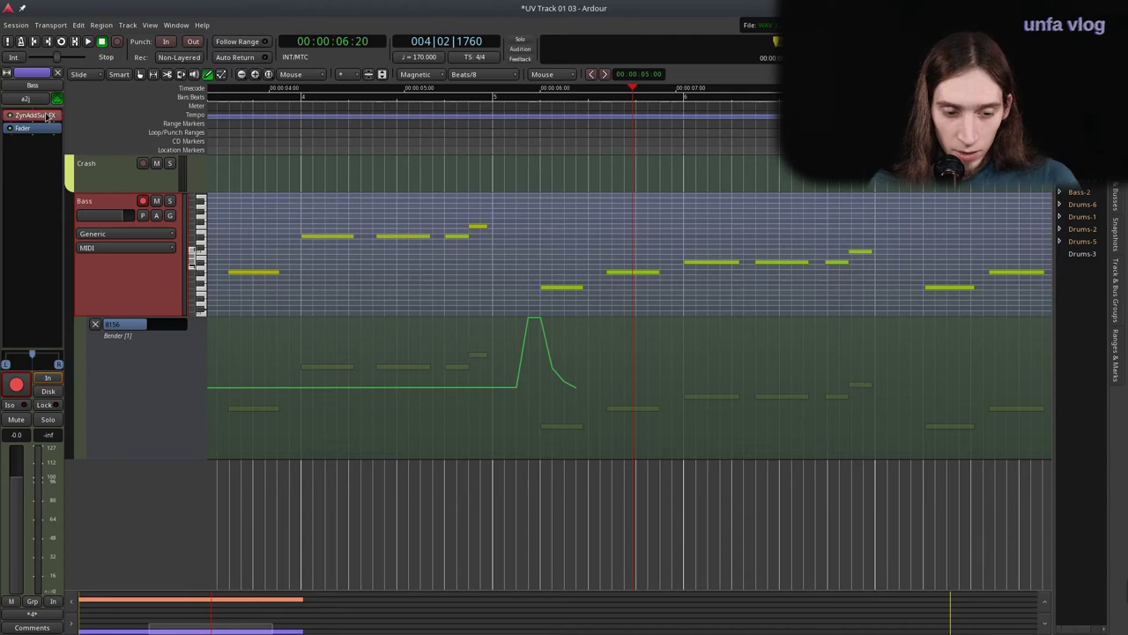
{"action": "left_click", "coordinate": [198, 262]}
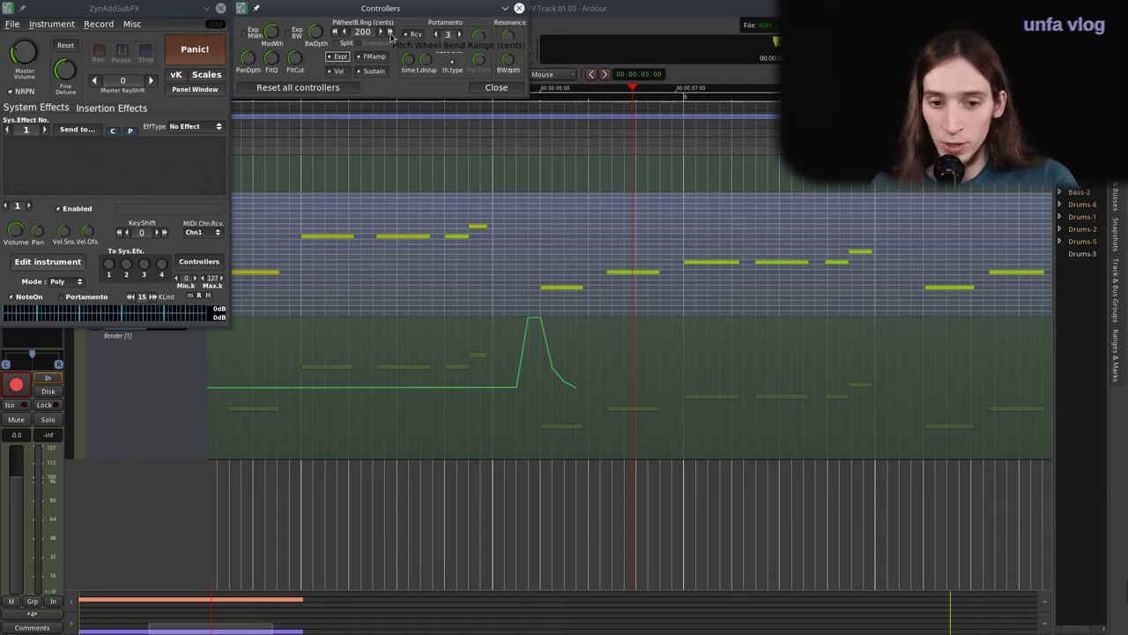
{"action": "left_click", "coordinate": [390, 33]}
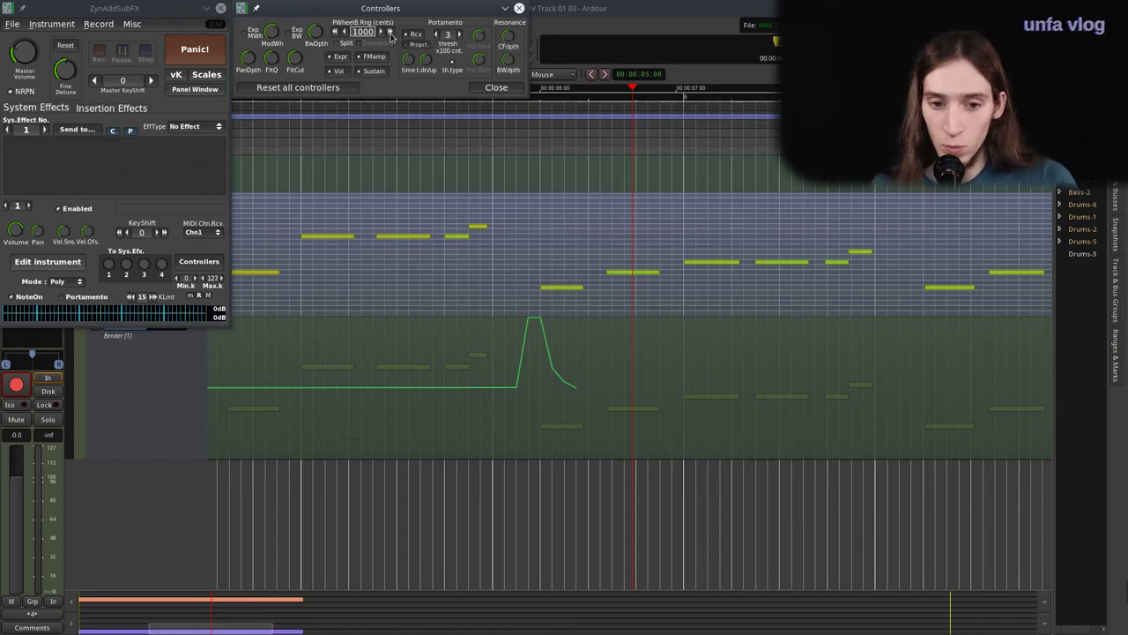
{"action": "left_click", "coordinate": [485, 88]}
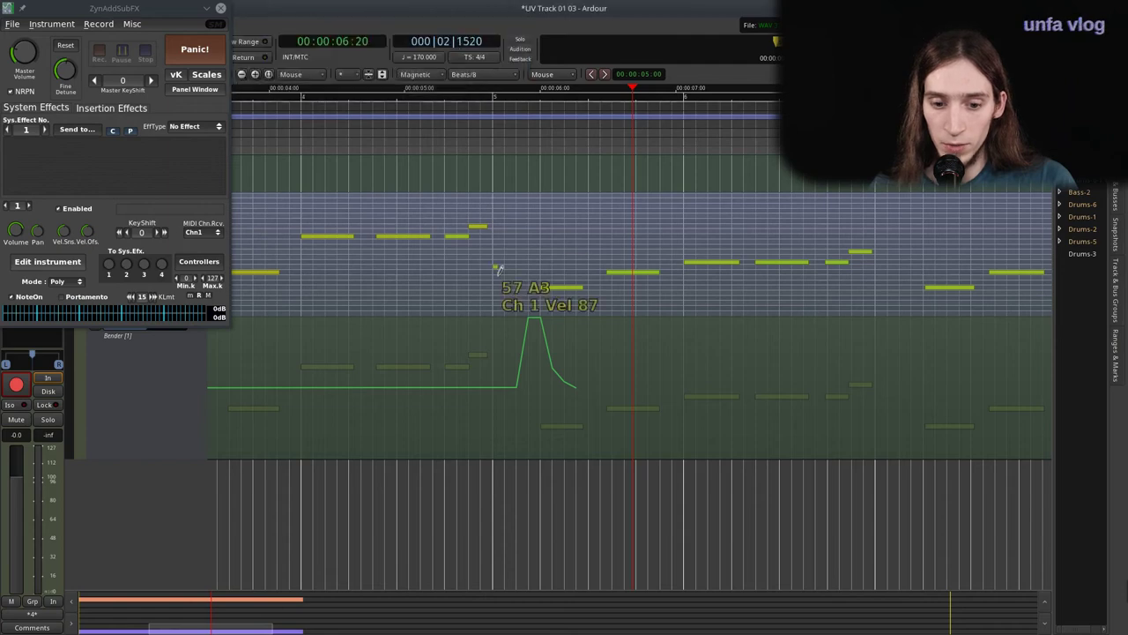
{"action": "left_click", "coordinate": [219, 8]}
Lengthen the bend's peak on bar 5's first note by moving its second peak point and the following point later, and play it back.
{"action": "left_click", "coordinate": [442, 129]}
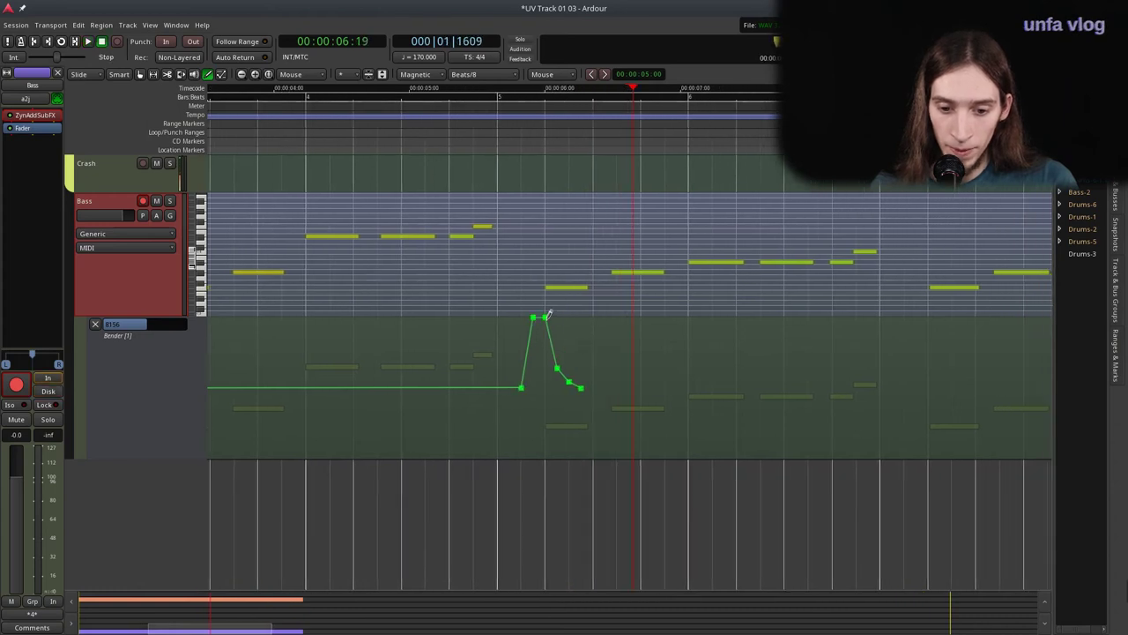
{"action": "left_click_drag", "start_coordinate": [548, 313], "coordinate": [565, 307]}
{"action": "left_click_drag", "start_coordinate": [560, 362], "coordinate": [577, 357]}
{"action": "left_click_drag", "start_coordinate": [516, 132], "coordinate": [498, 125]}
{"action": "key", "text": "space"}
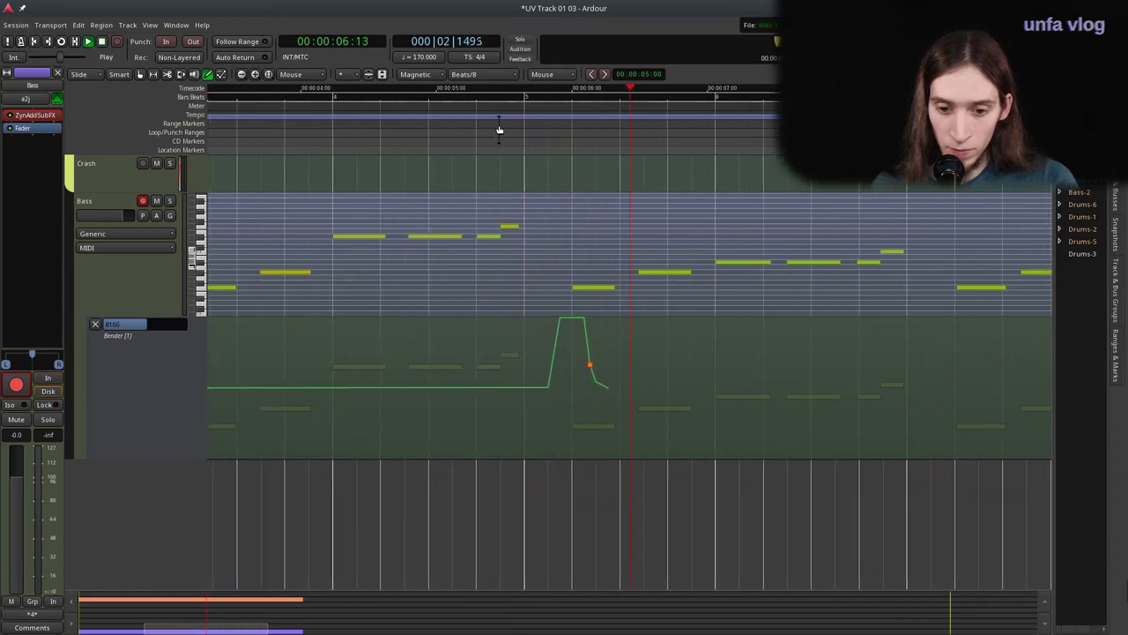
{"action": "key", "text": "space"}
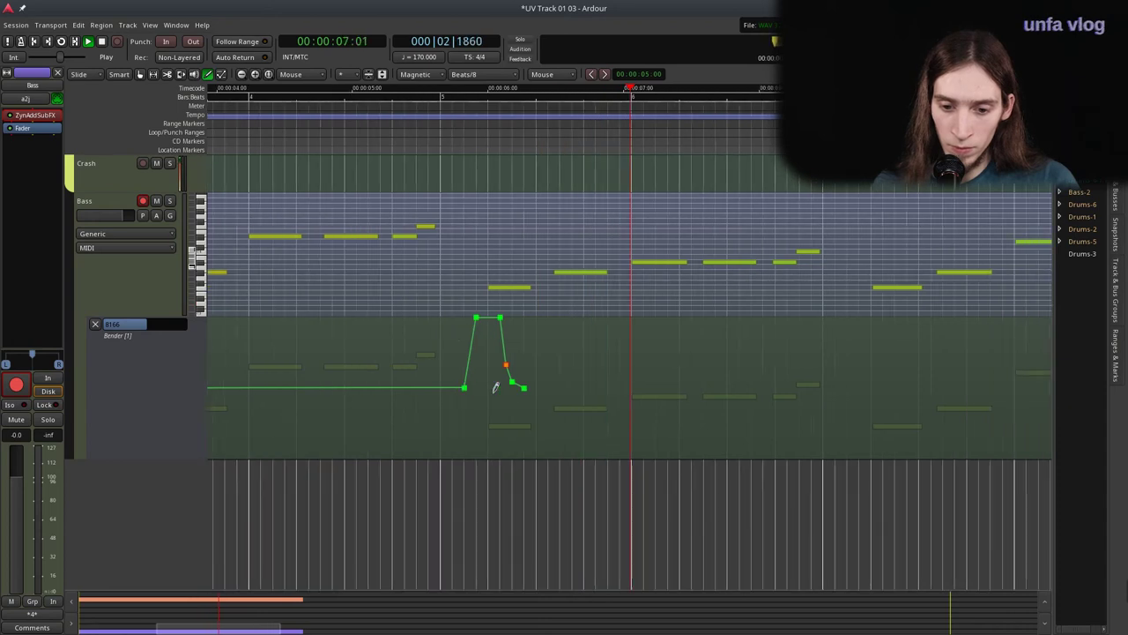
Play the bass from the middle of bar 1 through the bar 2 wobble and stop playback.
{"action": "key", "text": "minus"}
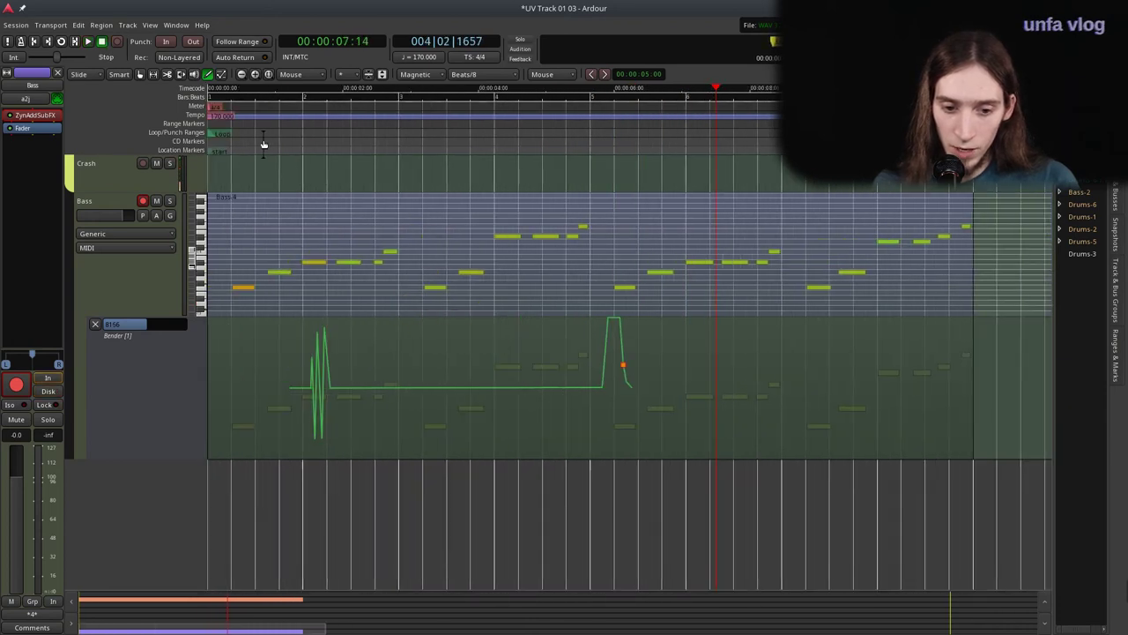
{"action": "left_click", "coordinate": [264, 144]}
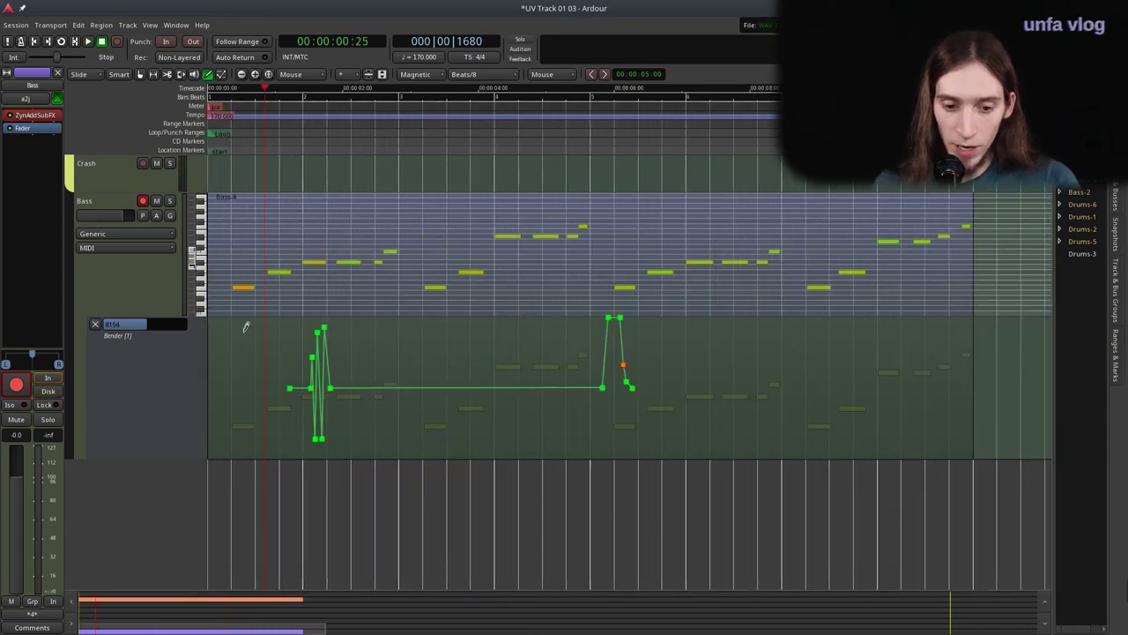
{"action": "key", "text": "space"}
{"action": "key", "text": "space"}
{"action": "key", "text": "equal"}
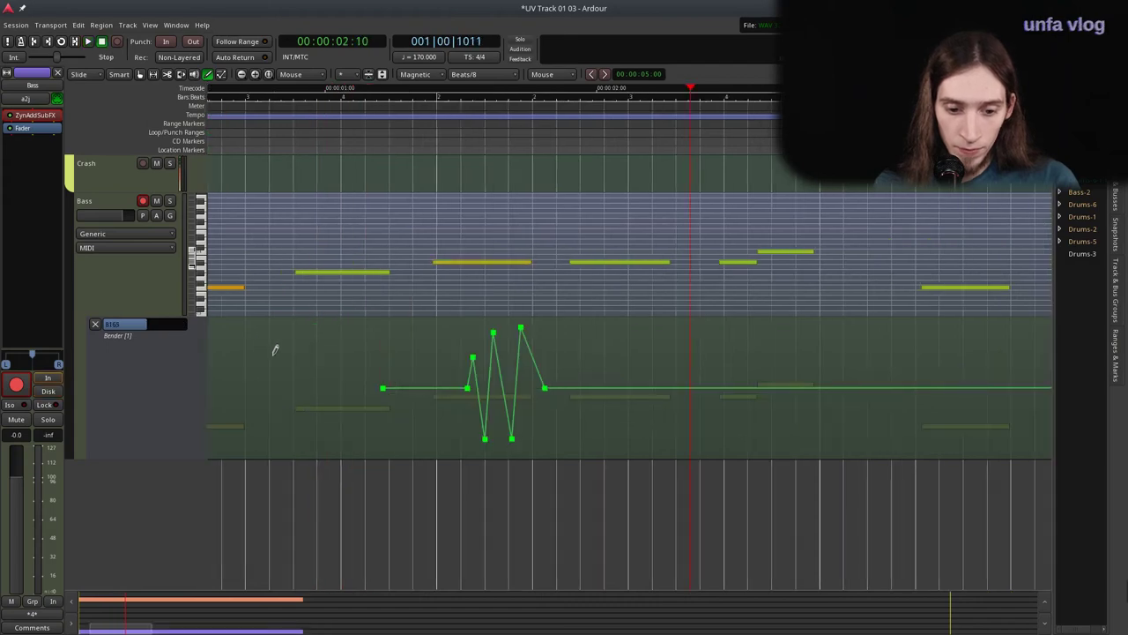
Reduce the height of every swing in the bar 2 pitch-bend wobble and play the bass from the session start into bar 4.
{"action": "left_click", "coordinate": [472, 377]}
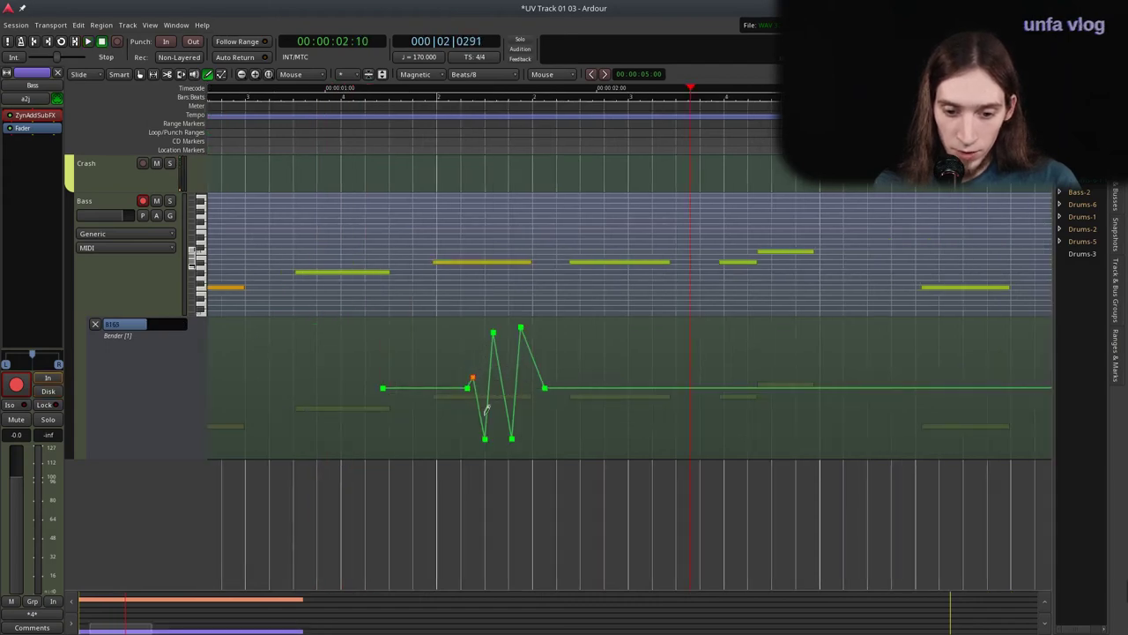
{"action": "left_click_drag", "start_coordinate": [495, 434], "coordinate": [533, 363]}
{"action": "key", "text": "Home"}
{"action": "key", "text": "space"}
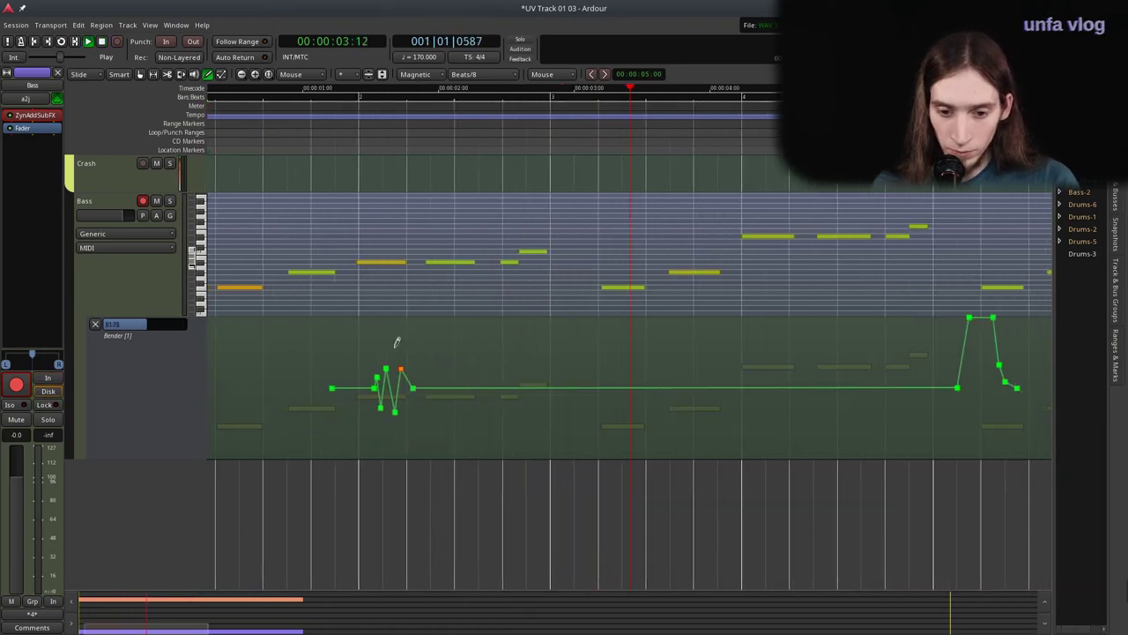
{"action": "key", "text": "space"}
{"action": "key", "text": "space"}
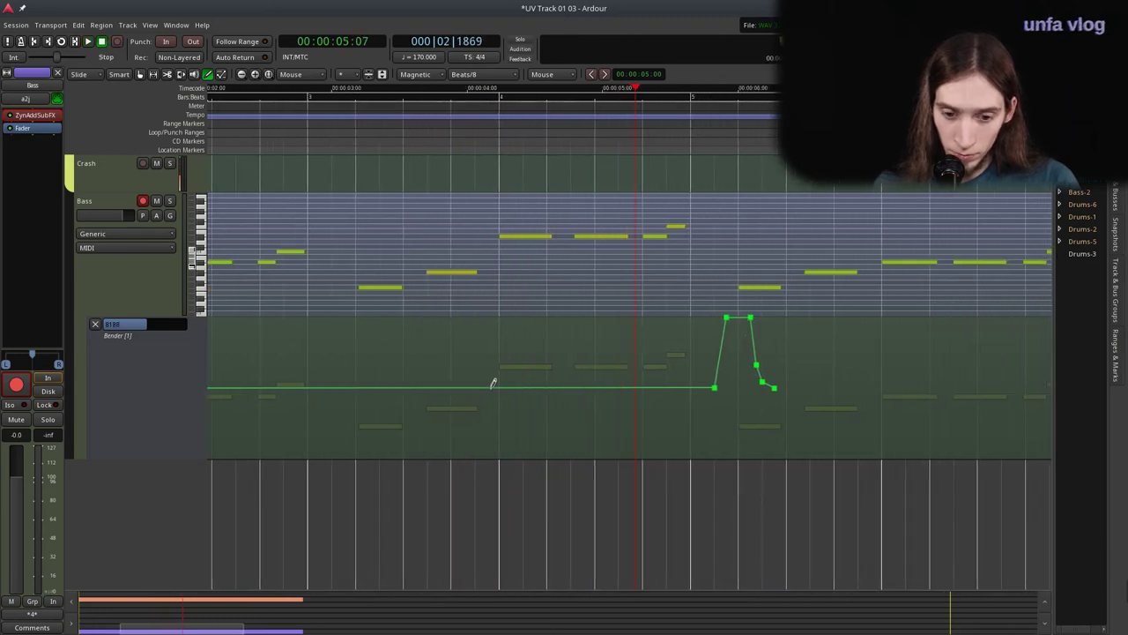
Draw a pitch-bend dip to the minimum at the start of bar 4, with level points on both sides, and play it back.
{"action": "mouse_move", "coordinate": [482, 378]}
{"action": "left_mouse_down"}
{"action": "mouse_move", "coordinate": [503, 446]}
{"action": "mouse_move", "coordinate": [524, 364]}
{"action": "mouse_move", "coordinate": [524, 381]}
{"action": "left_mouse_up"}
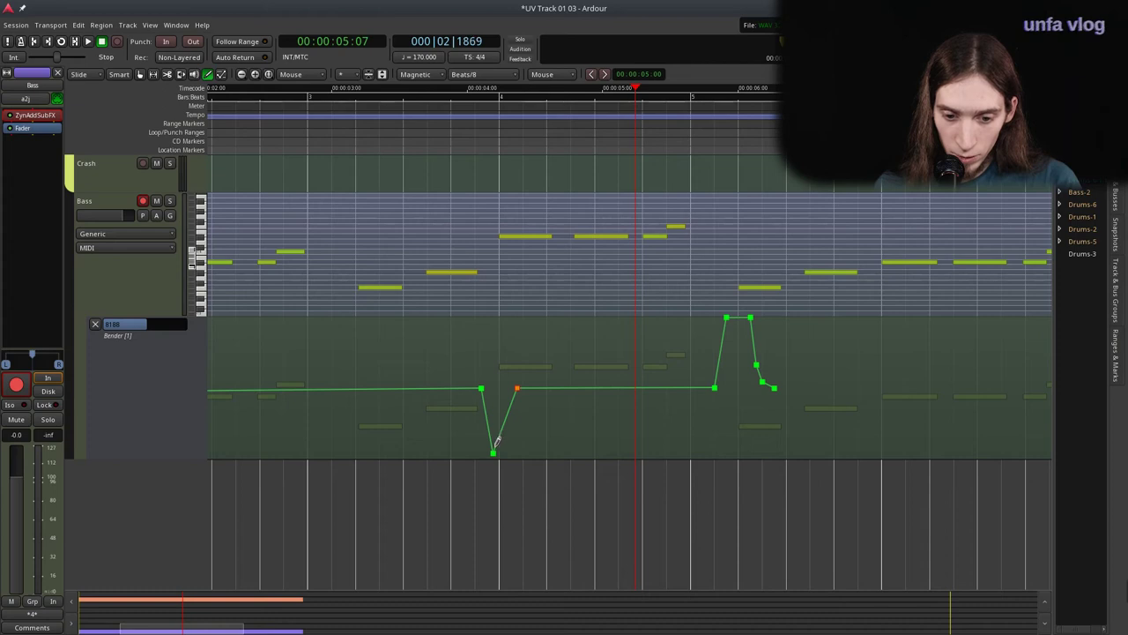
{"action": "mouse_move", "coordinate": [500, 433]}
{"action": "left_mouse_down"}
{"action": "mouse_move", "coordinate": [520, 427]}
{"action": "mouse_move", "coordinate": [512, 453]}
{"action": "left_mouse_up"}
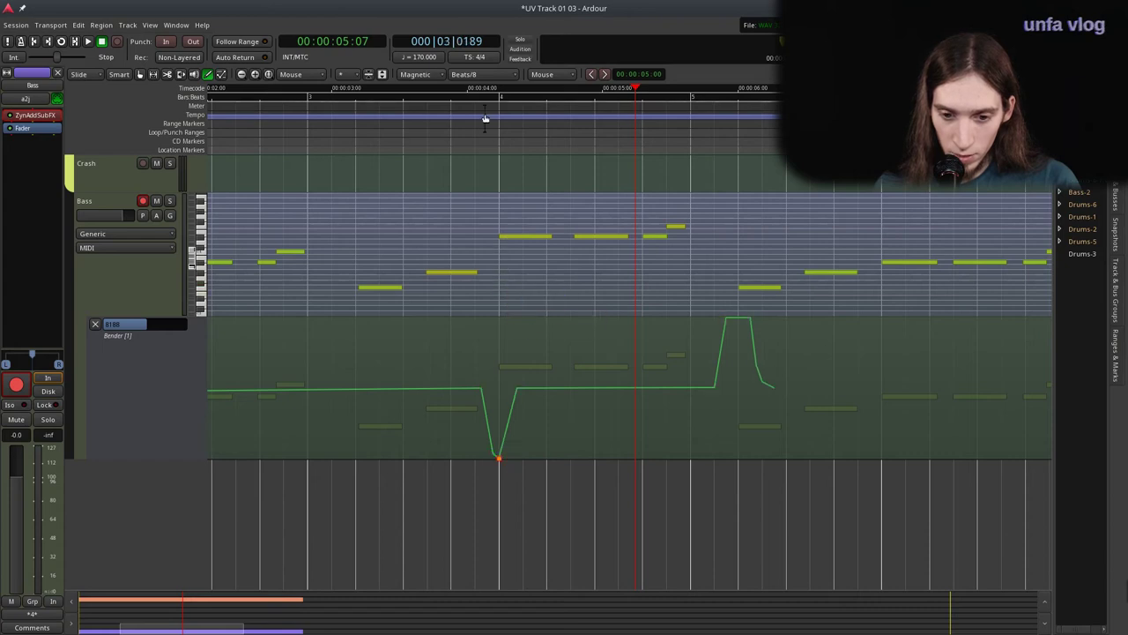
{"action": "key", "text": "space"}
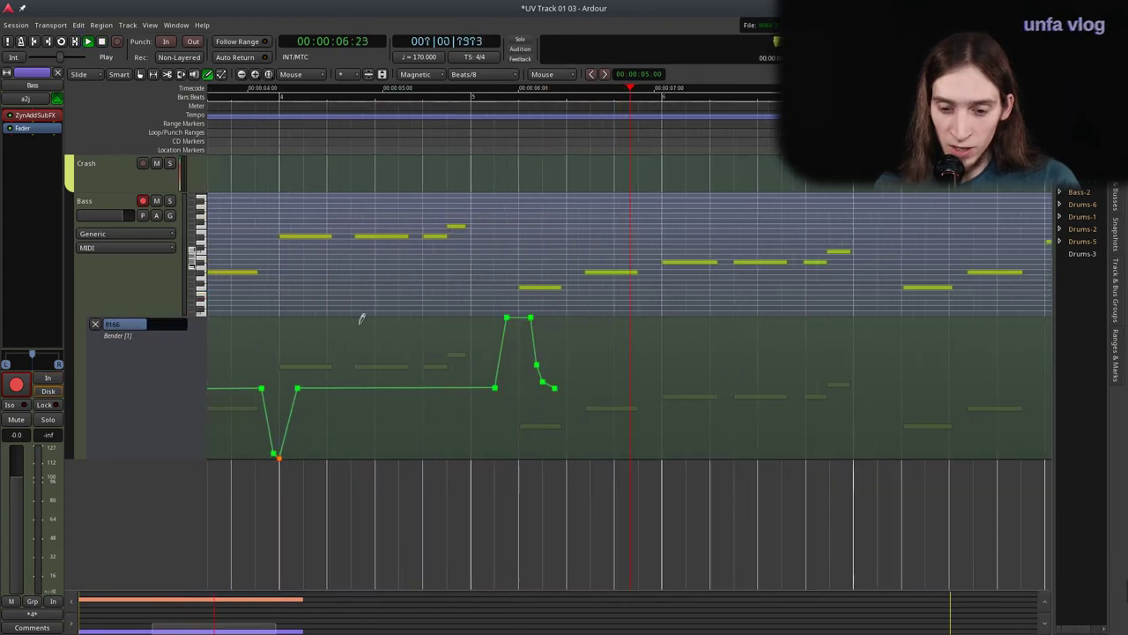
Add a half-beat note at the start of bar 7 in the Bass region, at the pitch of bar 8's third note, and save the session.
{"action": "key", "text": "minus"}
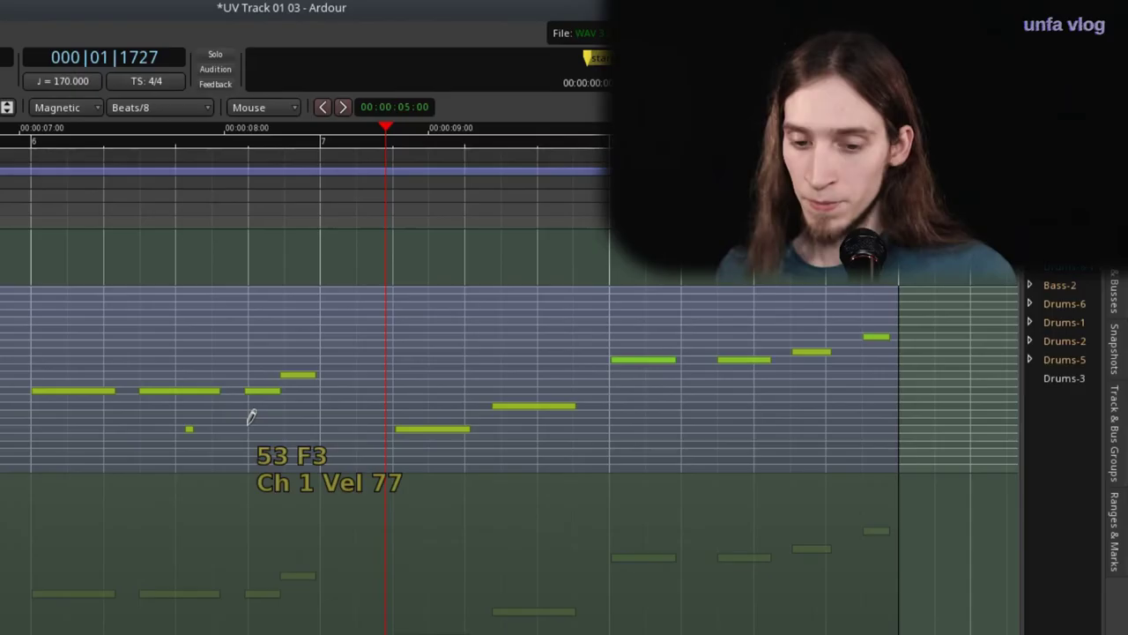
{"action": "left_click", "coordinate": [300, 375]}
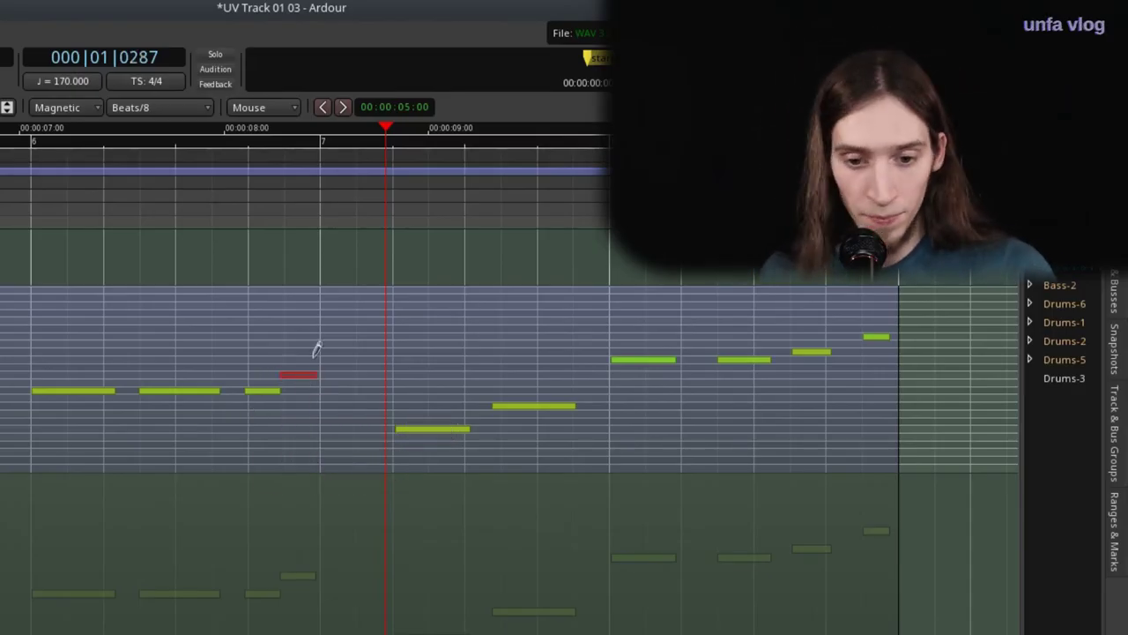
{"action": "left_click", "coordinate": [334, 358]}
{"action": "mouse_move", "coordinate": [334, 357]}
{"action": "left_mouse_down"}
{"action": "mouse_move", "coordinate": [353, 356]}
{"action": "mouse_move", "coordinate": [346, 347]}
{"action": "left_mouse_up"}
{"action": "scroll", "coordinate": [103, 177], "scroll_direction": "left", "scroll_amount": 2}
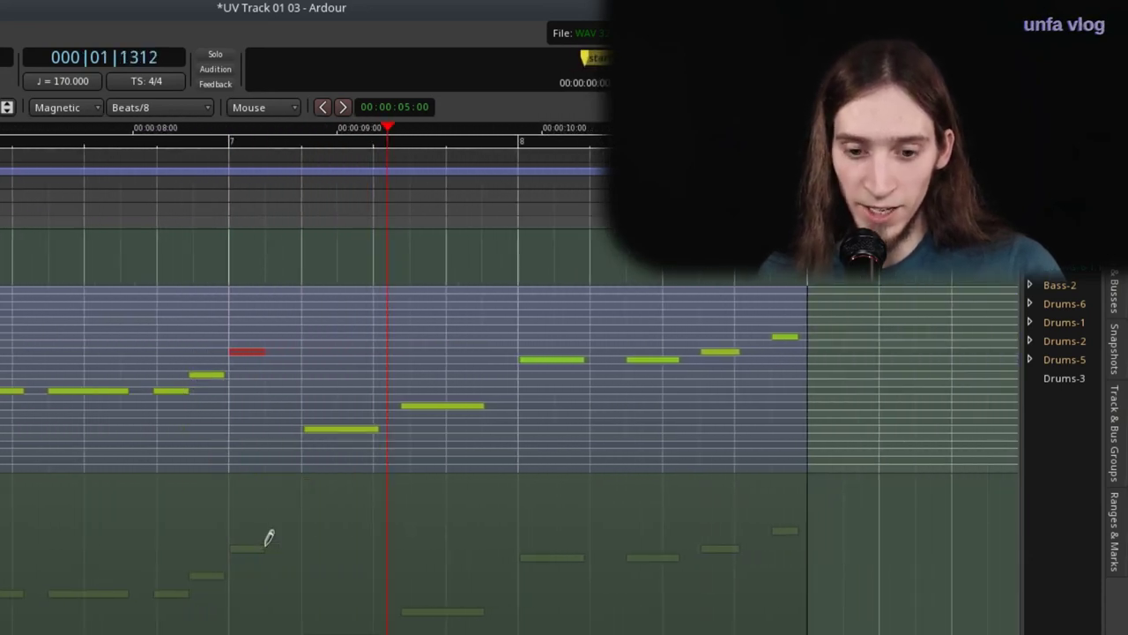
{"action": "key", "text": "ctrl+s"}
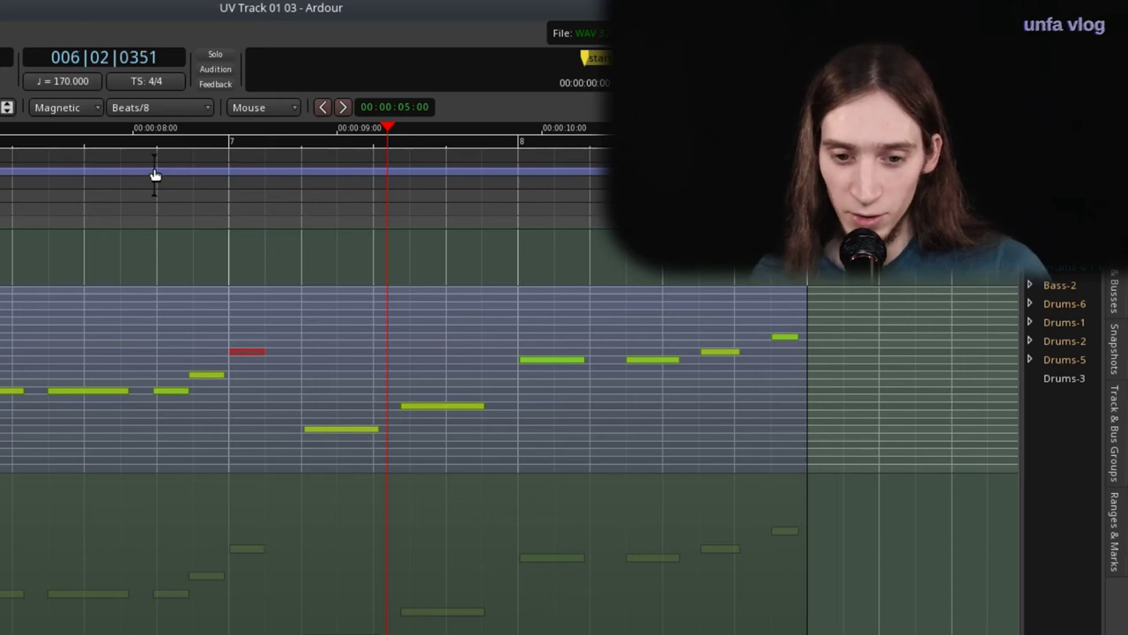
Add another half-beat note directly after bar 7's first note, at the pitch of bar 8's last note.
{"action": "scroll", "coordinate": [161, 206], "scroll_direction": "left", "scroll_amount": 4}
{"action": "scroll", "coordinate": [161, 205], "scroll_direction": "right", "scroll_amount": 1}
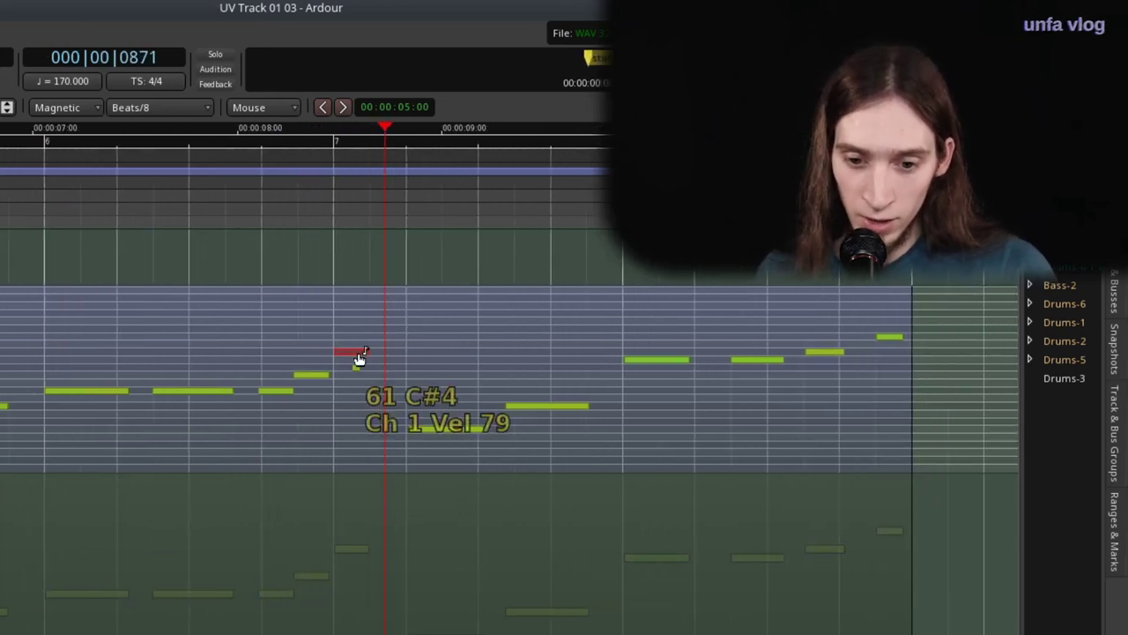
{"action": "mouse_move", "coordinate": [370, 342]}
{"action": "left_mouse_down"}
{"action": "mouse_move", "coordinate": [403, 343]}
{"action": "mouse_move", "coordinate": [391, 340]}
{"action": "left_mouse_up"}
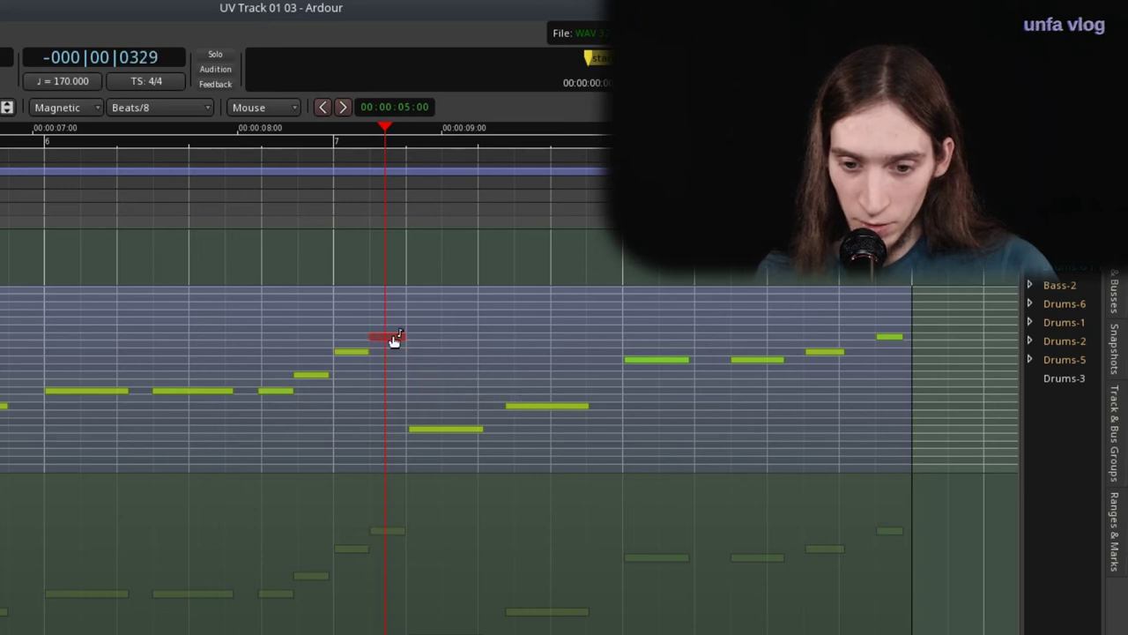
{"action": "left_click", "coordinate": [147, 235]}
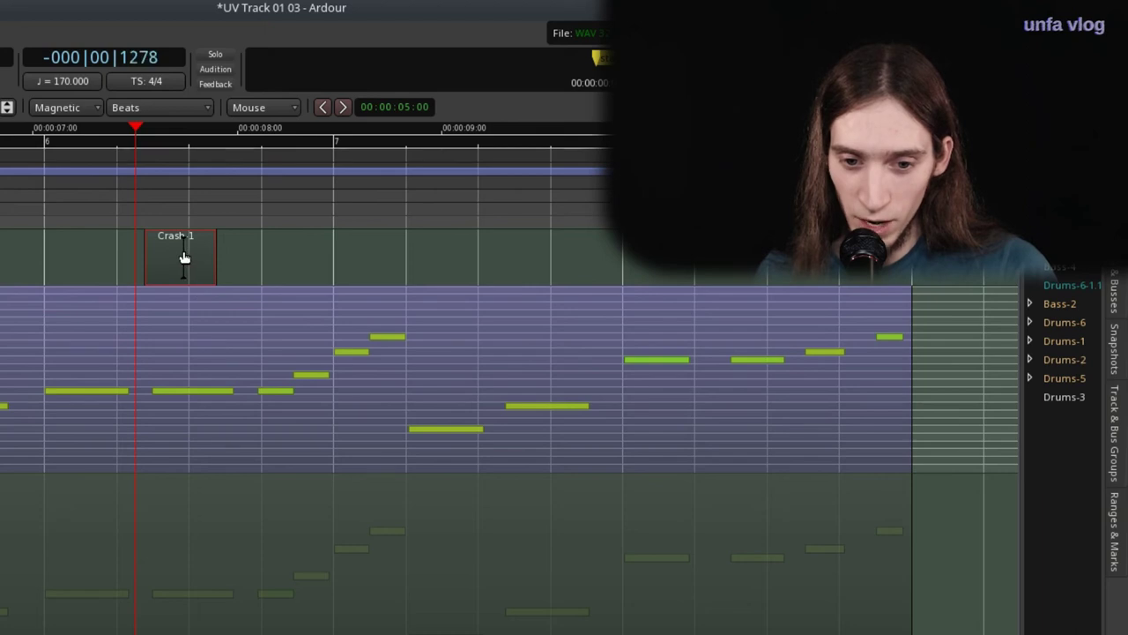
{"action": "key", "text": "ctrl+z"}
Play the bass from bar 6 past the region's end, save the session and return the playhead to the start.
{"action": "key", "text": "space"}
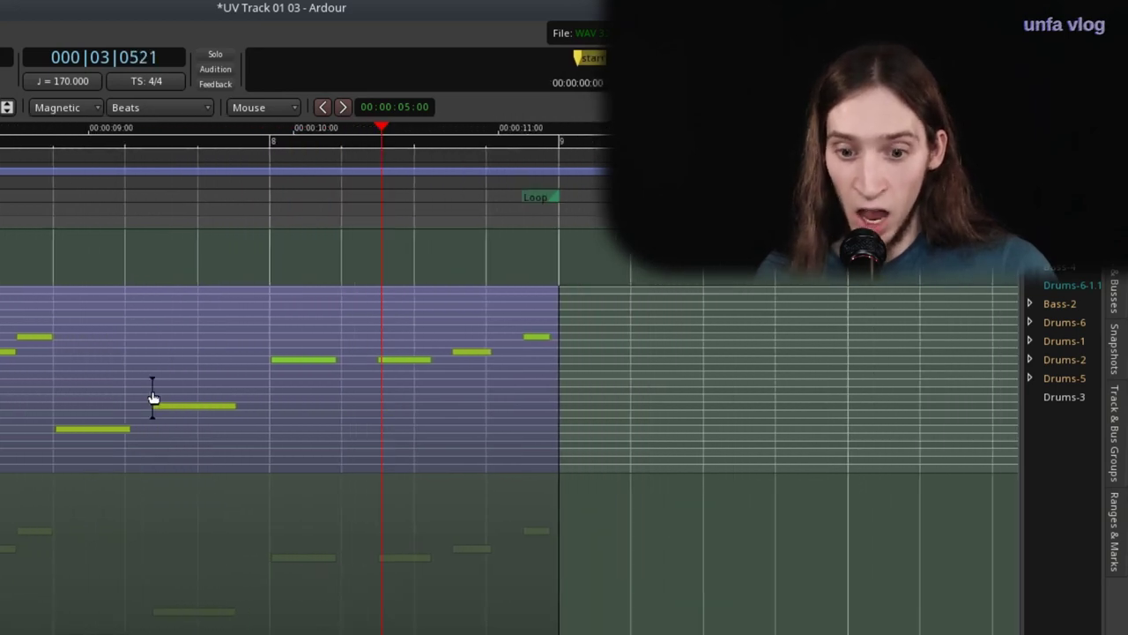
{"action": "key", "text": "space"}
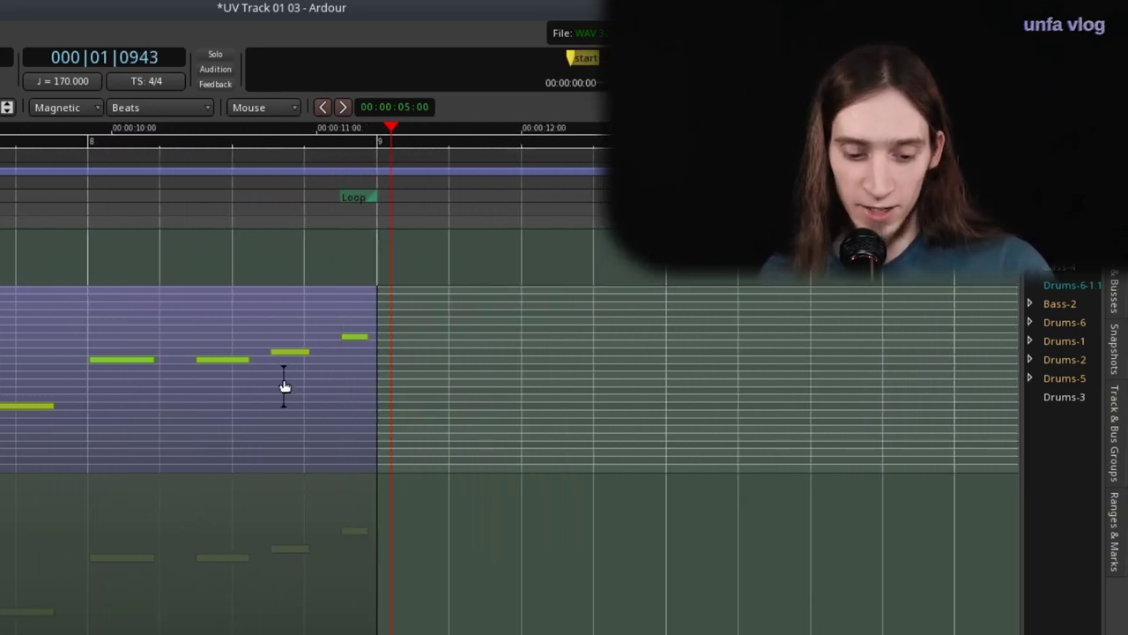
{"action": "key", "text": "ctrl+s"}
{"action": "key", "text": "Home"}
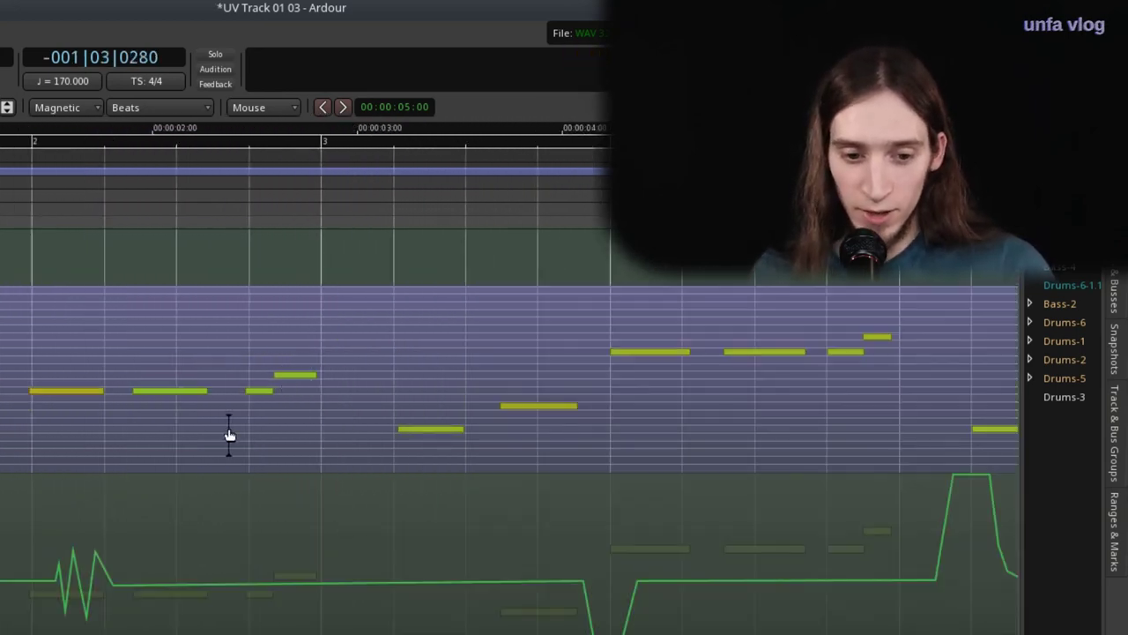
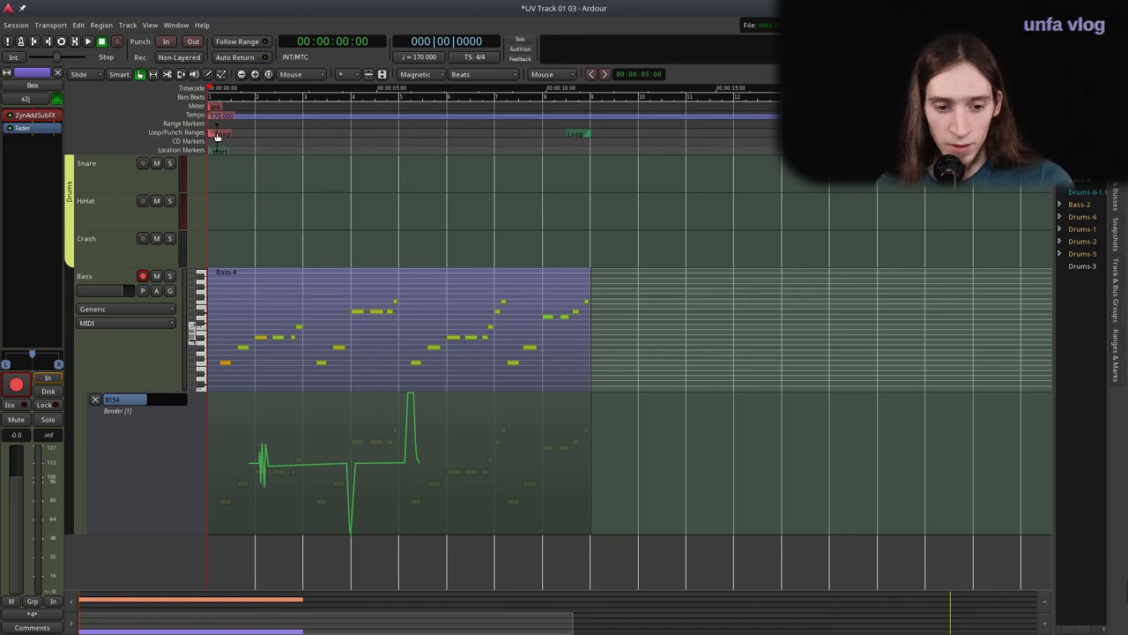
Disarm recording on the Bass track, reduce the height of its Bender automation lane and select the track.
{"action": "left_click", "coordinate": [145, 277]}
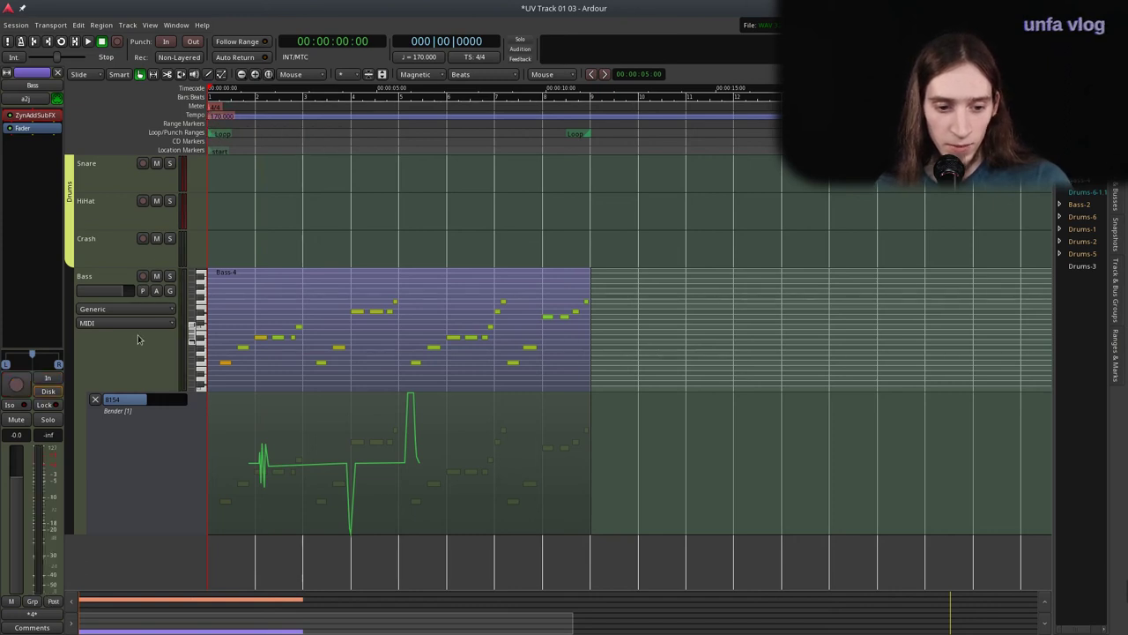
{"action": "left_click_drag", "start_coordinate": [137, 508], "coordinate": [150, 436]}
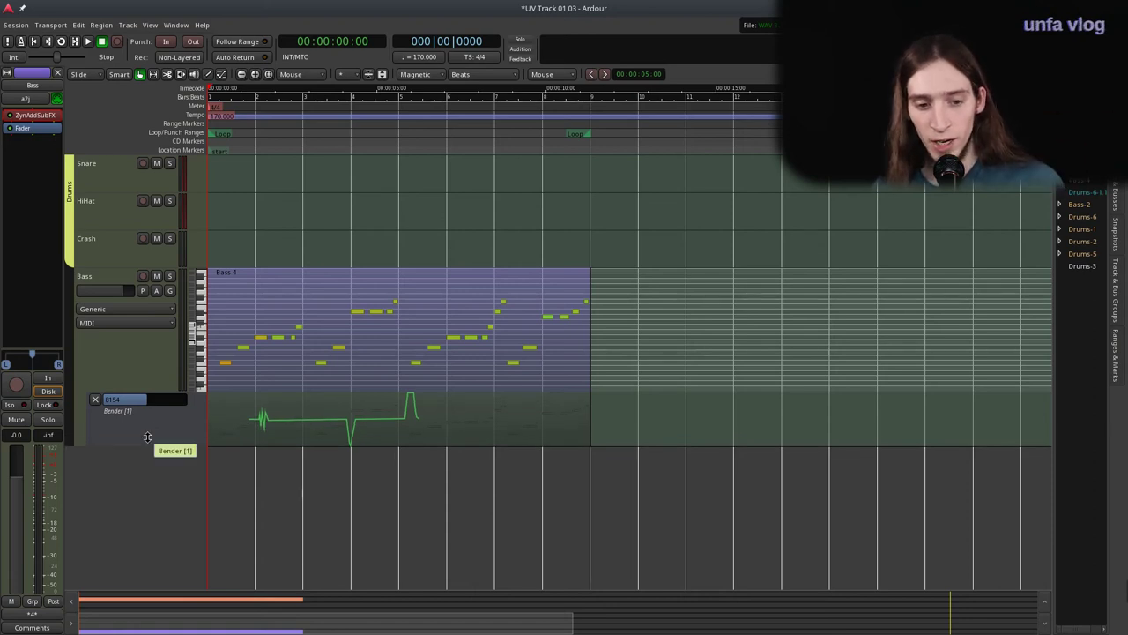
{"action": "left_click", "coordinate": [113, 281]}
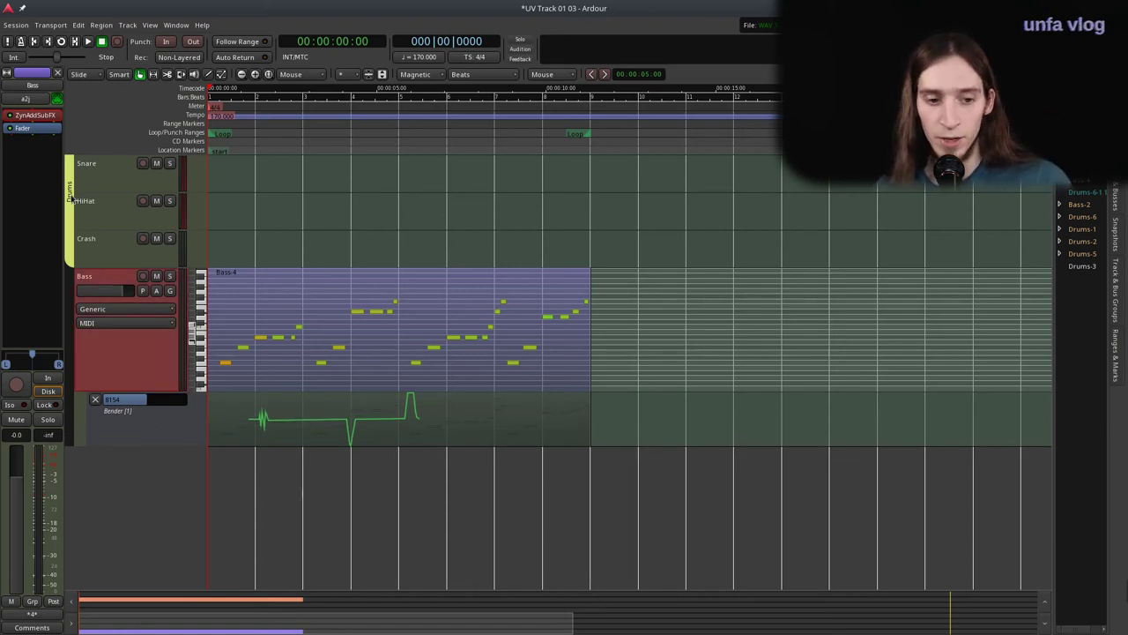
{"action": "right_click", "coordinate": [50, 121]}
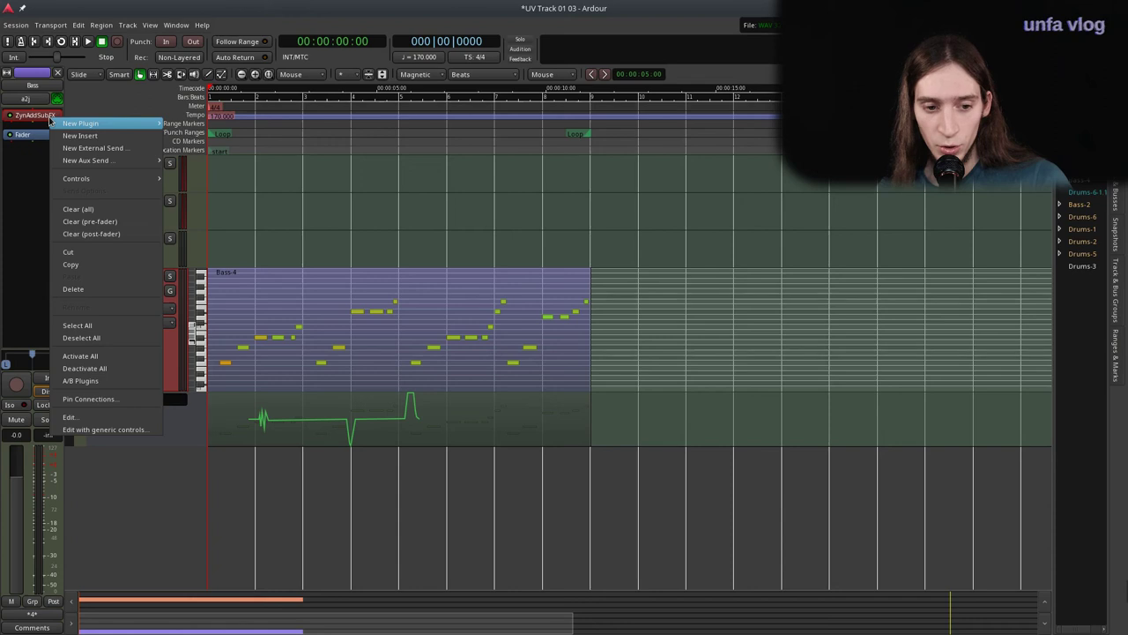
{"action": "left_click", "coordinate": [100, 430]}
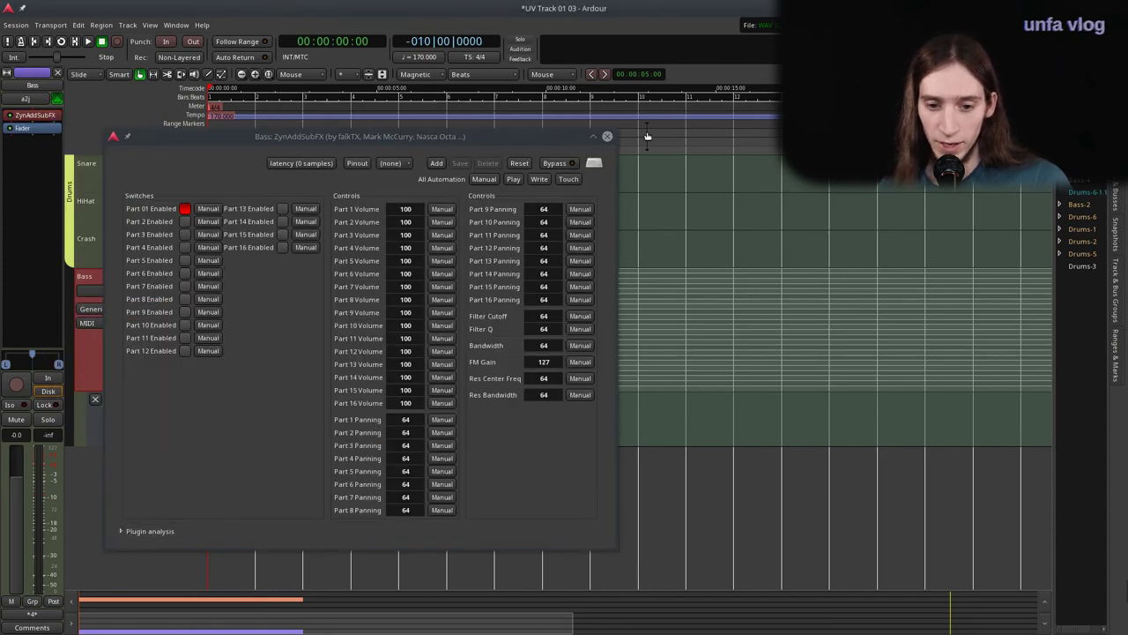
{"action": "left_click", "coordinate": [608, 138]}
Open the Bass track's ZynAddSubFX editor, view its dialog for saving all parameters and cancel without saving.
{"action": "right_click", "coordinate": [50, 121]}
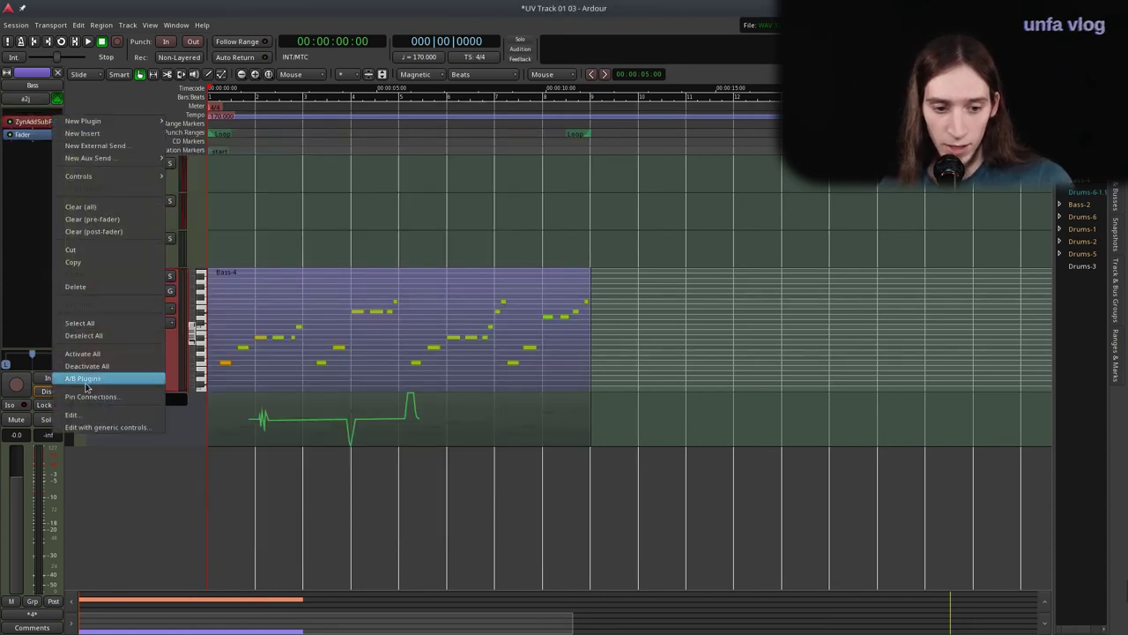
{"action": "left_click", "coordinate": [84, 415]}
{"action": "left_click_drag", "start_coordinate": [172, 12], "coordinate": [399, 117]}
{"action": "left_click", "coordinate": [239, 130]}
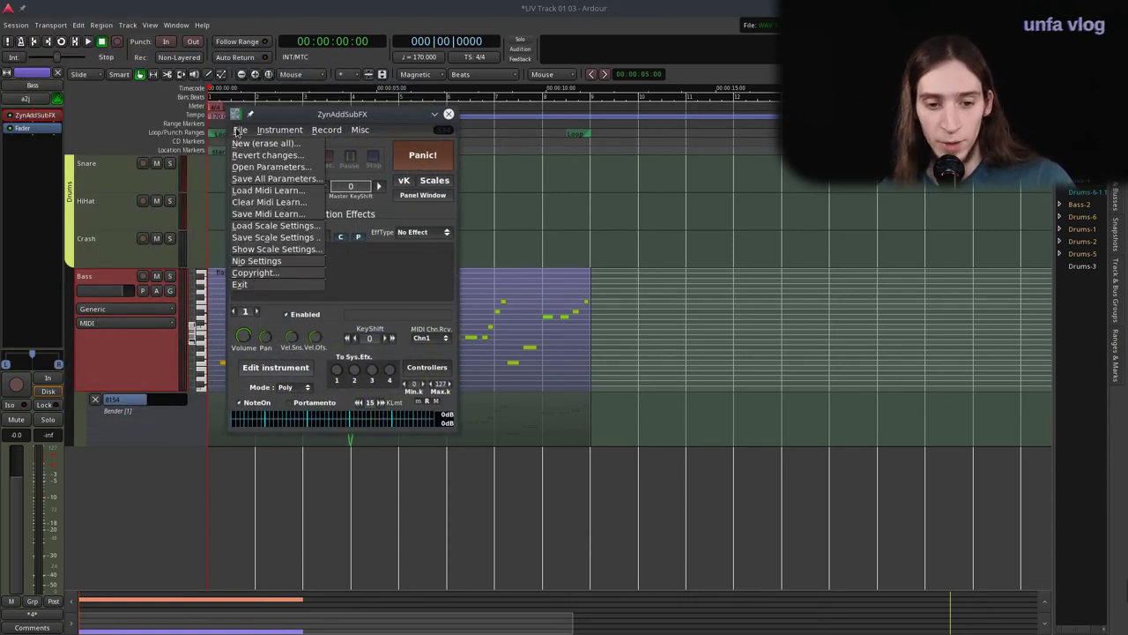
{"action": "left_click", "coordinate": [264, 180]}
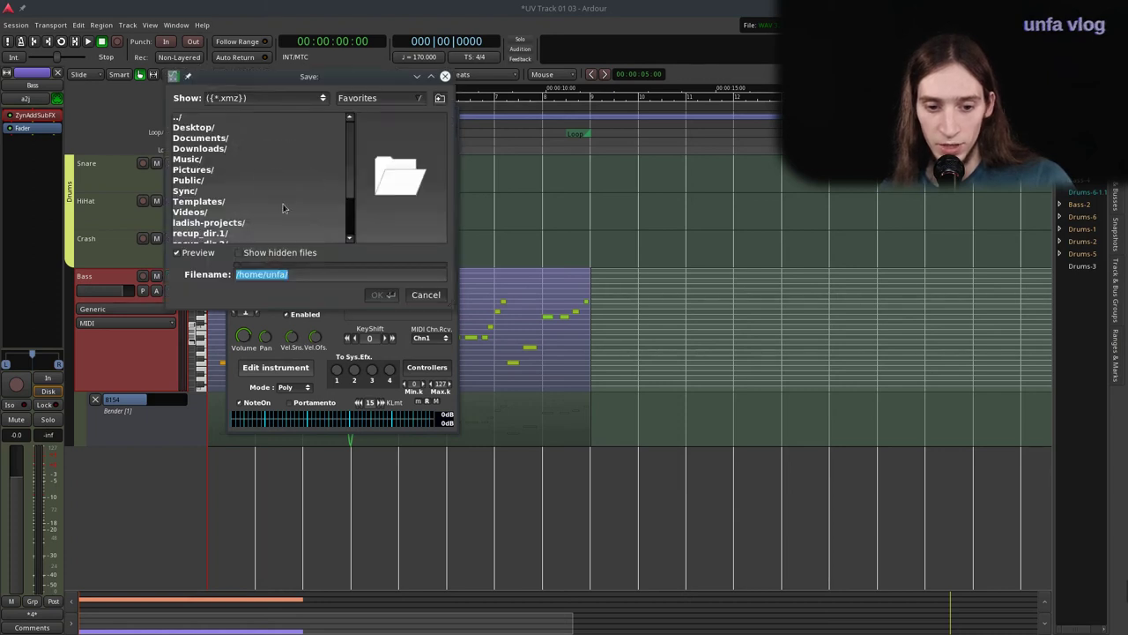
{"action": "left_click", "coordinate": [425, 295]}
View the synth's dialog for opening a full .xmz parameter file and cancel it.
{"action": "left_click", "coordinate": [239, 132]}
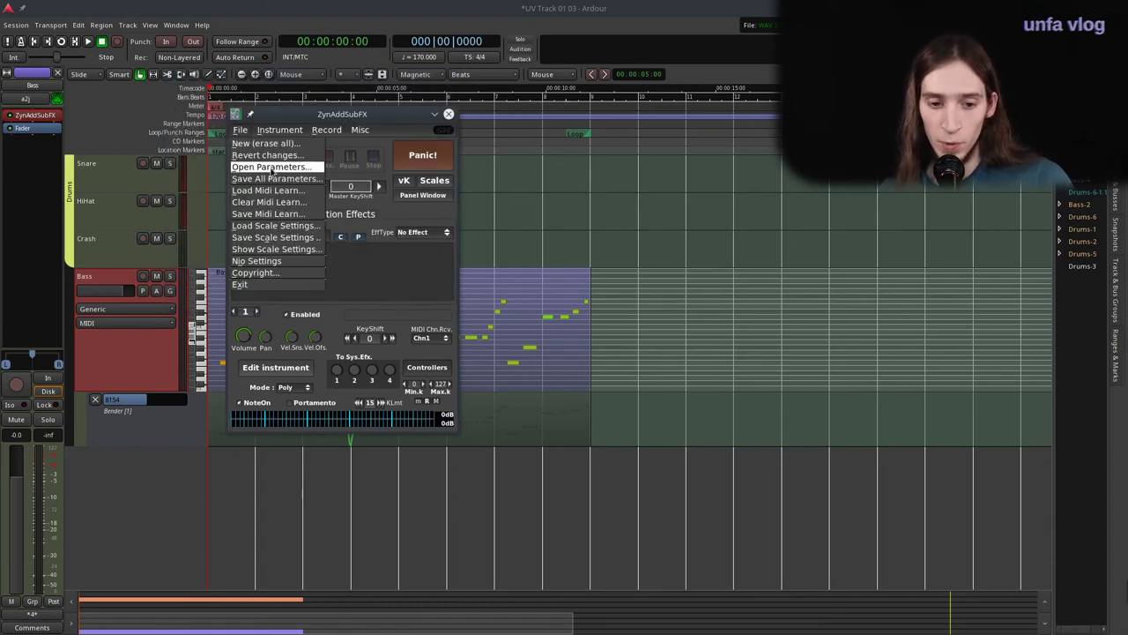
{"action": "left_click", "coordinate": [271, 173]}
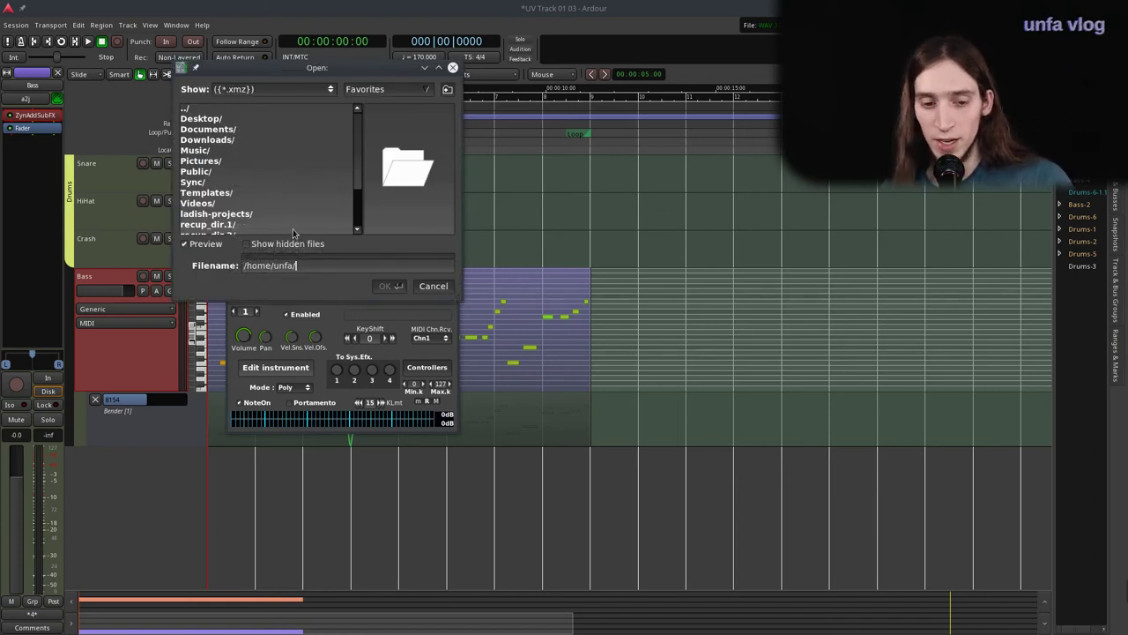
{"action": "left_click", "coordinate": [432, 287]}
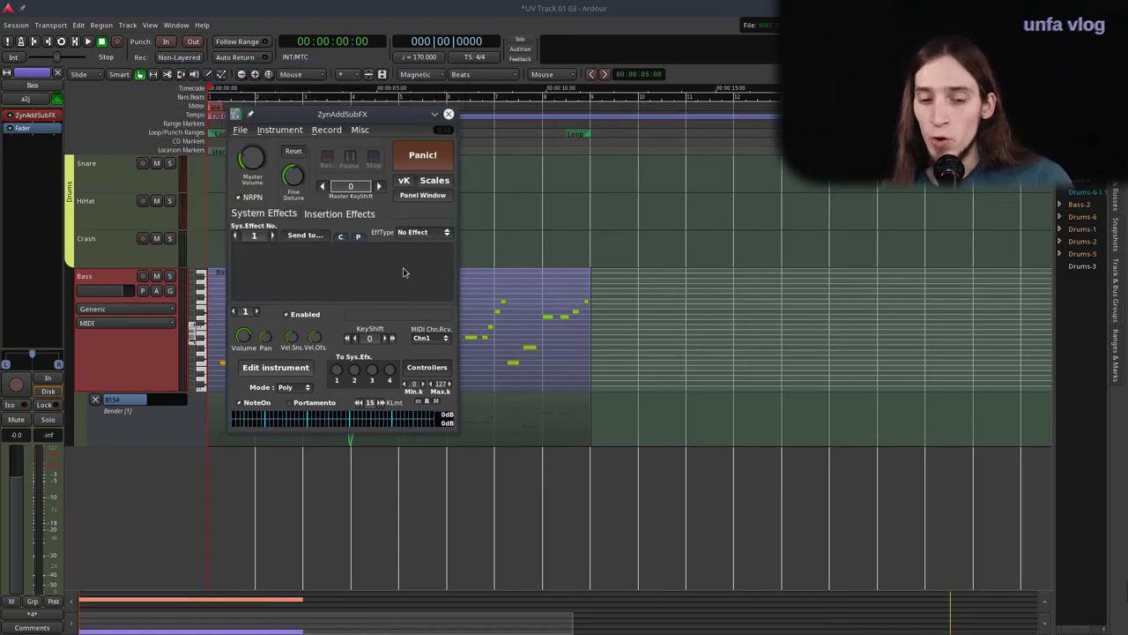
View the dialog for saving a single instrument as an .xiz file and cancel it.
{"action": "left_click", "coordinate": [295, 132]}
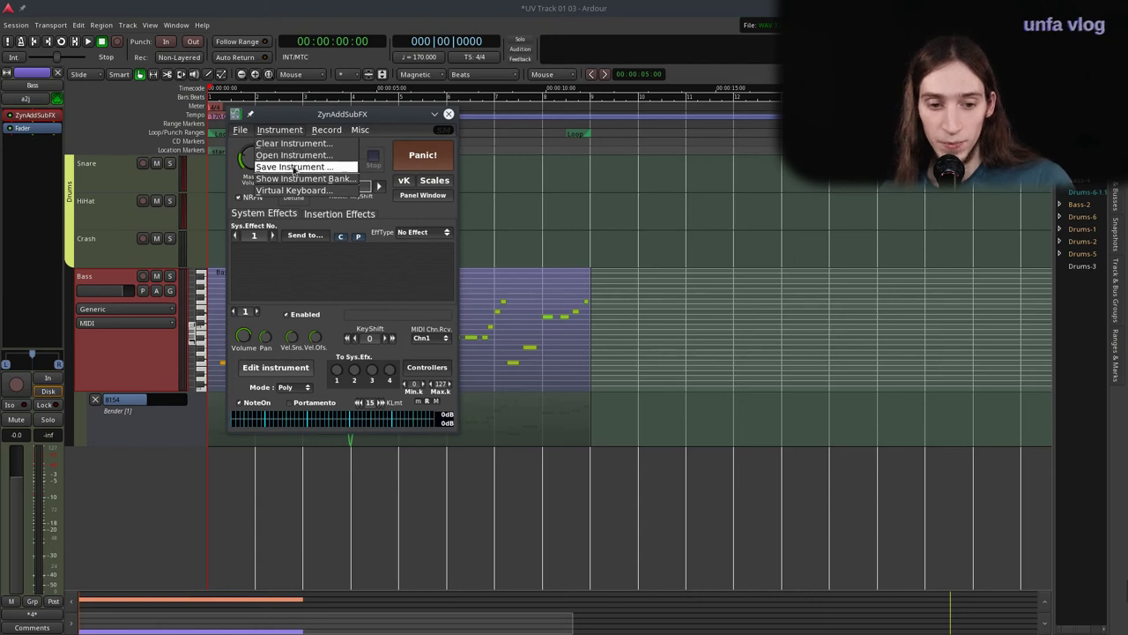
{"action": "left_click", "coordinate": [295, 166]}
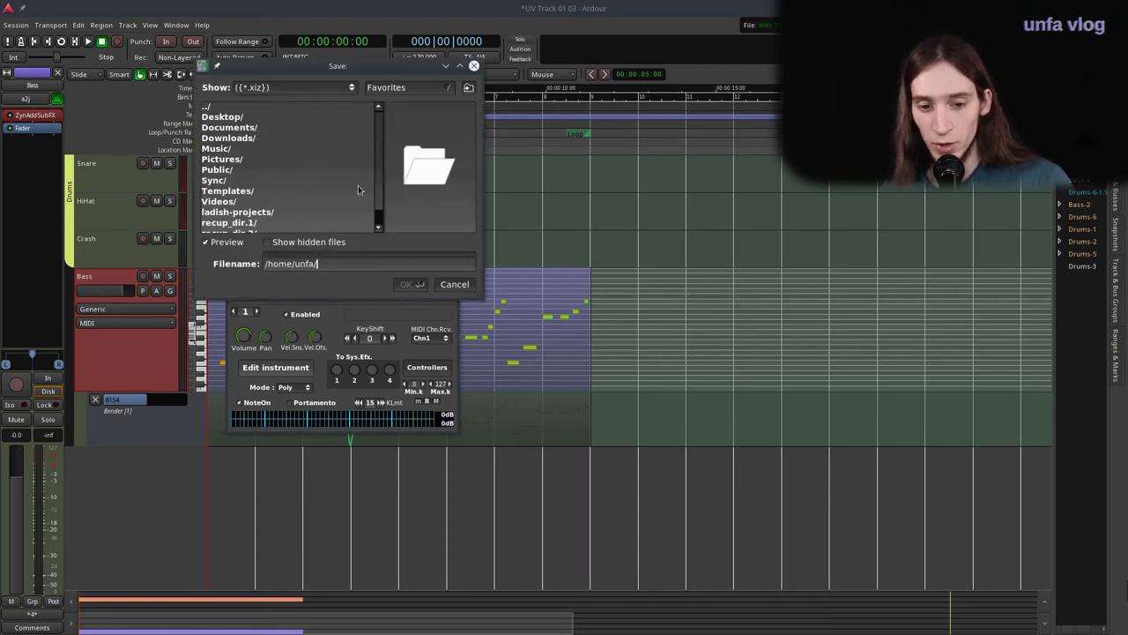
{"action": "left_click", "coordinate": [455, 284]}
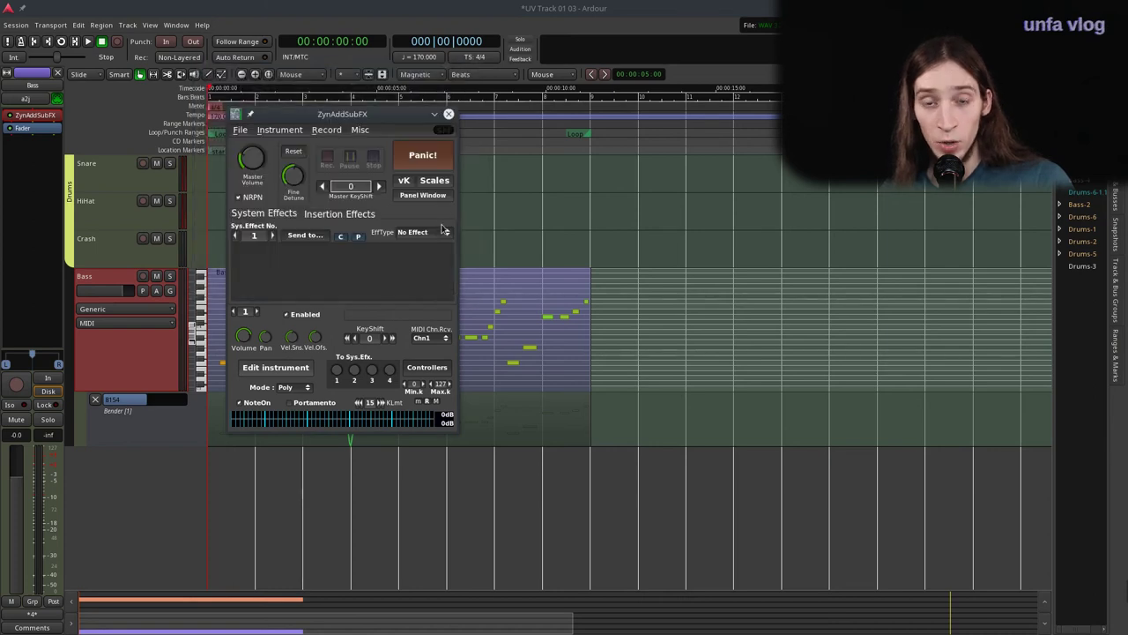
Look over the synth's 16-part panel, then view the instrument loading dialog for part 3 and cancel it.
{"action": "left_click", "coordinate": [424, 195]}
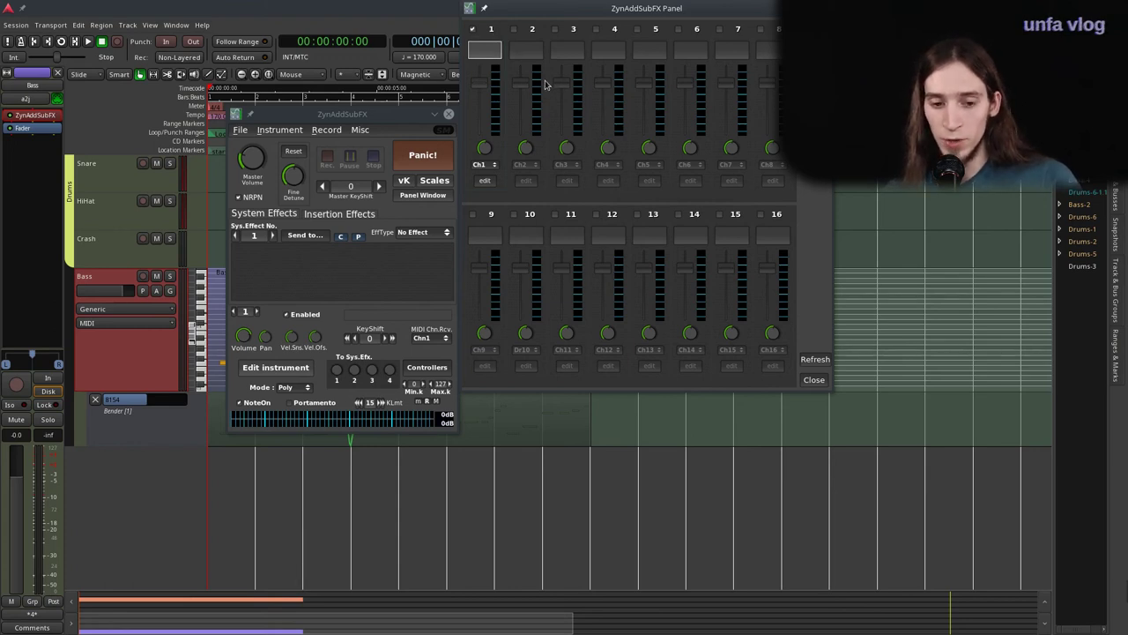
{"action": "left_click", "coordinate": [813, 379]}
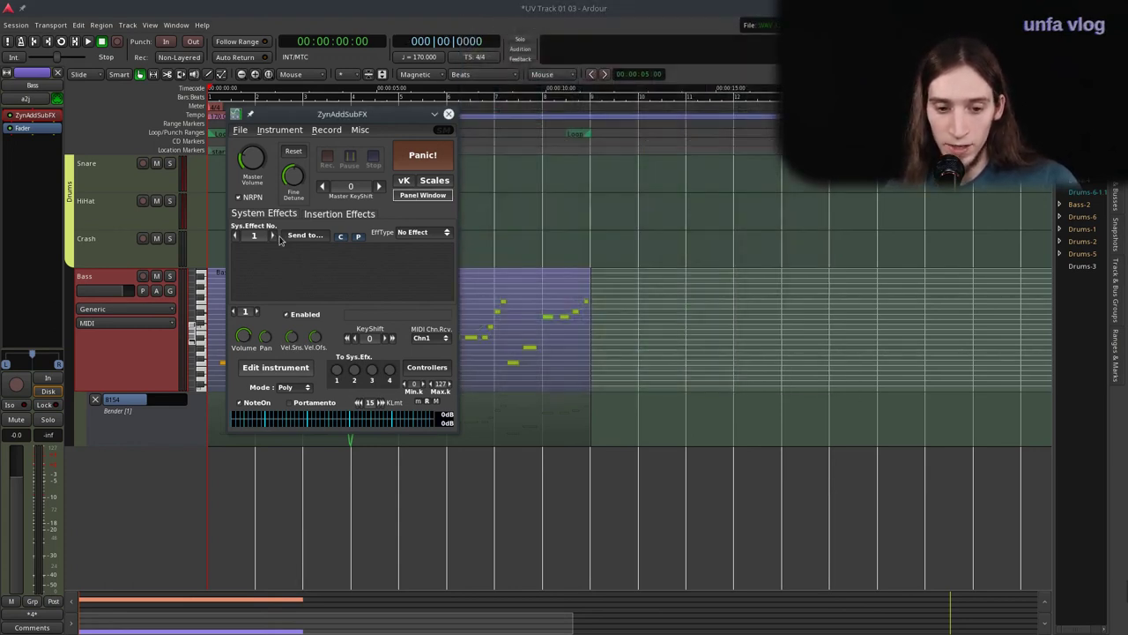
{"action": "left_click", "coordinate": [257, 312]}
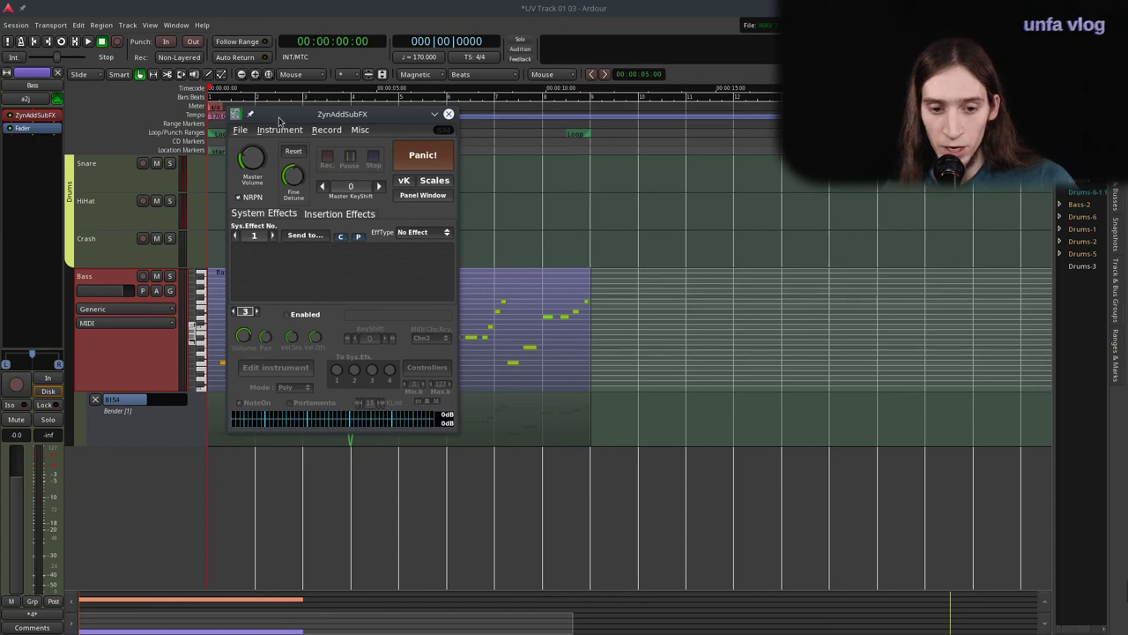
{"action": "left_click", "coordinate": [279, 130]}
{"action": "left_click", "coordinate": [284, 156]}
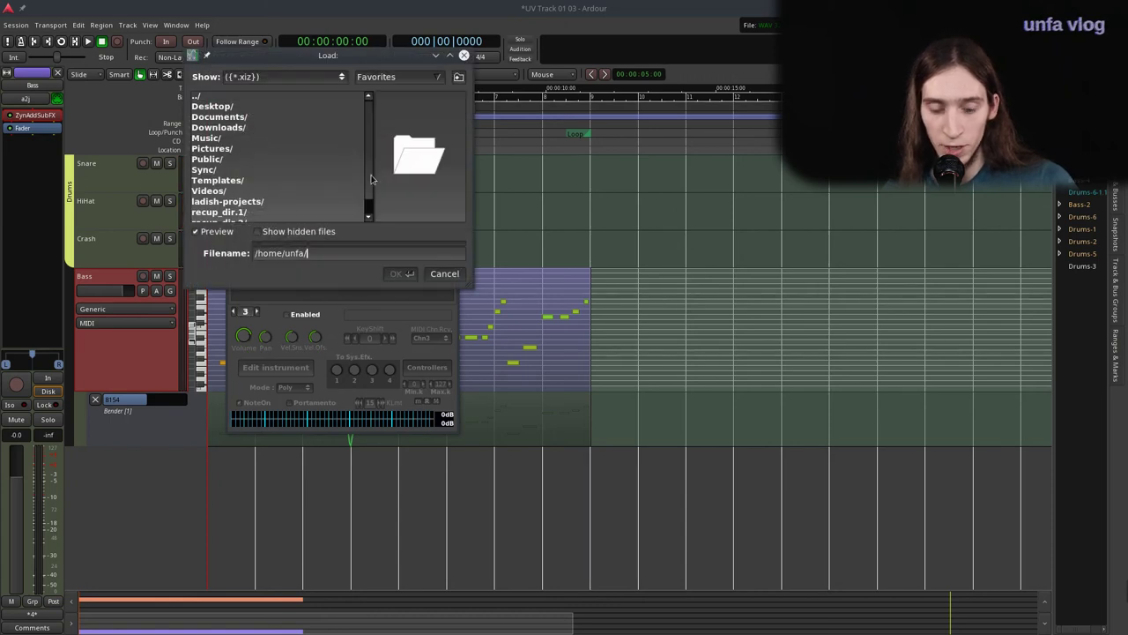
{"action": "left_click", "coordinate": [432, 273]}
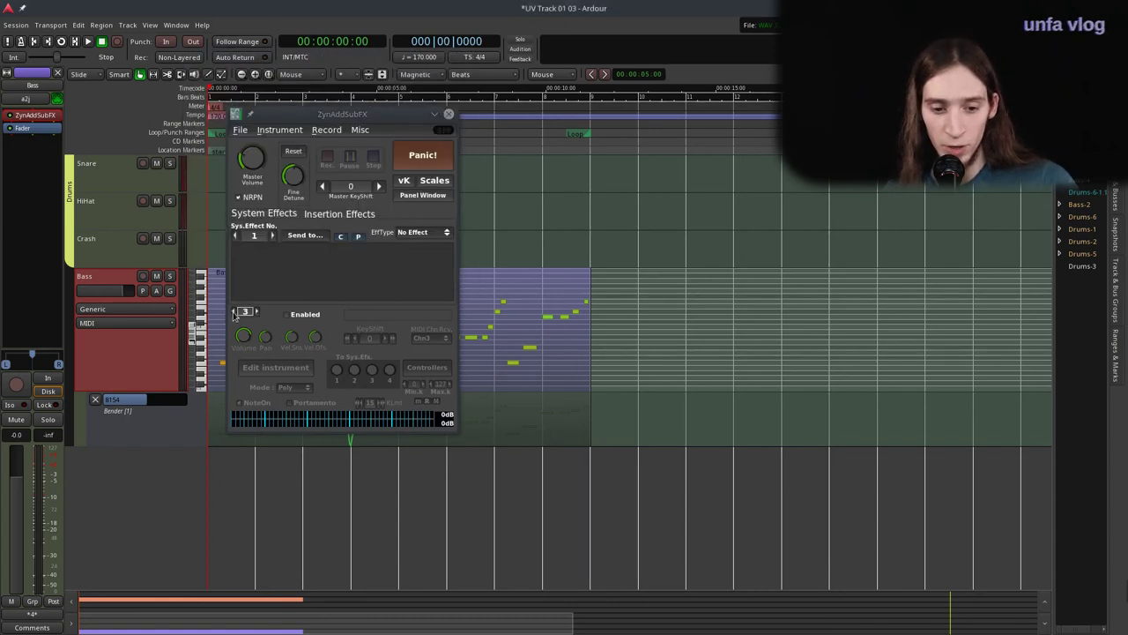
Step back through the synth's parts to part 1, glance at part 2 again and close the ZynAddSubFX editor on part 1.
{"action": "left_click", "coordinate": [235, 312]}
{"action": "left_click", "coordinate": [234, 311]}
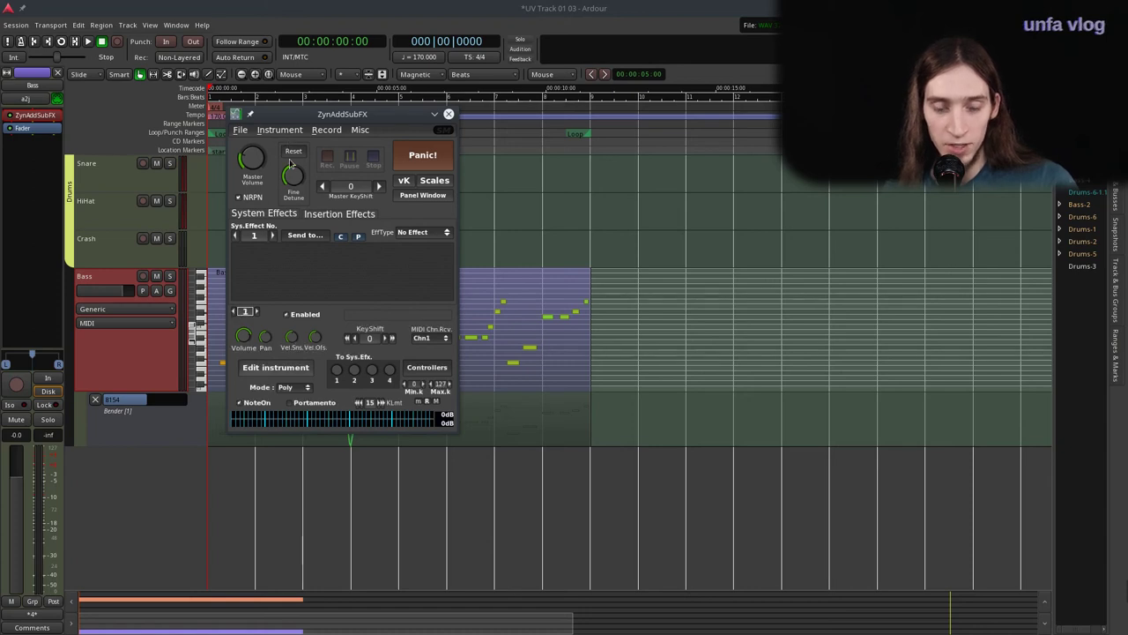
{"action": "left_click", "coordinate": [257, 311]}
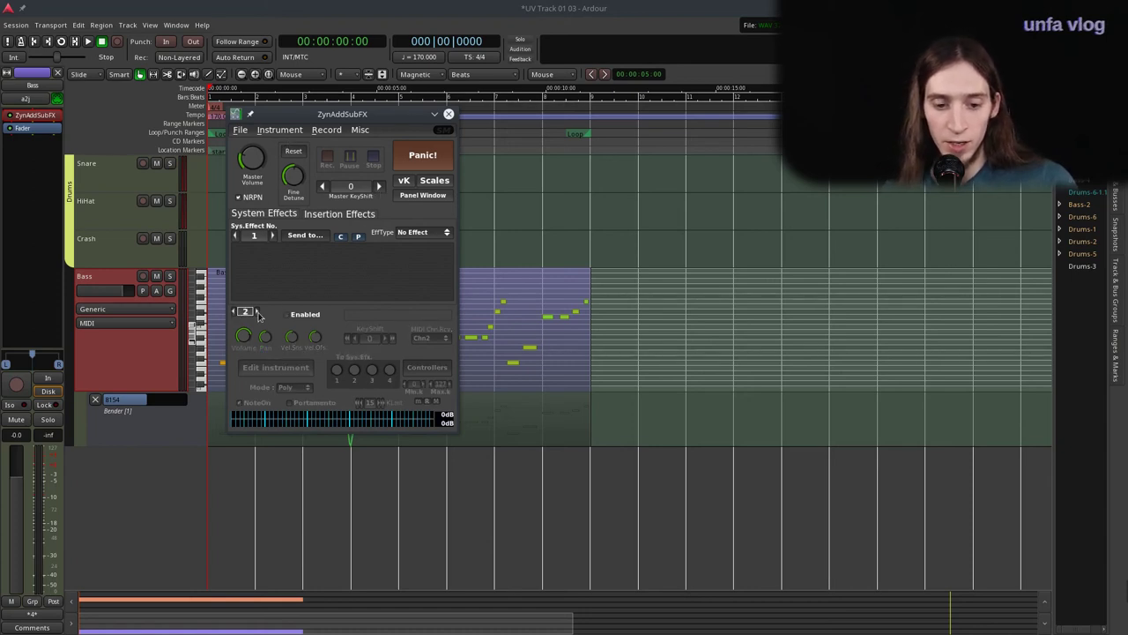
{"action": "left_click", "coordinate": [234, 311]}
{"action": "left_click", "coordinate": [234, 312]}
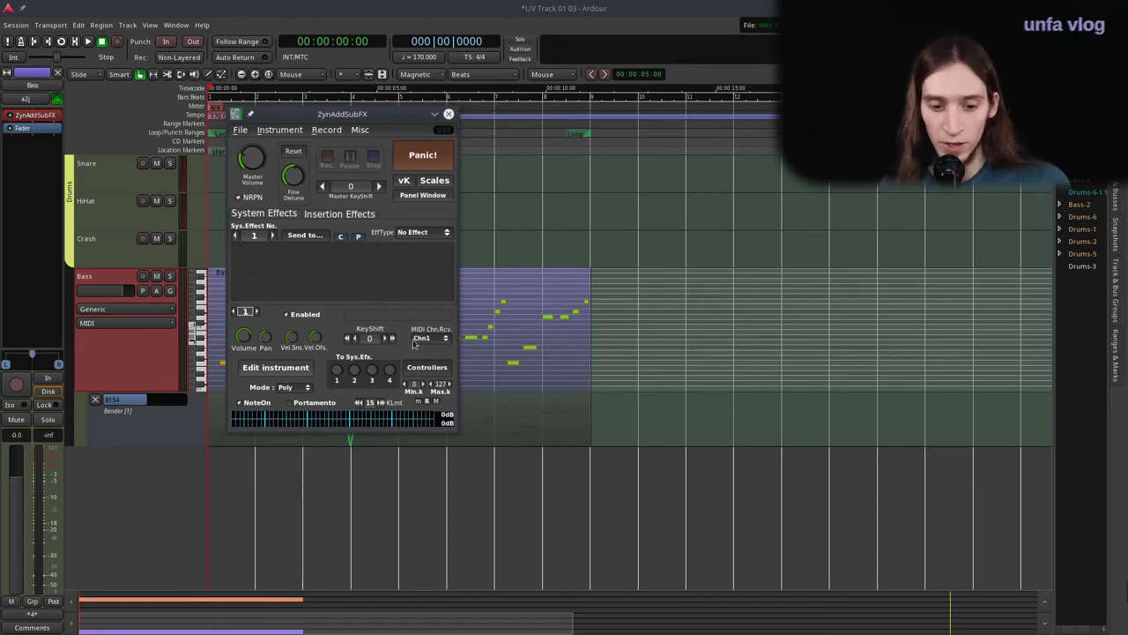
{"action": "key", "text": "alt+F4"}
Play the loop and examine the Bass track's notes and pitch-bend curve across bars 1 to 8.
{"action": "key", "text": "space"}
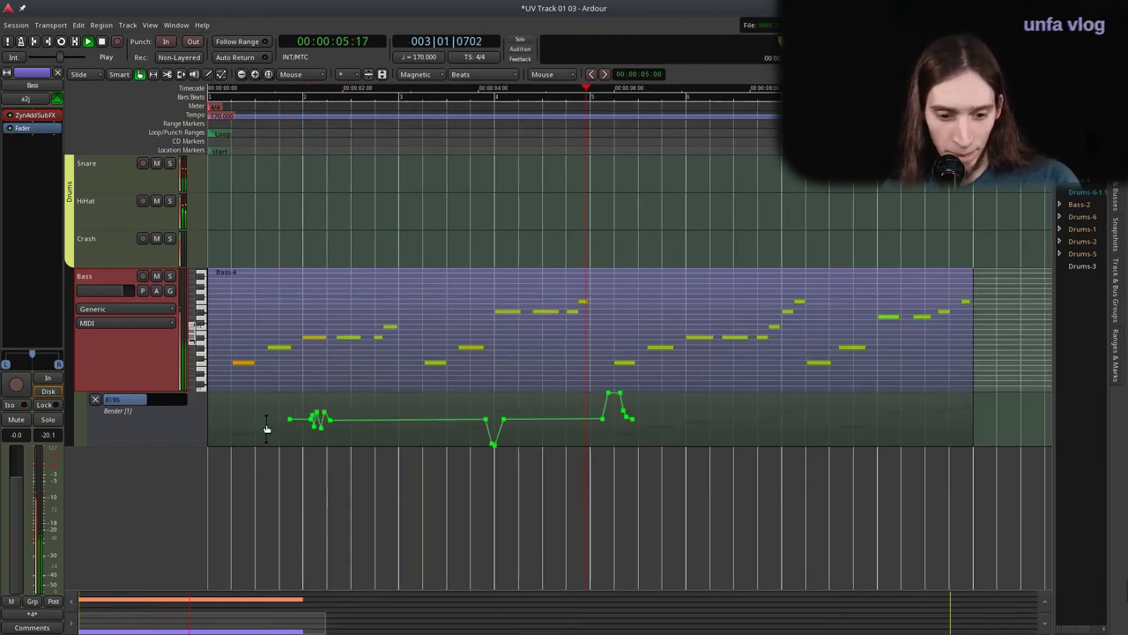
{"action": "key", "text": "equal"}
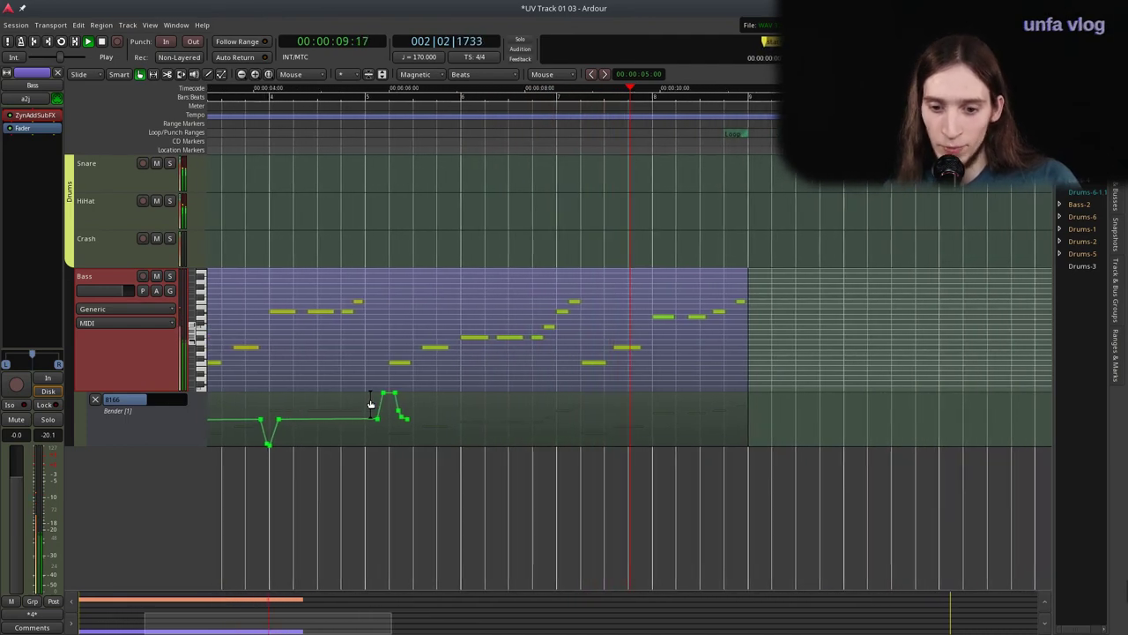
{"action": "key", "text": "space"}
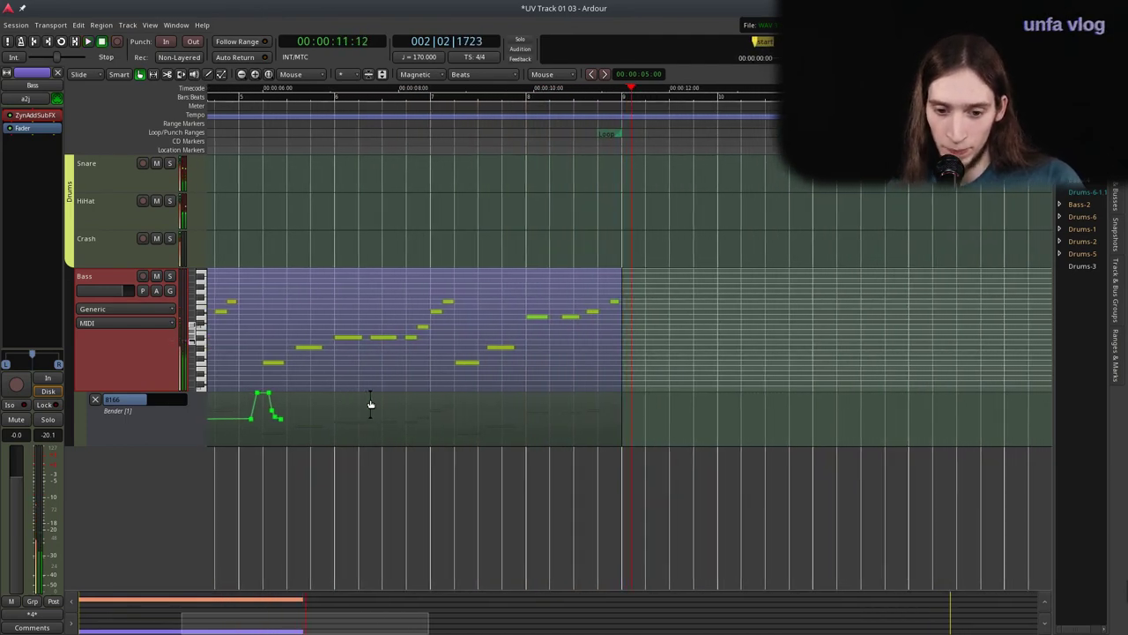
{"action": "scroll", "coordinate": [371, 400], "scroll_direction": "left", "scroll_amount": 4}
{"action": "mouse_move", "coordinate": [308, 414]}
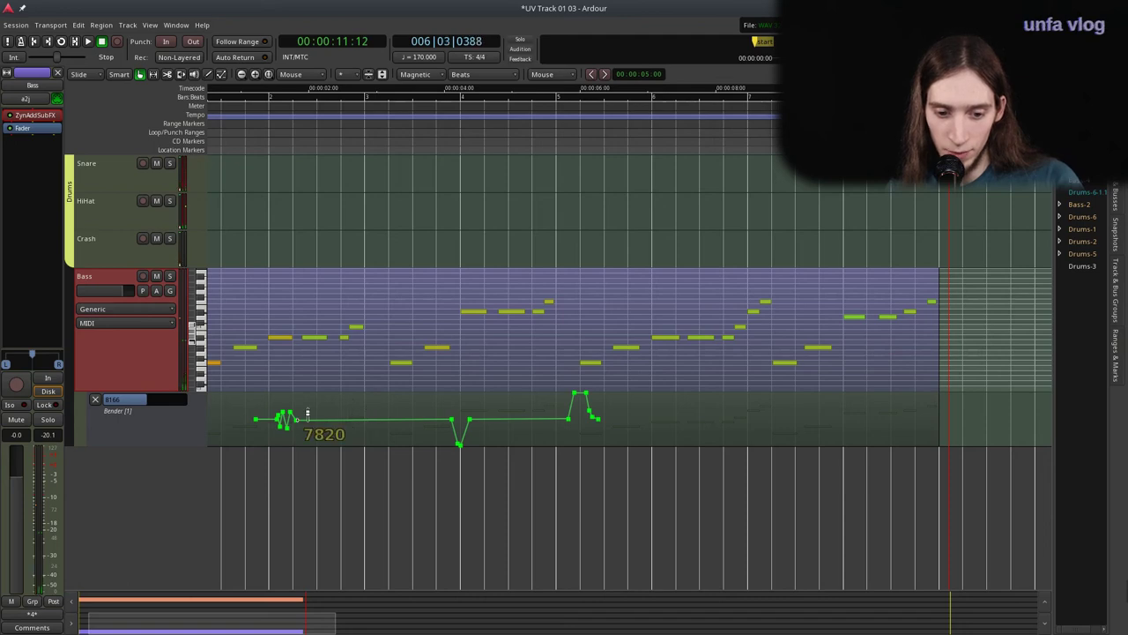
{"action": "left_click_drag", "start_coordinate": [308, 414], "coordinate": [307, 413]}
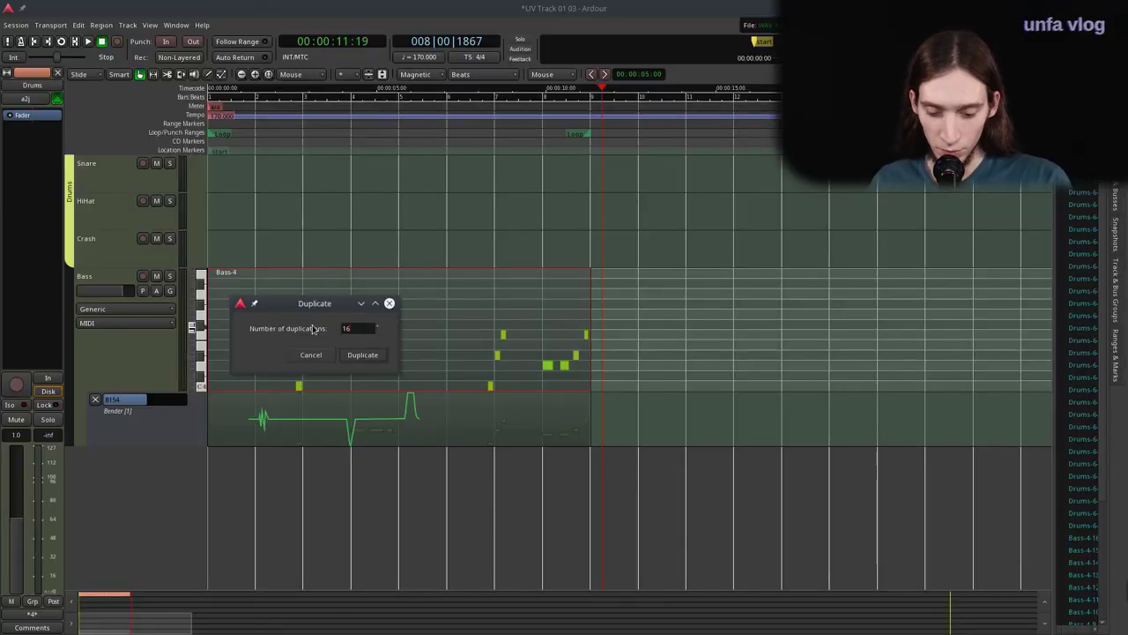
Duplicate the Bass region 16 times, and duplicate the two existing Drums regions together 16 times as well.
{"action": "key", "text": "Return"}
{"action": "scroll", "coordinate": [334, 322], "scroll_direction": "up", "scroll_amount": 5}
{"action": "left_click", "coordinate": [340, 181]}
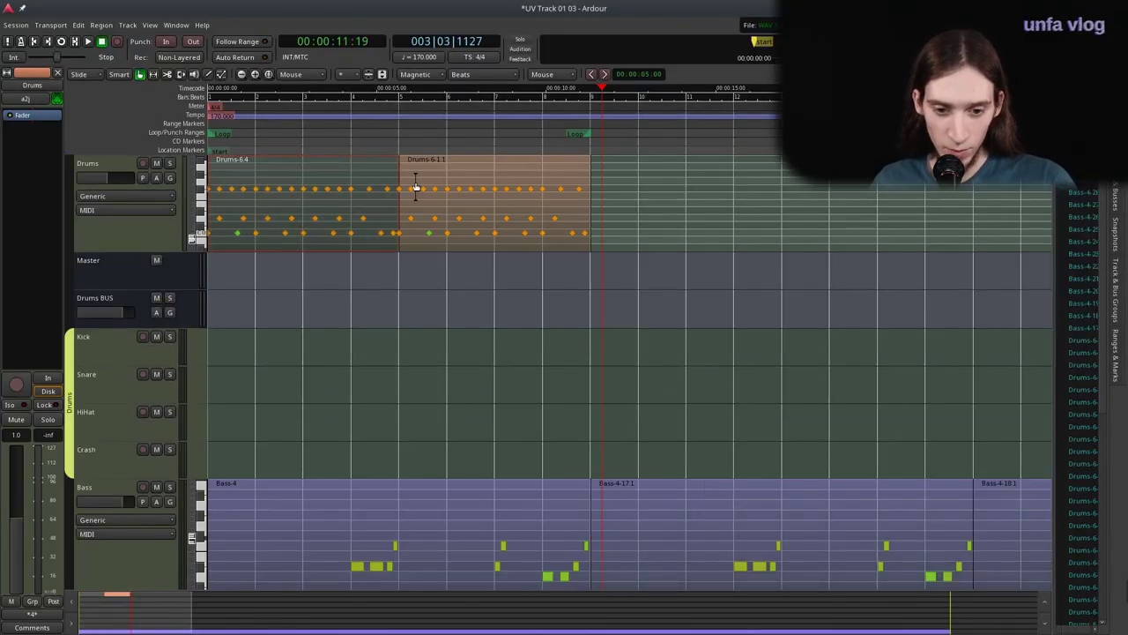
{"action": "left_click", "coordinate": [415, 187], "text": "ctrl"}
{"action": "key", "text": "shift+e"}
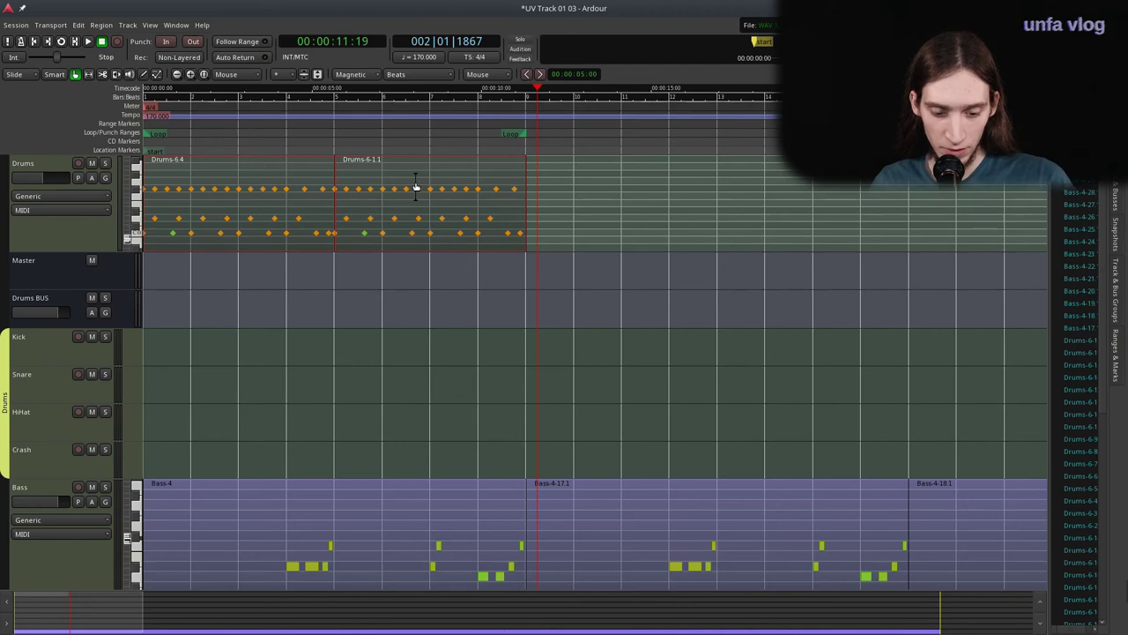
{"action": "key", "text": "shift+e"}
{"action": "key", "text": "shift+d"}
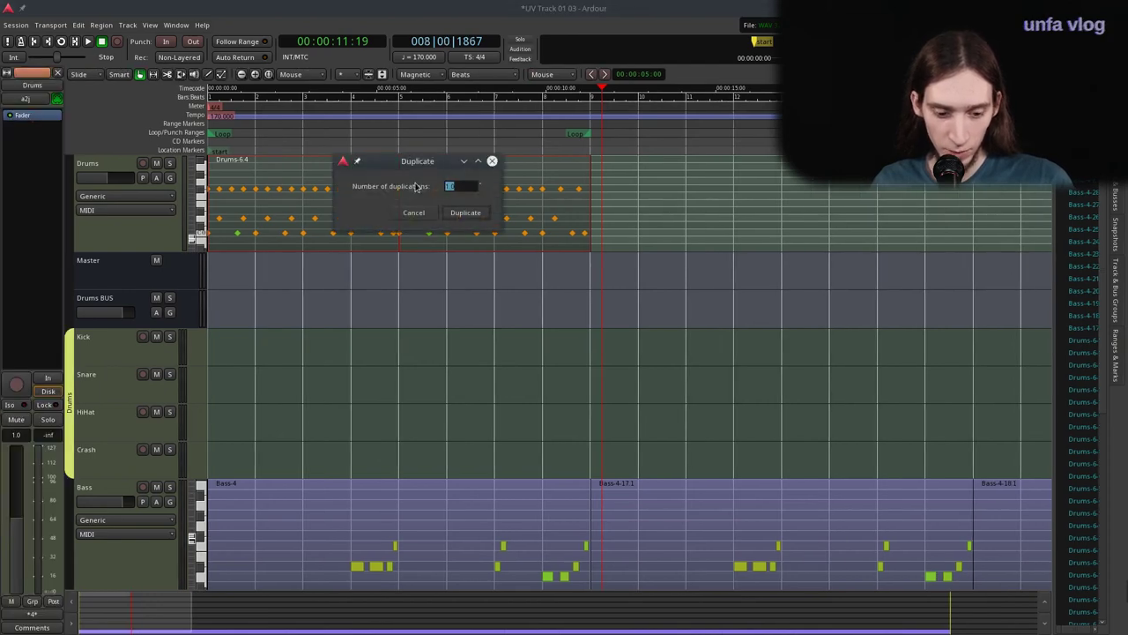
{"action": "type", "text": "16"}
{"action": "key", "text": "Return"}
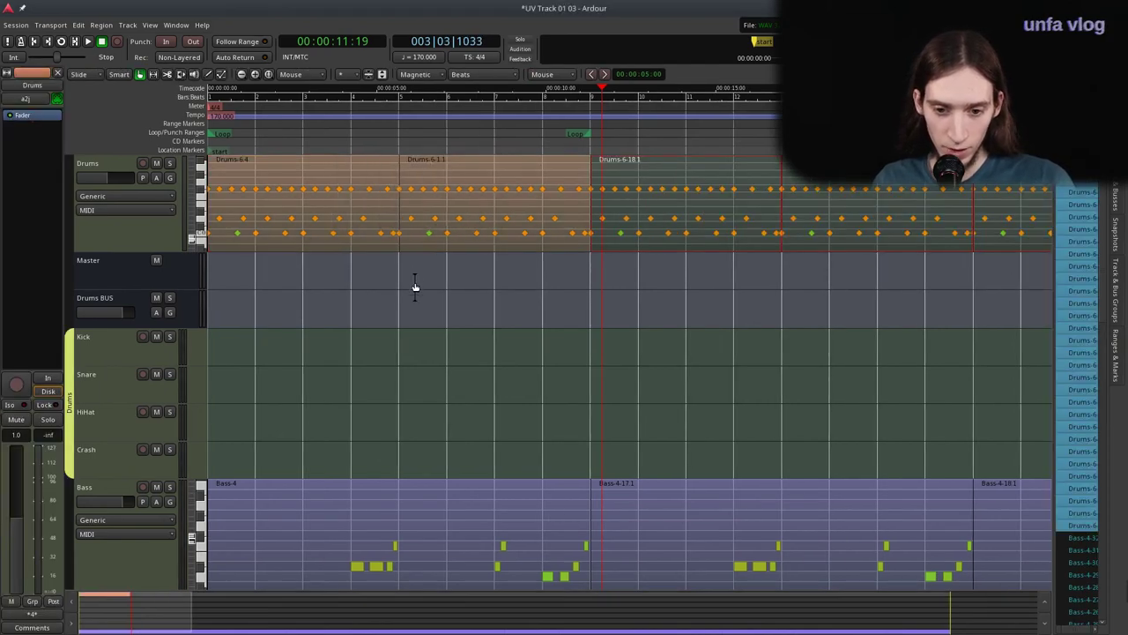
Look over the duplicated Drums and Bass regions along the timeline and through the track list.
{"action": "key", "text": "minus"}
{"action": "scroll", "coordinate": [415, 285], "scroll_direction": "down", "scroll_amount": 3}
{"action": "scroll", "coordinate": [414, 285], "scroll_direction": "up", "scroll_amount": 3}
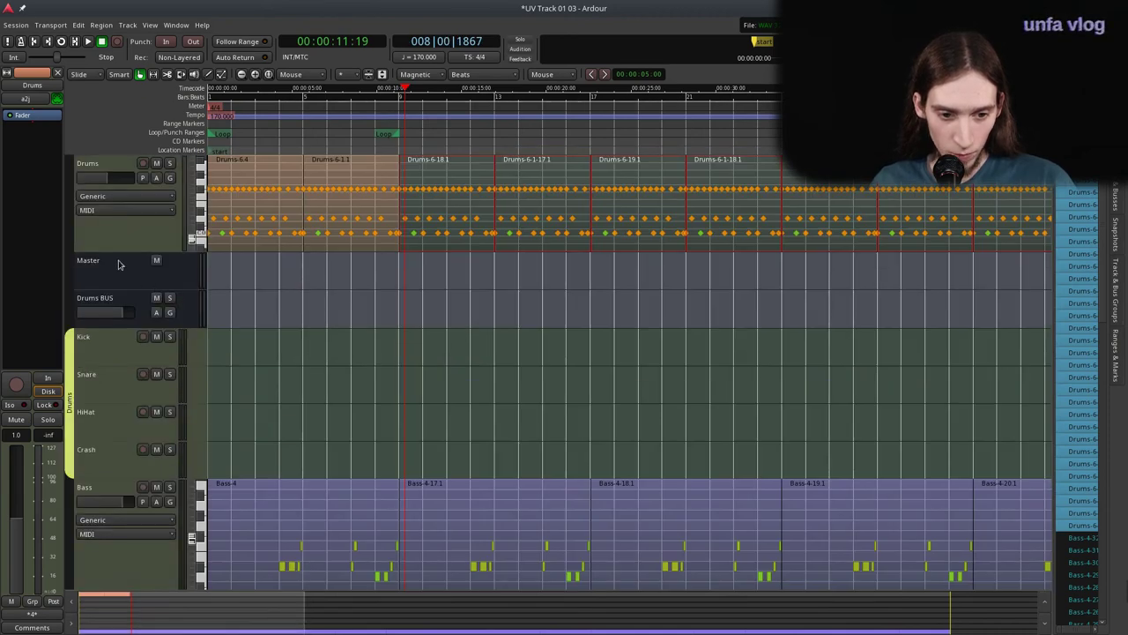
{"action": "left_click", "coordinate": [118, 263]}
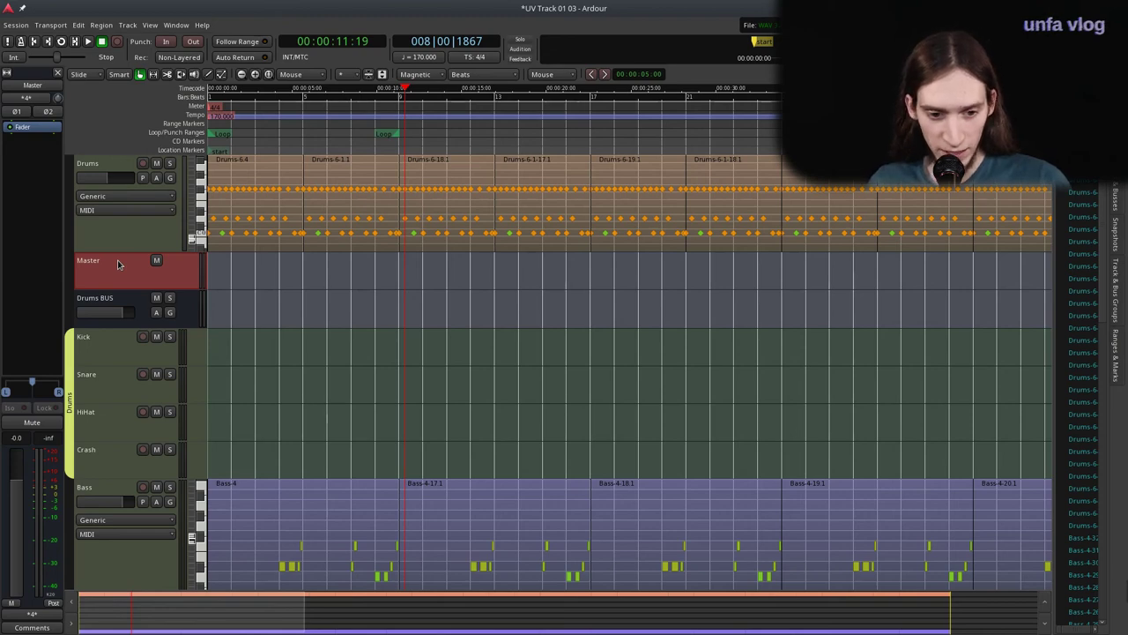
{"action": "double_click", "coordinate": [118, 262]}
{"action": "left_click", "coordinate": [146, 236]}
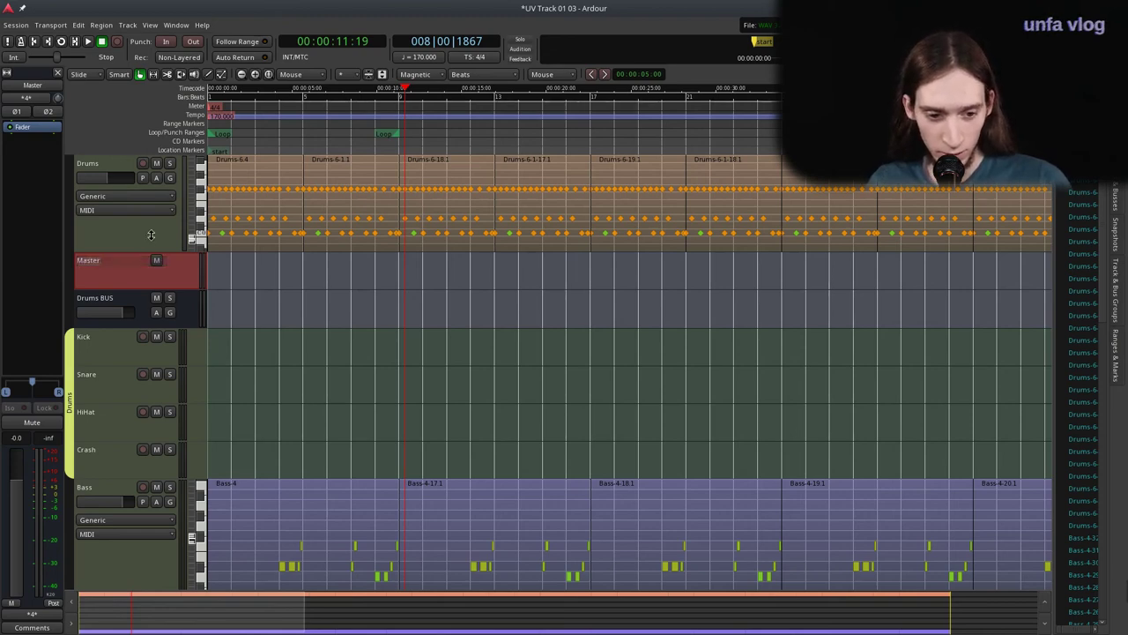
{"action": "left_click", "coordinate": [145, 235]}
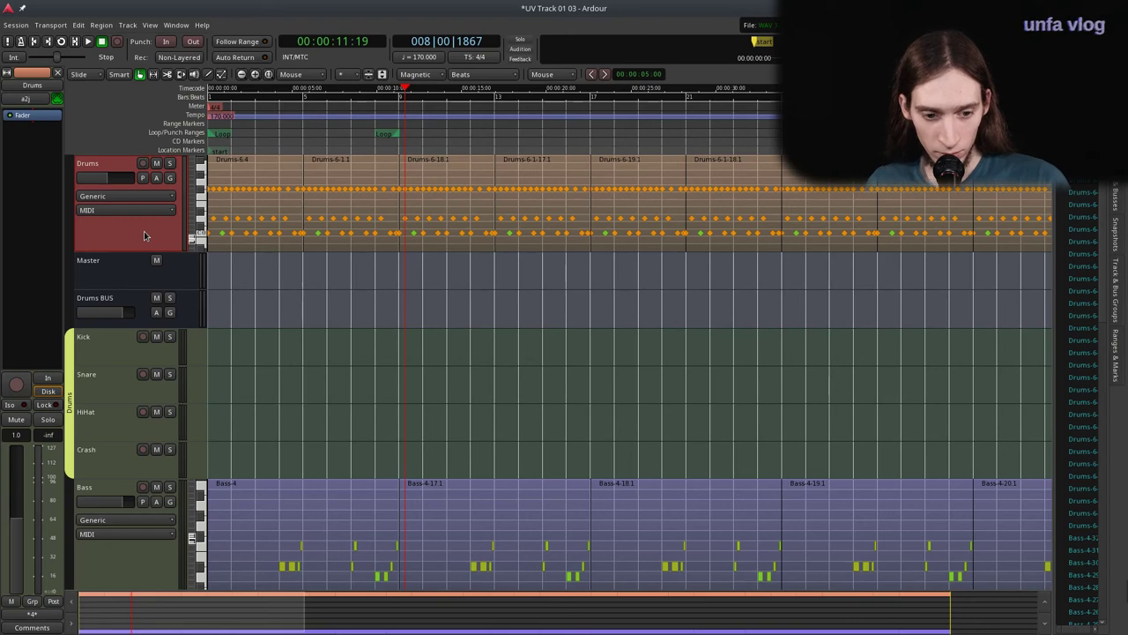
{"action": "scroll", "coordinate": [146, 236], "scroll_direction": "up", "scroll_amount": 2}
{"action": "scroll", "coordinate": [123, 225], "scroll_direction": "down", "scroll_amount": 3}
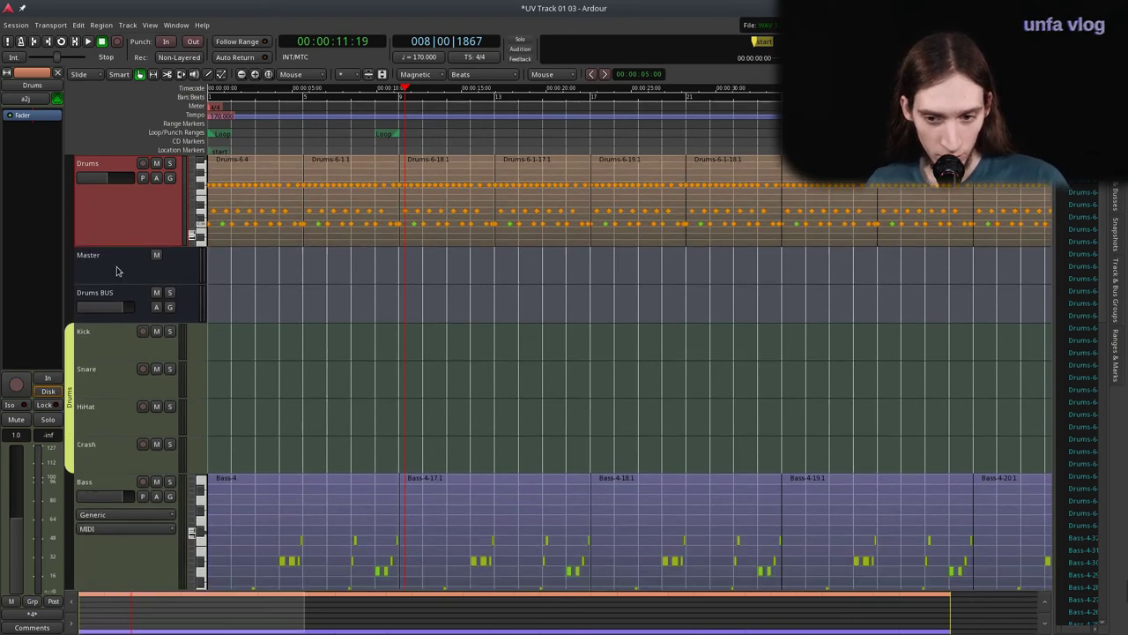
{"action": "left_click", "coordinate": [118, 264]}
{"action": "scroll", "coordinate": [118, 227], "scroll_direction": "down", "scroll_amount": 5}
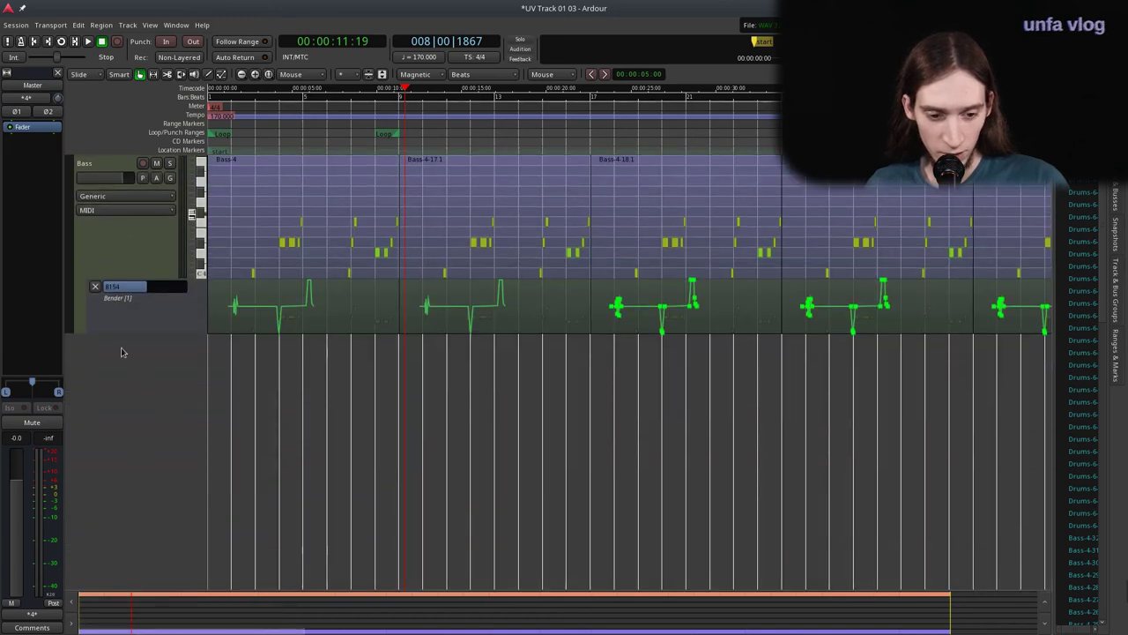
Add one mono audio track named Sax at the end of the track list.
{"action": "left_click", "coordinate": [77, 25]}
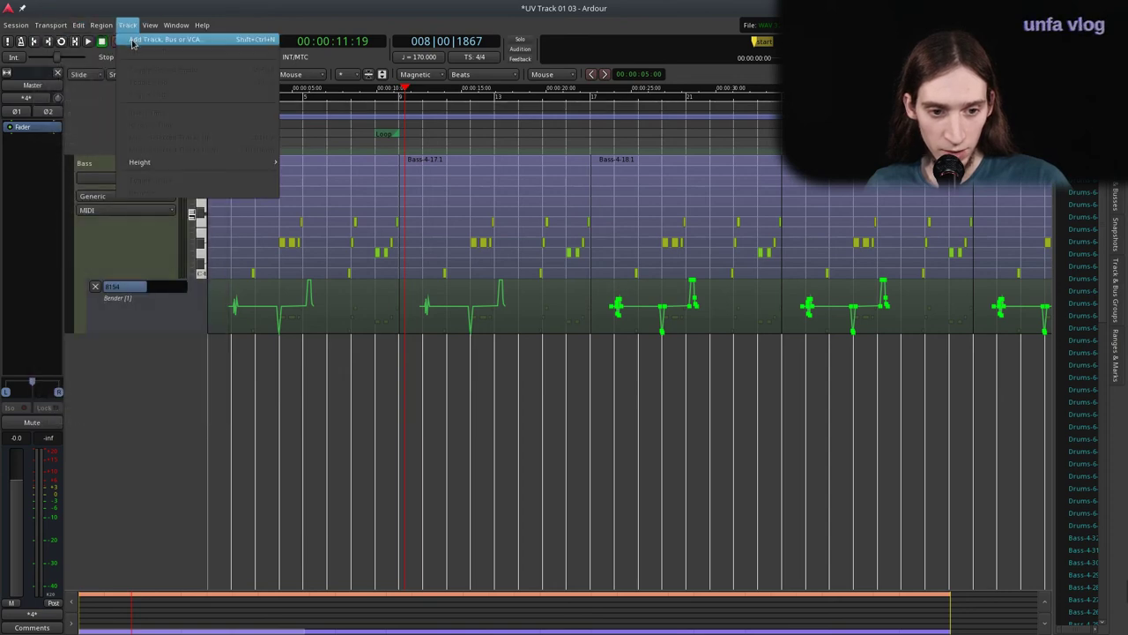
{"action": "left_click", "coordinate": [132, 41]}
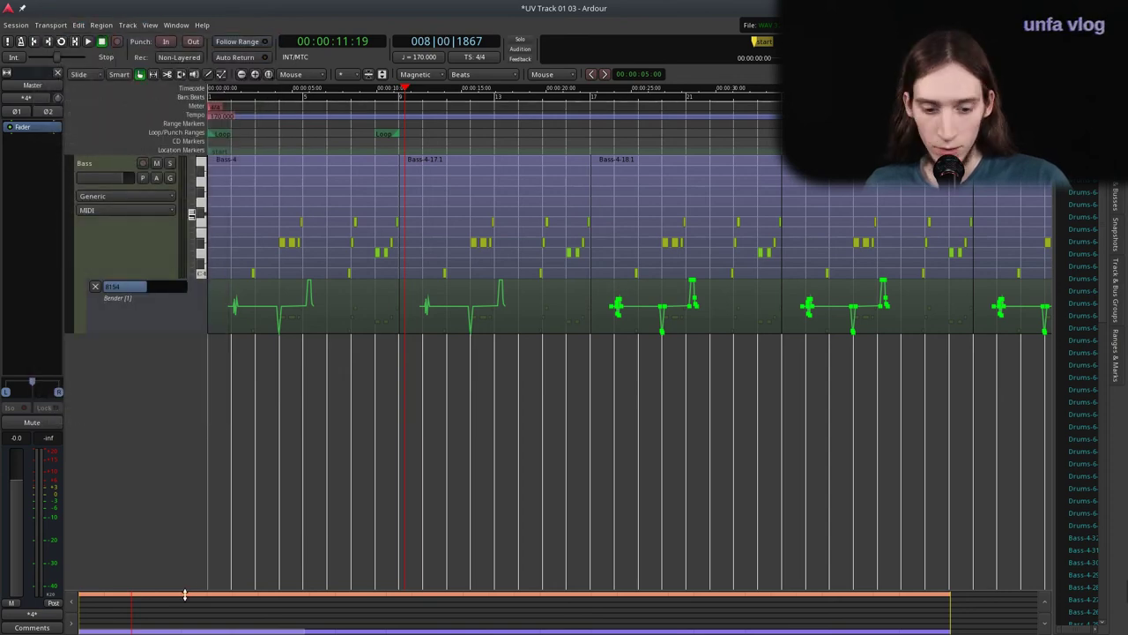
{"action": "key", "text": "grave"}
{"action": "left_click", "coordinate": [132, 25]}
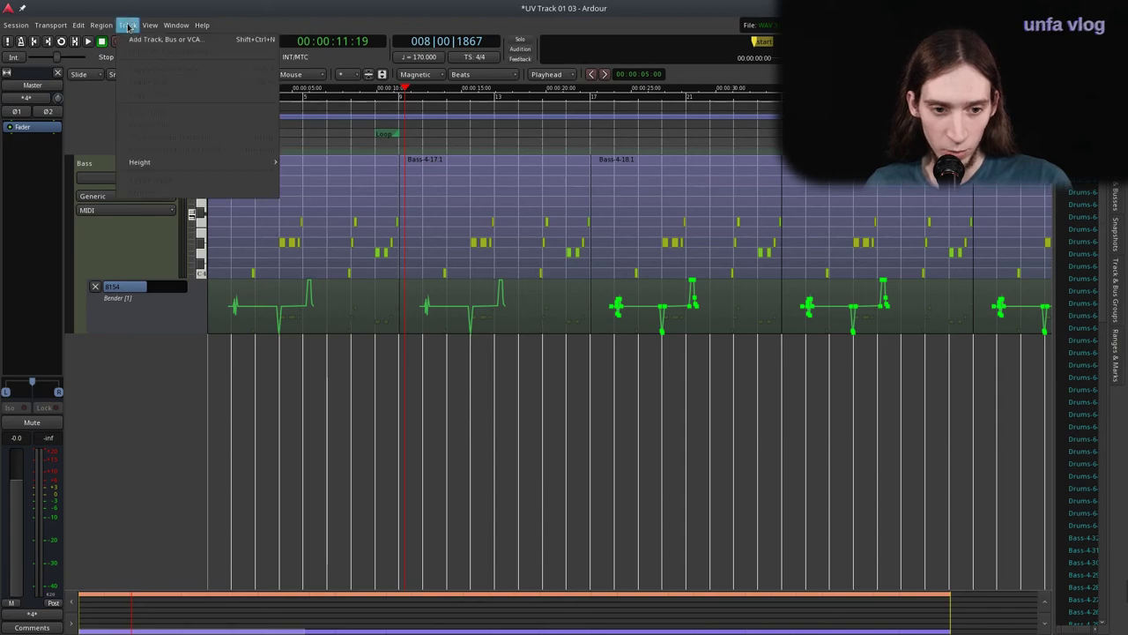
{"action": "left_click", "coordinate": [132, 41]}
{"action": "left_click_drag", "start_coordinate": [241, 8], "coordinate": [208, 39]}
{"action": "left_click", "coordinate": [89, 405]}
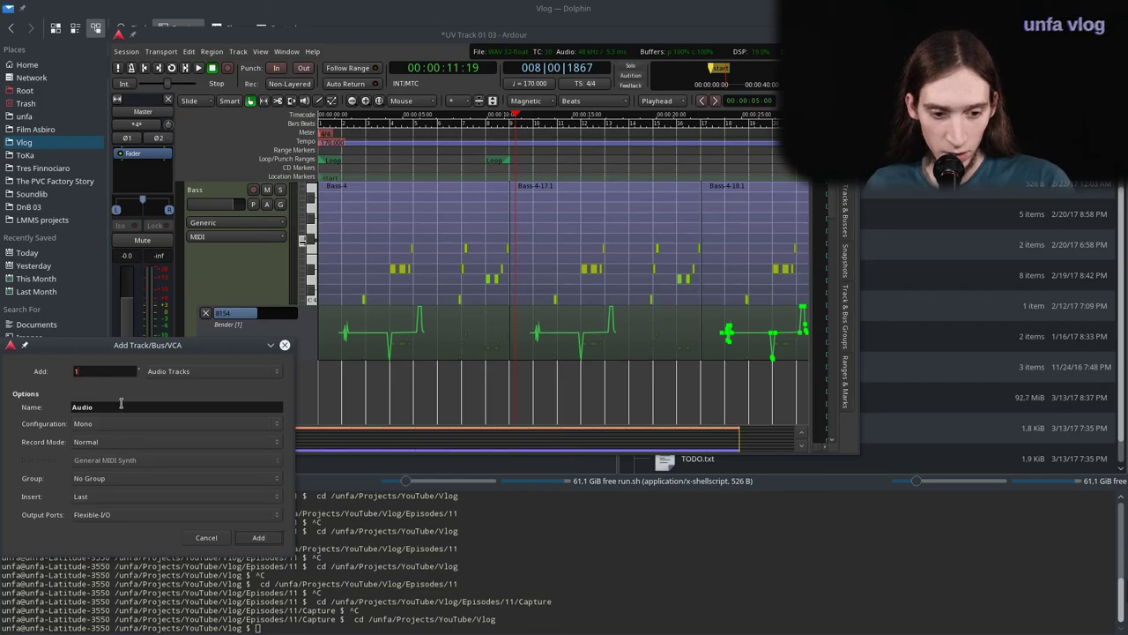
{"action": "double_click", "coordinate": [121, 406]}
{"action": "type", "text": "Sax"}
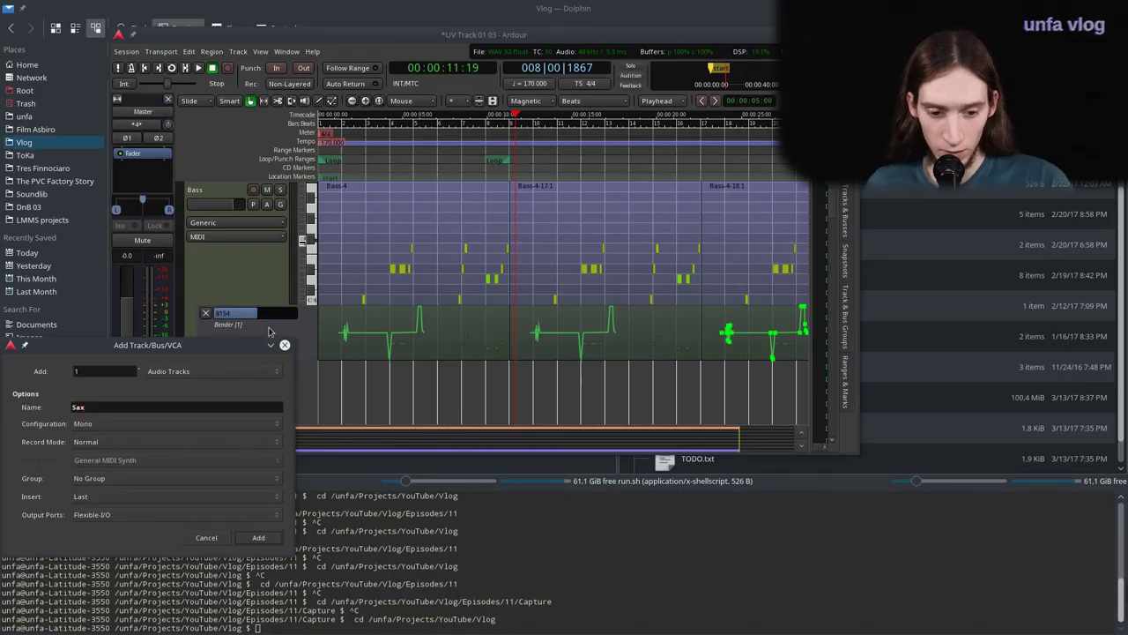
{"action": "left_click", "coordinate": [258, 536]}
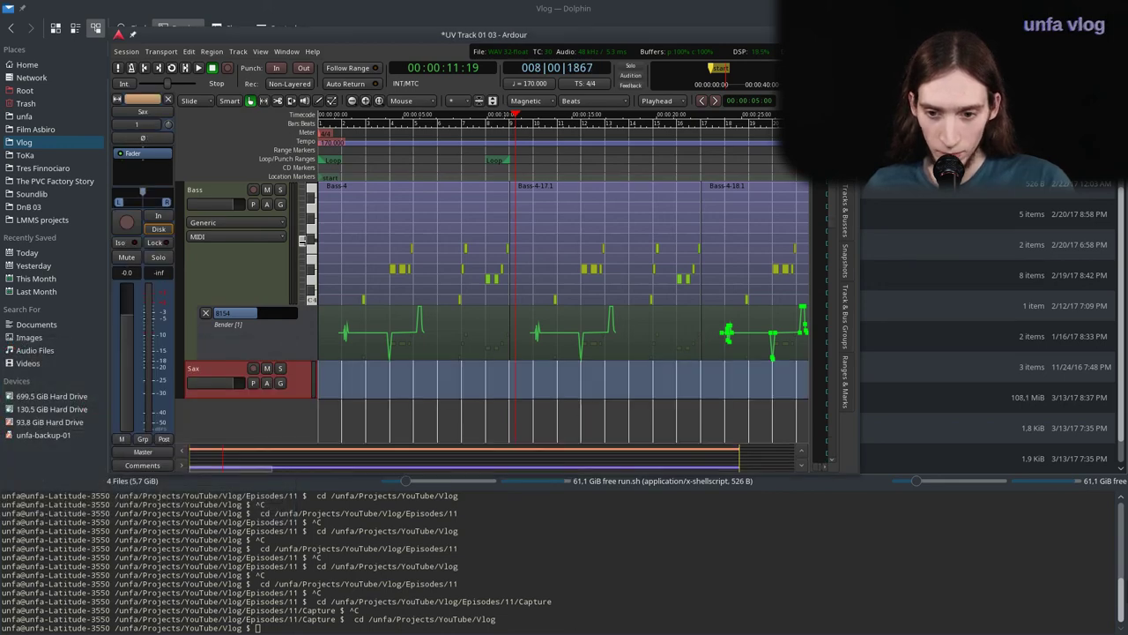
{"action": "key", "text": "super+Page_Up"}
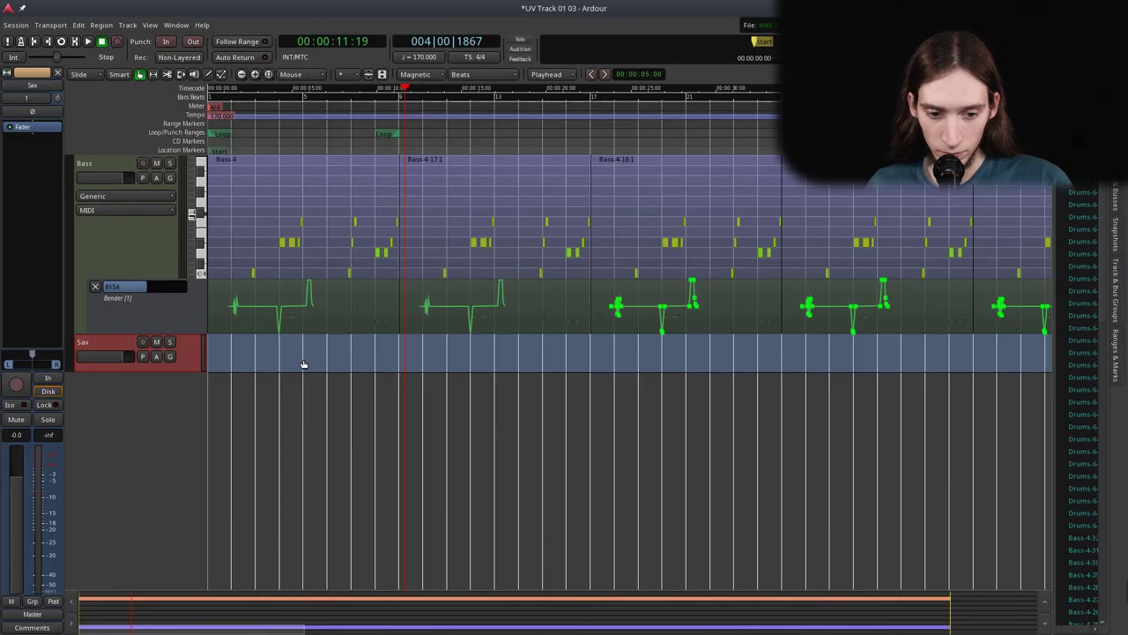
Insert the MVerb reverb plugin on the Sax track and arm the track for recording.
{"action": "right_click", "coordinate": [42, 128]}
{"action": "mouse_move", "coordinate": [75, 131]}
{"action": "mouse_move", "coordinate": [184, 131]}
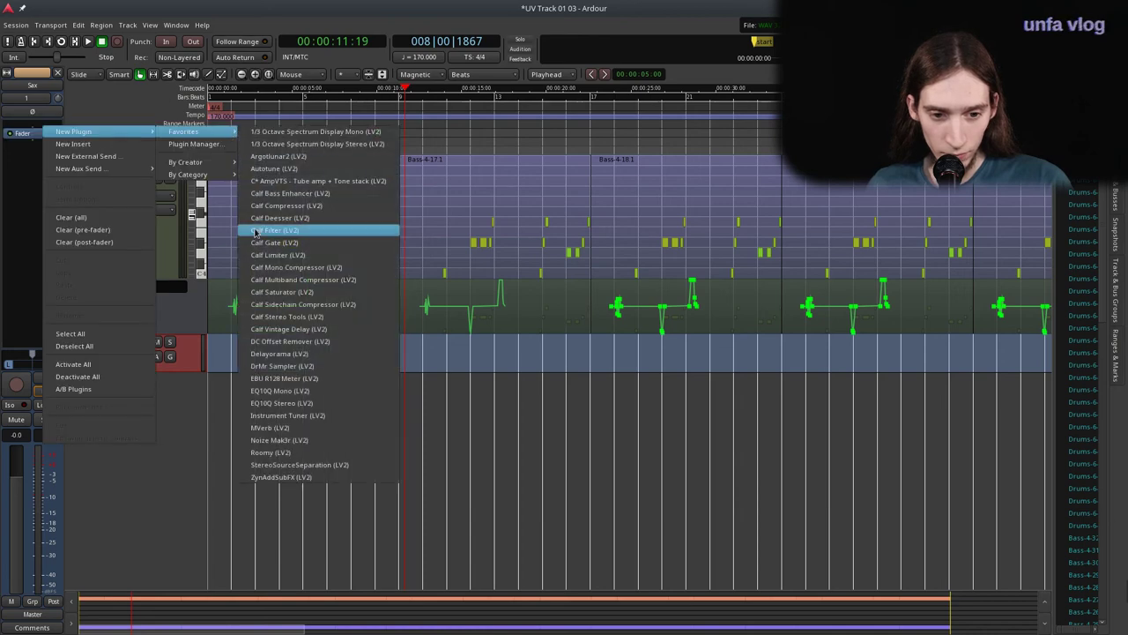
{"action": "left_click", "coordinate": [285, 429]}
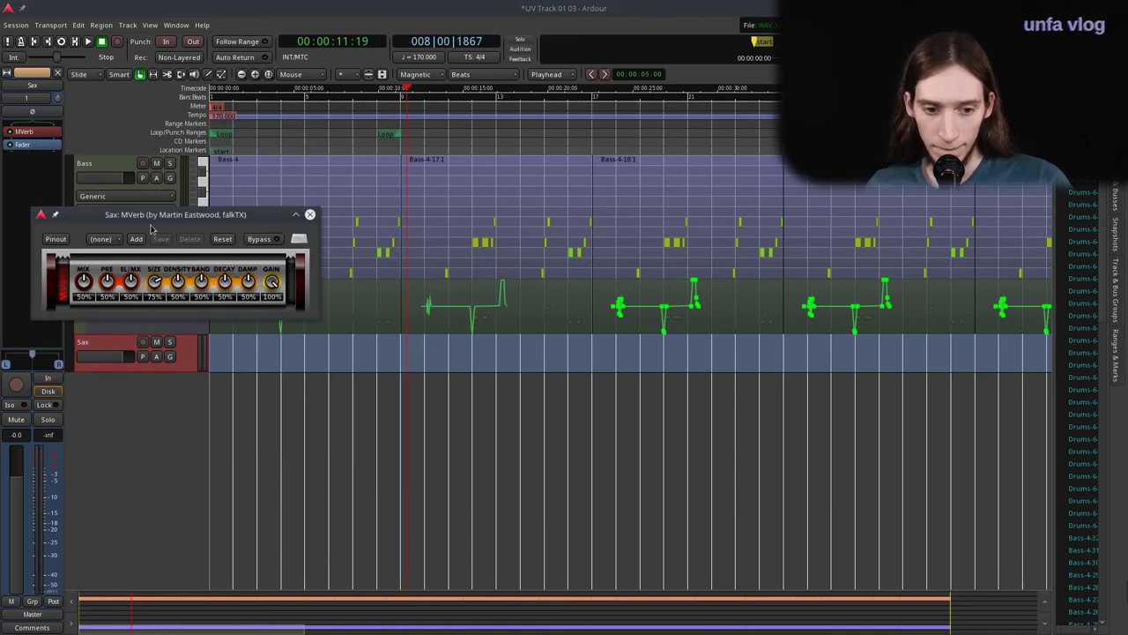
{"action": "left_click_drag", "start_coordinate": [154, 214], "coordinate": [216, 227]}
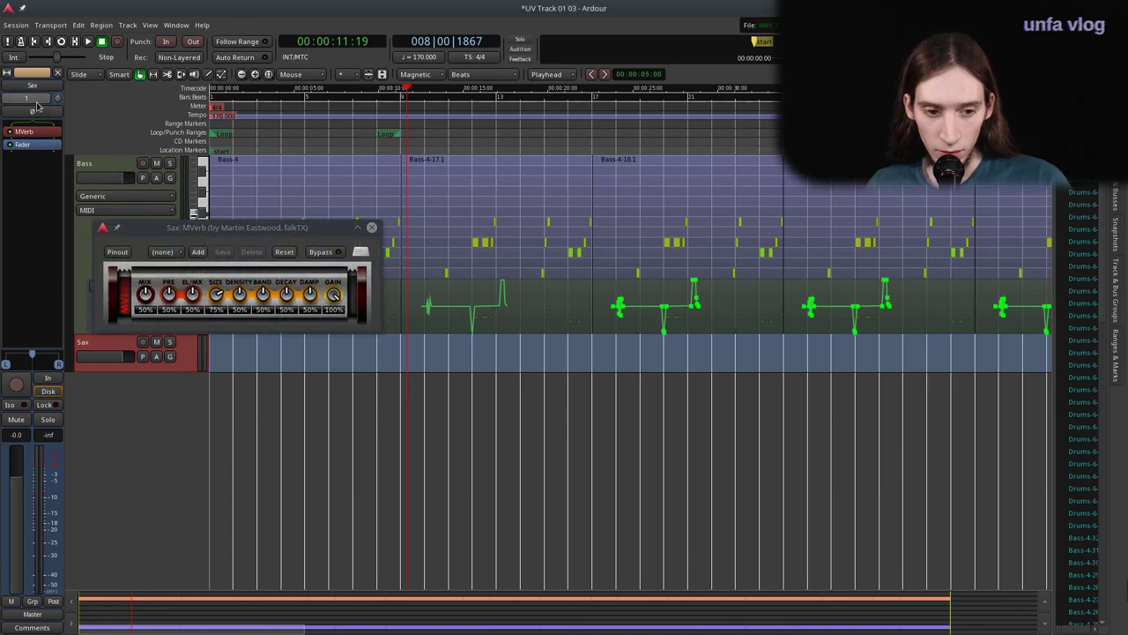
{"action": "left_click", "coordinate": [16, 384]}
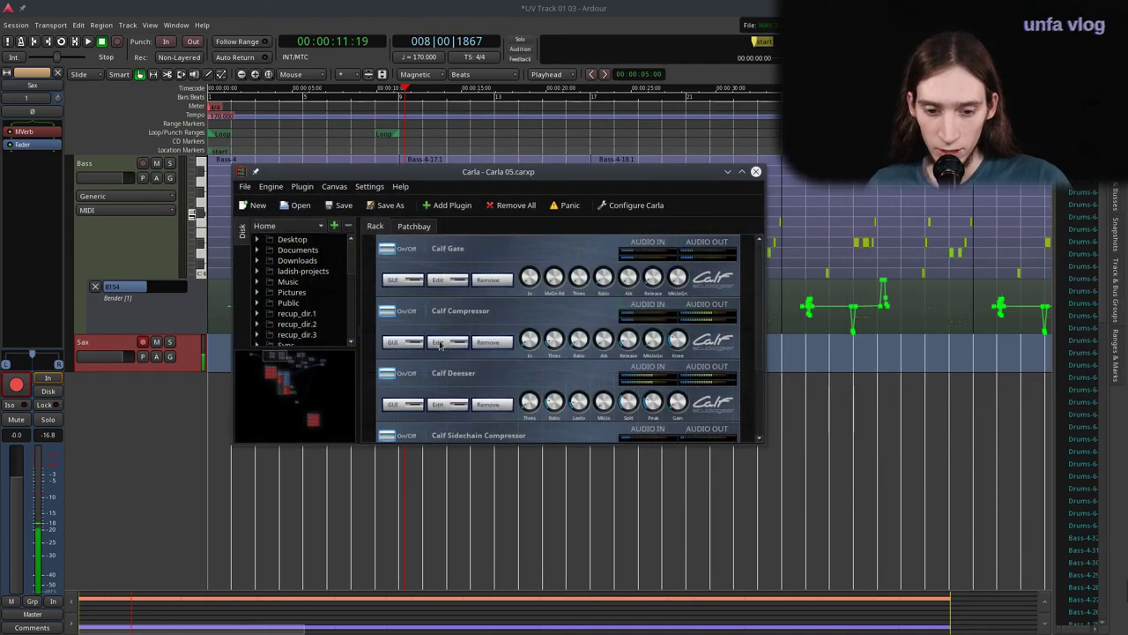
In Carla's patchbay, disconnect everything from the Calf Deesser's Out L and Out R ports.
{"action": "left_click", "coordinate": [740, 173]}
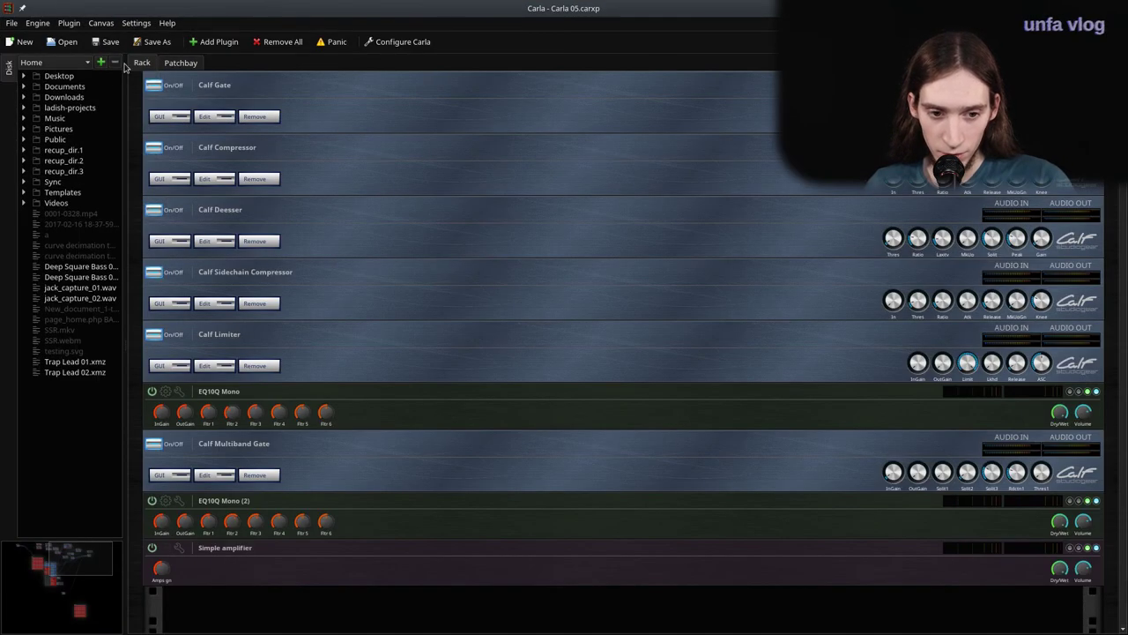
{"action": "left_click", "coordinate": [181, 62]}
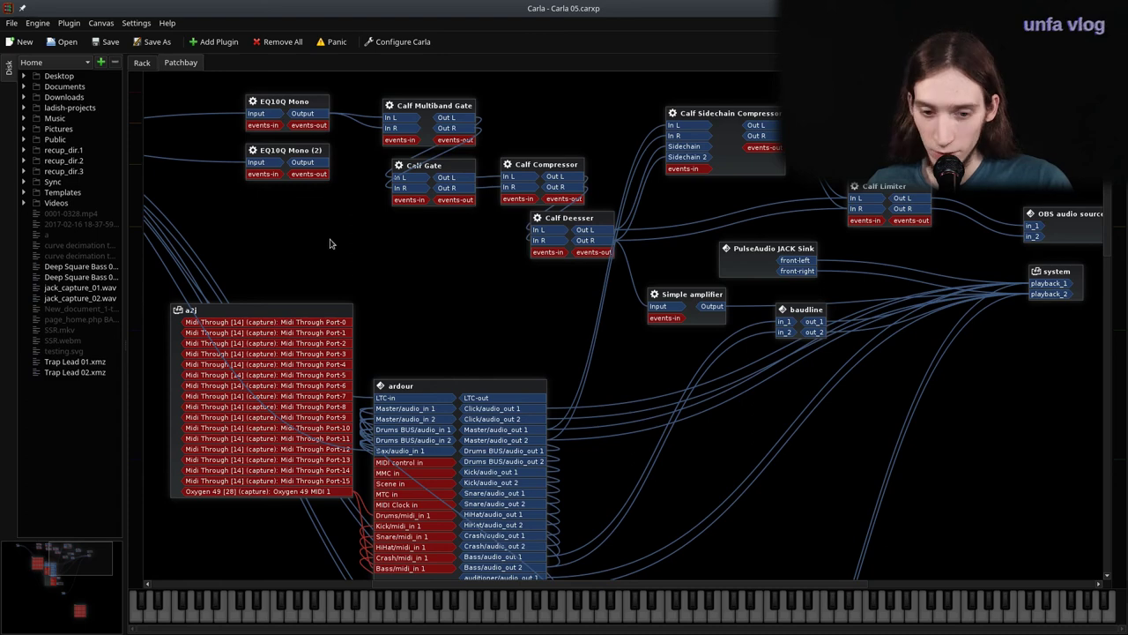
{"action": "left_click_drag", "start_coordinate": [849, 298], "coordinate": [686, 309]}
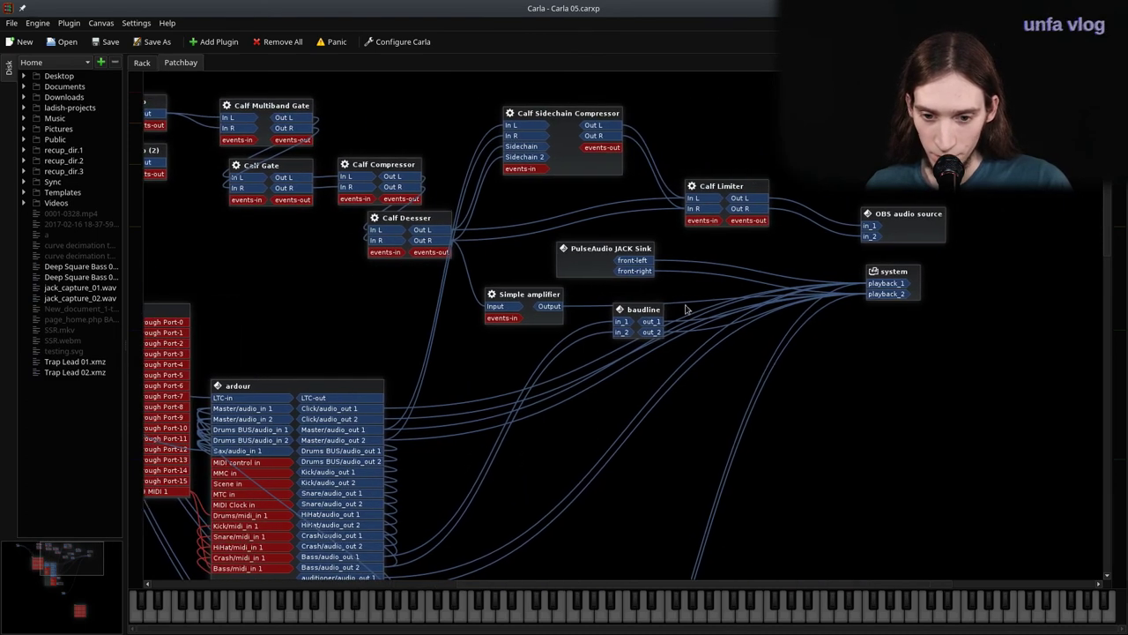
{"action": "right_click", "coordinate": [436, 233]}
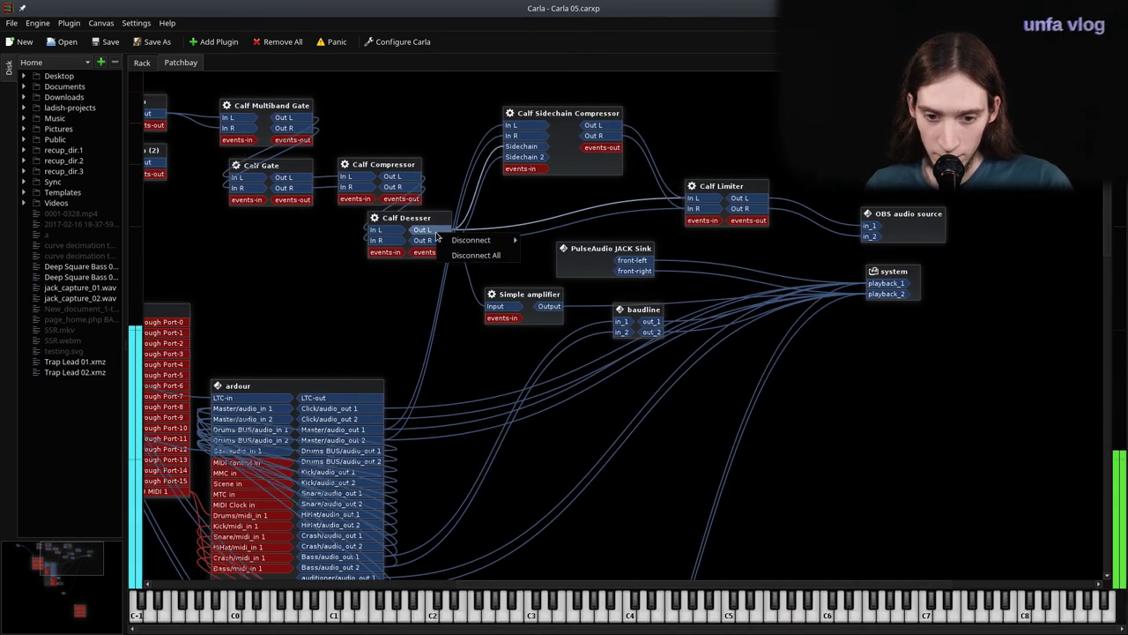
{"action": "left_click", "coordinate": [476, 255]}
{"action": "right_click", "coordinate": [441, 242]}
{"action": "key", "text": "Escape"}
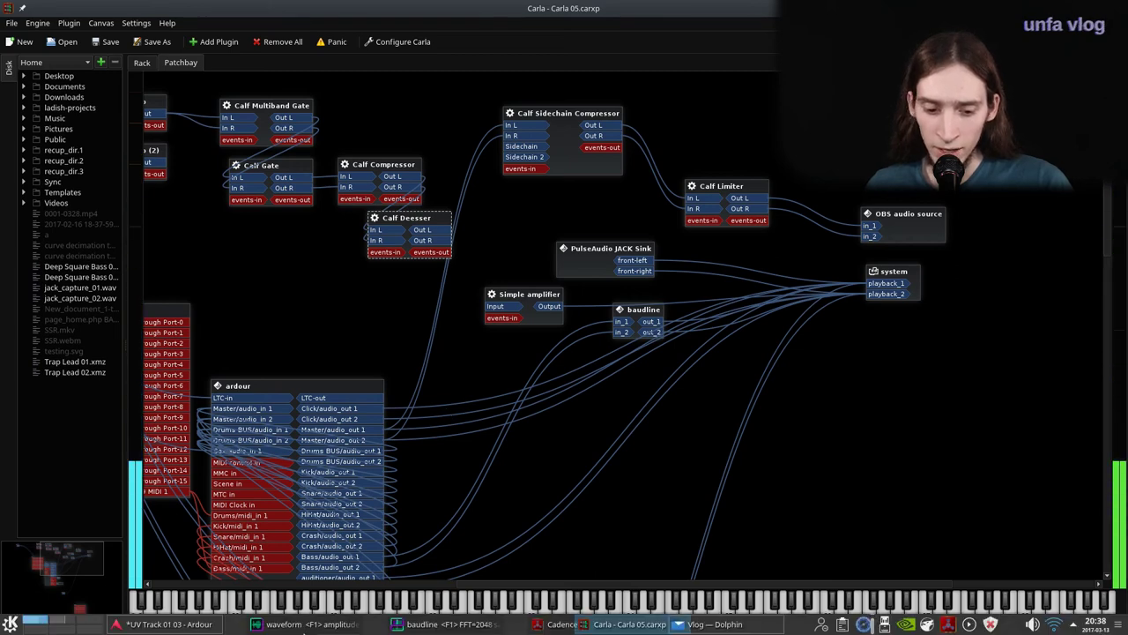
Switch back to Ardour, make the Sax track taller and start recording it from the session start.
{"action": "left_click", "coordinate": [201, 624]}
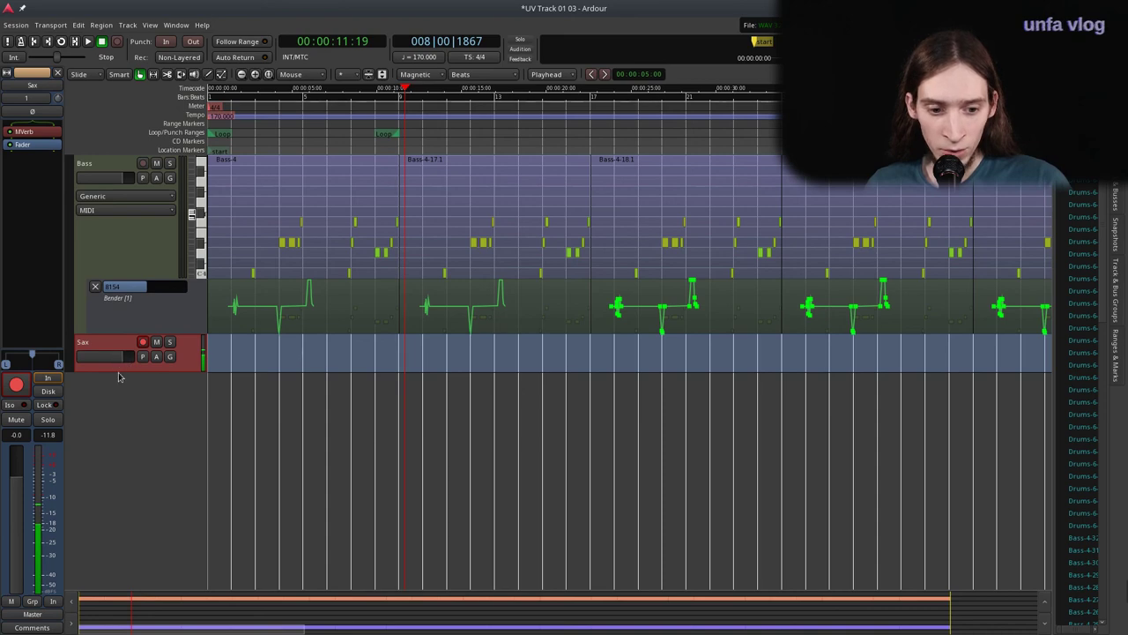
{"action": "left_click_drag", "start_coordinate": [119, 371], "coordinate": [124, 405]}
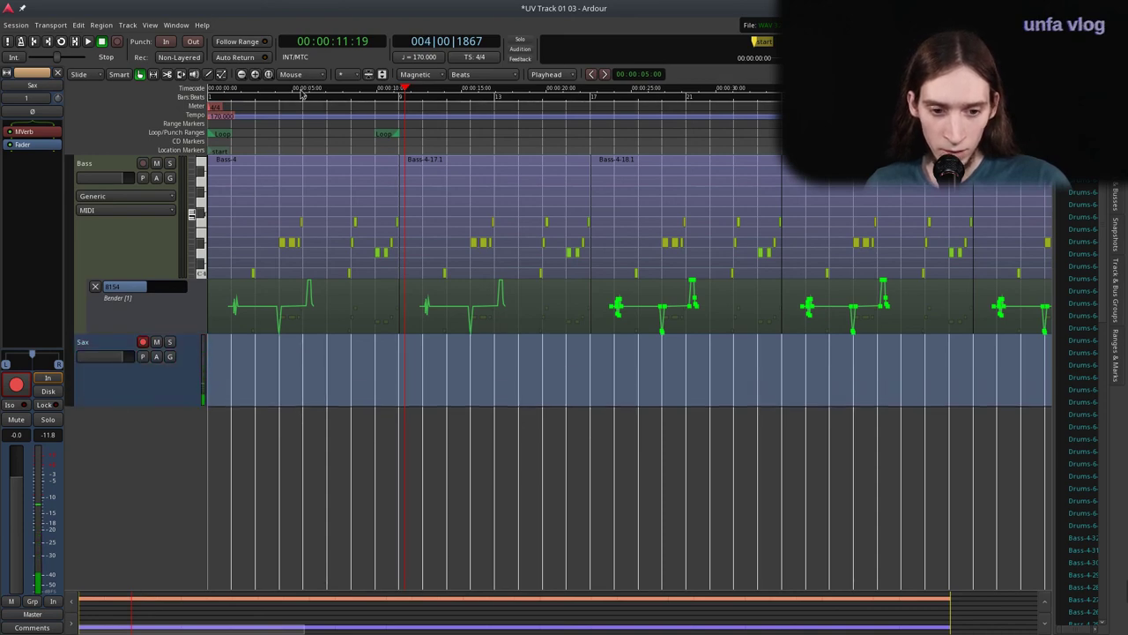
{"action": "key", "text": "Home"}
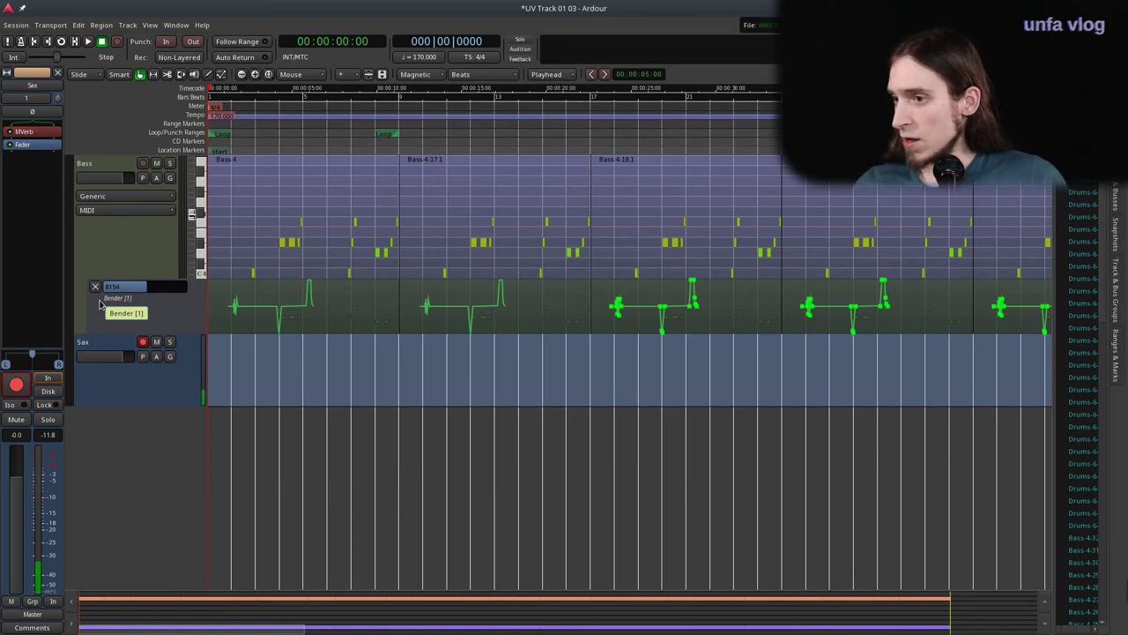
{"action": "key", "text": "shift+r"}
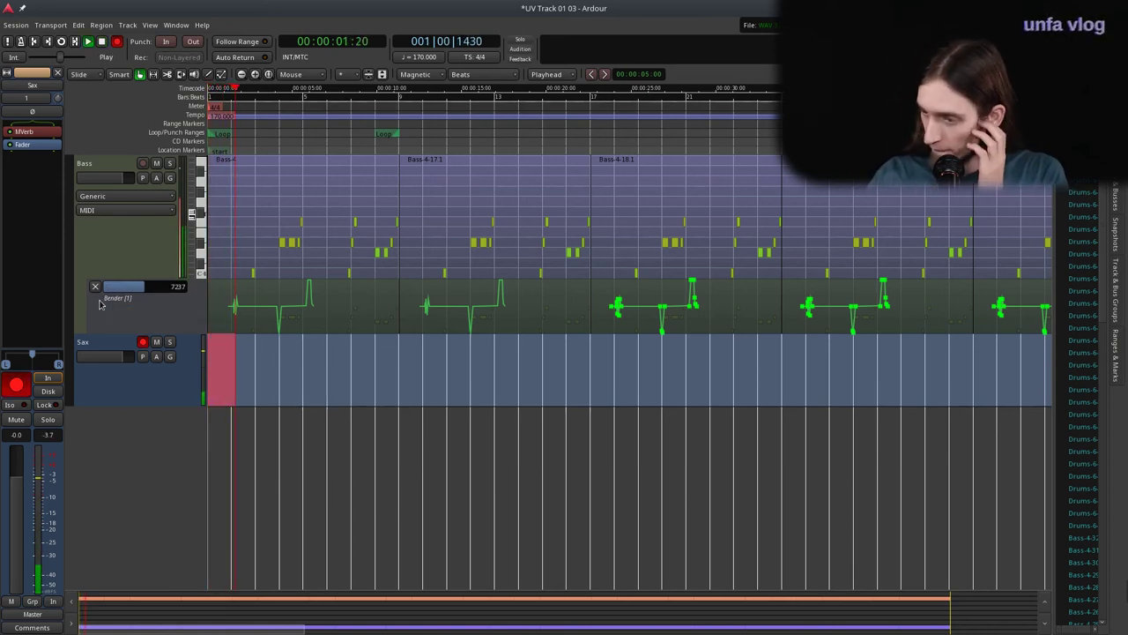
Stop the recording, undo the Sax take and return the playhead to the session start.
{"action": "key", "text": "space"}
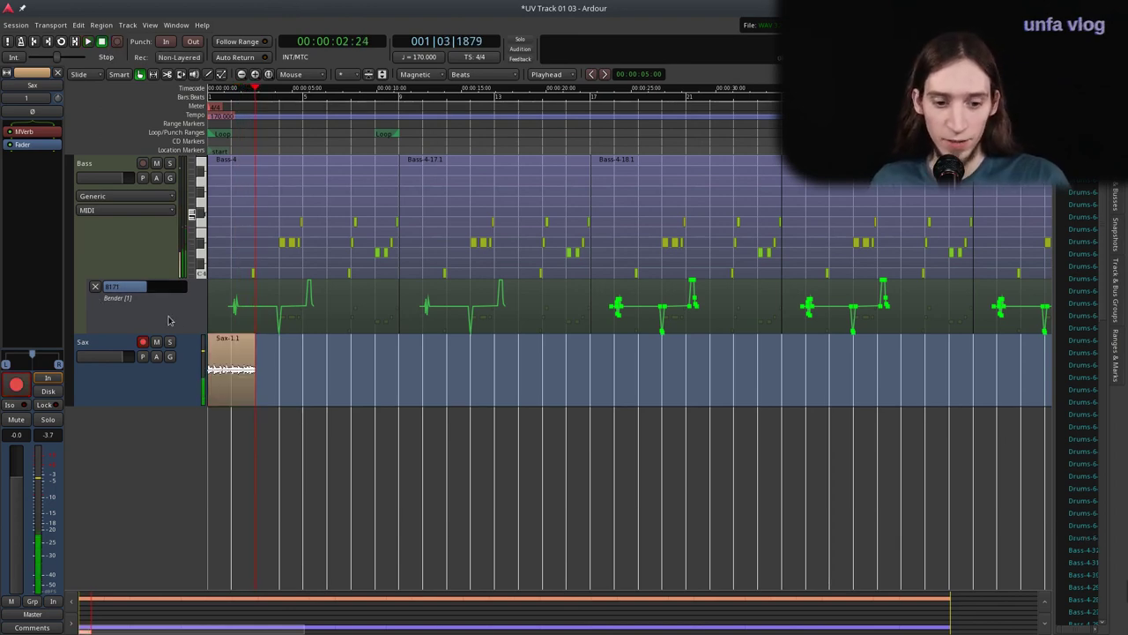
{"action": "key", "text": "ctrl+z"}
{"action": "key", "text": "Home"}
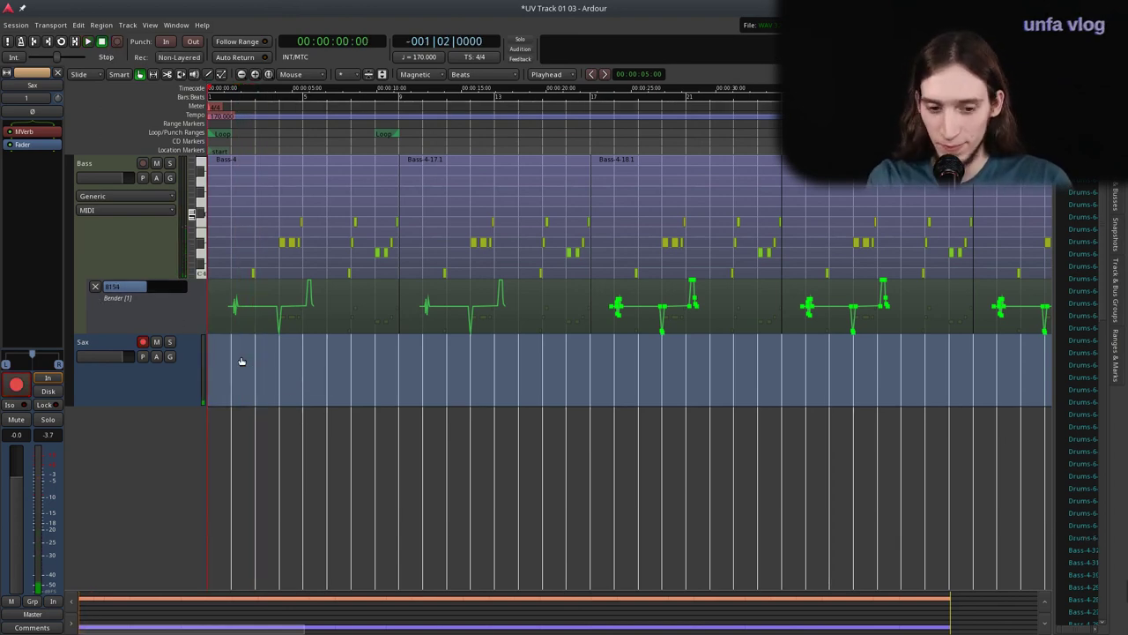
Try two short recordings on the Sax track, each from the session start and stopped after about two seconds.
{"action": "key", "text": "shift+r"}
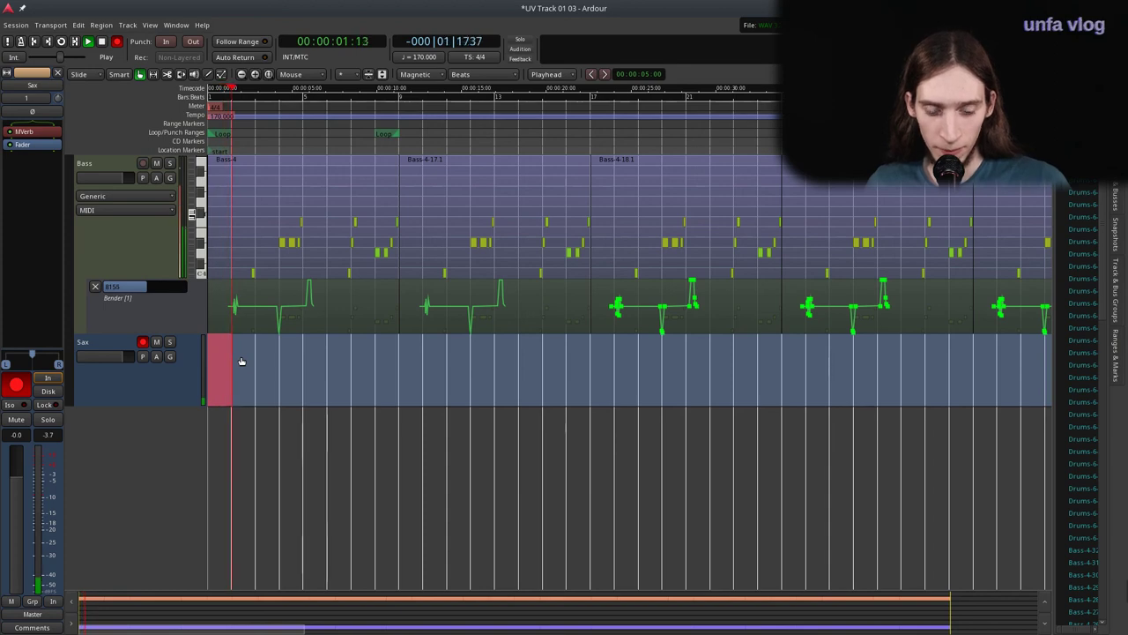
{"action": "key", "text": "space"}
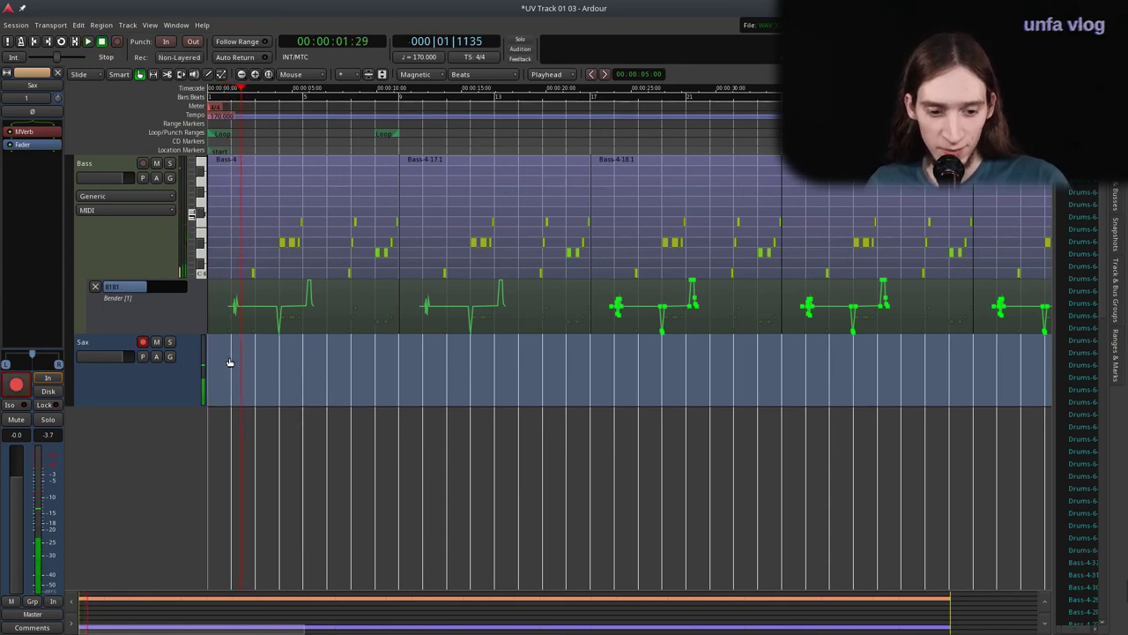
{"action": "key", "text": "Home"}
{"action": "key", "text": "shift+r"}
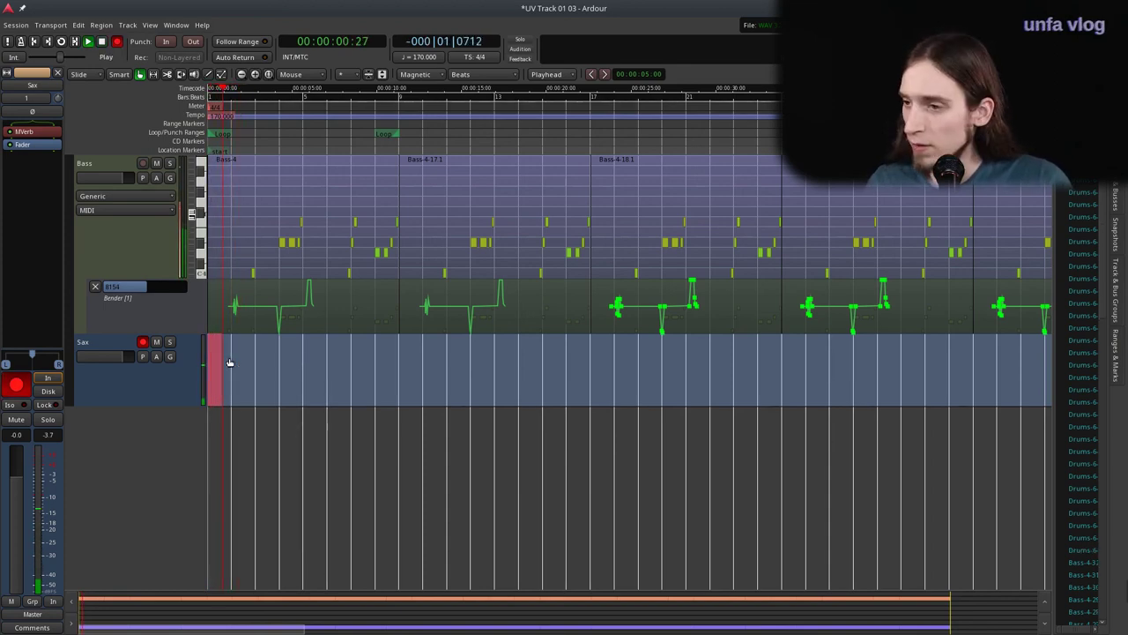
{"action": "key", "text": "space"}
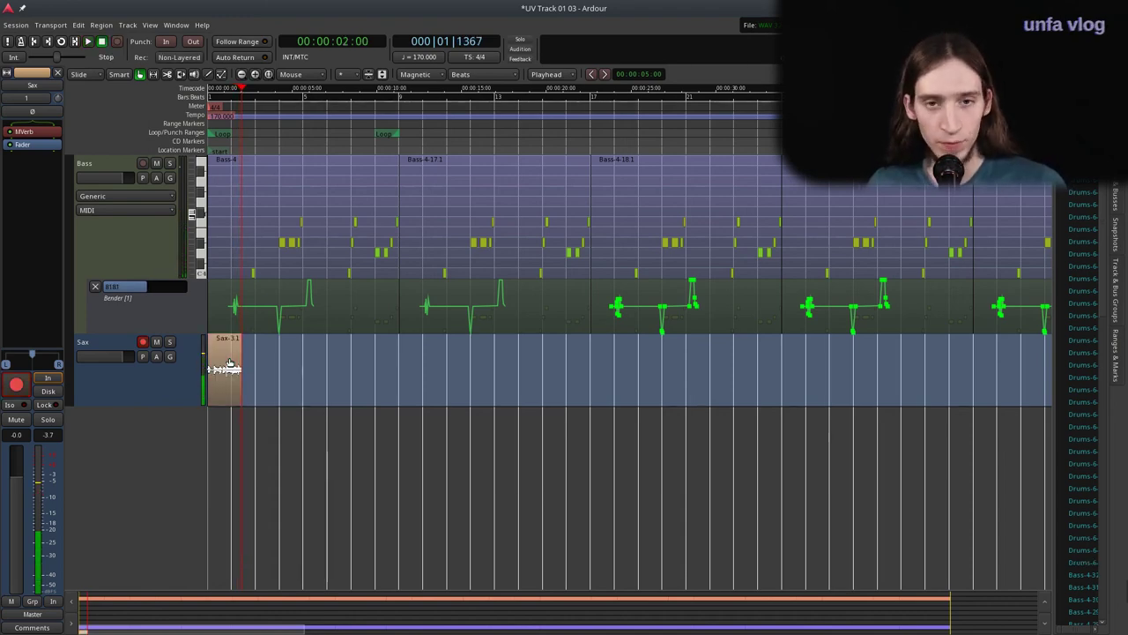
Delete the short Sax take and start recording on the armed Sax track while playback is running.
{"action": "key", "text": "space"}
{"action": "key", "text": "Delete"}
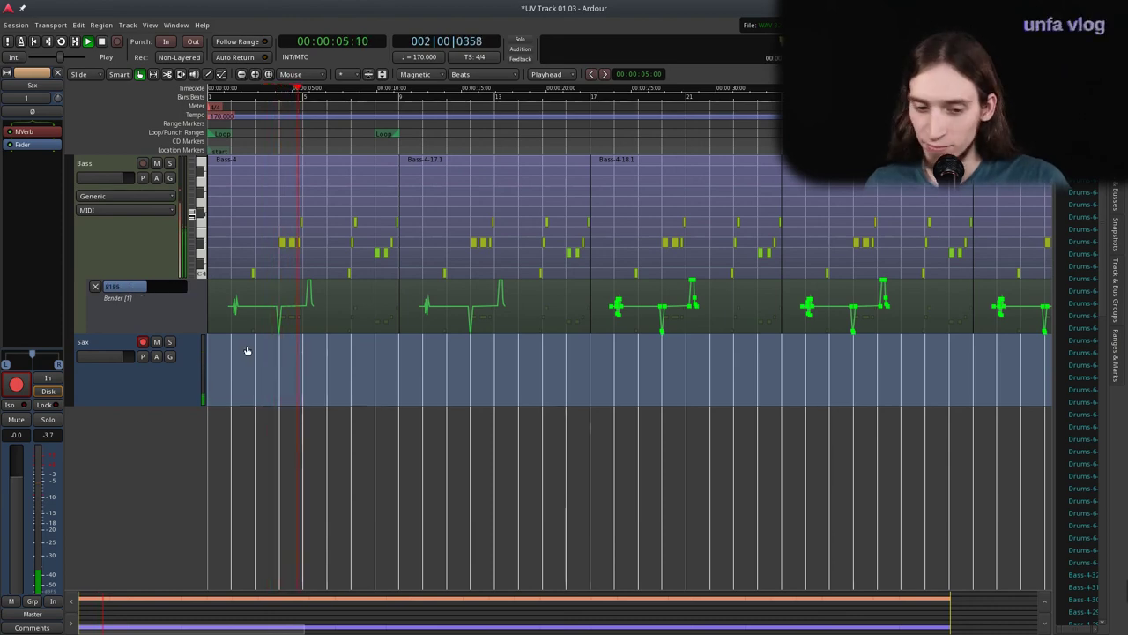
{"action": "scroll", "coordinate": [247, 349], "scroll_direction": "up", "scroll_amount": 2}
{"action": "key", "text": "shift+r"}
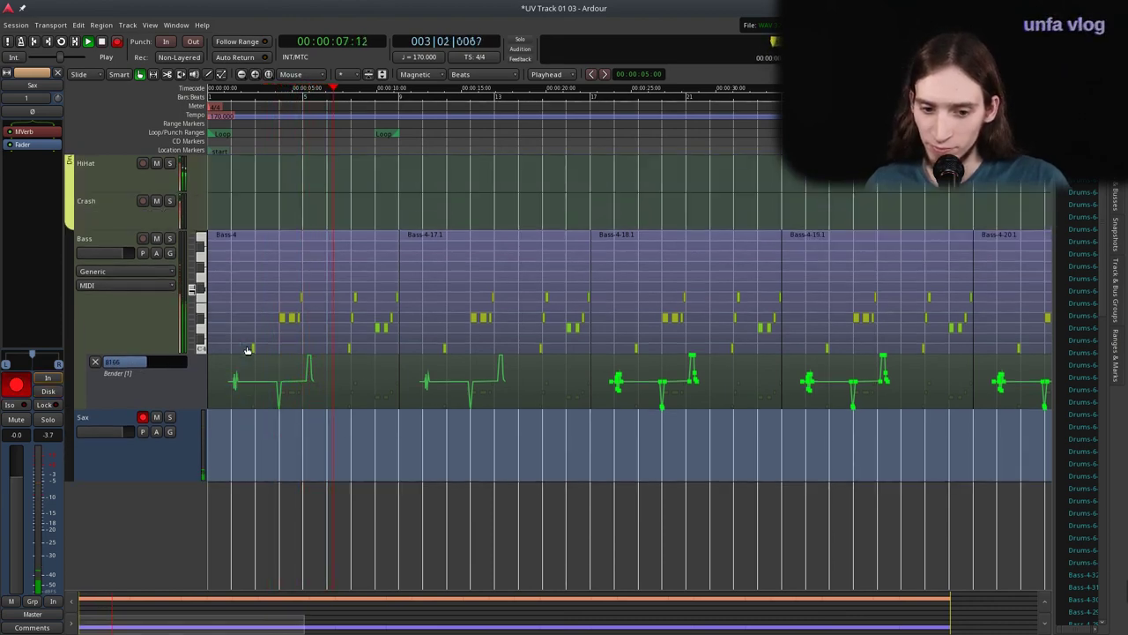